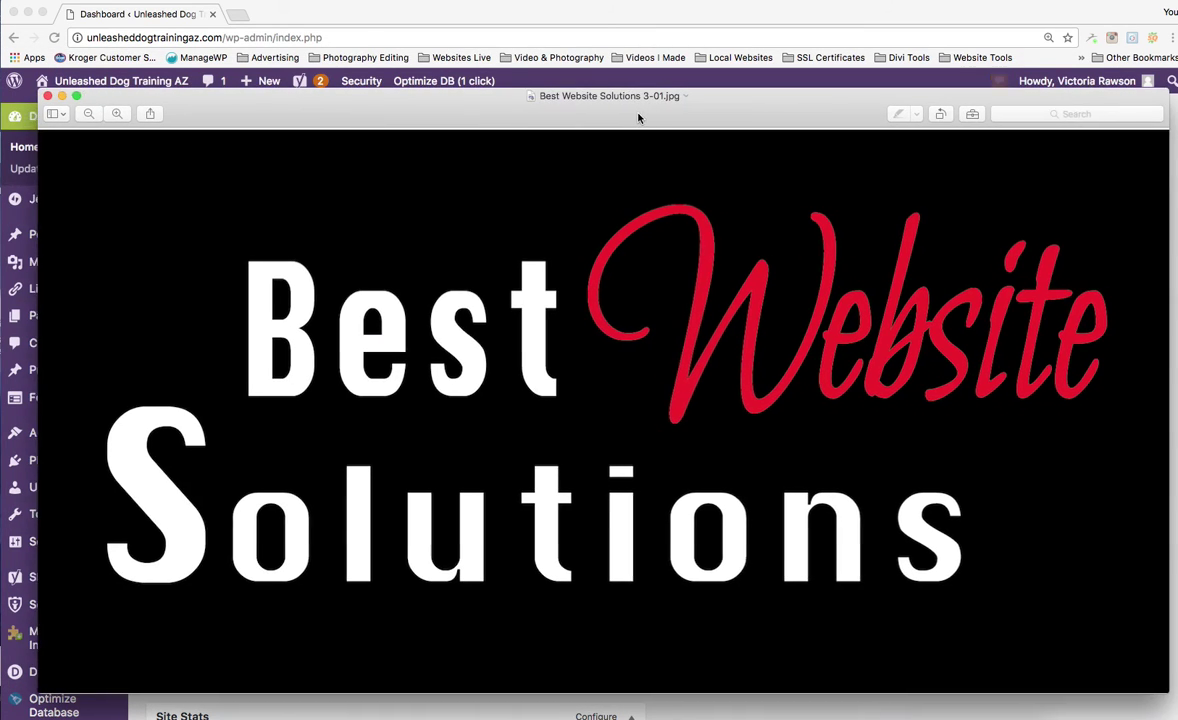
Put away the Preview window showing Best Website Solutions 3-01.jpg so the WordPress dashboard shows
{"action": "left_click_drag", "start_coordinate": [638, 118], "coordinate": [616, 118]}
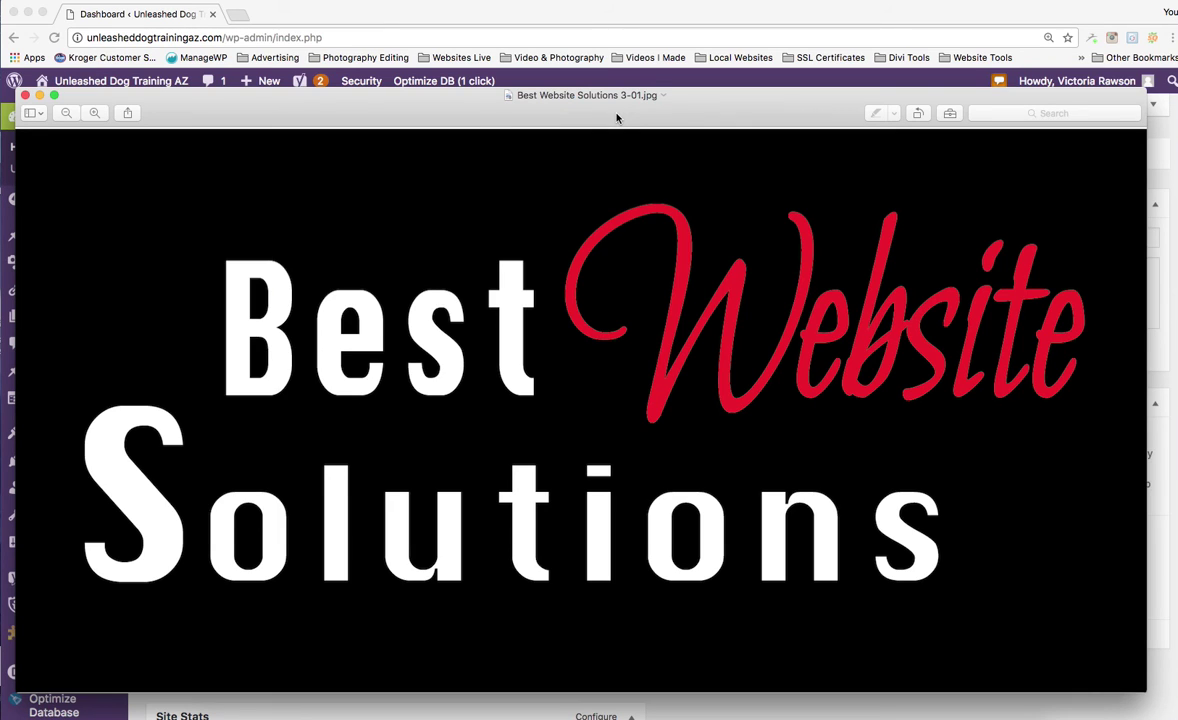
{"action": "double_click", "coordinate": [616, 118]}
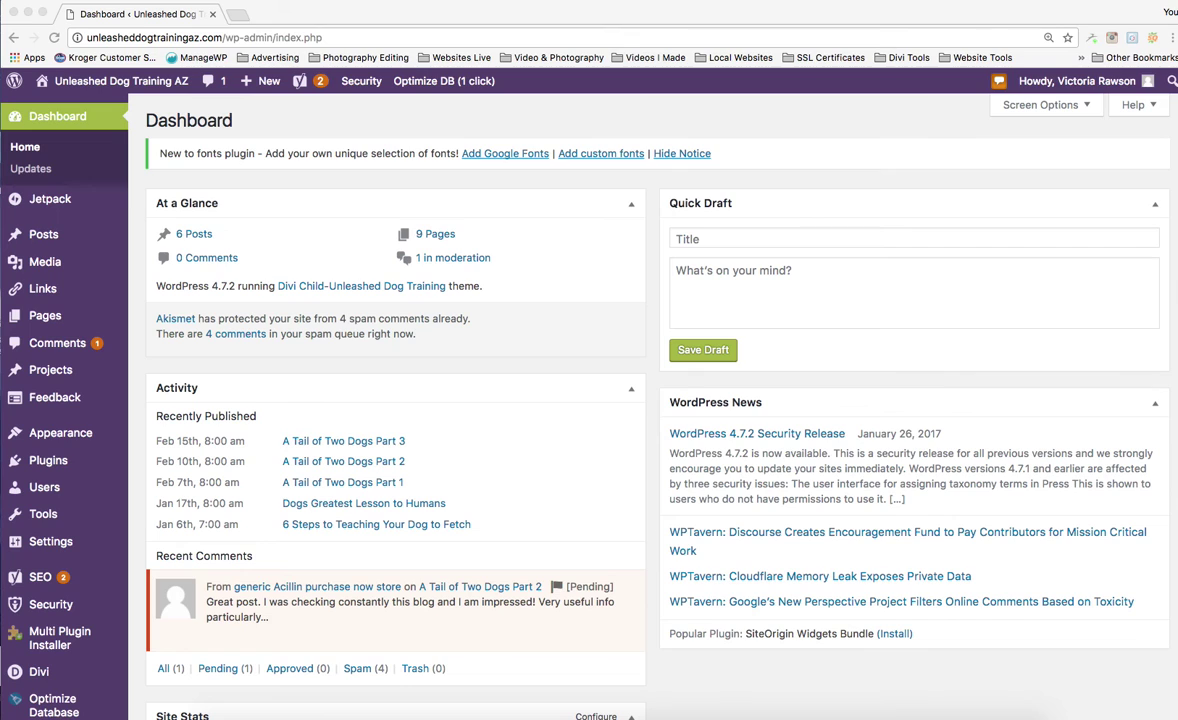
Bring the Finder window for the '7.) A Tail of Two Dogs Part 4' folder over the dashboard
{"action": "left_click_drag", "start_coordinate": [1177, 100], "coordinate": [626, 133]}
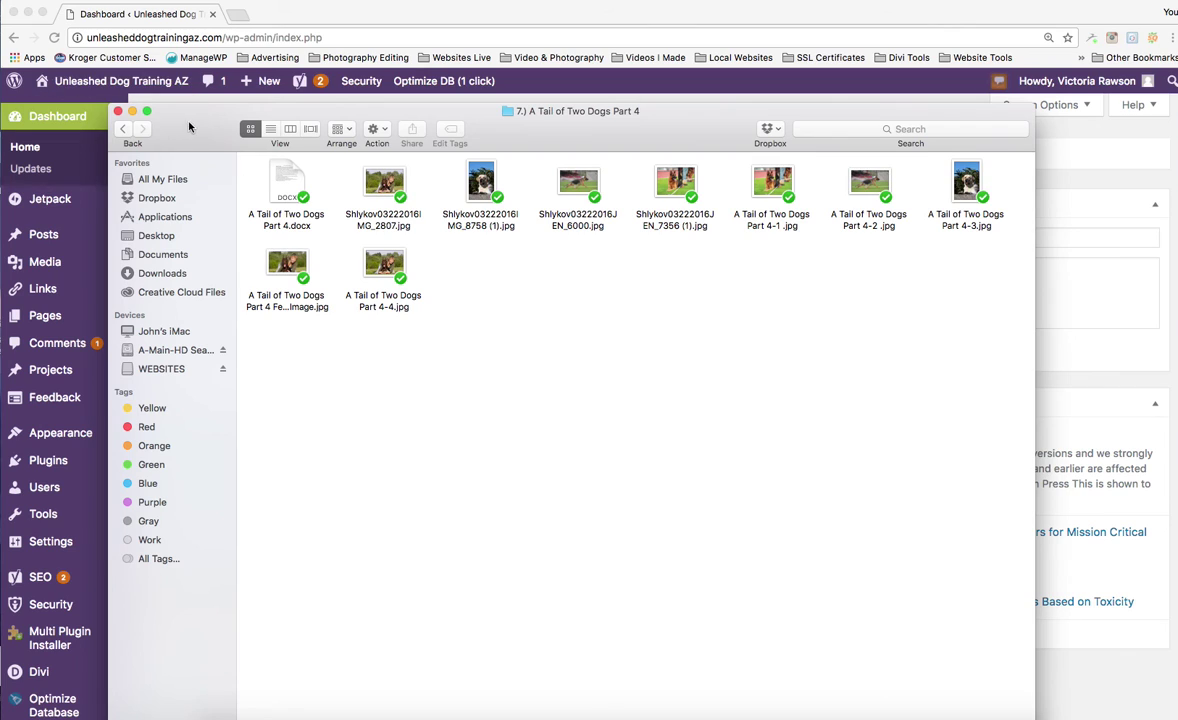
Move the Part 4 Finder window off toward the right screen edge
{"action": "left_click_drag", "start_coordinate": [194, 128], "coordinate": [1177, 215]}
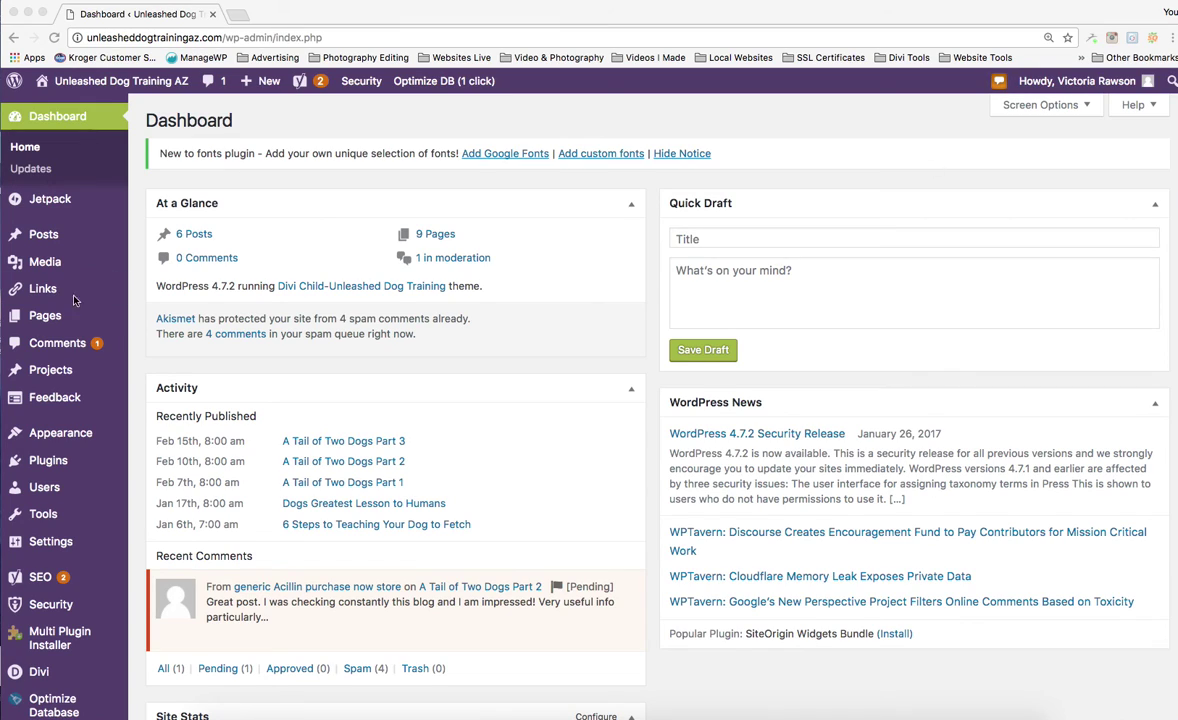
Go to Media > Library in the WordPress admin sidebar
{"action": "mouse_move", "coordinate": [52, 266]}
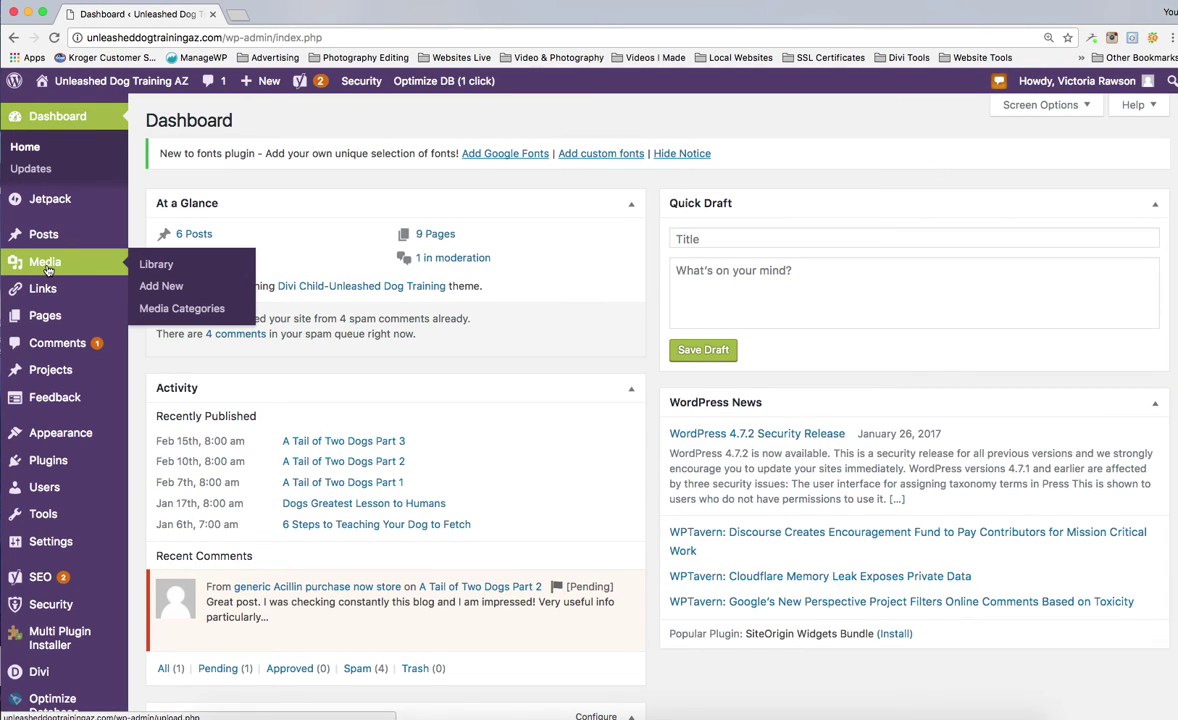
{"action": "left_click", "coordinate": [155, 266]}
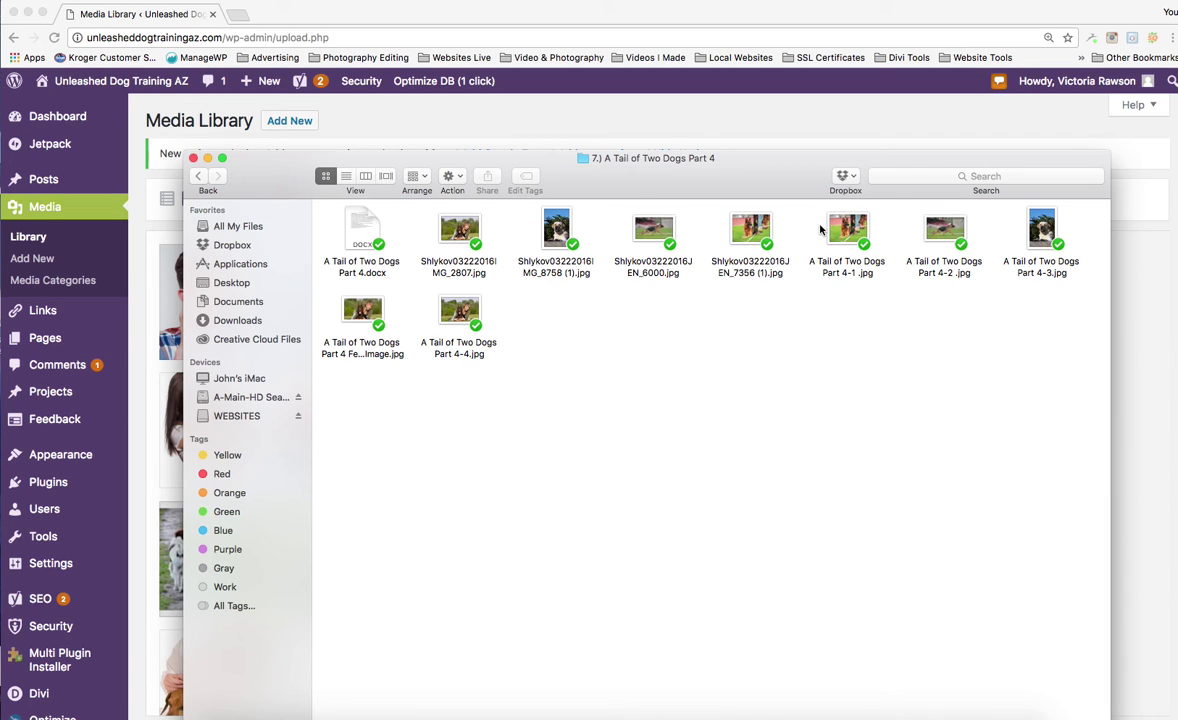
Upload A Tail of Two Dogs Part 4-1, 4-2 and 4-3 from Finder into the Media Library grid
{"action": "left_click_drag", "start_coordinate": [820, 230], "coordinate": [985, 268]}
{"action": "left_click_drag", "start_coordinate": [789, 184], "coordinate": [776, 466]}
{"action": "left_click_drag", "start_coordinate": [810, 510], "coordinate": [499, 342]}
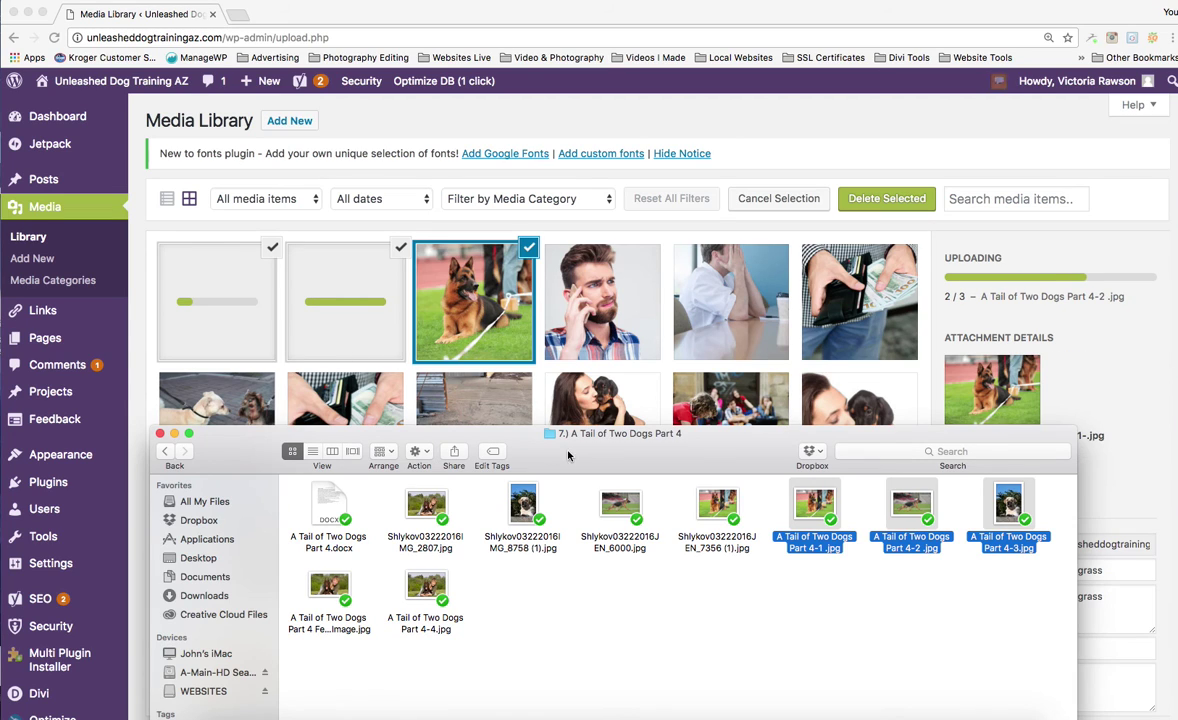
{"action": "left_click_drag", "start_coordinate": [612, 460], "coordinate": [816, 424]}
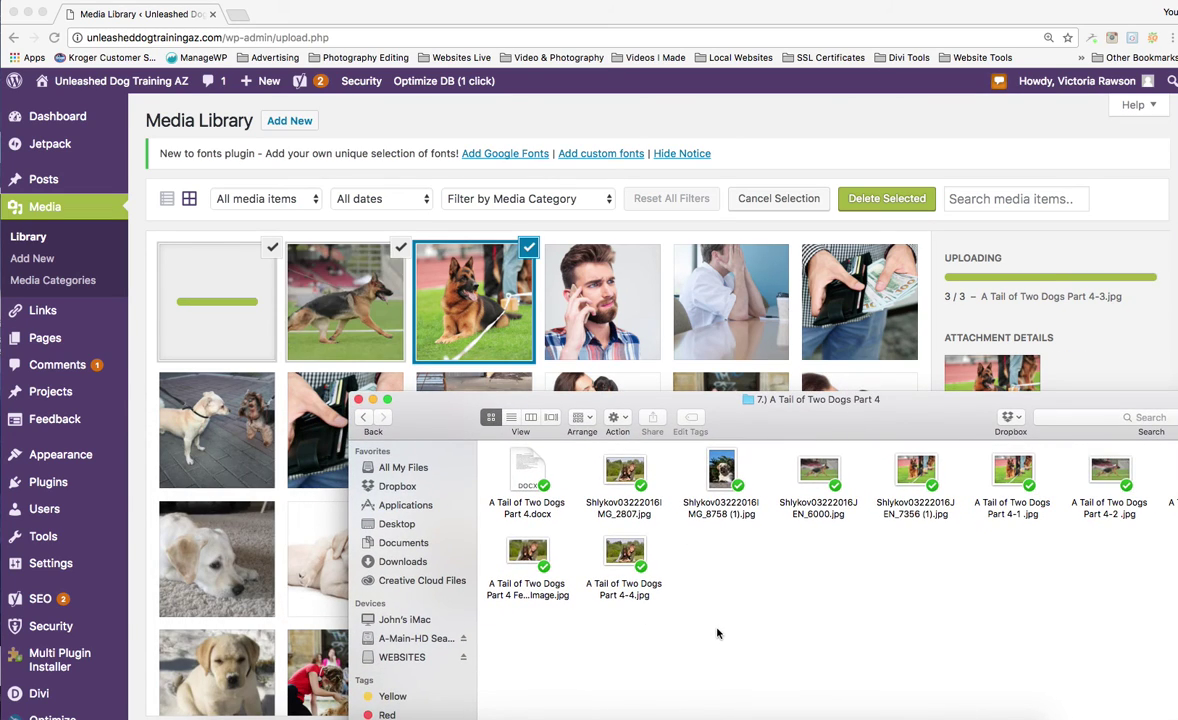
{"action": "left_click_drag", "start_coordinate": [690, 598], "coordinate": [492, 550]}
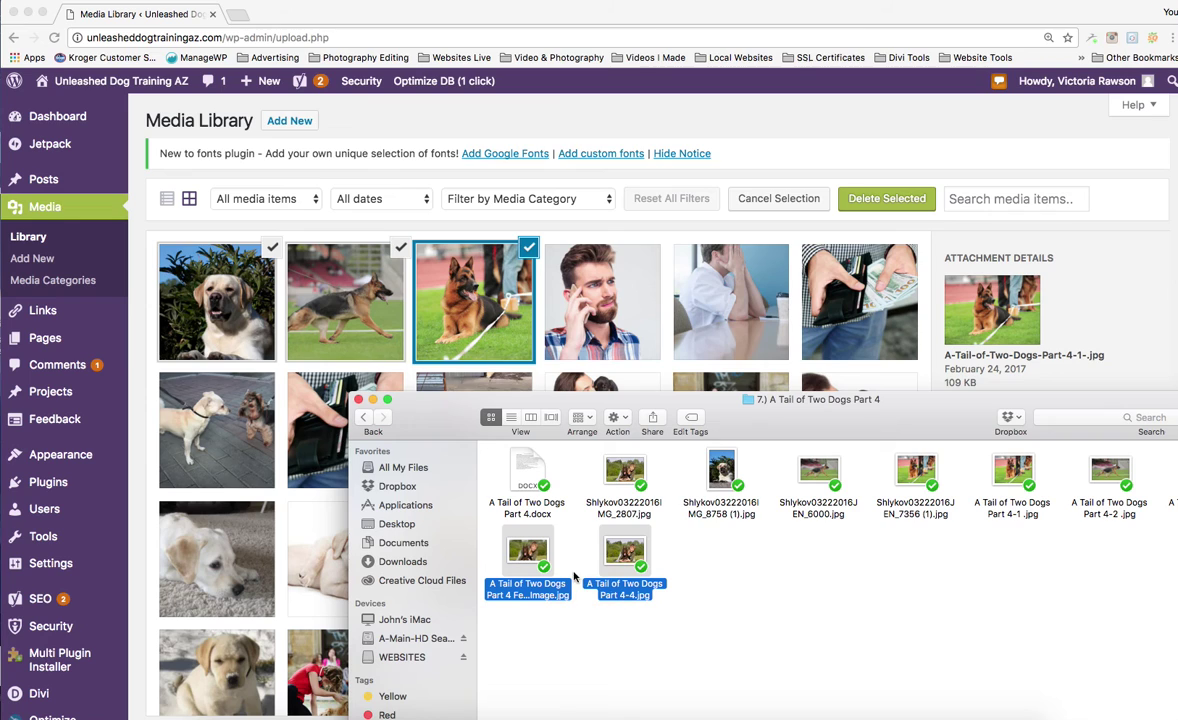
Upload the Part 4 featured image and Part 4-4 photo to the library, then minimize Finder
{"action": "left_click_drag", "start_coordinate": [528, 560], "coordinate": [443, 340]}
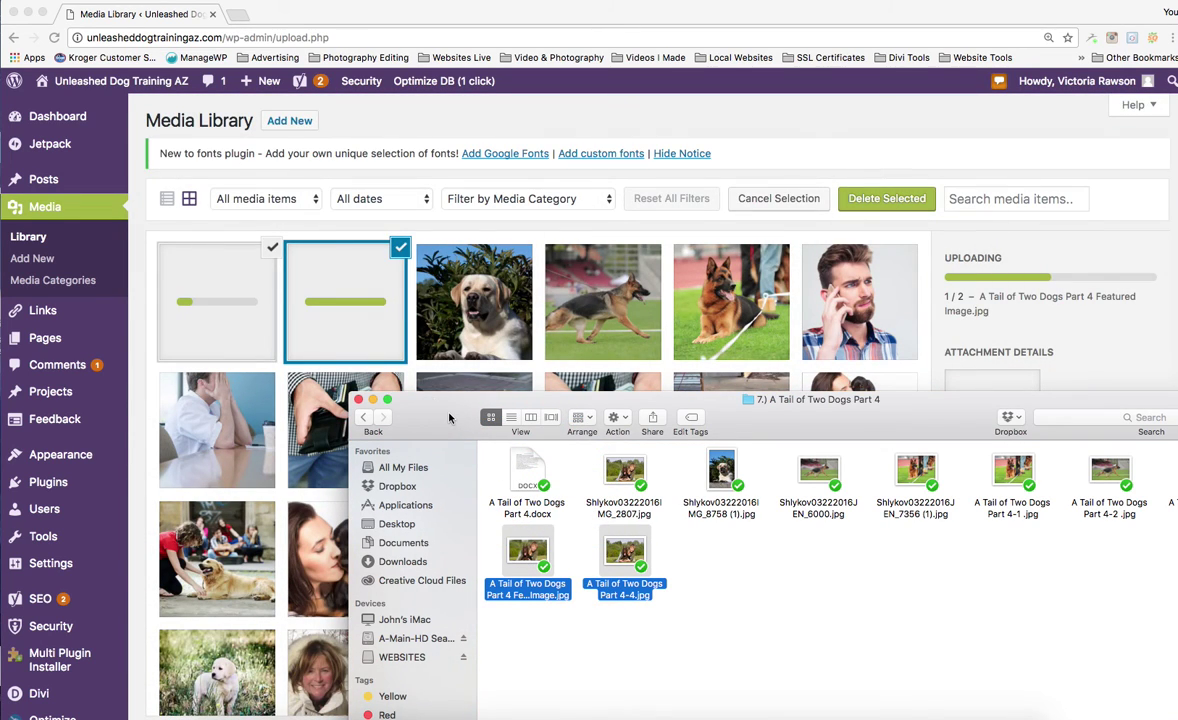
{"action": "left_click_drag", "start_coordinate": [449, 418], "coordinate": [340, 598]}
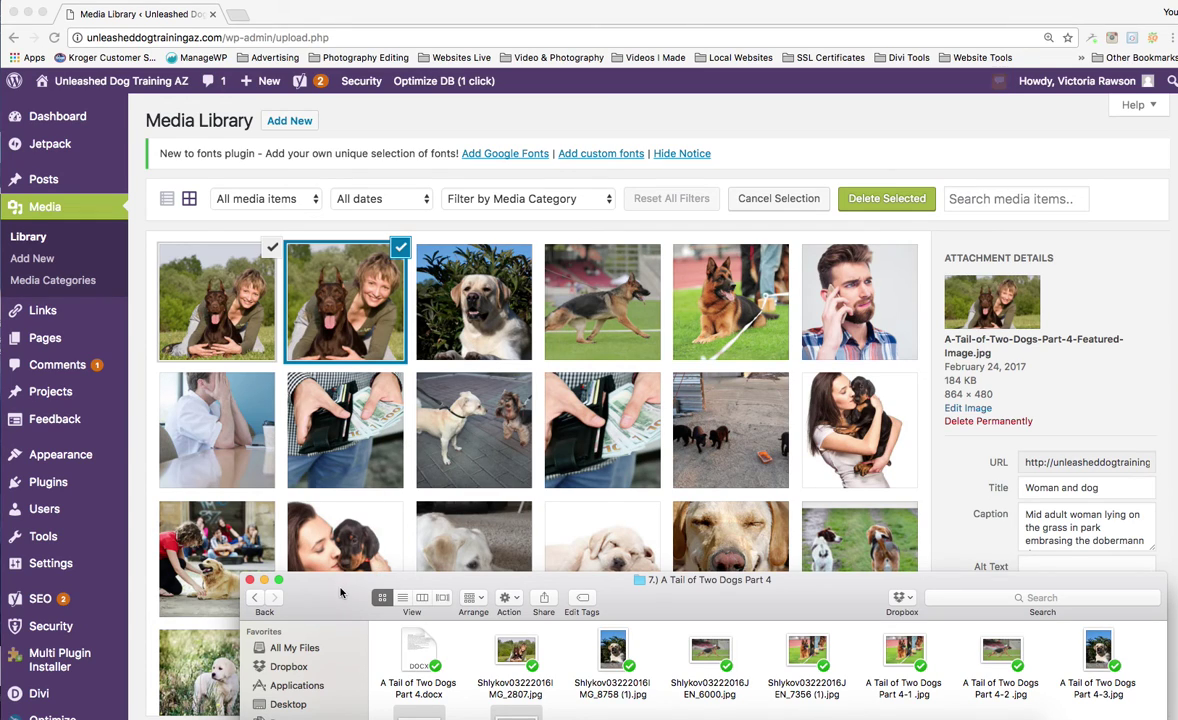
{"action": "key", "text": "super+m"}
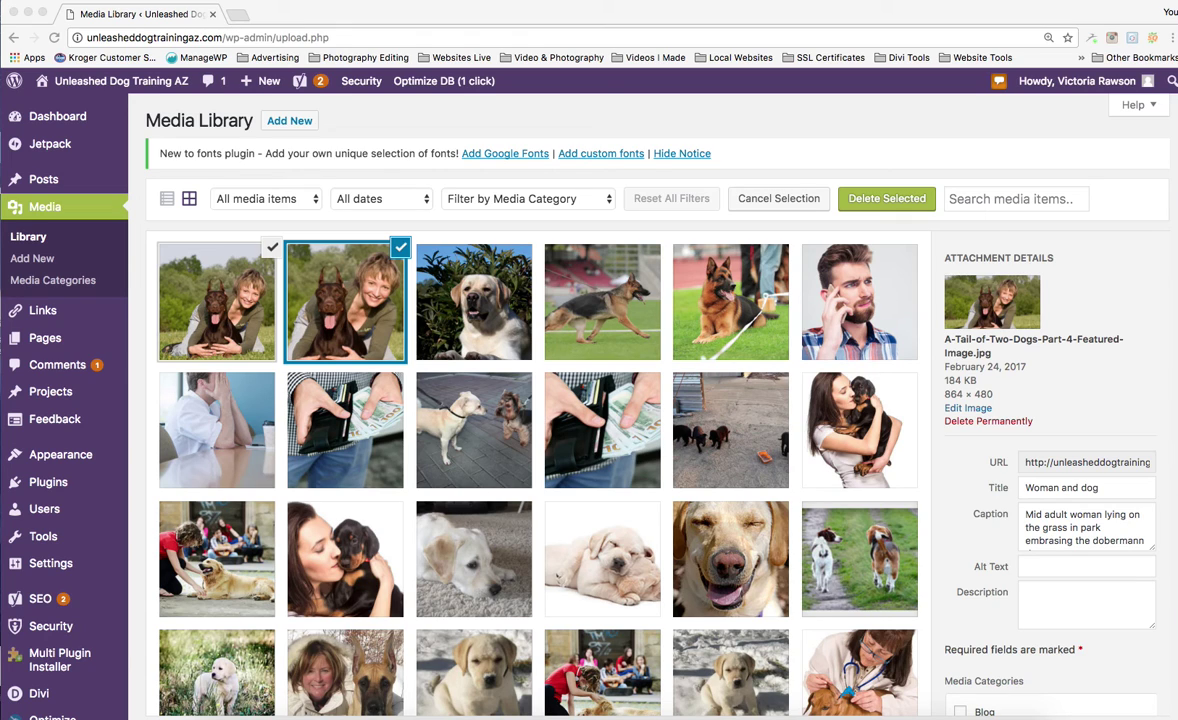
Copy the heading 'A Tail of Two Dogs Part 4' from the Word blog document
{"action": "key", "text": "super+Tab"}
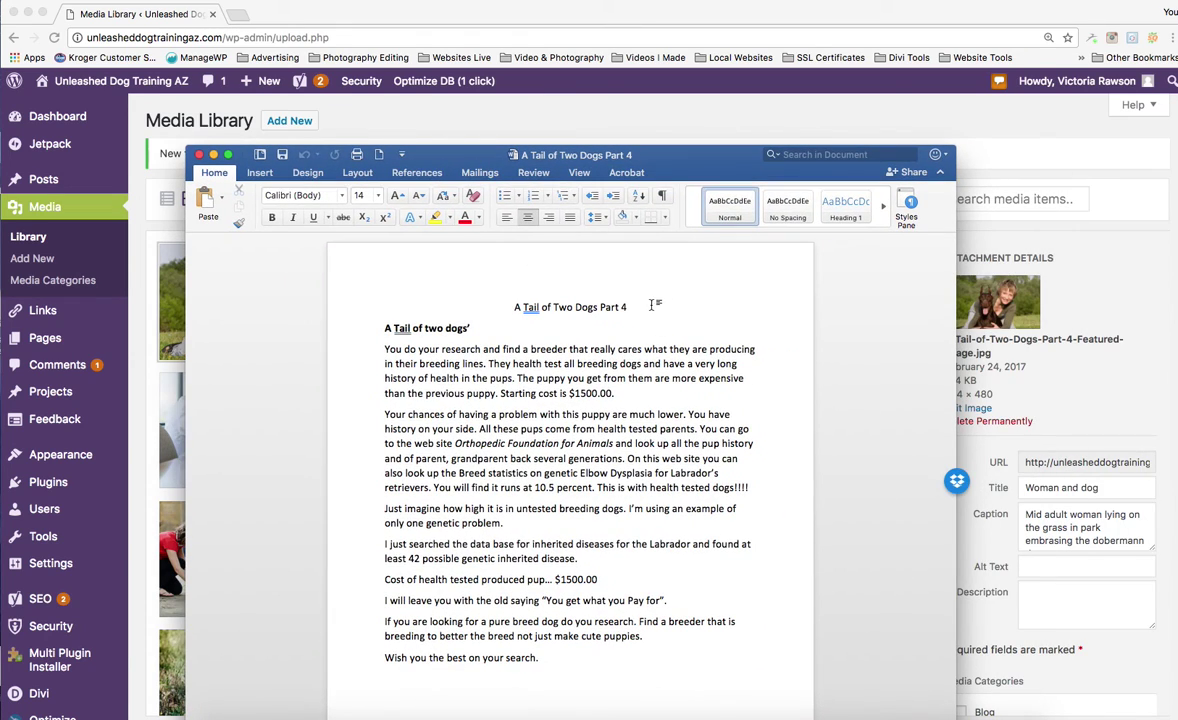
{"action": "left_click_drag", "start_coordinate": [628, 309], "coordinate": [512, 309]}
{"action": "key", "text": "super+c"}
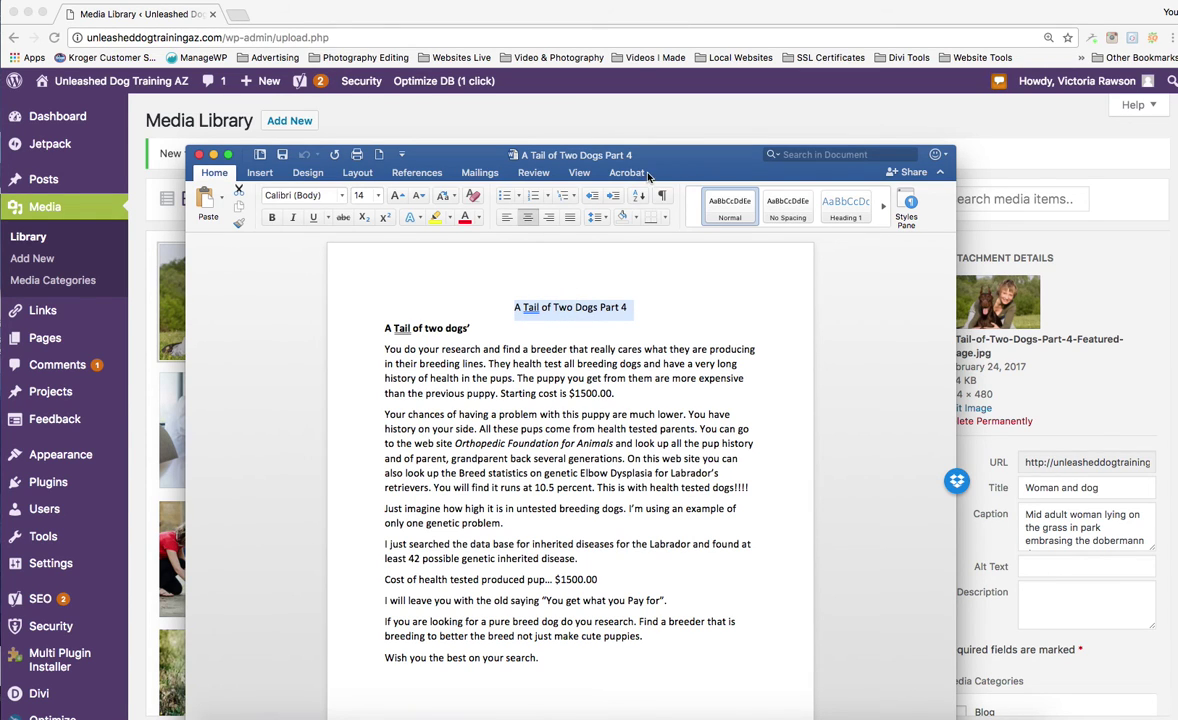
{"action": "key", "text": "super+Tab"}
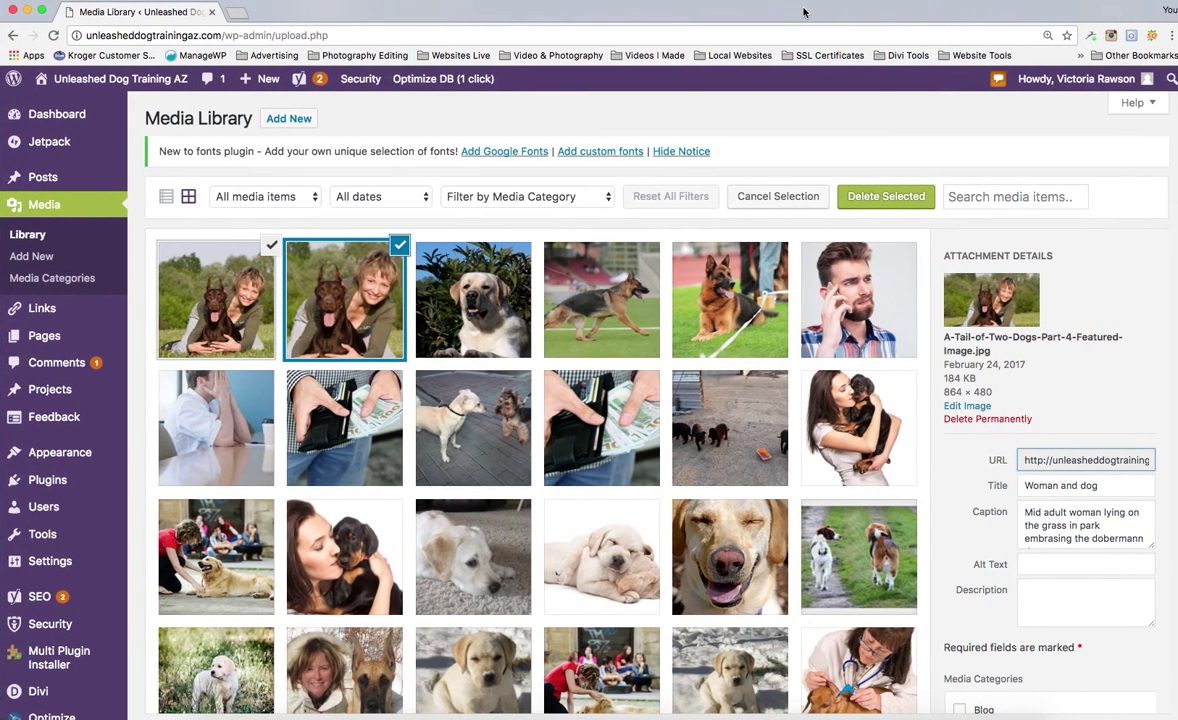
On the Part 4-1 photo, delete the 'Dog on the grass' caption and paste the post title as alt text, description and title
{"action": "left_click", "coordinate": [762, 348]}
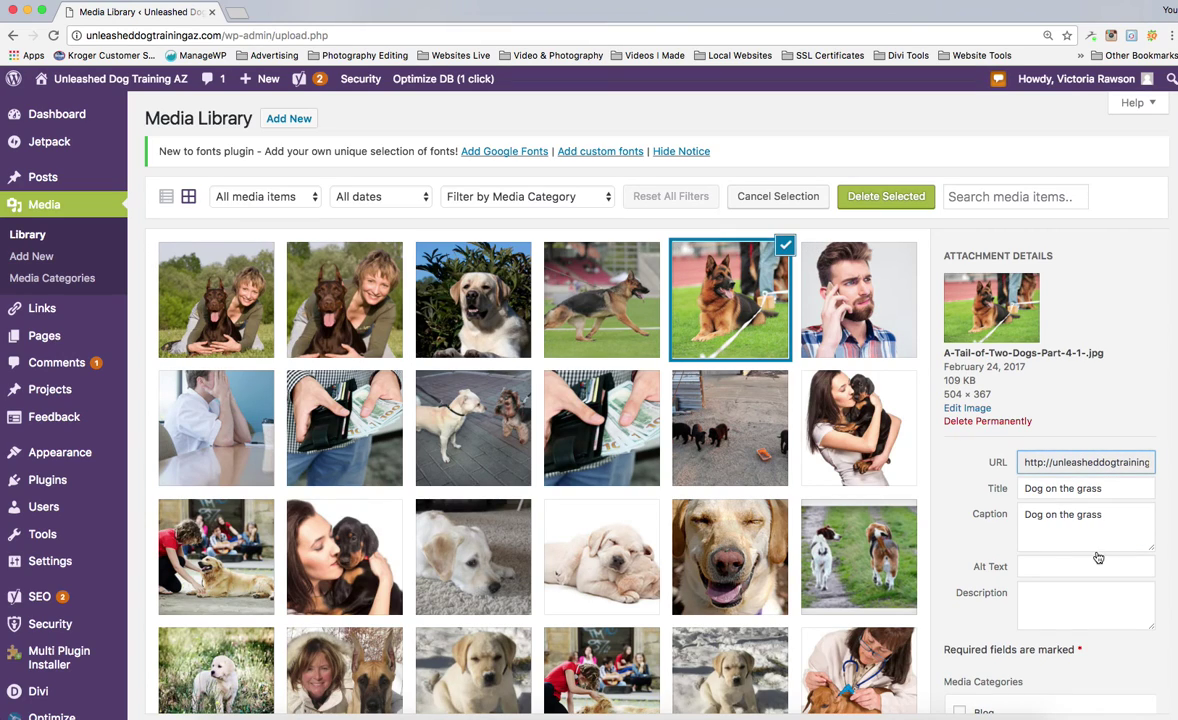
{"action": "left_click", "coordinate": [1111, 517]}
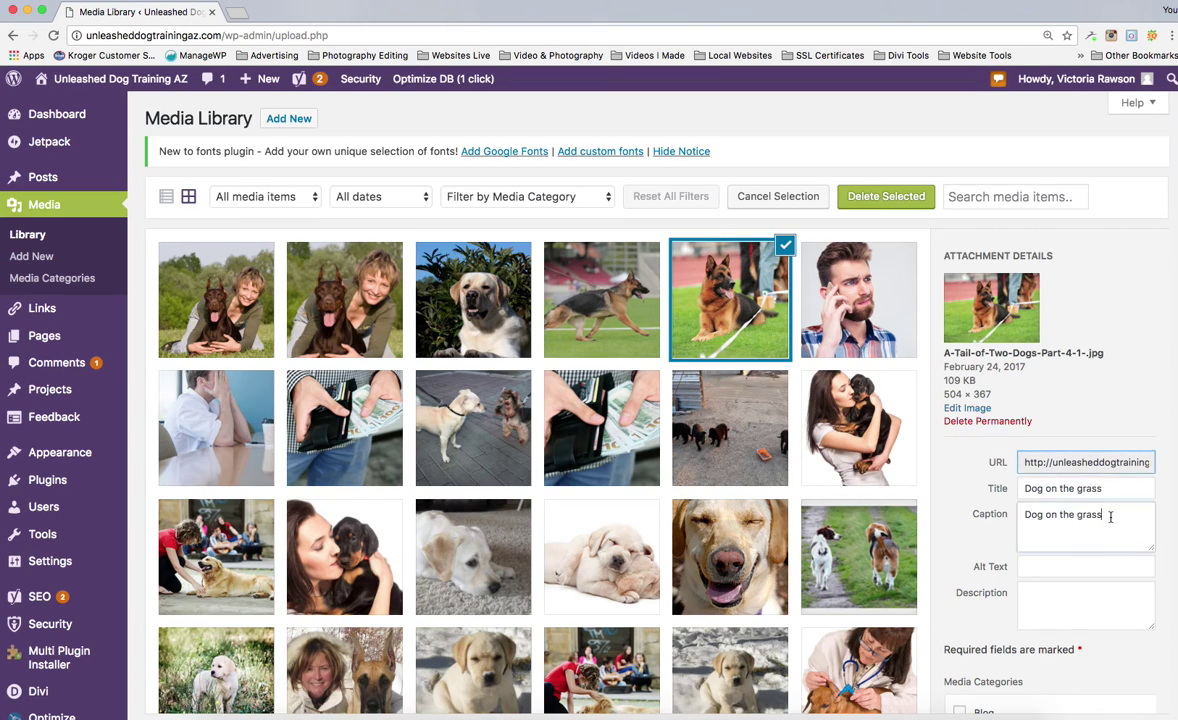
{"action": "left_click_drag", "start_coordinate": [1111, 517], "coordinate": [1022, 514]}
{"action": "key", "text": "BackSpace"}
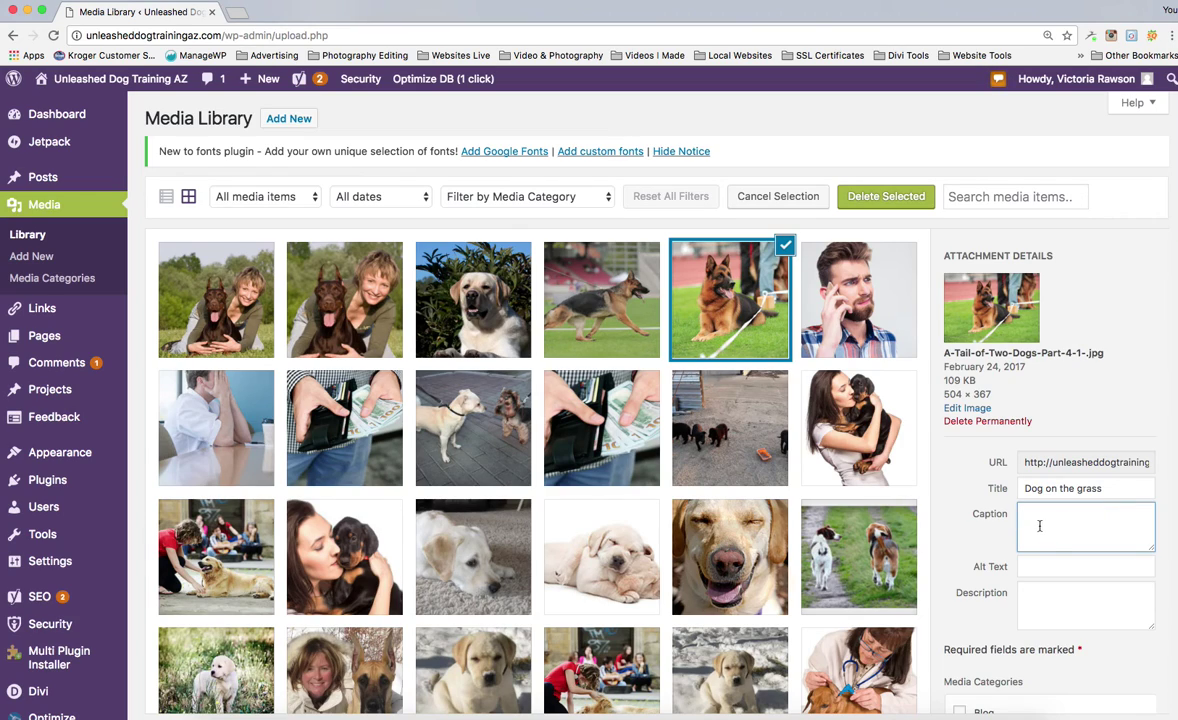
{"action": "left_click", "coordinate": [1040, 566]}
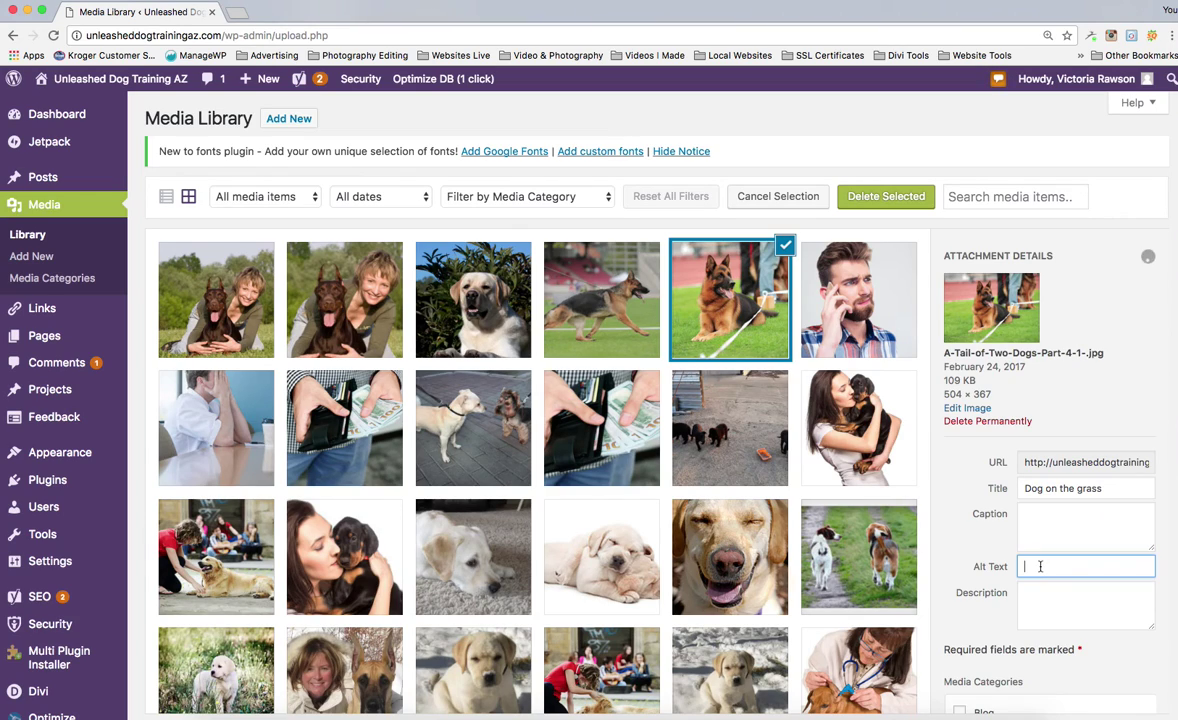
{"action": "key", "text": "super+v"}
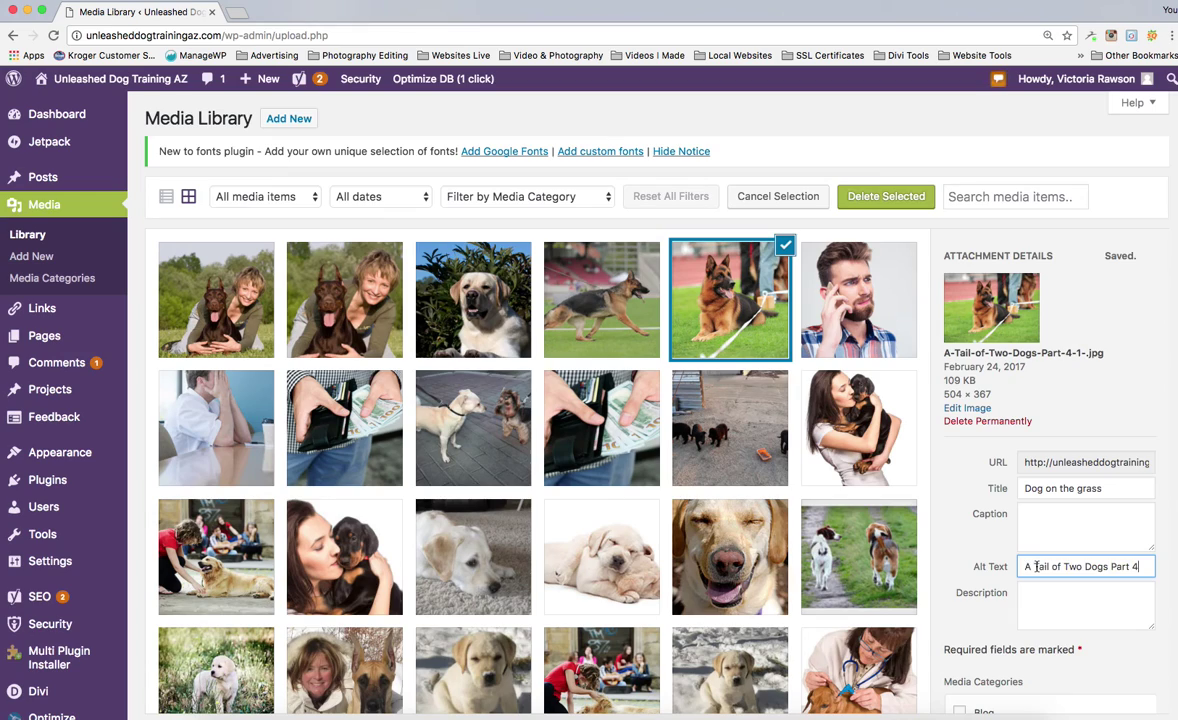
{"action": "left_click", "coordinate": [1034, 601]}
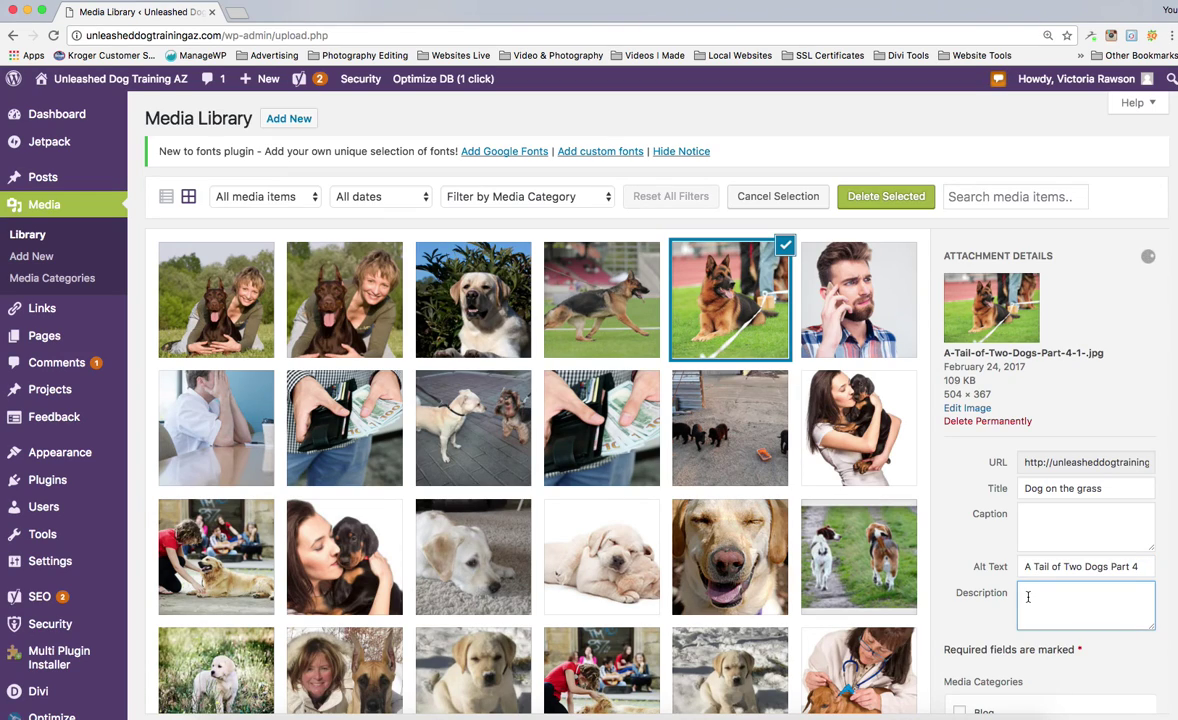
{"action": "key", "text": "super+v"}
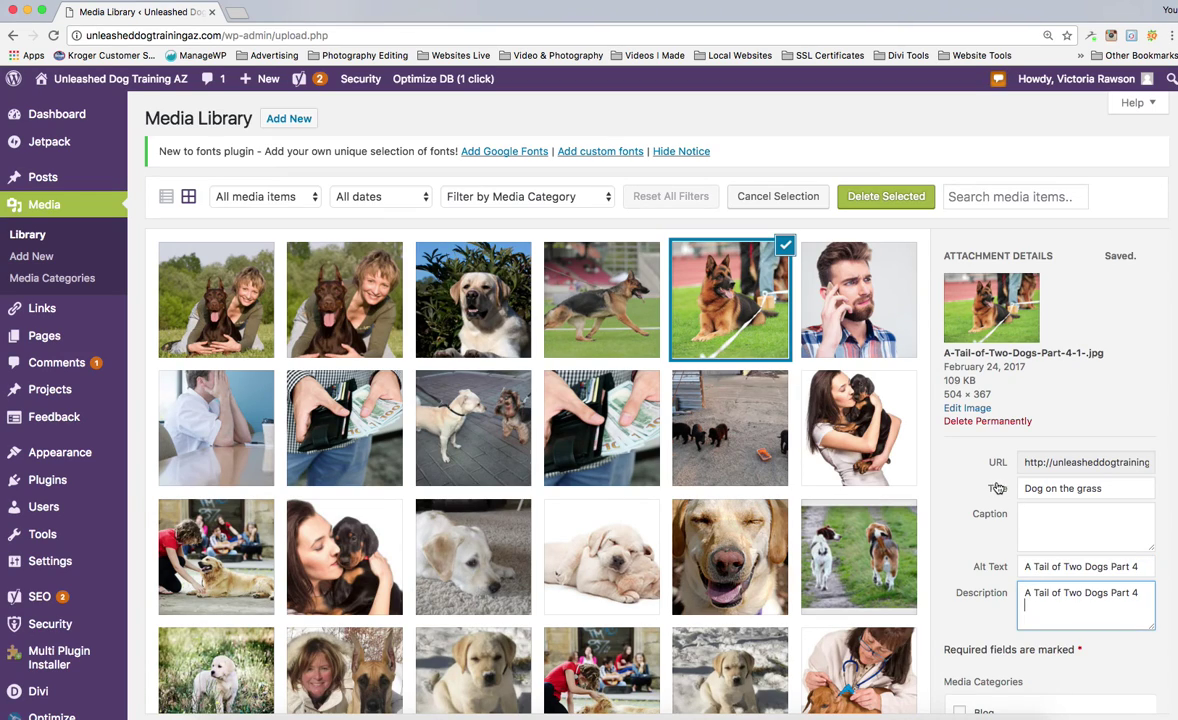
{"action": "left_click_drag", "start_coordinate": [1115, 488], "coordinate": [976, 488]}
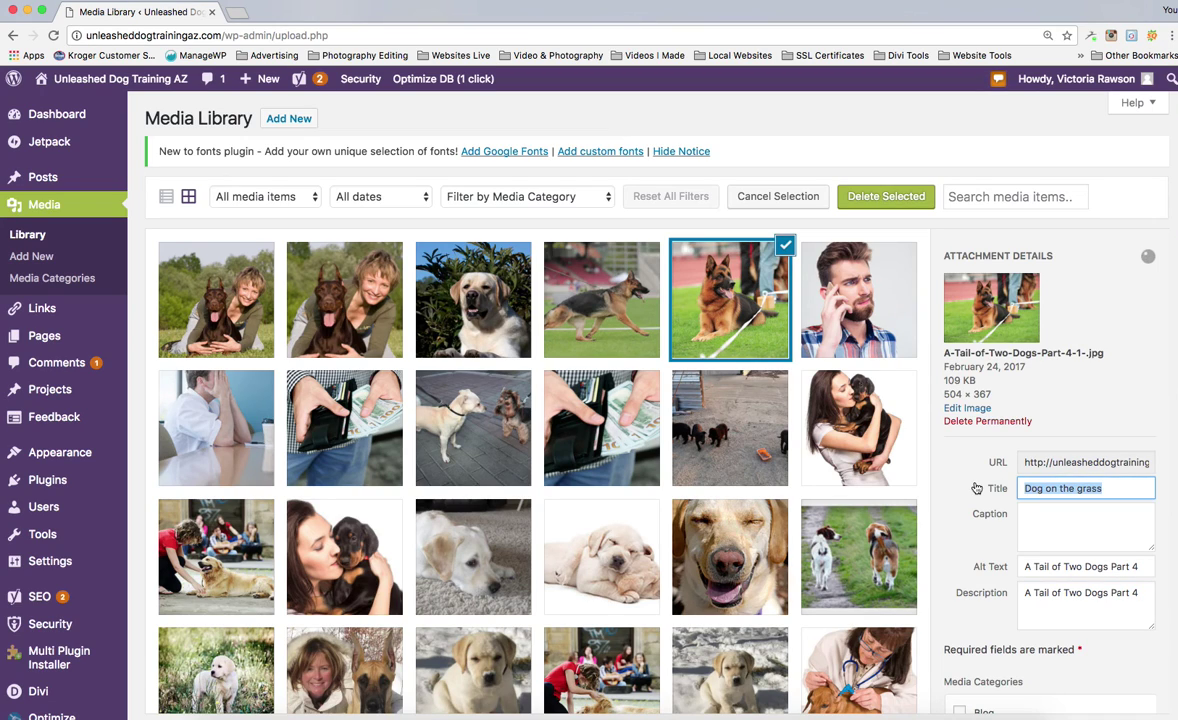
{"action": "key", "text": "super+v"}
Tick the Dog media category for the standing German shepherd photo
{"action": "scroll", "coordinate": [960, 481], "scroll_direction": "down", "scroll_amount": 3}
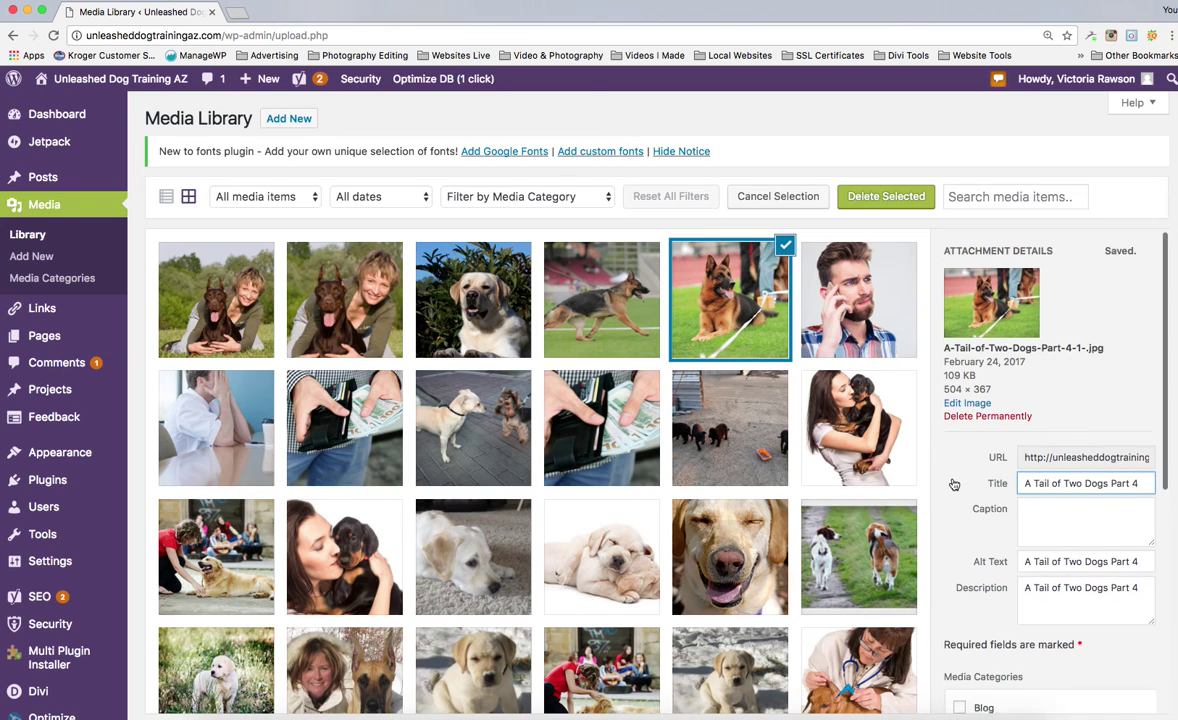
{"action": "scroll", "coordinate": [954, 484], "scroll_direction": "down", "scroll_amount": 3}
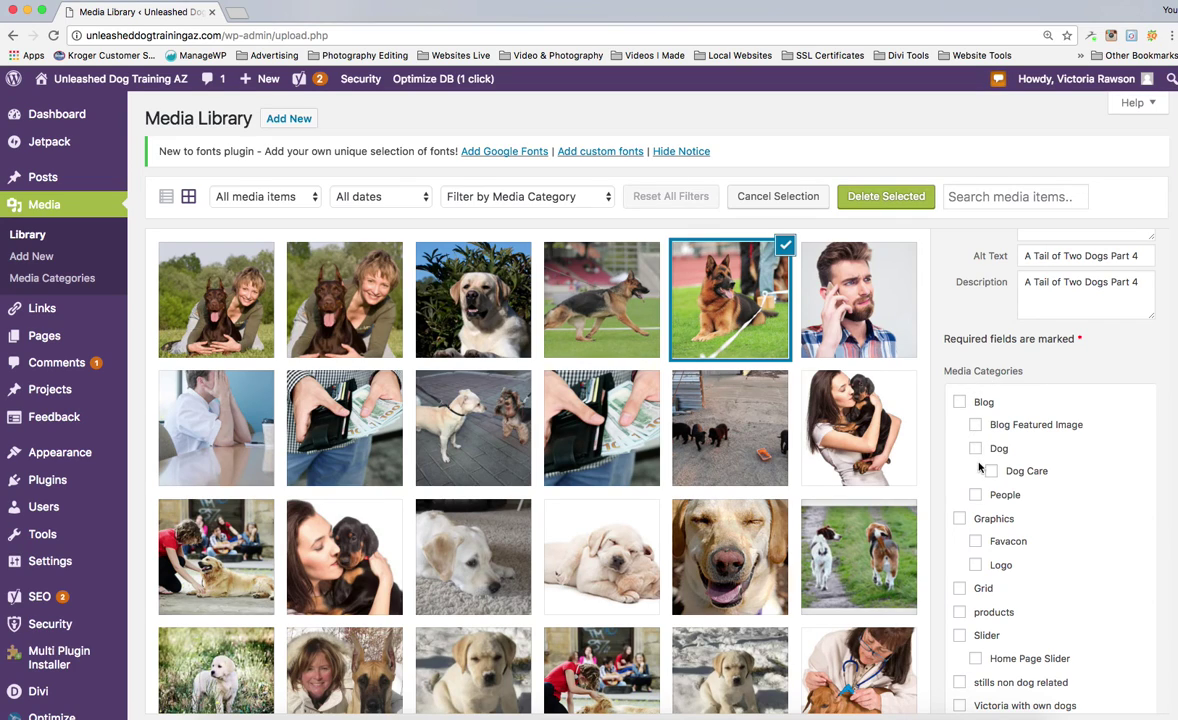
{"action": "scroll", "coordinate": [978, 452], "scroll_direction": "down", "scroll_amount": 3}
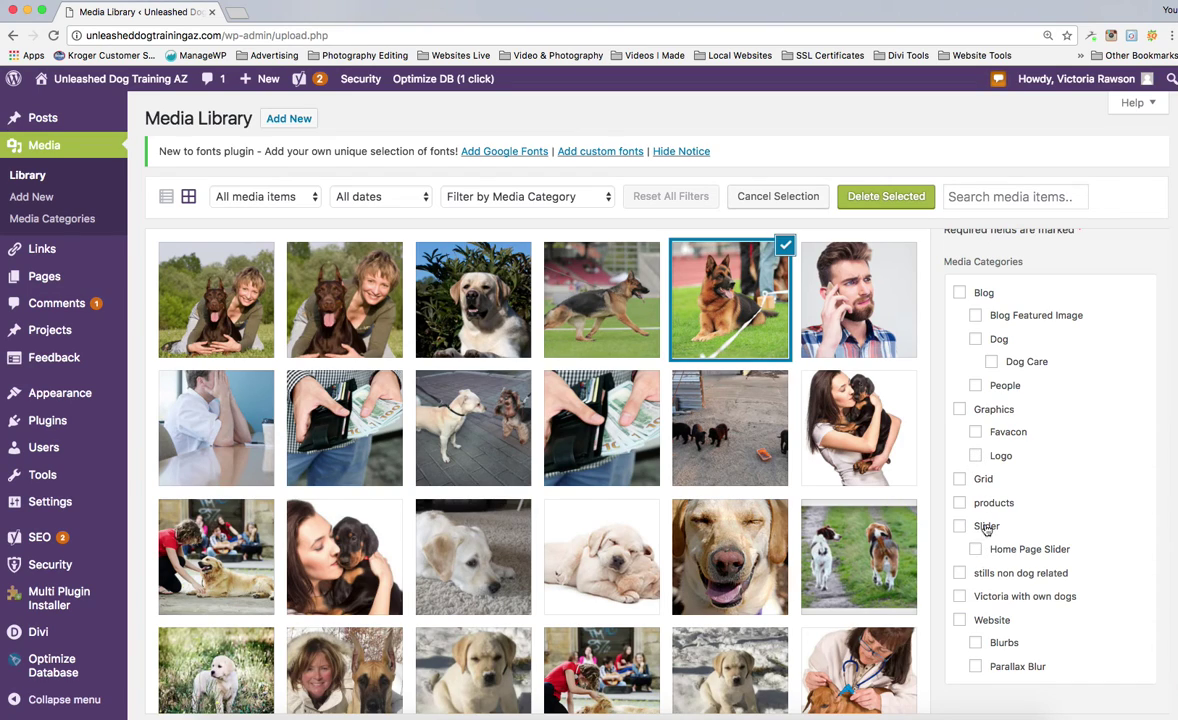
{"action": "left_click", "coordinate": [976, 339]}
{"action": "scroll", "coordinate": [1048, 335], "scroll_direction": "up", "scroll_amount": 3}
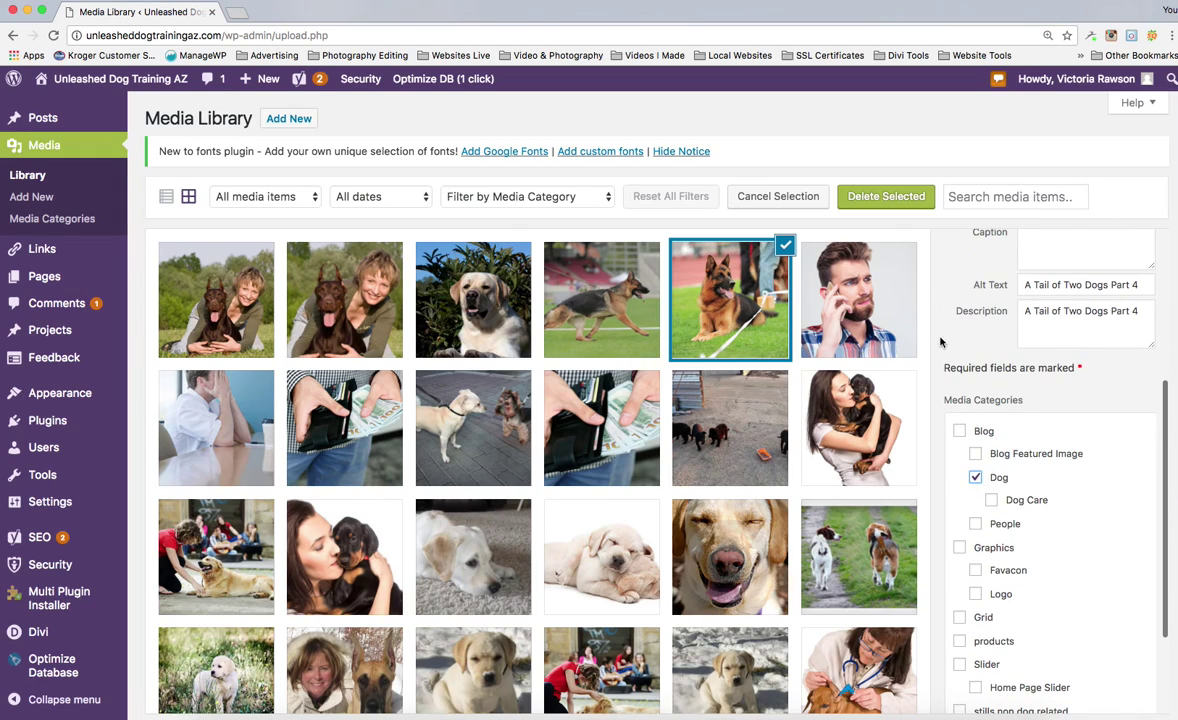
{"action": "left_click", "coordinate": [950, 342]}
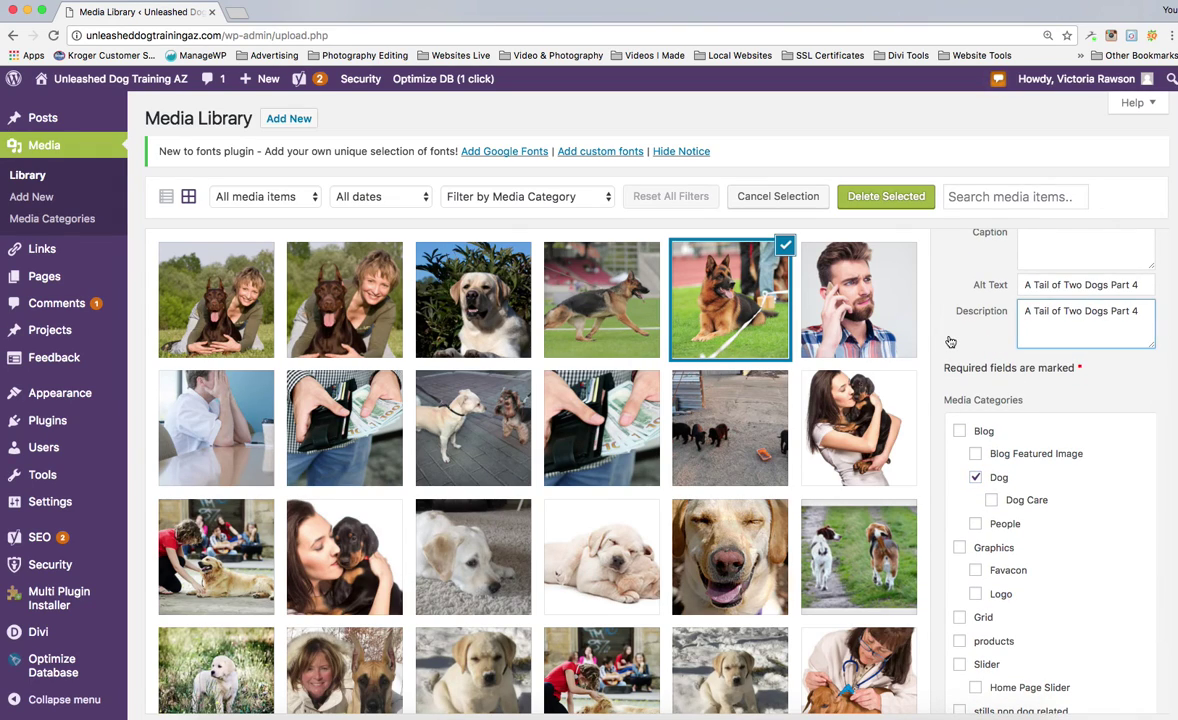
On the running German shepherd photo, delete the caption and paste 'A Tail of Two Dogs Part 4' as alt text
{"action": "left_click", "coordinate": [608, 336]}
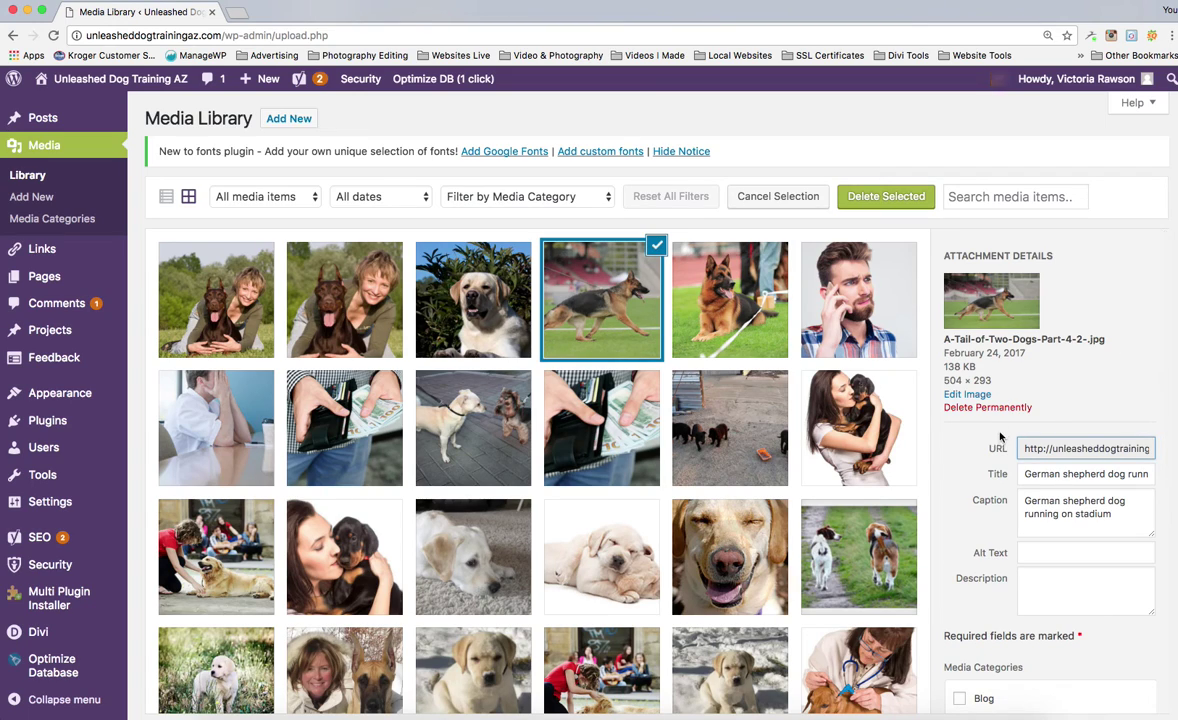
{"action": "left_click_drag", "start_coordinate": [1120, 514], "coordinate": [1010, 505]}
{"action": "key", "text": "BackSpace"}
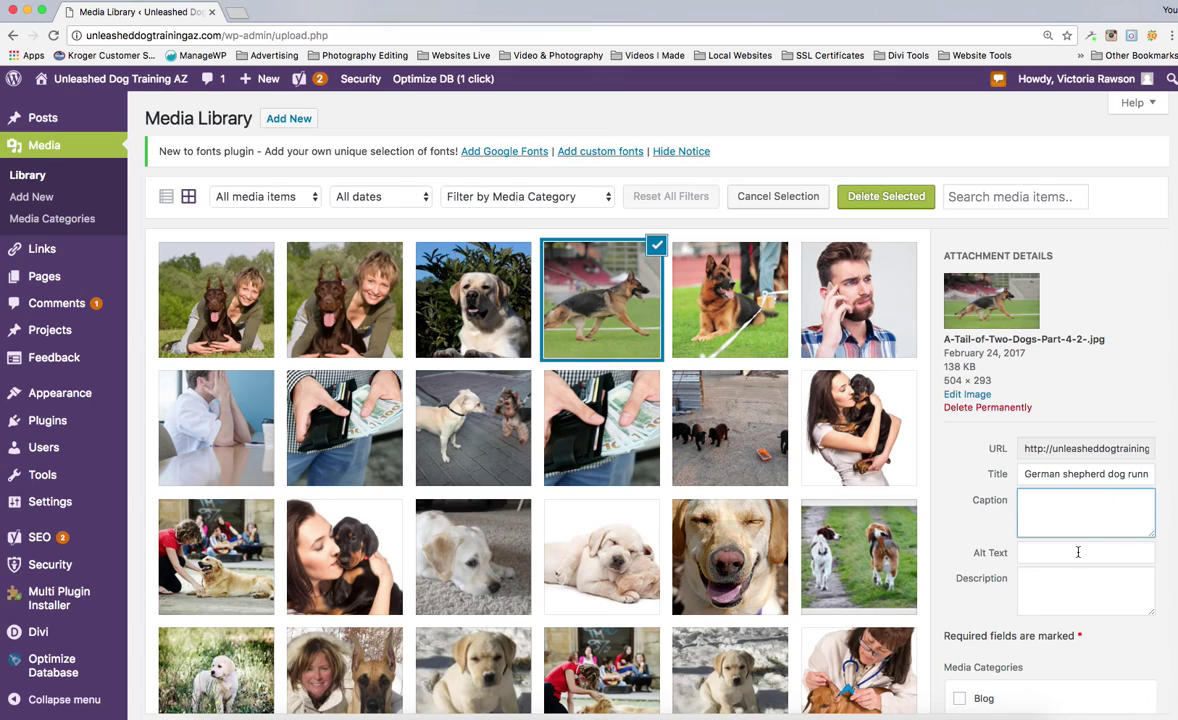
{"action": "left_click", "coordinate": [1058, 551]}
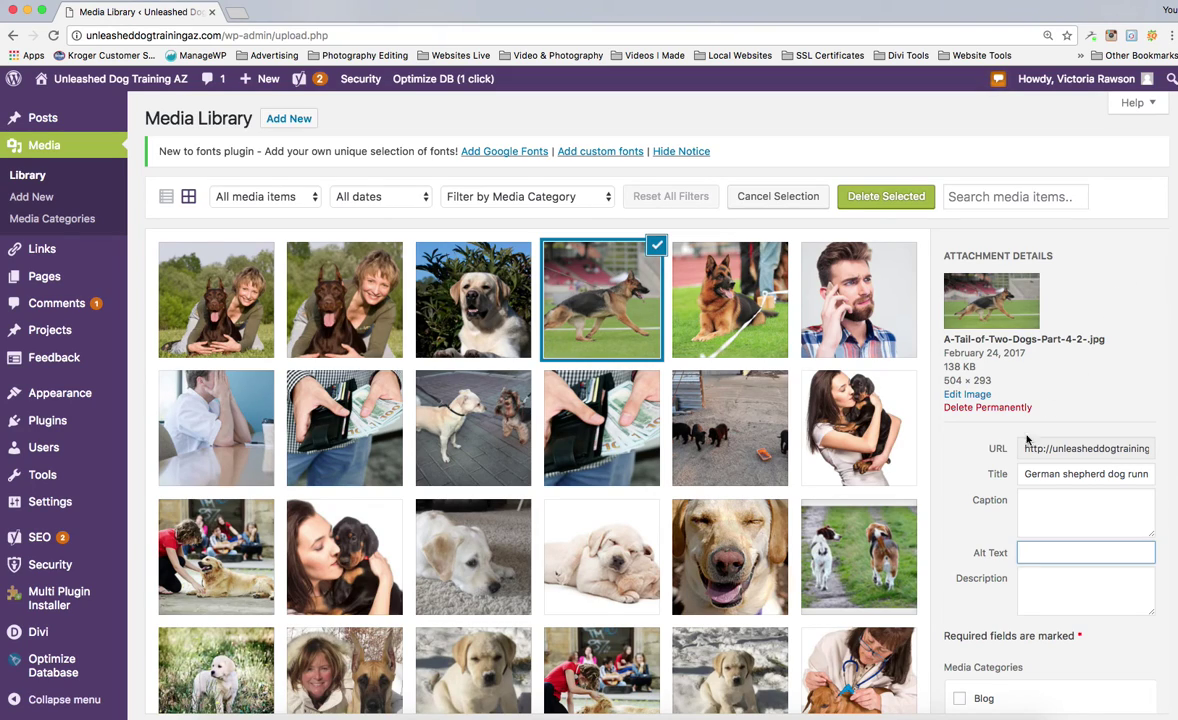
{"action": "type", "text": "A Tail of Two Dogs Part 4"}
{"action": "left_click", "coordinate": [964, 472]}
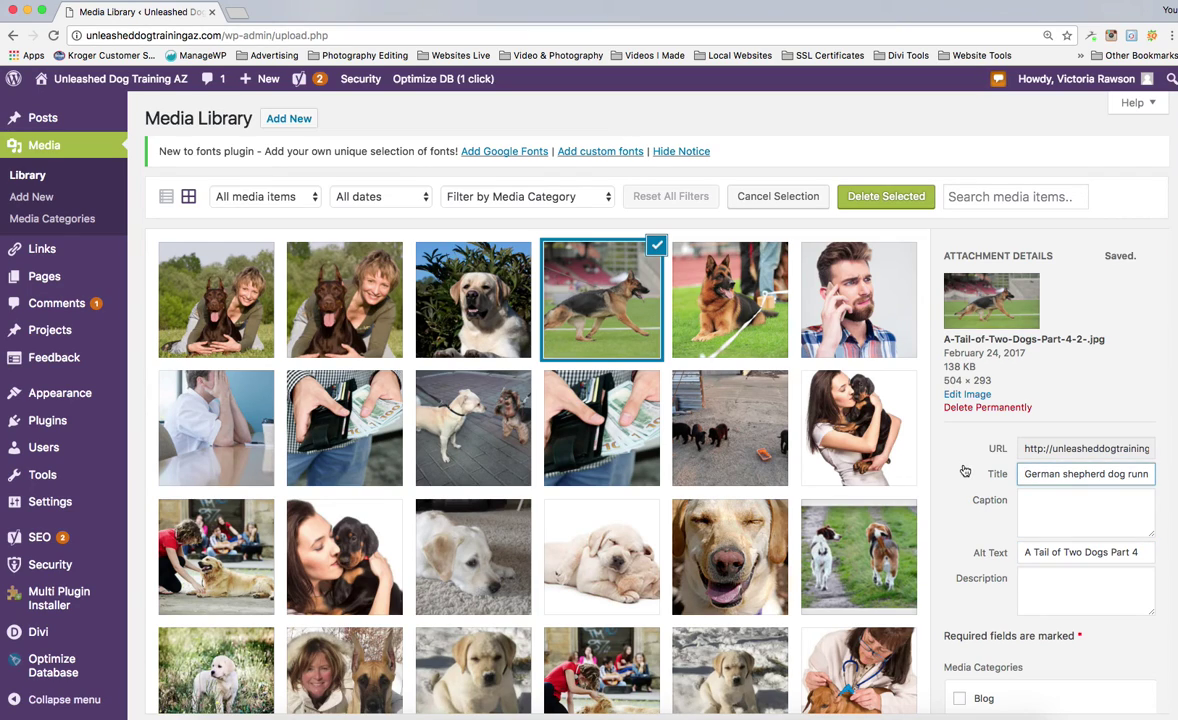
Paste the post title into the running dog's description and tick the Dog category
{"action": "left_click", "coordinate": [1073, 592]}
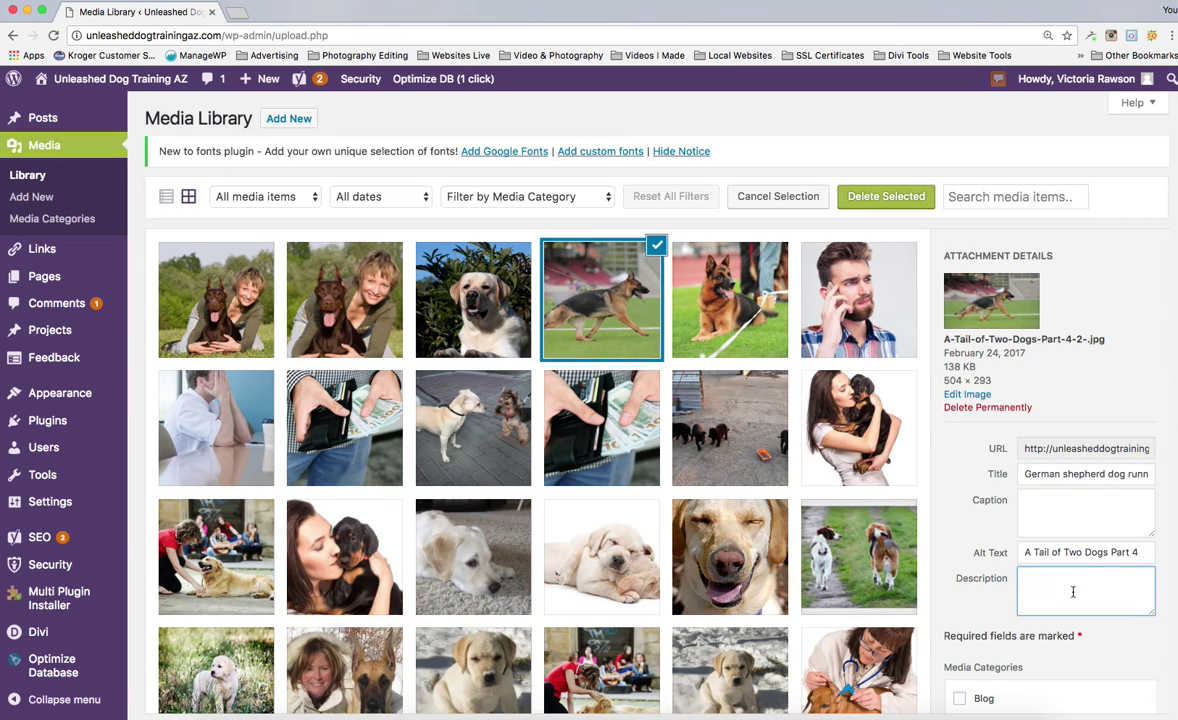
{"action": "type", "text": "A Tail of Two Dogs Part 4"}
{"action": "key", "text": "Return"}
{"action": "scroll", "coordinate": [1010, 600], "scroll_direction": "down", "scroll_amount": 5}
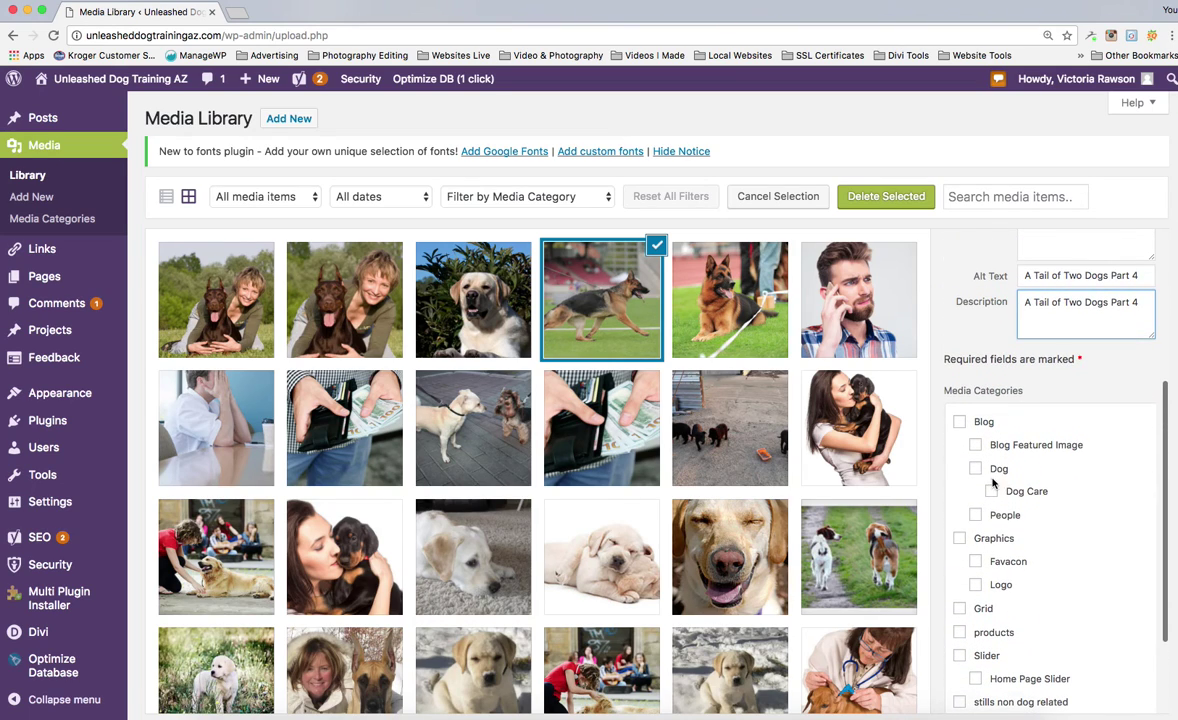
{"action": "left_click", "coordinate": [978, 469]}
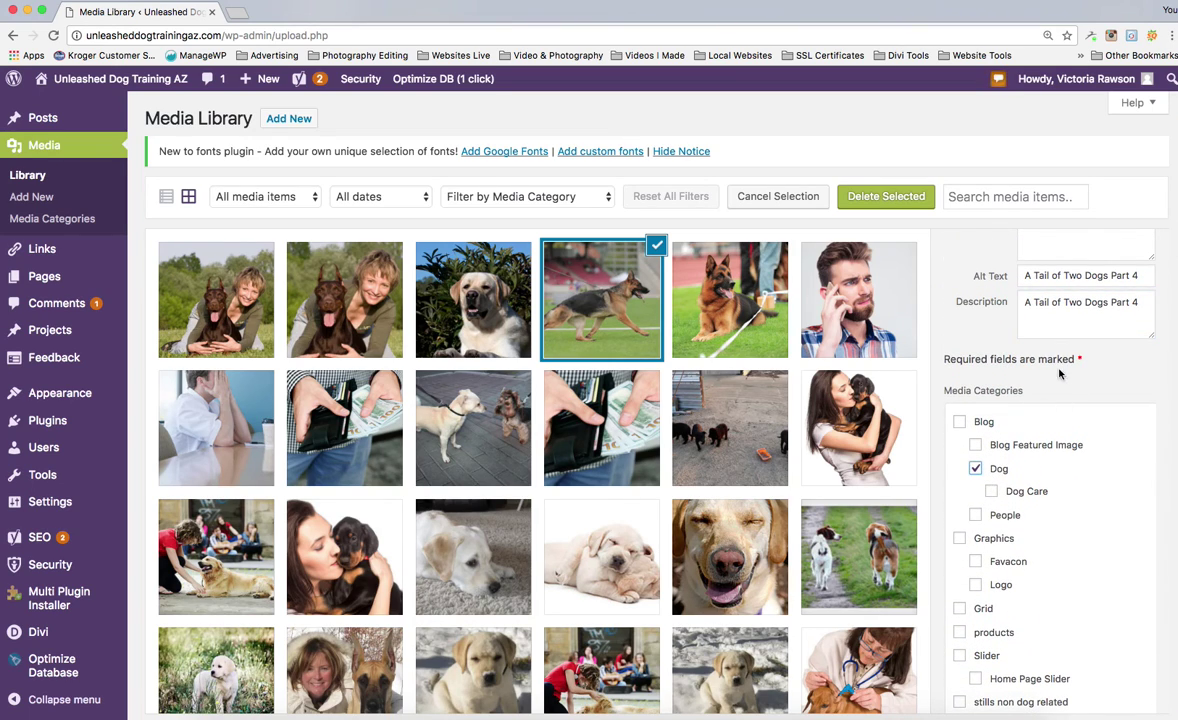
{"action": "scroll", "coordinate": [998, 347], "scroll_direction": "up", "scroll_amount": 5}
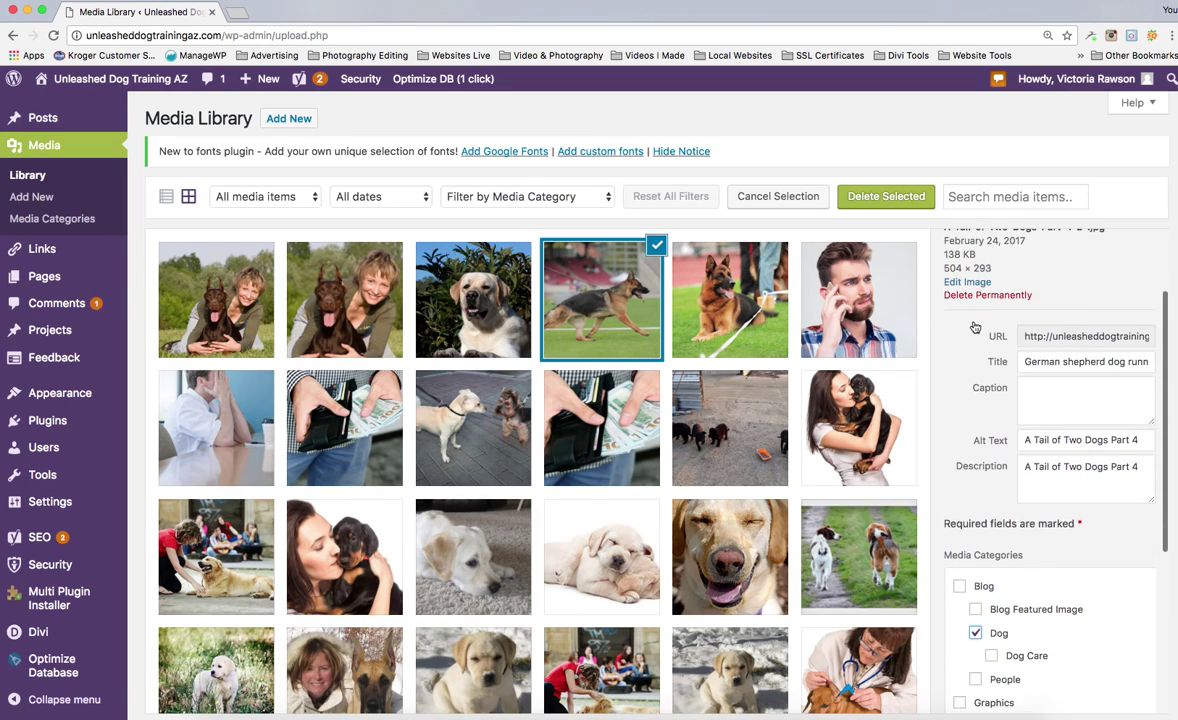
On the labrador photo, delete the caption and paste 'A Tail of Two Dogs Part 4' as alt text
{"action": "left_click", "coordinate": [470, 300]}
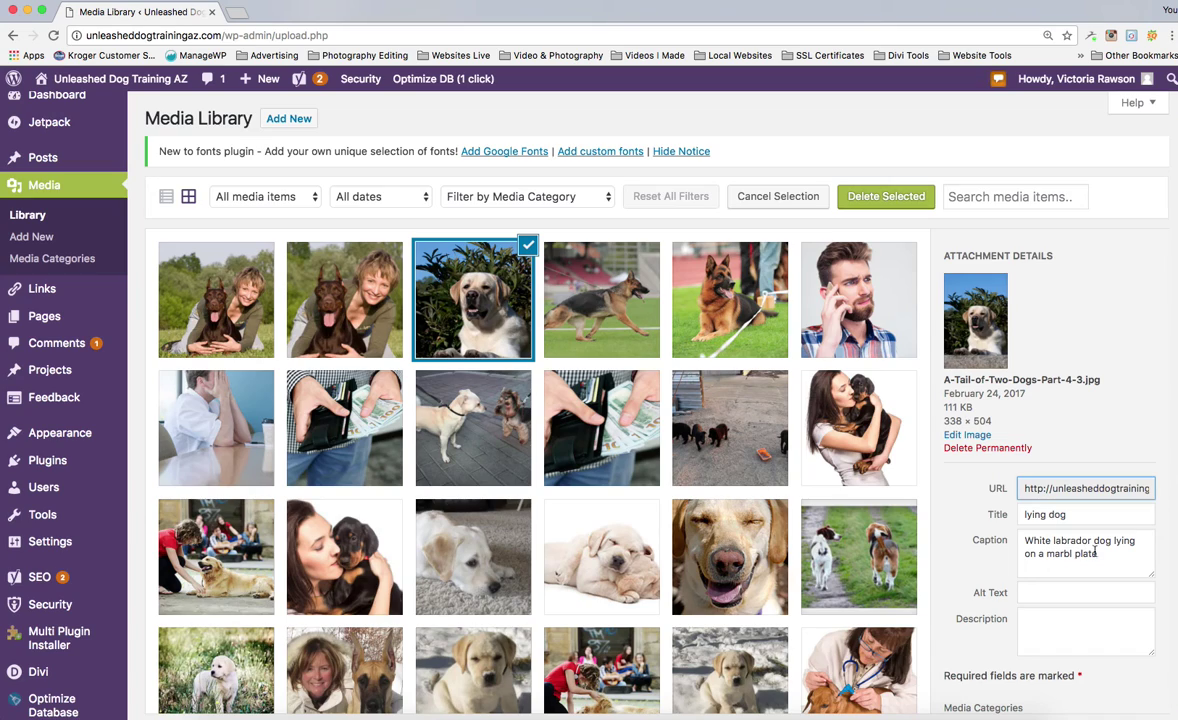
{"action": "left_click_drag", "start_coordinate": [1095, 552], "coordinate": [986, 533]}
{"action": "key", "text": "BackSpace"}
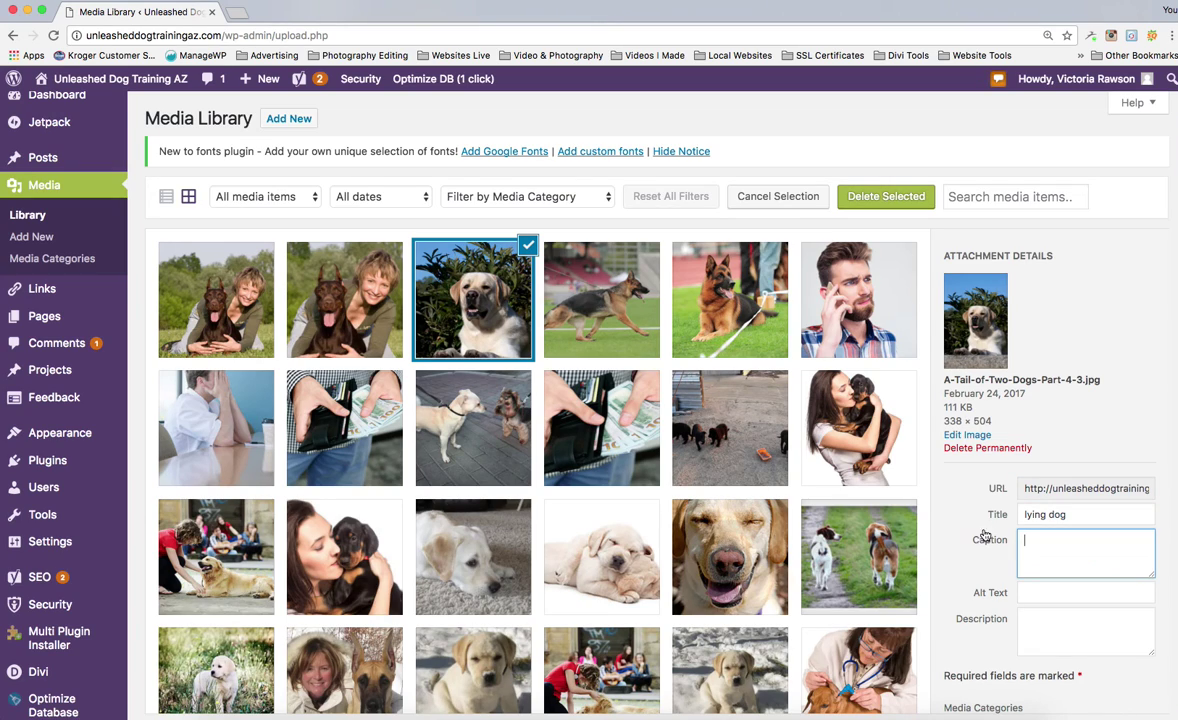
{"action": "left_click", "coordinate": [1069, 589]}
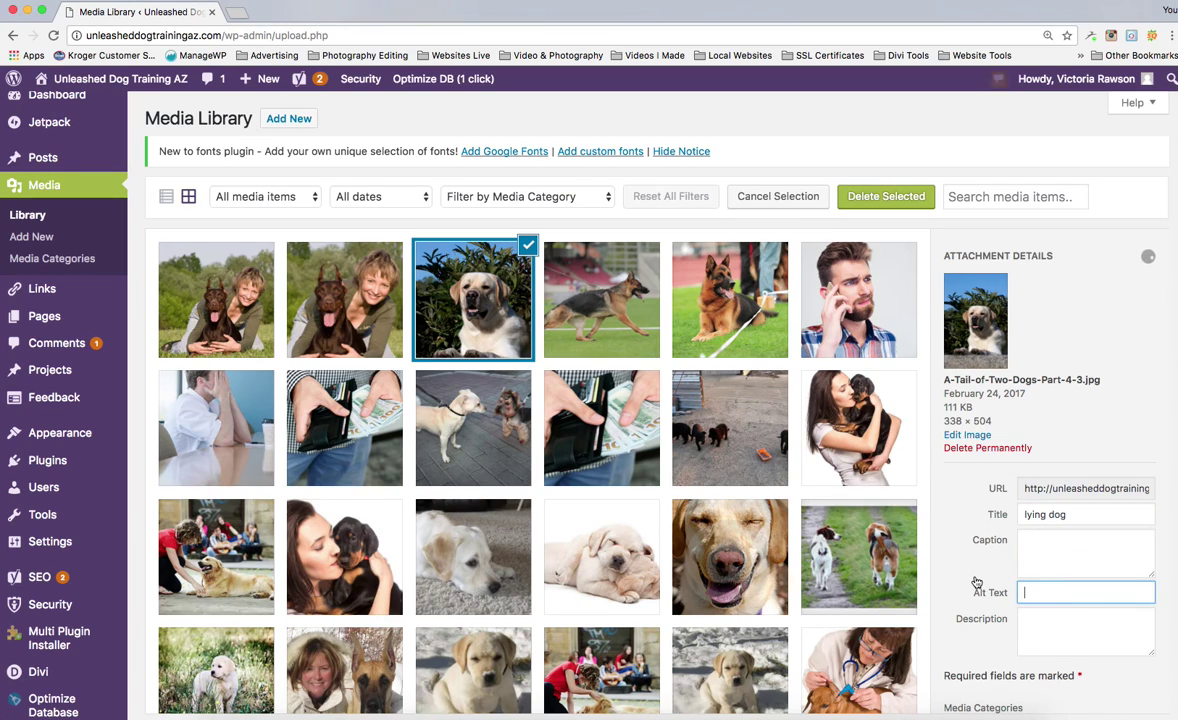
{"action": "type", "text": "A Tail of Two Dogs Part 4"}
Paste the post title into the labrador's description and tick the Dog category
{"action": "left_click", "coordinate": [1037, 628]}
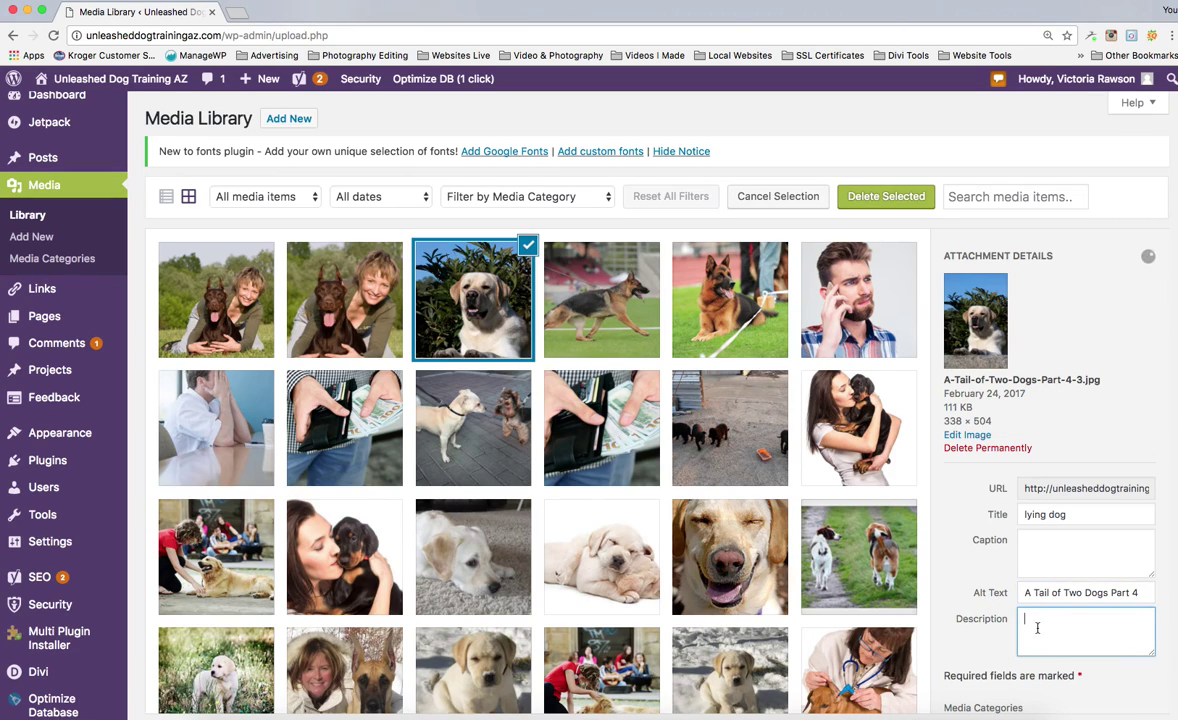
{"action": "type", "text": "A Tail of Two Dogs Part 4"}
{"action": "scroll", "coordinate": [1006, 610], "scroll_direction": "down", "scroll_amount": 4}
{"action": "scroll", "coordinate": [1004, 607], "scroll_direction": "down", "scroll_amount": 2}
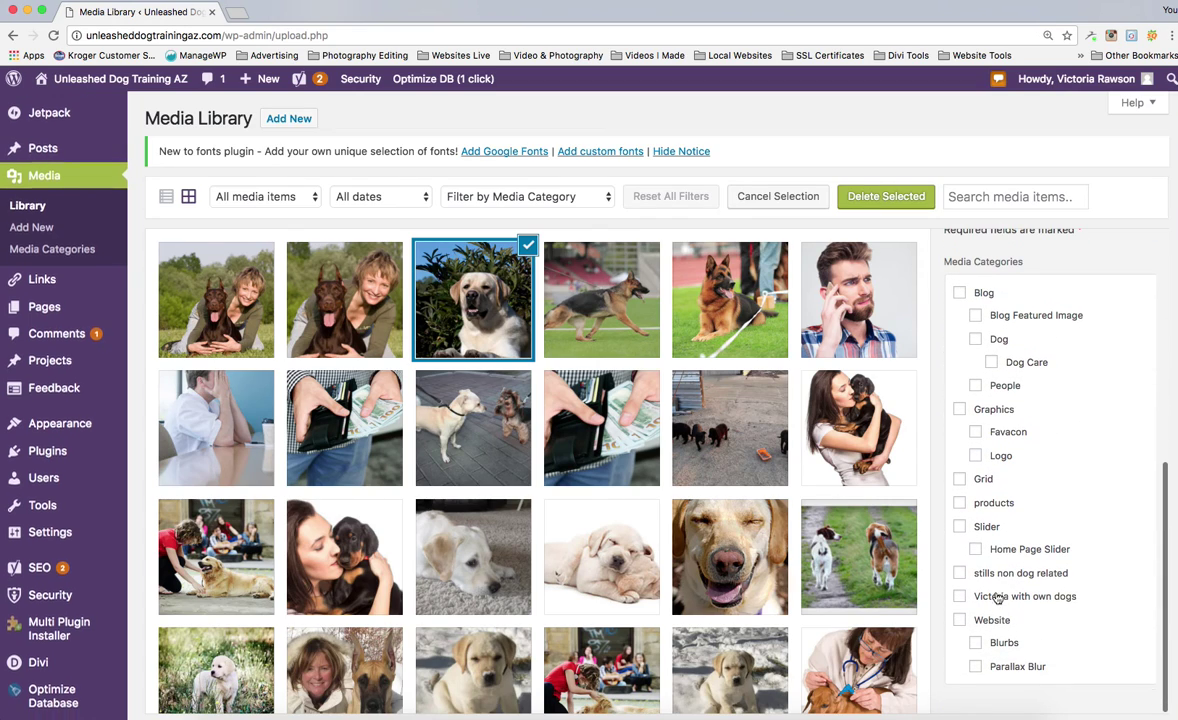
{"action": "left_click", "coordinate": [975, 340]}
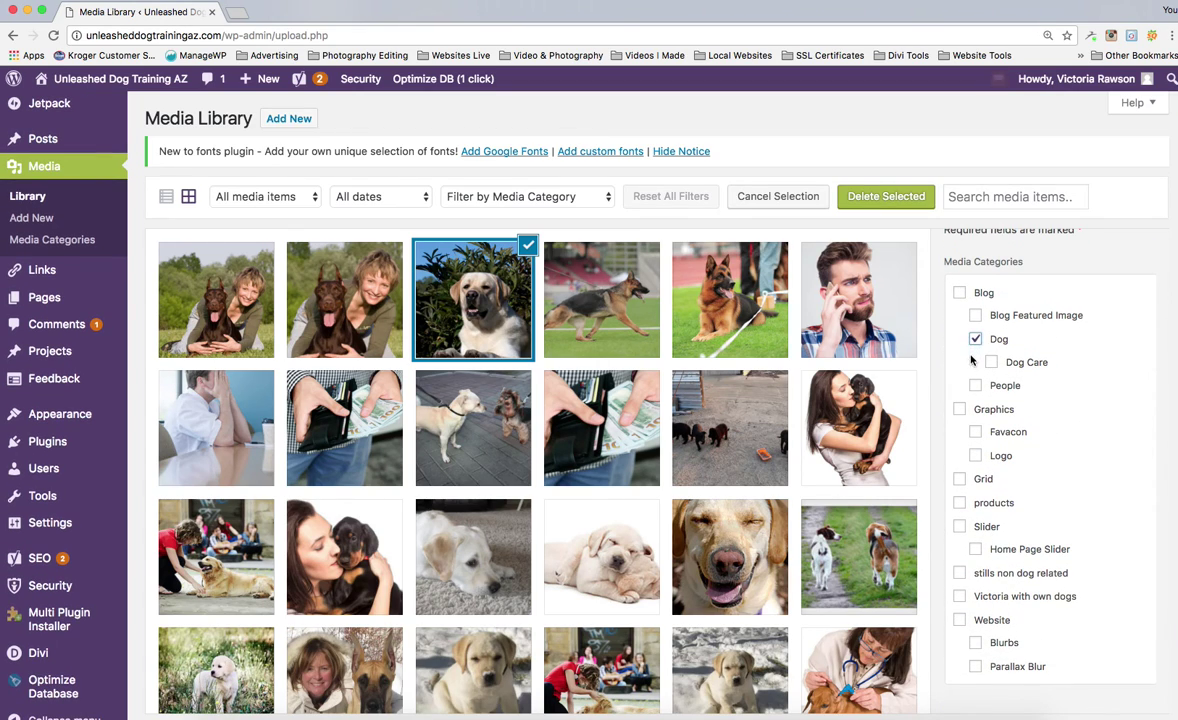
{"action": "left_click", "coordinate": [340, 290]}
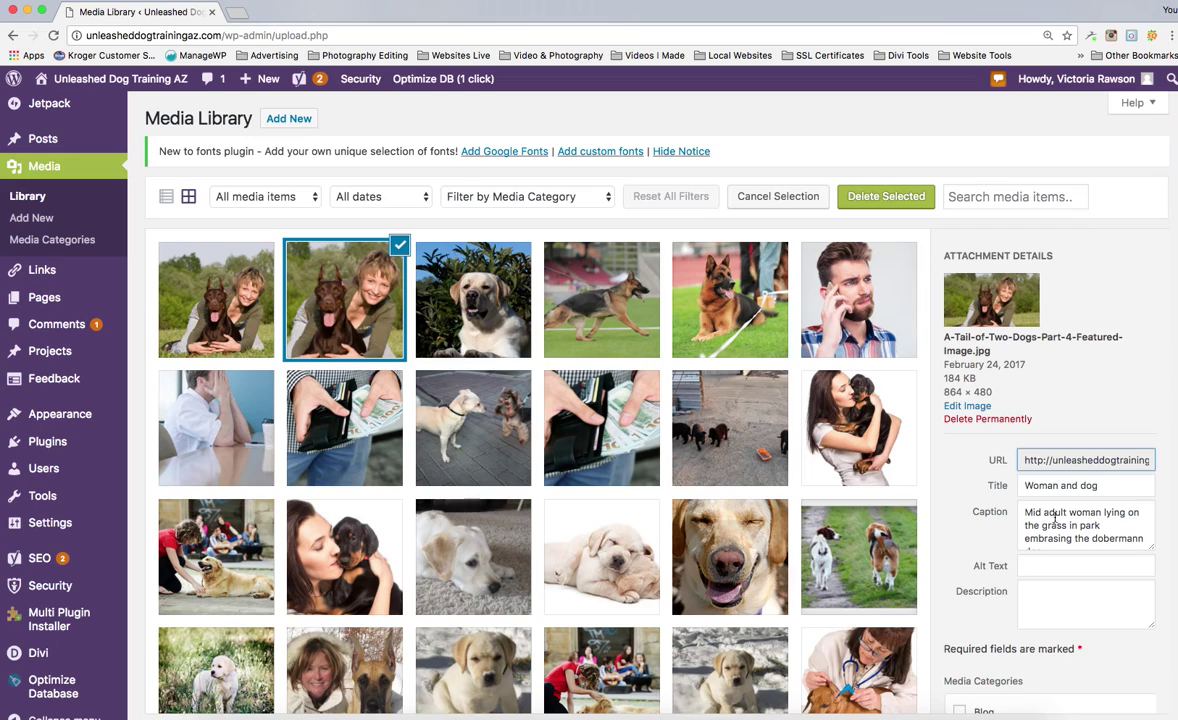
Clear the woman-and-dobermann image's caption and set alt text and description to 'A Tail of Two Dogs Part 4'
{"action": "left_click_drag", "start_coordinate": [1024, 512], "coordinate": [1110, 552]}
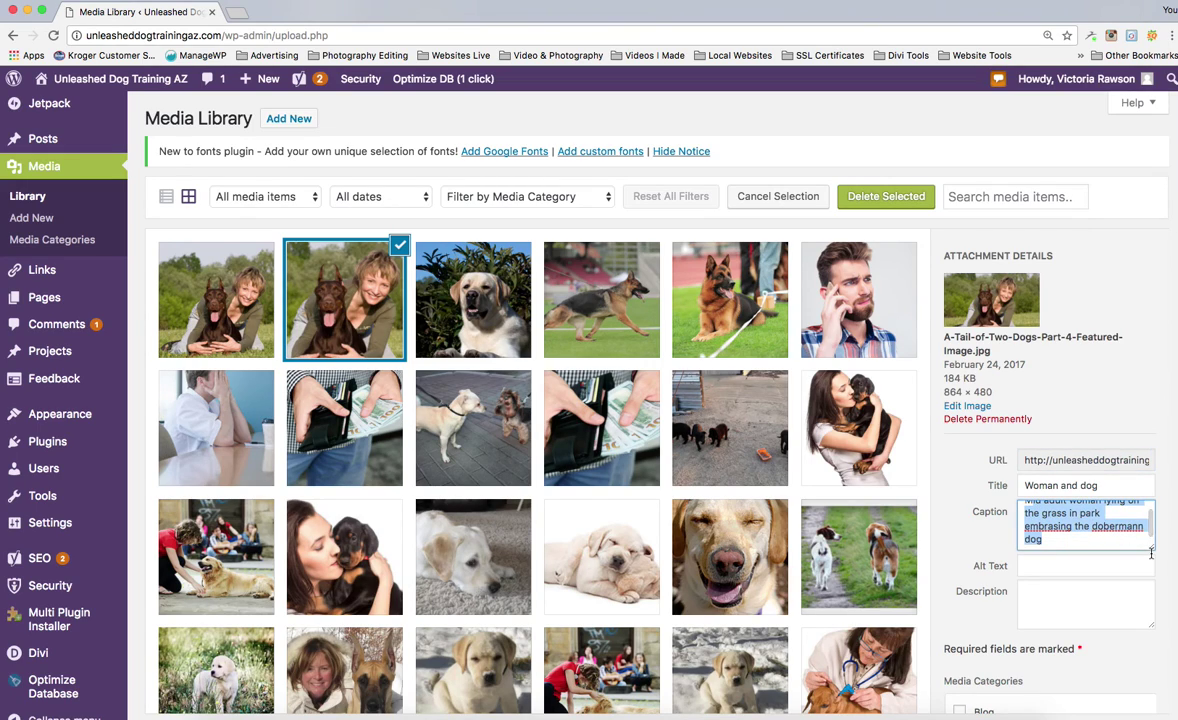
{"action": "key", "text": "BackSpace"}
{"action": "left_click", "coordinate": [1074, 566]}
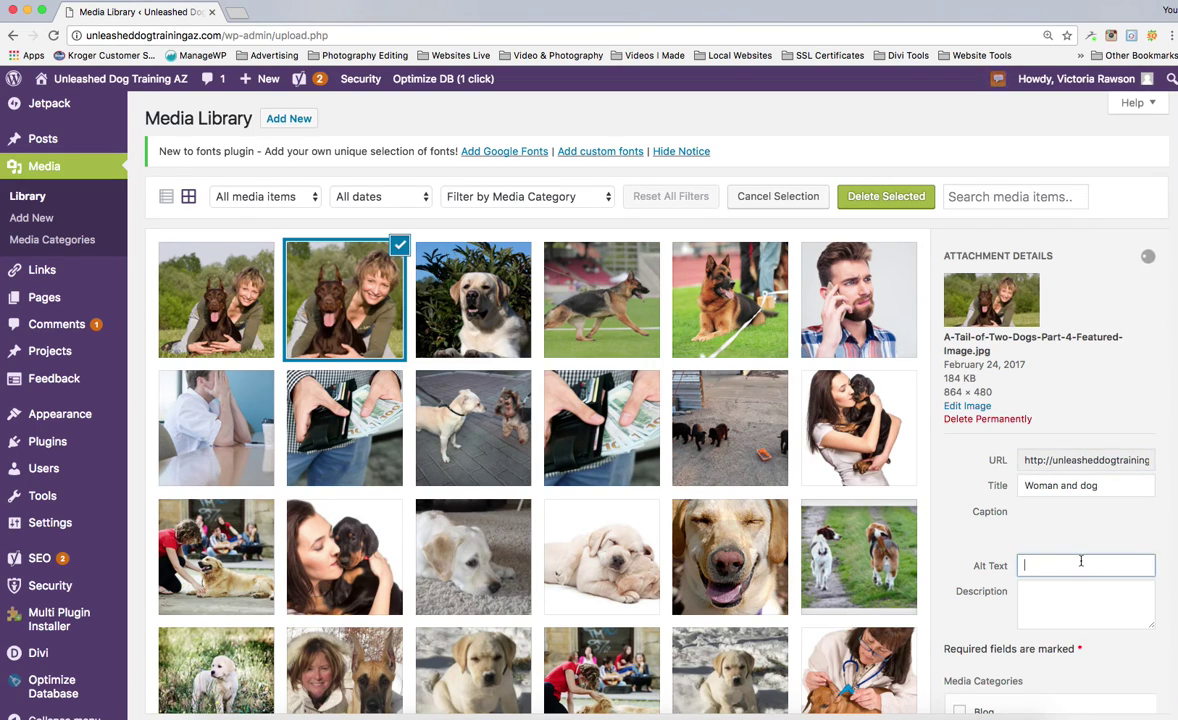
{"action": "type", "text": "A Tail of Two Dogs Part 4"}
{"action": "left_click", "coordinate": [1059, 590]}
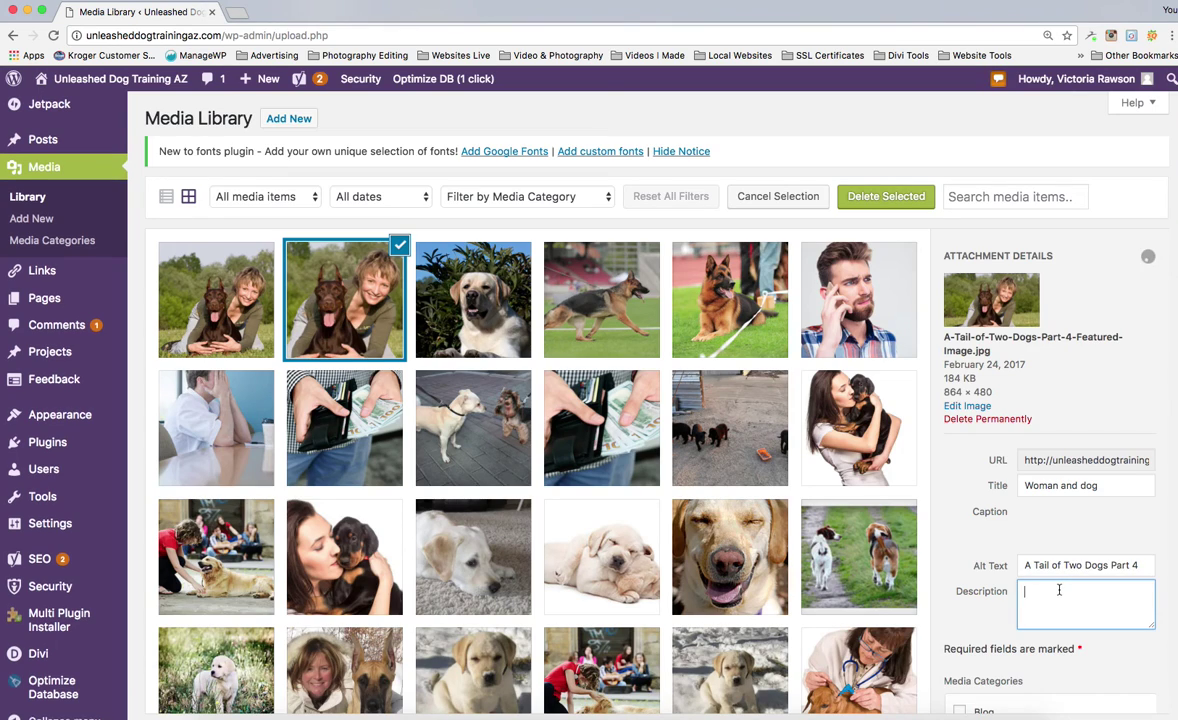
{"action": "type", "text": "A Tail of Two Dogs Part 4"}
{"action": "key", "text": "Return"}
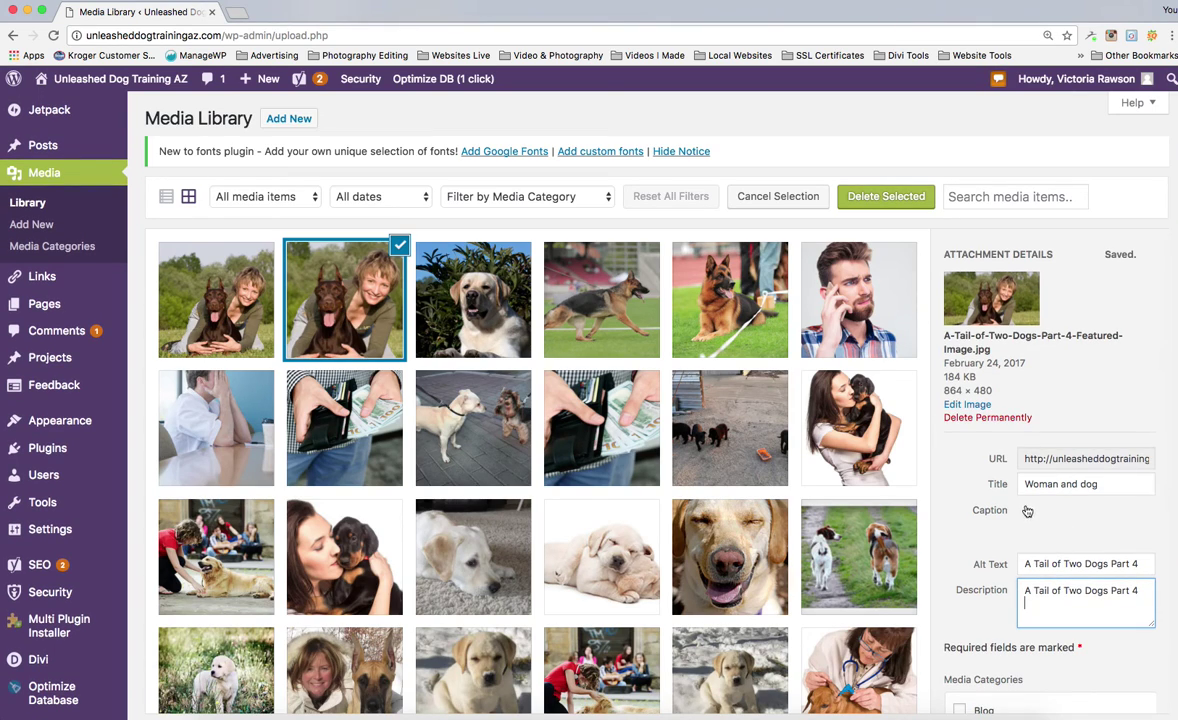
Retitle the image 'A Tail of Two Dogs Part 4' and tick the Dog media category
{"action": "left_click_drag", "start_coordinate": [1025, 484], "coordinate": [1110, 486]}
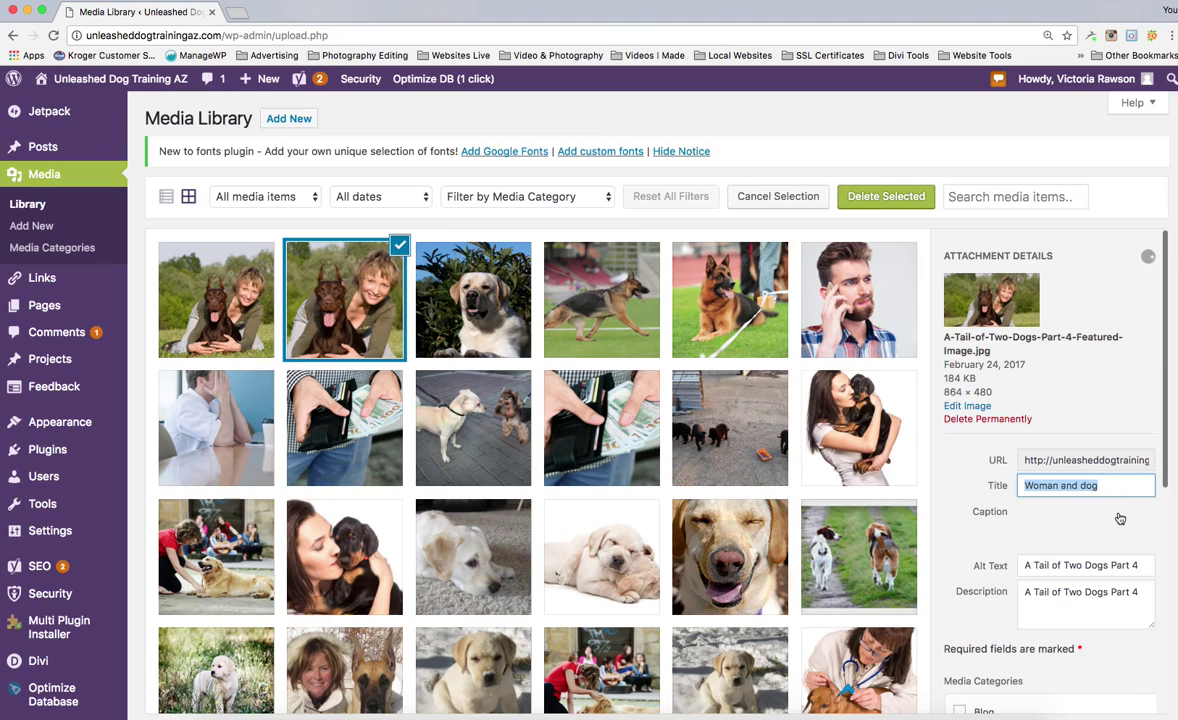
{"action": "type", "text": "A Tail of Two Dogs Part 4"}
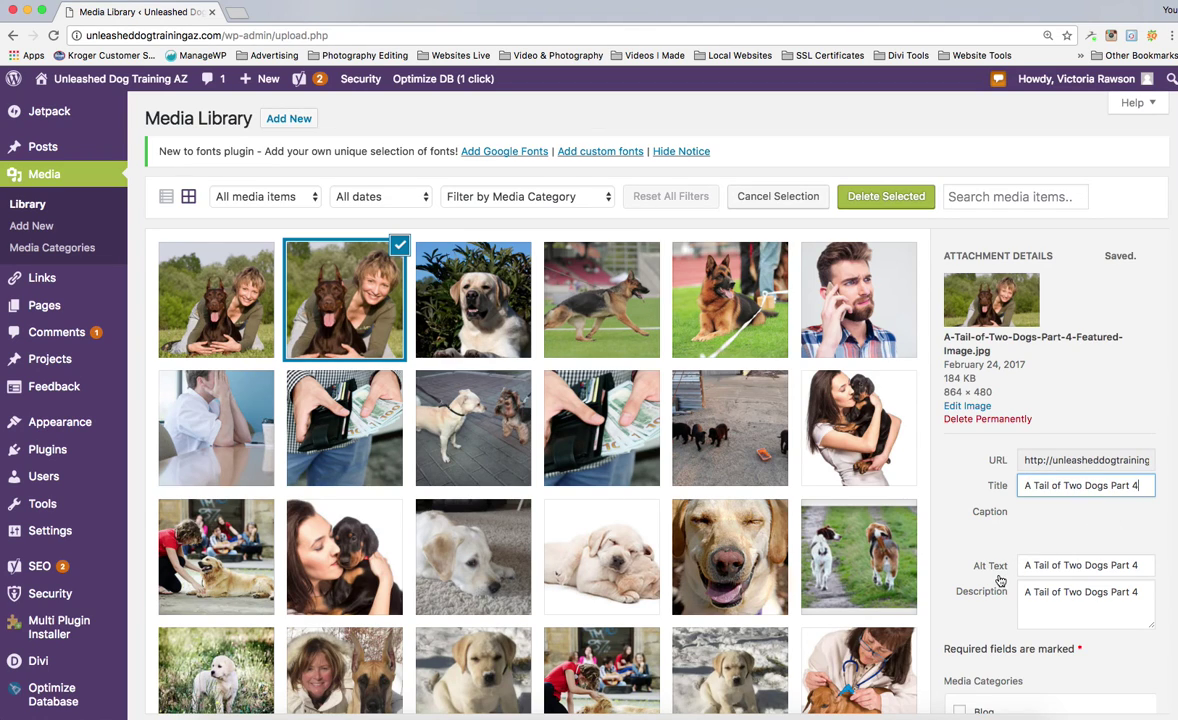
{"action": "scroll", "coordinate": [1000, 580], "scroll_direction": "down", "scroll_amount": 3}
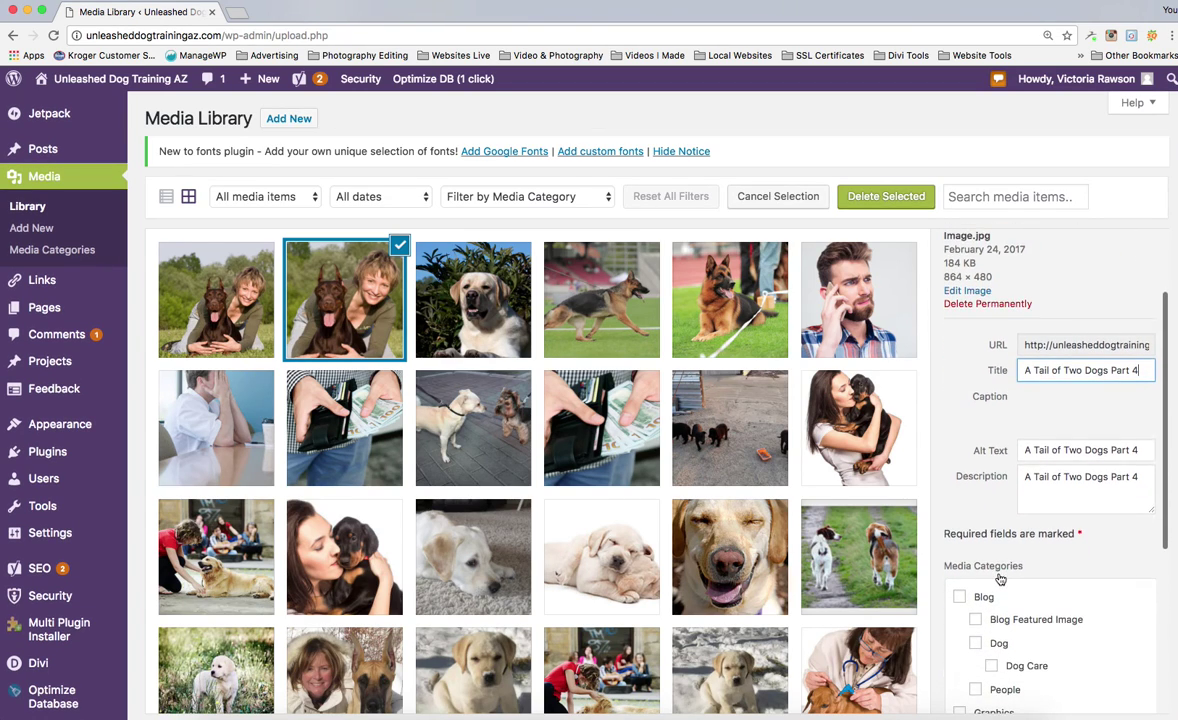
{"action": "scroll", "coordinate": [1000, 579], "scroll_direction": "down", "scroll_amount": 3}
{"action": "left_click", "coordinate": [975, 504]}
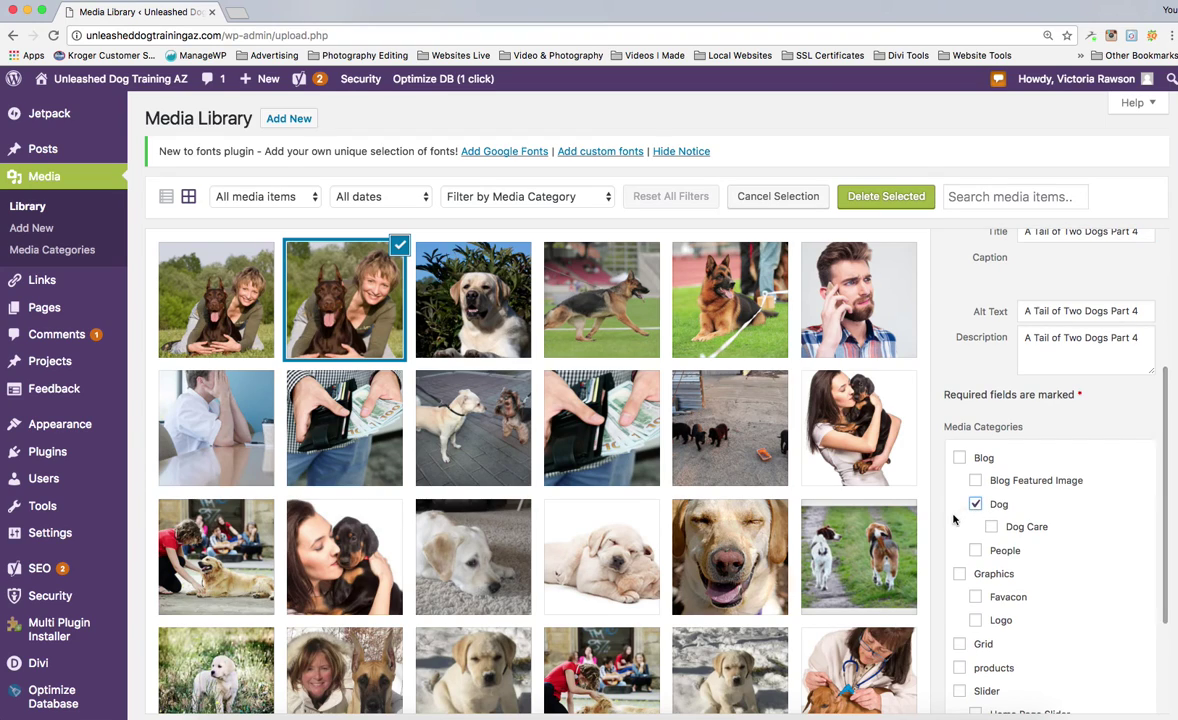
{"action": "scroll", "coordinate": [953, 519], "scroll_direction": "up", "scroll_amount": 3}
{"action": "left_click", "coordinate": [955, 363]}
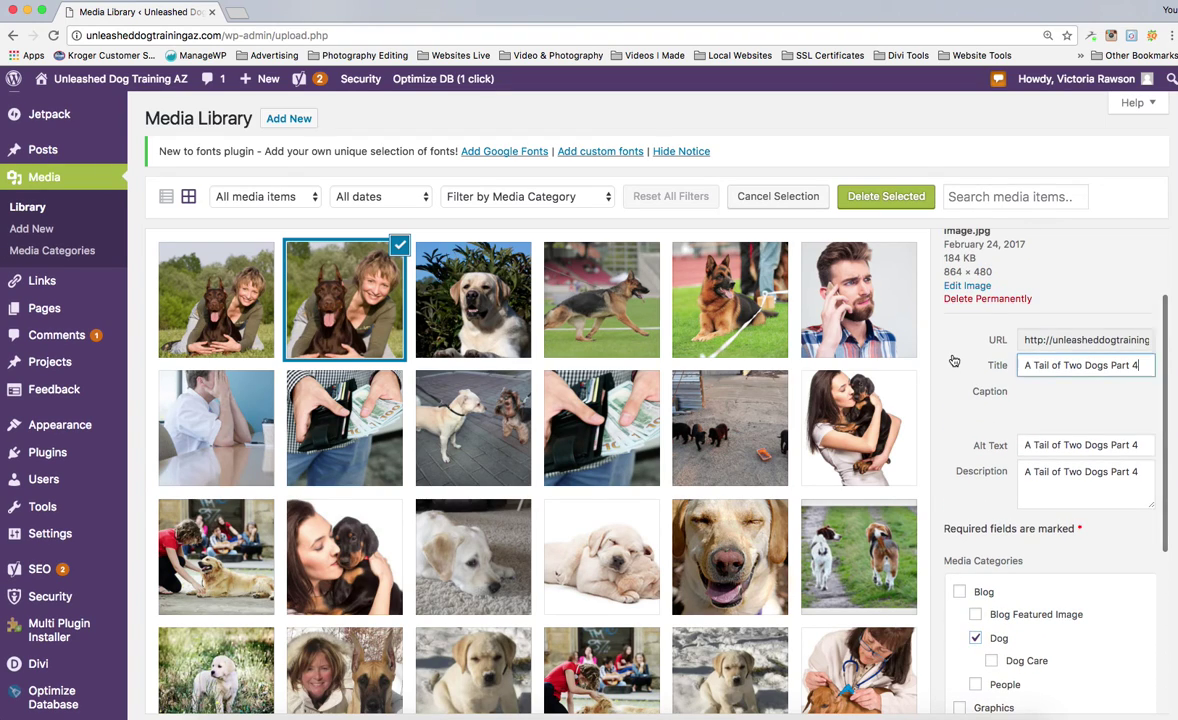
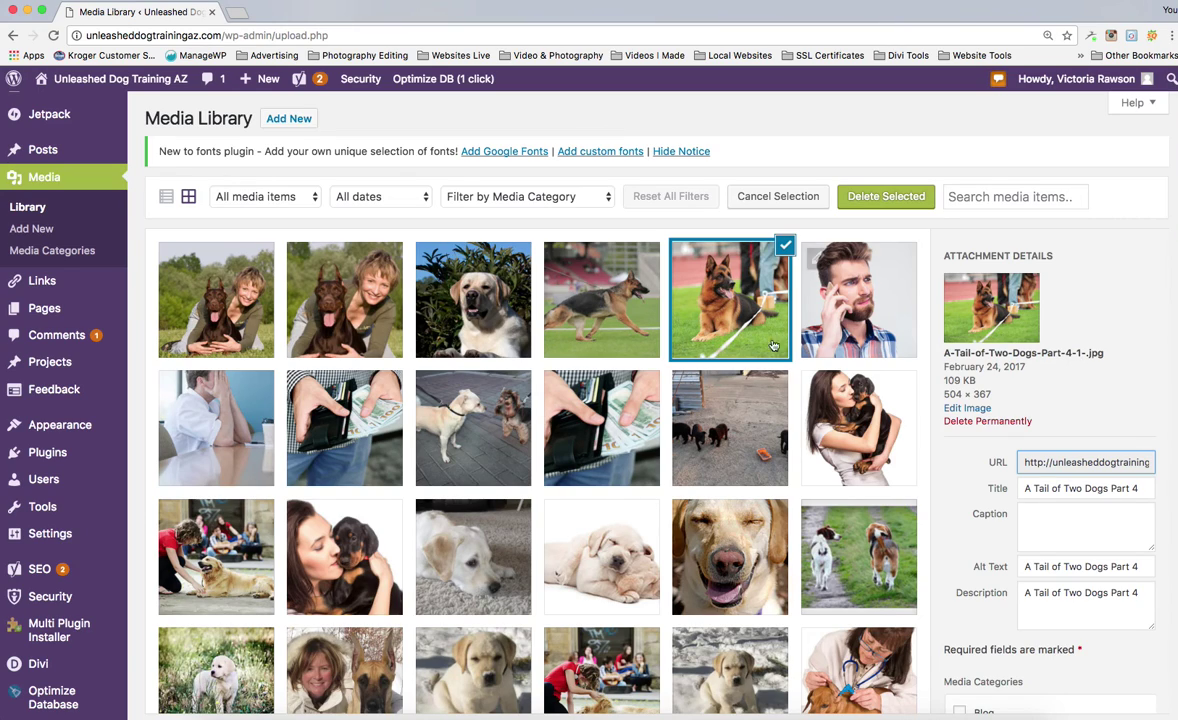
Open the Part 4 featured image's details and clear its stray caption
{"action": "left_click", "coordinate": [627, 328]}
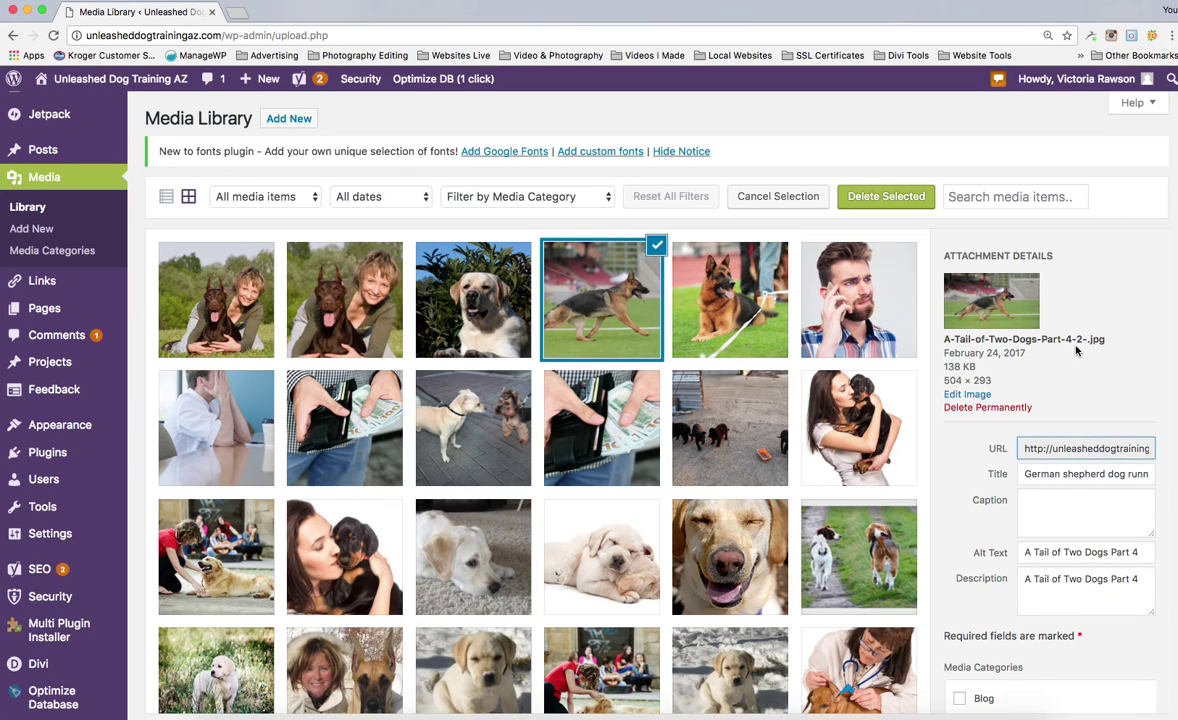
{"action": "left_click", "coordinate": [502, 338]}
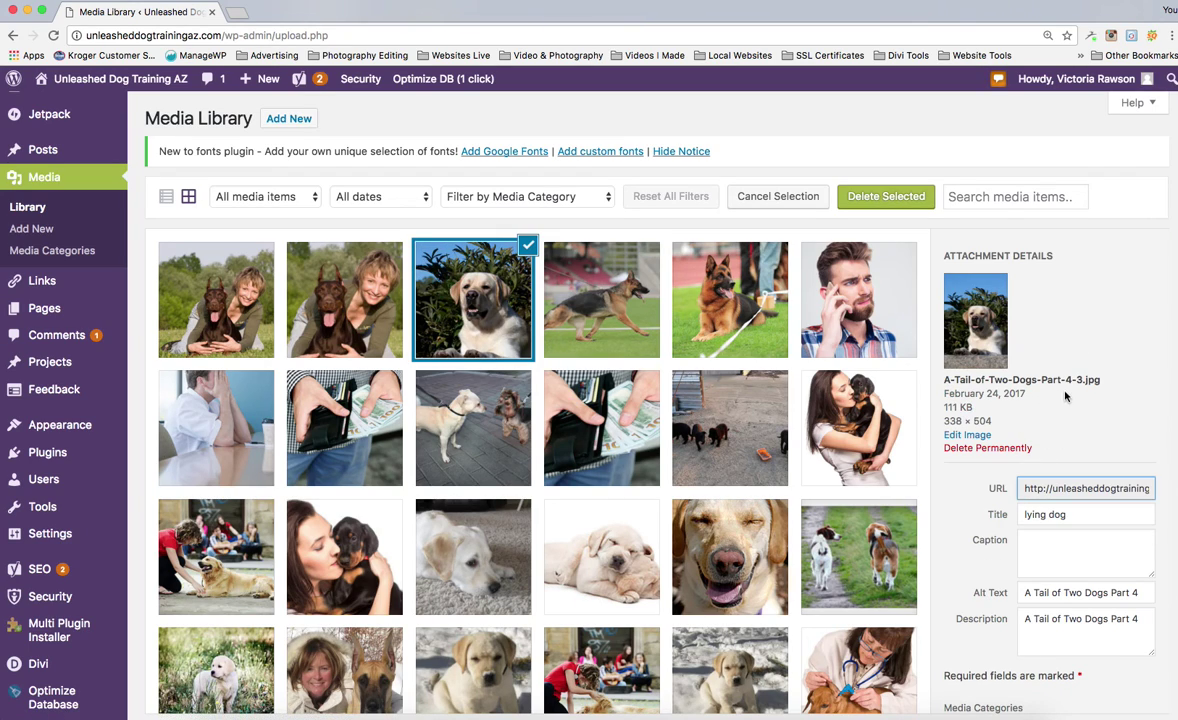
{"action": "left_click", "coordinate": [323, 333]}
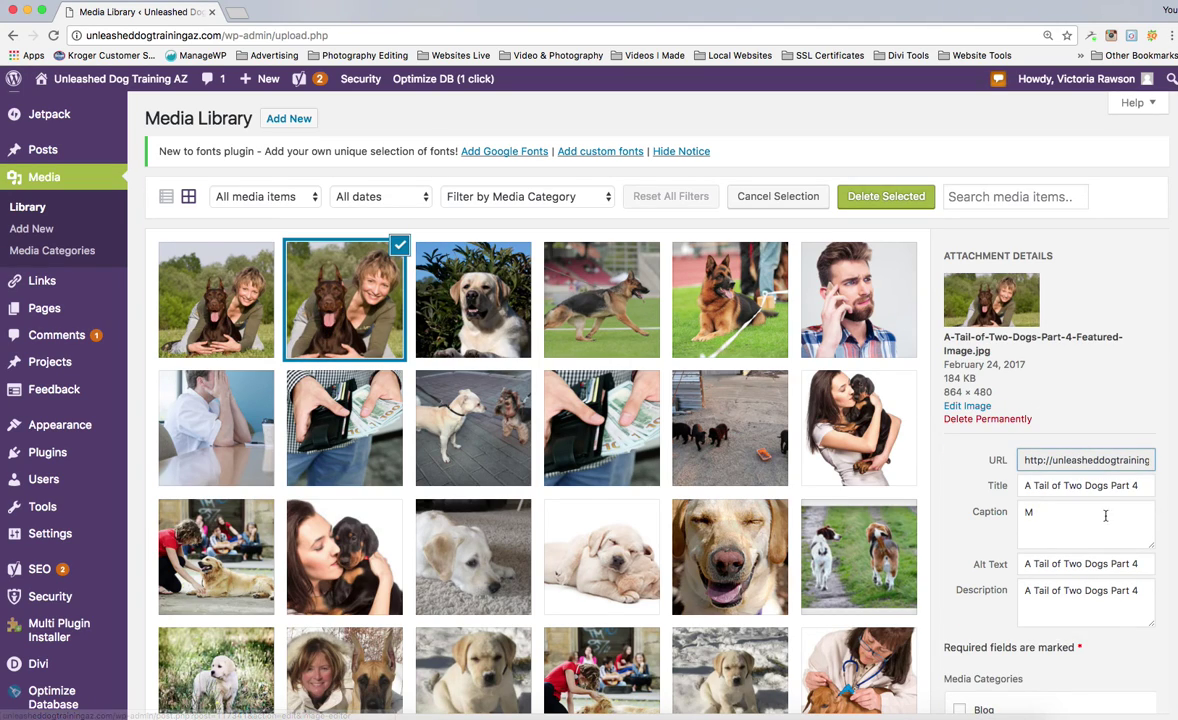
{"action": "double_click", "coordinate": [1028, 512]}
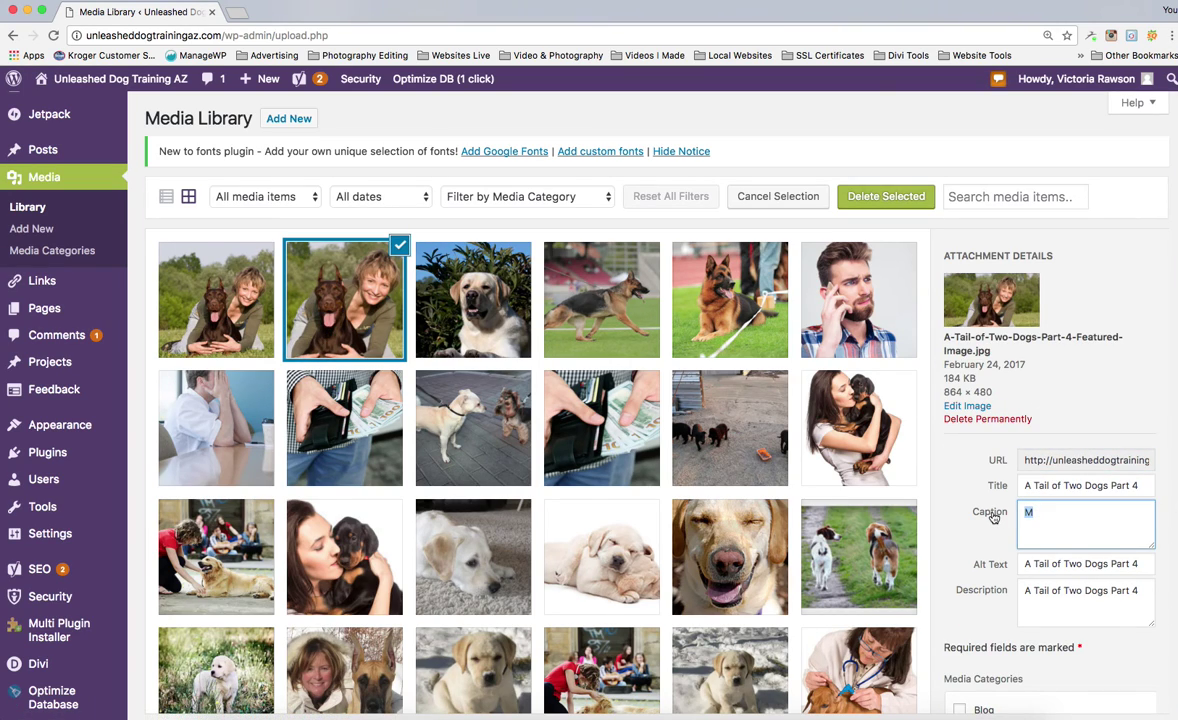
{"action": "key", "text": "BackSpace"}
Tick the Blog Featured Image media category and untick Dog
{"action": "scroll", "coordinate": [996, 517], "scroll_direction": "down", "scroll_amount": 3}
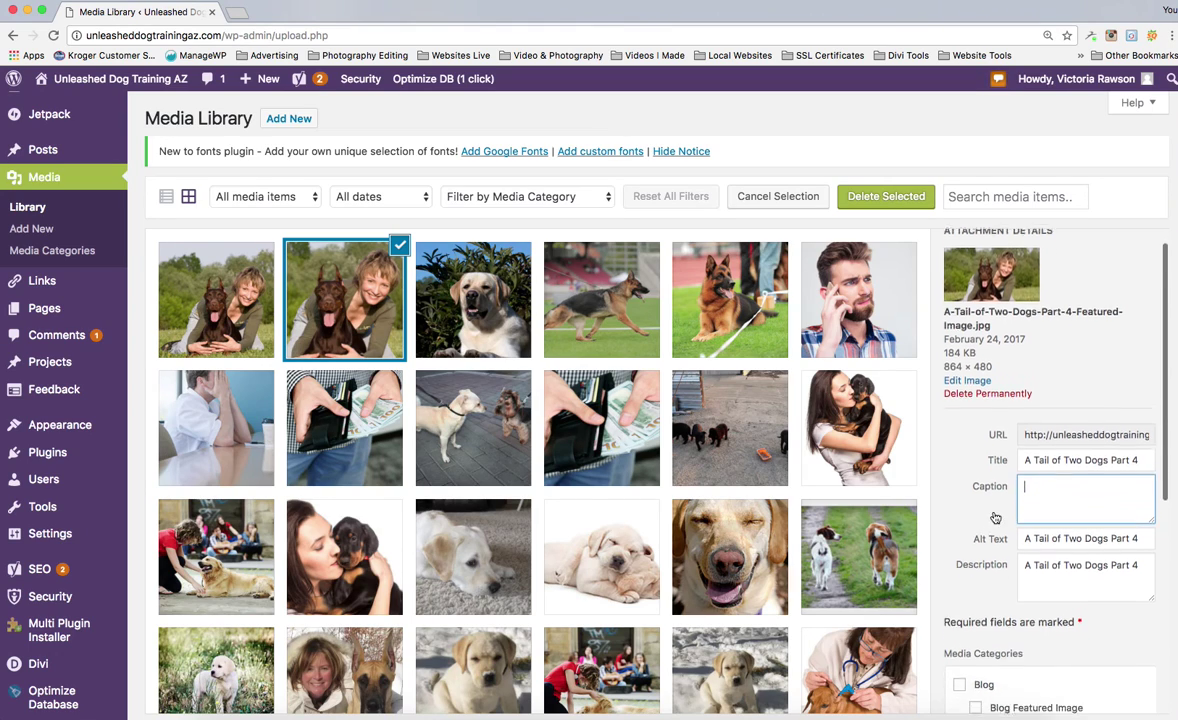
{"action": "scroll", "coordinate": [999, 517], "scroll_direction": "down", "scroll_amount": 3}
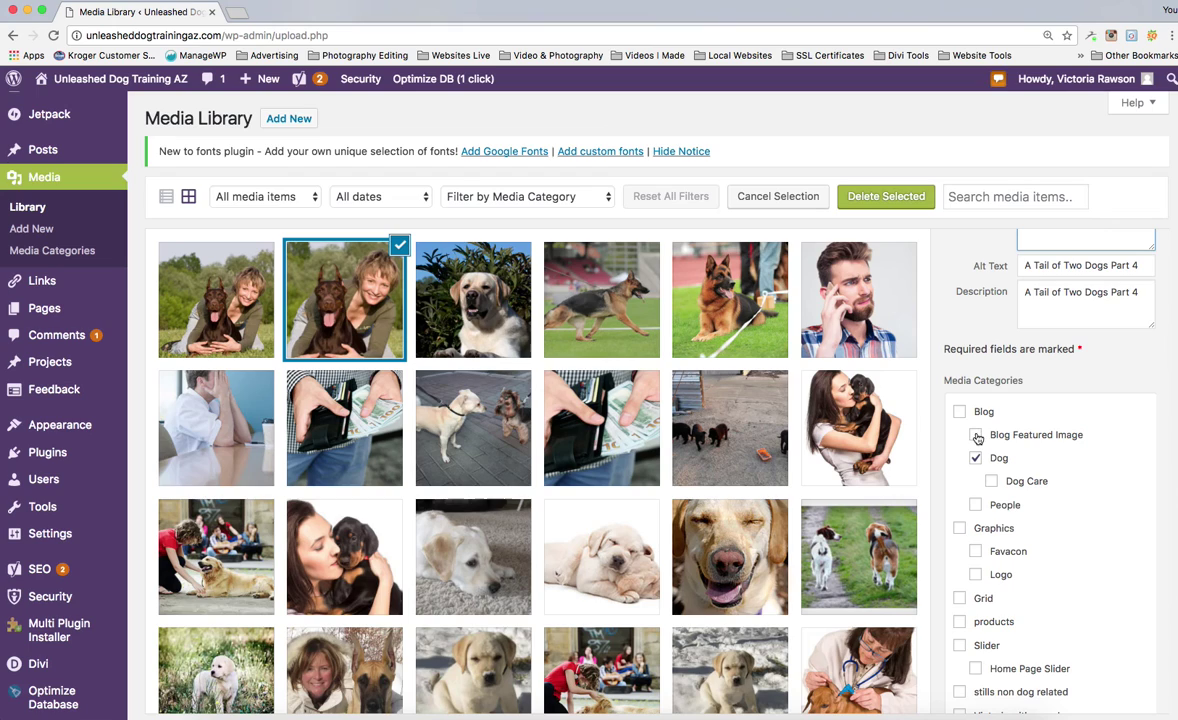
{"action": "left_click", "coordinate": [975, 435]}
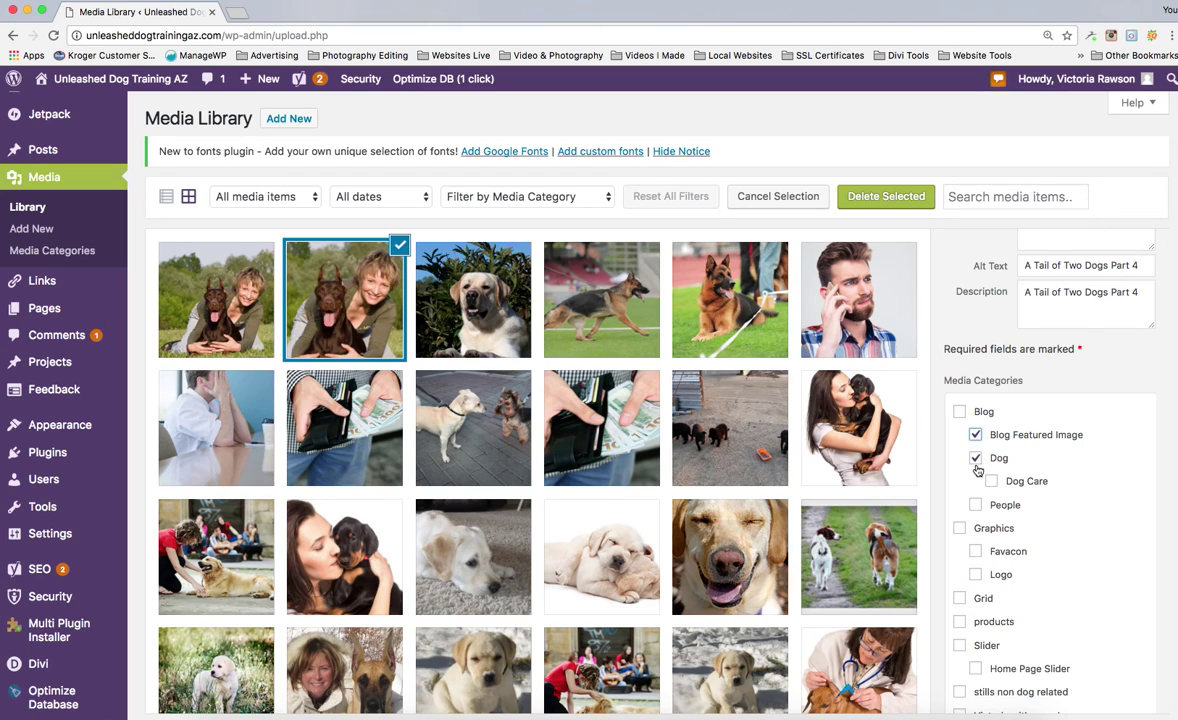
{"action": "left_click", "coordinate": [977, 460]}
{"action": "scroll", "coordinate": [1052, 481], "scroll_direction": "up", "scroll_amount": 3}
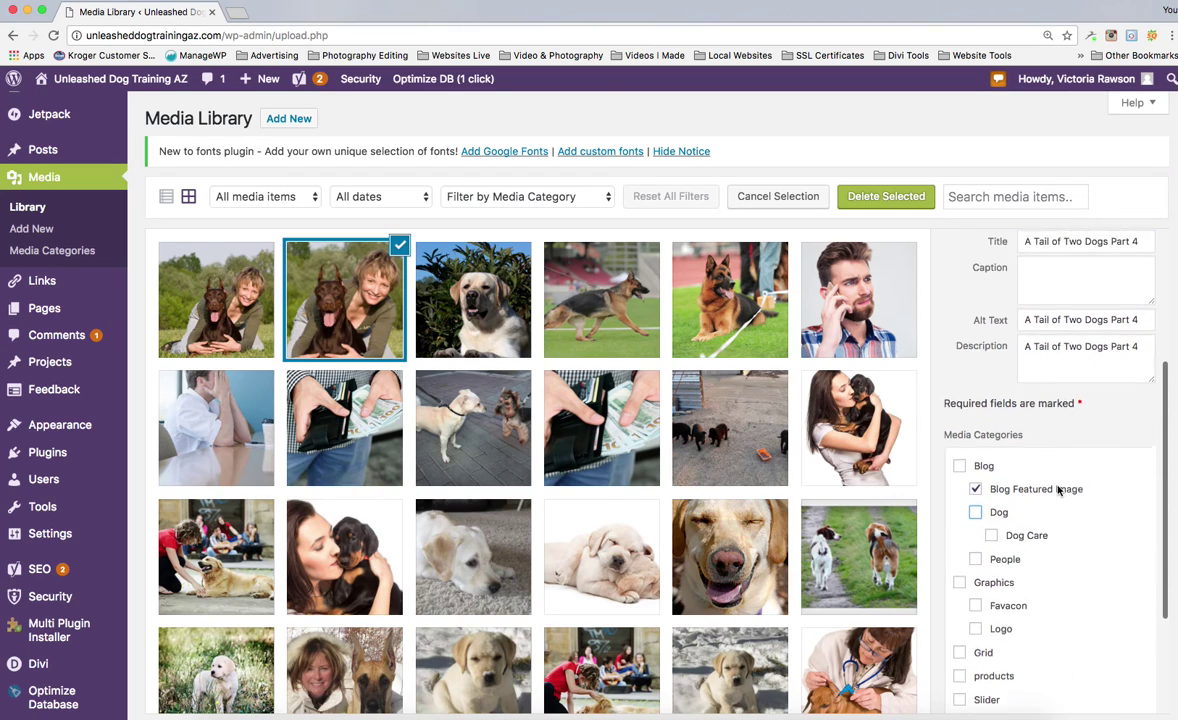
{"action": "scroll", "coordinate": [1058, 490], "scroll_direction": "up", "scroll_amount": 3}
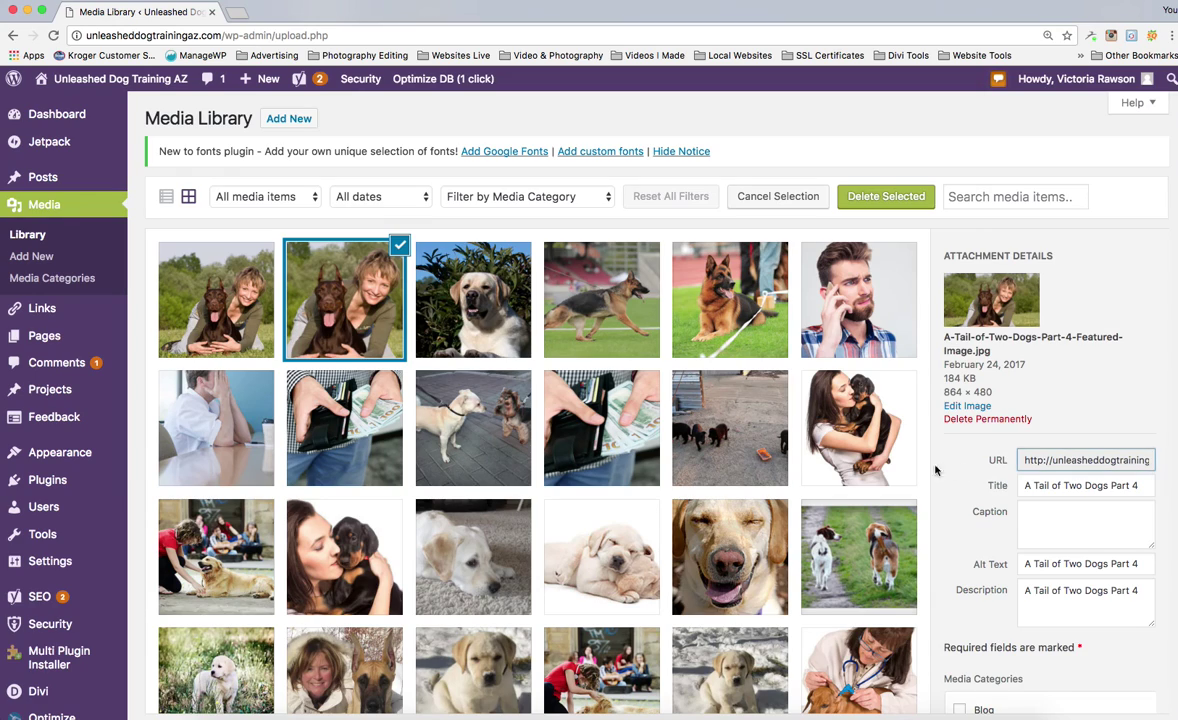
Open the woman-and-dog photo's details and delete its caption
{"action": "left_click", "coordinate": [215, 311]}
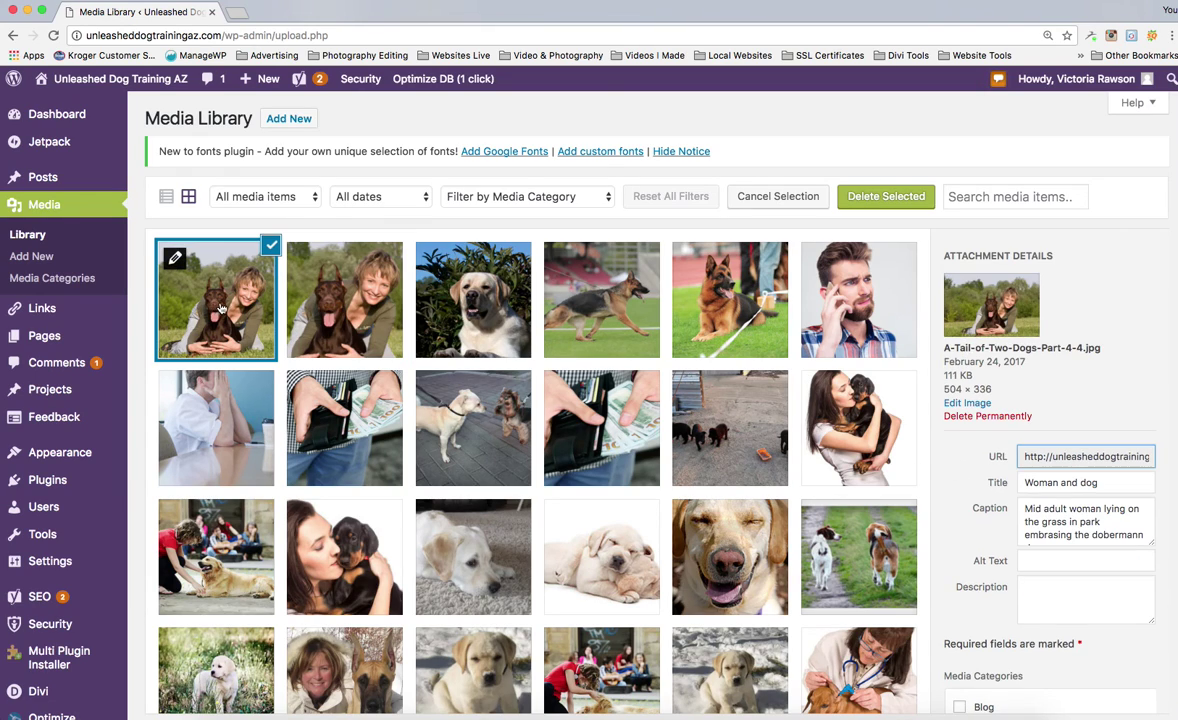
{"action": "left_click_drag", "start_coordinate": [1020, 508], "coordinate": [1110, 545]}
{"action": "key", "text": "BackSpace"}
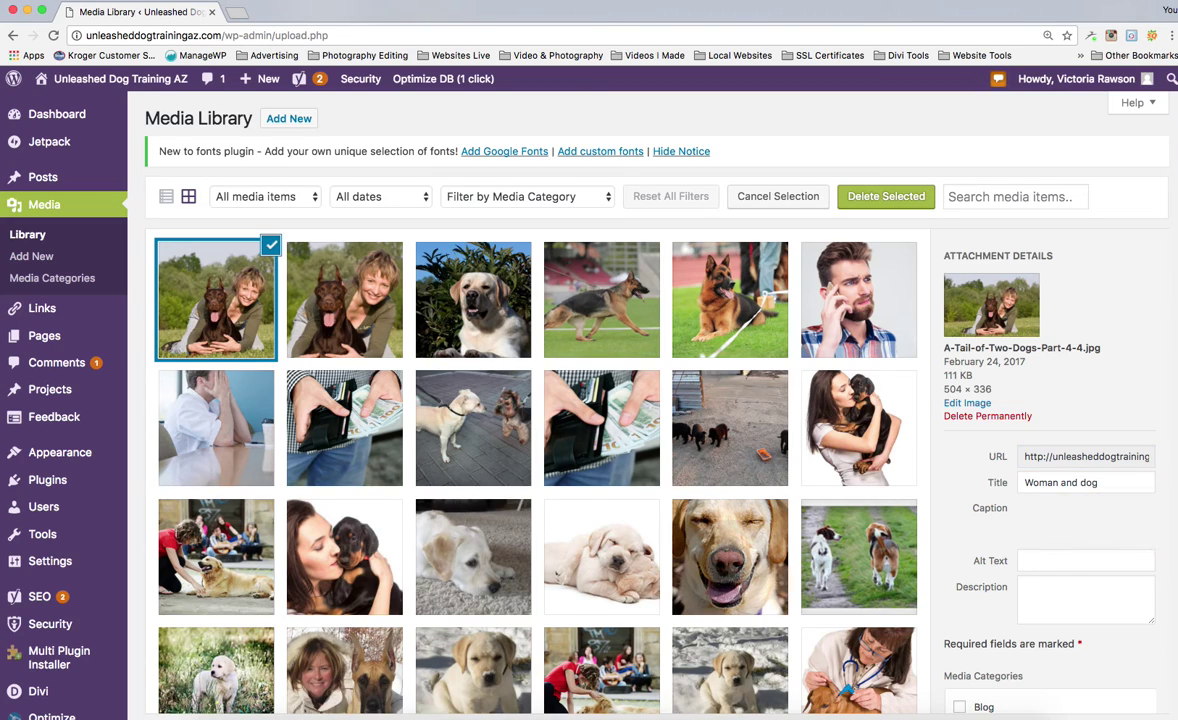
Paste 'A Tail of Two Dogs Part 4' as the photo's alt text and description
{"action": "left_click", "coordinate": [1085, 562]}
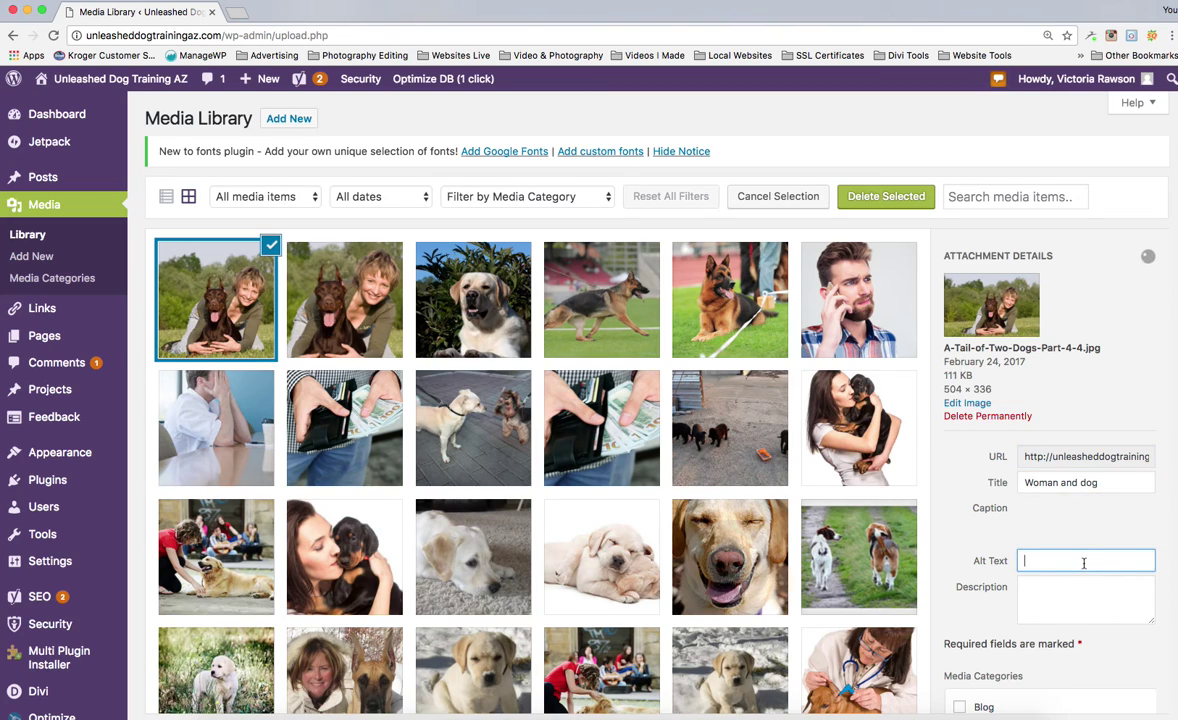
{"action": "type", "text": "A Tail of Two Dogs Part 4"}
{"action": "left_click", "coordinate": [1059, 588]}
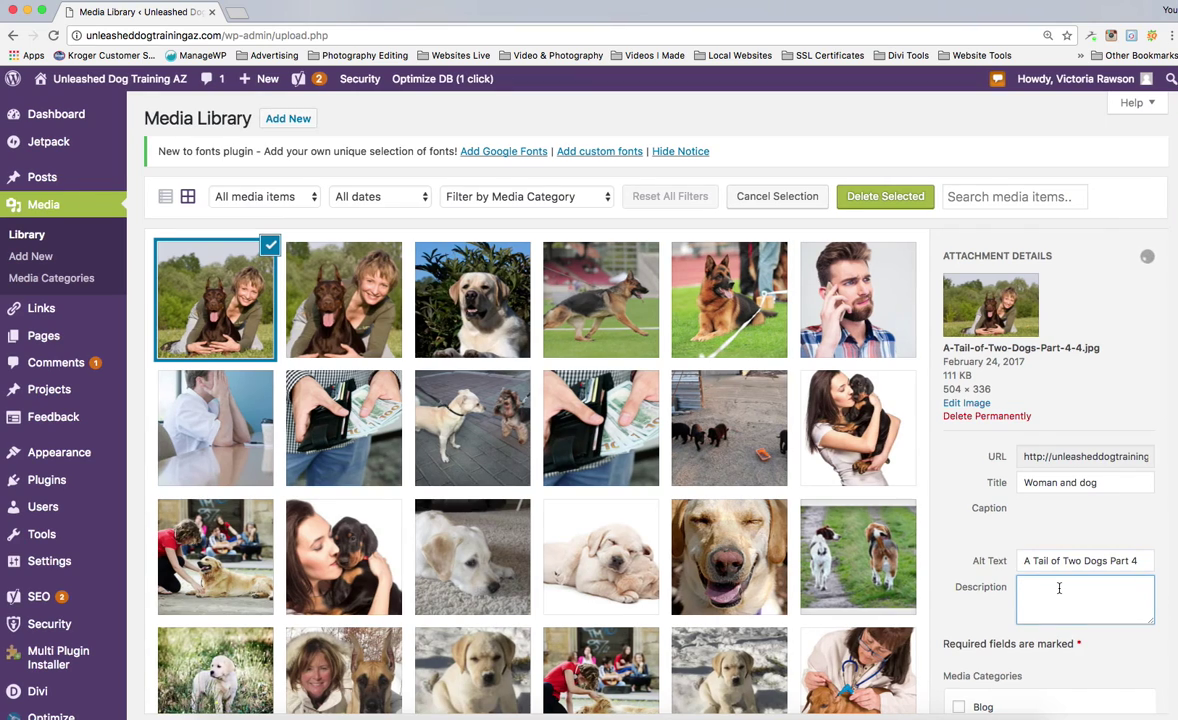
{"action": "type", "text": "A Tail of Two Dogs Part 4"}
{"action": "key", "text": "Return"}
Replace the title 'Woman and dog' with 'A Tail of Two Dogs Part 4'
{"action": "left_click_drag", "start_coordinate": [1108, 484], "coordinate": [1020, 483]}
{"action": "type", "text": "A Tail of Two Dogs Part 4"}
{"action": "scroll", "coordinate": [960, 450], "scroll_direction": "down", "scroll_amount": 8}
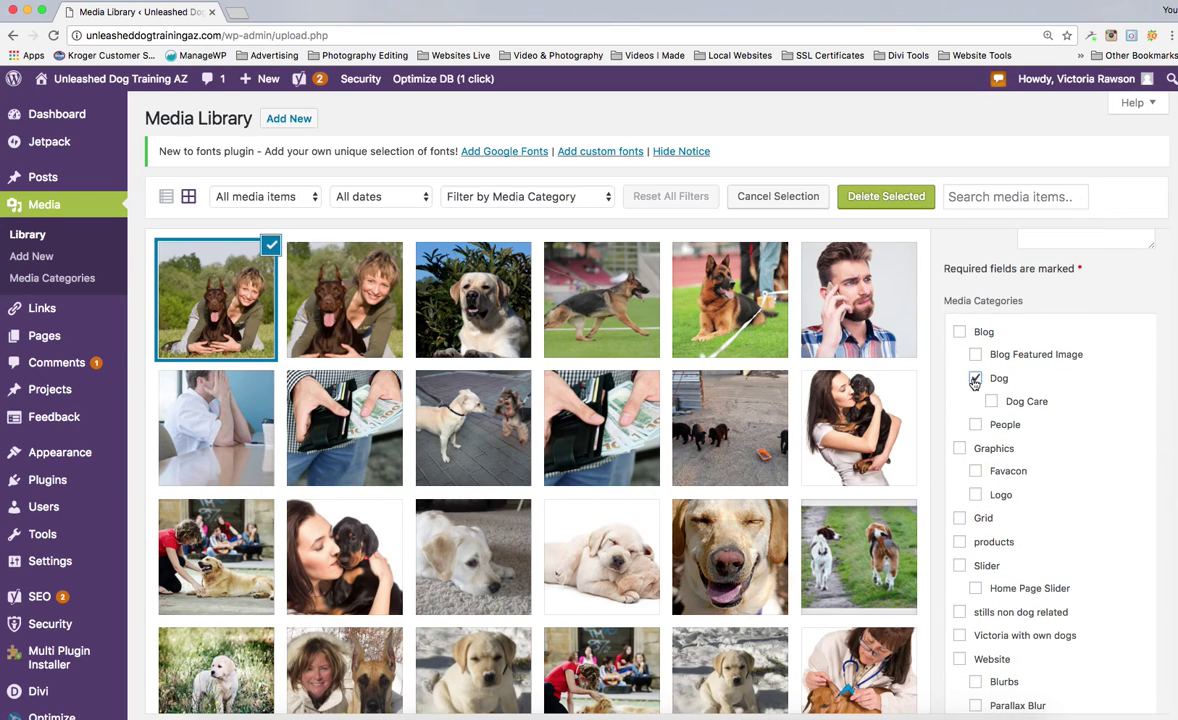
{"action": "scroll", "coordinate": [945, 385], "scroll_direction": "up", "scroll_amount": 5}
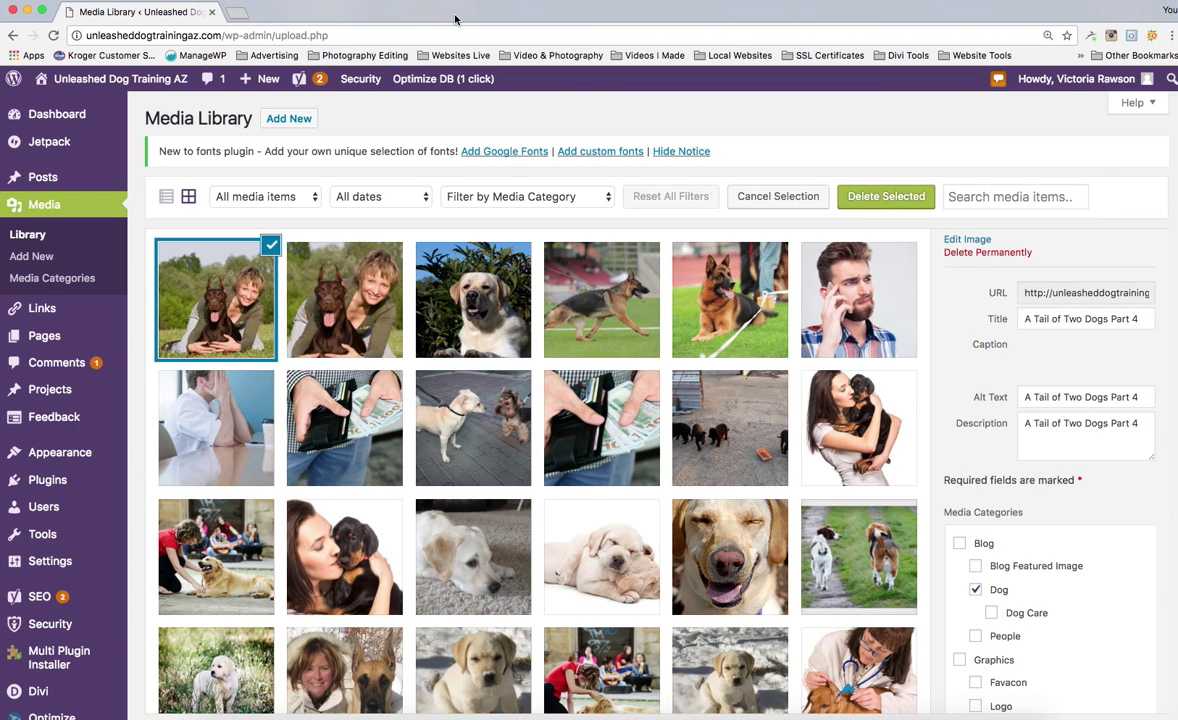
{"action": "mouse_move", "coordinate": [440, 262]}
{"action": "mouse_move", "coordinate": [330, 244]}
{"action": "mouse_move", "coordinate": [70, 172]}
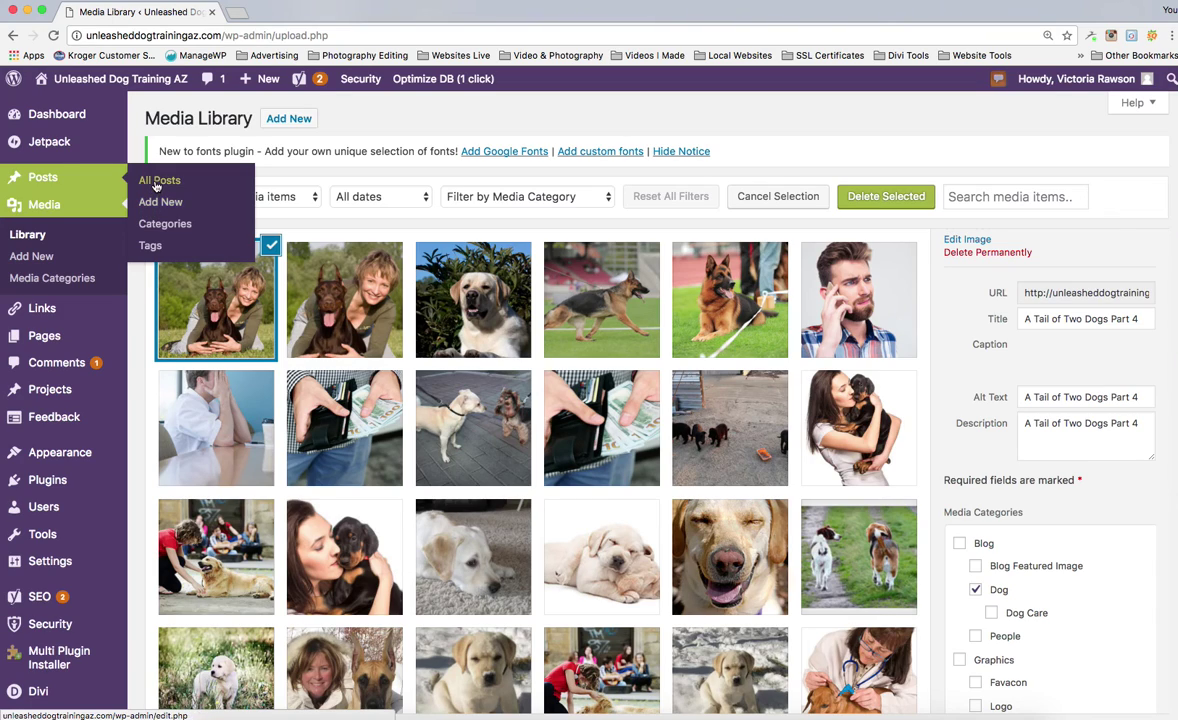
Create a new post from All Posts and enter the title 'A Tail of Two Dogs Part 4'
{"action": "left_click", "coordinate": [157, 184]}
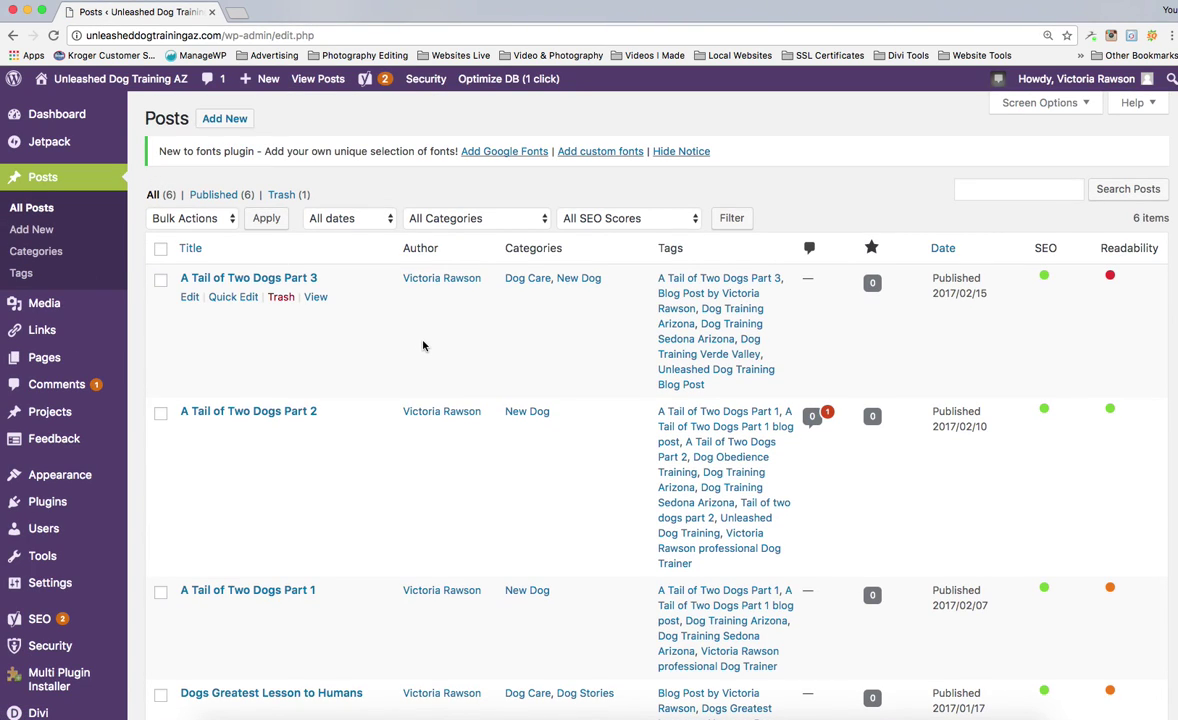
{"action": "scroll", "coordinate": [260, 448], "scroll_direction": "down", "scroll_amount": 2}
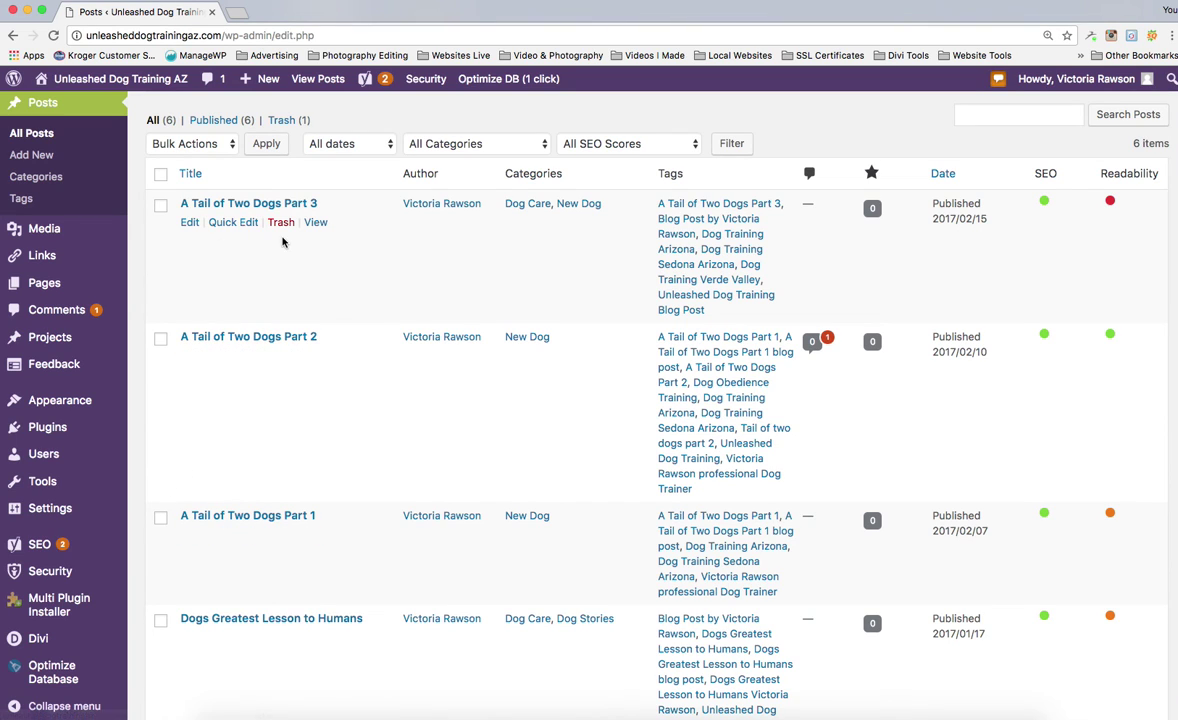
{"action": "scroll", "coordinate": [282, 241], "scroll_direction": "up", "scroll_amount": 2}
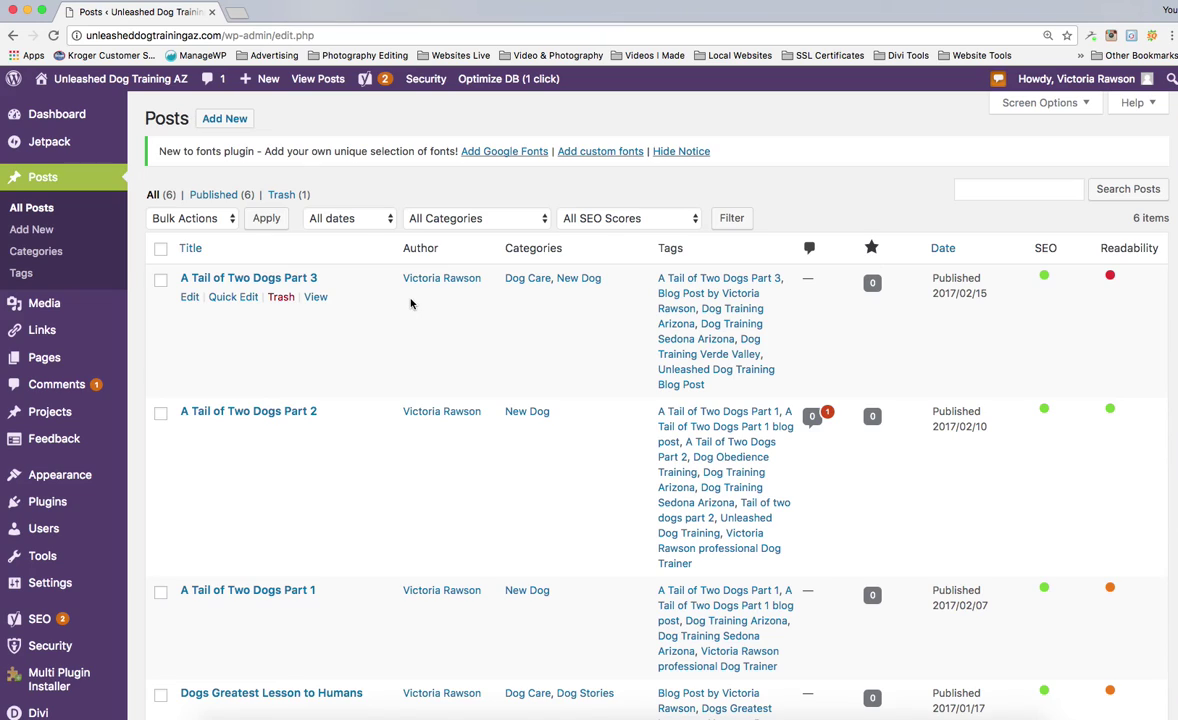
{"action": "left_click", "coordinate": [221, 121]}
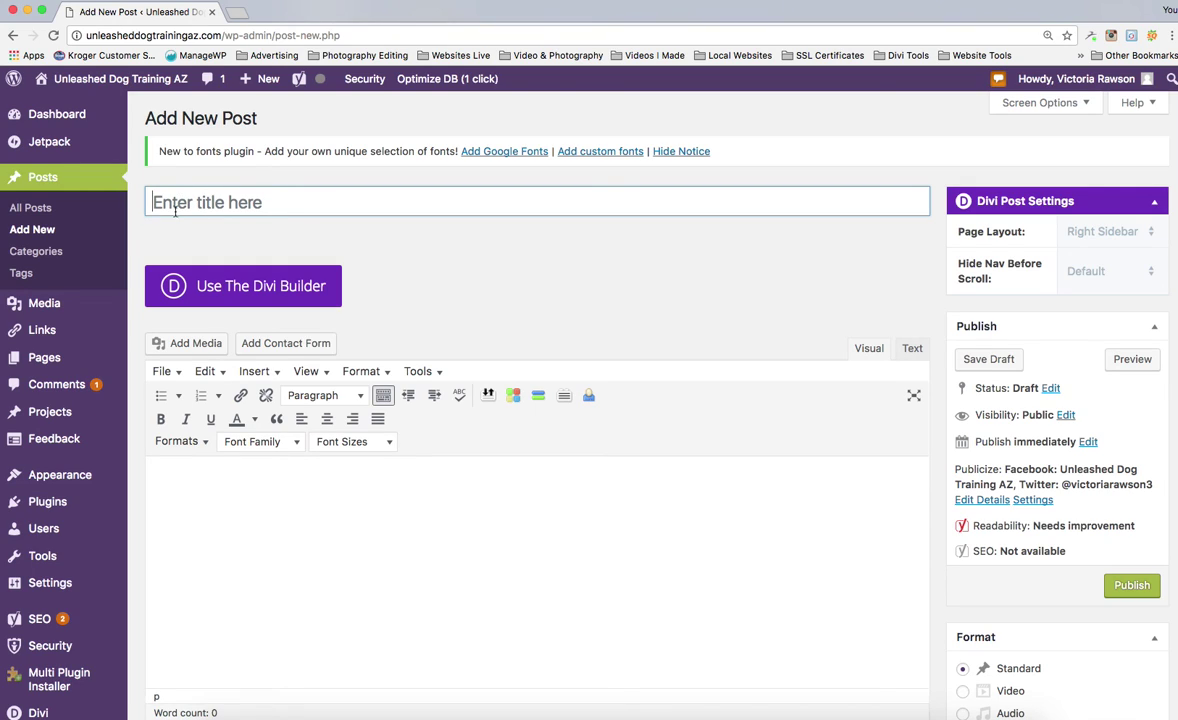
{"action": "key", "text": "shift"}
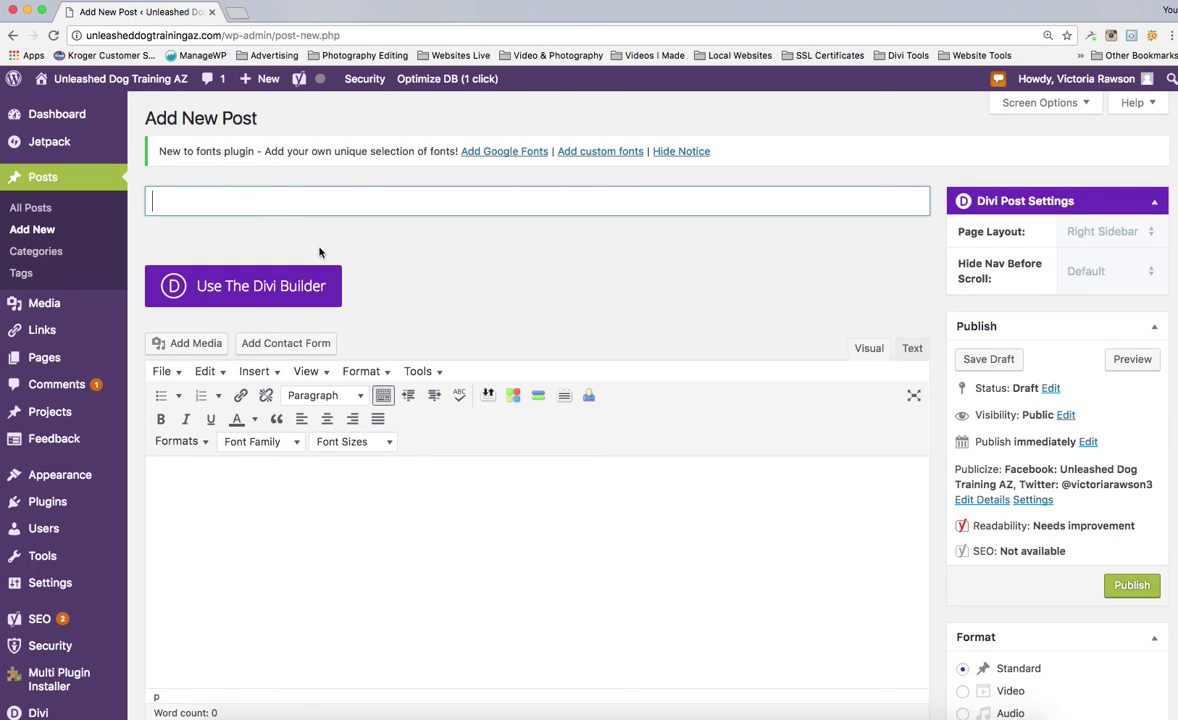
{"action": "type", "text": "A Tail of Two Dogs Part 4"}
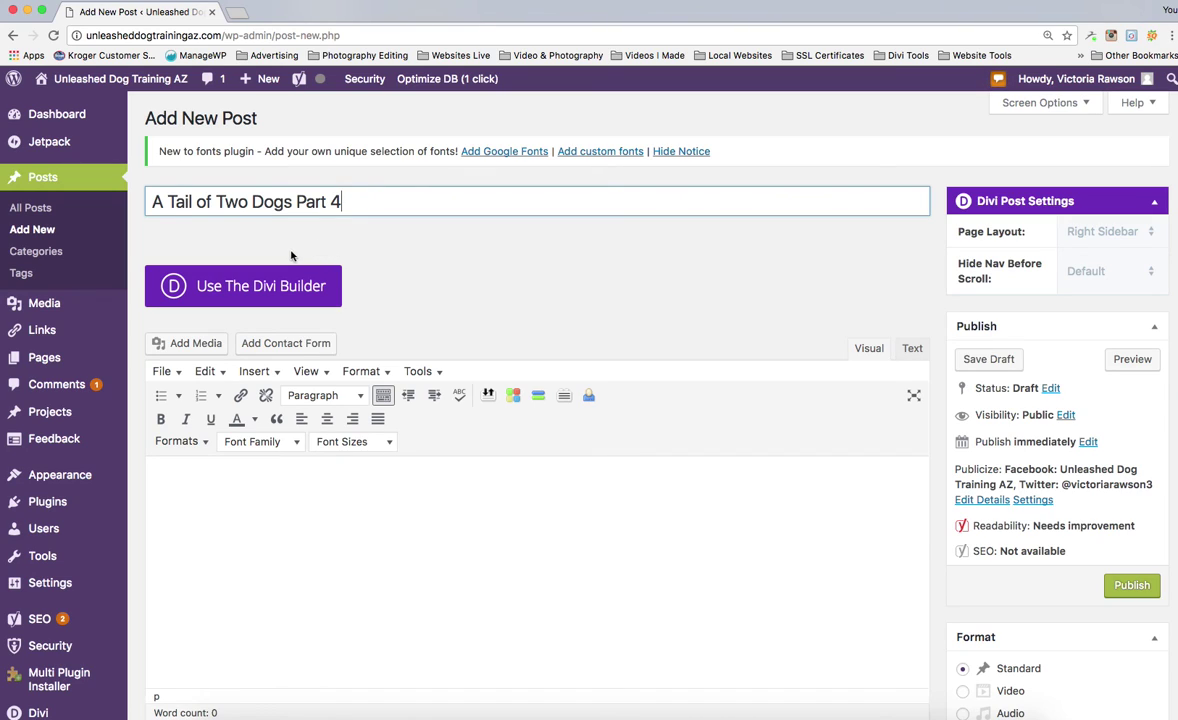
Enable the Divi Builder, set Yoast focus keyword 'A Tail of Two Dogs Part 4', open the snippet editor
{"action": "left_click", "coordinate": [278, 288]}
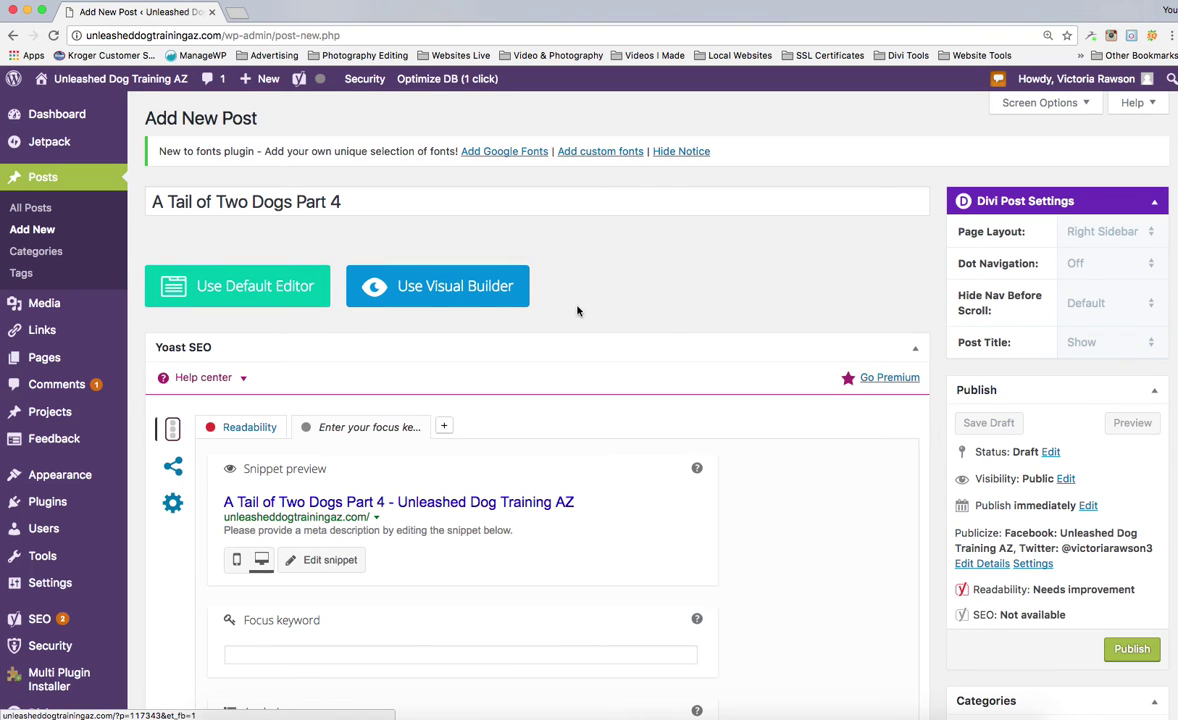
{"action": "scroll", "coordinate": [535, 310], "scroll_direction": "down", "scroll_amount": 5}
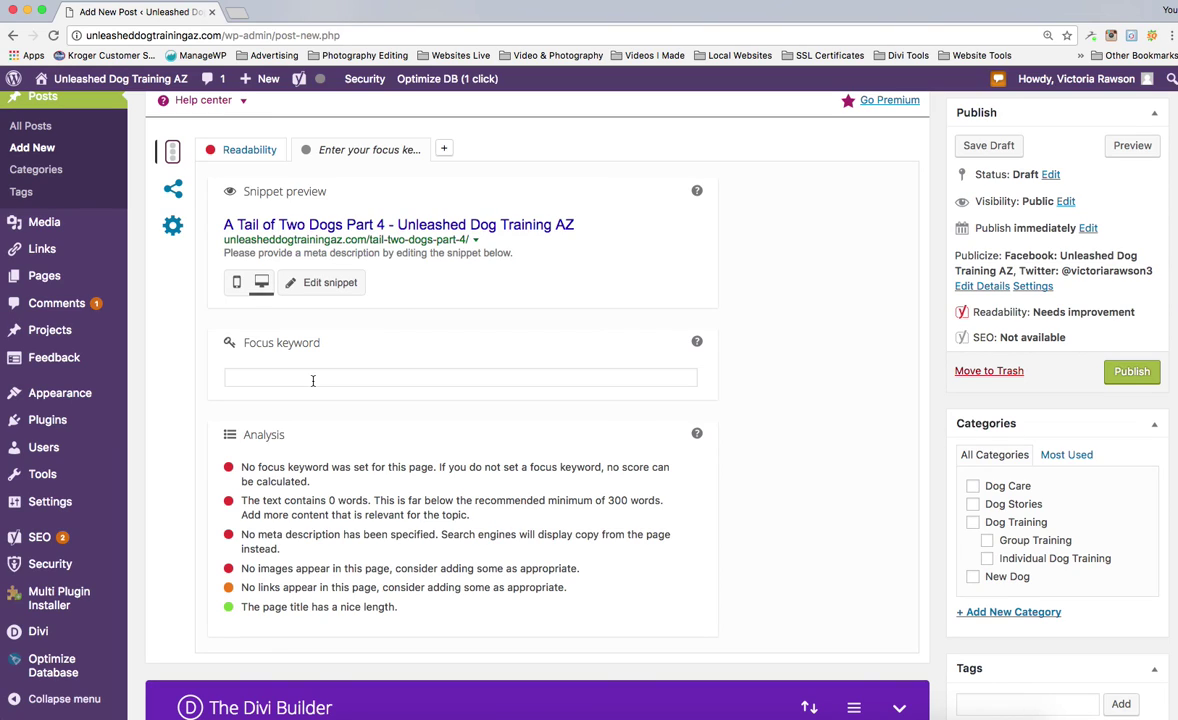
{"action": "left_click", "coordinate": [313, 380]}
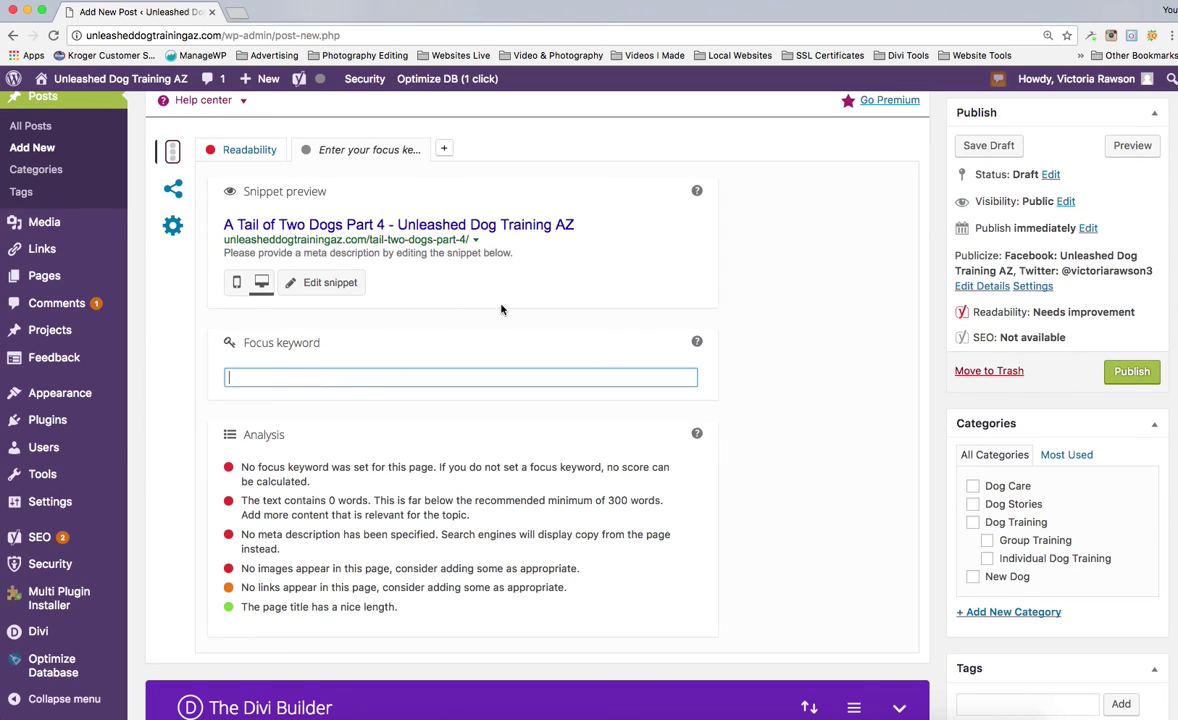
{"action": "type", "text": "A Tail of Two Dogs Part 4"}
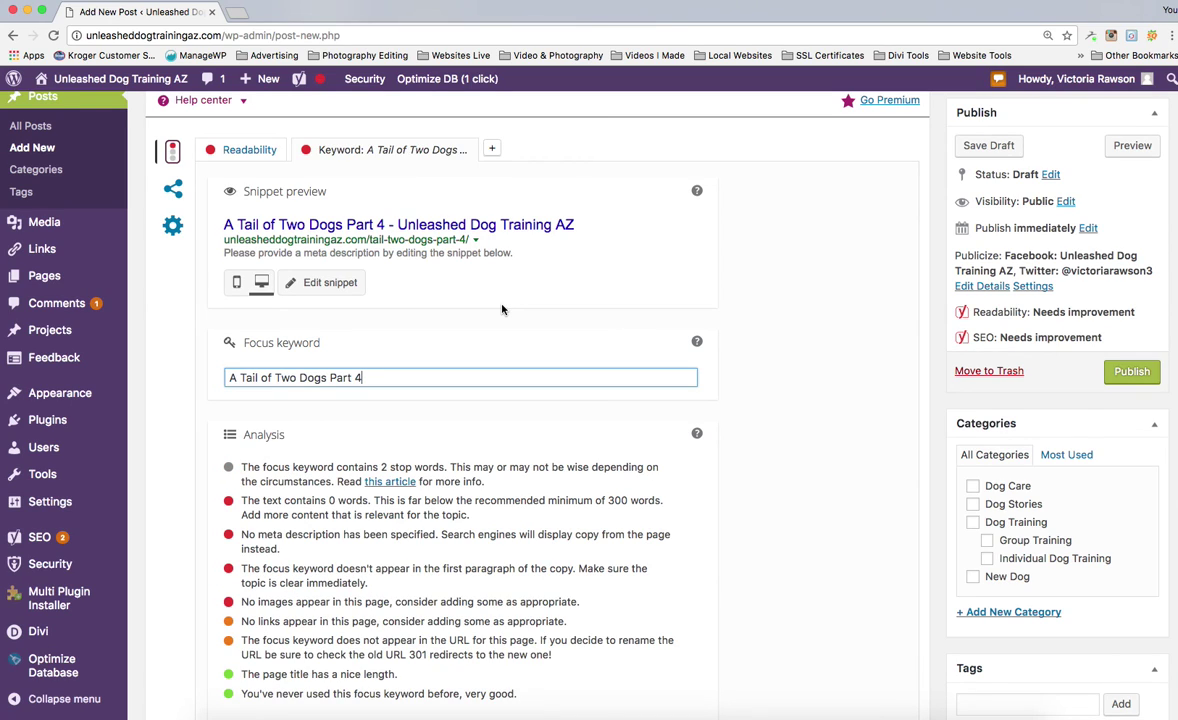
{"action": "left_click", "coordinate": [322, 285]}
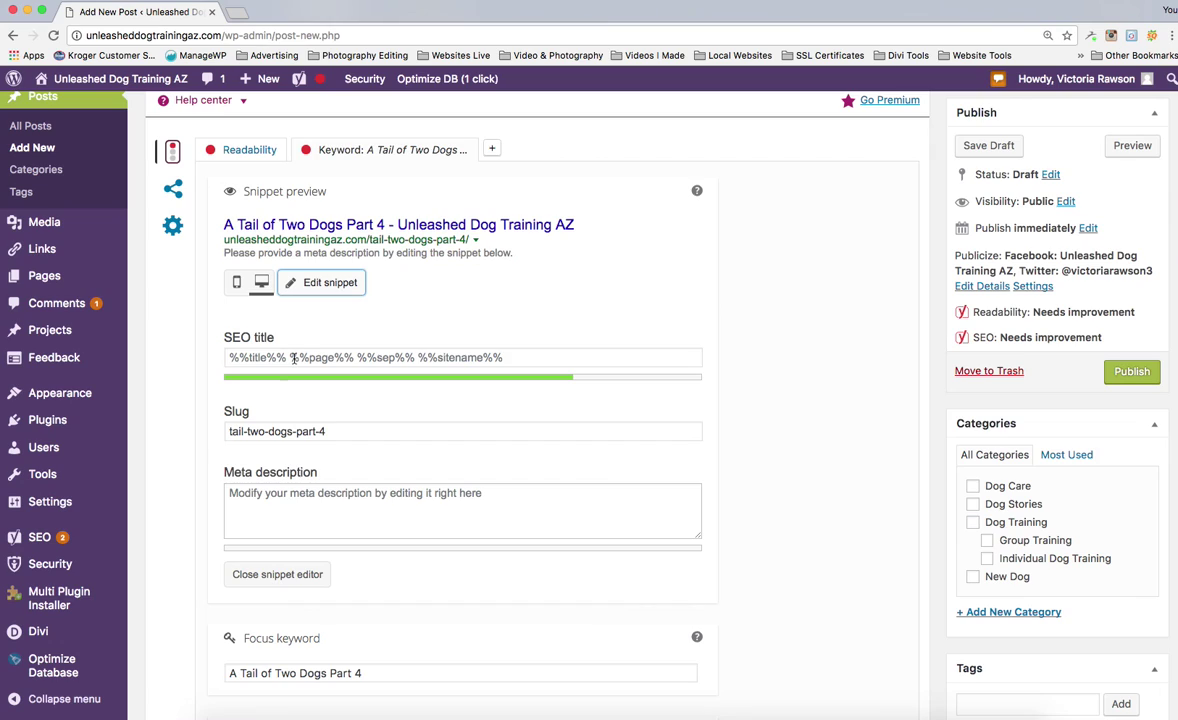
{"action": "left_click", "coordinate": [293, 358]}
{"action": "key", "text": "ctrl+a"}
{"action": "type", "text": "A Tail of Two Dogs Part 4"}
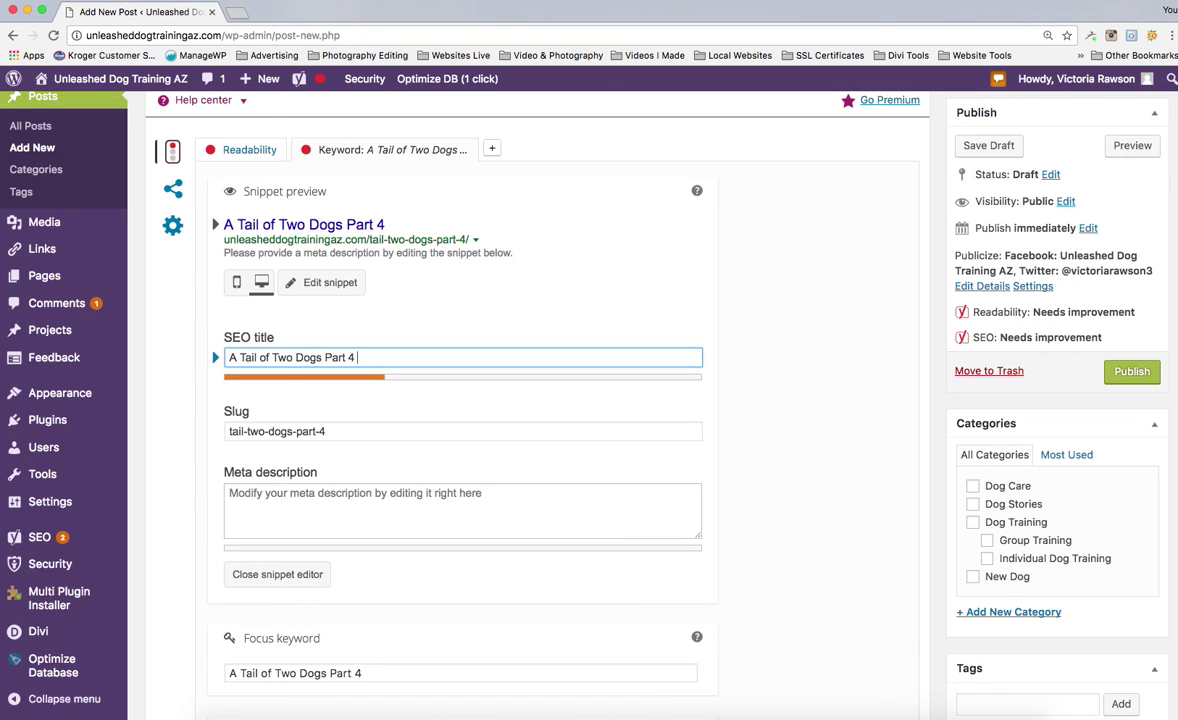
{"action": "type", "text": "| Unleashed"}
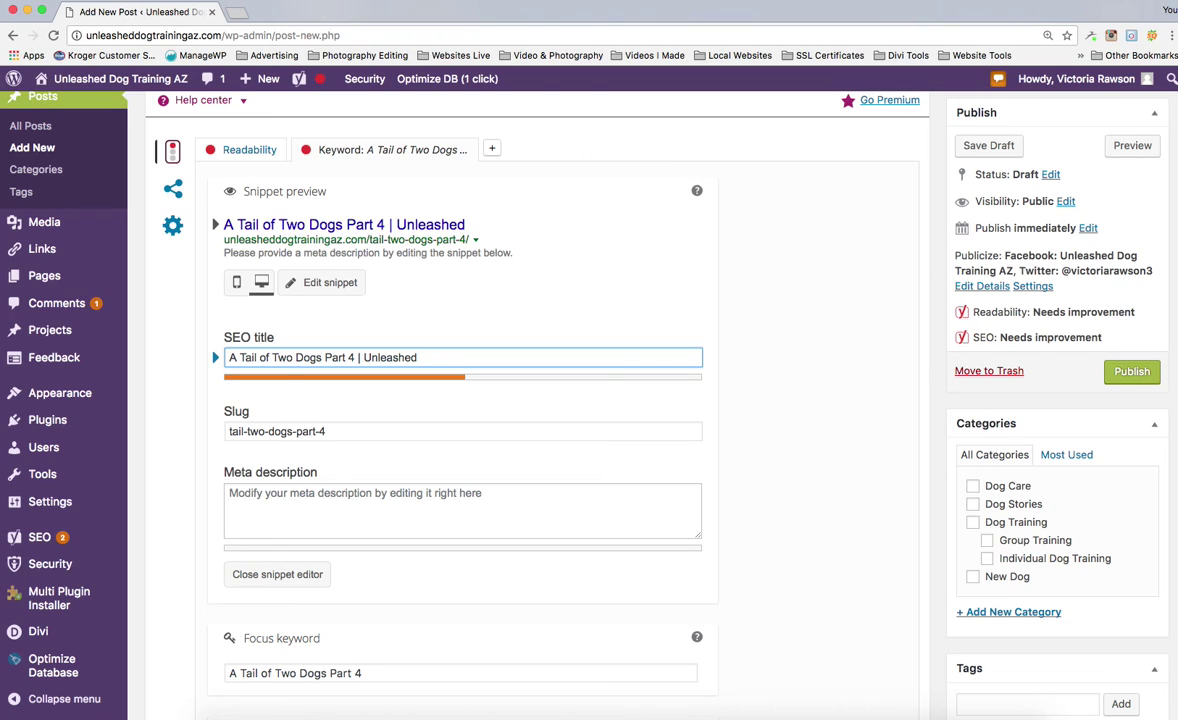
{"action": "type", "text": " Dog"}
{"action": "type", "text": "T"}
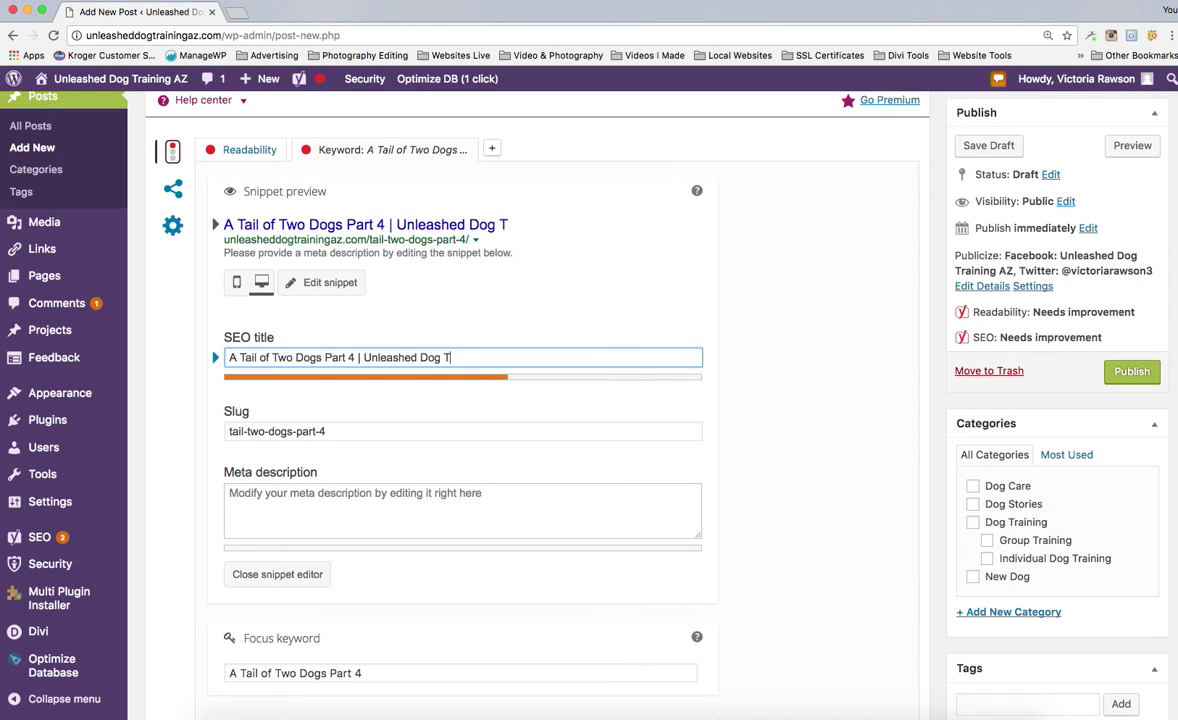
{"action": "type", "text": "raining"}
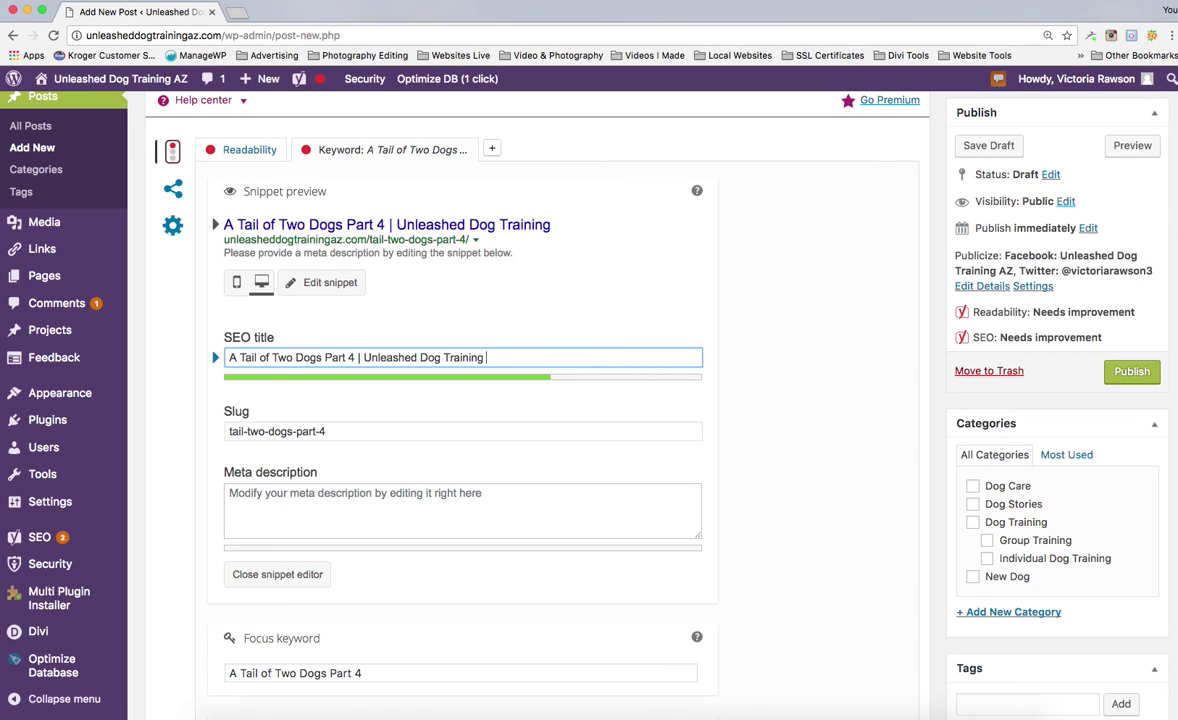
{"action": "type", "text": " AZ"}
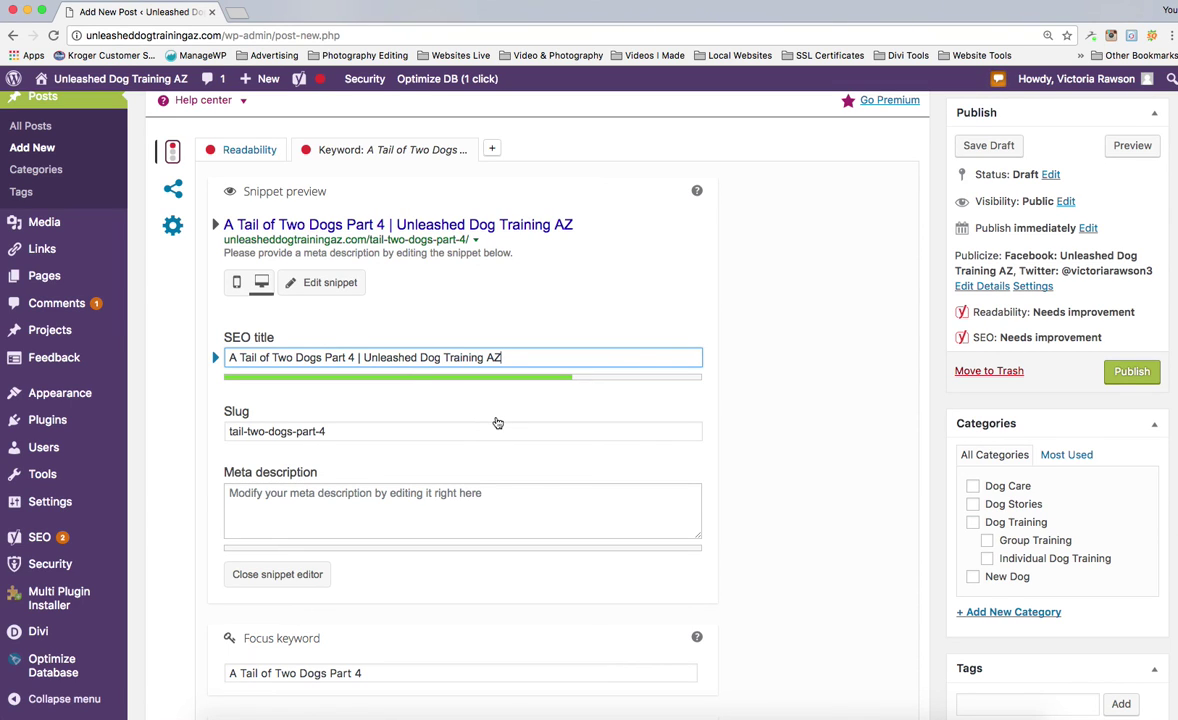
{"action": "scroll", "coordinate": [497, 423], "scroll_direction": "down", "scroll_amount": 3}
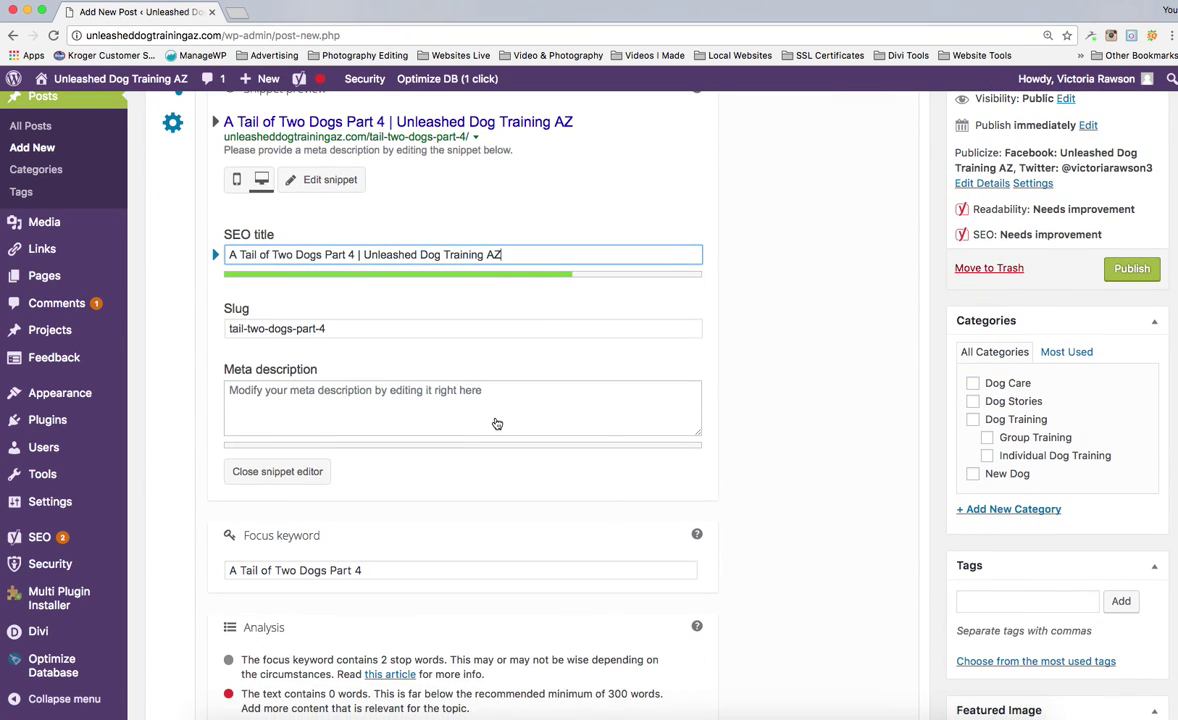
{"action": "scroll", "coordinate": [496, 421], "scroll_direction": "down", "scroll_amount": 1}
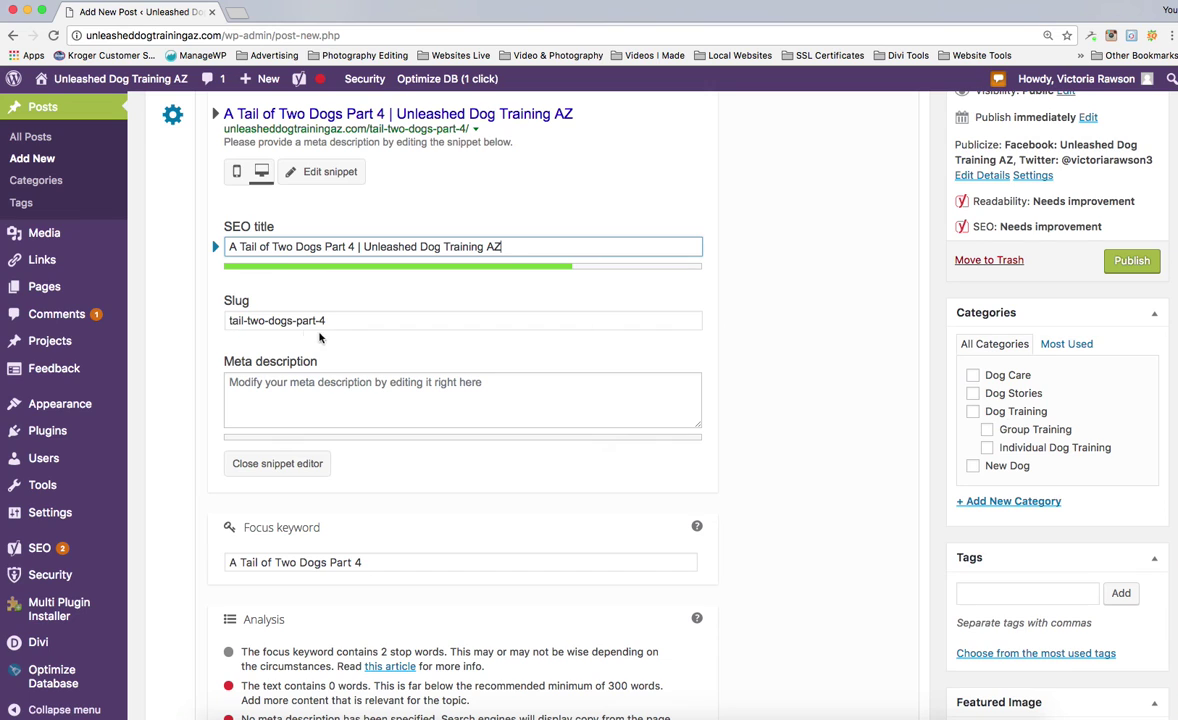
{"action": "scroll", "coordinate": [389, 292], "scroll_direction": "up", "scroll_amount": 5}
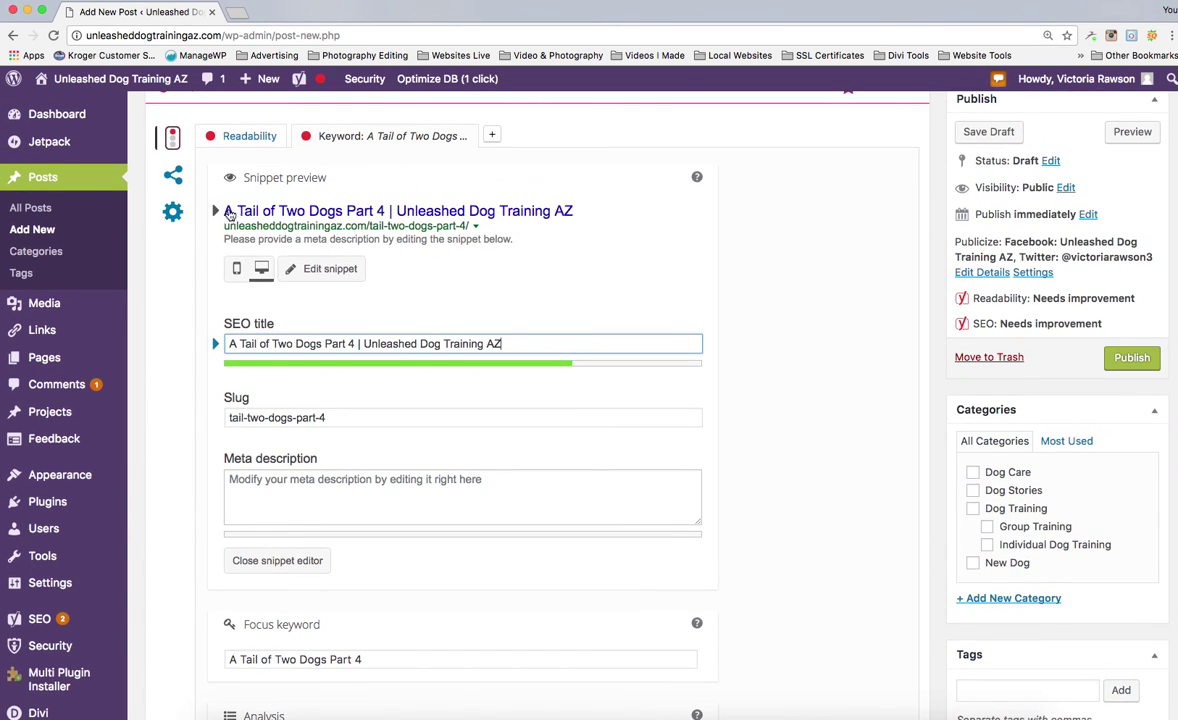
{"action": "scroll", "coordinate": [440, 264], "scroll_direction": "up", "scroll_amount": 10}
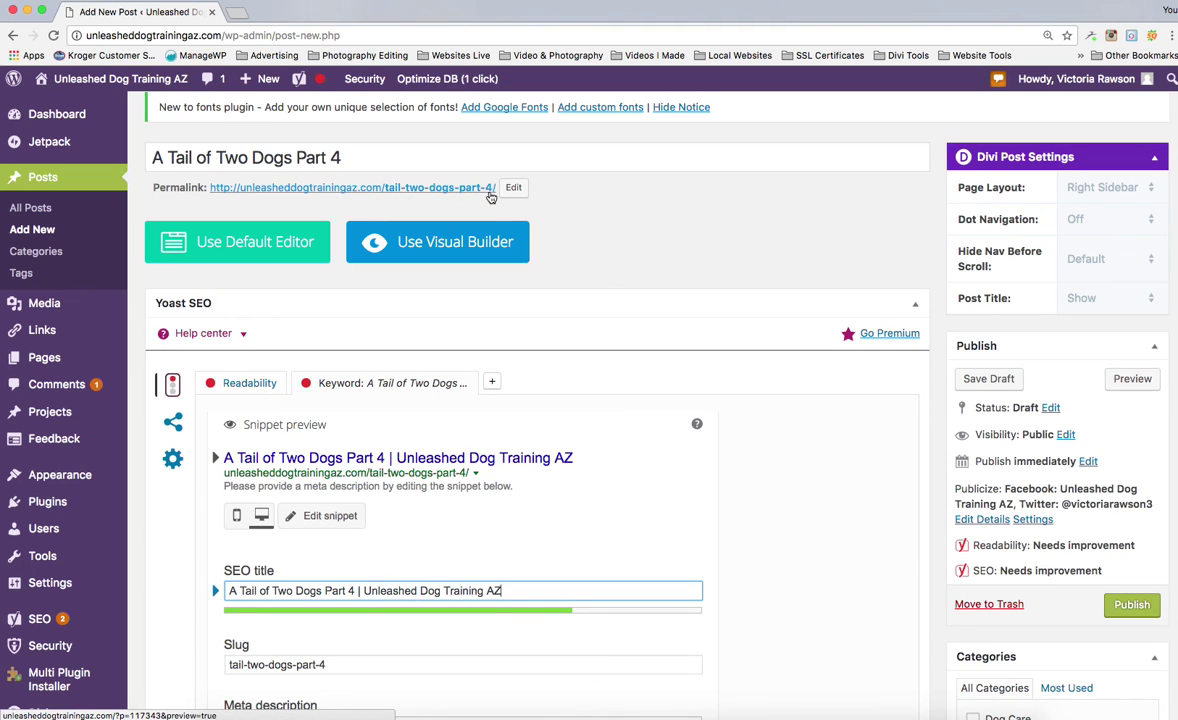
{"action": "scroll", "coordinate": [560, 245], "scroll_direction": "down", "scroll_amount": 15}
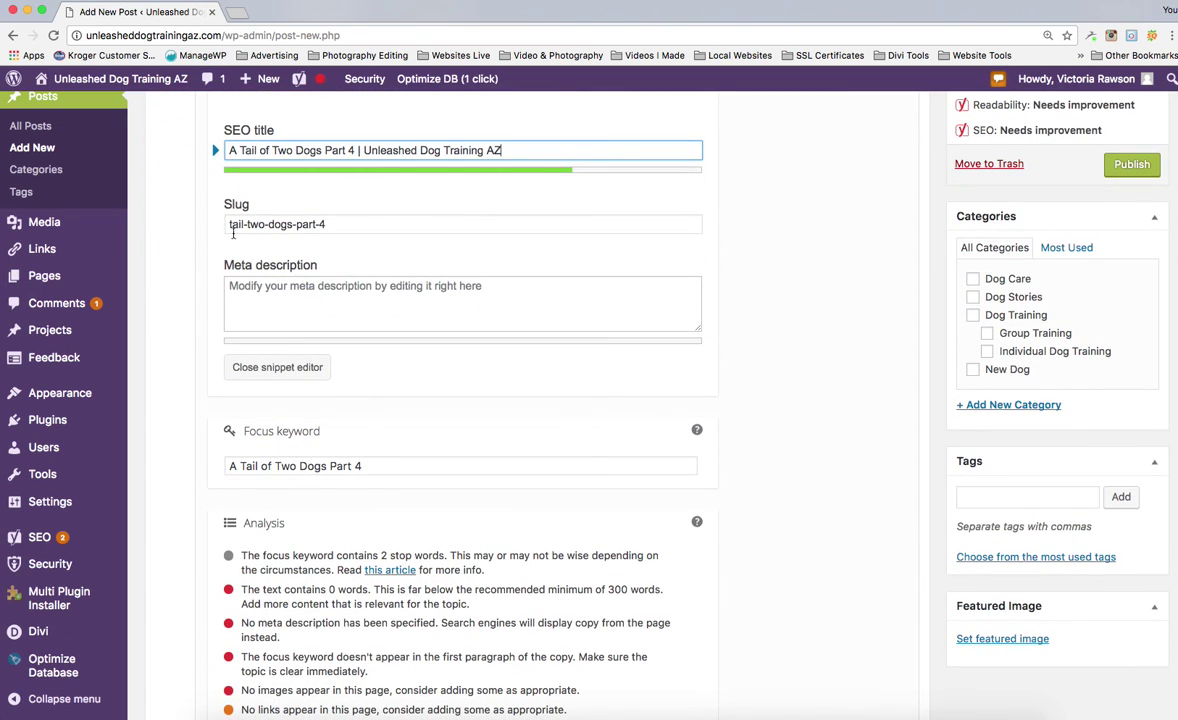
Paste 'A Tail of Two Dogs Part 4' as the Yoast meta description
{"action": "left_click", "coordinate": [270, 290]}
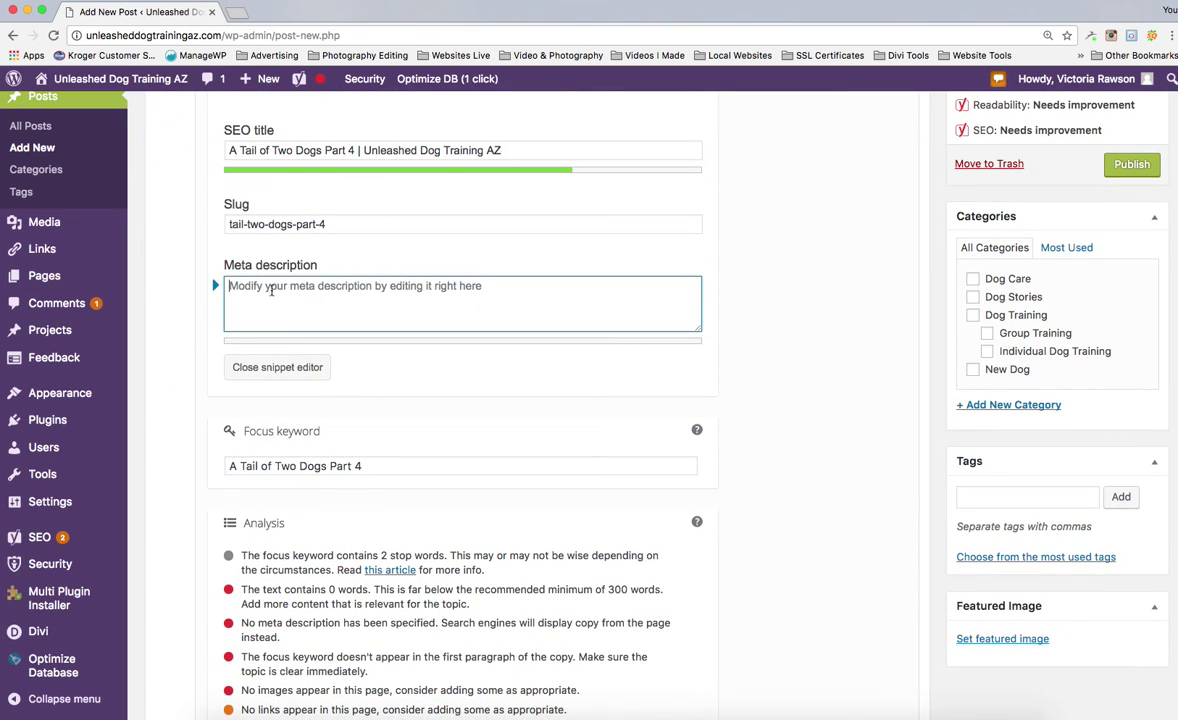
{"action": "type", "text": "A Tail of Two Dogs Part 4"}
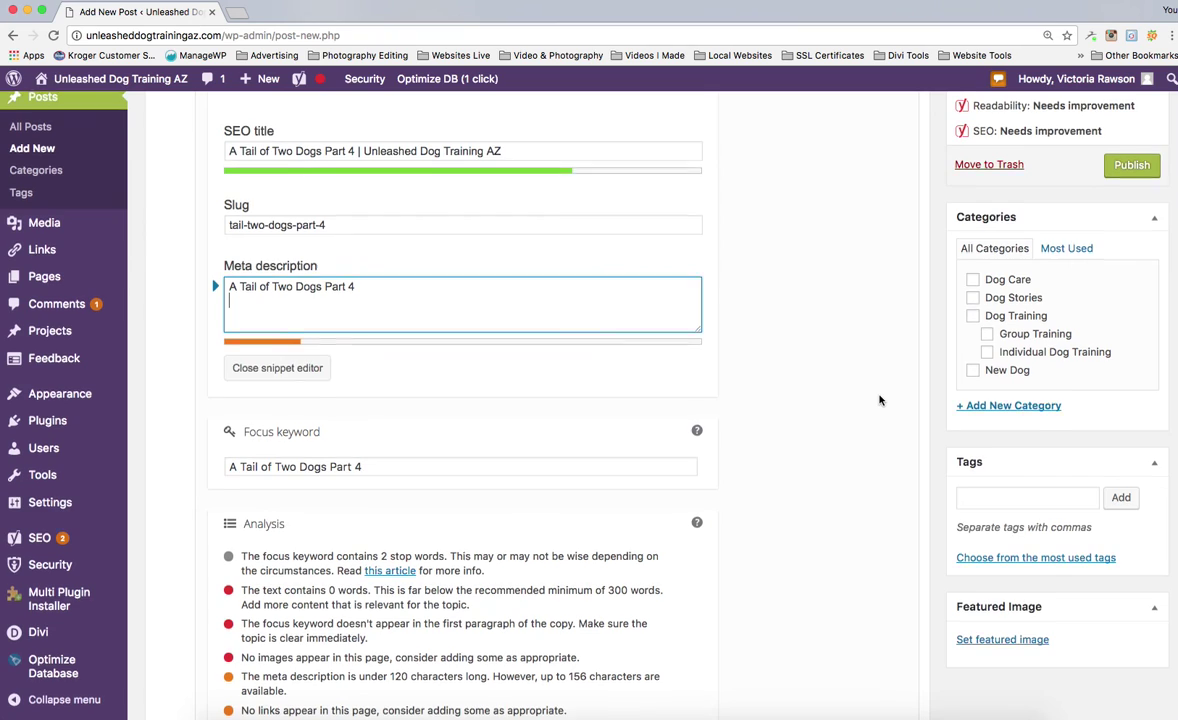
{"action": "scroll", "coordinate": [880, 400], "scroll_direction": "up", "scroll_amount": 1}
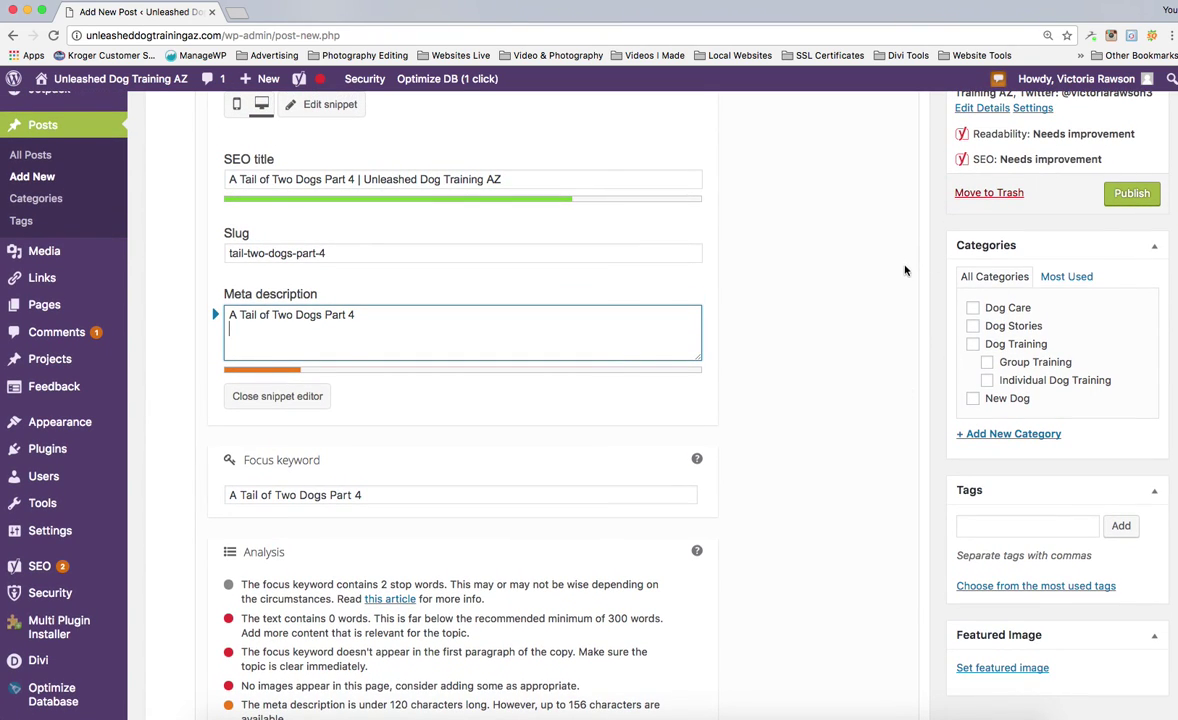
{"action": "scroll", "coordinate": [902, 290], "scroll_direction": "up", "scroll_amount": 1}
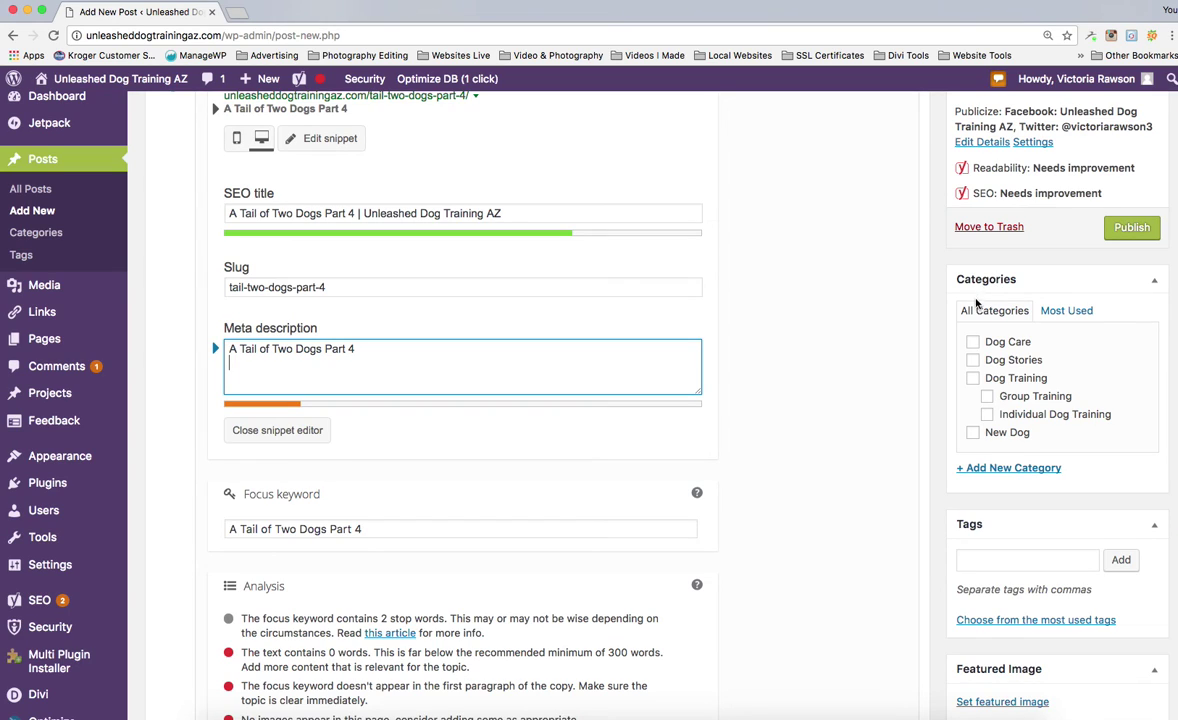
Tick the Dog Training category, add tag 'A Tail of Two Dogs Part 4', and open Set featured image
{"action": "left_click", "coordinate": [973, 379]}
{"action": "scroll", "coordinate": [950, 380], "scroll_direction": "down", "scroll_amount": 2}
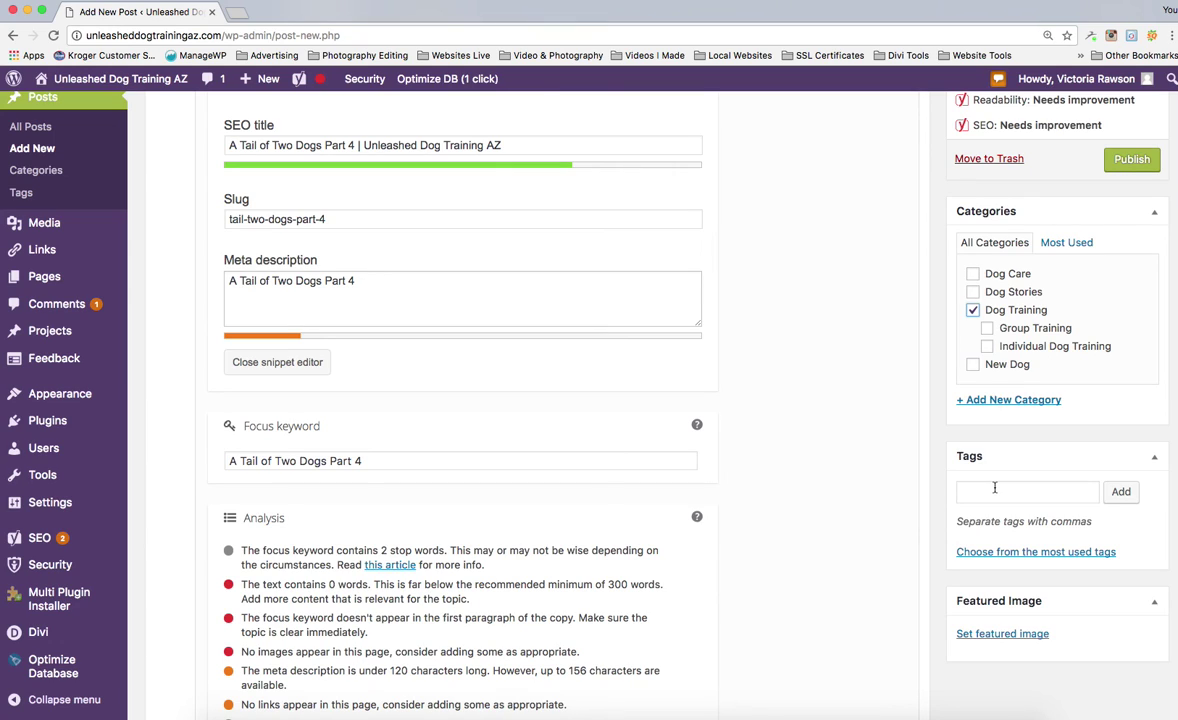
{"action": "left_click", "coordinate": [980, 491]}
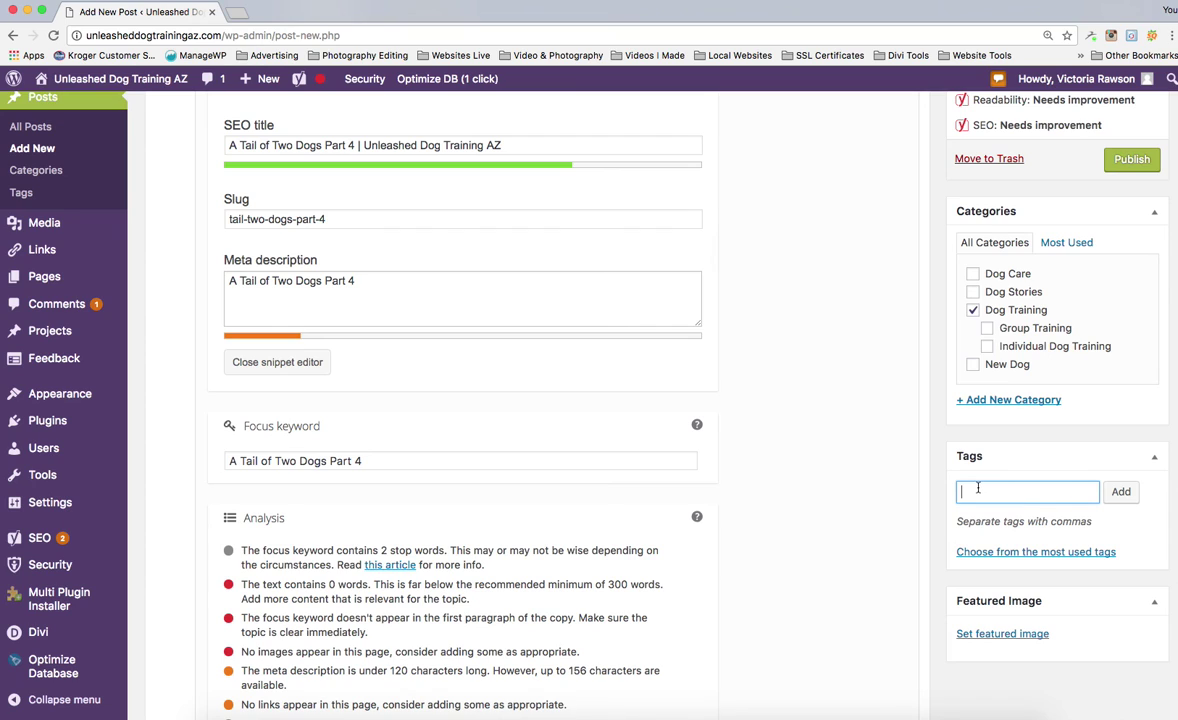
{"action": "type", "text": "A Tail of Two Dogs Part 4"}
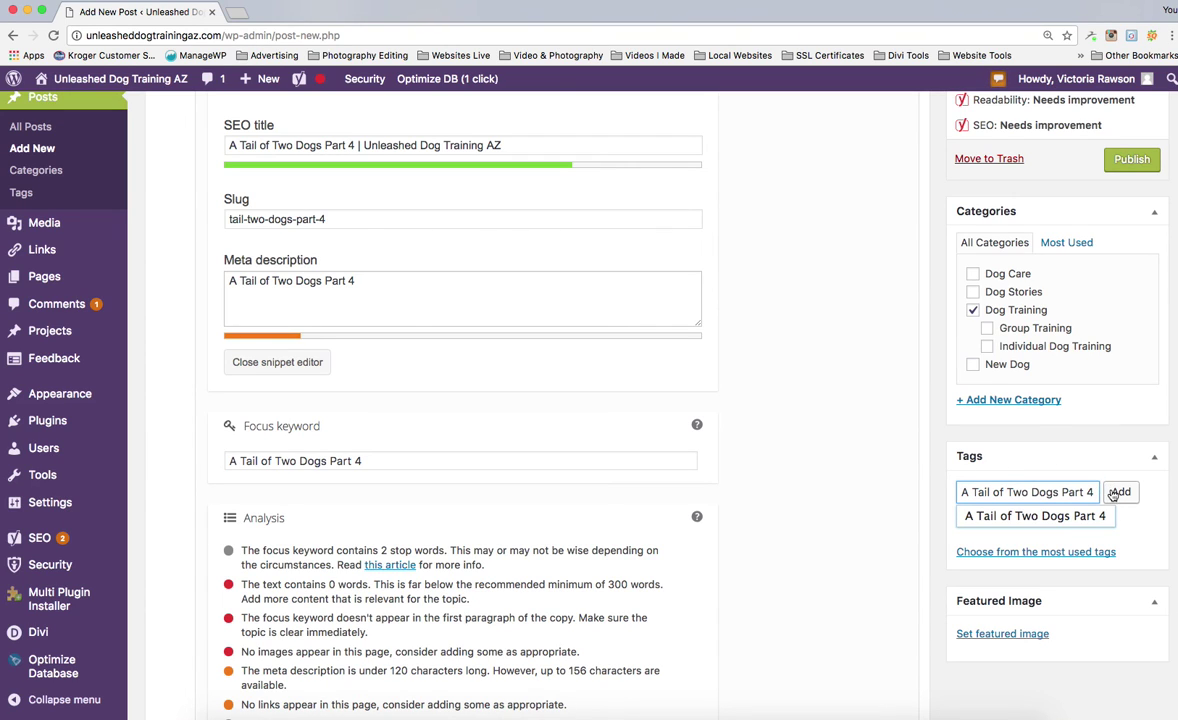
{"action": "left_click", "coordinate": [1116, 492]}
{"action": "scroll", "coordinate": [1060, 485], "scroll_direction": "down", "scroll_amount": 2}
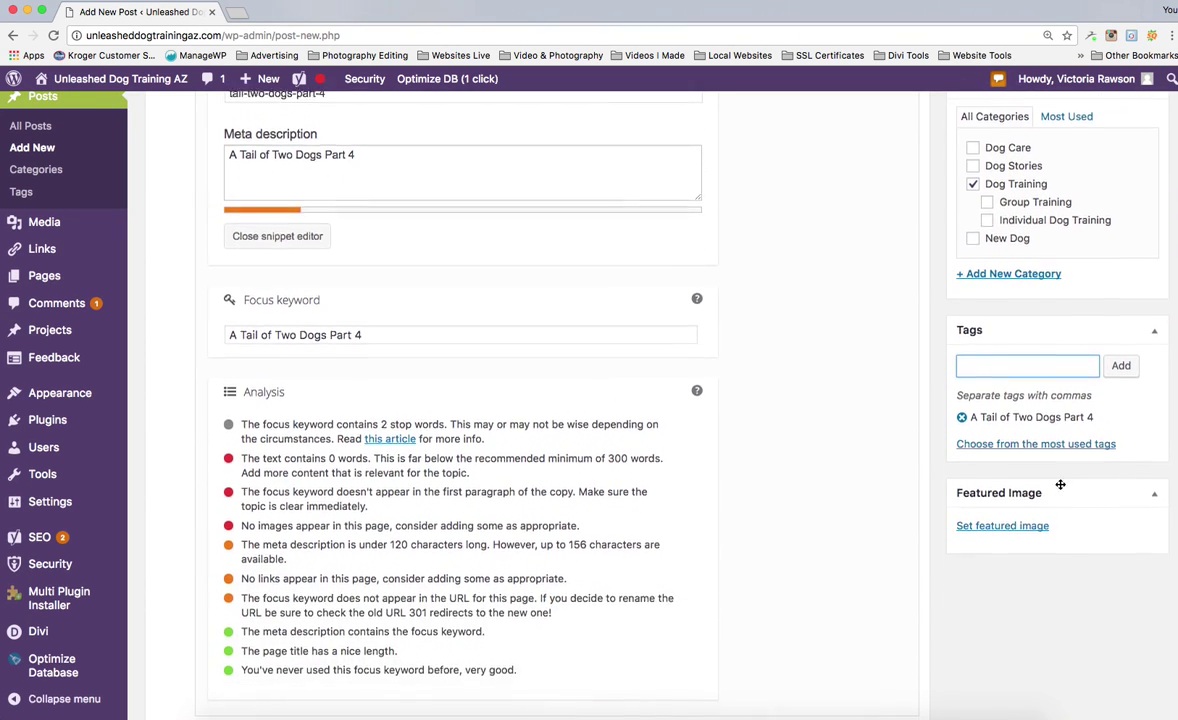
{"action": "scroll", "coordinate": [1060, 485], "scroll_direction": "down", "scroll_amount": 1}
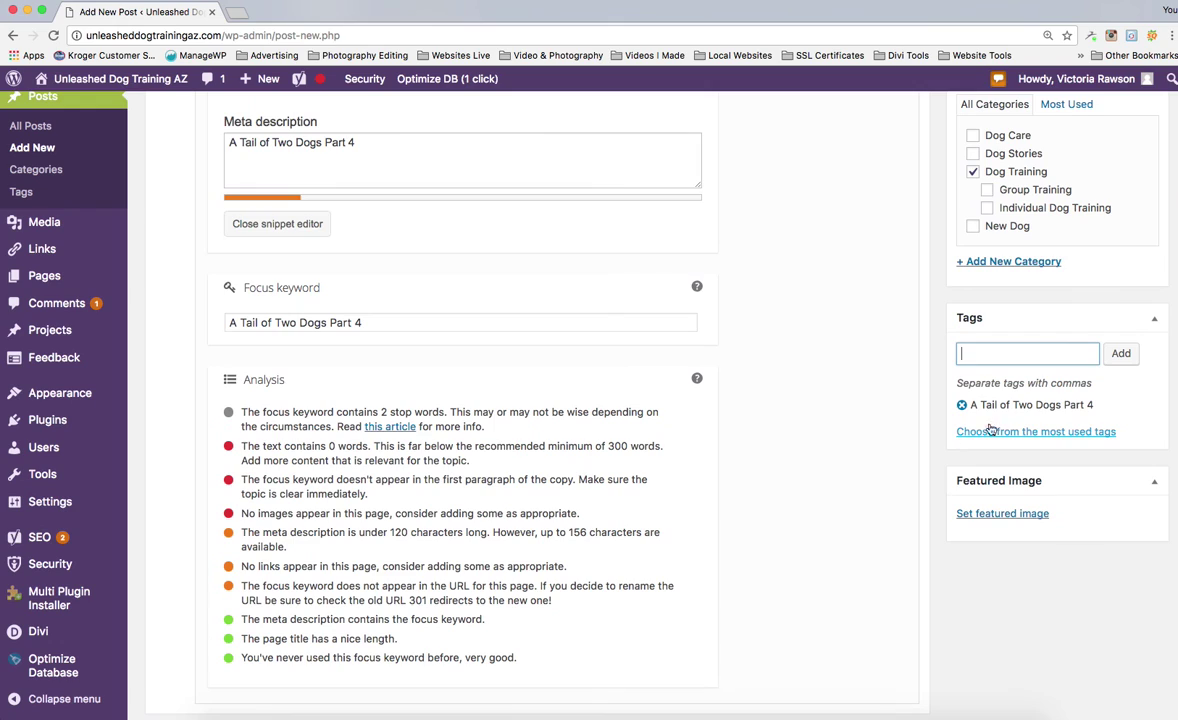
{"action": "left_click", "coordinate": [1015, 517]}
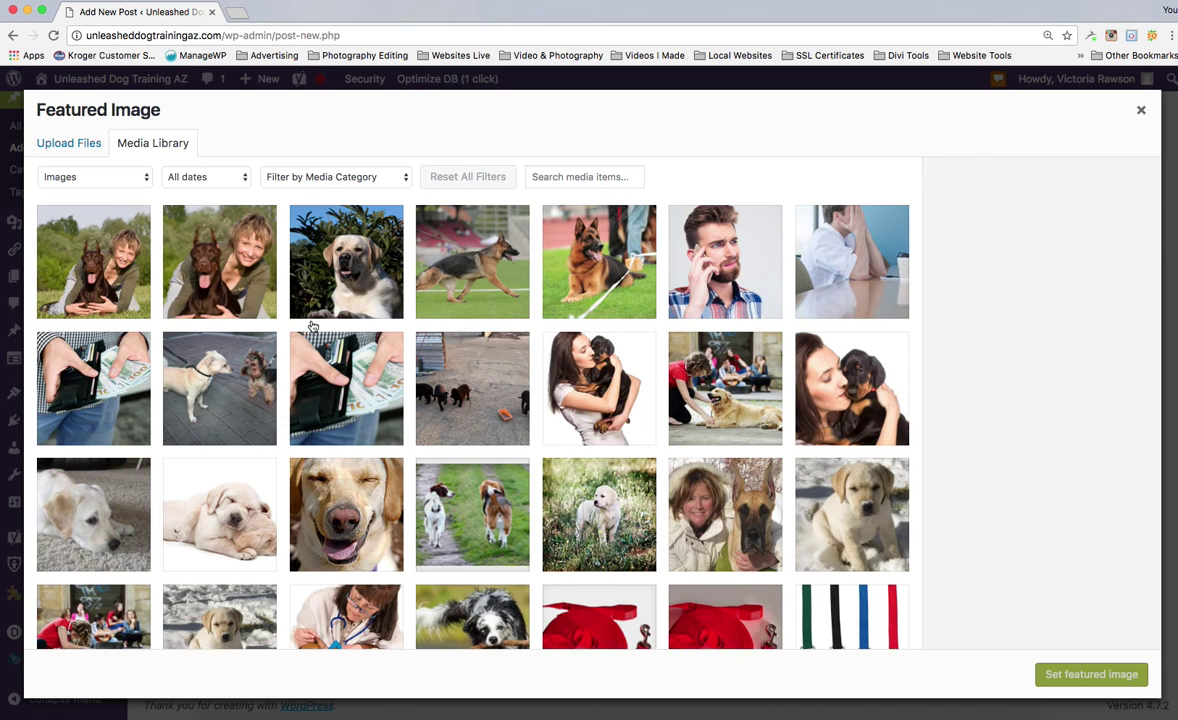
Set A-Tail-of-Two-Dogs-Part-4-Featured-Image.jpg, the woman with the brown dog, as featured image
{"action": "left_click", "coordinate": [217, 281]}
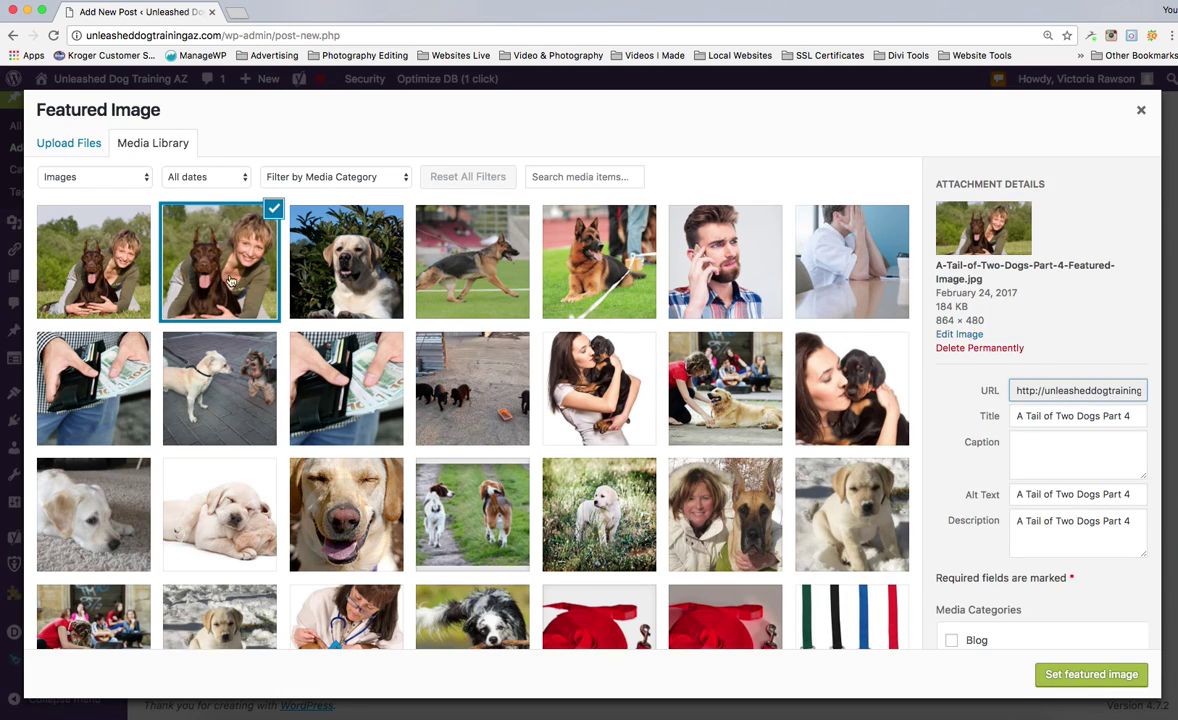
{"action": "left_click", "coordinate": [1085, 679]}
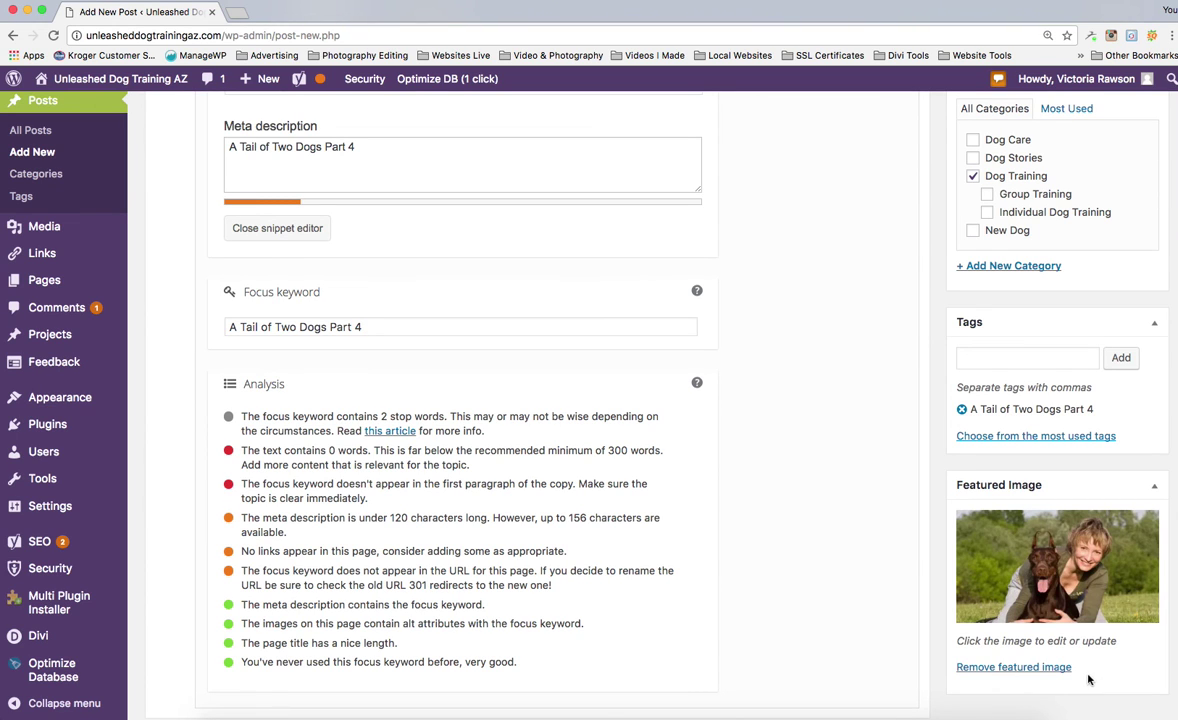
{"action": "scroll", "coordinate": [1080, 670], "scroll_direction": "up", "scroll_amount": 2}
{"action": "scroll", "coordinate": [1070, 662], "scroll_direction": "down", "scroll_amount": 4}
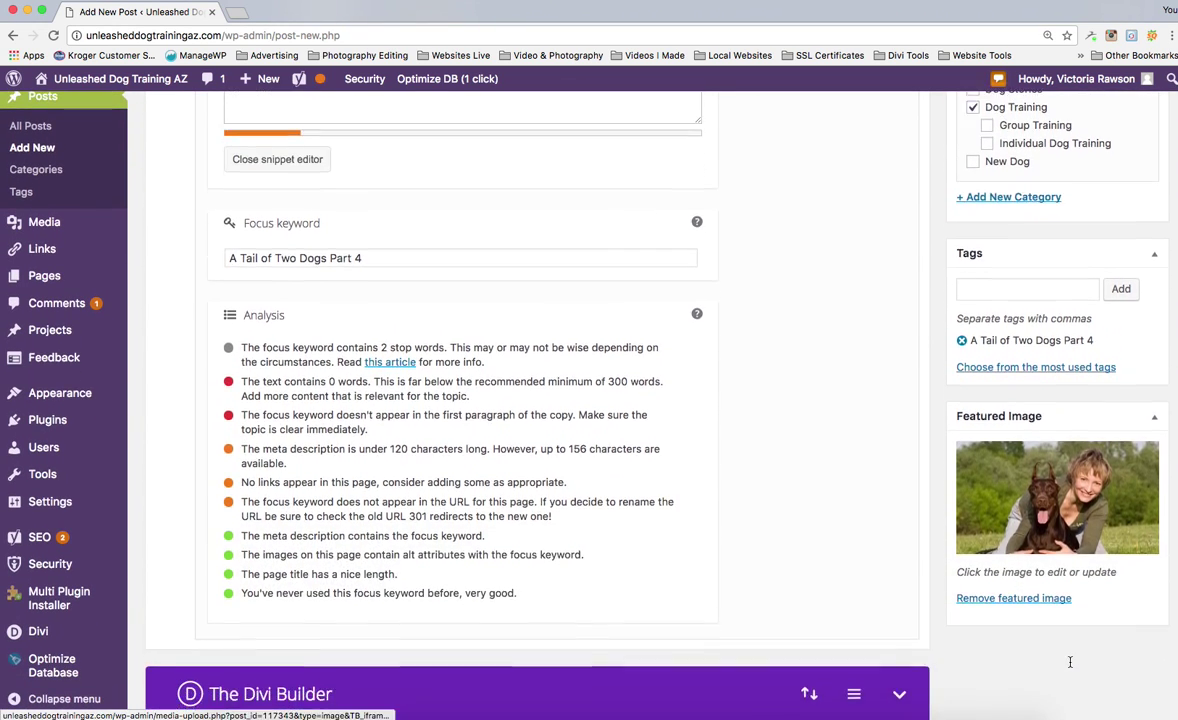
{"action": "scroll", "coordinate": [1070, 662], "scroll_direction": "down", "scroll_amount": 5}
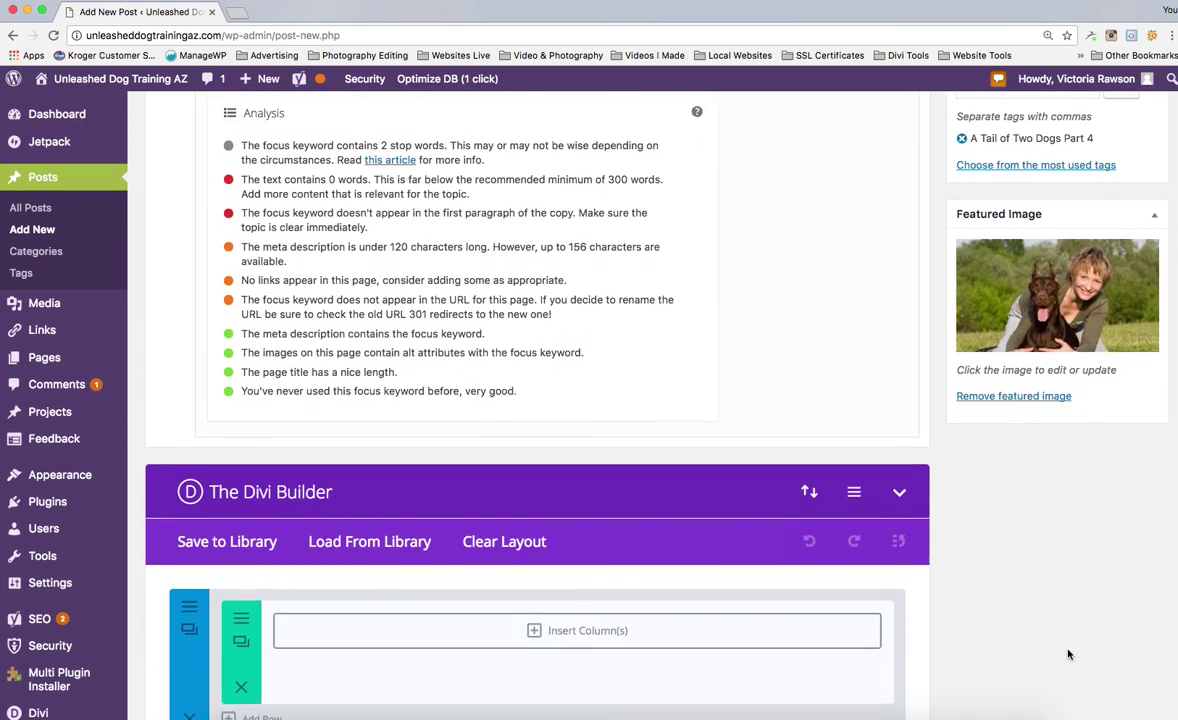
{"action": "scroll", "coordinate": [1068, 652], "scroll_direction": "up", "scroll_amount": 3}
{"action": "scroll", "coordinate": [1067, 645], "scroll_direction": "up", "scroll_amount": 5}
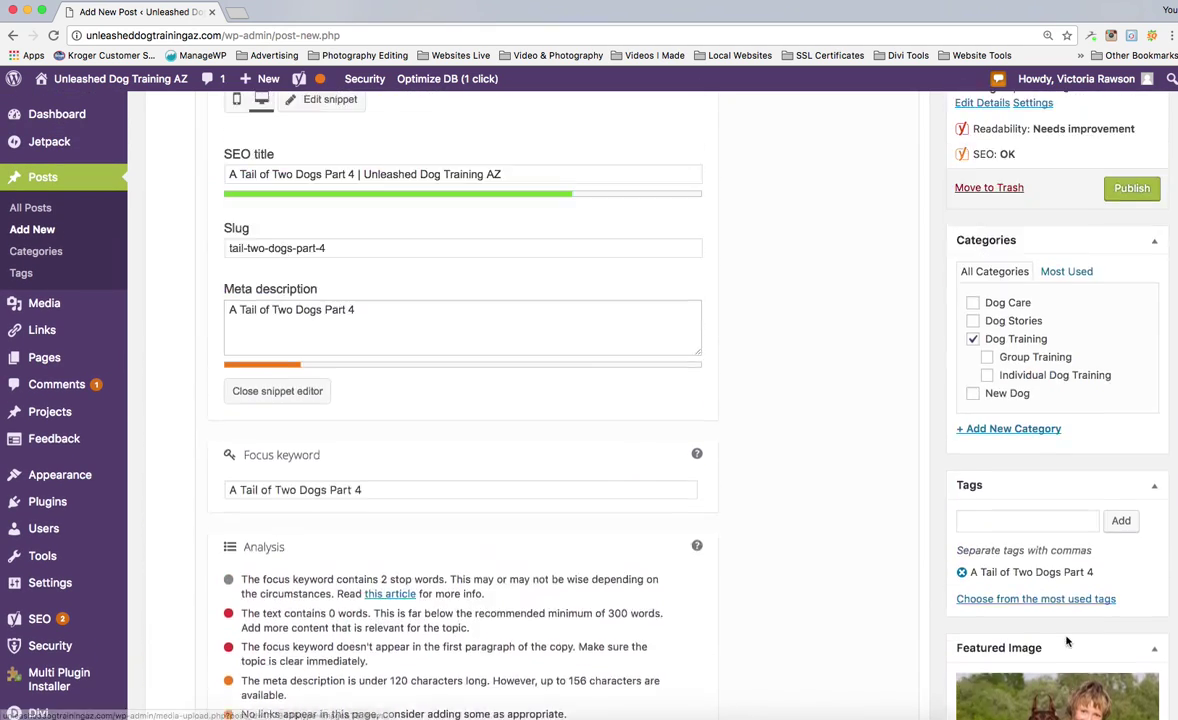
{"action": "scroll", "coordinate": [1065, 642], "scroll_direction": "up", "scroll_amount": 5}
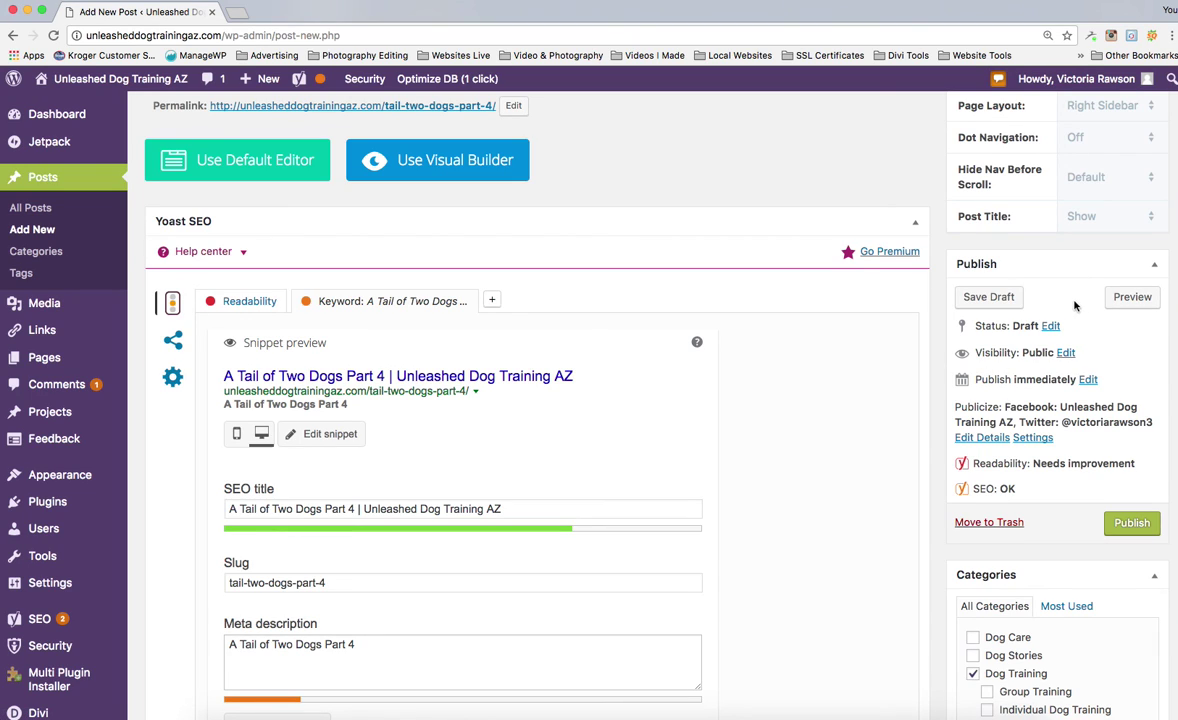
{"action": "scroll", "coordinate": [992, 283], "scroll_direction": "down", "scroll_amount": 1}
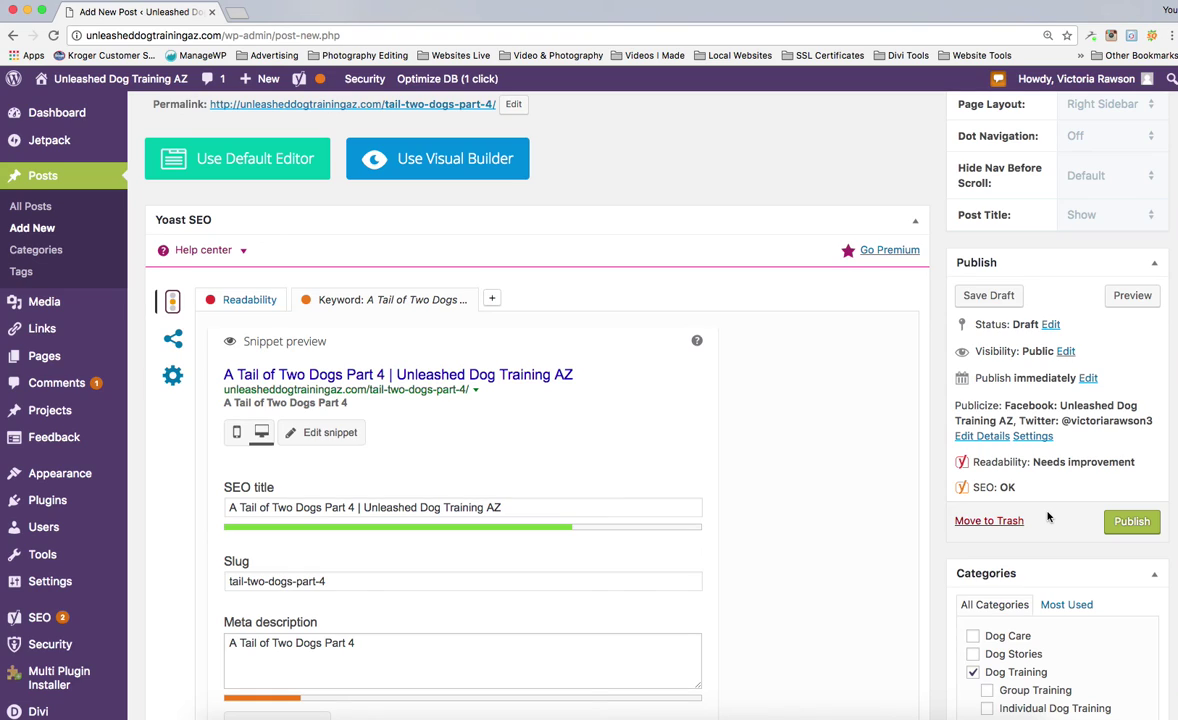
Change the publish date to Feb 28, 2017 at 08:00
{"action": "left_click", "coordinate": [1088, 380]}
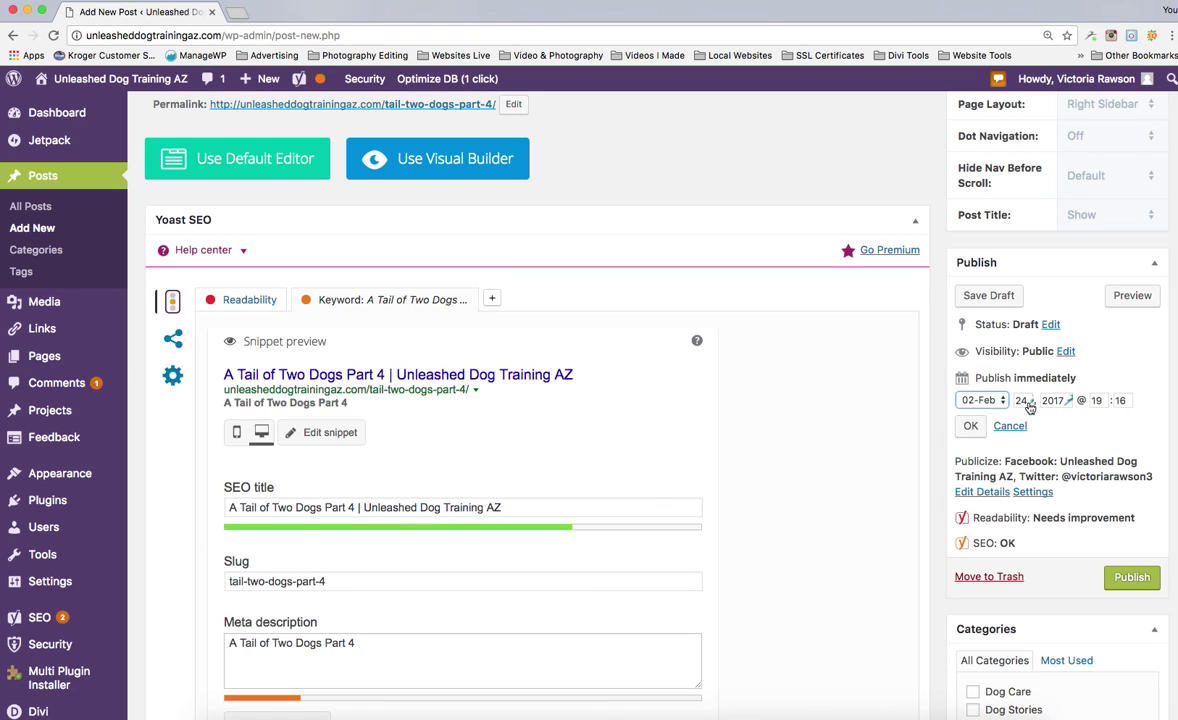
{"action": "double_click", "coordinate": [1022, 400]}
{"action": "type", "text": "2"}
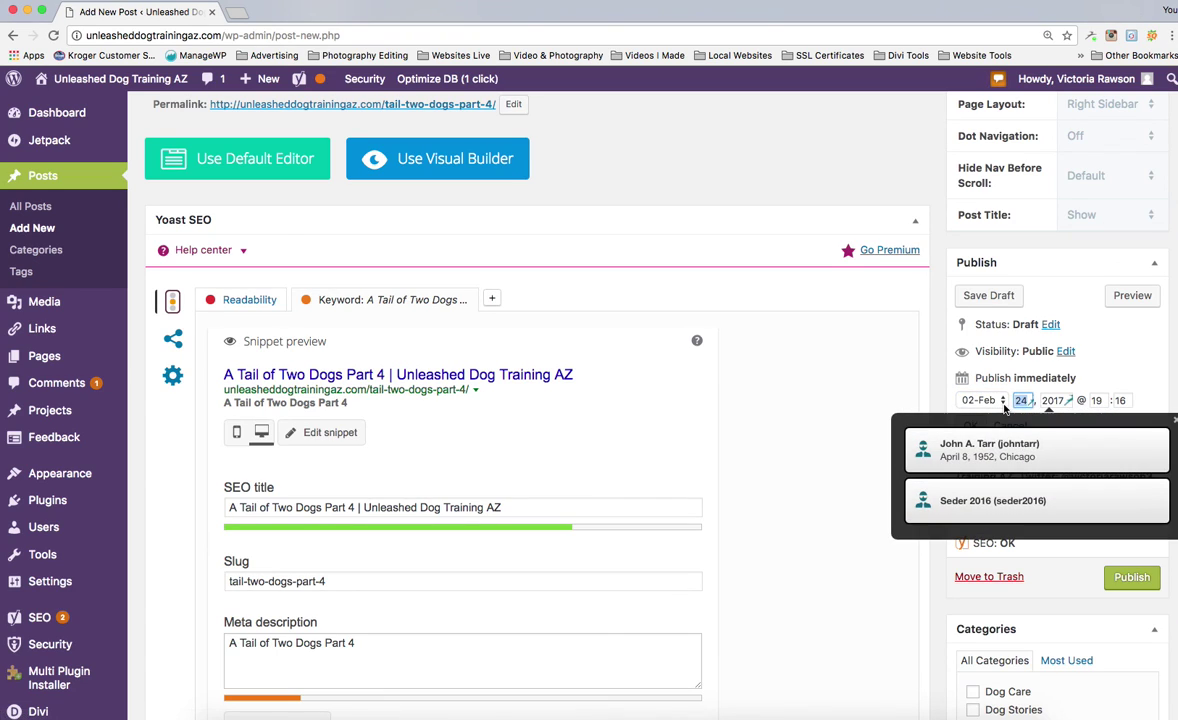
{"action": "type", "text": "8"}
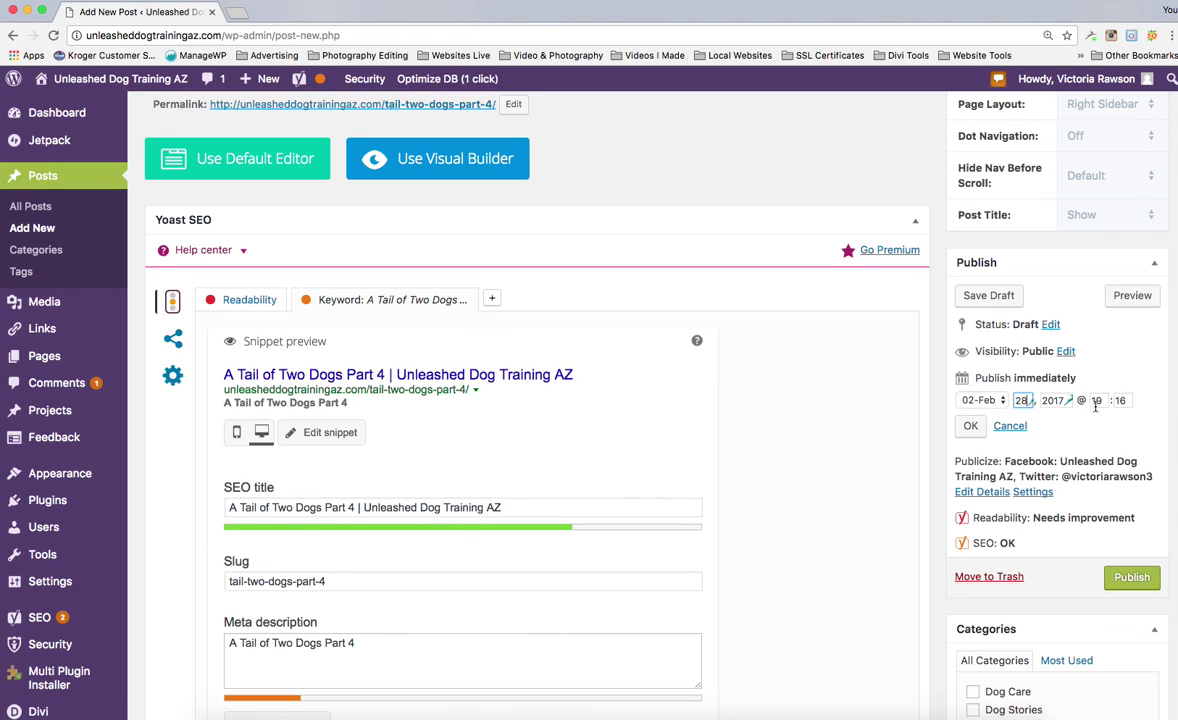
{"action": "double_click", "coordinate": [1096, 400]}
{"action": "type", "text": "08"}
{"action": "double_click", "coordinate": [1110, 400]}
{"action": "type", "text": "00"}
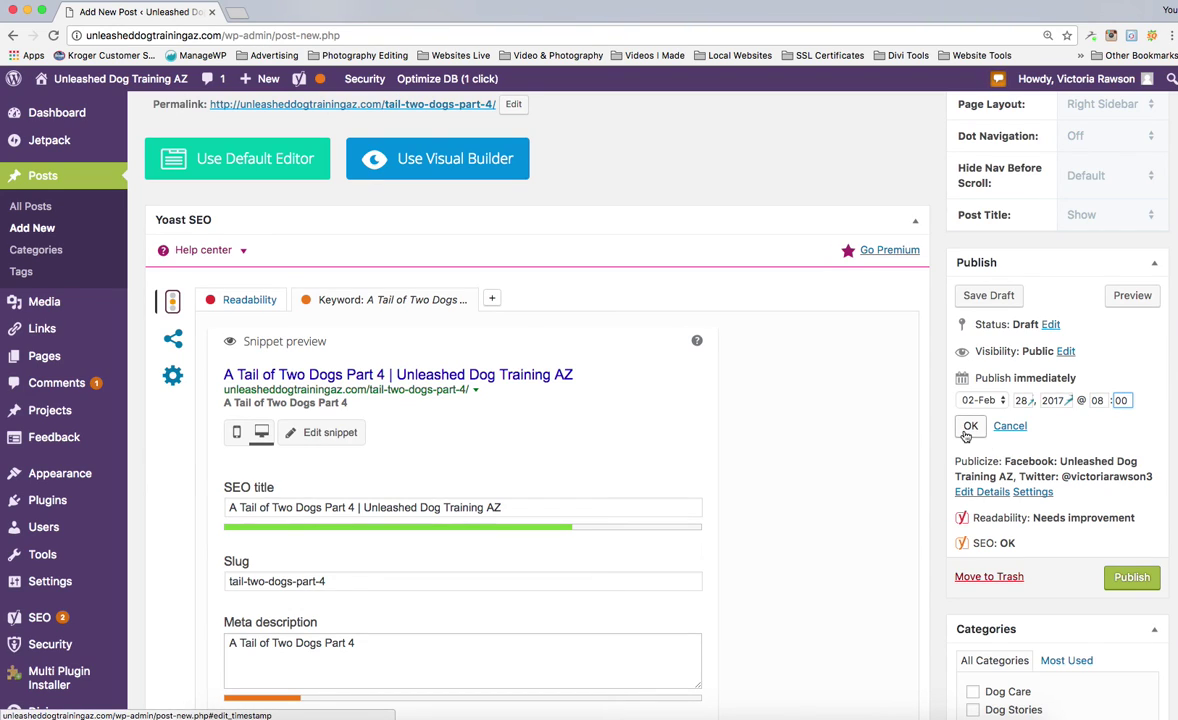
{"action": "left_click", "coordinate": [969, 427]}
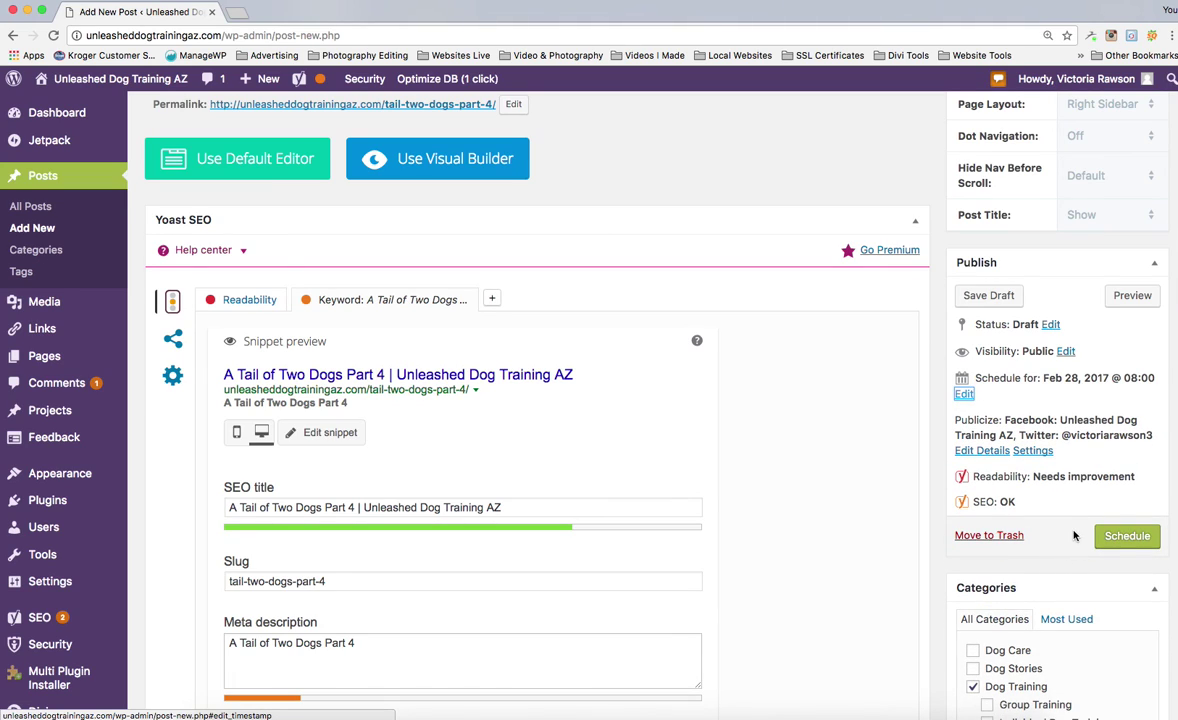
Schedule the post, then scroll down to its empty Divi Builder section
{"action": "left_click", "coordinate": [1128, 537]}
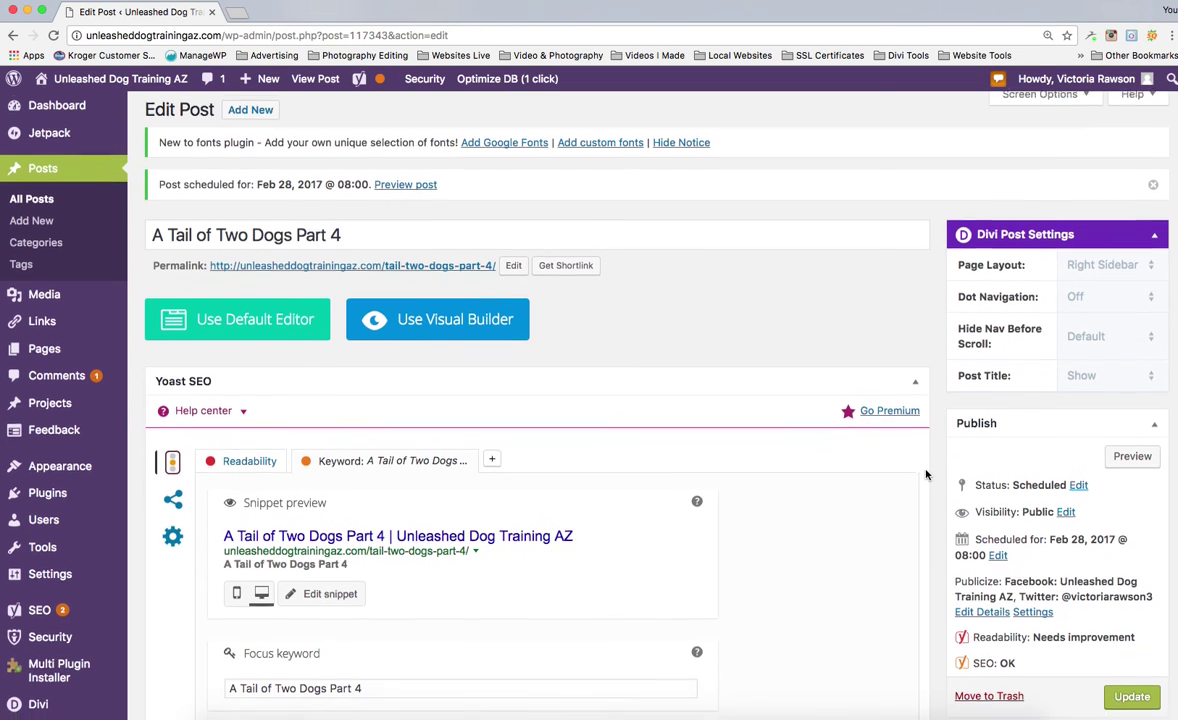
{"action": "scroll", "coordinate": [1043, 455], "scroll_direction": "down", "scroll_amount": 5}
{"action": "scroll", "coordinate": [1043, 455], "scroll_direction": "up", "scroll_amount": 1}
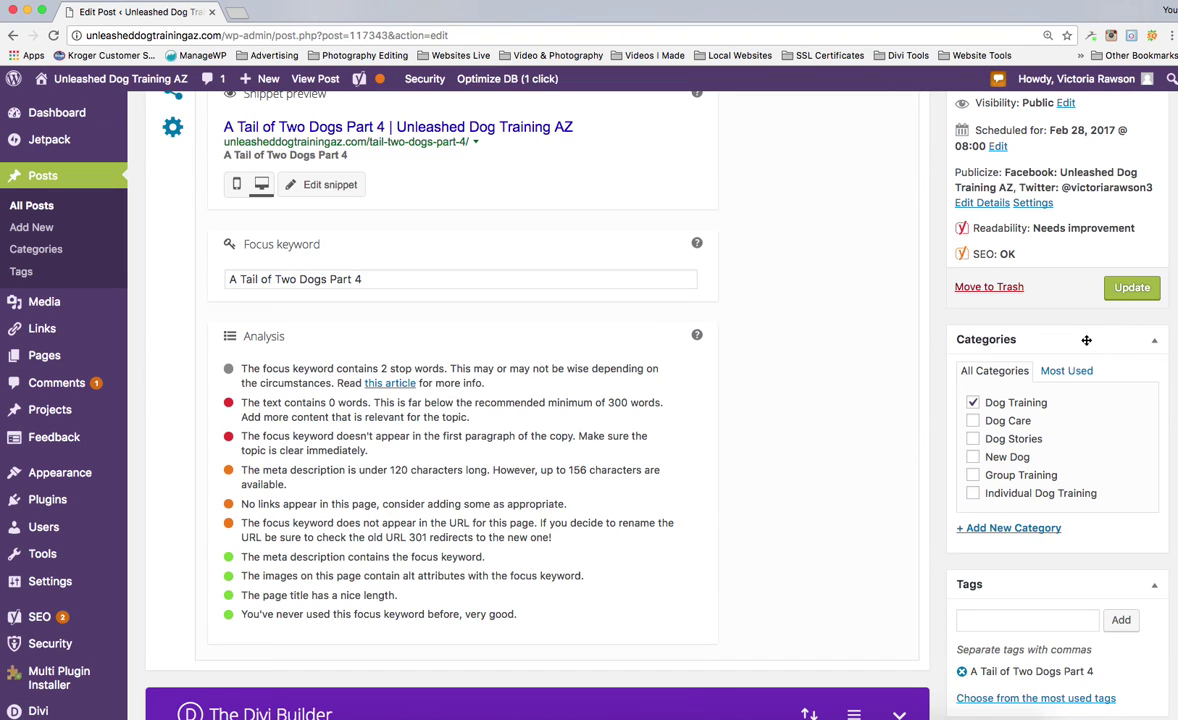
{"action": "scroll", "coordinate": [1100, 350], "scroll_direction": "down", "scroll_amount": 5}
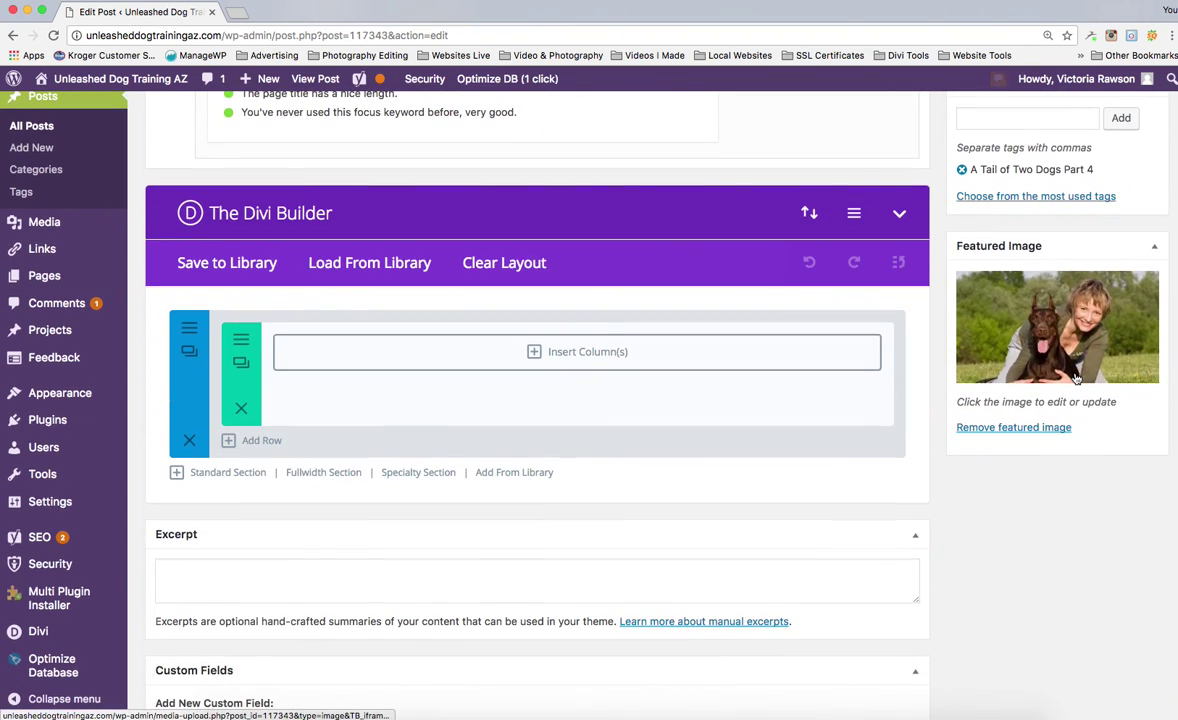
{"action": "scroll", "coordinate": [1083, 366], "scroll_direction": "up", "scroll_amount": 3}
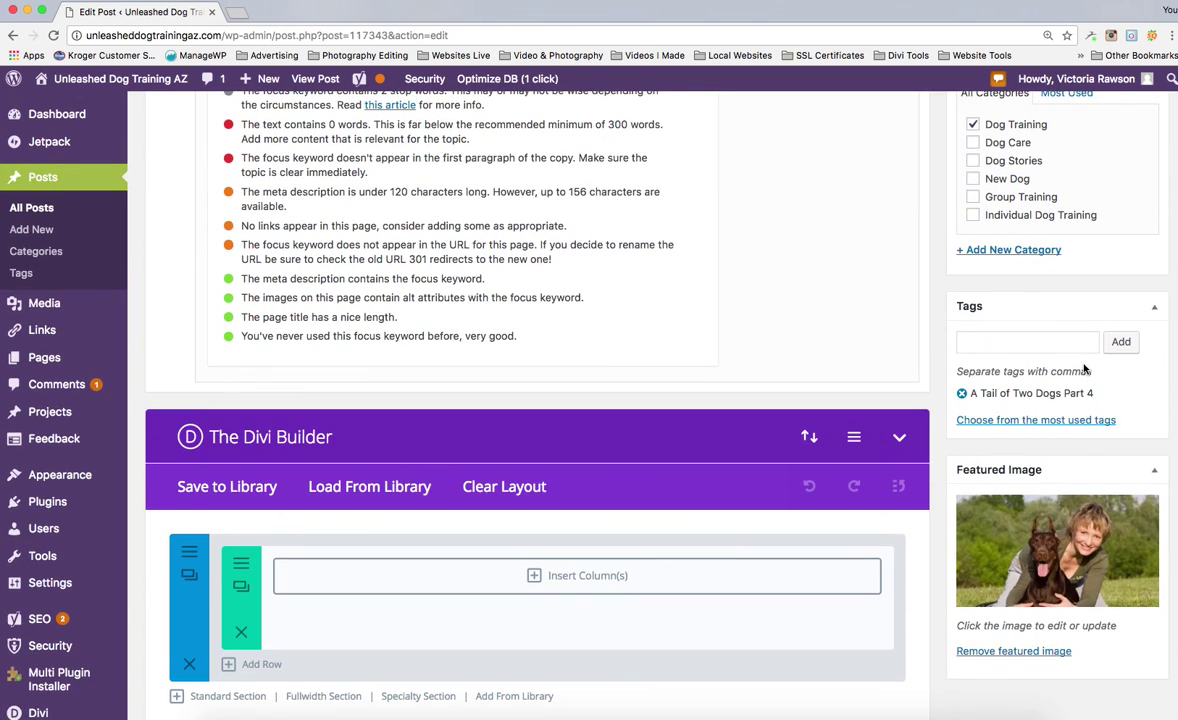
{"action": "scroll", "coordinate": [1050, 370], "scroll_direction": "down", "scroll_amount": 1}
{"action": "scroll", "coordinate": [1027, 372], "scroll_direction": "up", "scroll_amount": 3}
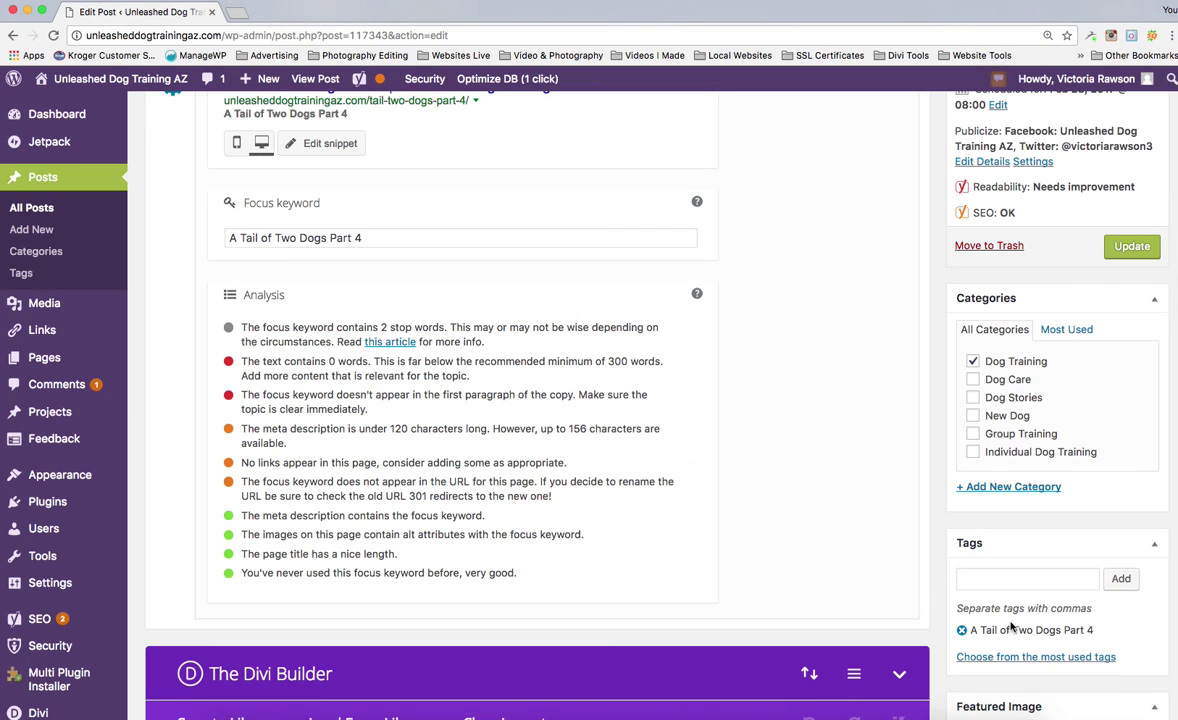
{"action": "scroll", "coordinate": [845, 578], "scroll_direction": "down", "scroll_amount": 5}
{"action": "scroll", "coordinate": [841, 583], "scroll_direction": "down", "scroll_amount": 1}
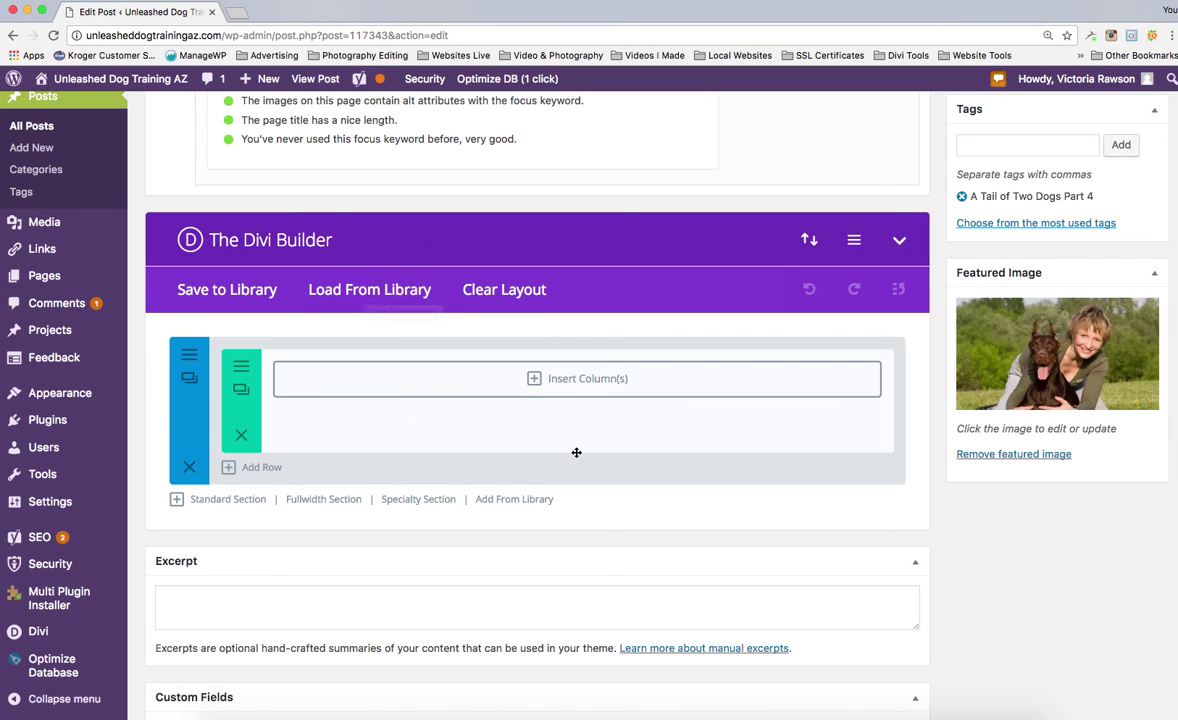
Load the saved 'ULDT – Blog Best Layout' from the Divi library into the post
{"action": "left_click", "coordinate": [369, 290]}
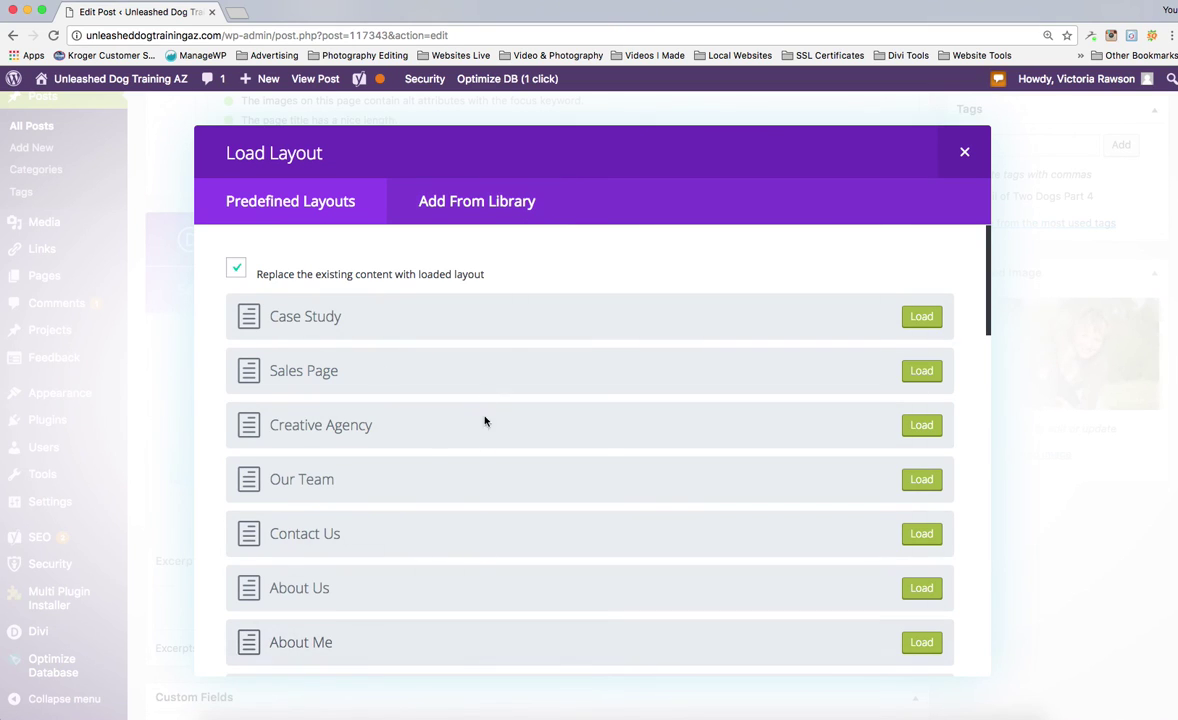
{"action": "left_click", "coordinate": [473, 207]}
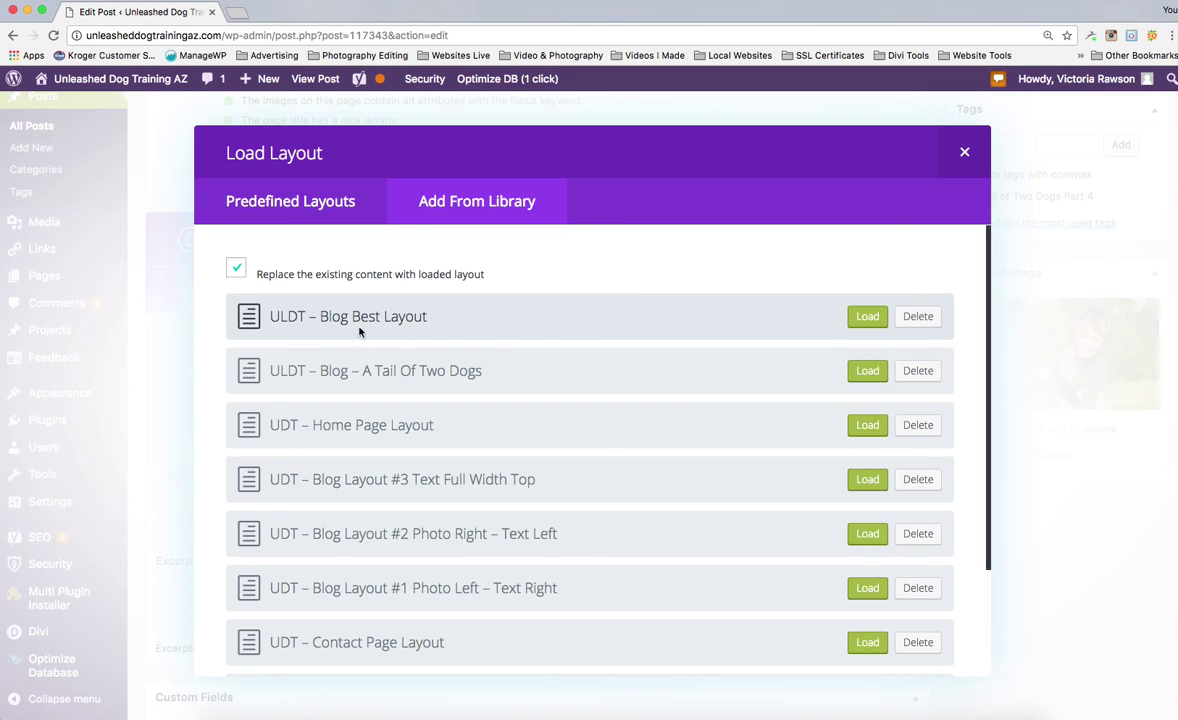
{"action": "left_click", "coordinate": [867, 318]}
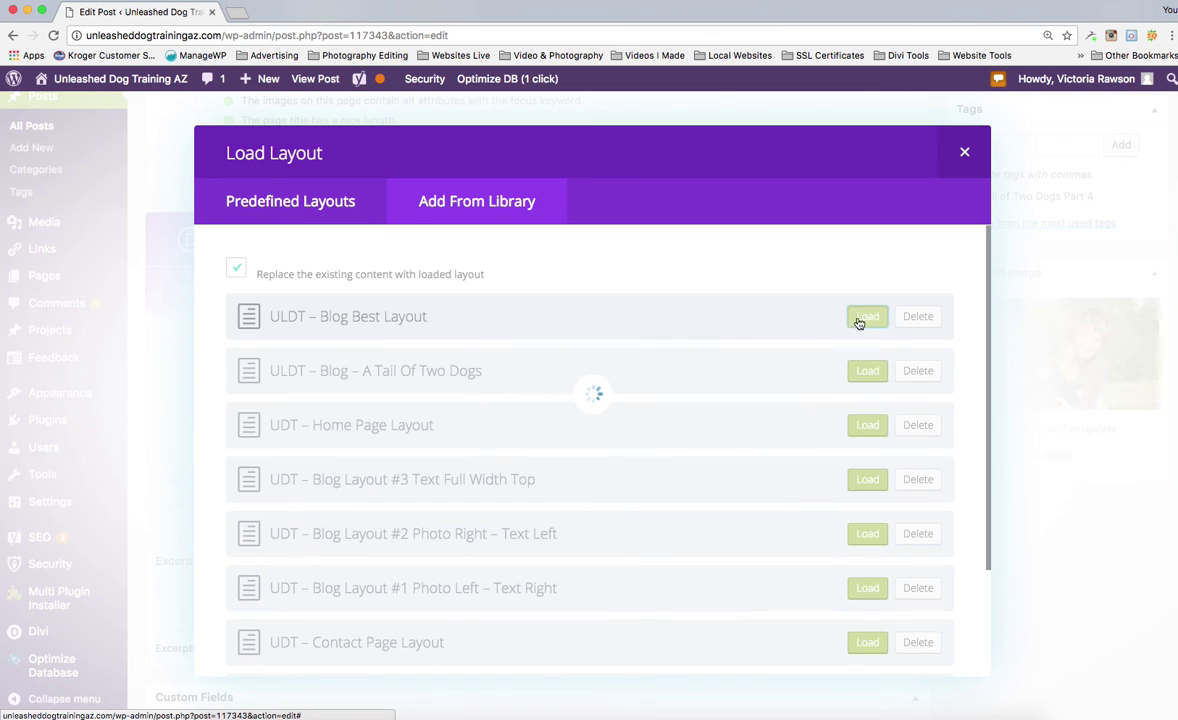
{"action": "scroll", "coordinate": [726, 339], "scroll_direction": "down", "scroll_amount": 15}
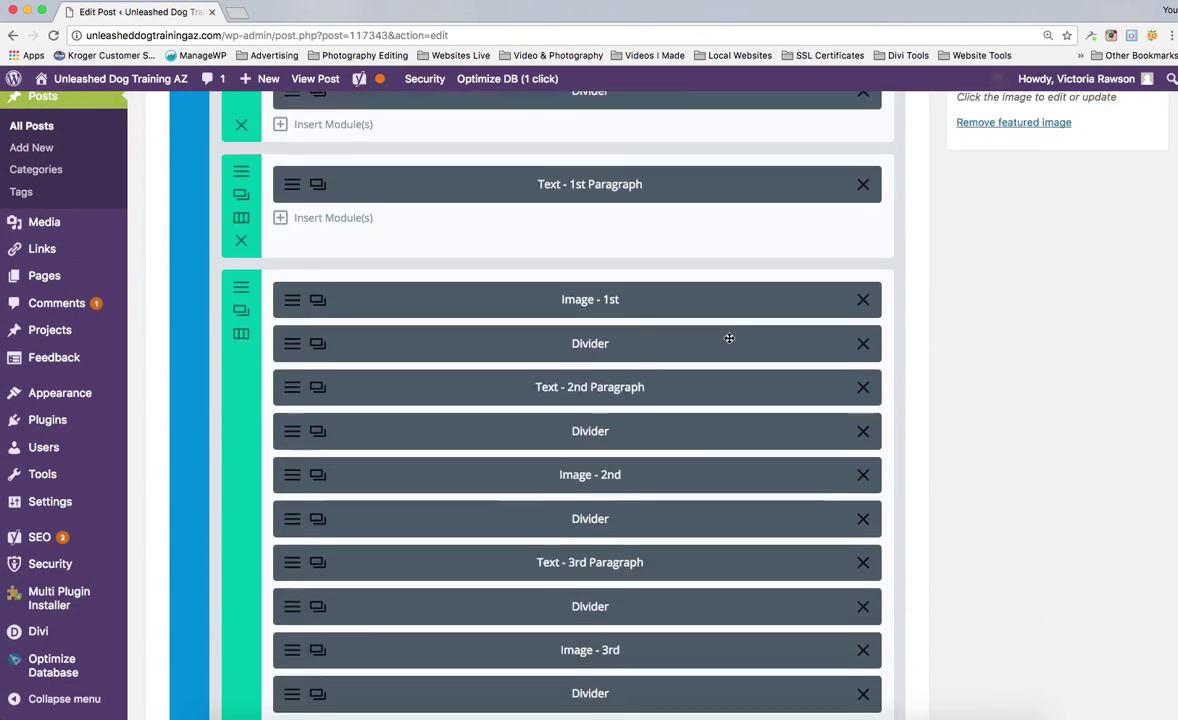
Update the scheduled post from the Publish box so the loaded layout is saved
{"action": "scroll", "coordinate": [729, 338], "scroll_direction": "up", "scroll_amount": 15}
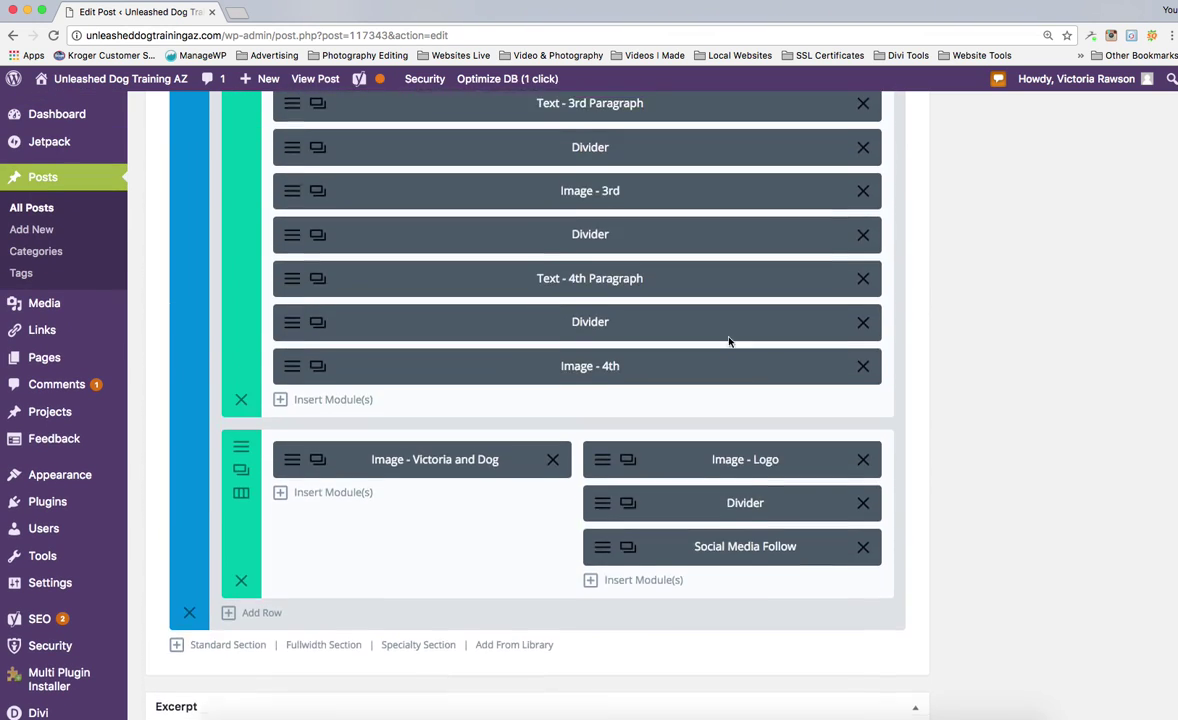
{"action": "scroll", "coordinate": [730, 338], "scroll_direction": "up", "scroll_amount": 4}
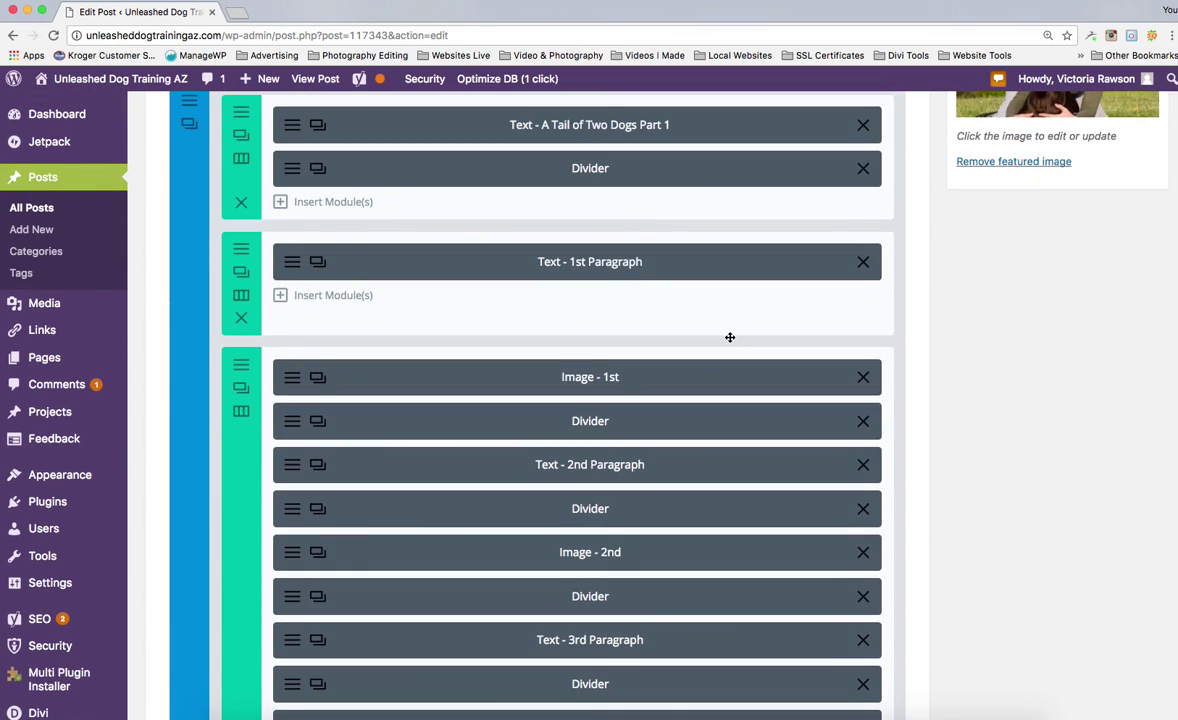
{"action": "scroll", "coordinate": [730, 338], "scroll_direction": "up", "scroll_amount": 6}
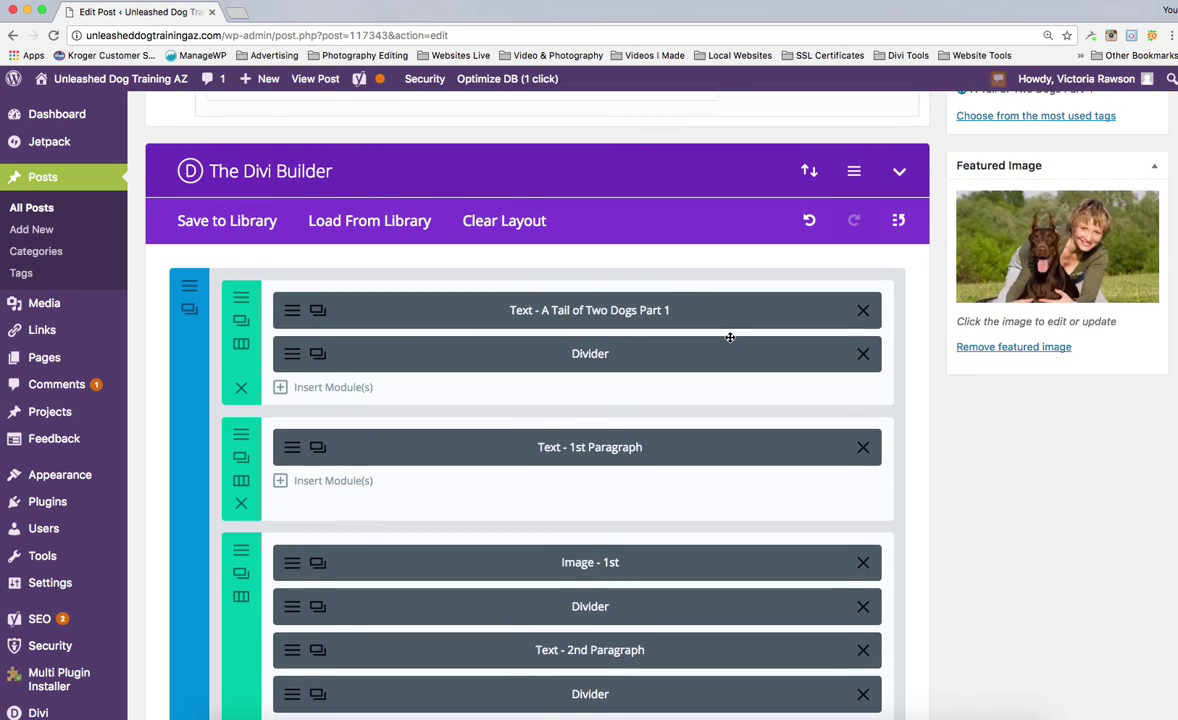
{"action": "scroll", "coordinate": [730, 339], "scroll_direction": "up", "scroll_amount": 5}
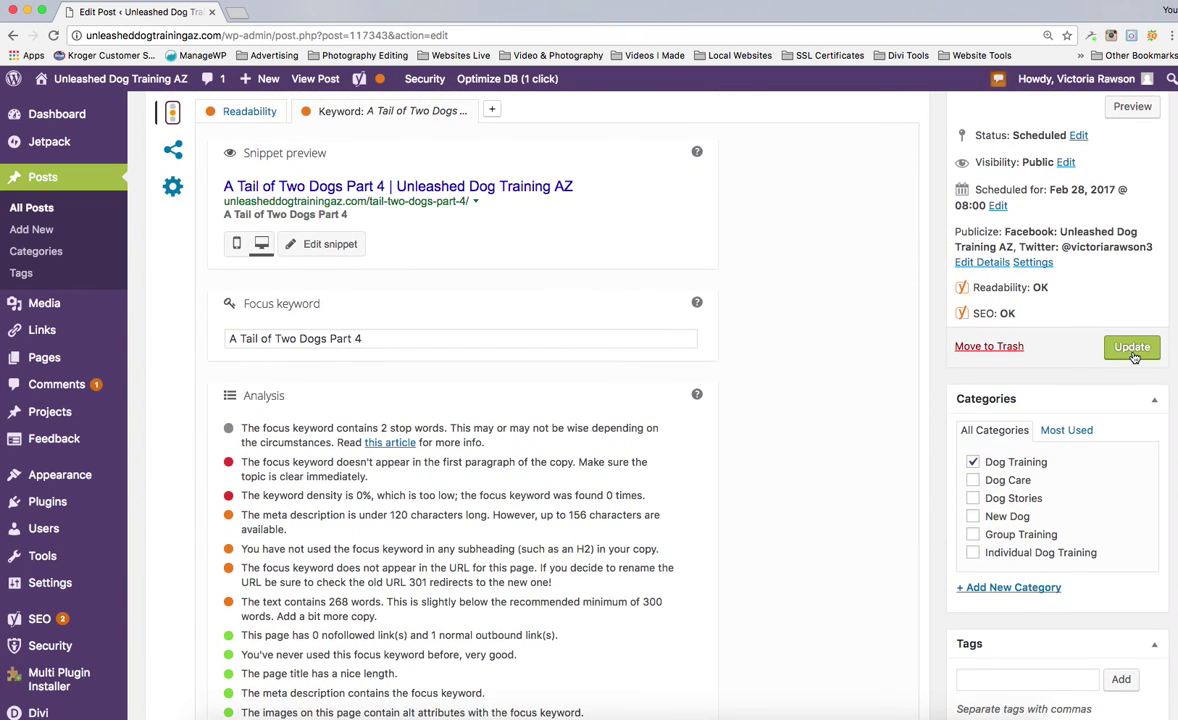
{"action": "left_click", "coordinate": [1136, 350]}
{"action": "scroll", "coordinate": [903, 347], "scroll_direction": "up", "scroll_amount": 2}
{"action": "scroll", "coordinate": [903, 347], "scroll_direction": "up", "scroll_amount": 1}
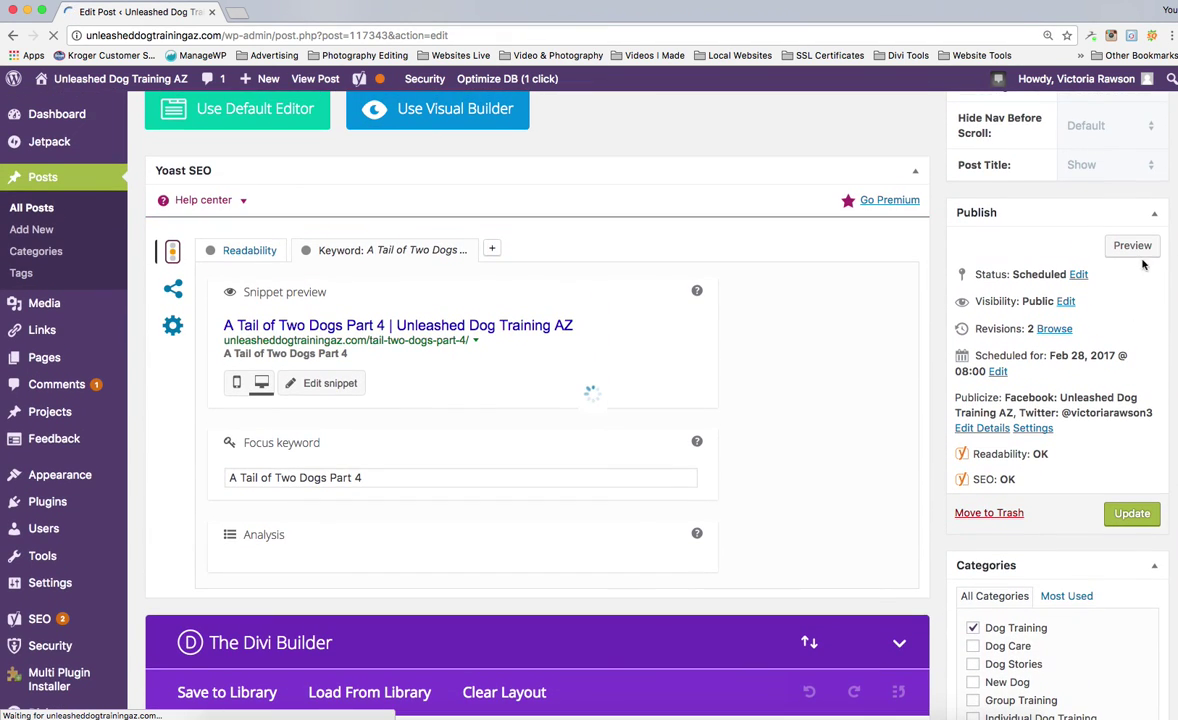
Preview the Part 4 post in a new tab and scroll through it, noting the heading still reads Part 3
{"action": "left_click", "coordinate": [1130, 248]}
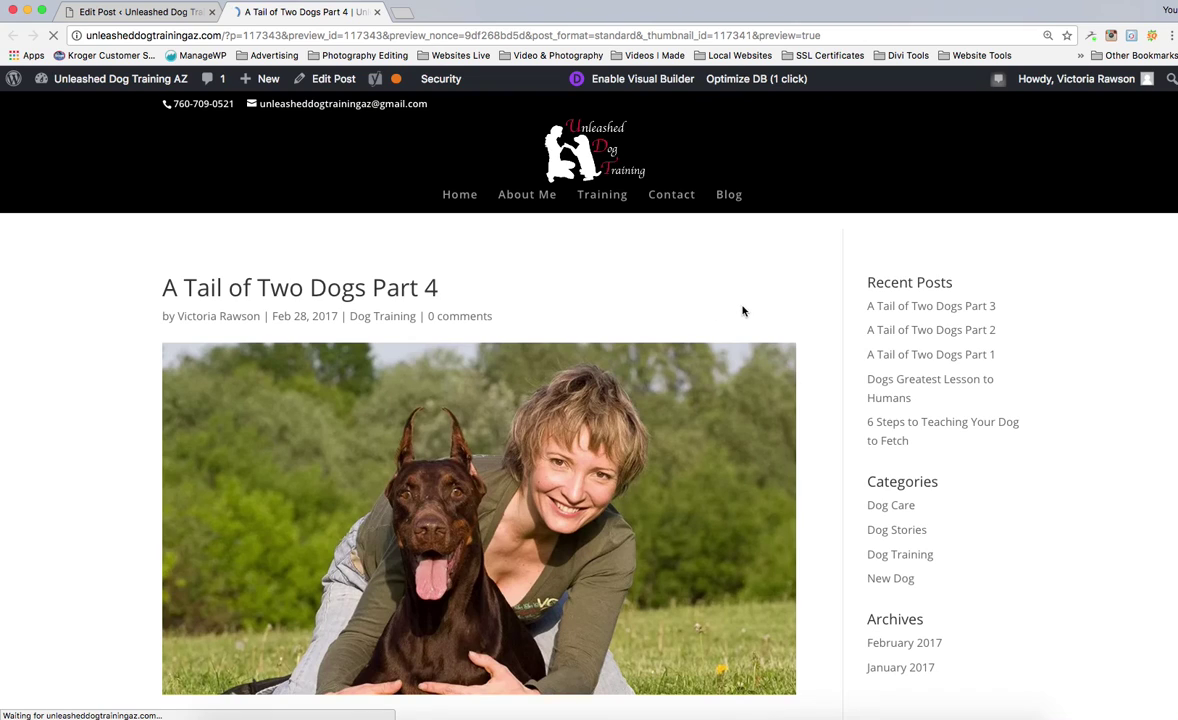
{"action": "scroll", "coordinate": [735, 300], "scroll_direction": "down", "scroll_amount": 1}
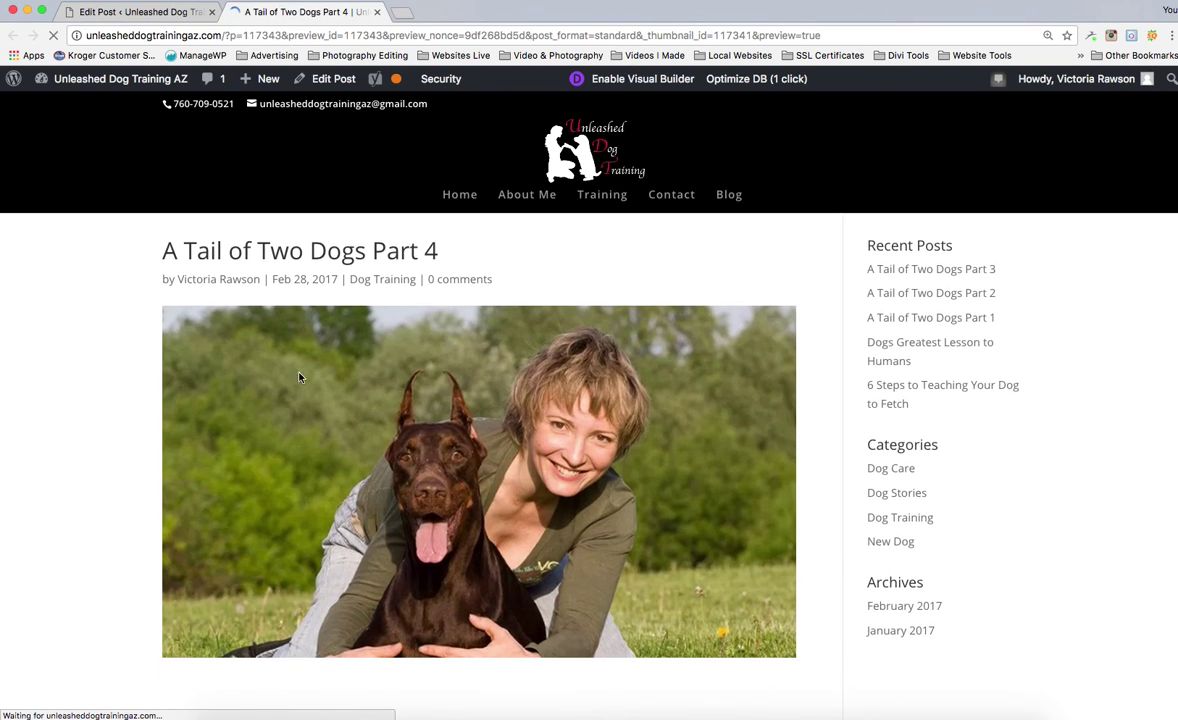
{"action": "scroll", "coordinate": [304, 379], "scroll_direction": "down", "scroll_amount": 1}
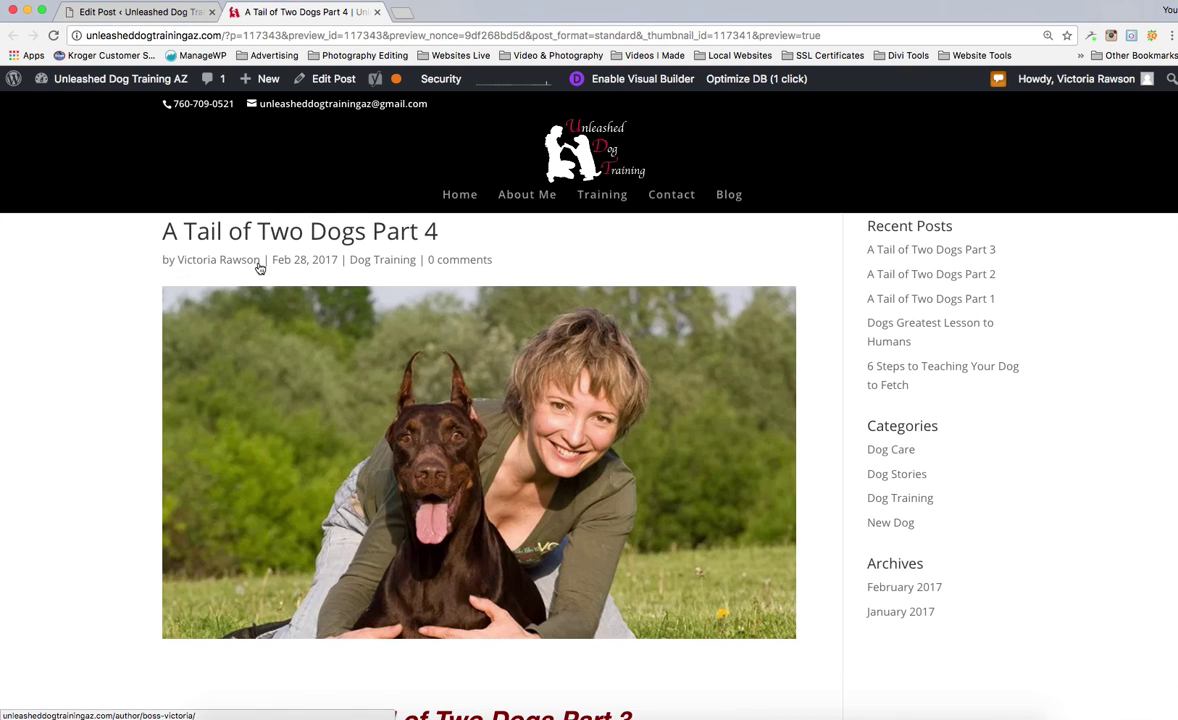
{"action": "scroll", "coordinate": [762, 427], "scroll_direction": "down", "scroll_amount": 1}
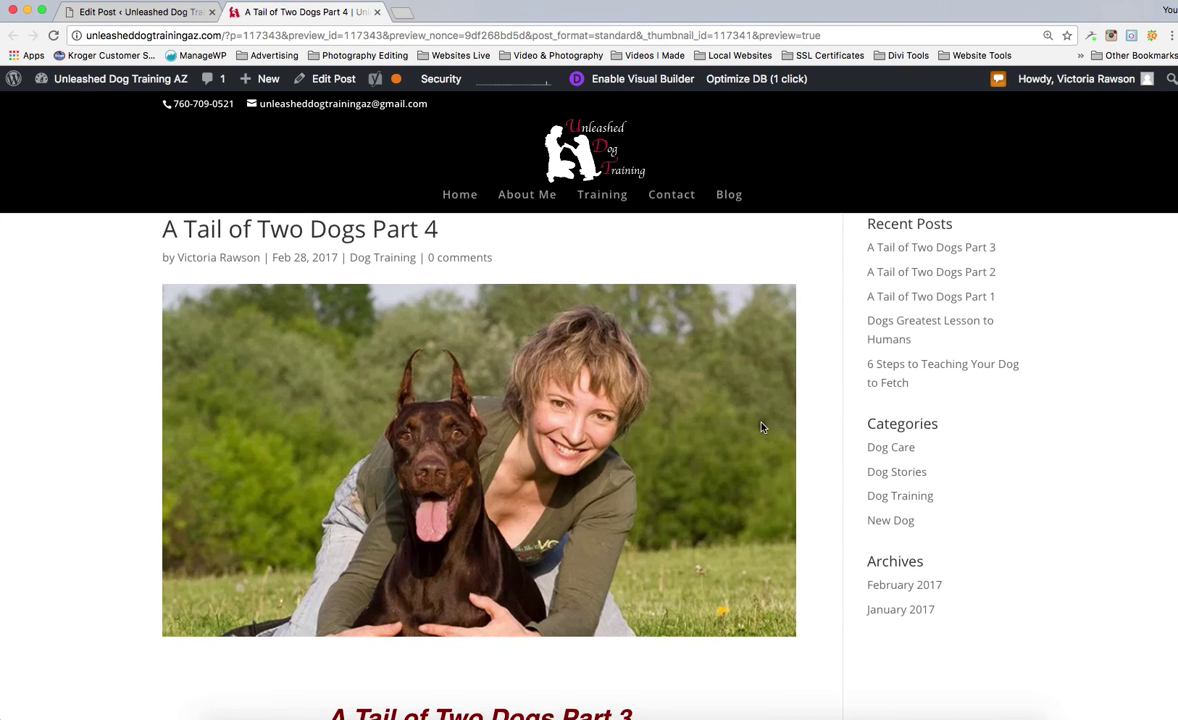
{"action": "scroll", "coordinate": [760, 428], "scroll_direction": "down", "scroll_amount": 5}
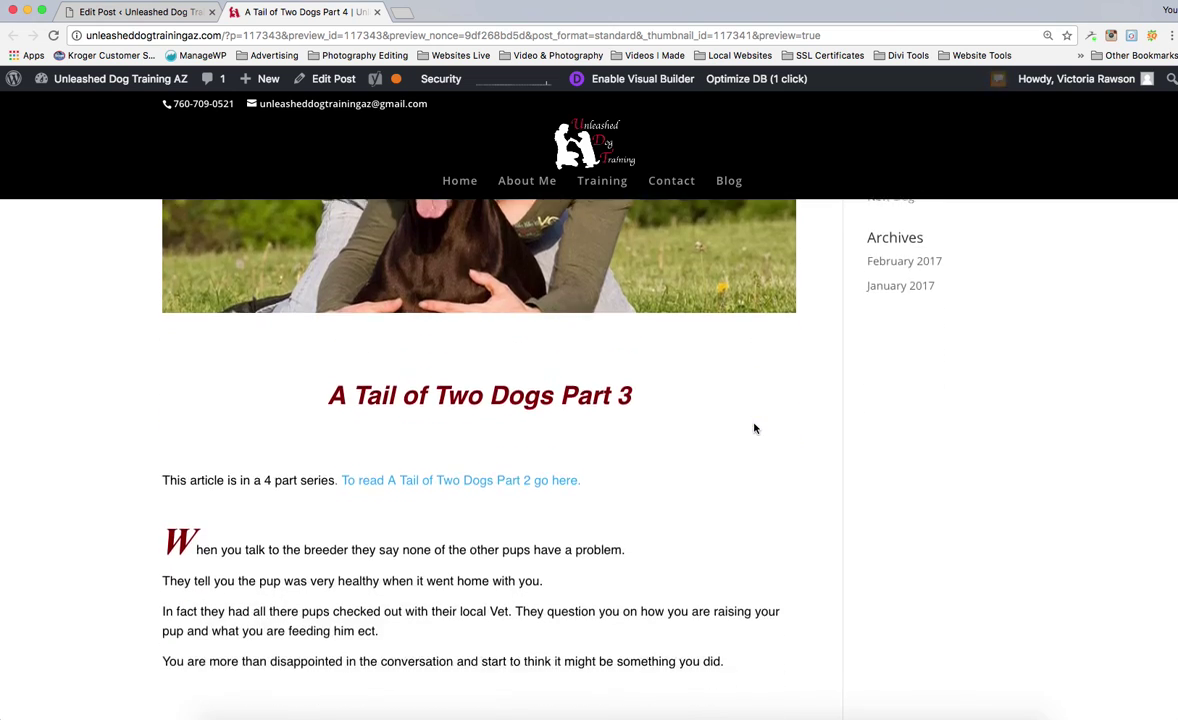
{"action": "scroll", "coordinate": [755, 428], "scroll_direction": "down", "scroll_amount": 2}
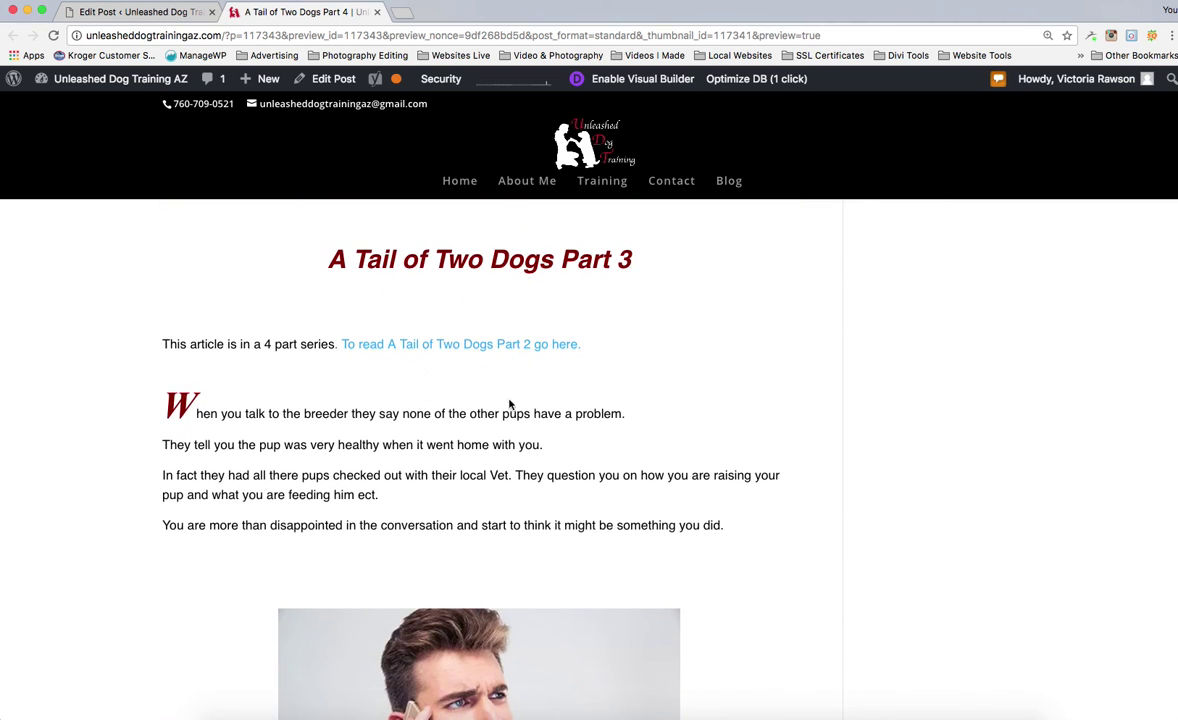
{"action": "scroll", "coordinate": [739, 440], "scroll_direction": "up", "scroll_amount": 7}
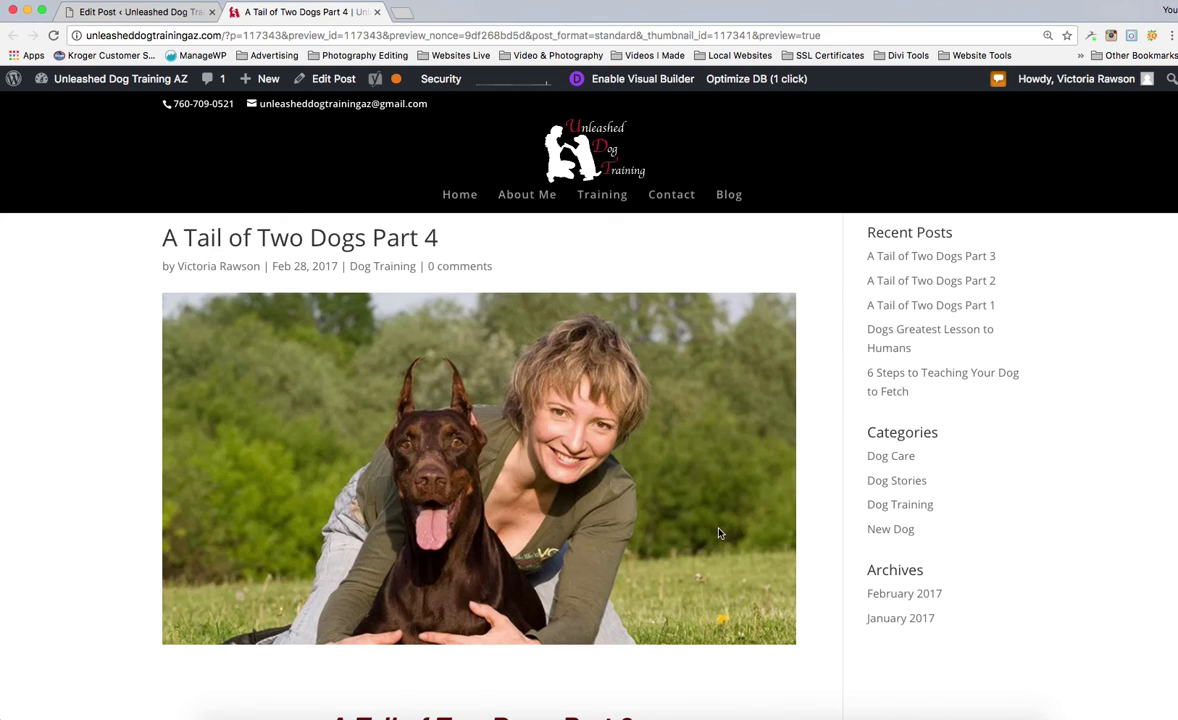
{"action": "scroll", "coordinate": [718, 534], "scroll_direction": "down", "scroll_amount": 3}
{"action": "scroll", "coordinate": [718, 534], "scroll_direction": "down", "scroll_amount": 1}
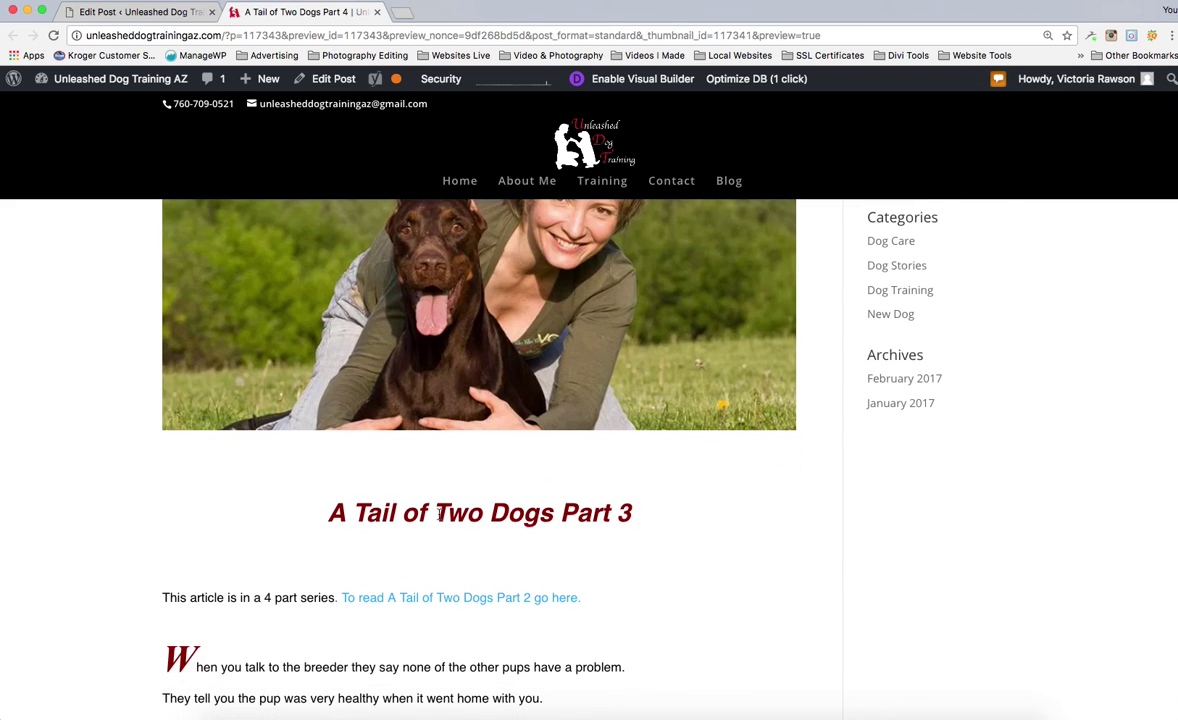
Close the preview tab and scroll the Edit Post page down toward the Divi modules
{"action": "left_click", "coordinate": [377, 12]}
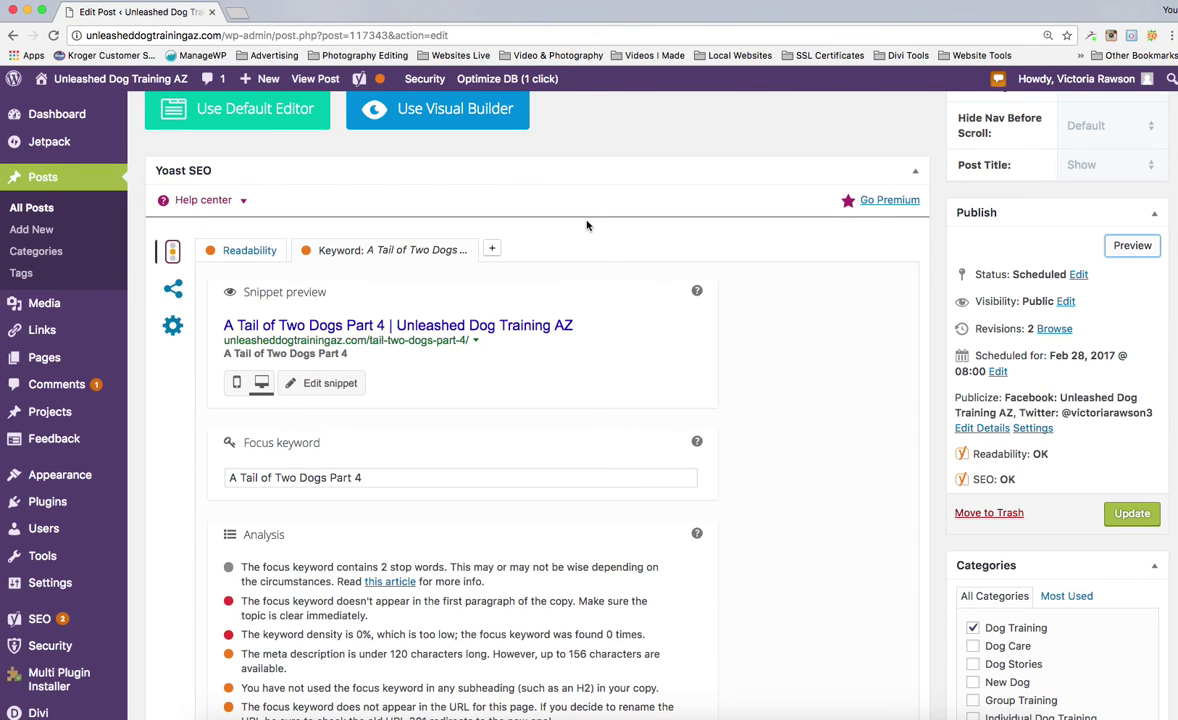
{"action": "scroll", "coordinate": [587, 225], "scroll_direction": "down", "scroll_amount": 10}
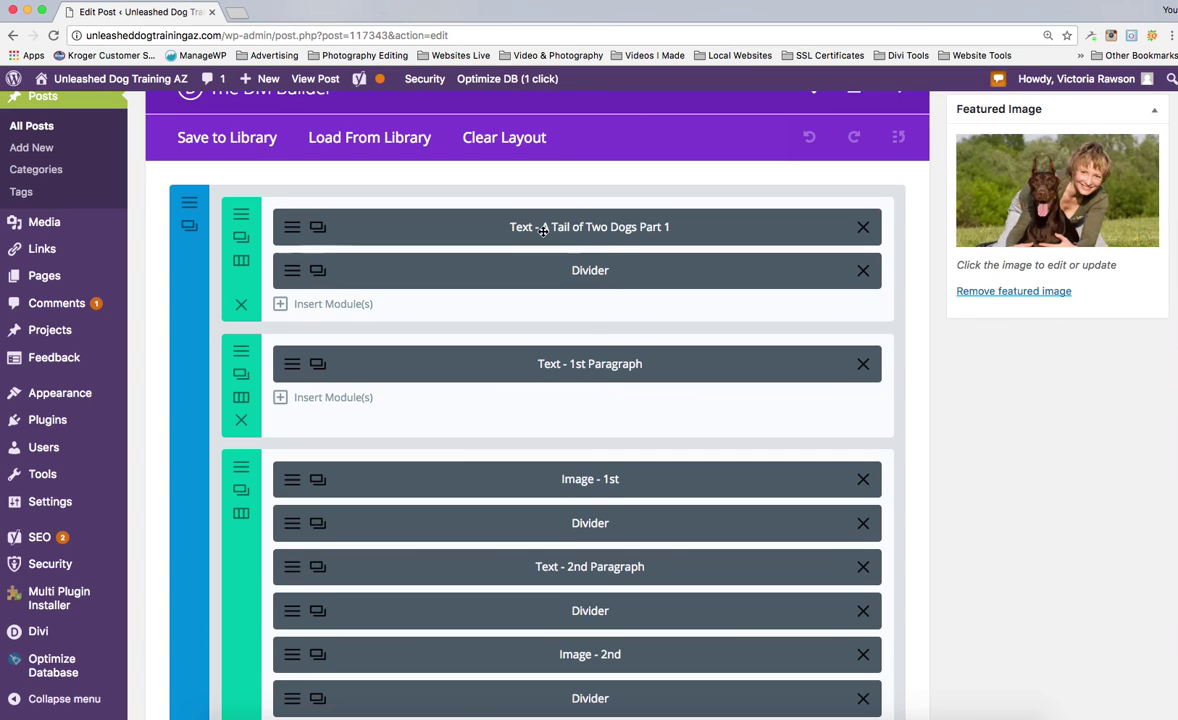
Change the title module heading and admin label to 'A Tail of Two Dogs Part 4' and save
{"action": "left_click", "coordinate": [302, 236]}
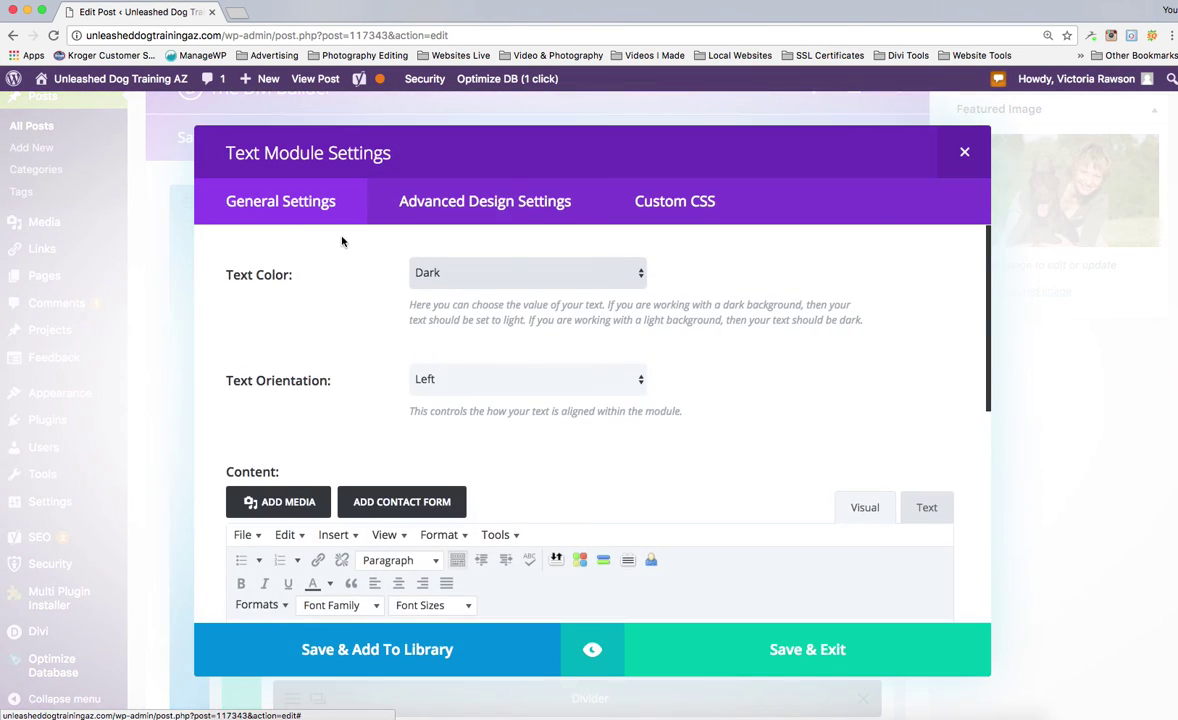
{"action": "scroll", "coordinate": [760, 289], "scroll_direction": "down", "scroll_amount": 5}
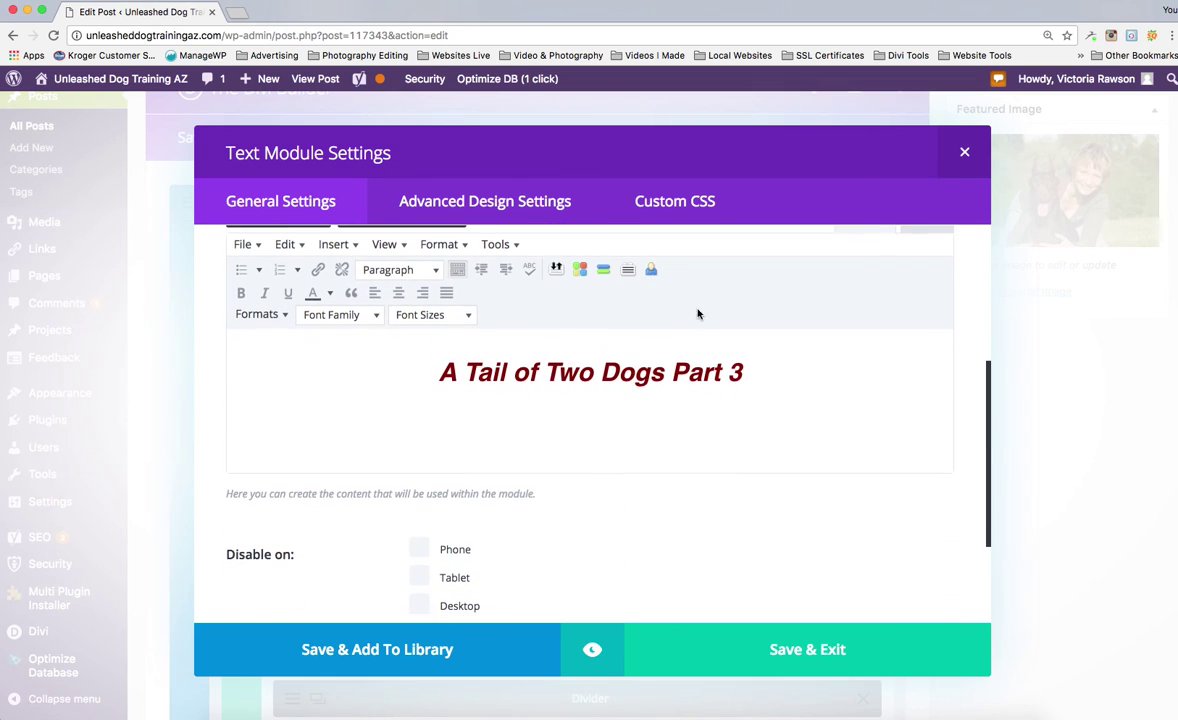
{"action": "scroll", "coordinate": [523, 415], "scroll_direction": "up", "scroll_amount": 3}
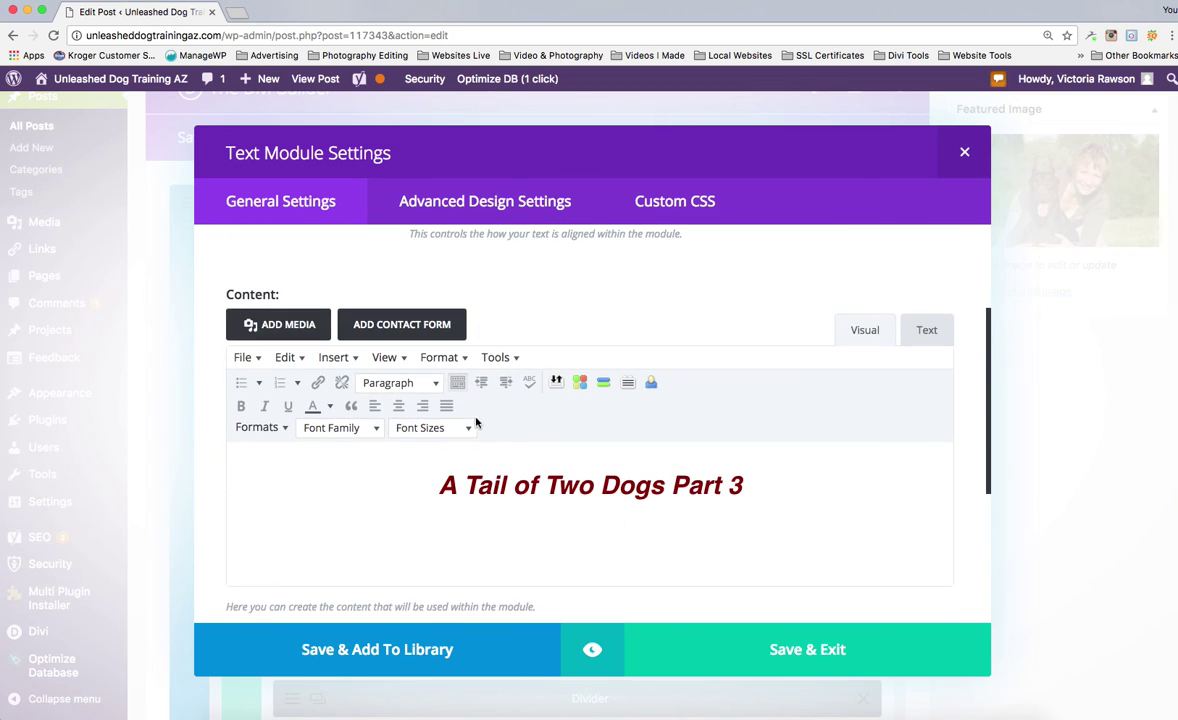
{"action": "left_click", "coordinate": [743, 484]}
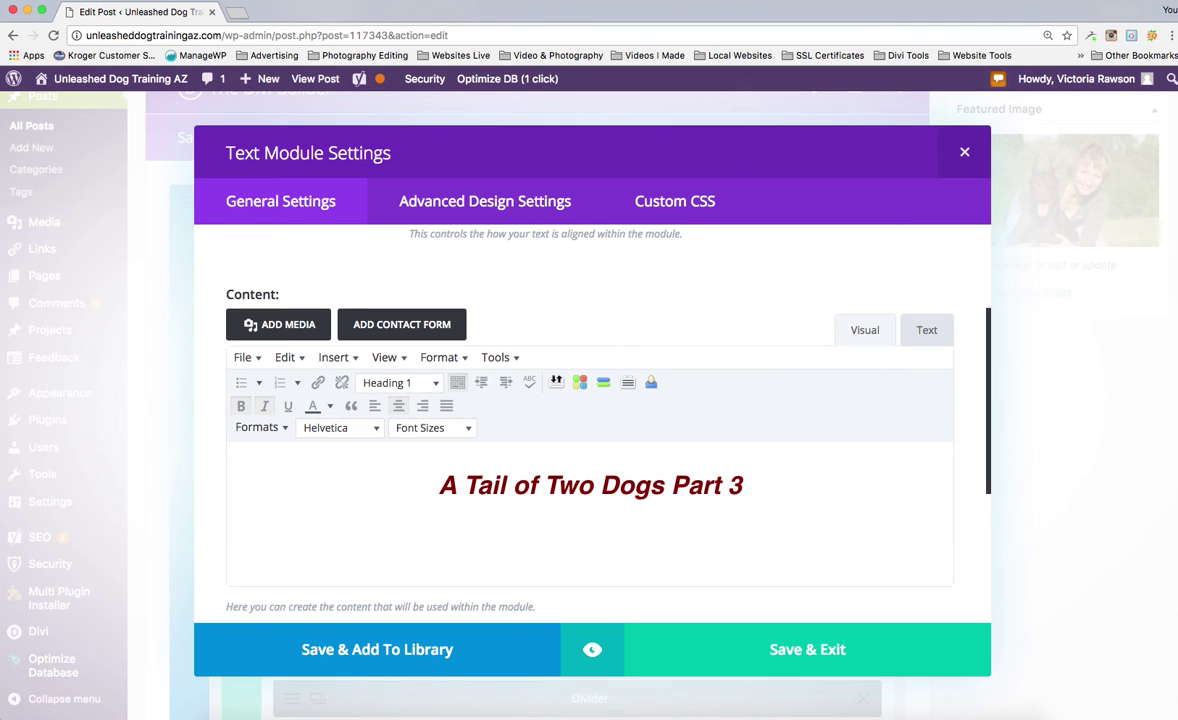
{"action": "key", "text": "BackSpace"}
{"action": "type", "text": "4"}
{"action": "scroll", "coordinate": [783, 467], "scroll_direction": "down", "scroll_amount": 5}
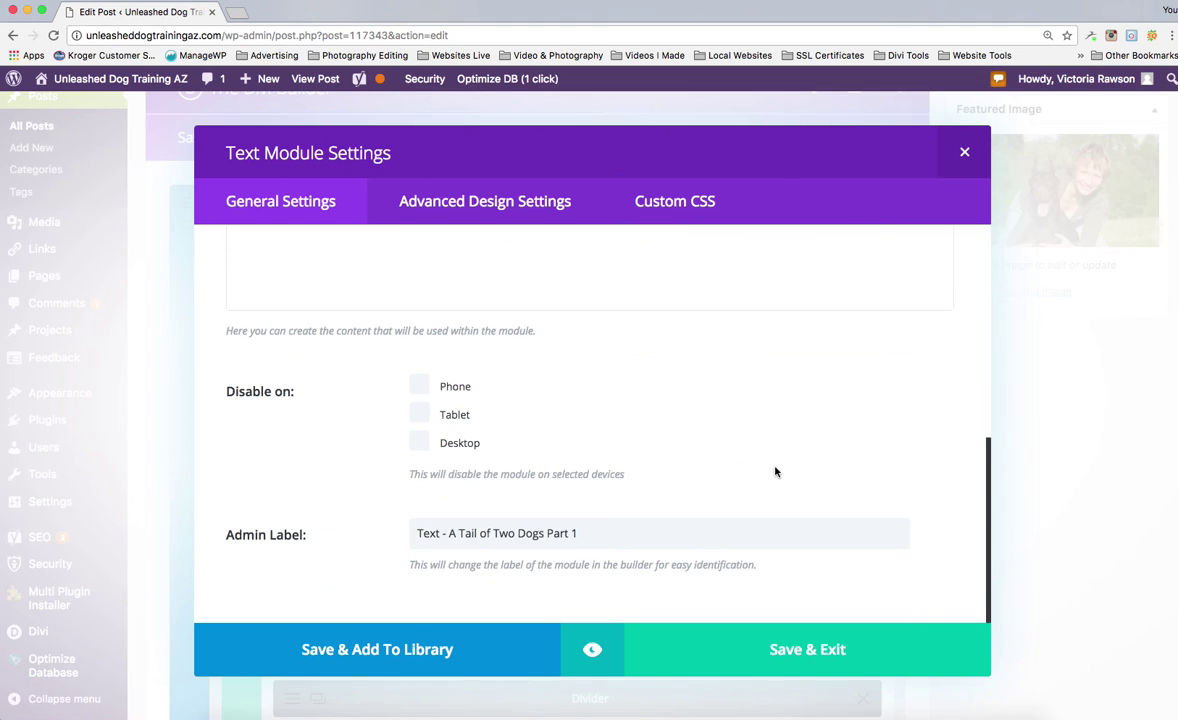
{"action": "left_click", "coordinate": [580, 533]}
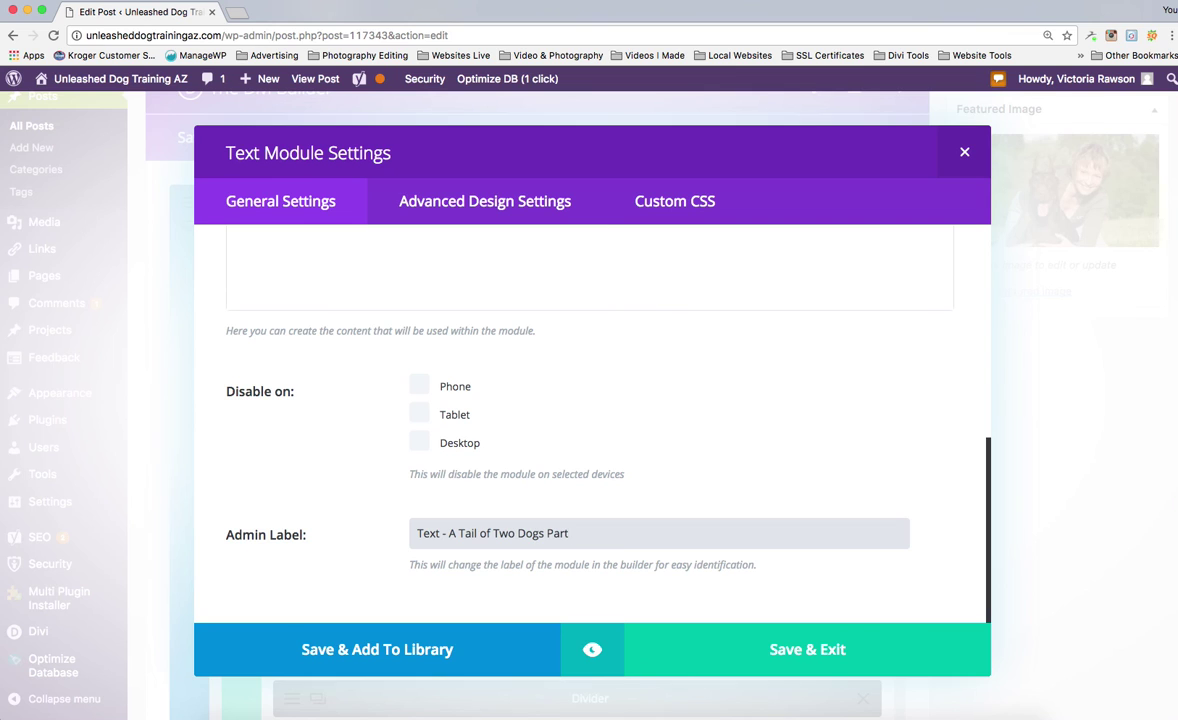
{"action": "left_click", "coordinate": [808, 655]}
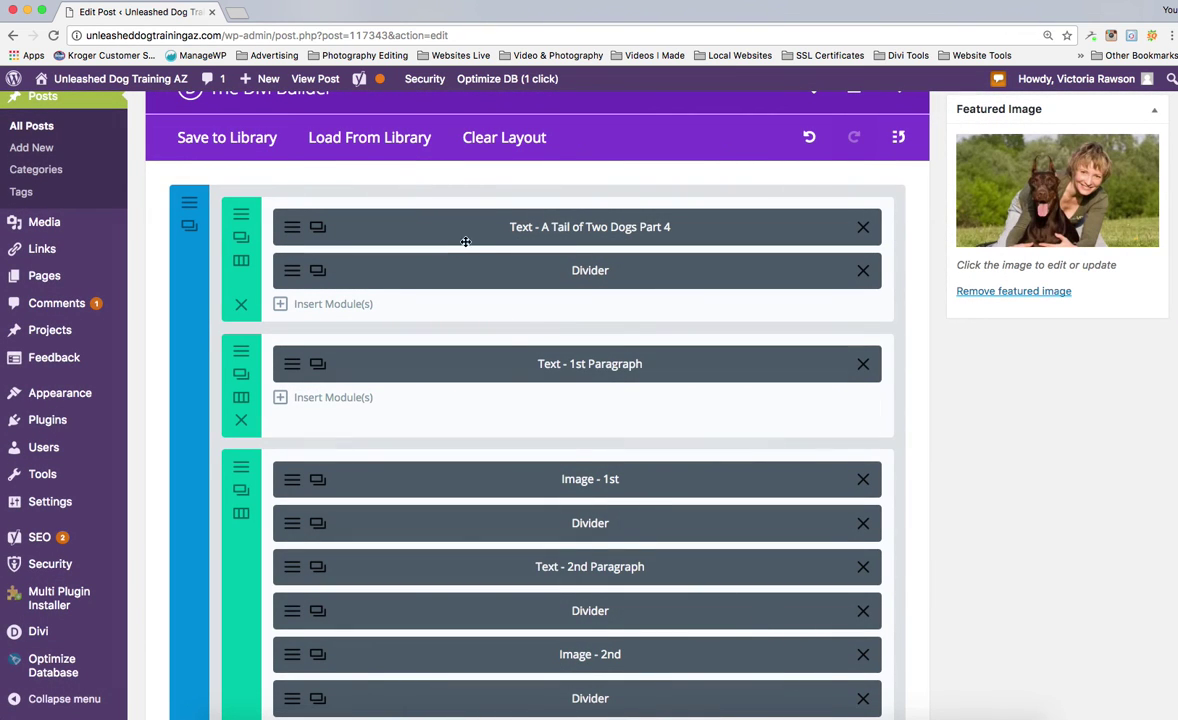
Bring the Word document 'A Tail of Two Dogs Part 4' to the front with Cmd+Tab
{"action": "scroll", "coordinate": [560, 240], "scroll_direction": "up", "scroll_amount": 1}
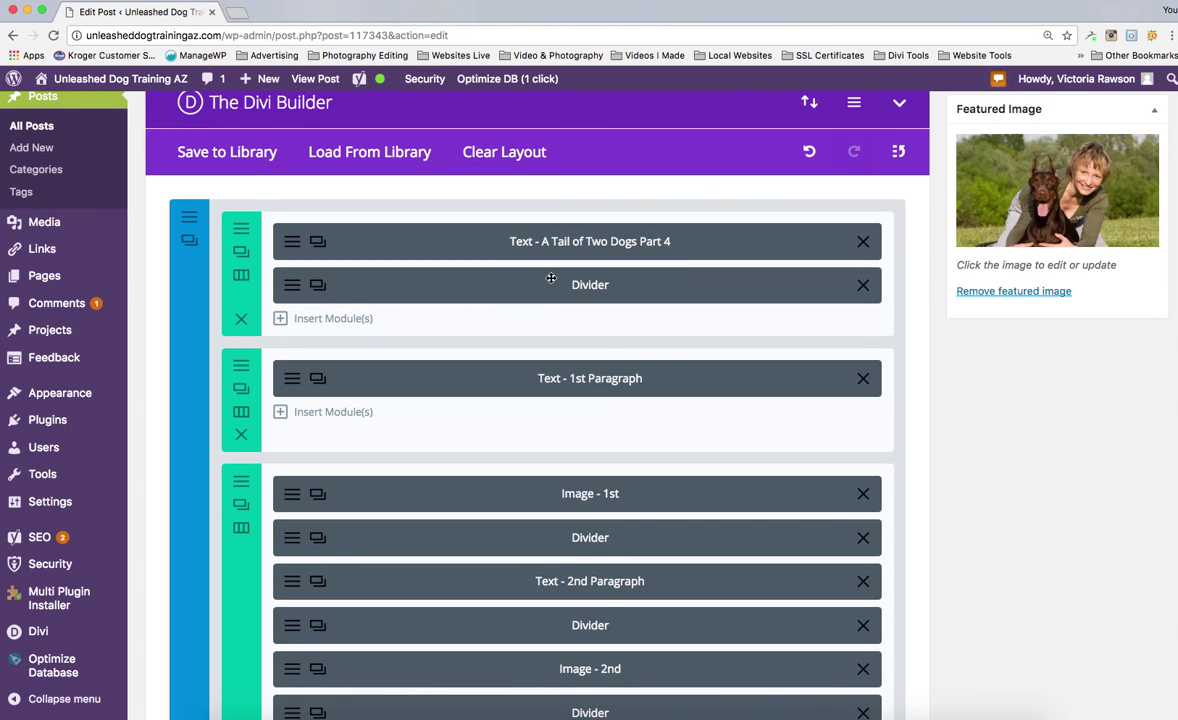
{"action": "scroll", "coordinate": [350, 333], "scroll_direction": "up", "scroll_amount": 1}
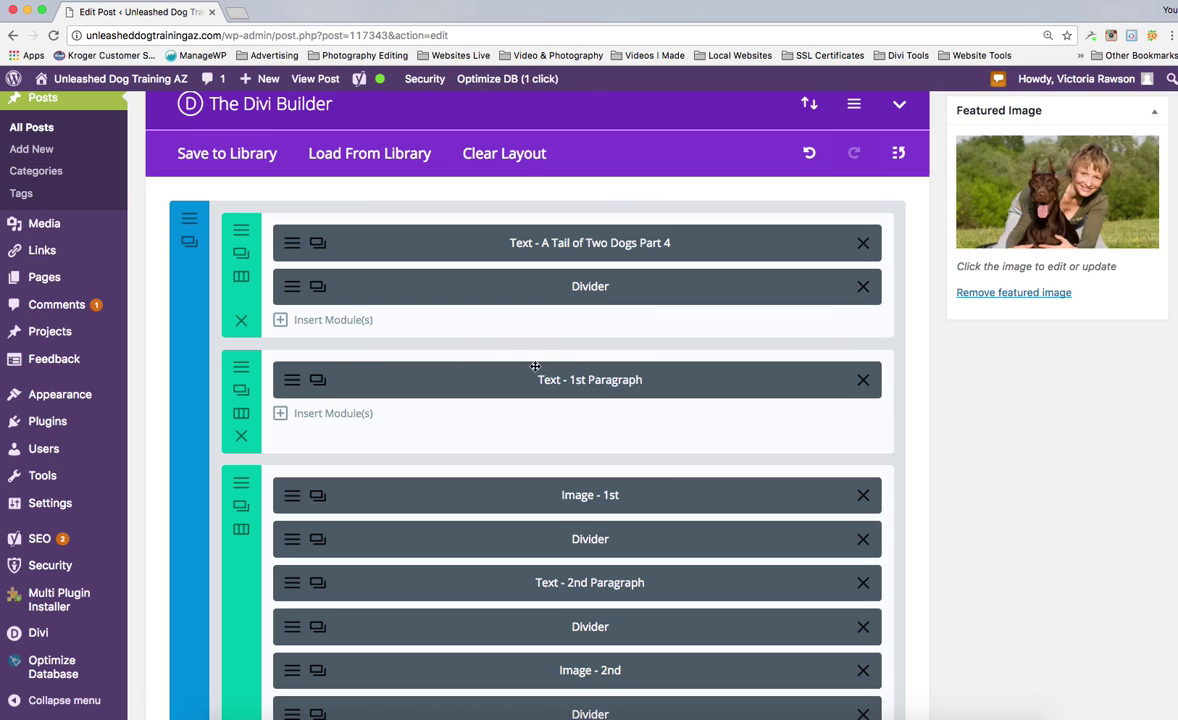
{"action": "key", "text": "super+Tab"}
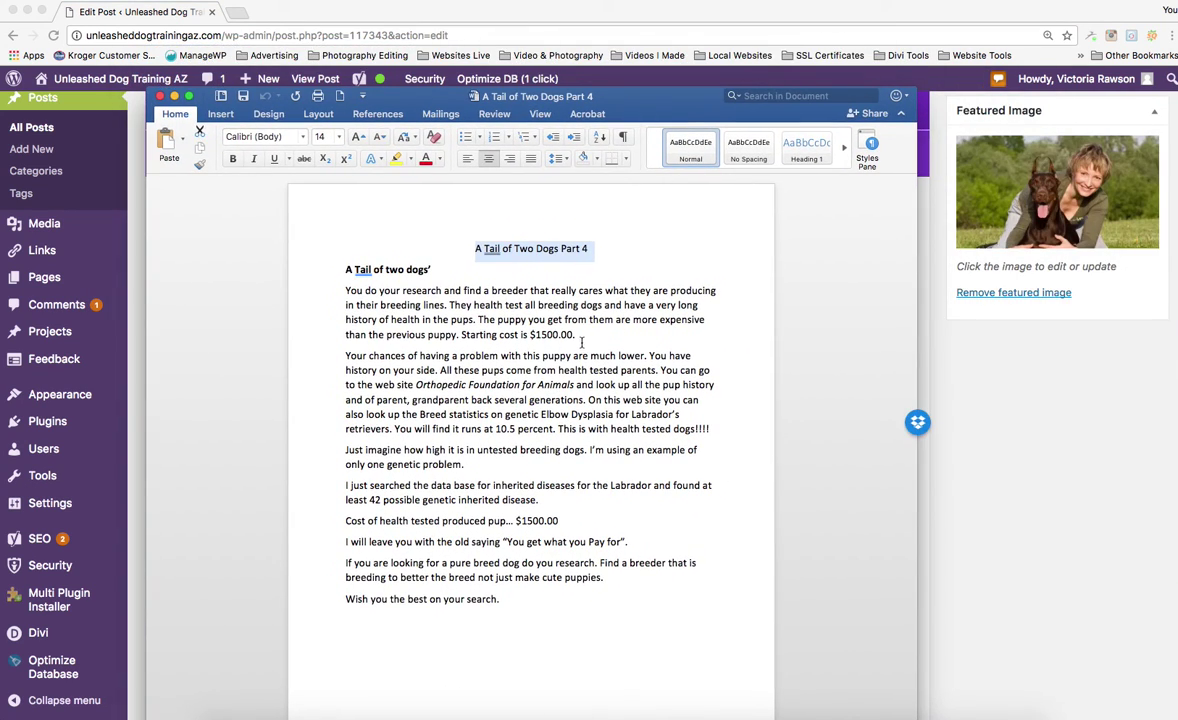
In Word, select the opening paragraph ending '$1500.00.' up through the 'A Tail of two dogs' heading
{"action": "left_click", "coordinate": [587, 335]}
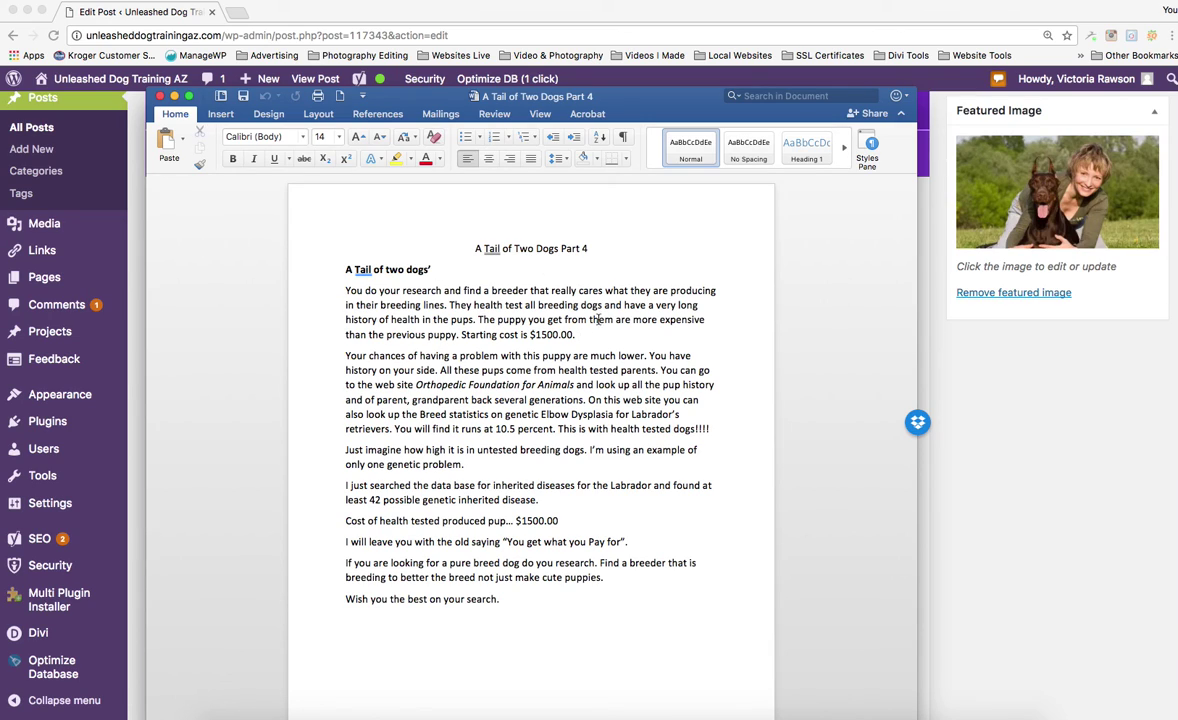
{"action": "left_click_drag", "start_coordinate": [577, 334], "coordinate": [347, 270]}
{"action": "key", "text": "super+c"}
{"action": "double_click", "coordinate": [405, 92]}
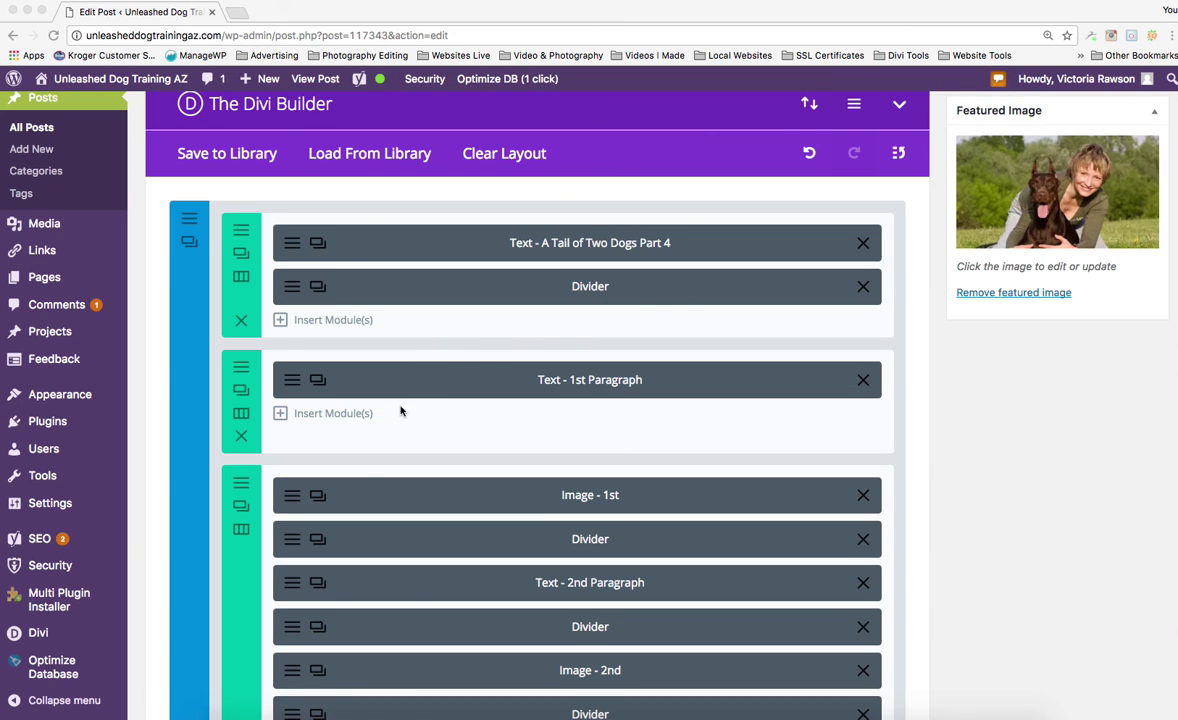
Open the Text - 1st Paragraph module and delete all of its old article text
{"action": "left_click", "coordinate": [294, 385]}
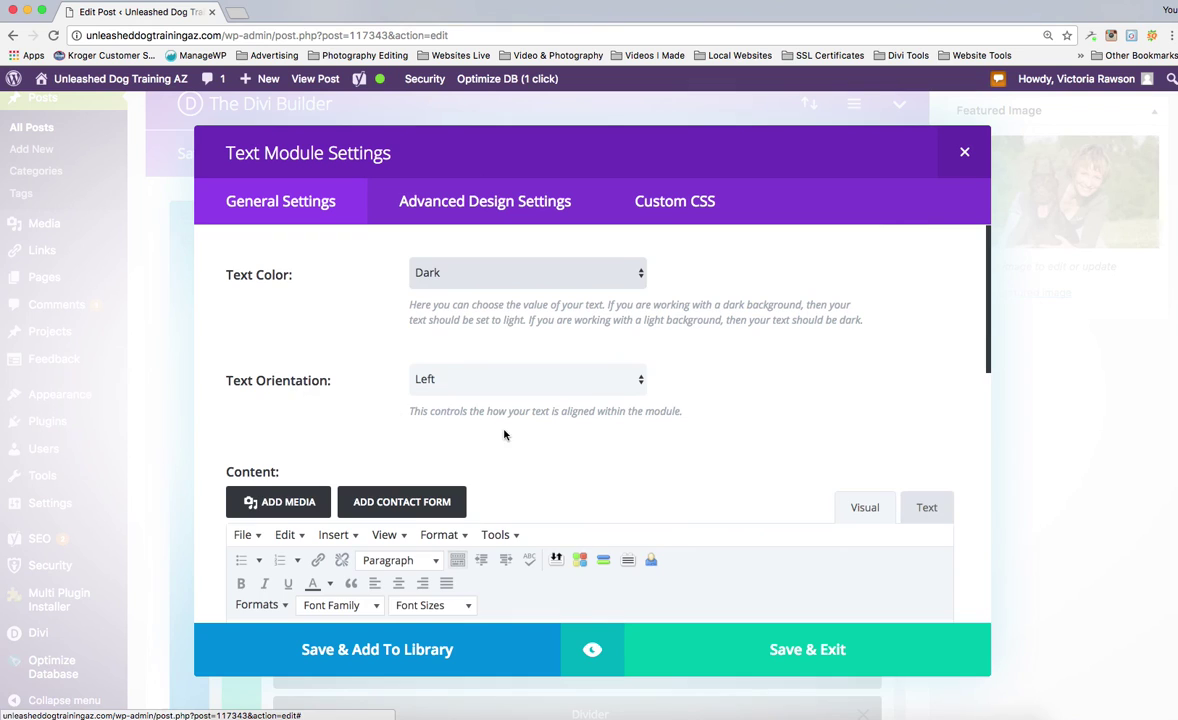
{"action": "scroll", "coordinate": [504, 434], "scroll_direction": "down", "scroll_amount": 10}
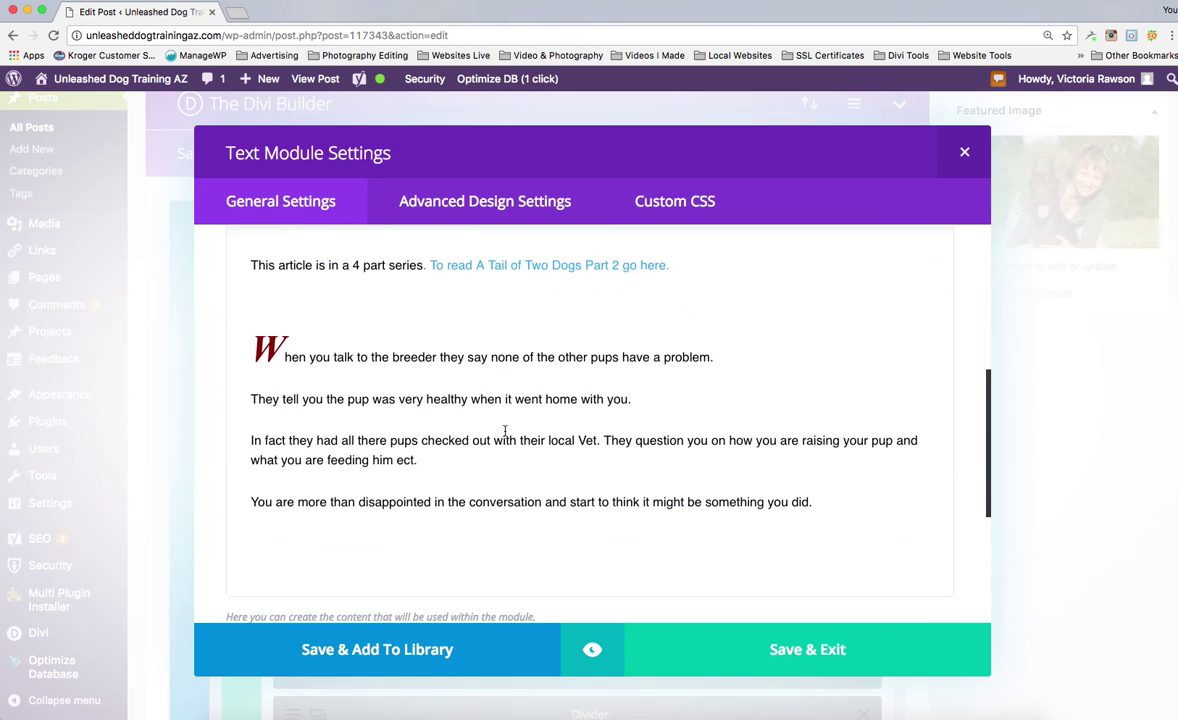
{"action": "scroll", "coordinate": [504, 431], "scroll_direction": "up", "scroll_amount": 2}
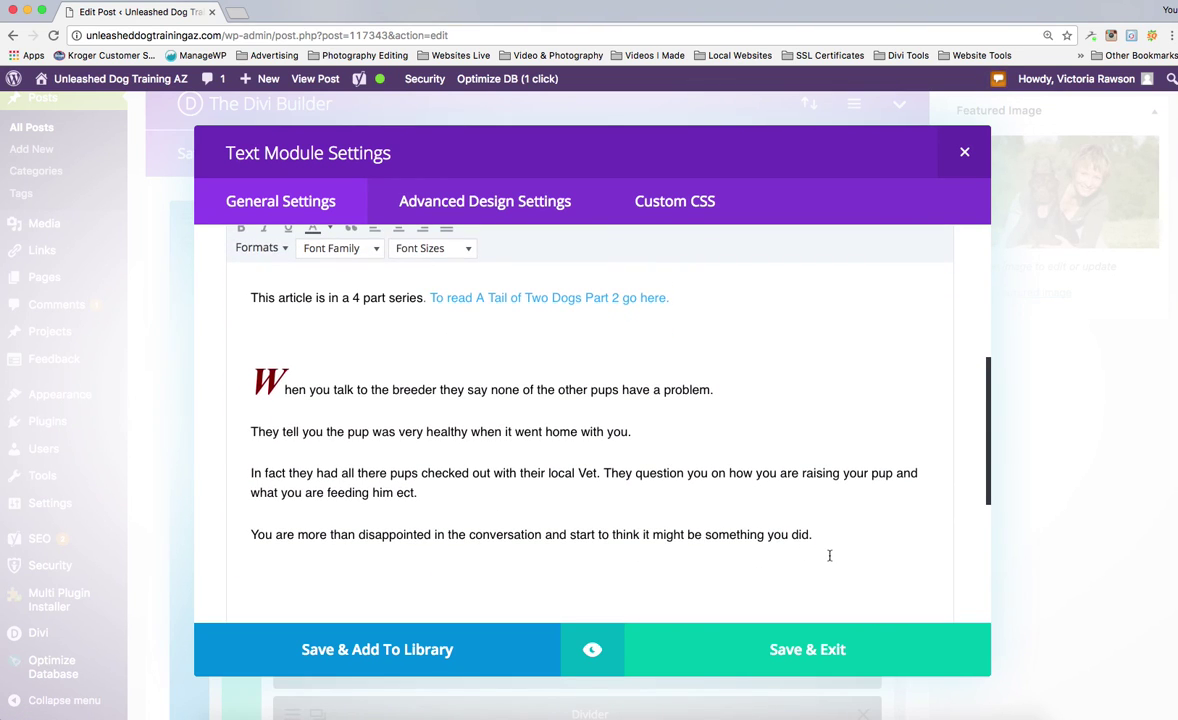
{"action": "left_click_drag", "start_coordinate": [838, 539], "coordinate": [247, 288]}
{"action": "key", "text": "BackSpace"}
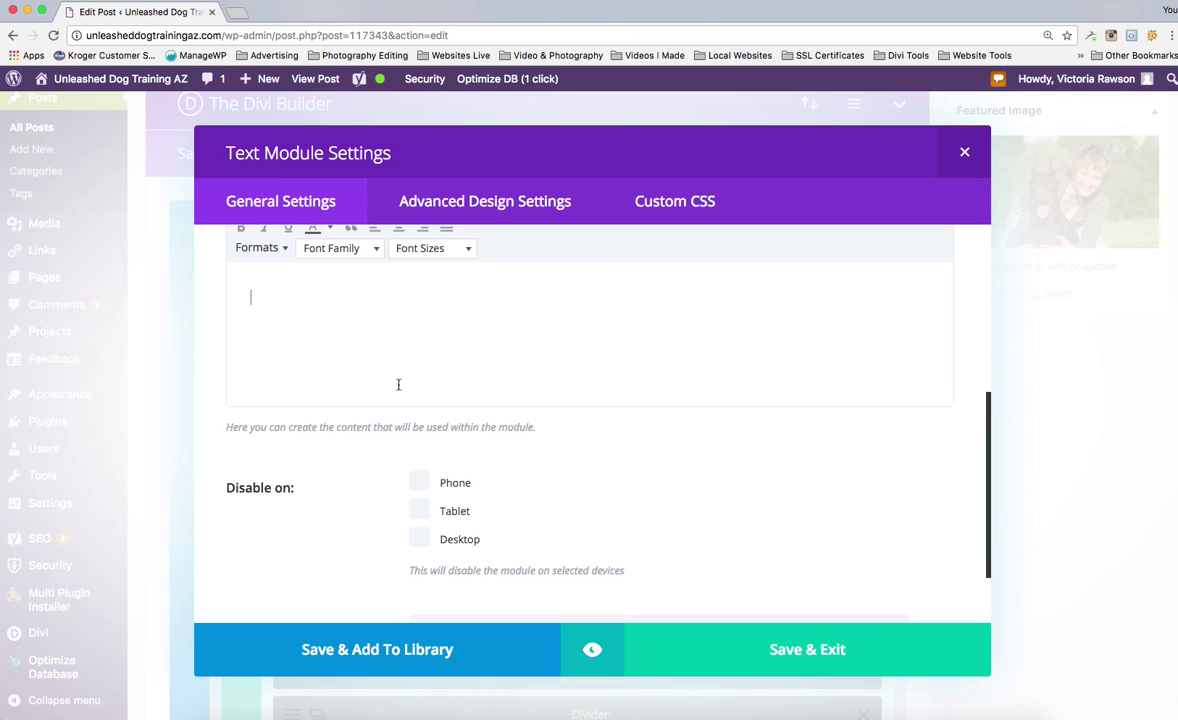
{"action": "right_click", "coordinate": [299, 306]}
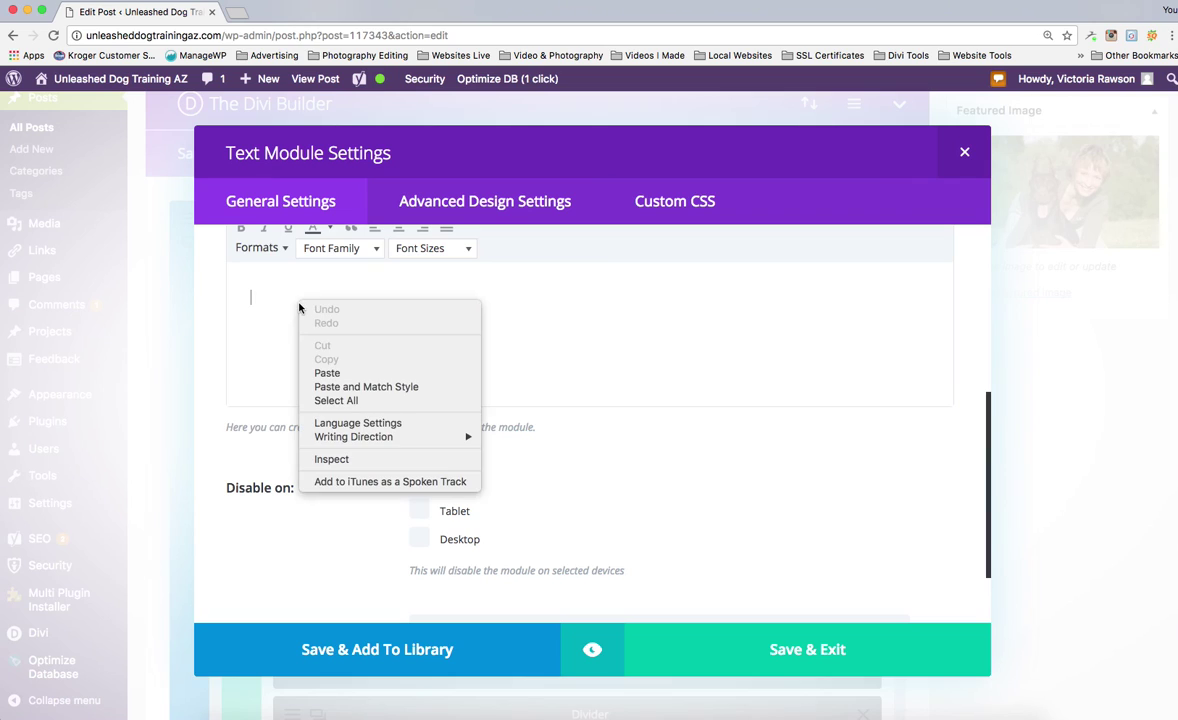
Paste the copied Word text and format it as black 16px Helvetica
{"action": "left_click", "coordinate": [327, 374]}
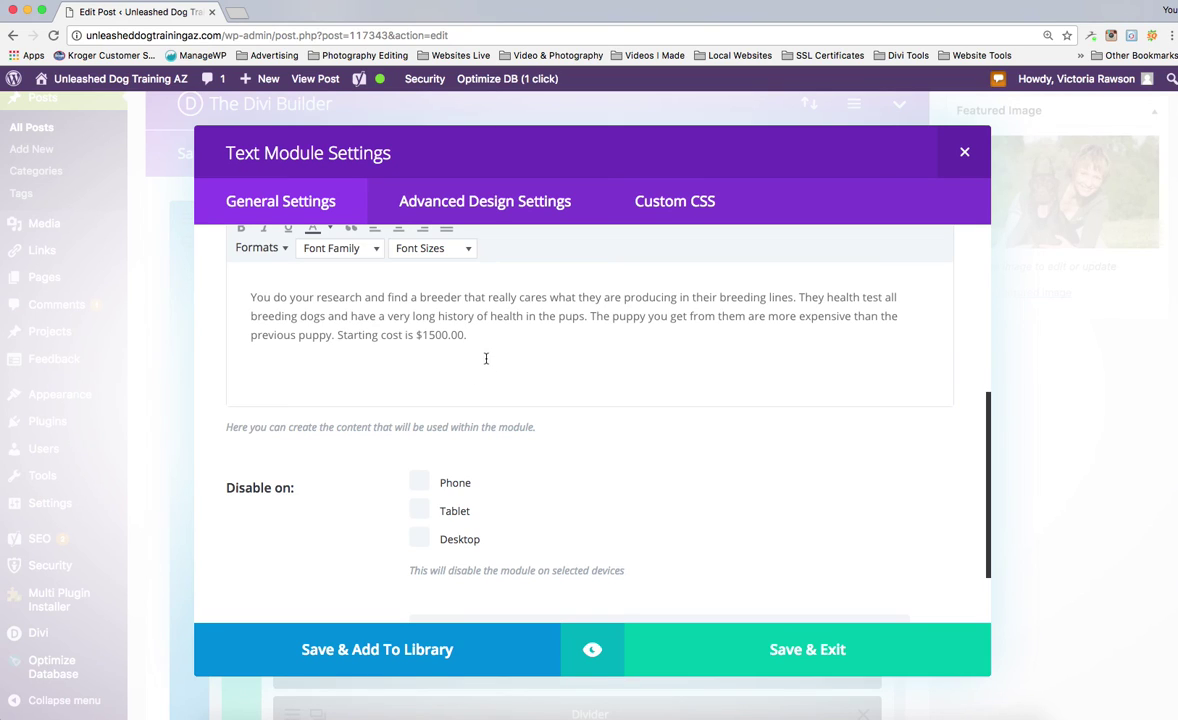
{"action": "left_click_drag", "start_coordinate": [477, 335], "coordinate": [247, 297]}
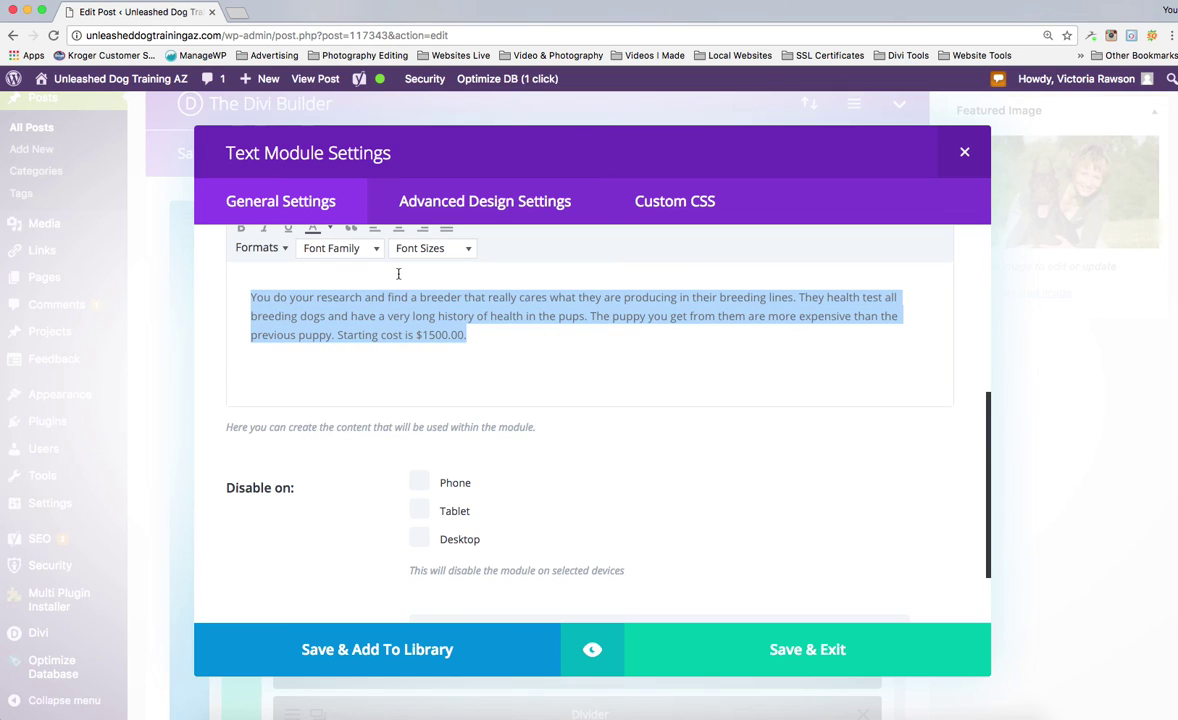
{"action": "left_click", "coordinate": [376, 250]}
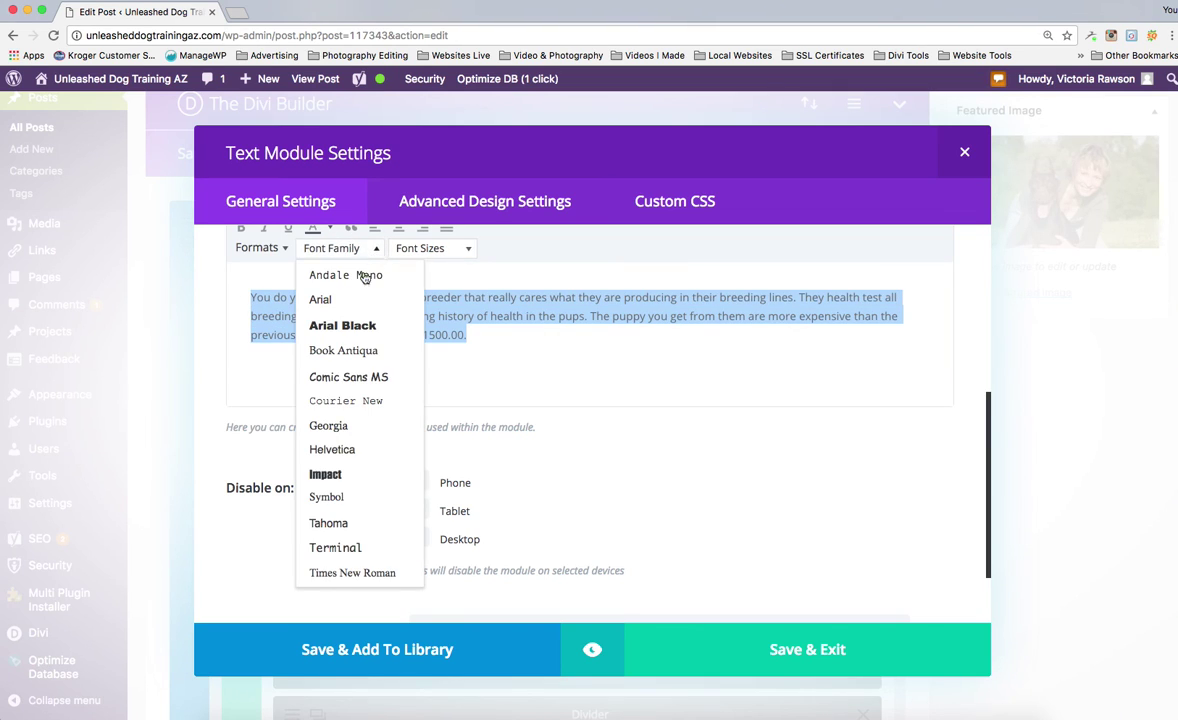
{"action": "left_click", "coordinate": [347, 450]}
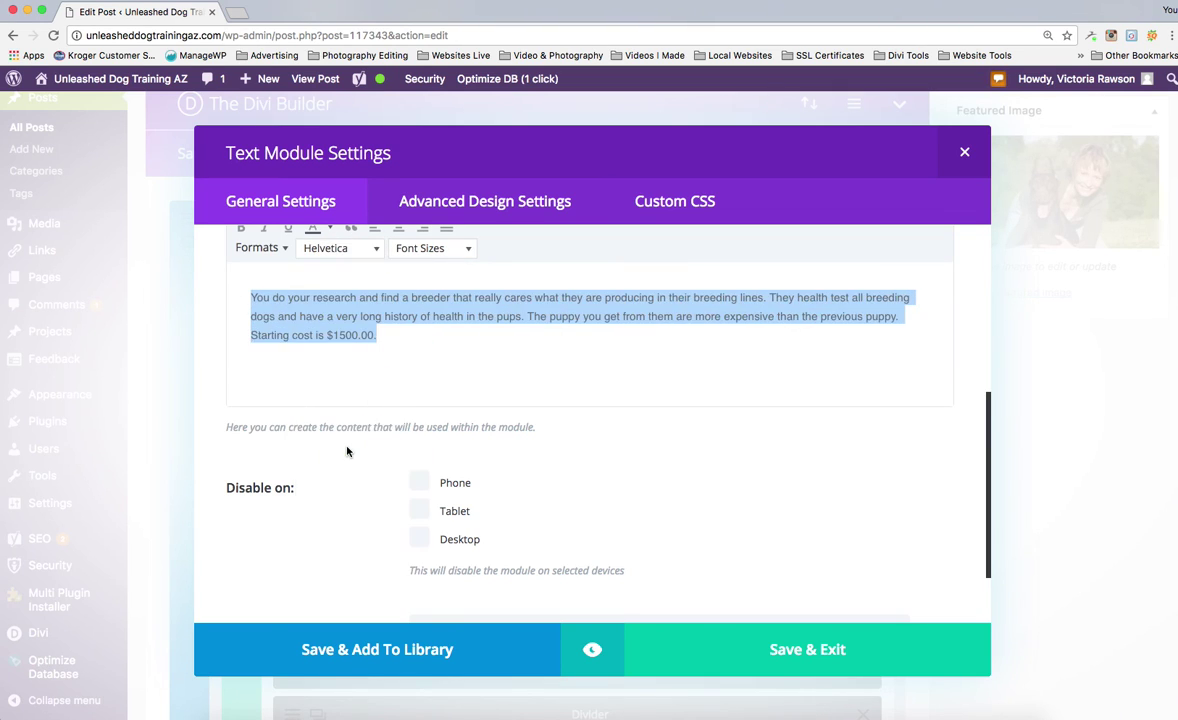
{"action": "left_click", "coordinate": [467, 250]}
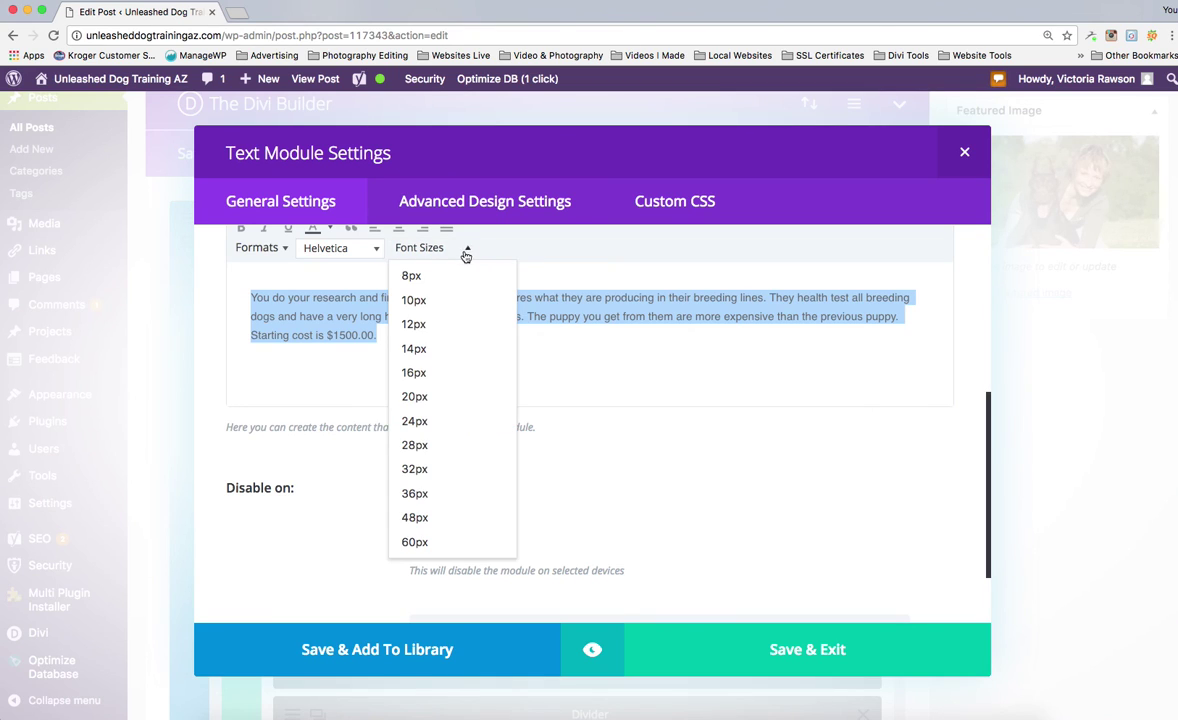
{"action": "left_click", "coordinate": [418, 371]}
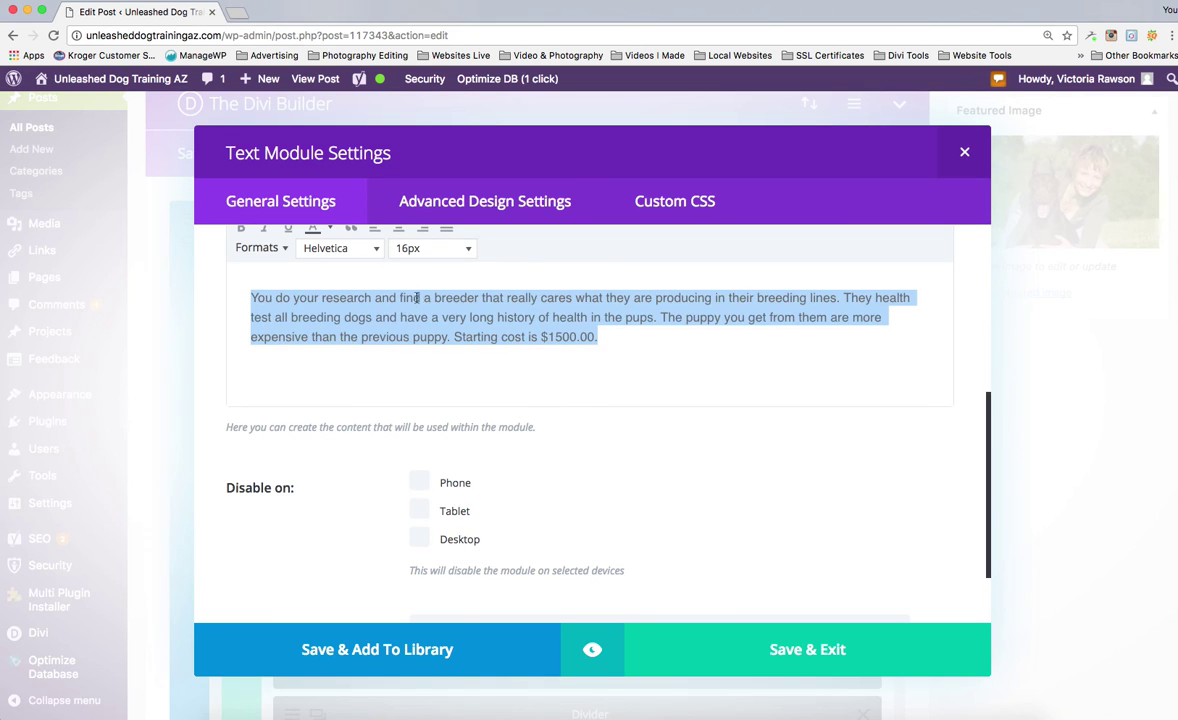
{"action": "scroll", "coordinate": [400, 290], "scroll_direction": "up", "scroll_amount": 2}
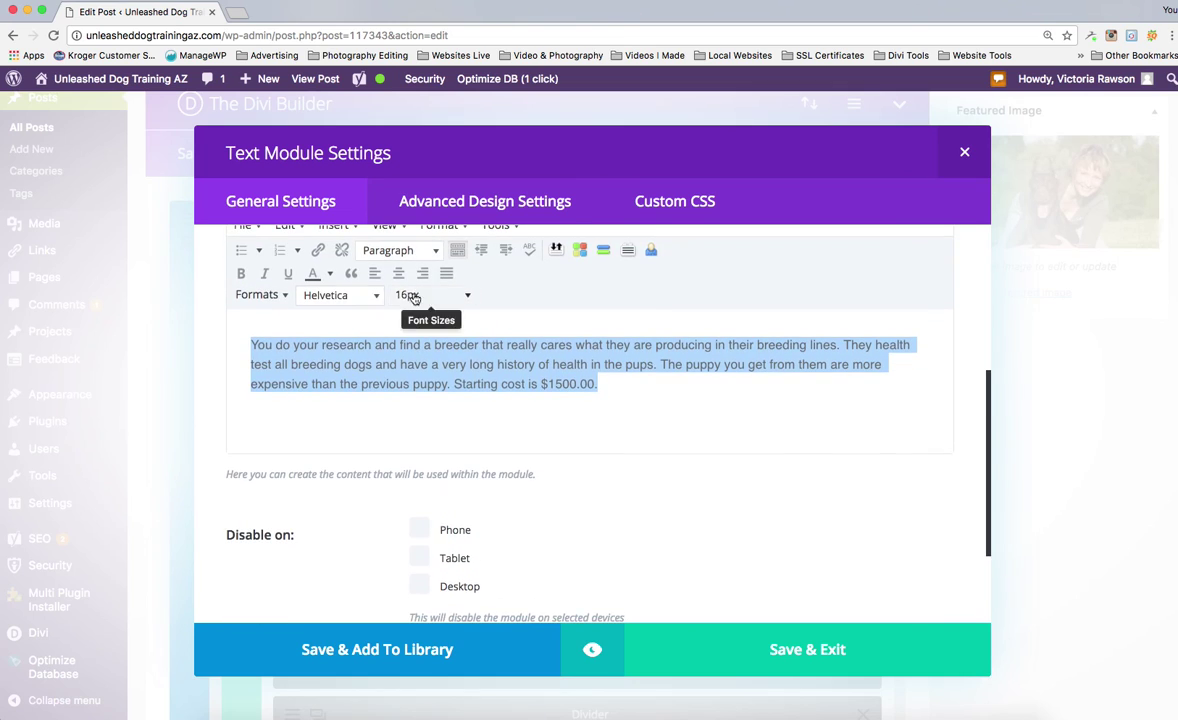
{"action": "left_click", "coordinate": [332, 276]}
{"action": "left_click", "coordinate": [313, 296]}
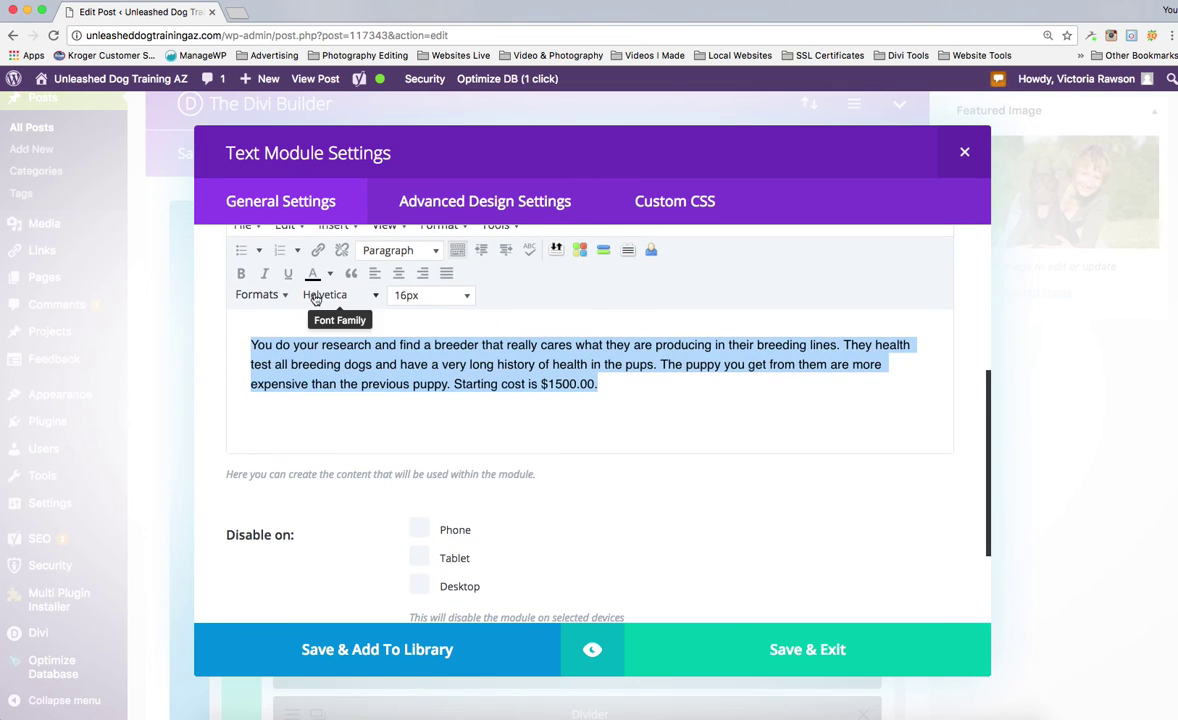
{"action": "left_click", "coordinate": [600, 425]}
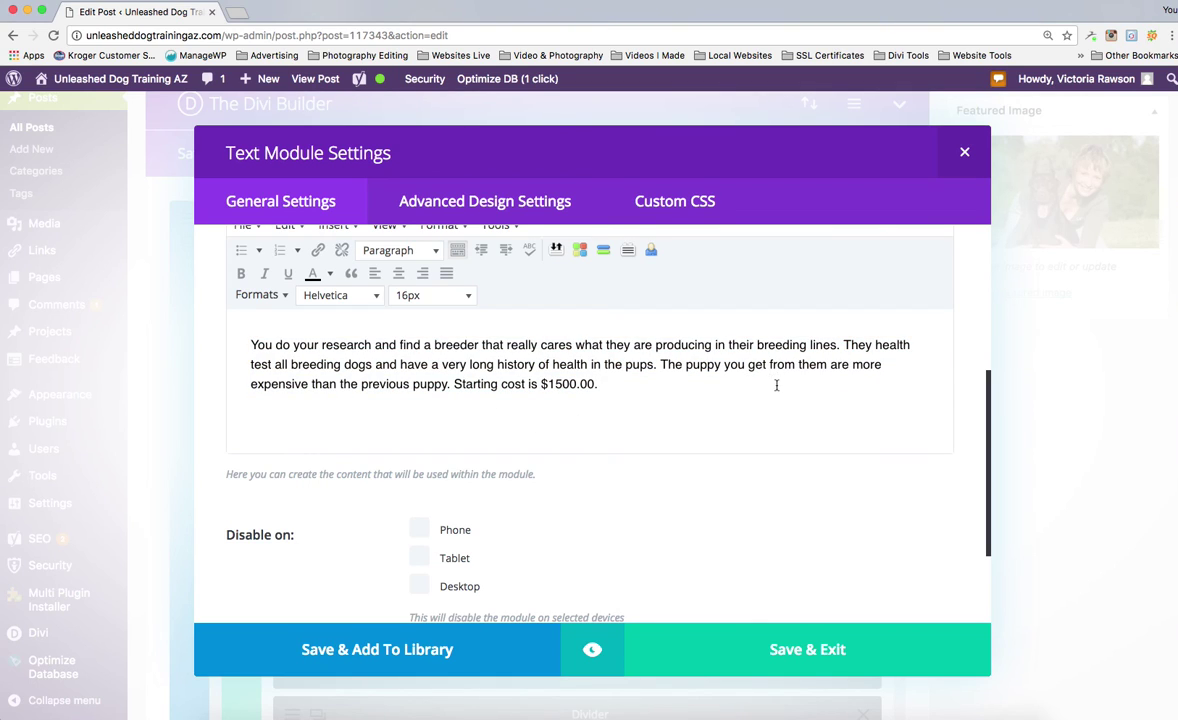
Split the text into three paragraphs, starting new ones at 'They' and 'The puppy'
{"action": "double_click", "coordinate": [855, 344]}
{"action": "left_click", "coordinate": [844, 344]}
{"action": "key", "text": "Return"}
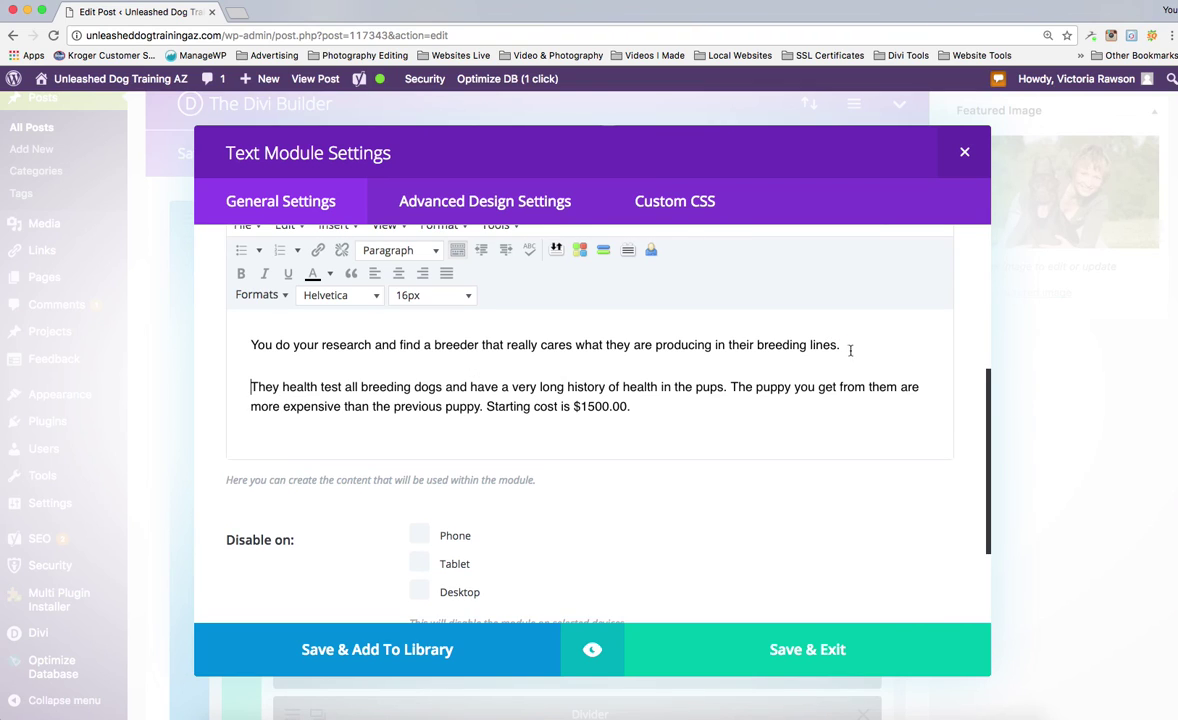
{"action": "left_click", "coordinate": [731, 386]}
{"action": "key", "text": "Return"}
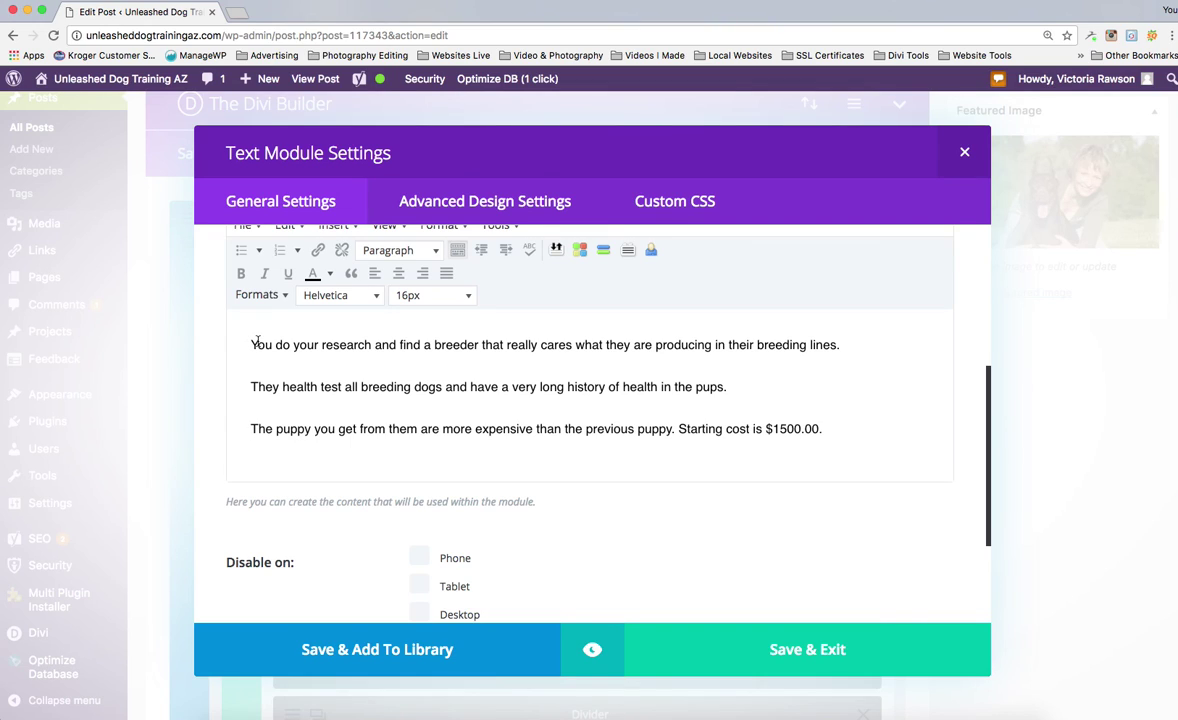
Style the first letter 'Y' as Times New Roman, 48px, italic, dark brown, then save and exit
{"action": "left_click_drag", "start_coordinate": [257, 344], "coordinate": [249, 344]}
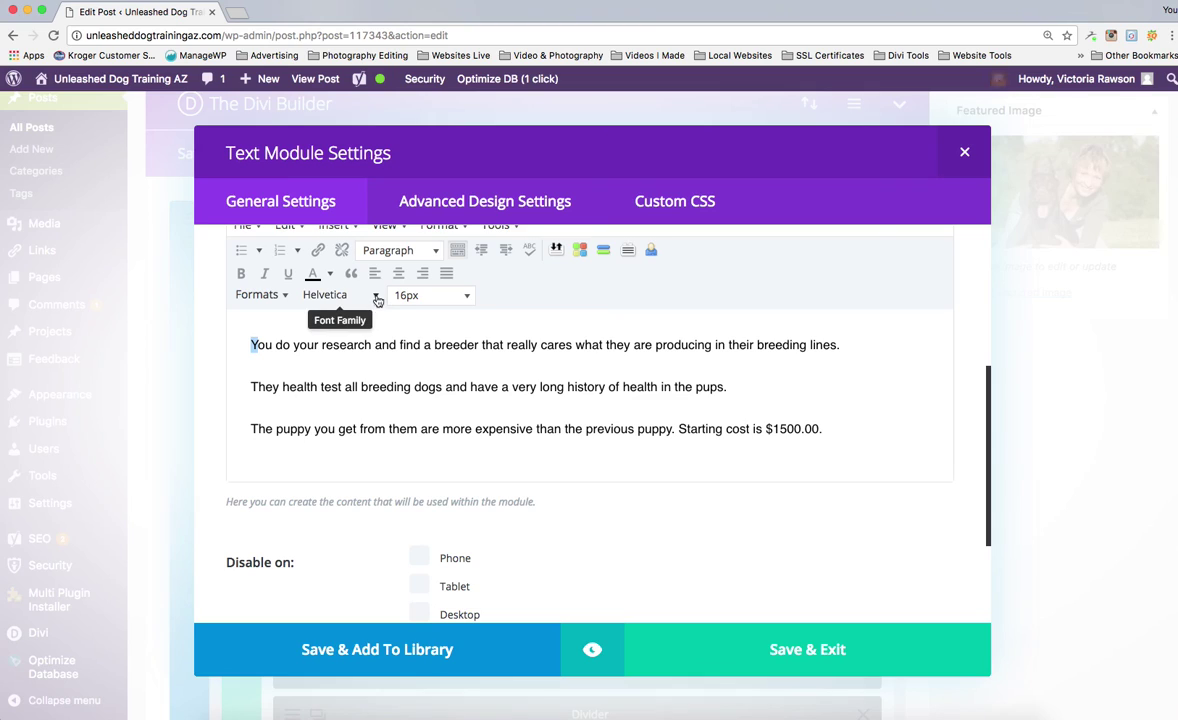
{"action": "left_click", "coordinate": [344, 295]}
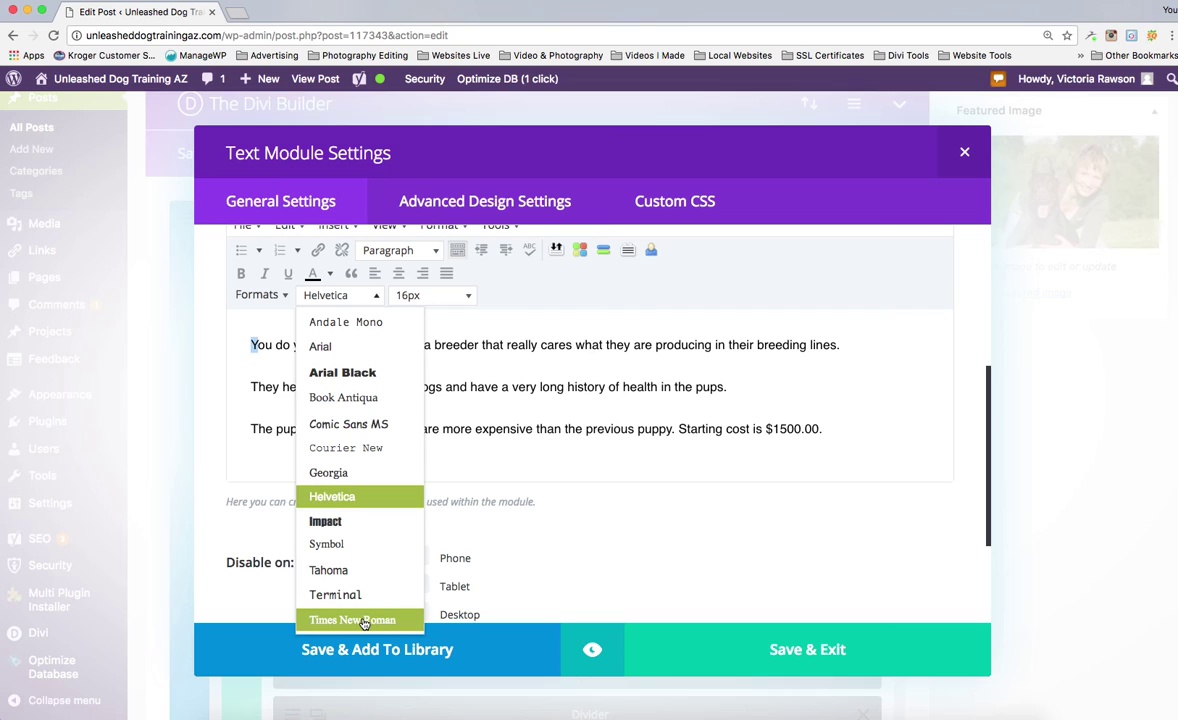
{"action": "left_click", "coordinate": [352, 620]}
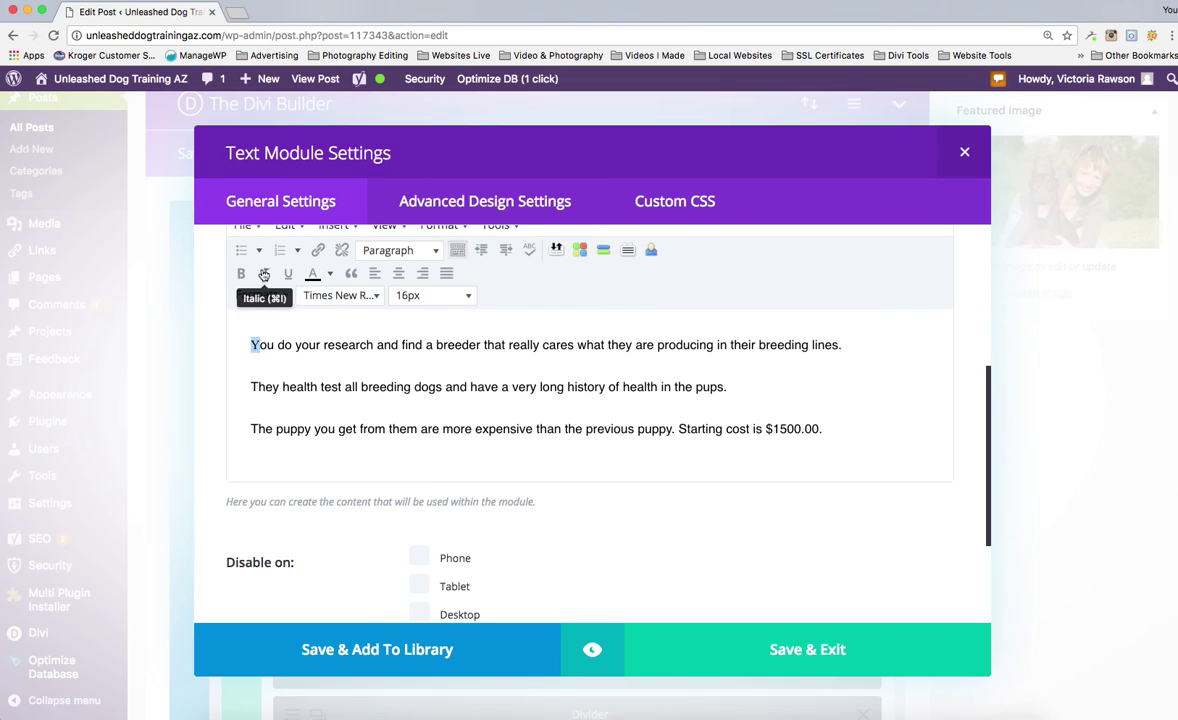
{"action": "left_click", "coordinate": [430, 295]}
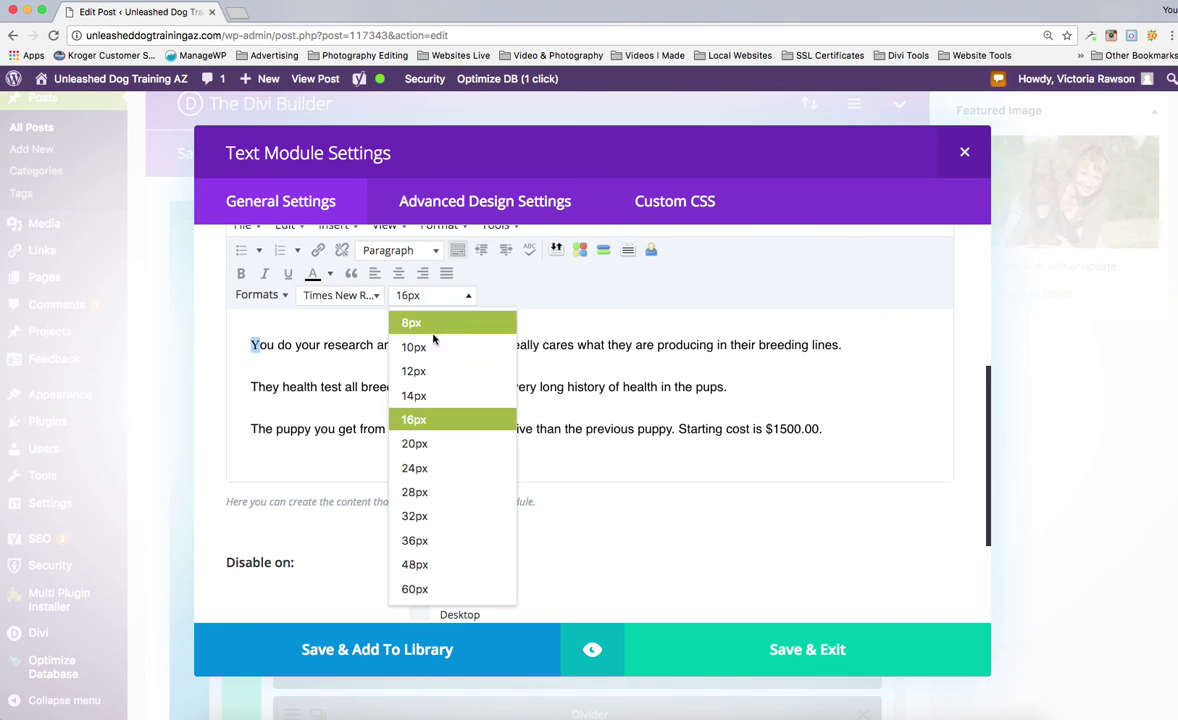
{"action": "left_click", "coordinate": [414, 564]}
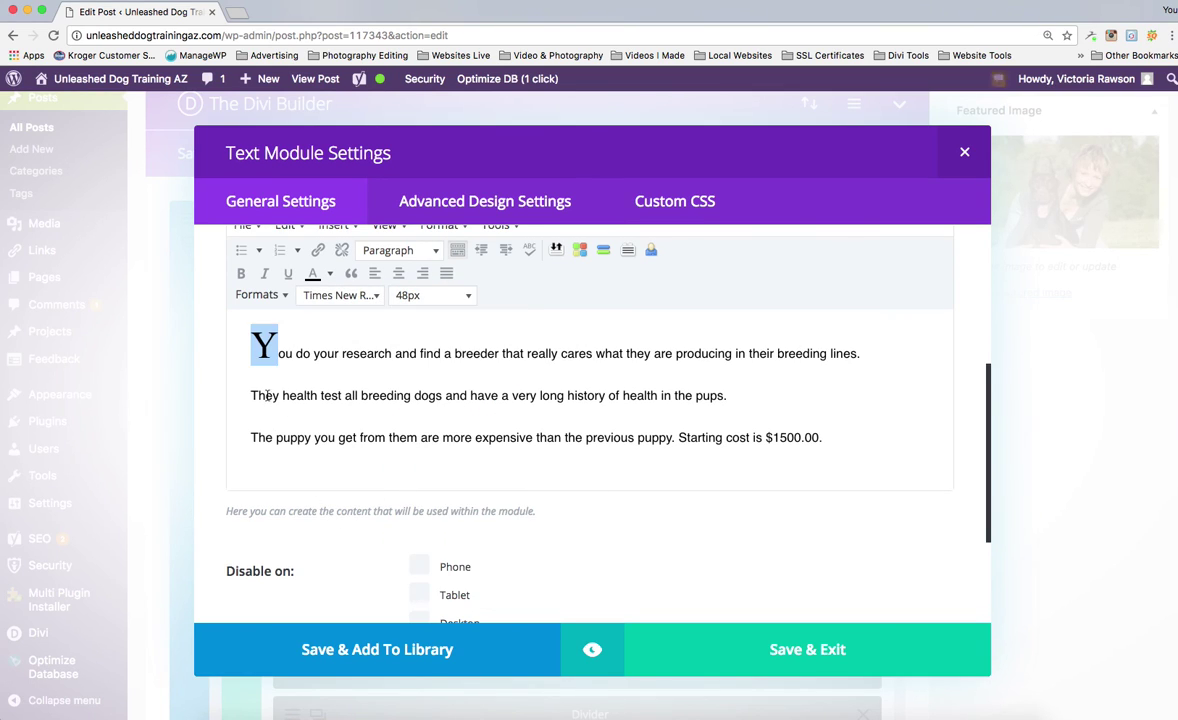
{"action": "left_click", "coordinate": [265, 274]}
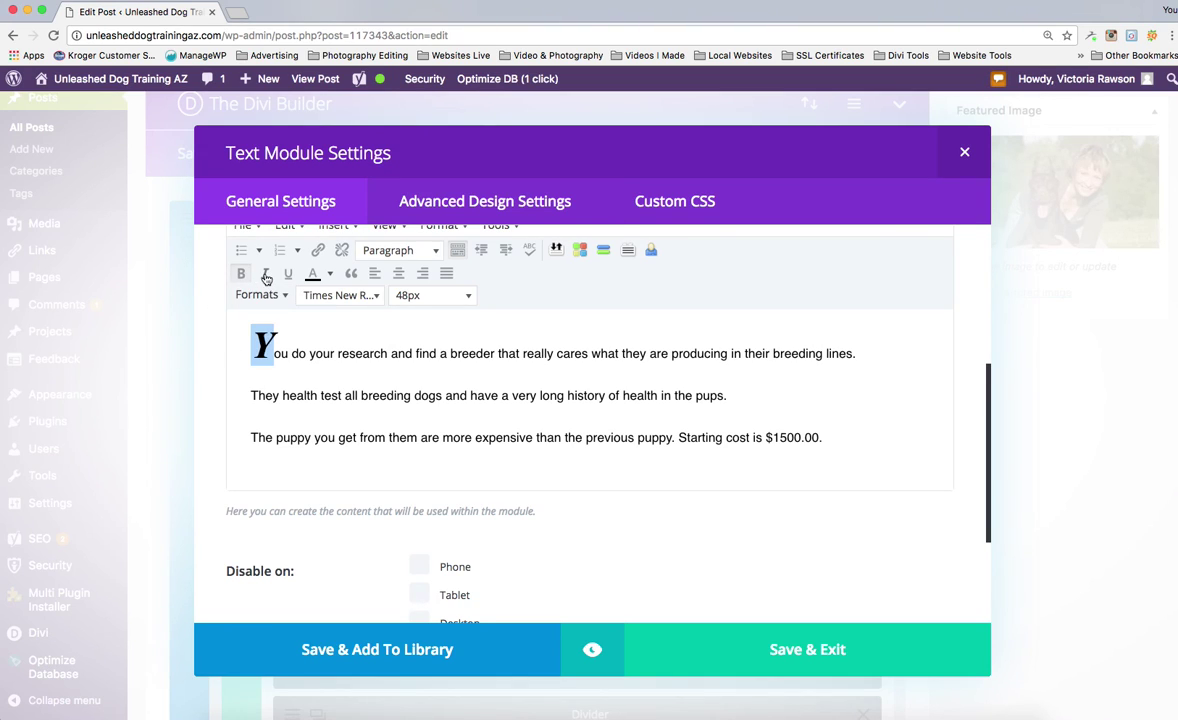
{"action": "left_click", "coordinate": [330, 274]}
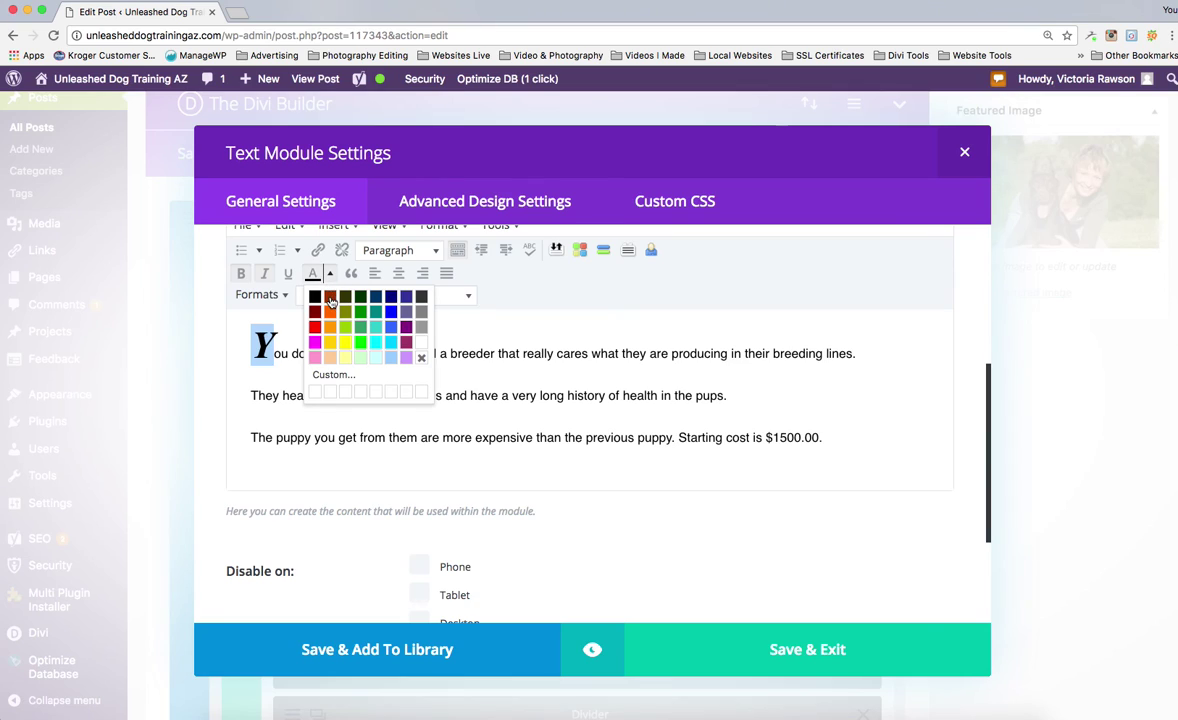
{"action": "left_click", "coordinate": [331, 298]}
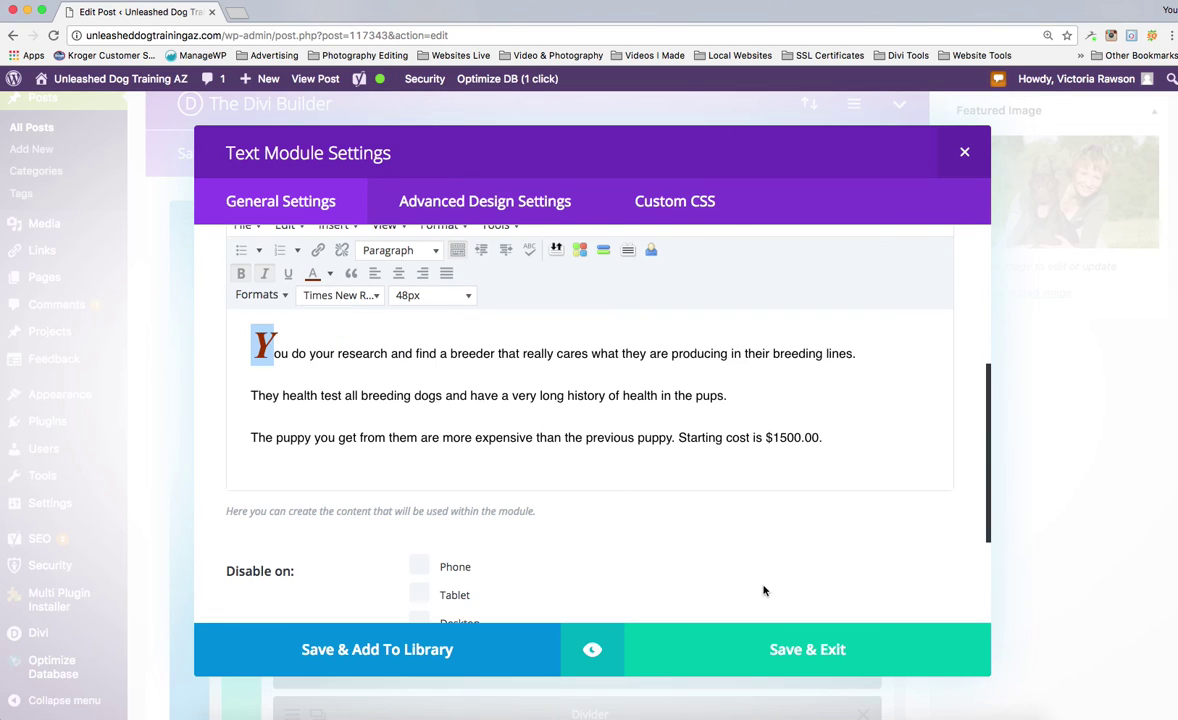
{"action": "left_click", "coordinate": [808, 650]}
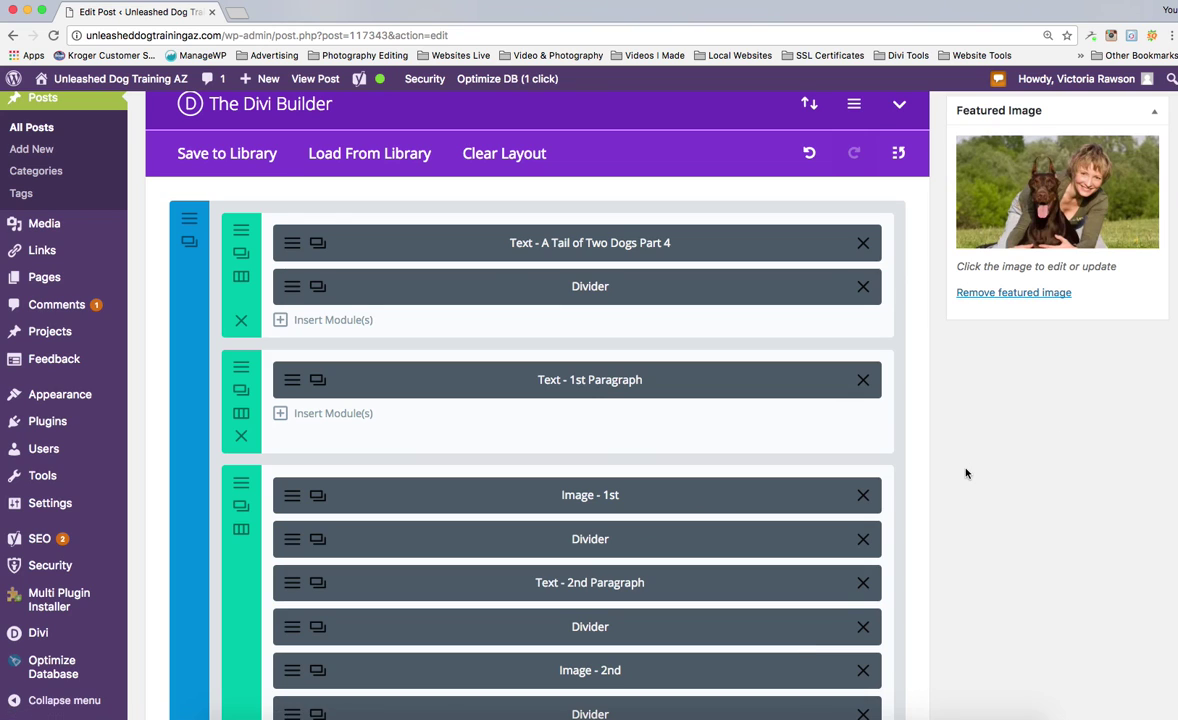
{"action": "scroll", "coordinate": [966, 473], "scroll_direction": "up", "scroll_amount": 10}
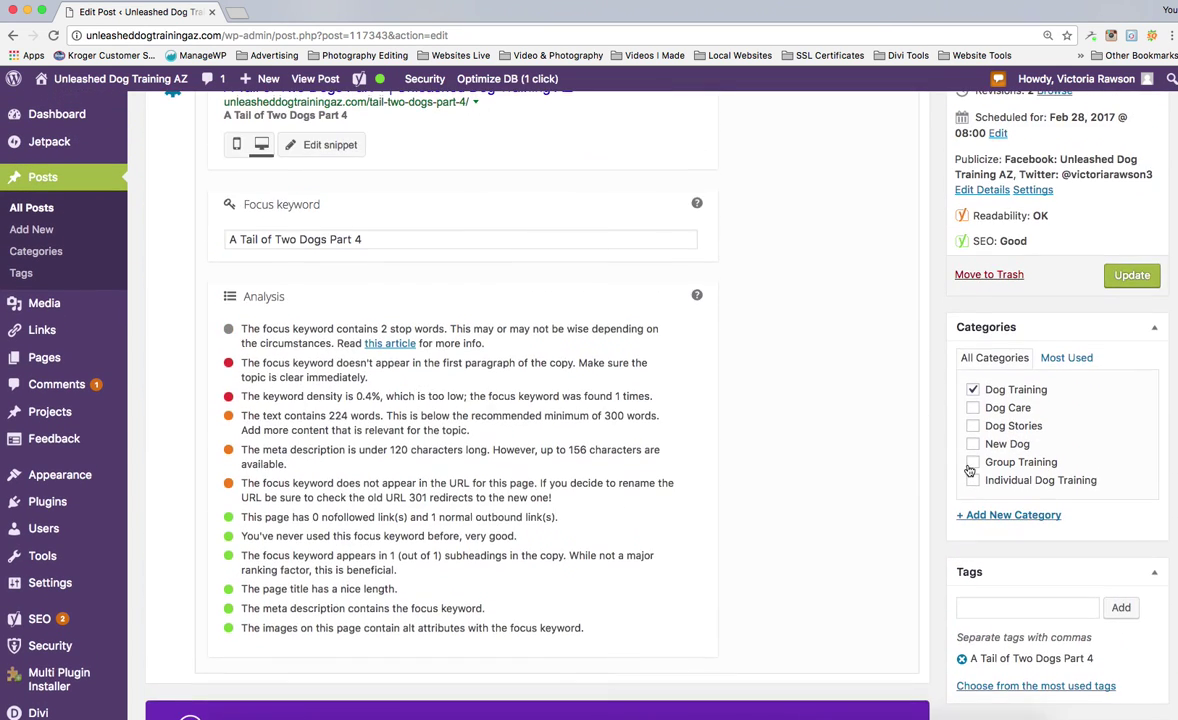
{"action": "scroll", "coordinate": [974, 459], "scroll_direction": "up", "scroll_amount": 3}
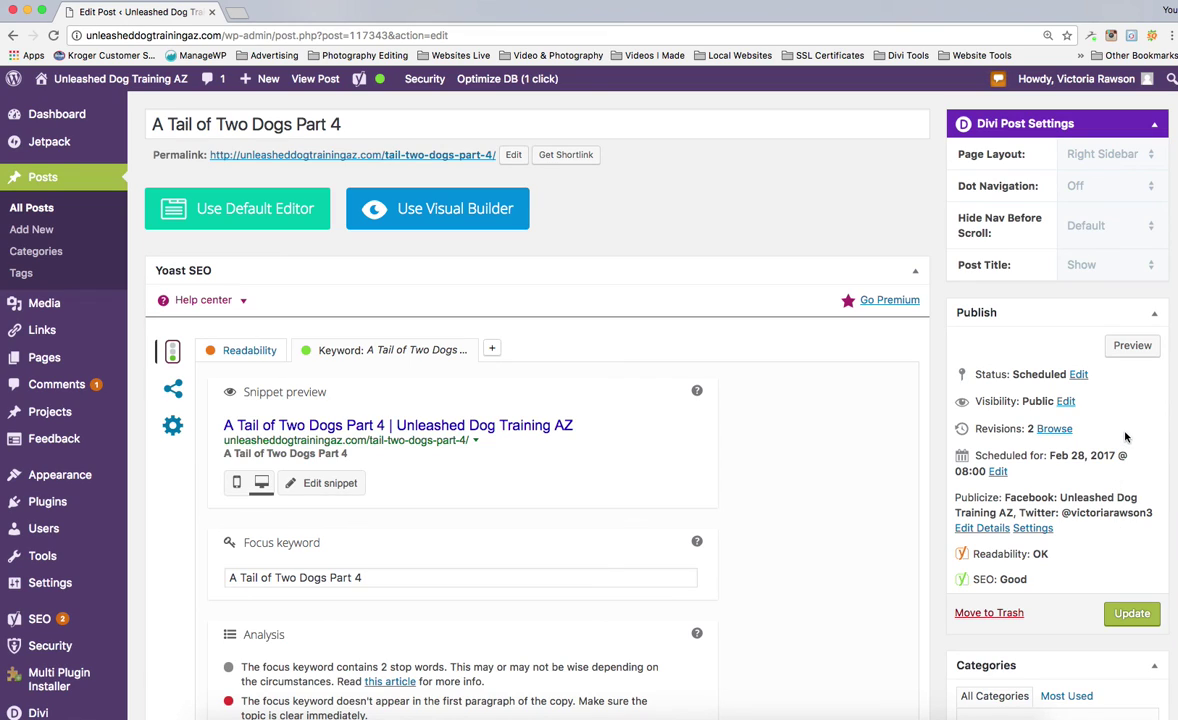
Preview the post to check the 'Part 4' heading and drop-cap text, then close the preview
{"action": "left_click", "coordinate": [1131, 346]}
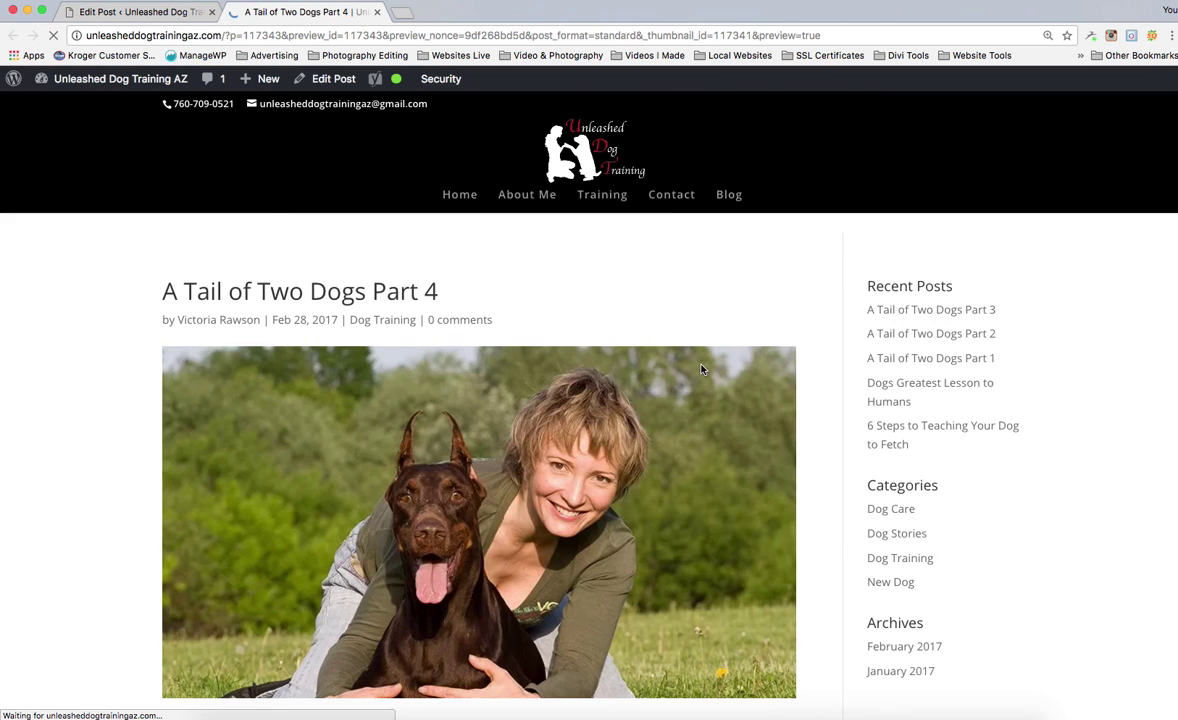
{"action": "scroll", "coordinate": [700, 372], "scroll_direction": "down", "scroll_amount": 5}
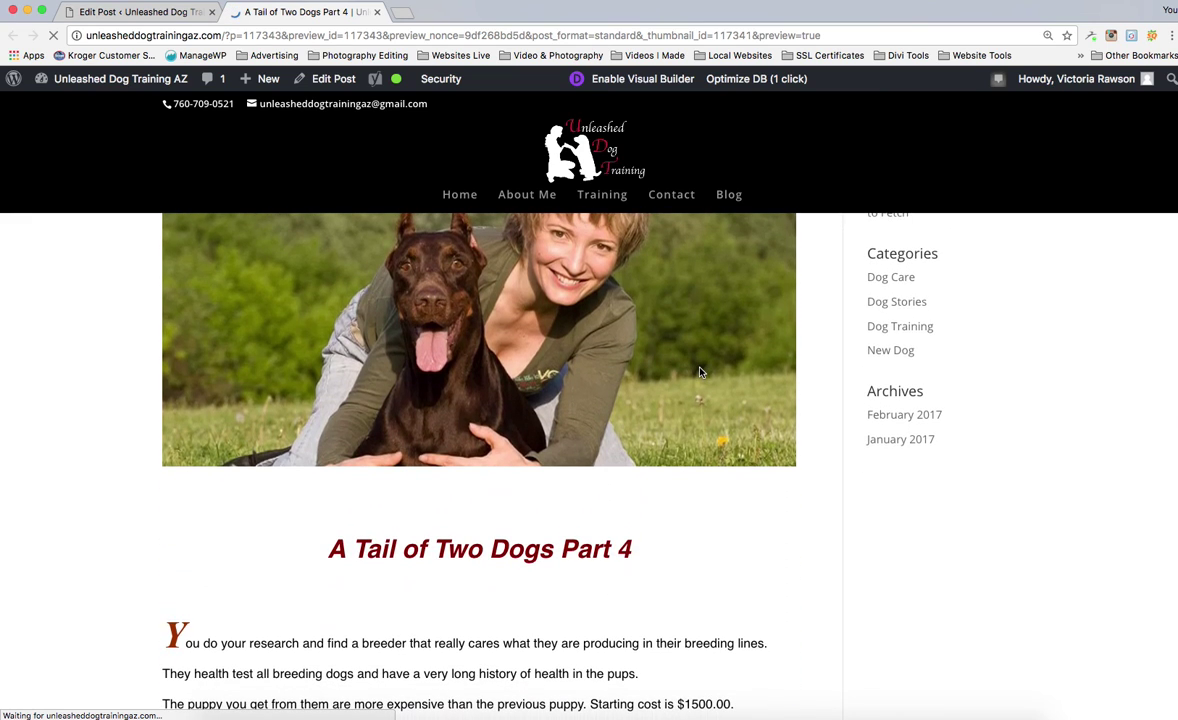
{"action": "scroll", "coordinate": [700, 372], "scroll_direction": "down", "scroll_amount": 3}
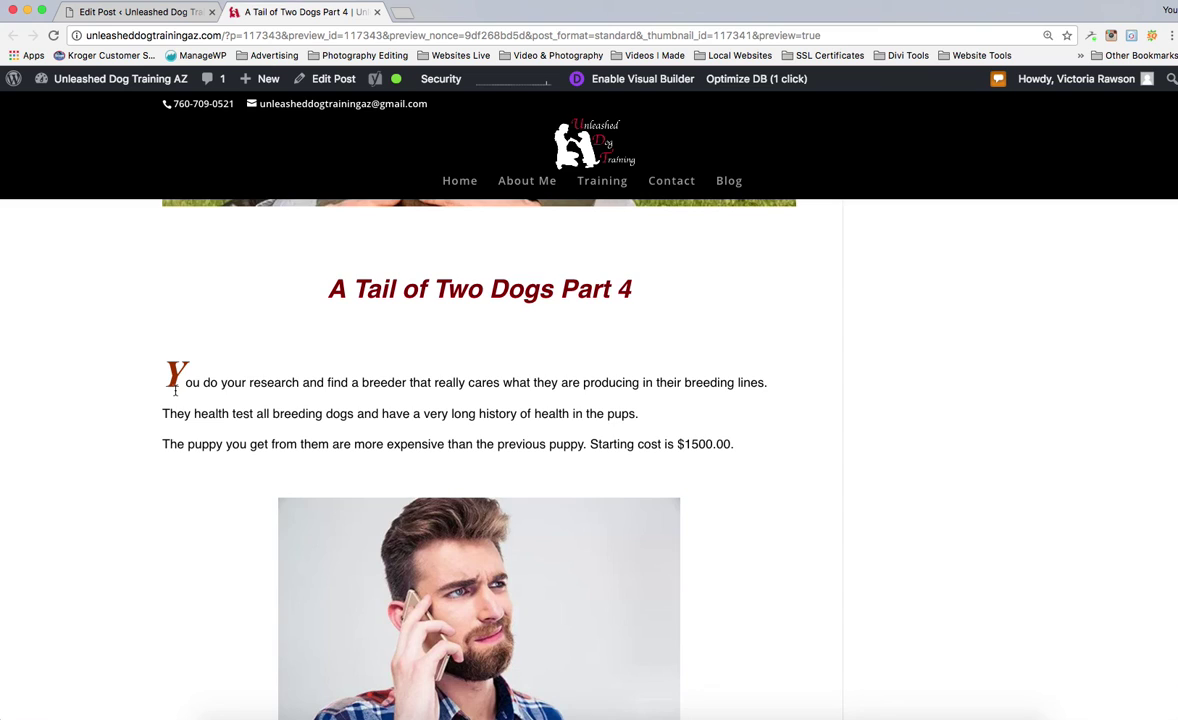
{"action": "scroll", "coordinate": [323, 412], "scroll_direction": "down", "scroll_amount": 4}
{"action": "scroll", "coordinate": [325, 414], "scroll_direction": "up", "scroll_amount": 4}
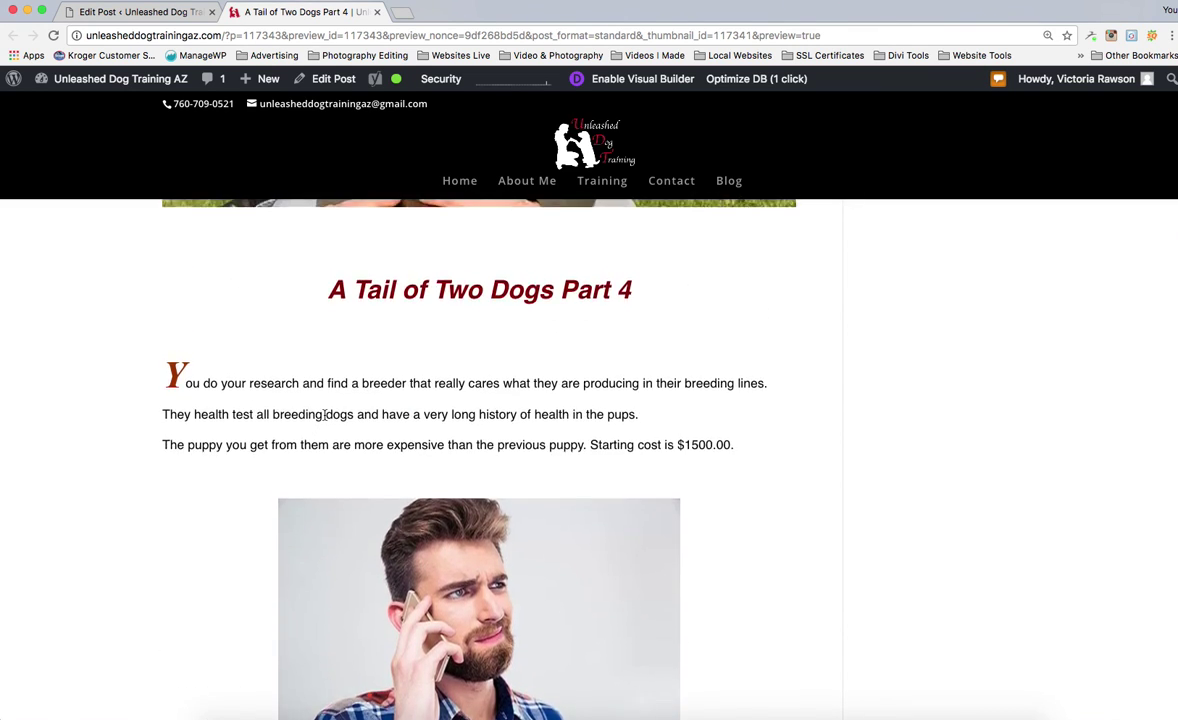
{"action": "scroll", "coordinate": [323, 413], "scroll_direction": "down", "scroll_amount": 4}
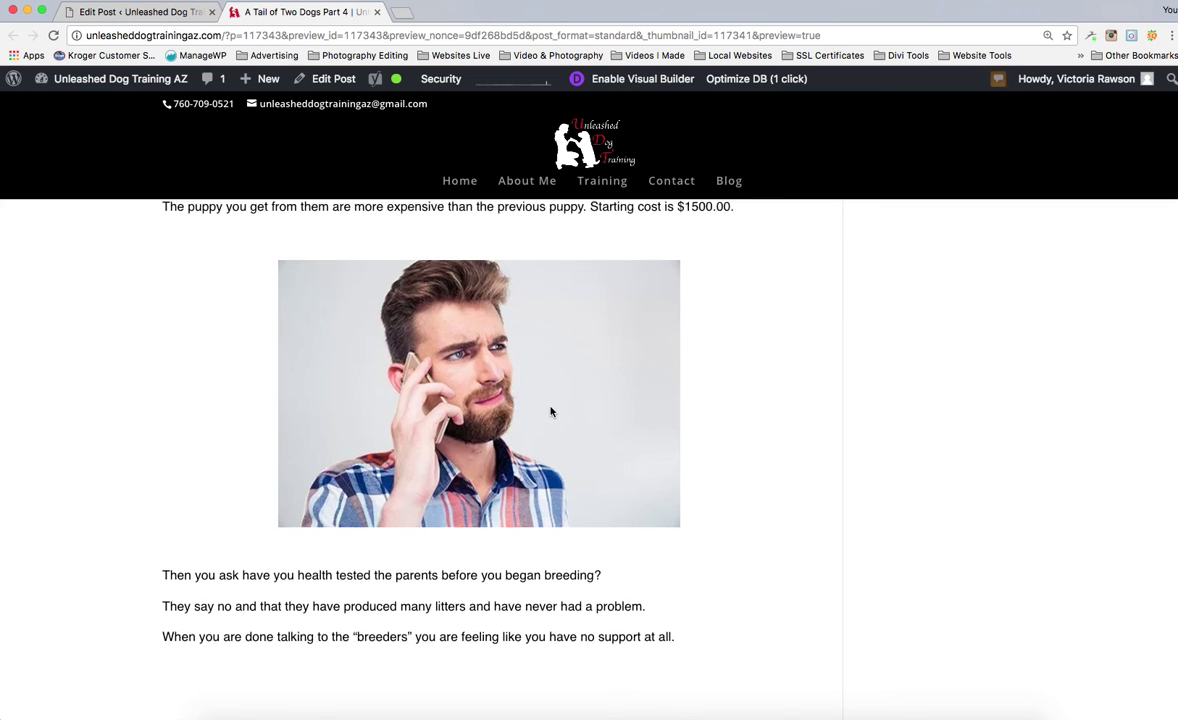
{"action": "scroll", "coordinate": [550, 411], "scroll_direction": "up", "scroll_amount": 6}
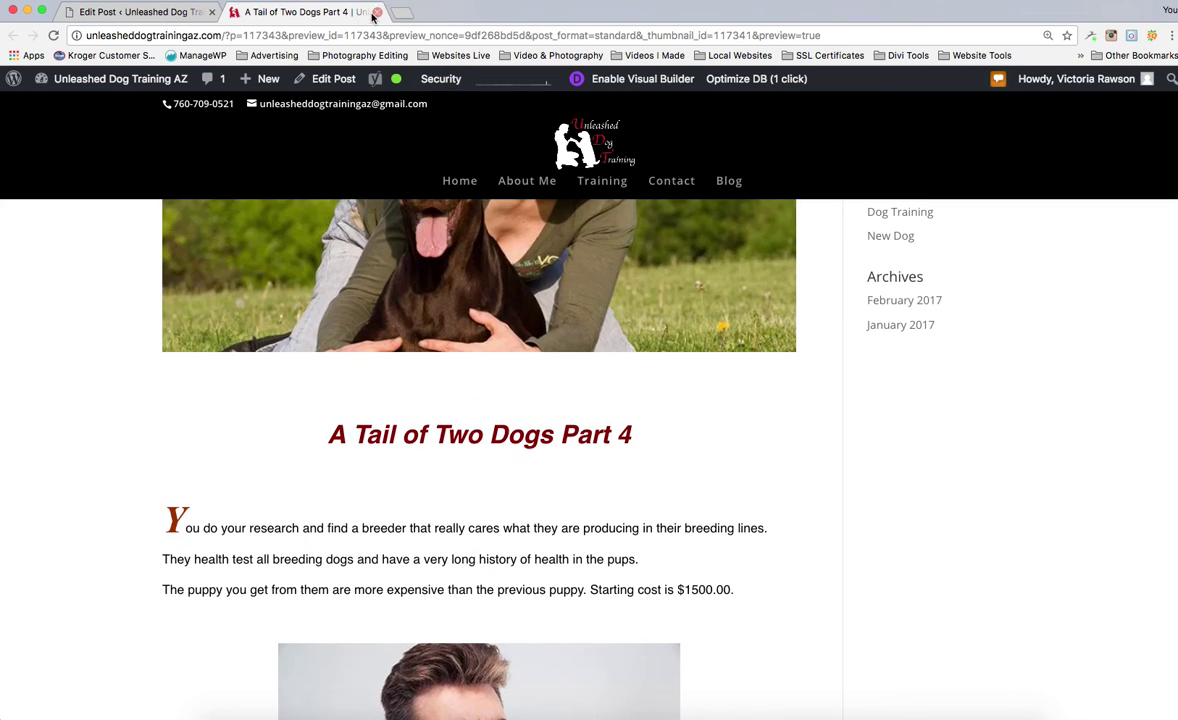
{"action": "left_click", "coordinate": [376, 13]}
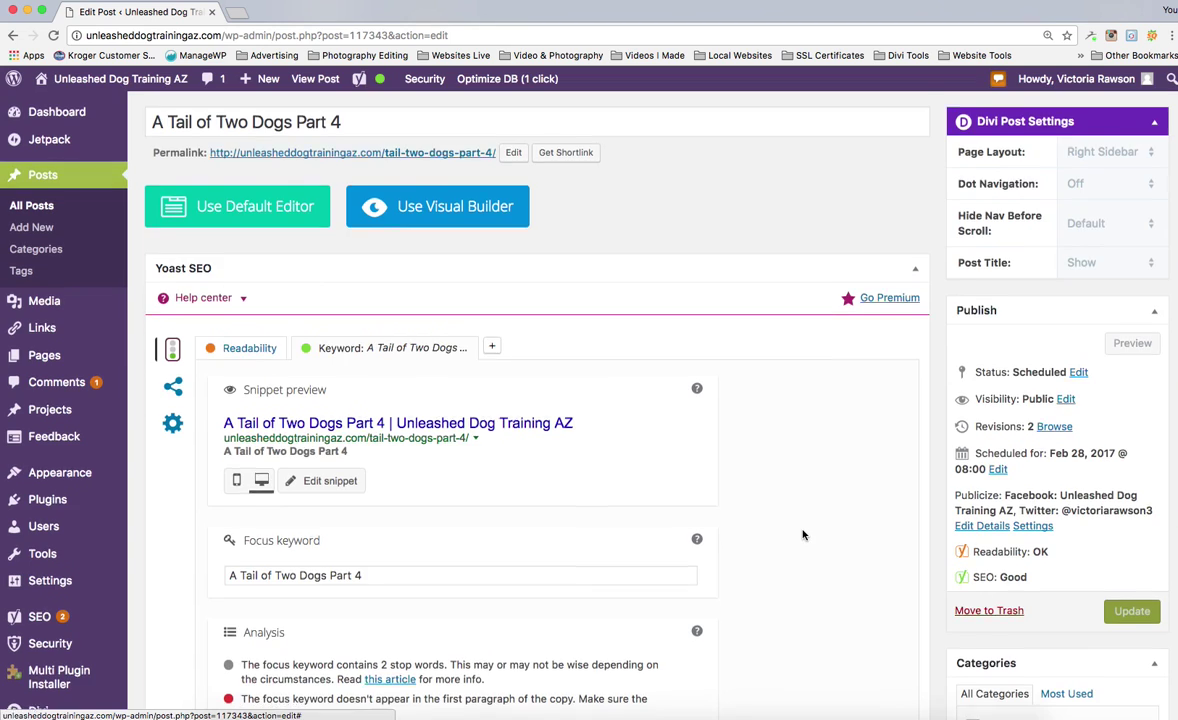
Open the Image - 1st module's media library and select the sitting German shepherd photo
{"action": "scroll", "coordinate": [803, 535], "scroll_direction": "down", "scroll_amount": 12}
{"action": "scroll", "coordinate": [803, 535], "scroll_direction": "down", "scroll_amount": 7}
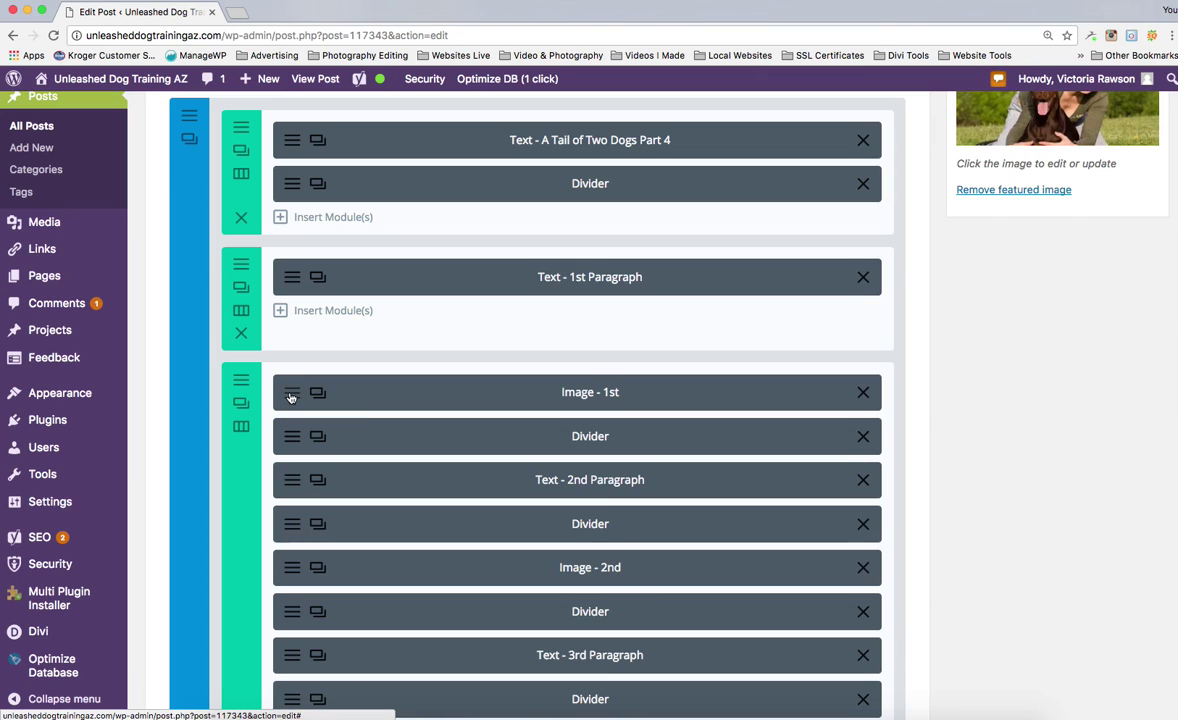
{"action": "left_click", "coordinate": [290, 397]}
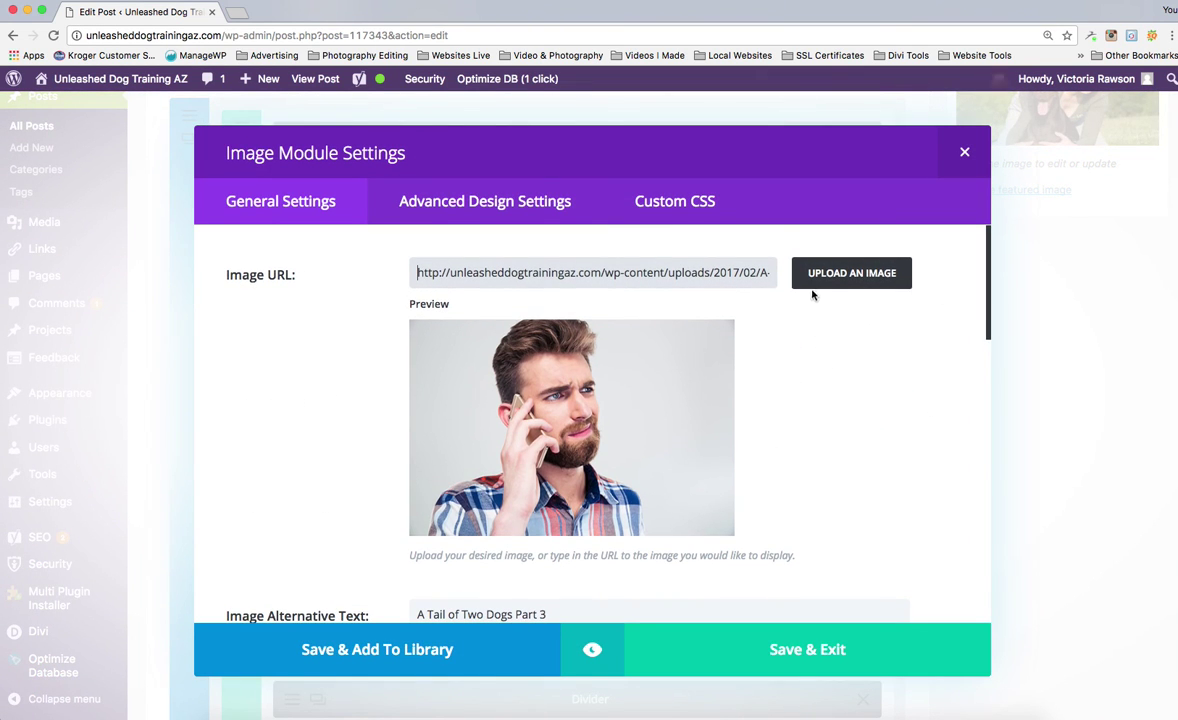
{"action": "left_click", "coordinate": [862, 283]}
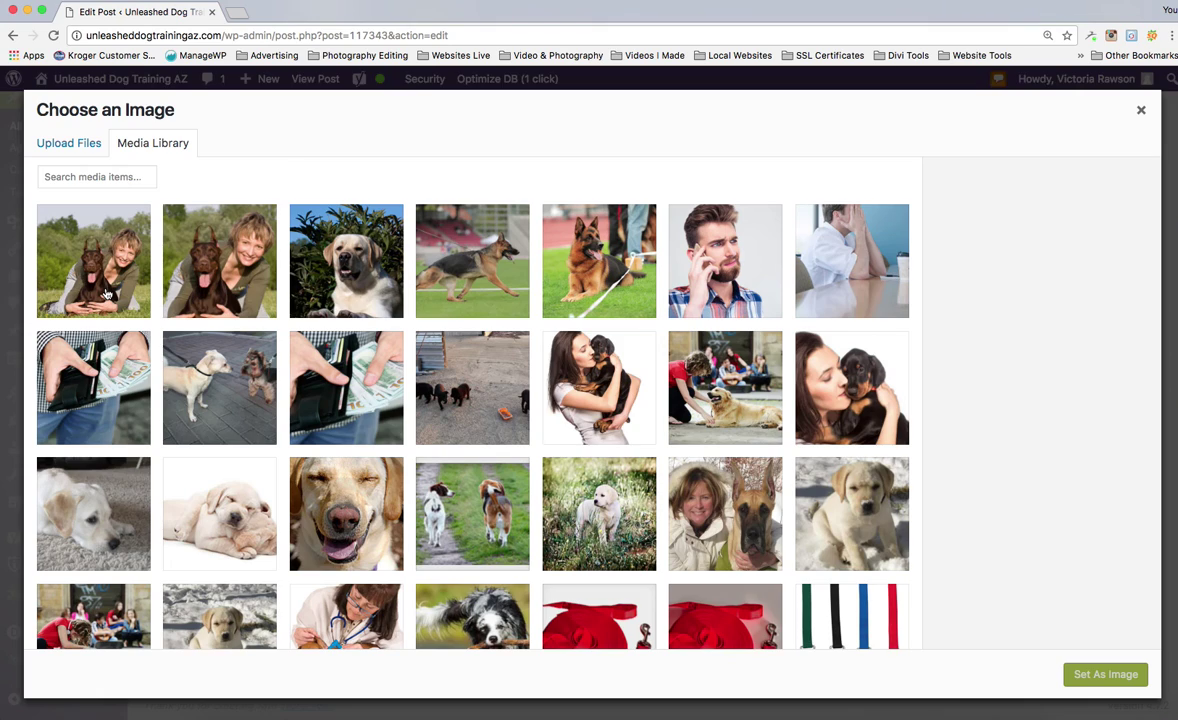
{"action": "left_click", "coordinate": [606, 280]}
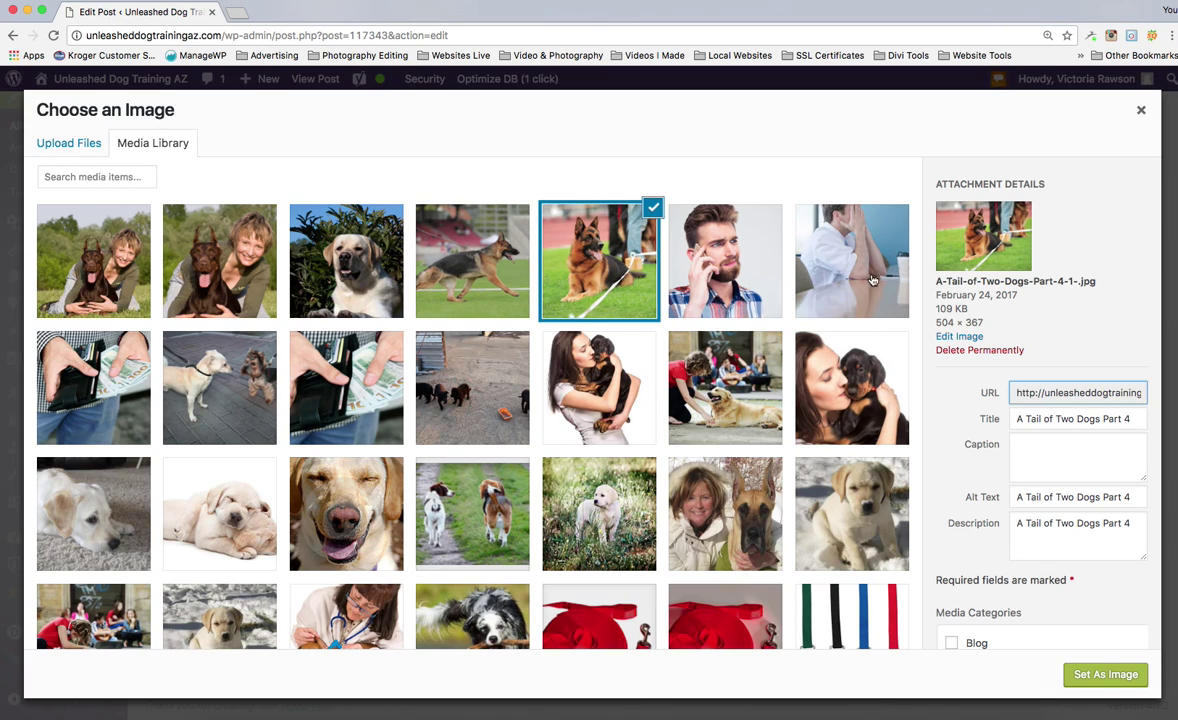
{"action": "left_click", "coordinate": [486, 276]}
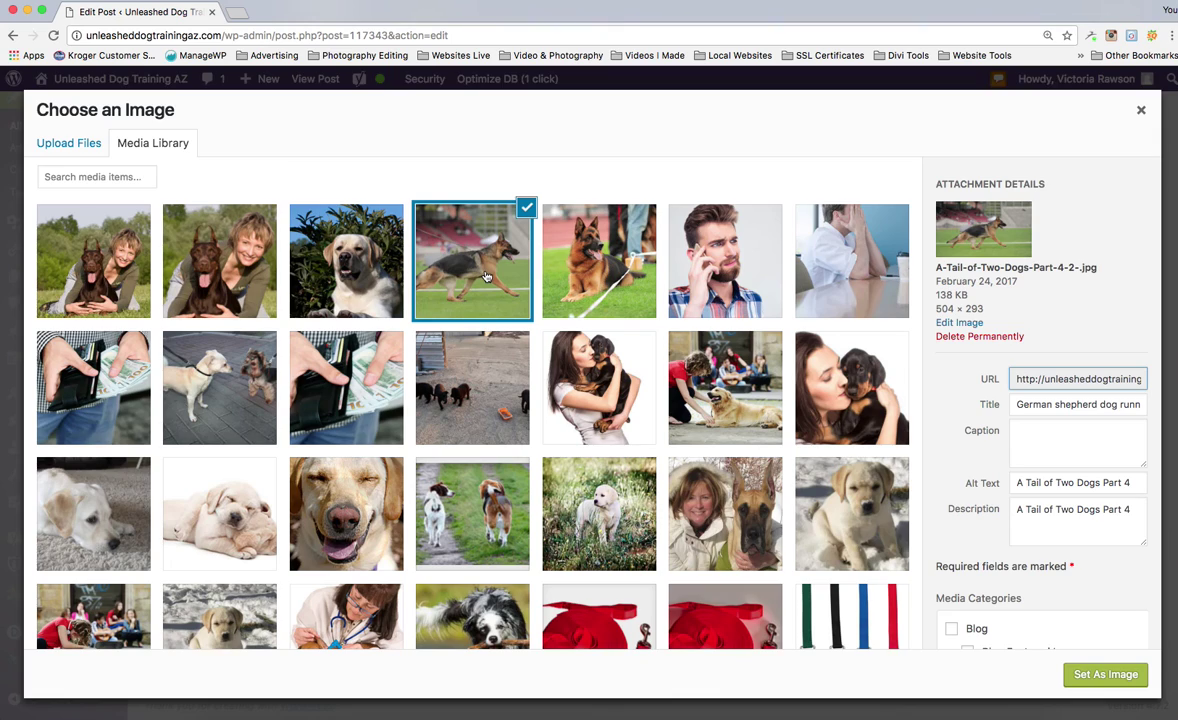
{"action": "left_click", "coordinate": [345, 275]}
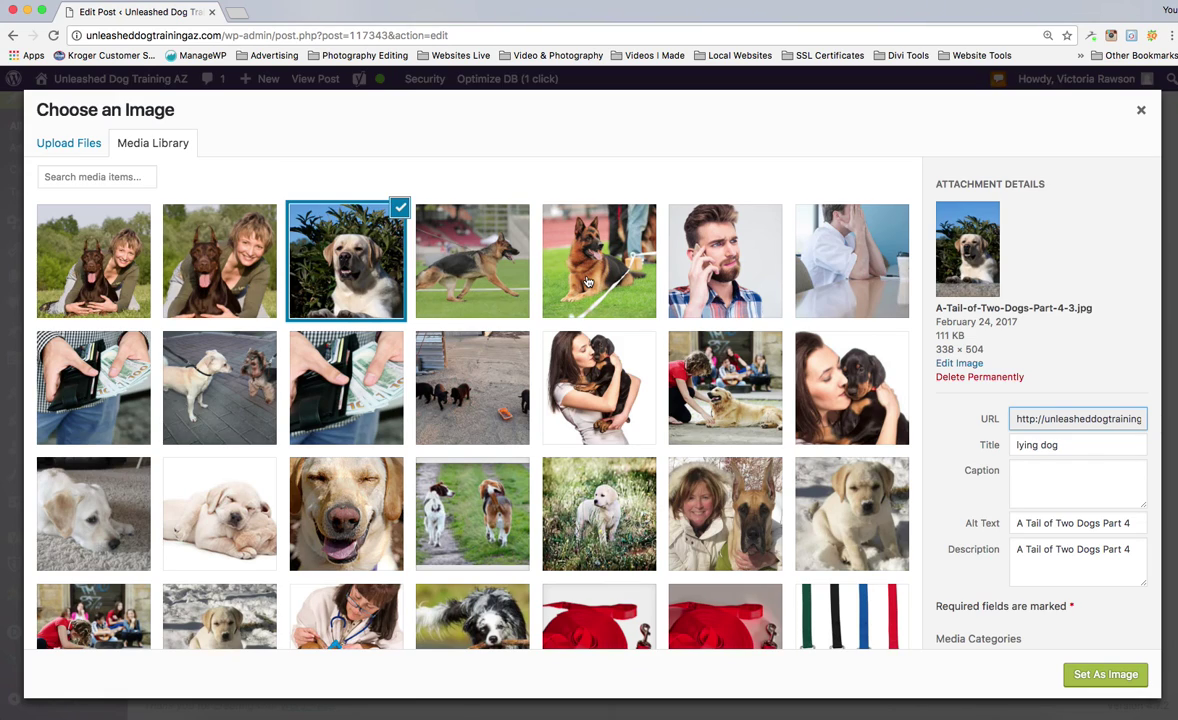
{"action": "left_click", "coordinate": [575, 277]}
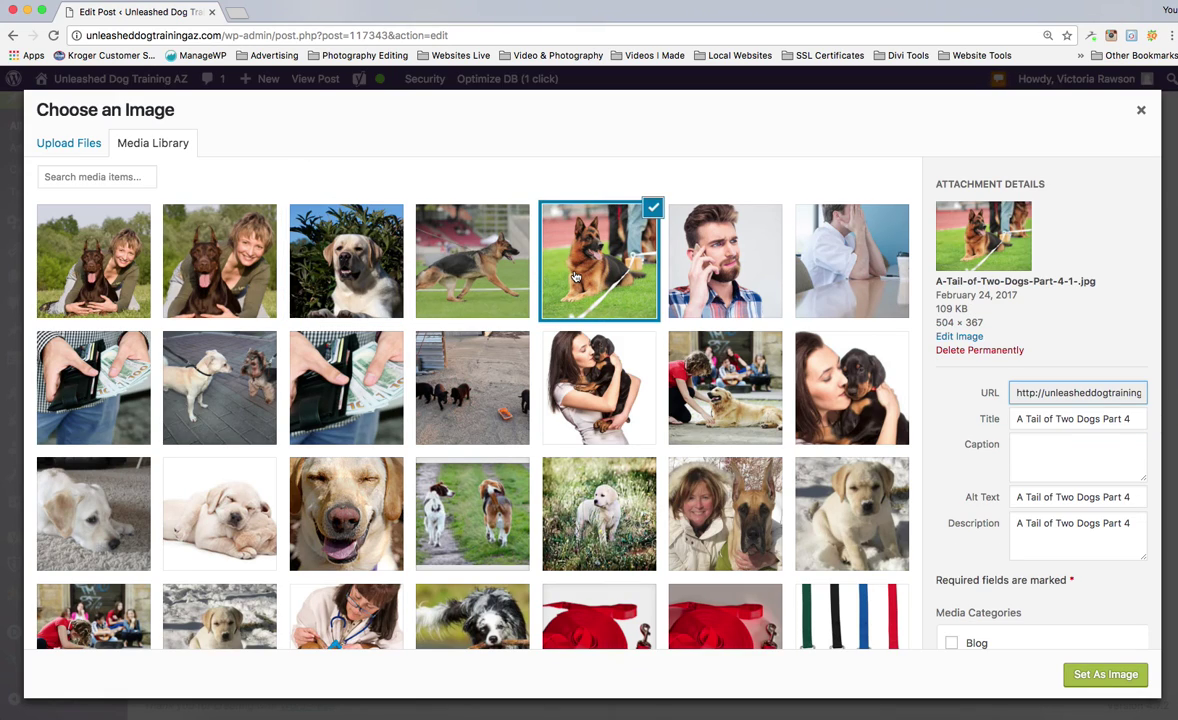
Use the sitting German shepherd photo, change its alt text from Part 3 to 'A Tail of Two Dogs Part 4', and save
{"action": "left_click", "coordinate": [1105, 676]}
{"action": "scroll", "coordinate": [800, 507], "scroll_direction": "down", "scroll_amount": 3}
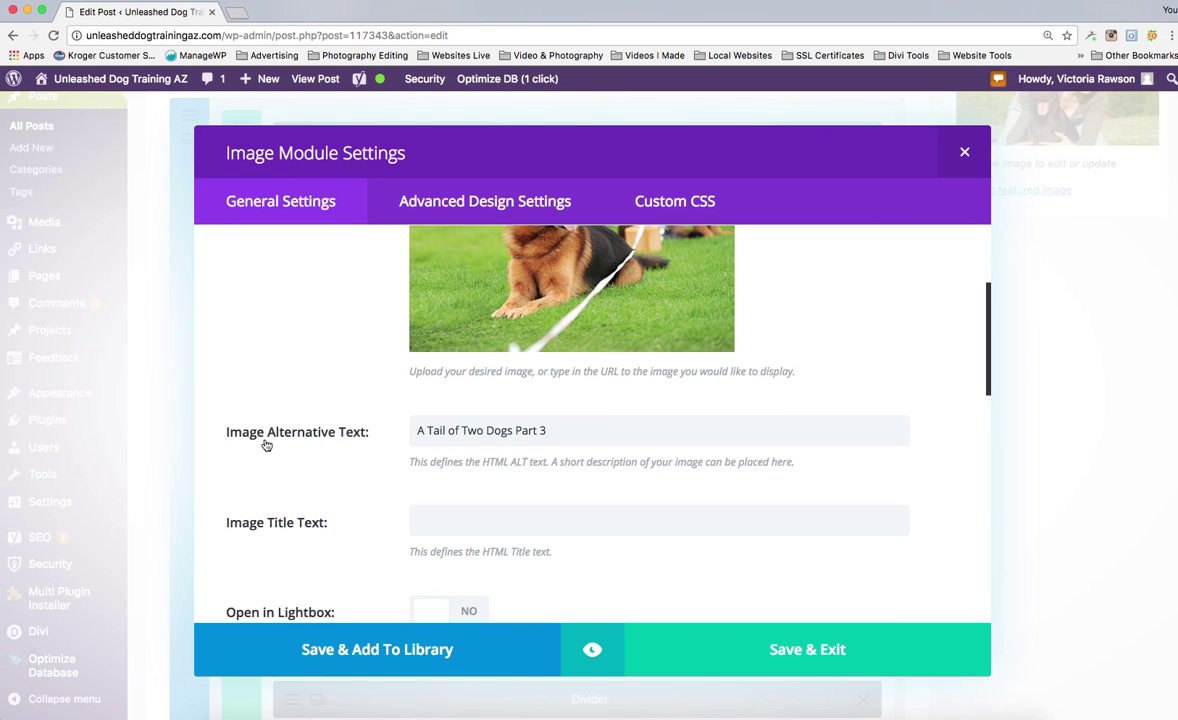
{"action": "left_click", "coordinate": [546, 430]}
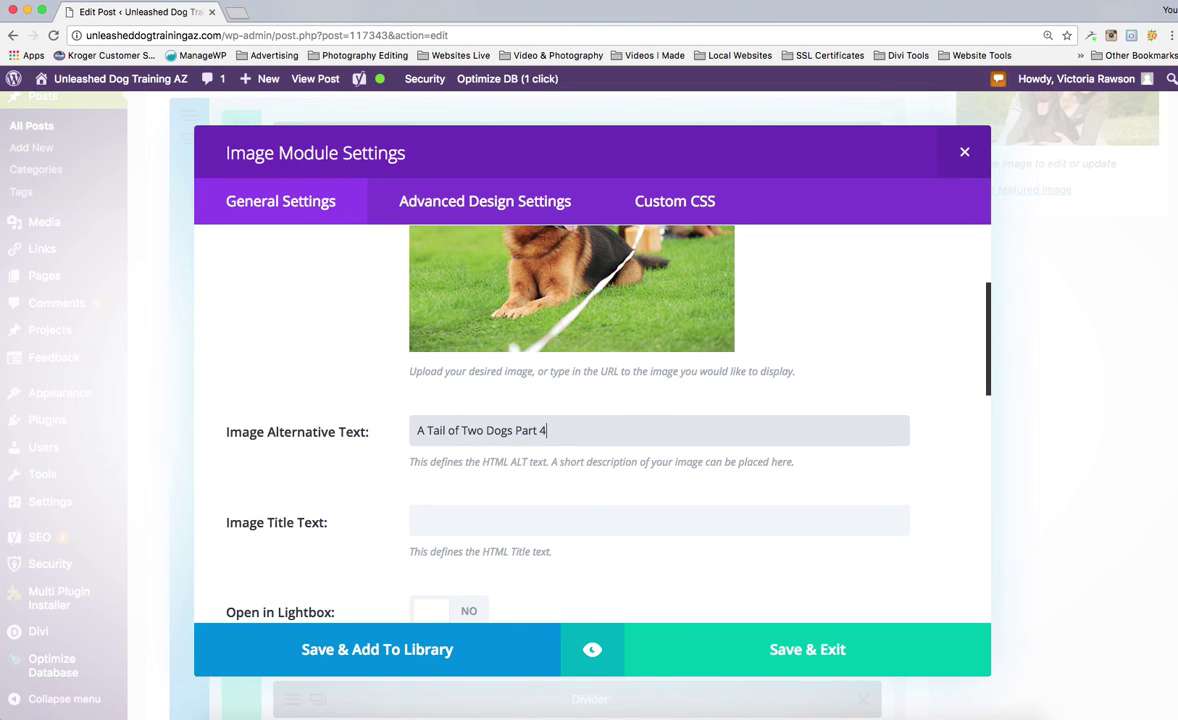
{"action": "scroll", "coordinate": [535, 483], "scroll_direction": "down", "scroll_amount": 2}
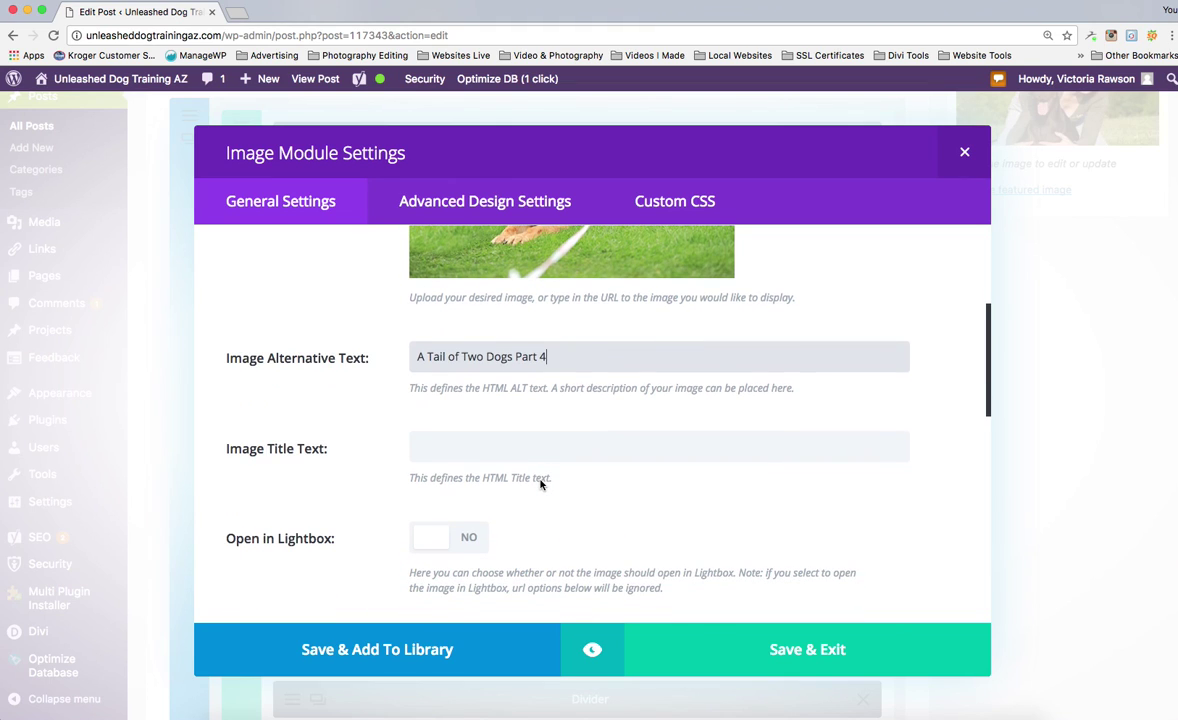
{"action": "scroll", "coordinate": [541, 484], "scroll_direction": "down", "scroll_amount": 15}
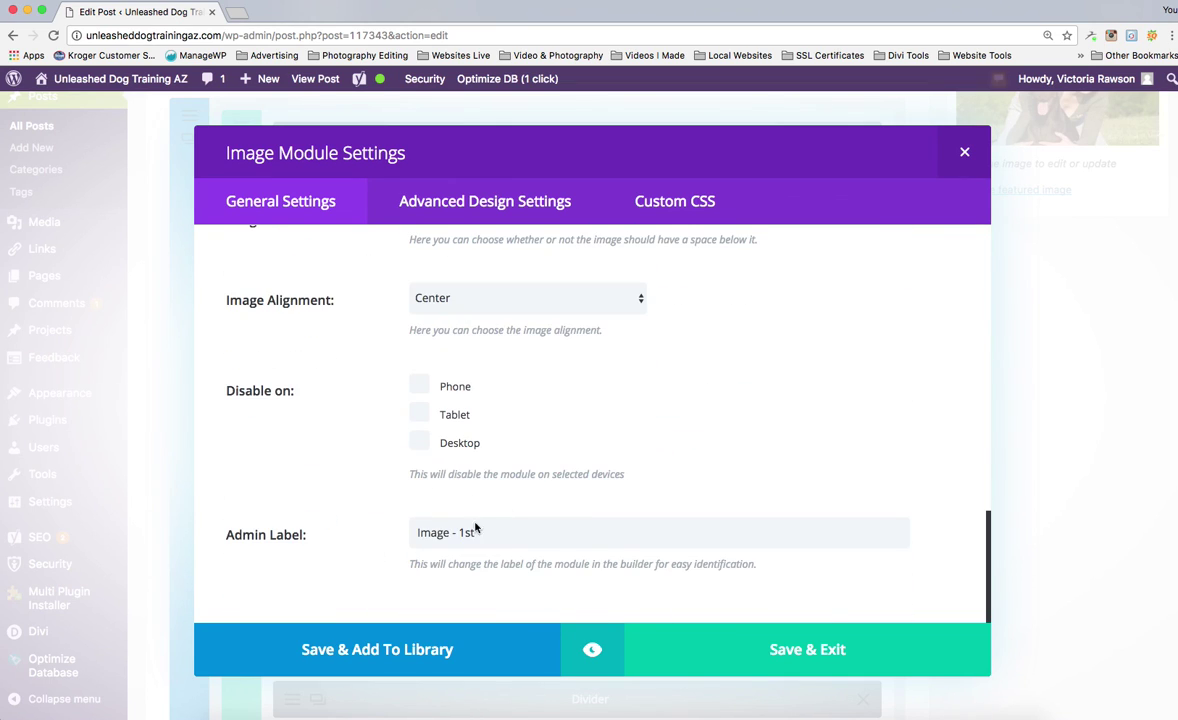
{"action": "scroll", "coordinate": [834, 521], "scroll_direction": "up", "scroll_amount": 15}
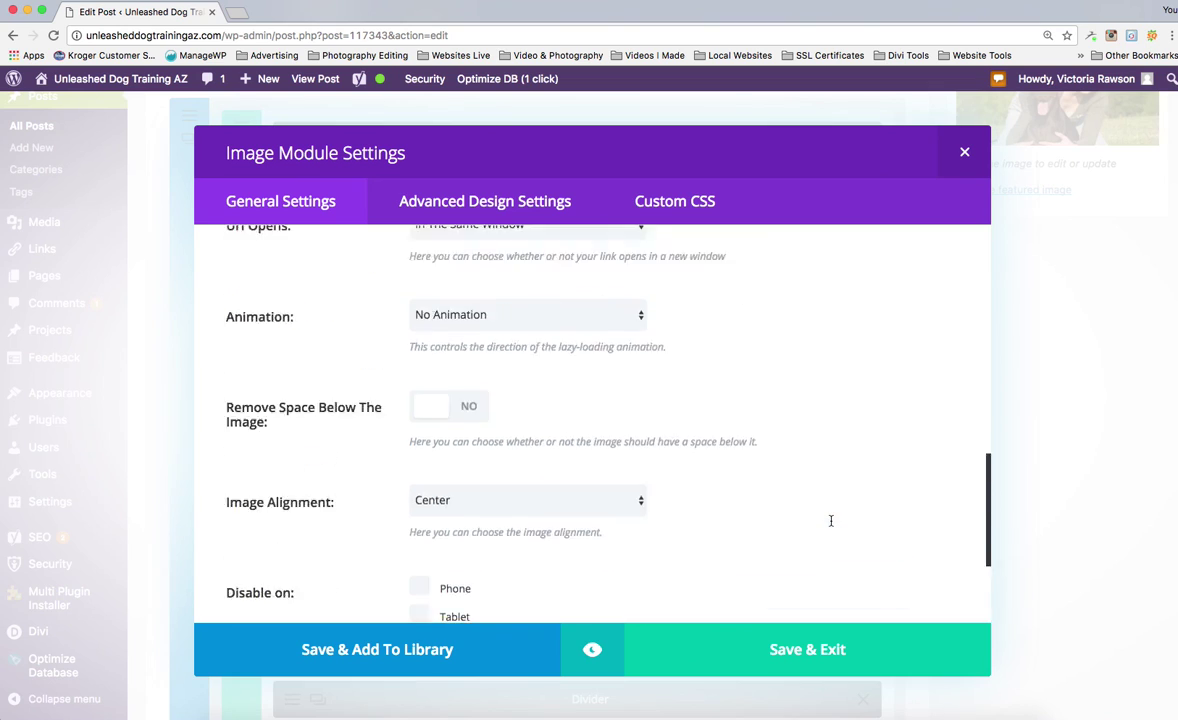
{"action": "left_click", "coordinate": [830, 652]}
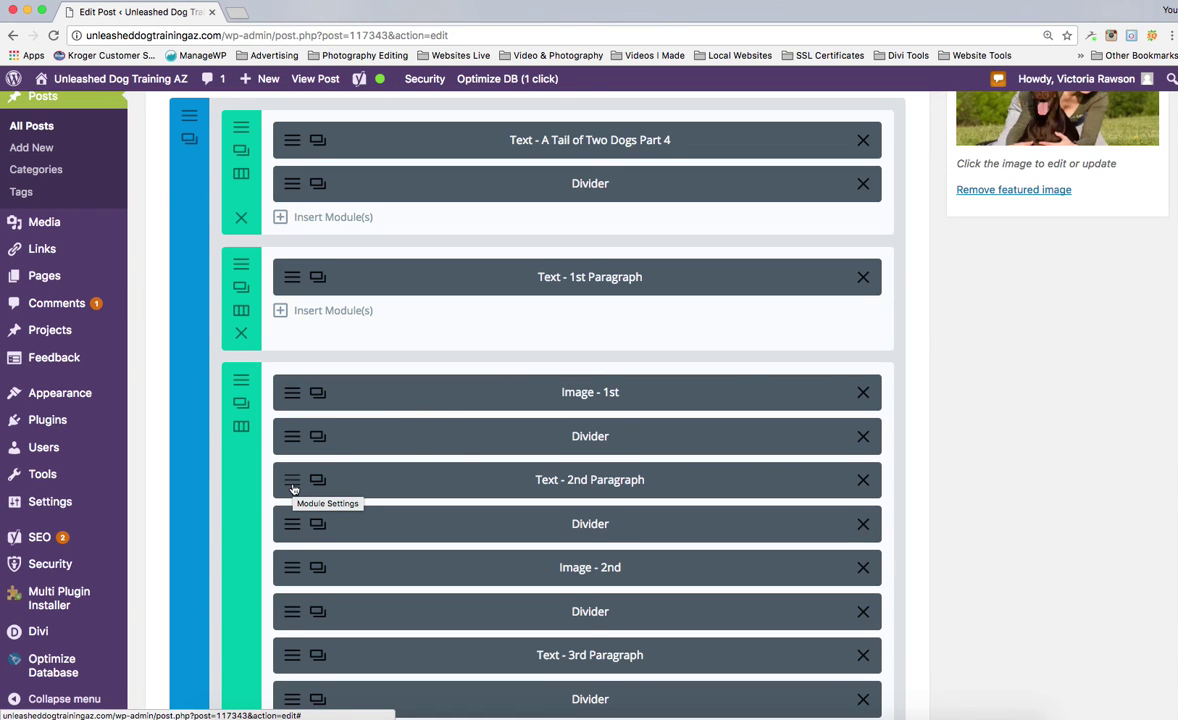
Update the scheduled Part 4 post so it reports 'Post updated' with 4 revisions
{"action": "scroll", "coordinate": [293, 488], "scroll_direction": "down", "scroll_amount": 6}
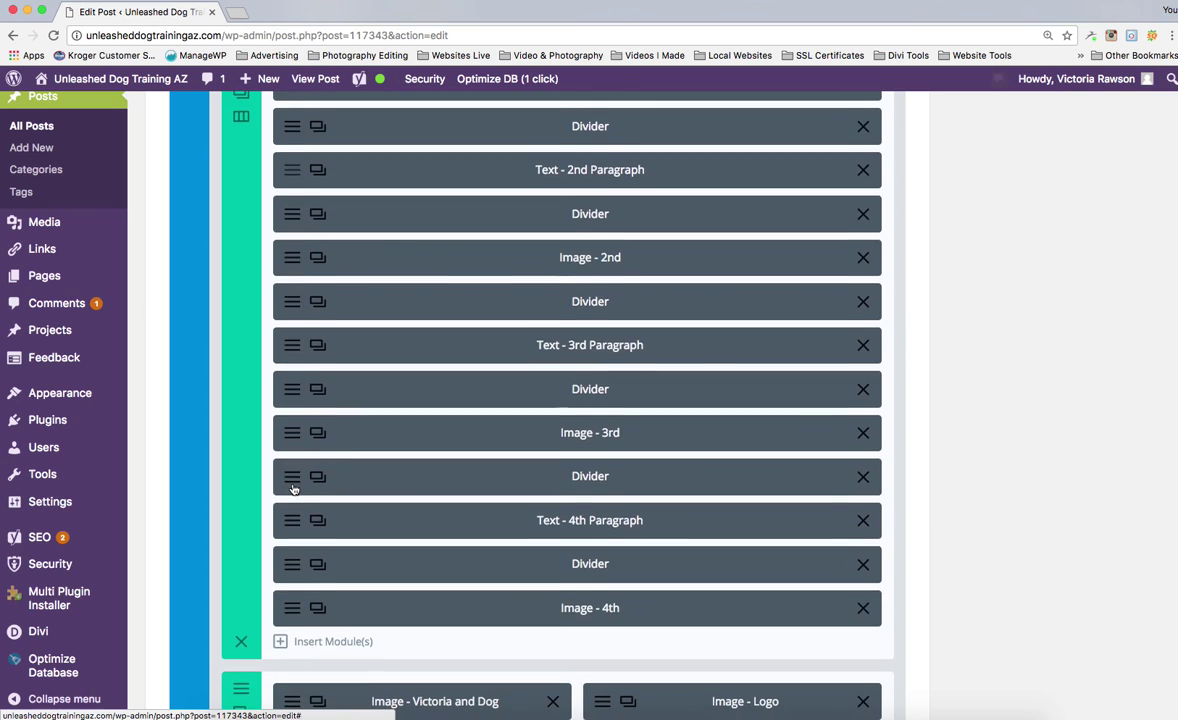
{"action": "scroll", "coordinate": [293, 488], "scroll_direction": "up", "scroll_amount": 3}
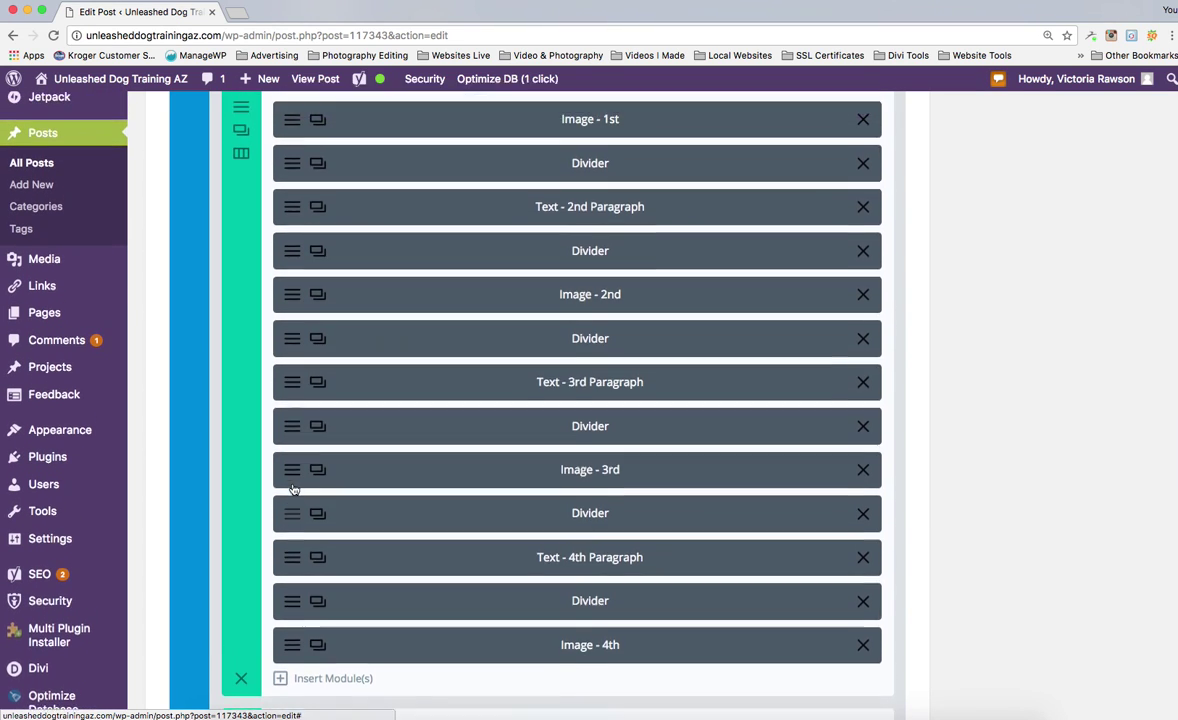
{"action": "scroll", "coordinate": [293, 488], "scroll_direction": "up", "scroll_amount": 3}
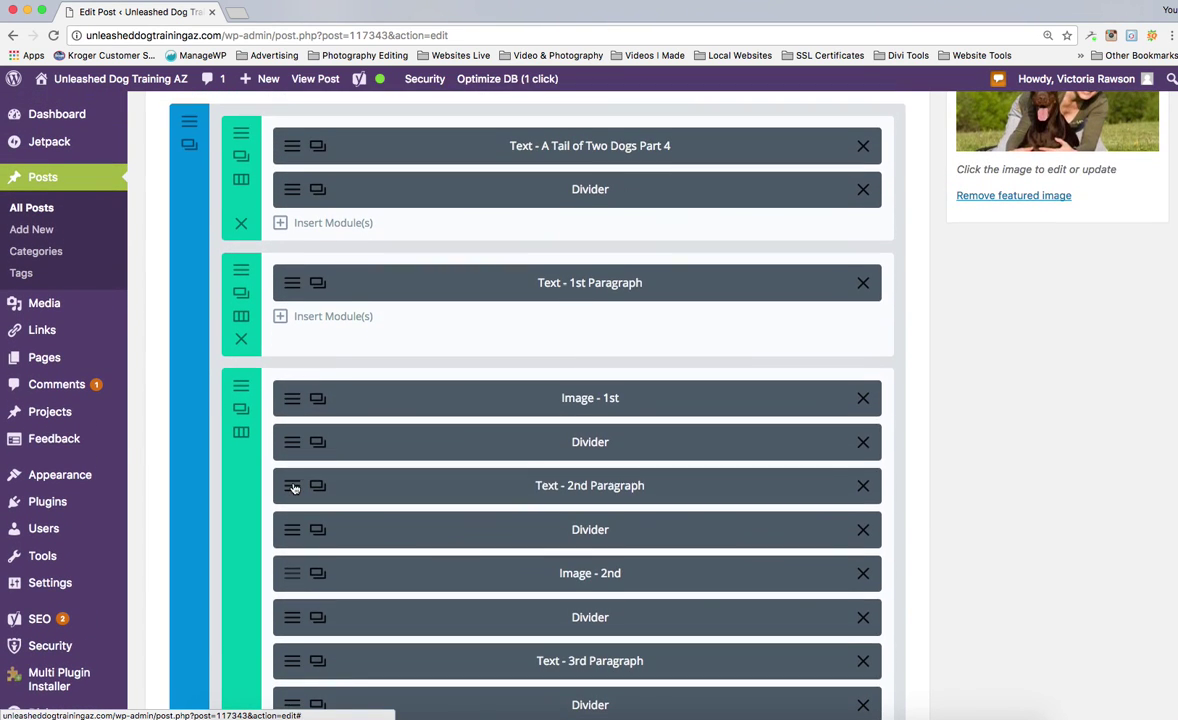
{"action": "scroll", "coordinate": [397, 452], "scroll_direction": "up", "scroll_amount": 1}
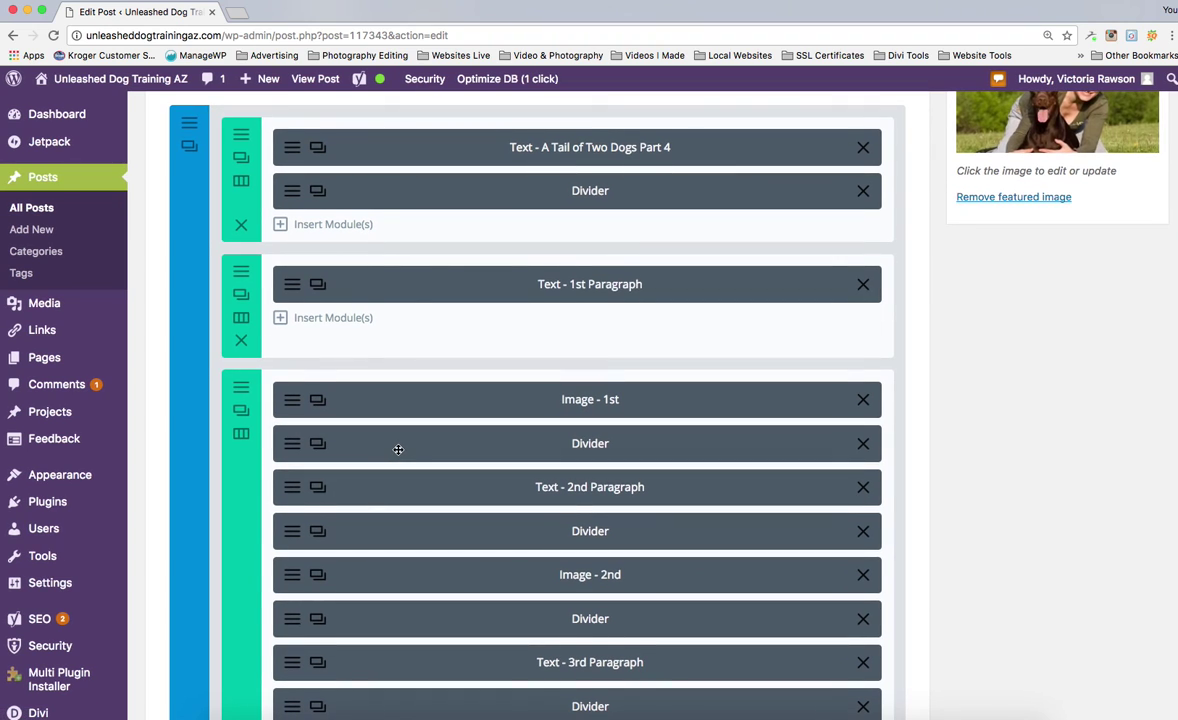
{"action": "scroll", "coordinate": [1000, 470], "scroll_direction": "up", "scroll_amount": 10}
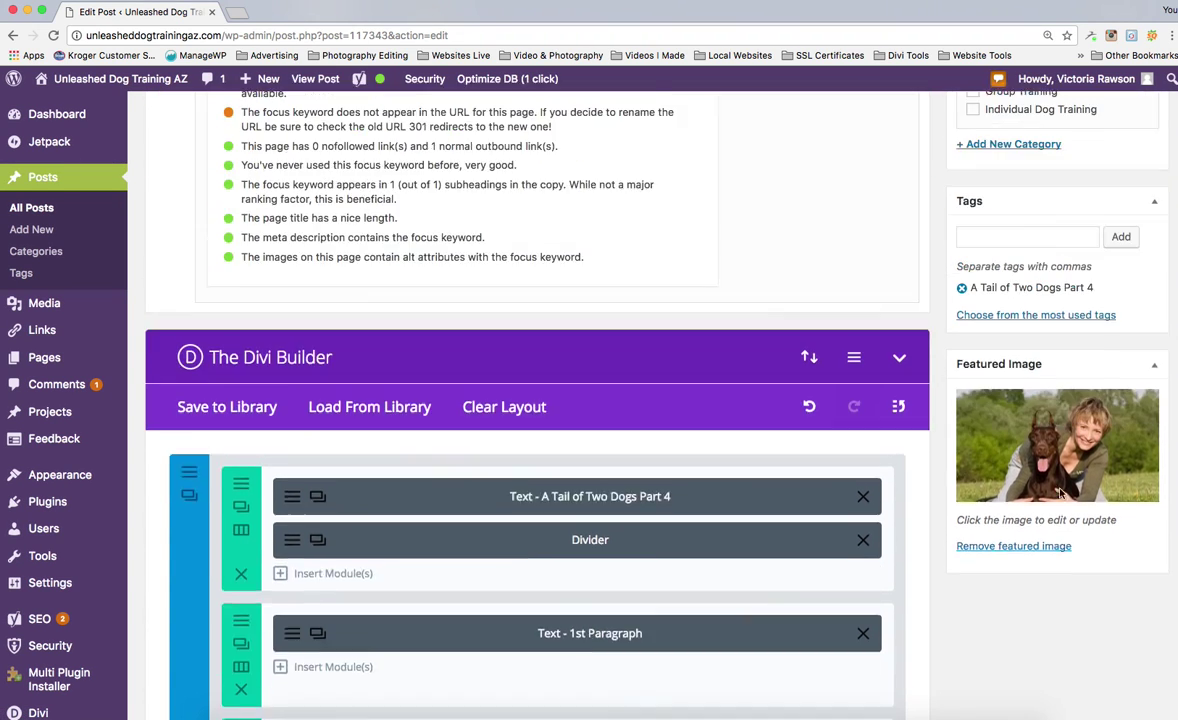
{"action": "scroll", "coordinate": [1060, 492], "scroll_direction": "up", "scroll_amount": 1}
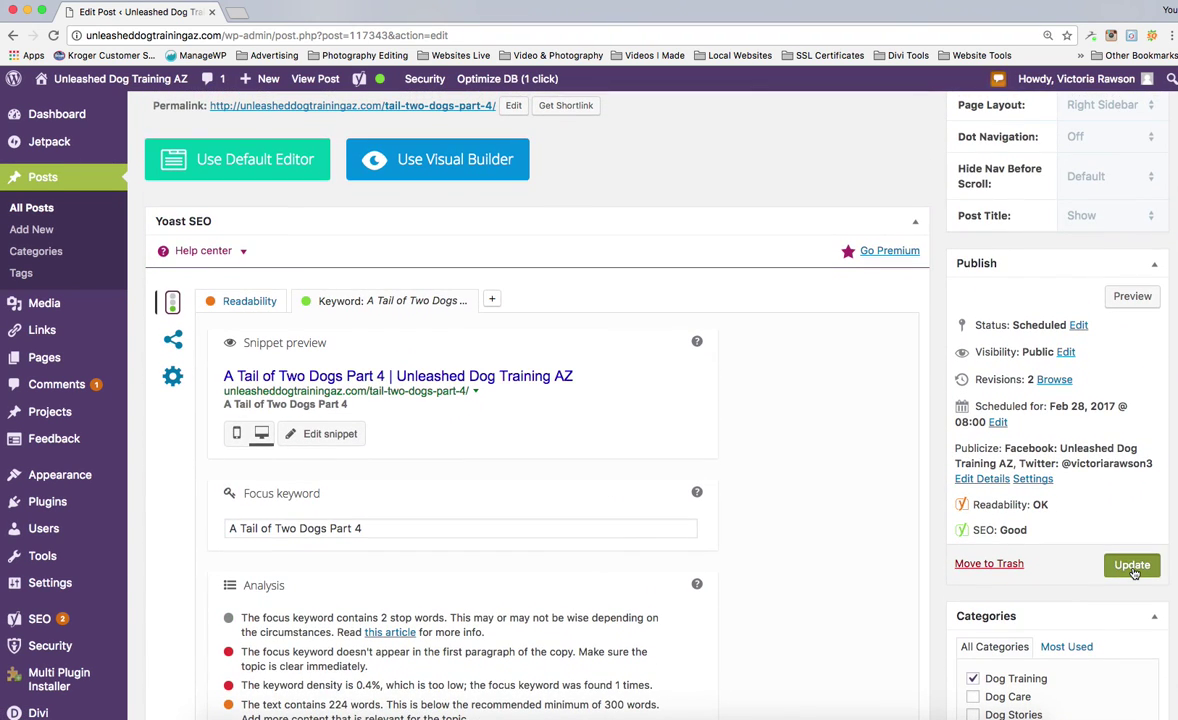
{"action": "left_click", "coordinate": [1133, 566]}
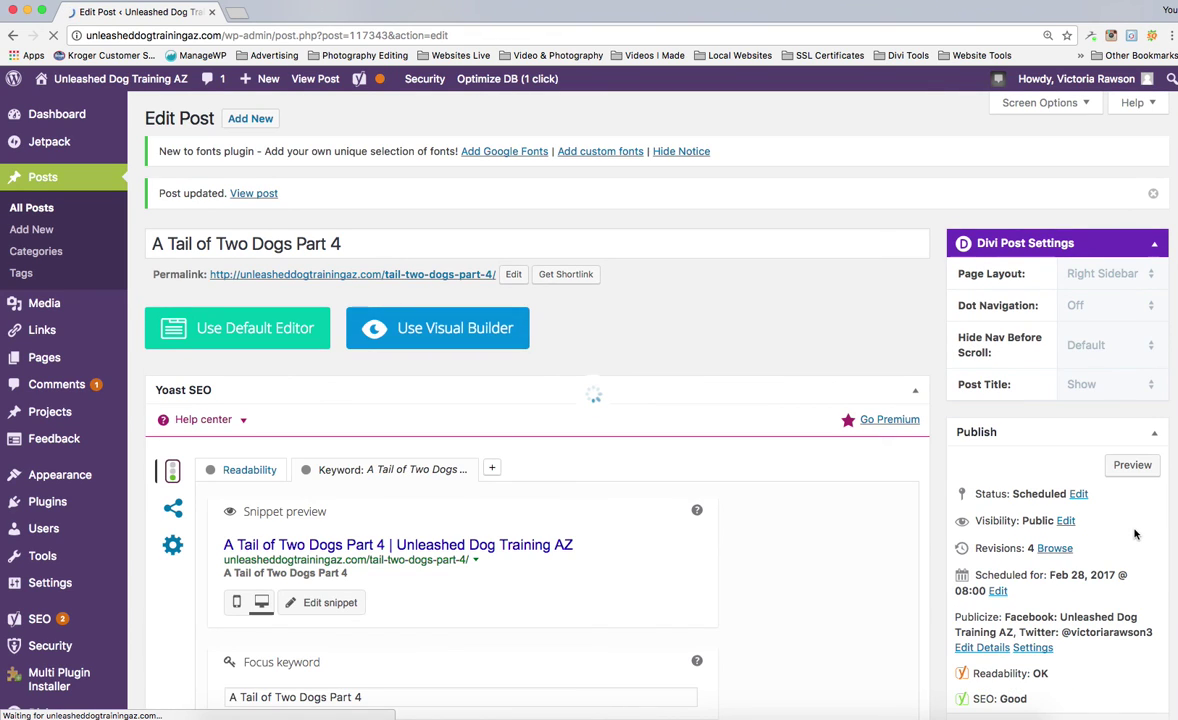
{"action": "scroll", "coordinate": [1100, 500], "scroll_direction": "down", "scroll_amount": 1}
Preview the updated post to check the German shepherd photo, then switch to the Word draft
{"action": "left_click", "coordinate": [1127, 452]}
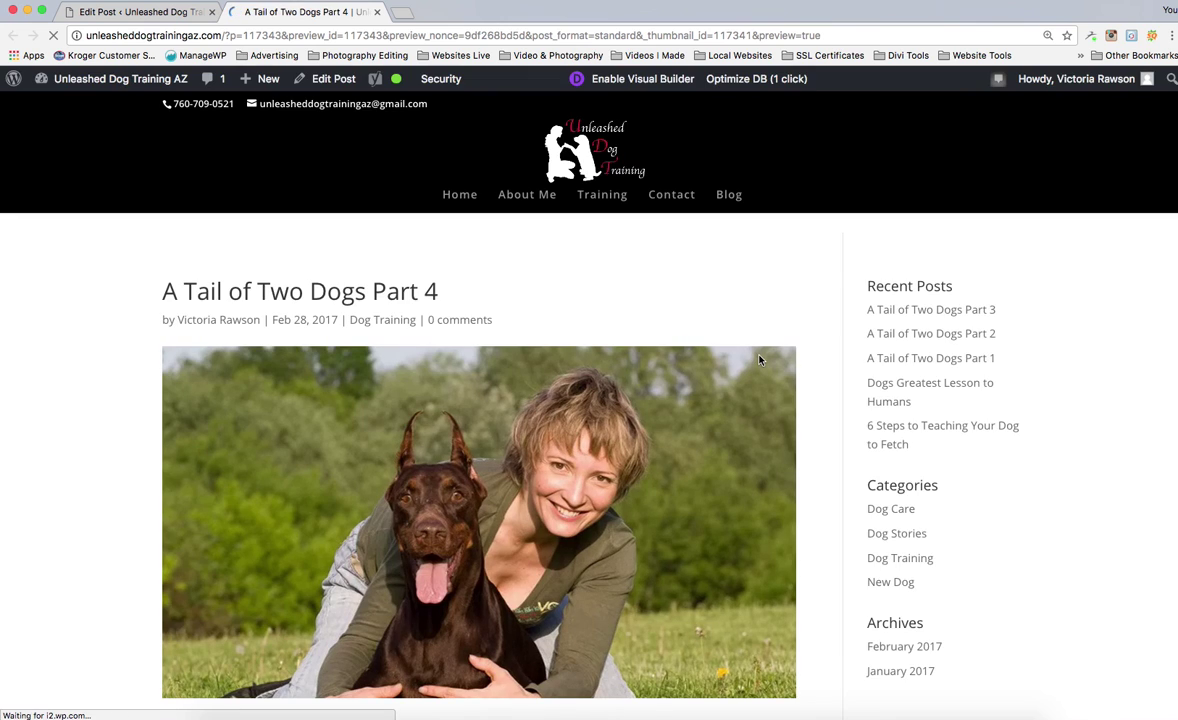
{"action": "scroll", "coordinate": [759, 360], "scroll_direction": "down", "scroll_amount": 3}
{"action": "scroll", "coordinate": [759, 360], "scroll_direction": "down", "scroll_amount": 5}
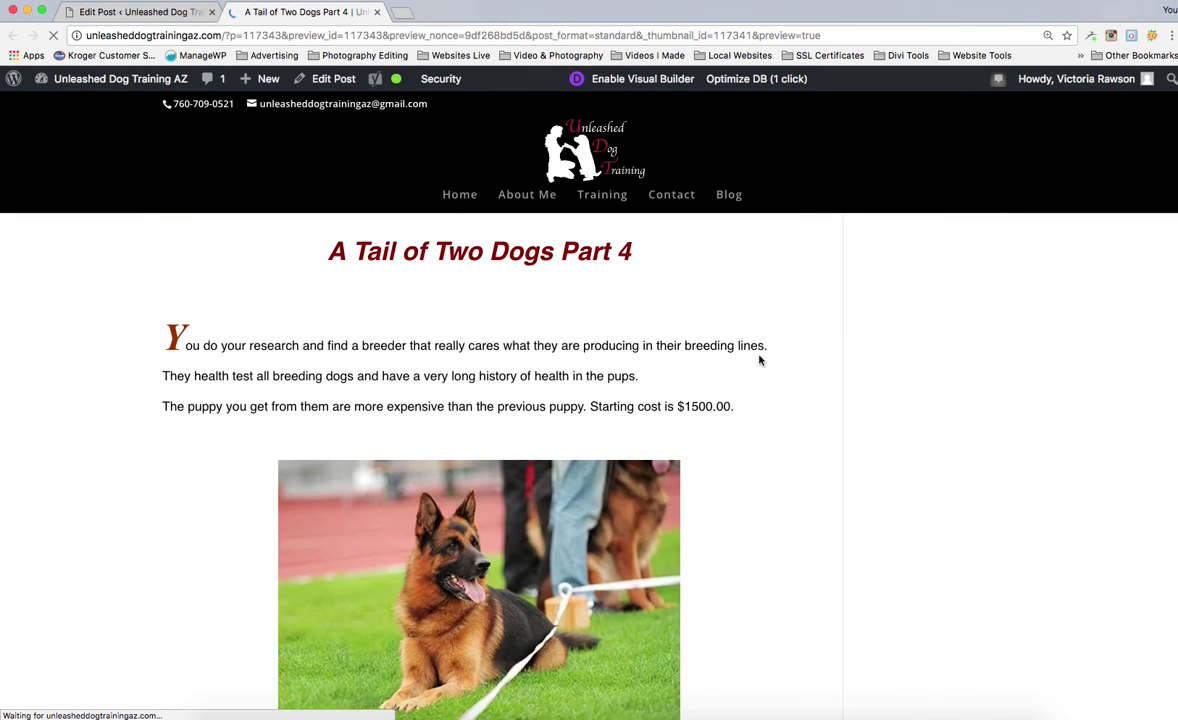
{"action": "scroll", "coordinate": [759, 360], "scroll_direction": "down", "scroll_amount": 3}
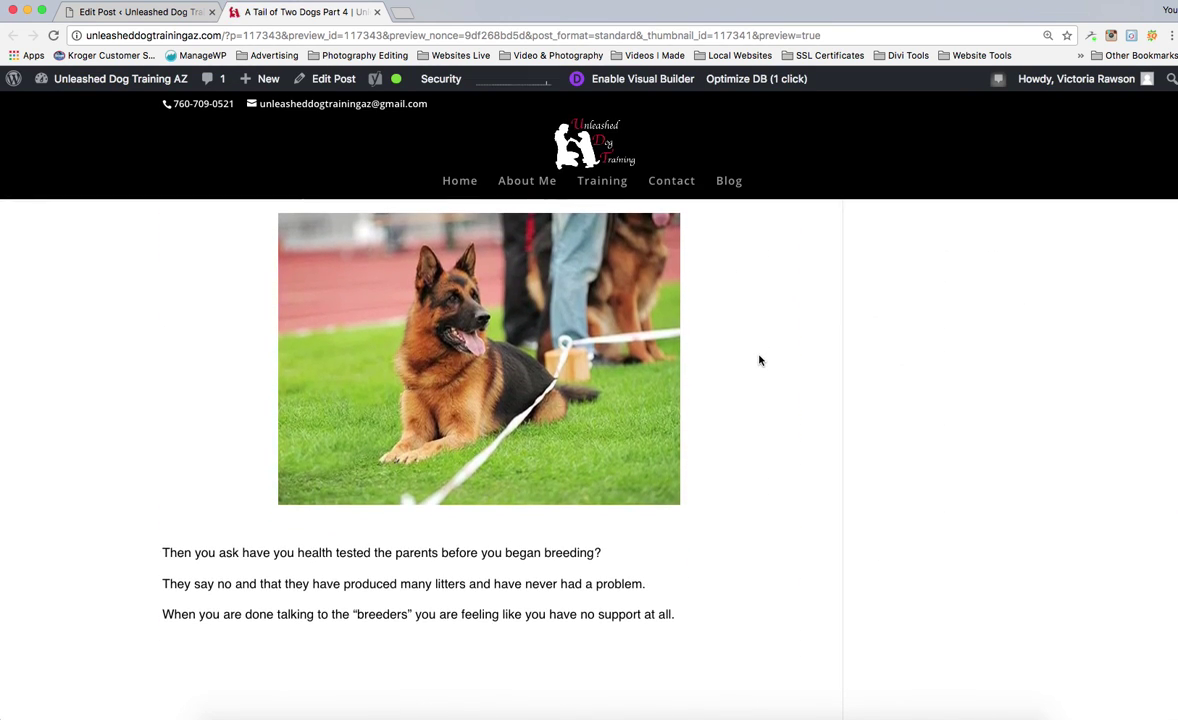
{"action": "scroll", "coordinate": [759, 360], "scroll_direction": "down", "scroll_amount": 1}
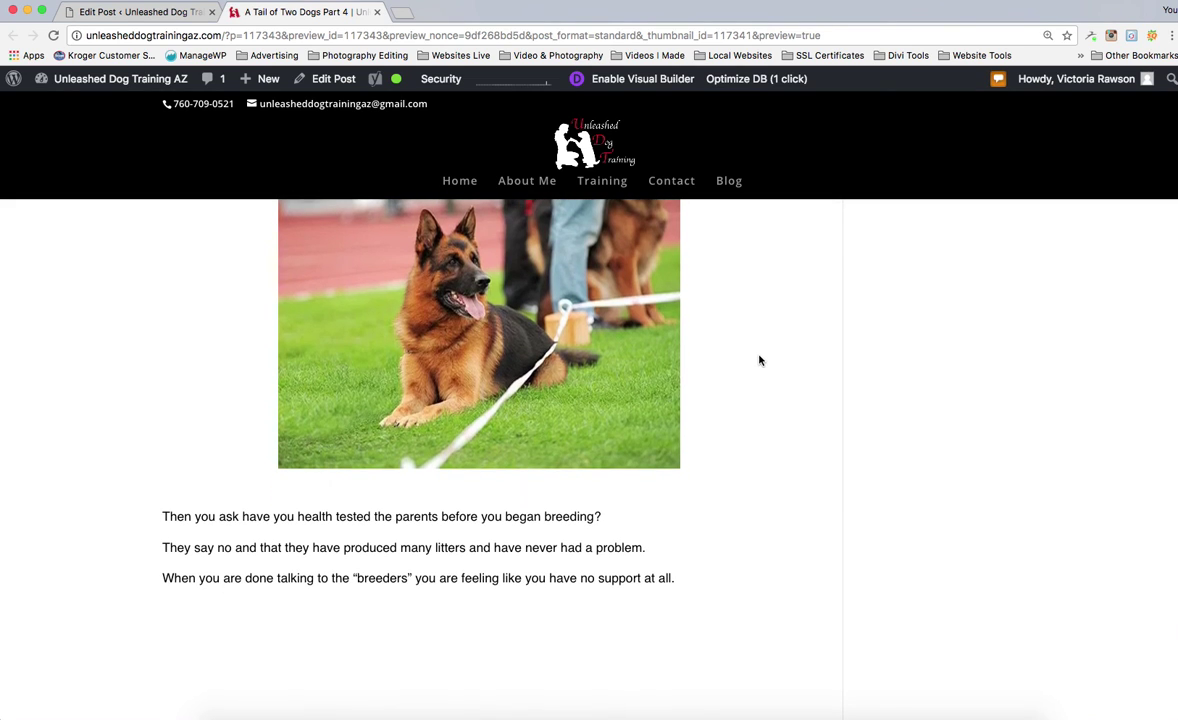
{"action": "scroll", "coordinate": [759, 360], "scroll_direction": "up", "scroll_amount": 1}
{"action": "scroll", "coordinate": [759, 360], "scroll_direction": "up", "scroll_amount": 5}
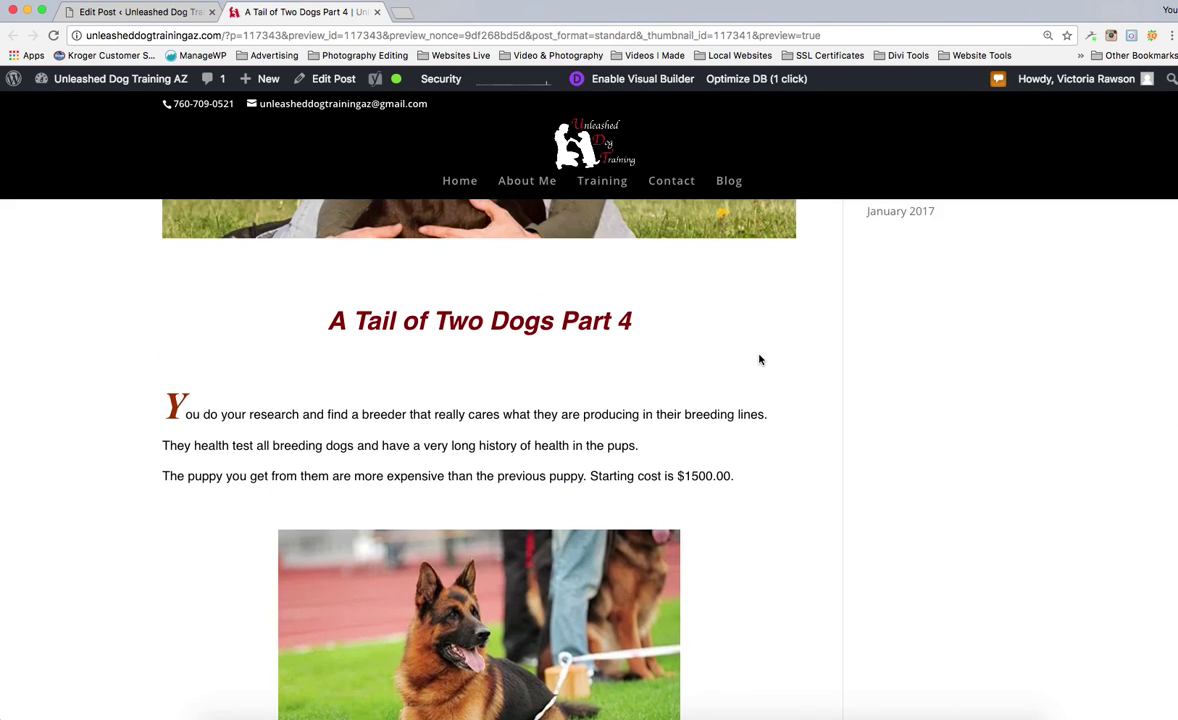
{"action": "scroll", "coordinate": [759, 358], "scroll_direction": "up", "scroll_amount": 1}
{"action": "scroll", "coordinate": [760, 358], "scroll_direction": "down", "scroll_amount": 4}
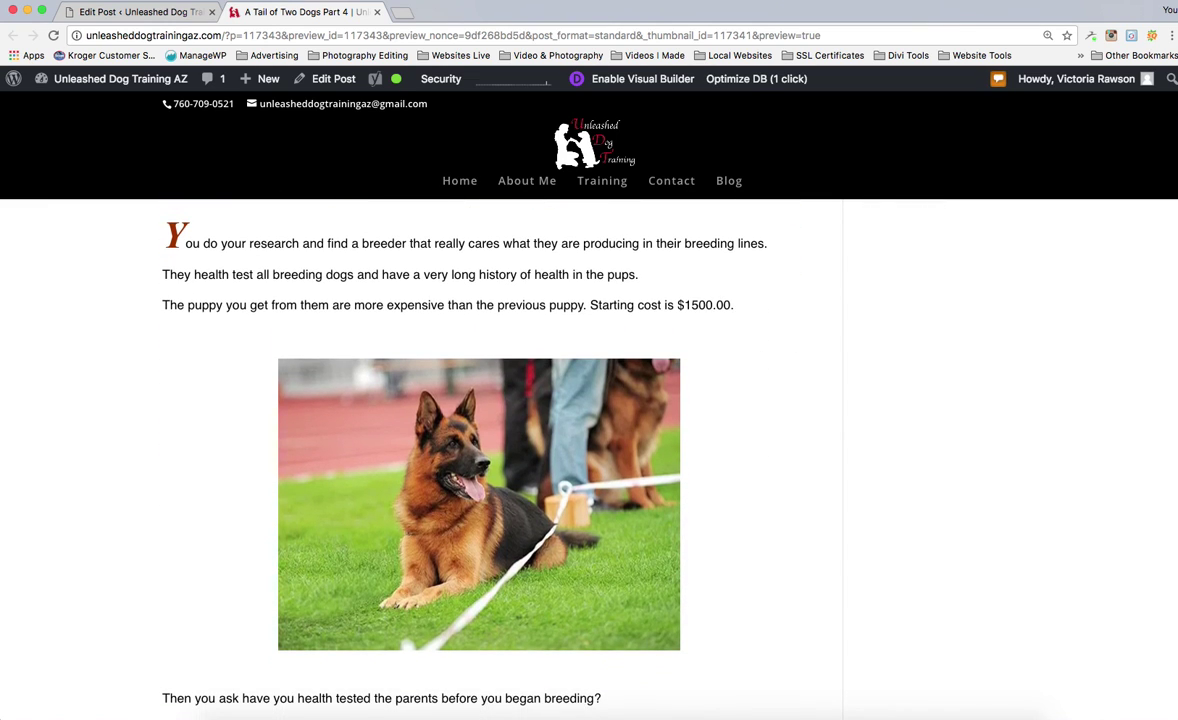
{"action": "key", "text": "super+Tab"}
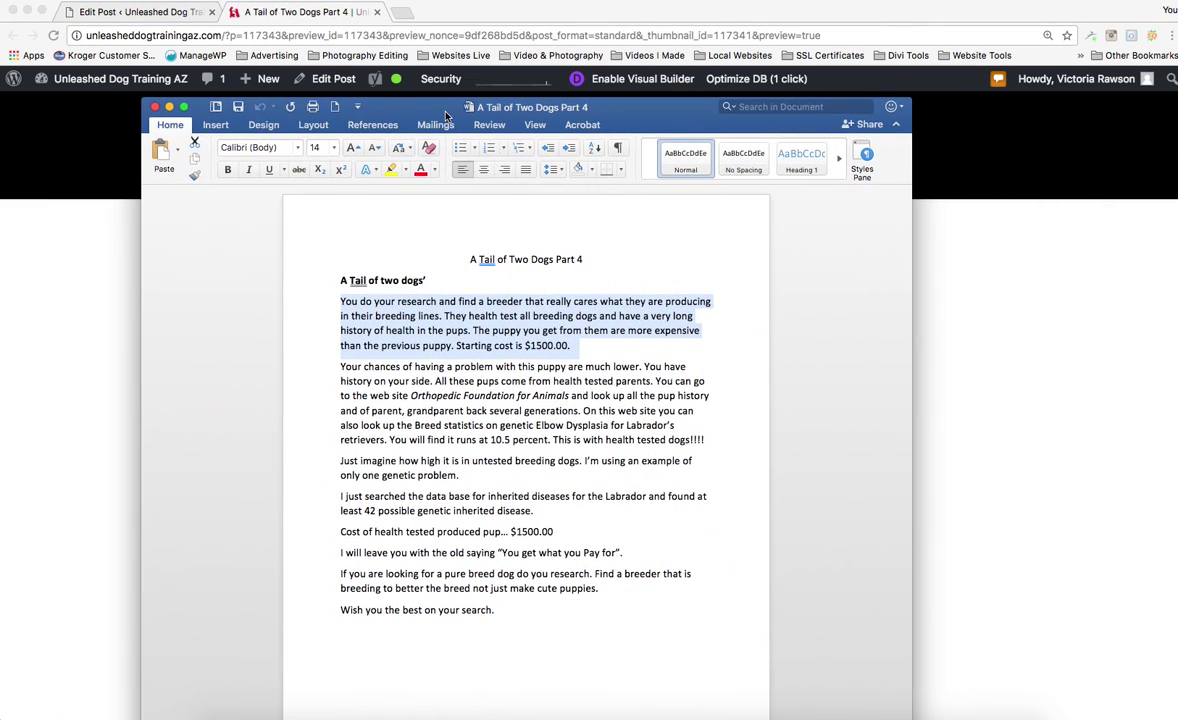
Select the second paragraph in the Word draft, then bring the post preview back to the front
{"action": "left_click", "coordinate": [714, 443]}
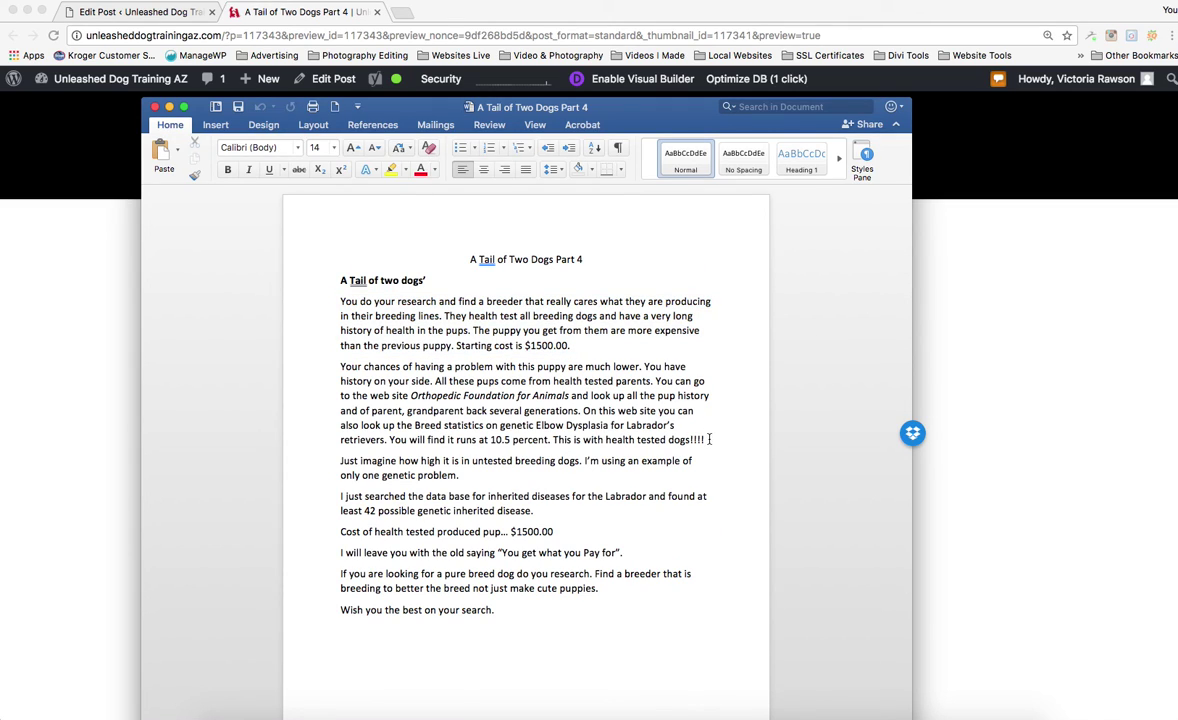
{"action": "left_click_drag", "start_coordinate": [704, 440], "coordinate": [336, 369]}
{"action": "key", "text": "super+c"}
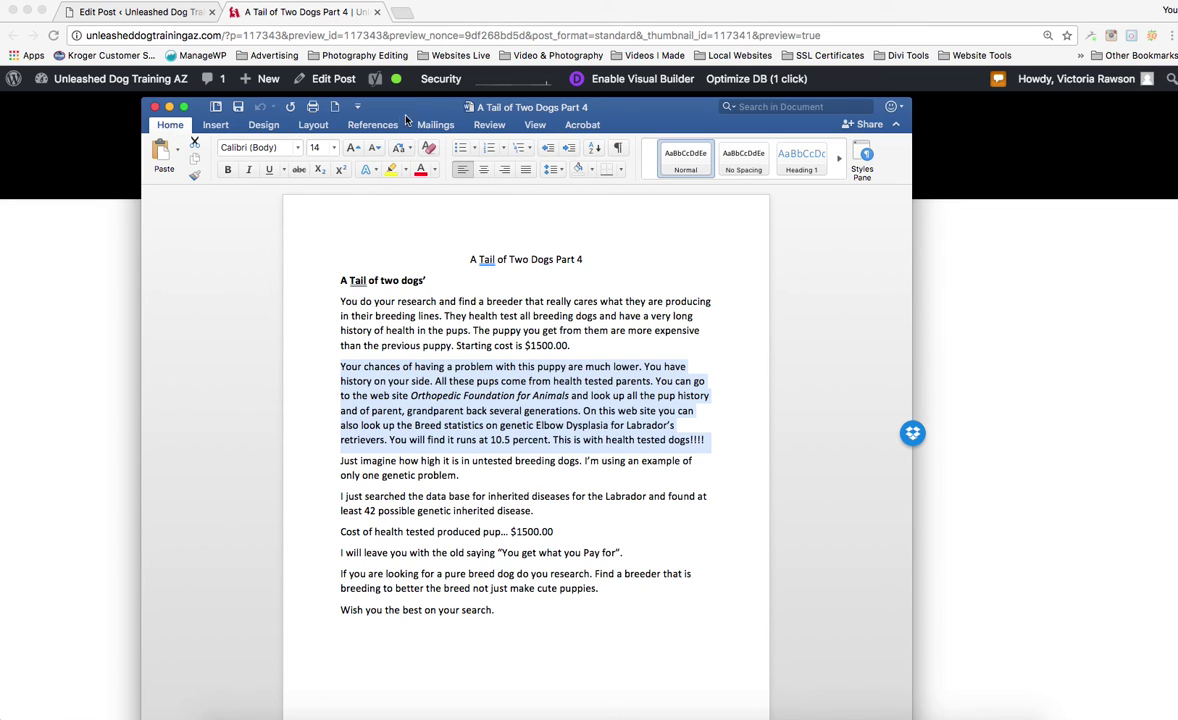
{"action": "left_click", "coordinate": [1063, 184]}
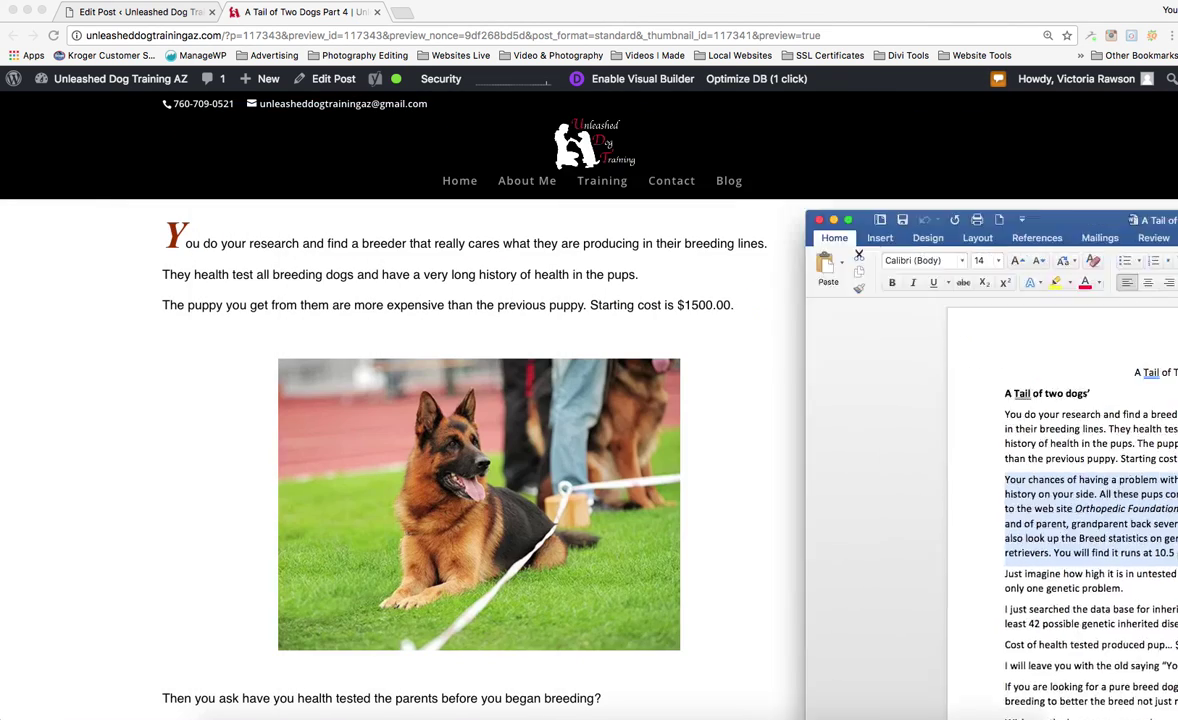
{"action": "scroll", "coordinate": [414, 271], "scroll_direction": "down", "scroll_amount": 4}
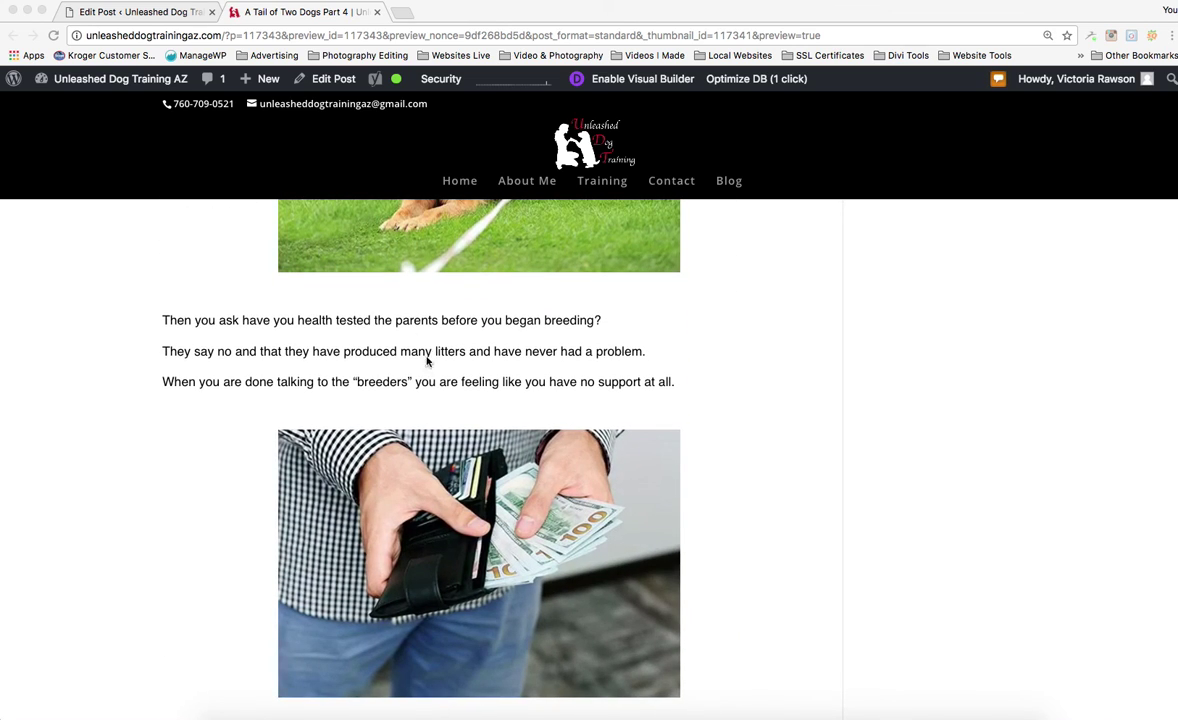
Close the preview tab and open the Text - 2nd Paragraph module's settings
{"action": "left_click", "coordinate": [377, 13]}
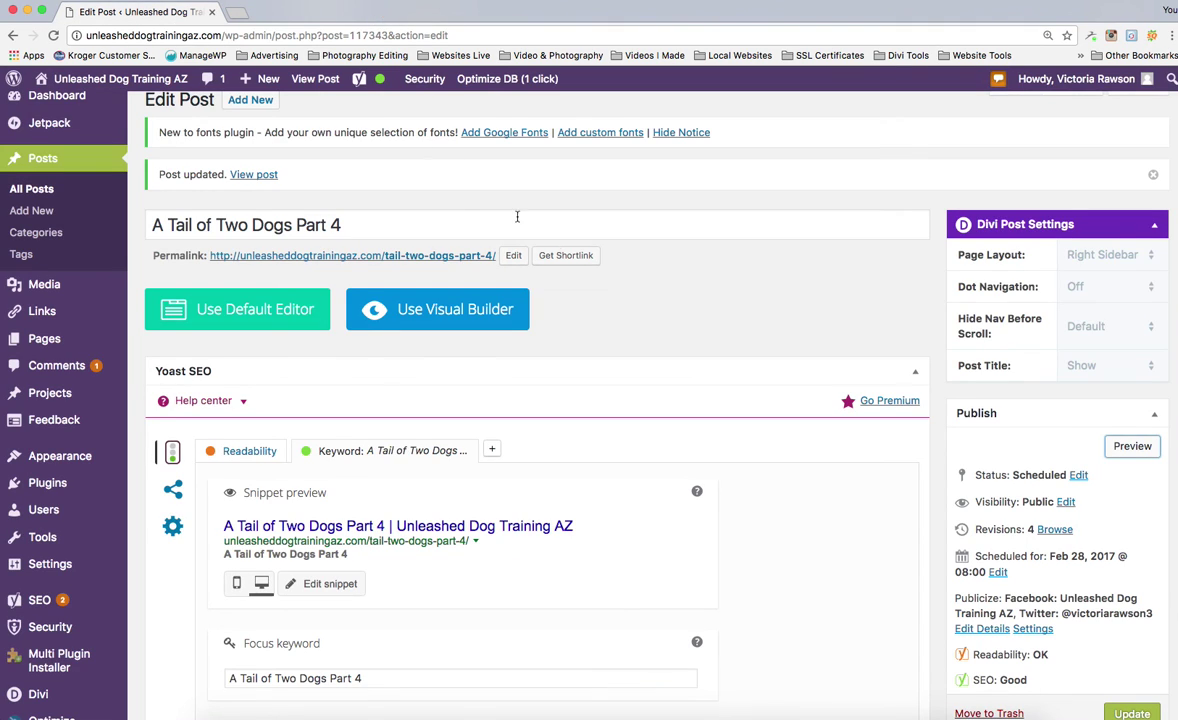
{"action": "scroll", "coordinate": [618, 281], "scroll_direction": "down", "scroll_amount": 5}
{"action": "scroll", "coordinate": [616, 283], "scroll_direction": "down", "scroll_amount": 10}
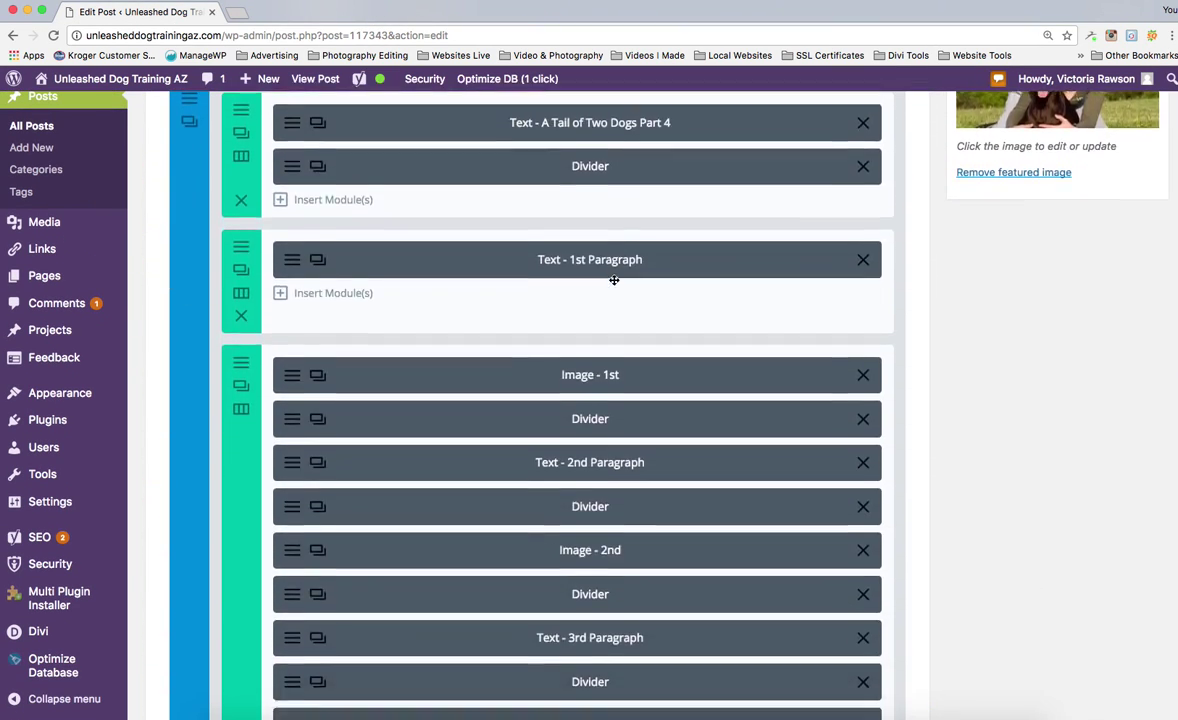
{"action": "scroll", "coordinate": [614, 280], "scroll_direction": "up", "scroll_amount": 3}
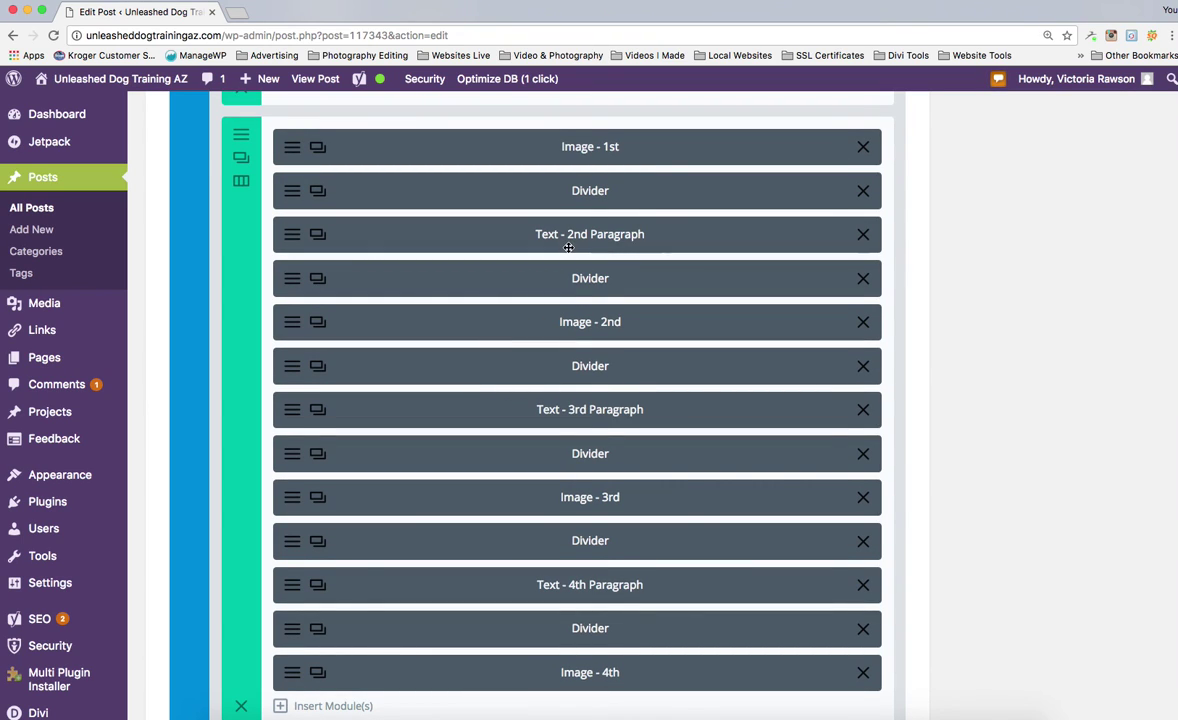
{"action": "left_click", "coordinate": [293, 236]}
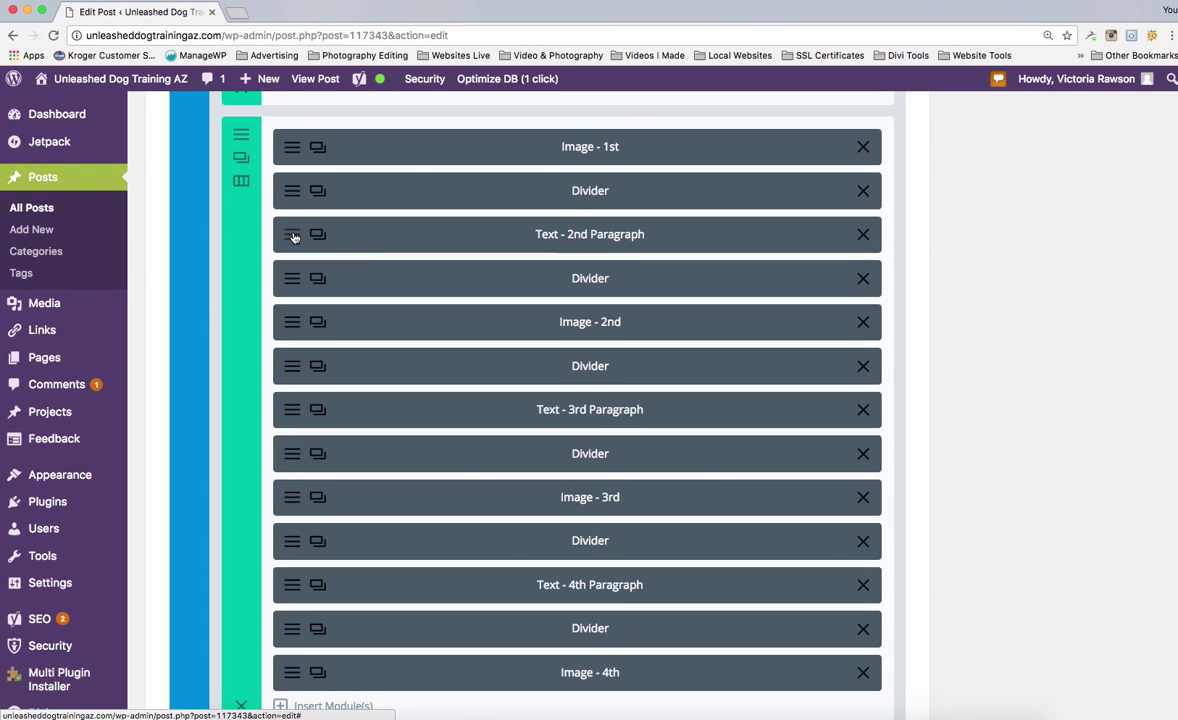
{"action": "scroll", "coordinate": [660, 366], "scroll_direction": "down", "scroll_amount": 3}
{"action": "scroll", "coordinate": [720, 415], "scroll_direction": "down", "scroll_amount": 1}
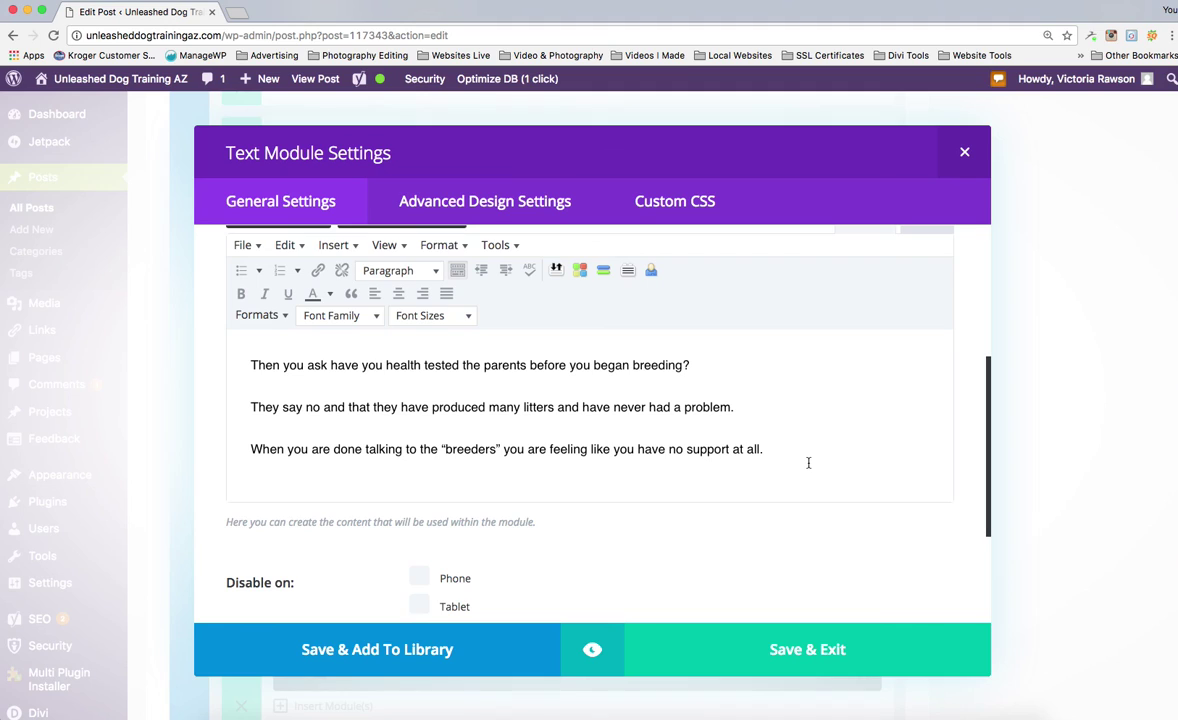
Replace the old paragraphs with the pasted puppy-health text in Helvetica, 16px, black
{"action": "left_click_drag", "start_coordinate": [781, 455], "coordinate": [168, 331]}
{"action": "key", "text": "BackSpace"}
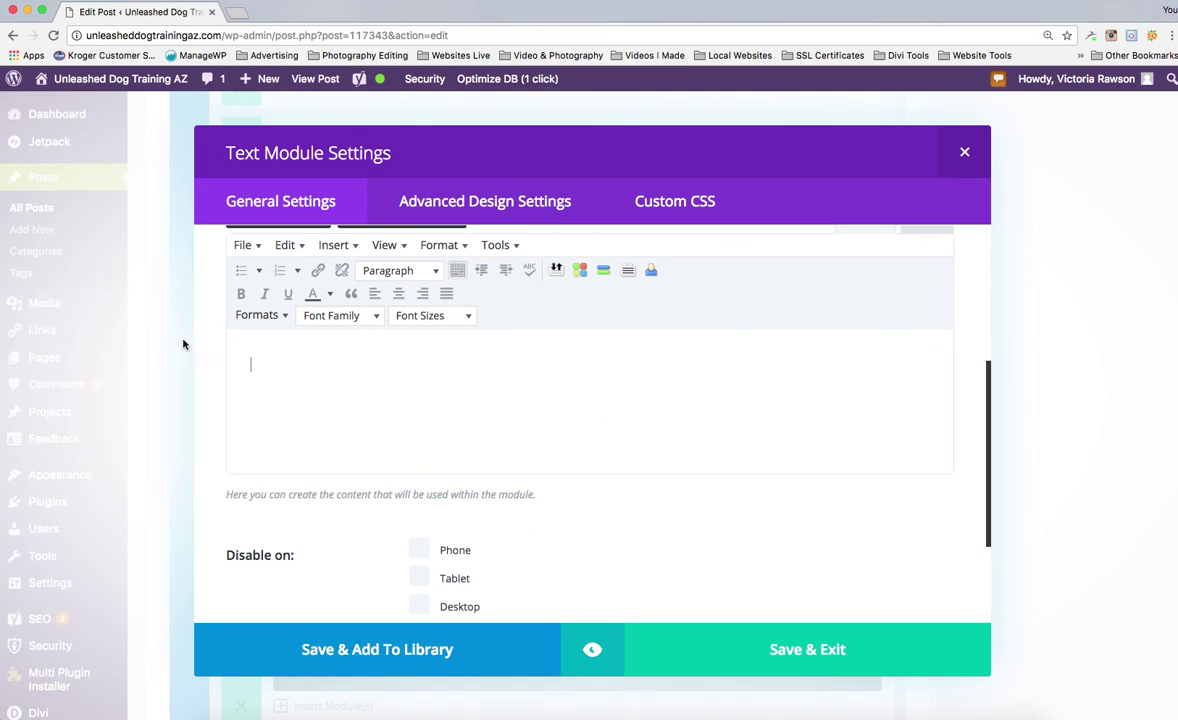
{"action": "key", "text": "super+v"}
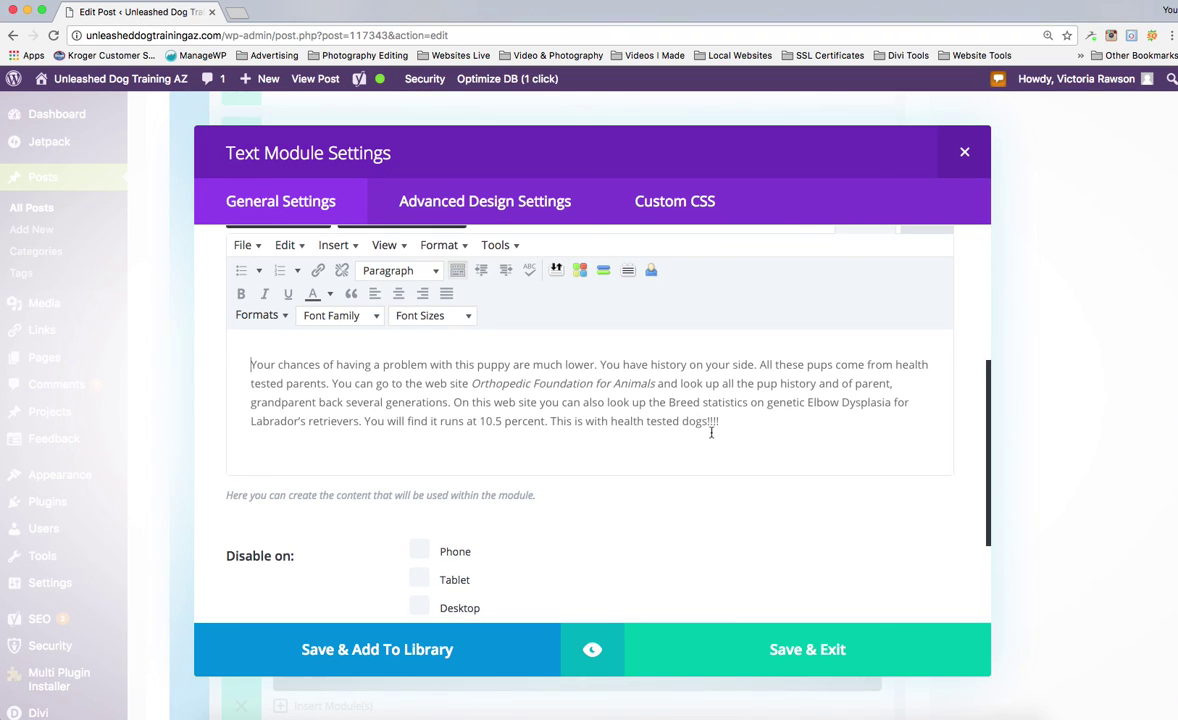
{"action": "left_click_drag", "start_coordinate": [729, 421], "coordinate": [241, 366]}
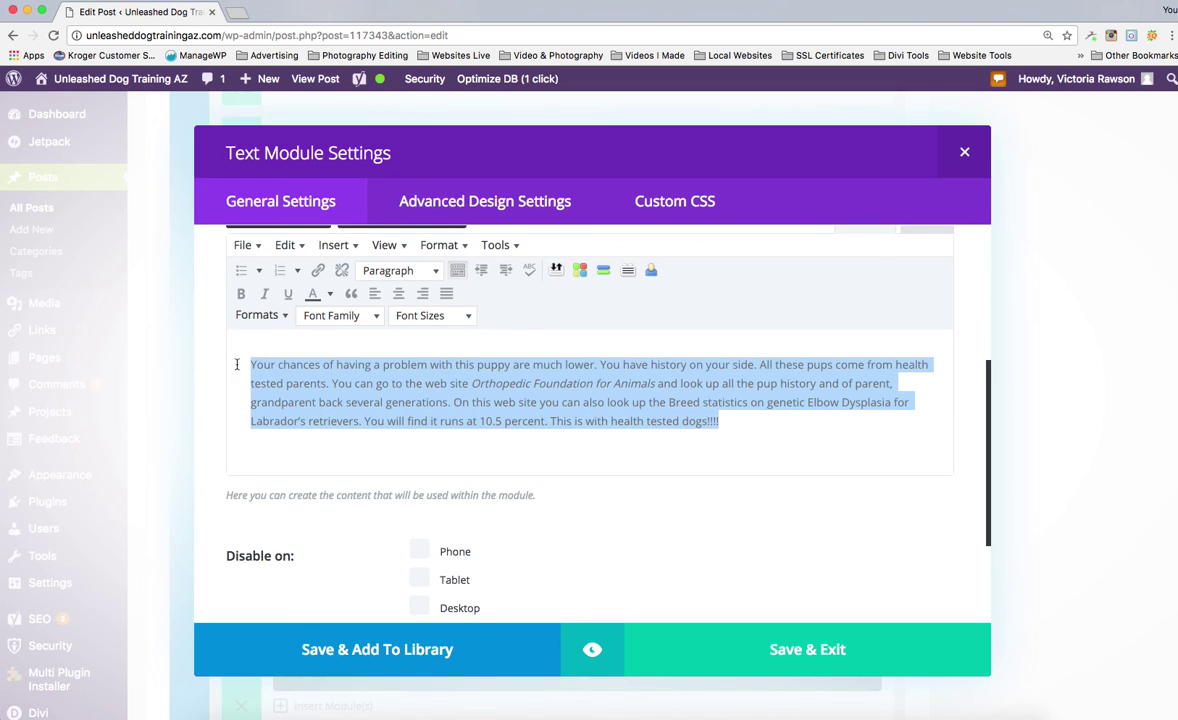
{"action": "left_click", "coordinate": [350, 316]}
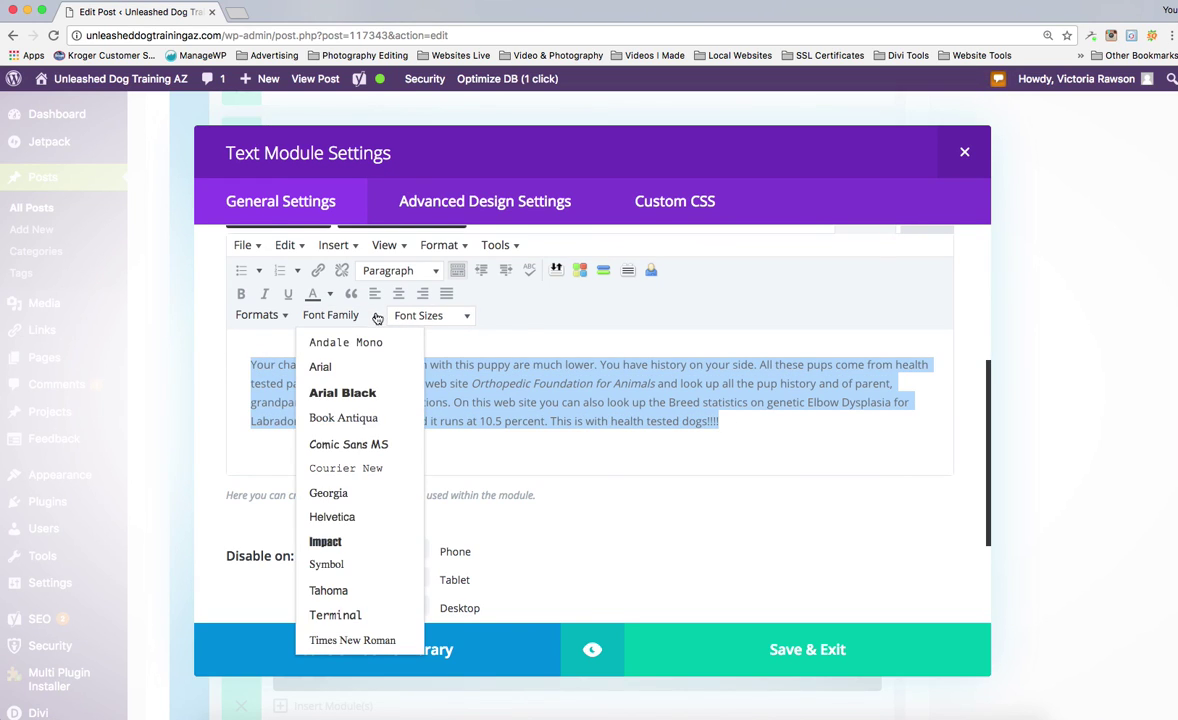
{"action": "left_click", "coordinate": [350, 516]}
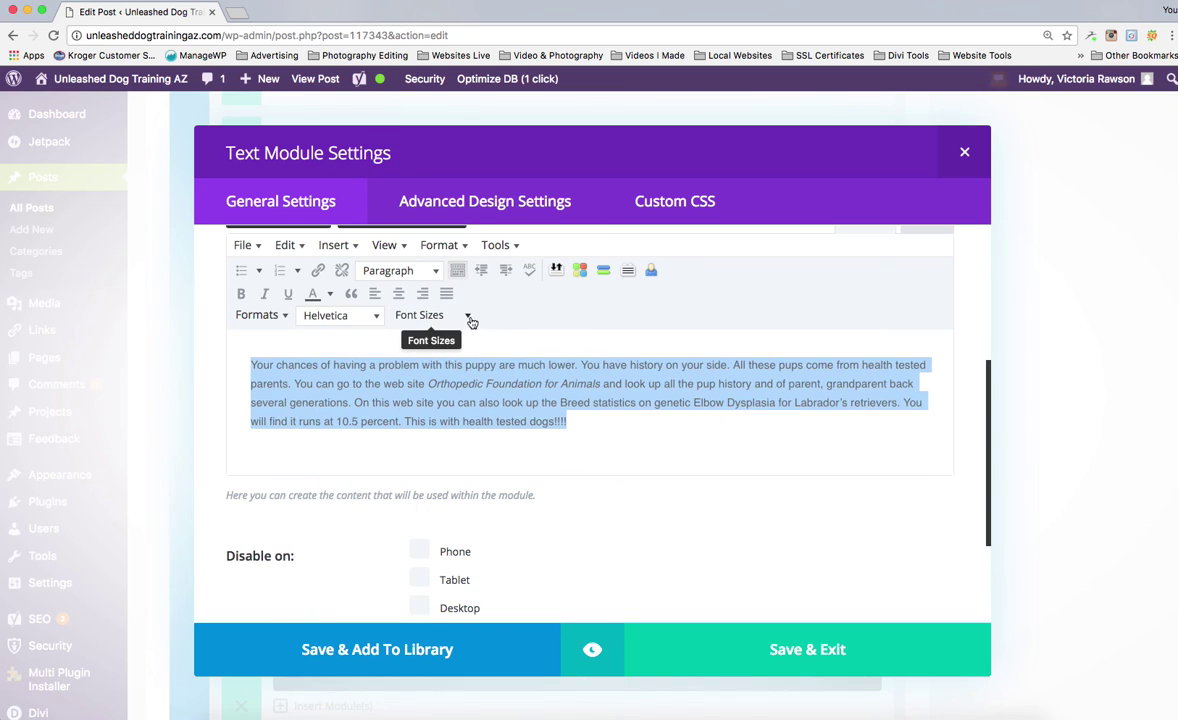
{"action": "left_click", "coordinate": [471, 318]}
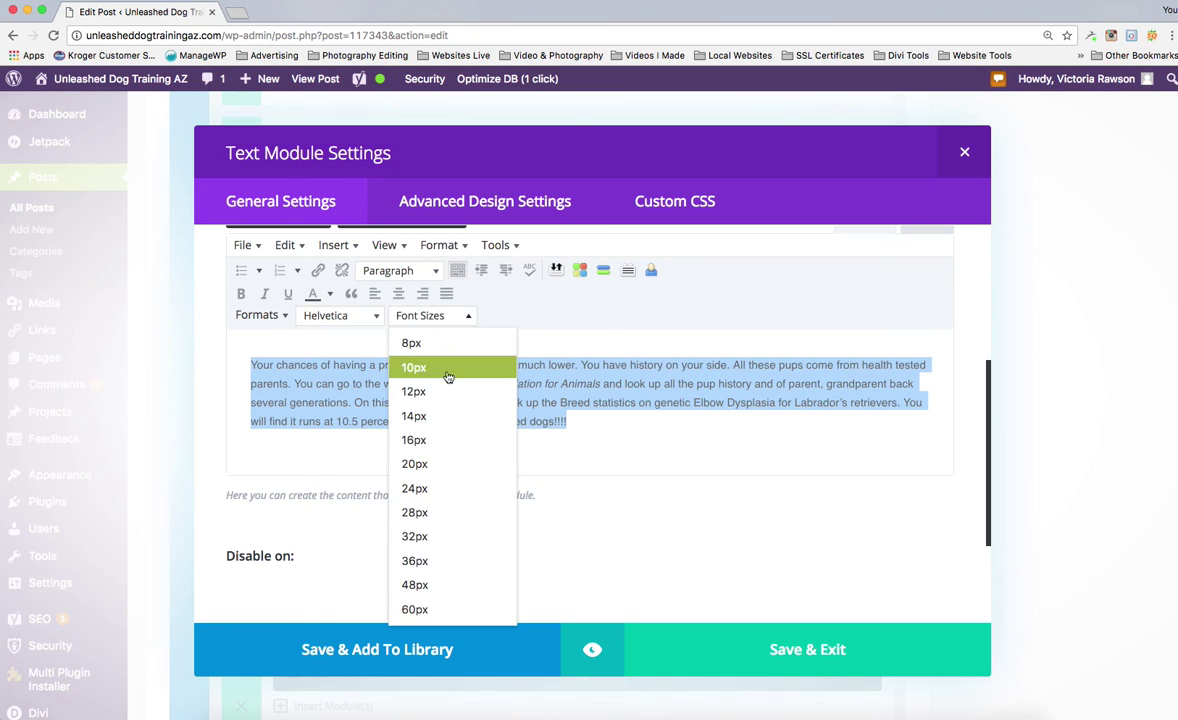
{"action": "left_click", "coordinate": [425, 440]}
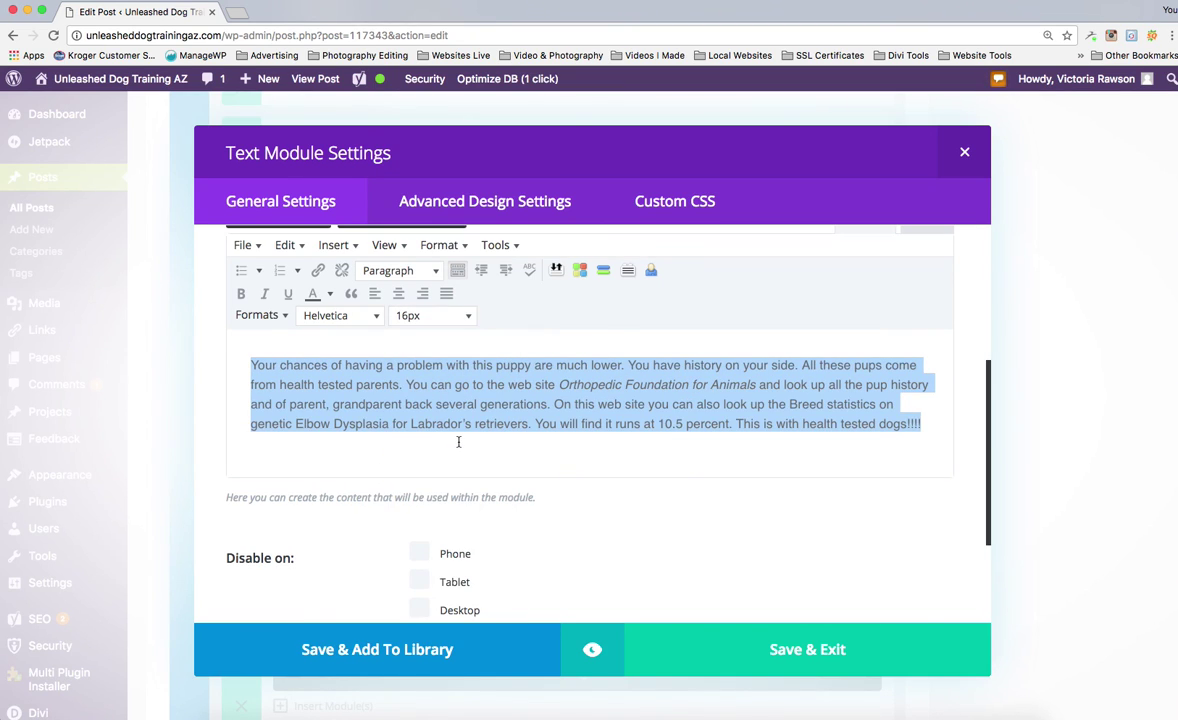
{"action": "left_click", "coordinate": [320, 294]}
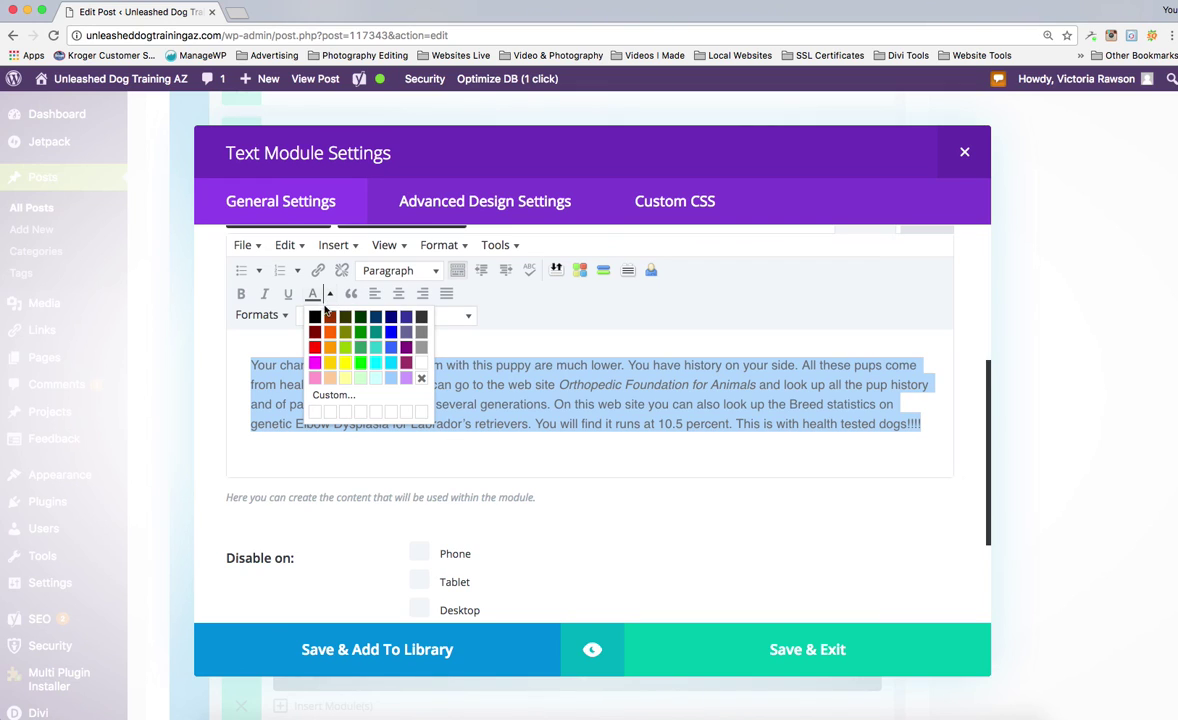
{"action": "left_click", "coordinate": [314, 318]}
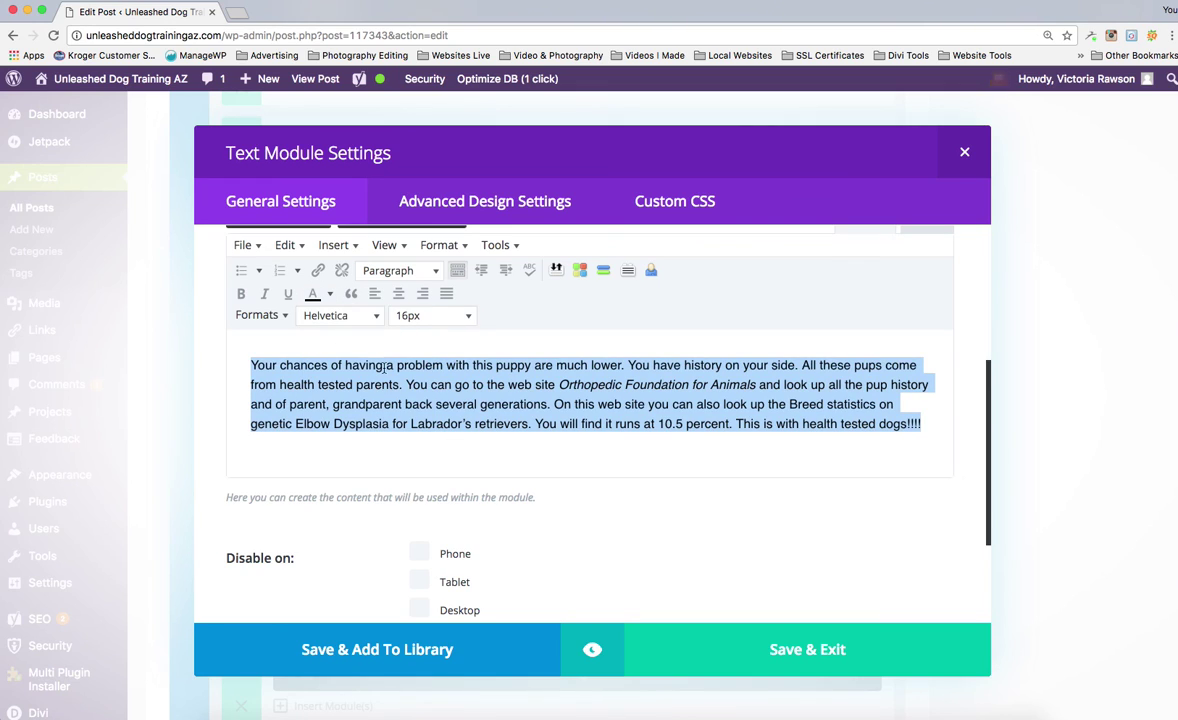
Break the text into paragraphs at 'You have history', 'You can go to', 'On this web site', 'You will find it'
{"action": "left_click", "coordinate": [628, 366]}
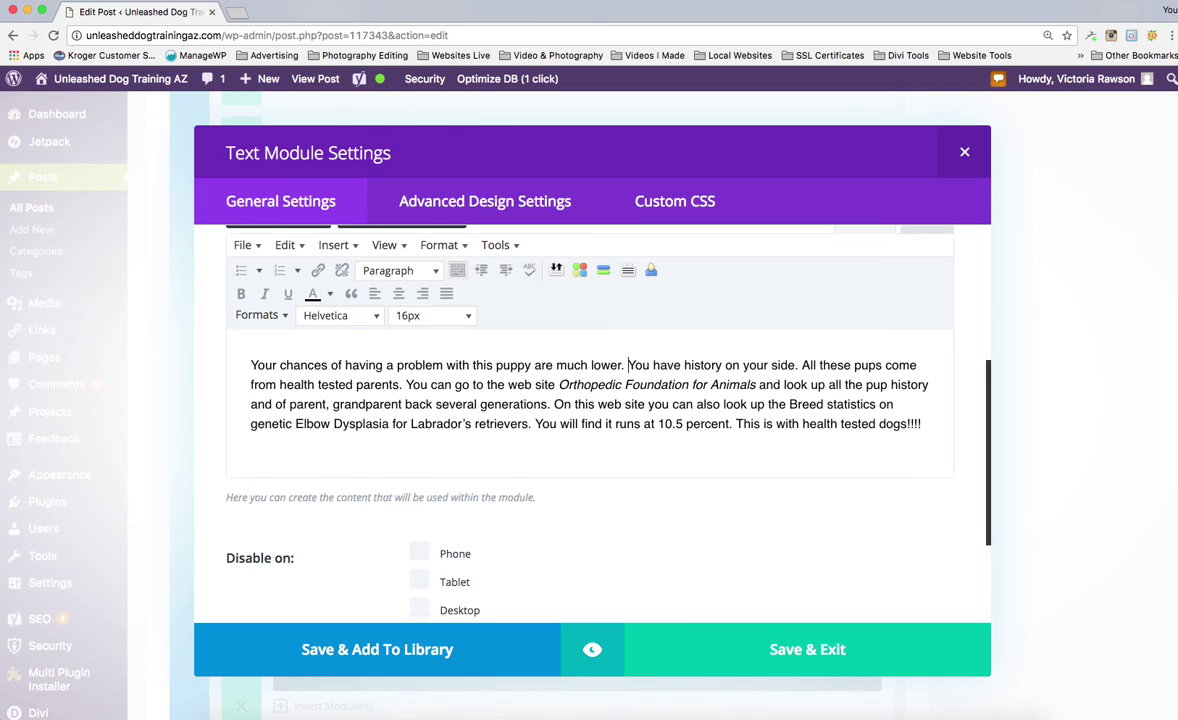
{"action": "key", "text": "Return"}
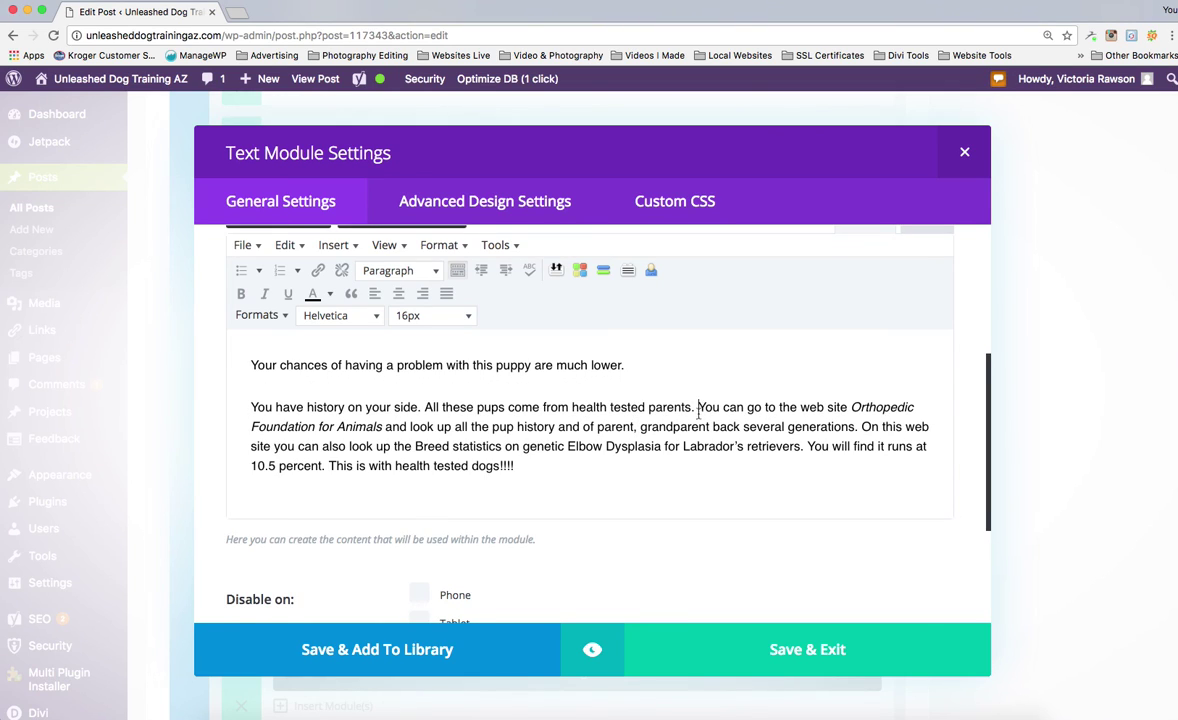
{"action": "key", "text": "Return"}
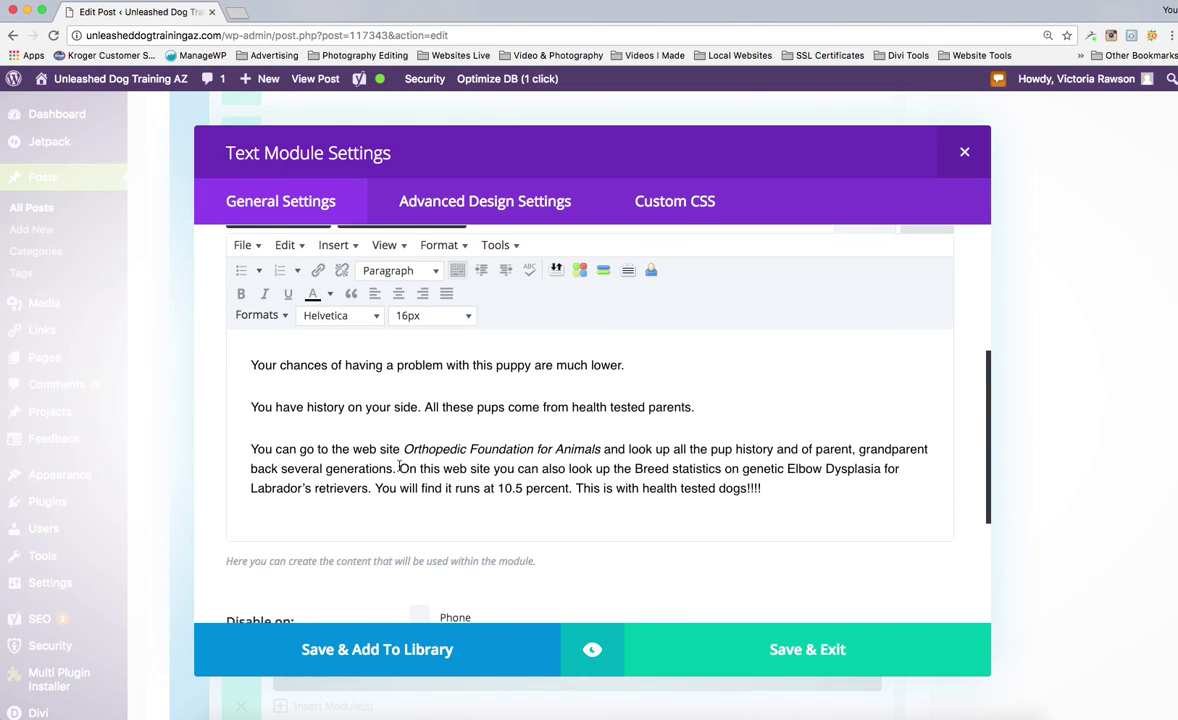
{"action": "key", "text": "Return"}
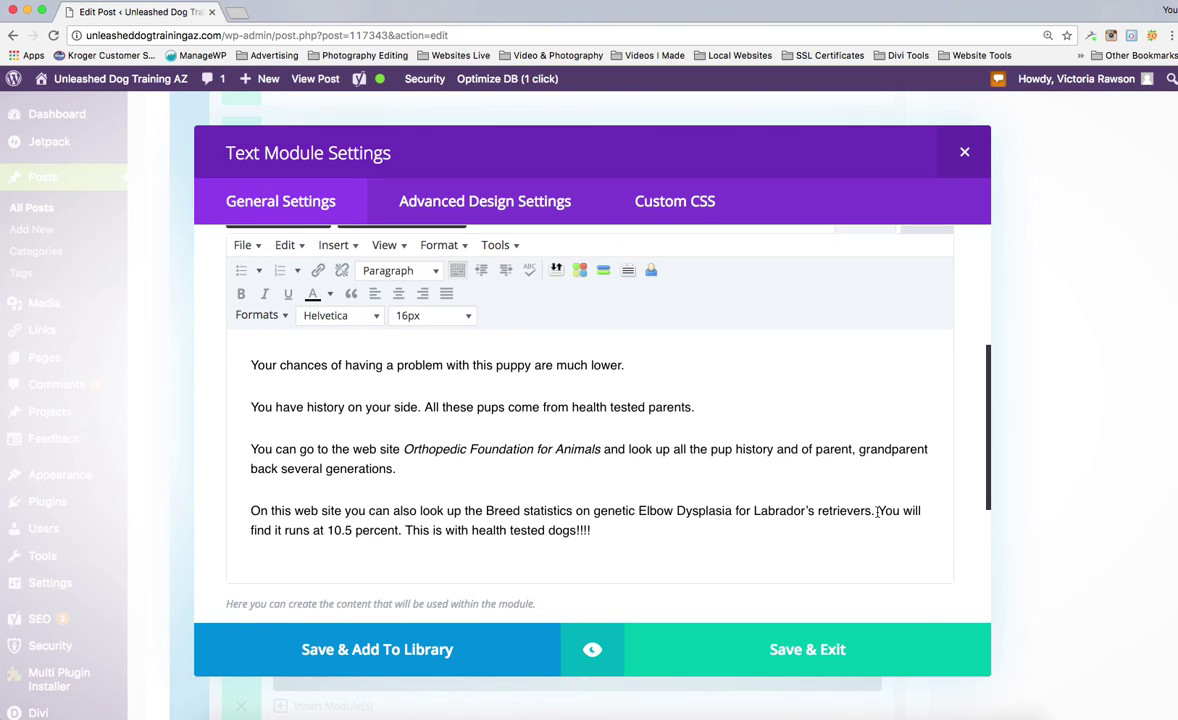
{"action": "key", "text": "Return"}
{"action": "scroll", "coordinate": [844, 528], "scroll_direction": "down", "scroll_amount": 3}
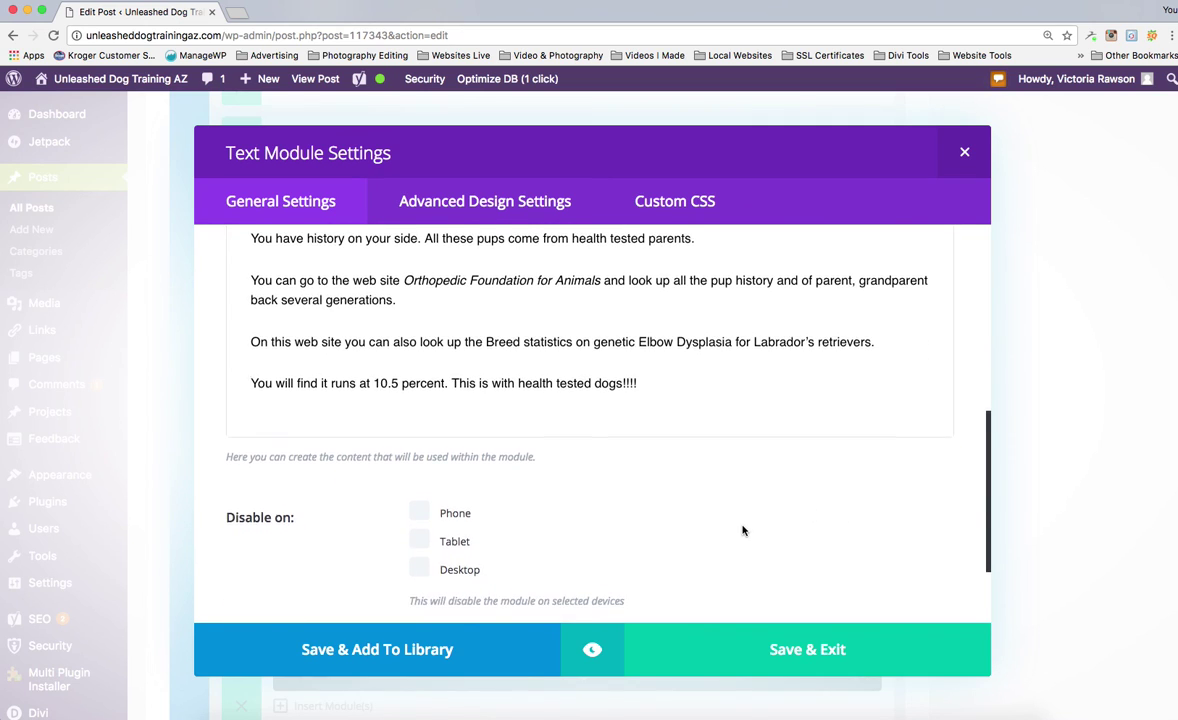
{"action": "scroll", "coordinate": [743, 530], "scroll_direction": "up", "scroll_amount": 3}
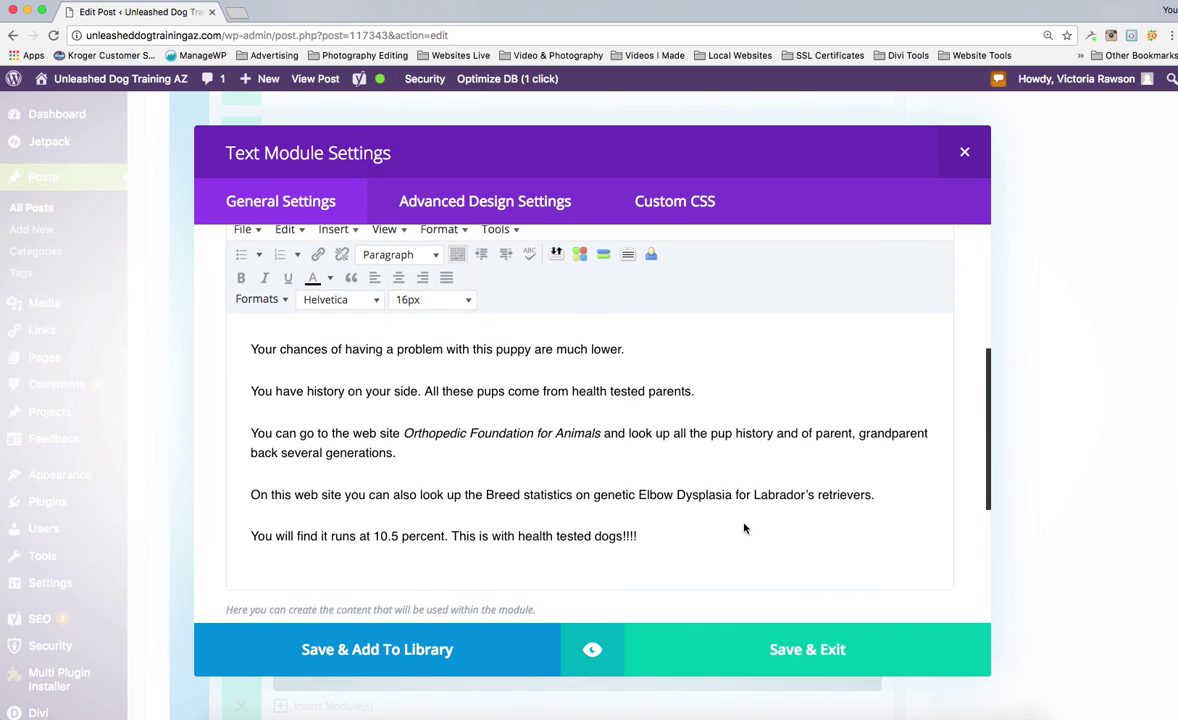
Save the text block and set the running German shepherd photo as the second image
{"action": "left_click", "coordinate": [806, 649]}
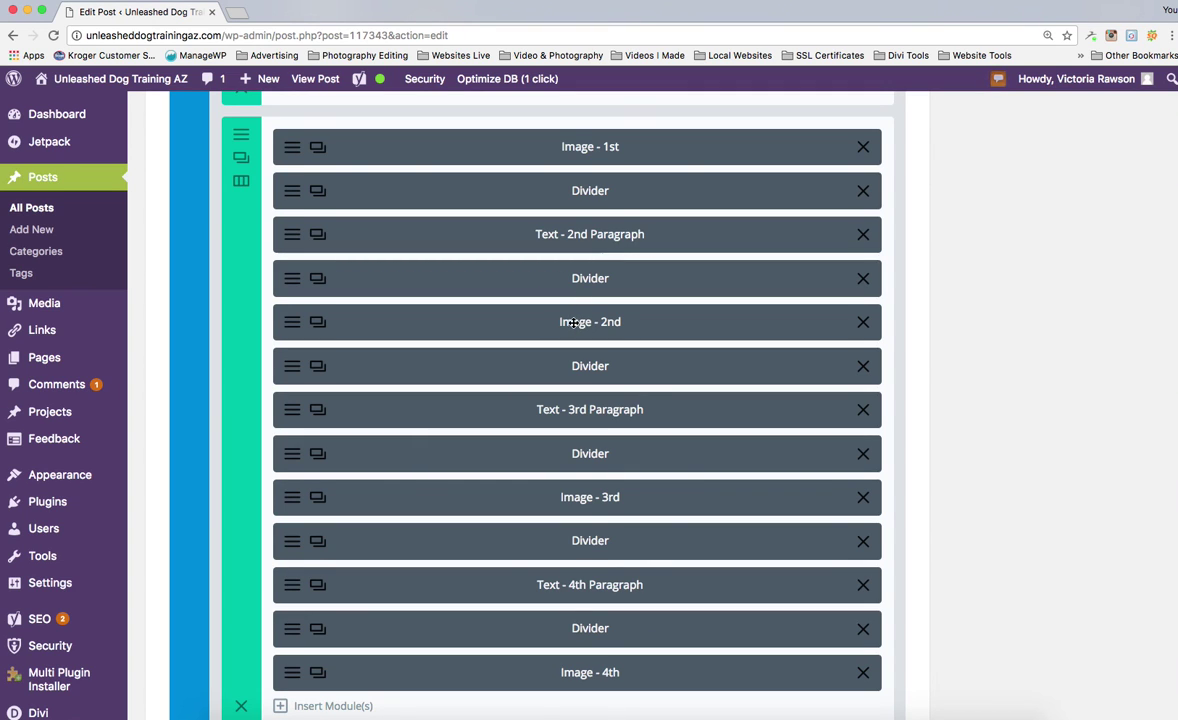
{"action": "left_click", "coordinate": [292, 321]}
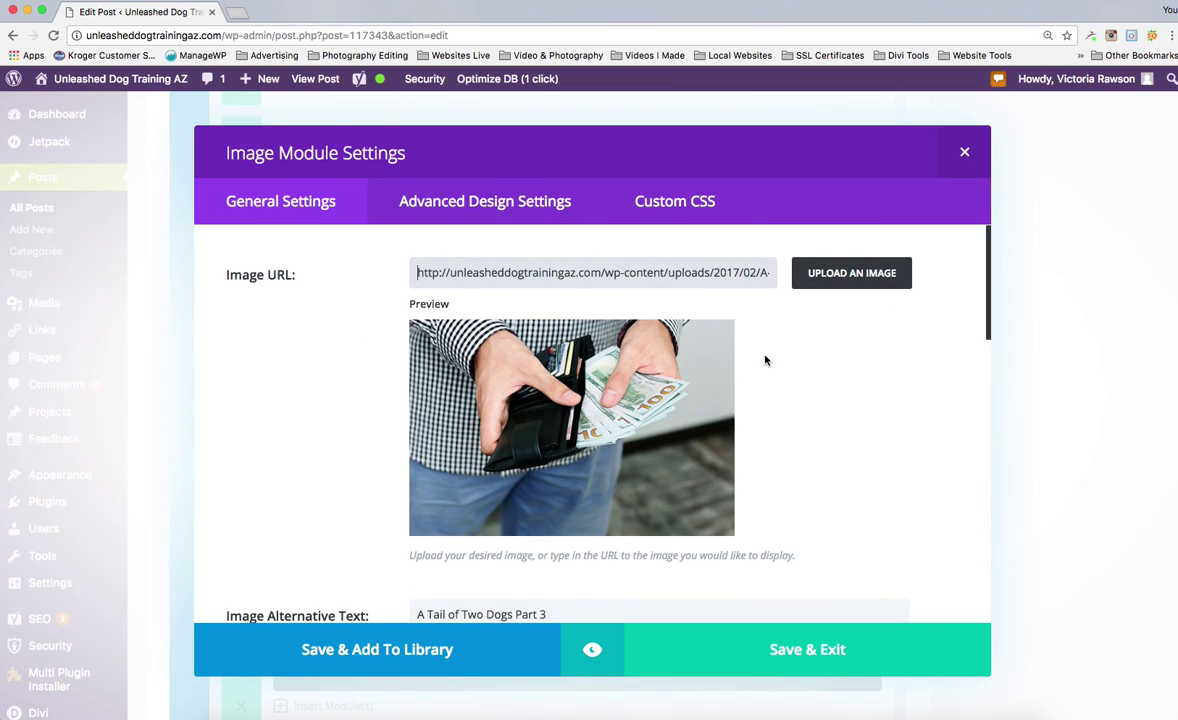
{"action": "left_click", "coordinate": [830, 274]}
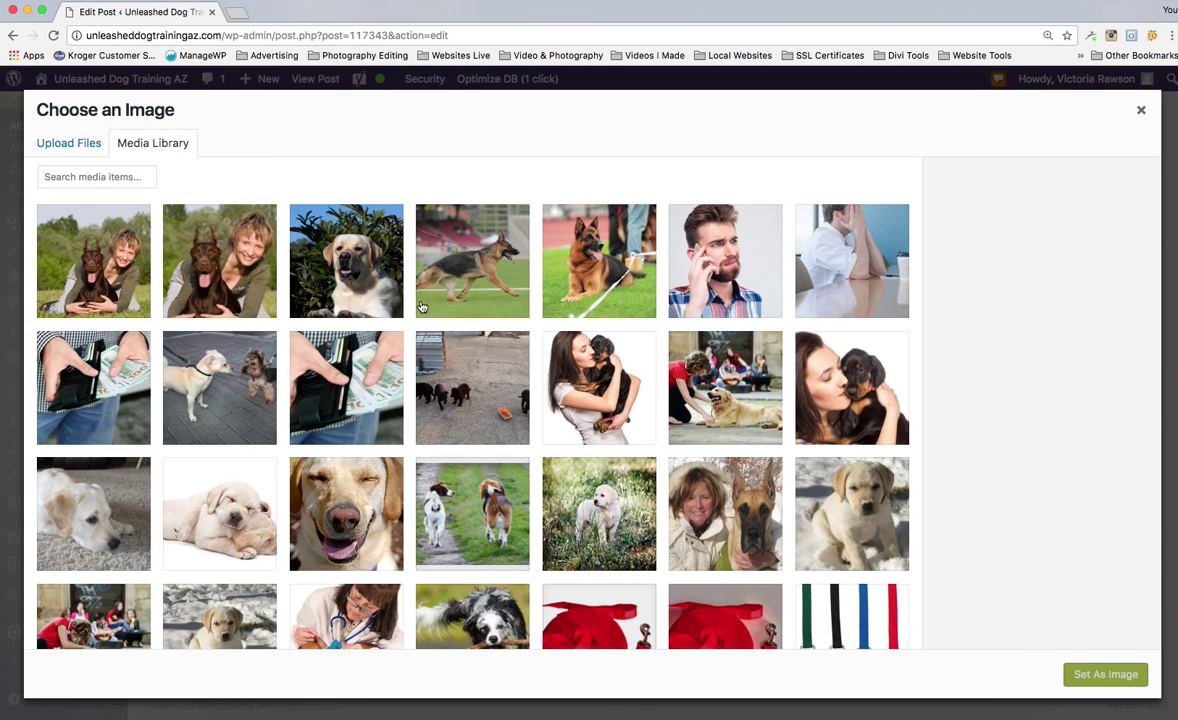
{"action": "left_click", "coordinate": [497, 285]}
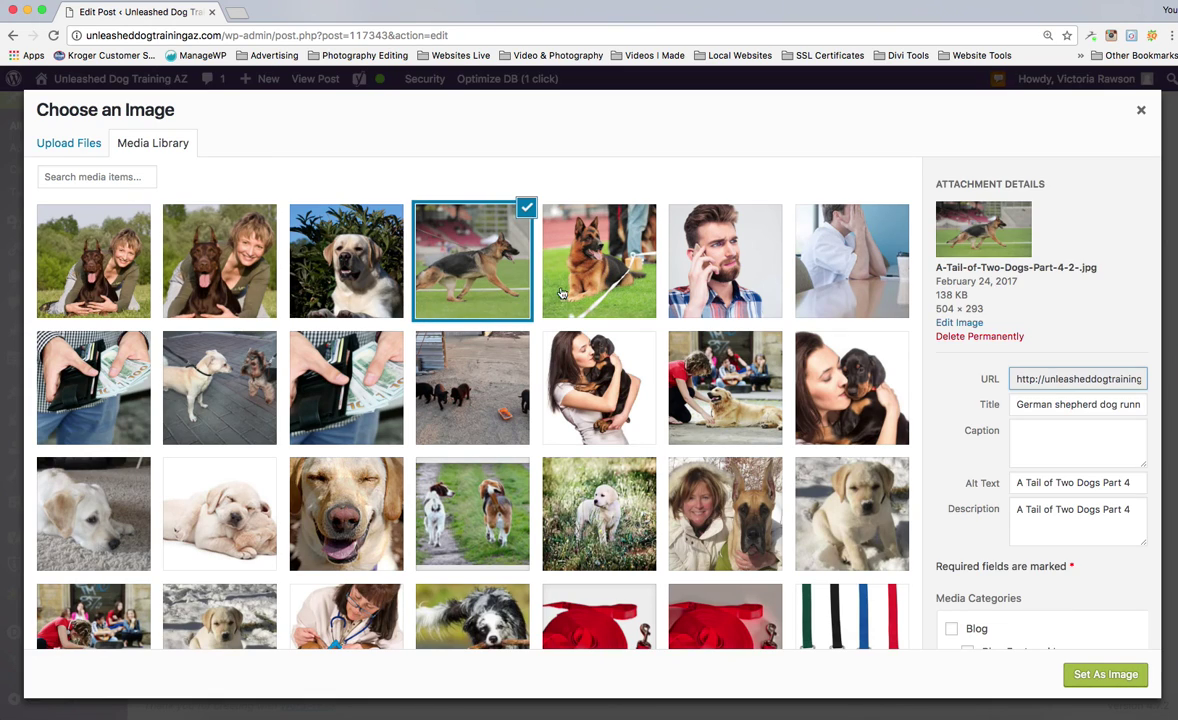
{"action": "left_click", "coordinate": [1088, 675]}
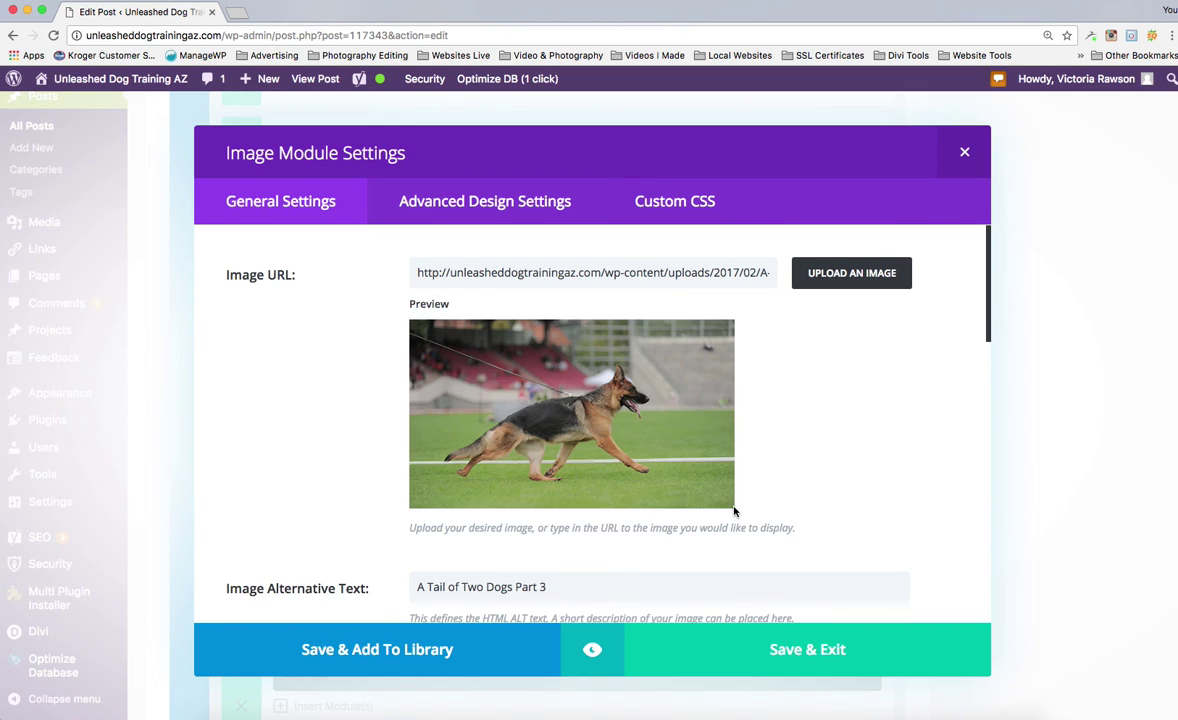
Change the second image's alt text to 'A Tail of Two Dogs Part 4' and save it
{"action": "scroll", "coordinate": [734, 511], "scroll_direction": "down", "scroll_amount": 3}
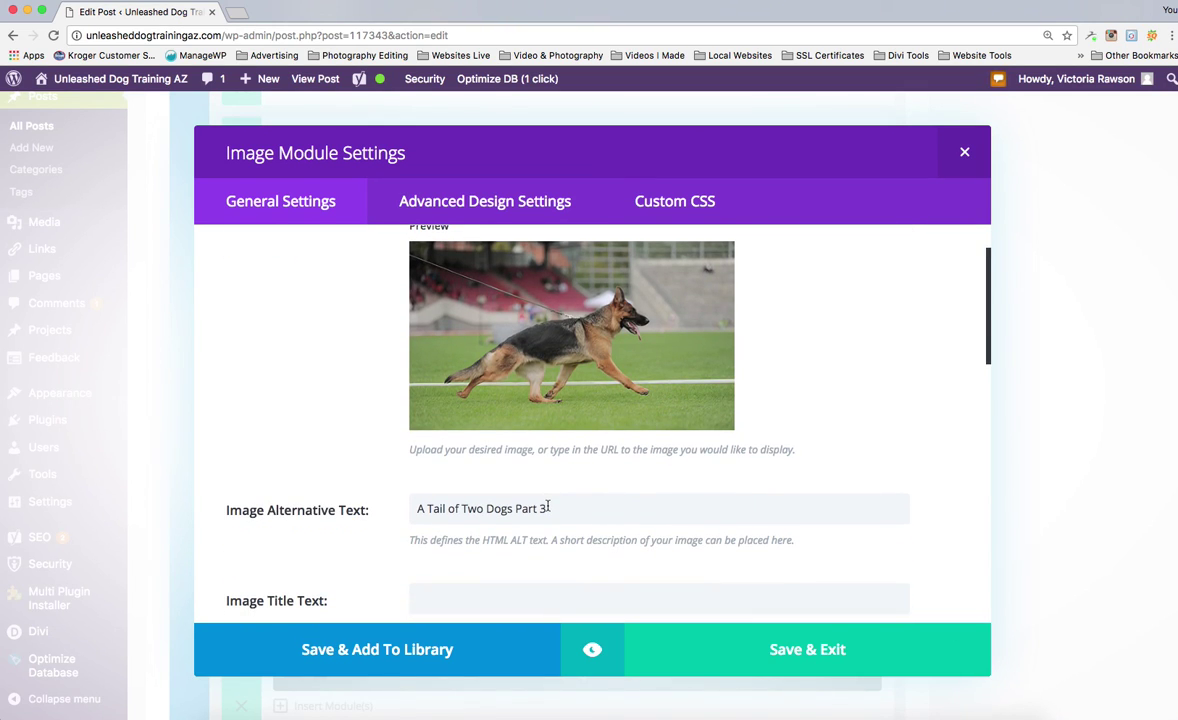
{"action": "left_click", "coordinate": [607, 508]}
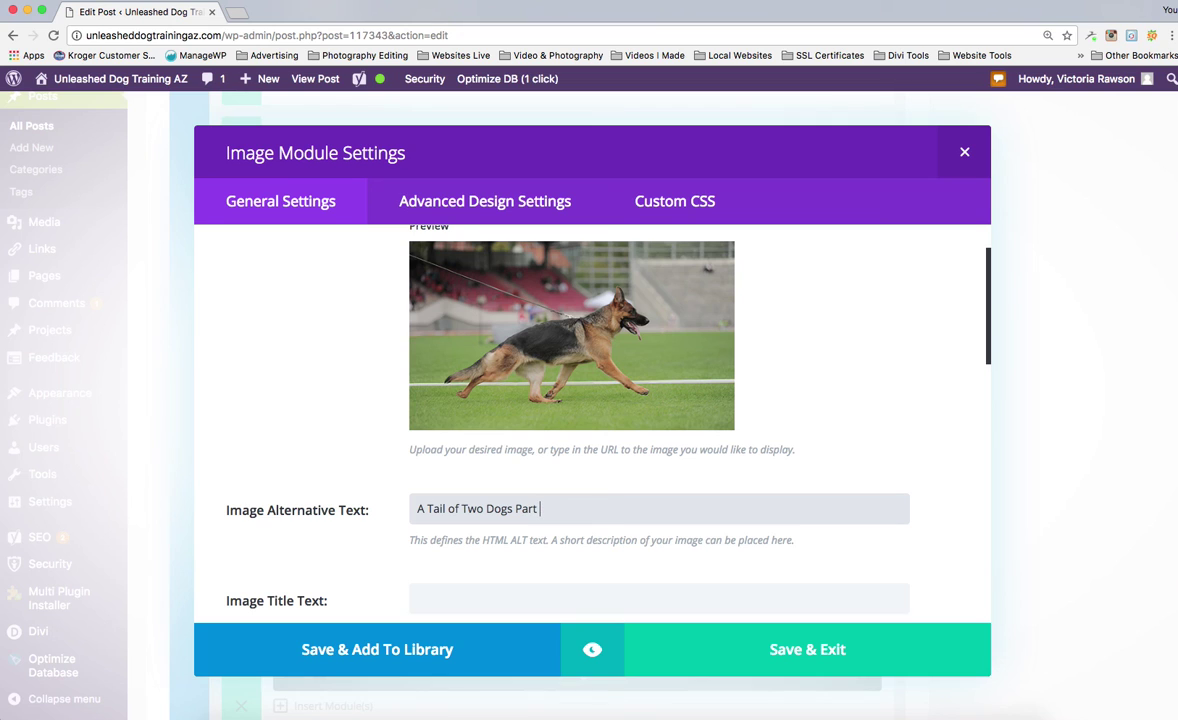
{"action": "scroll", "coordinate": [582, 512], "scroll_direction": "up", "scroll_amount": 1}
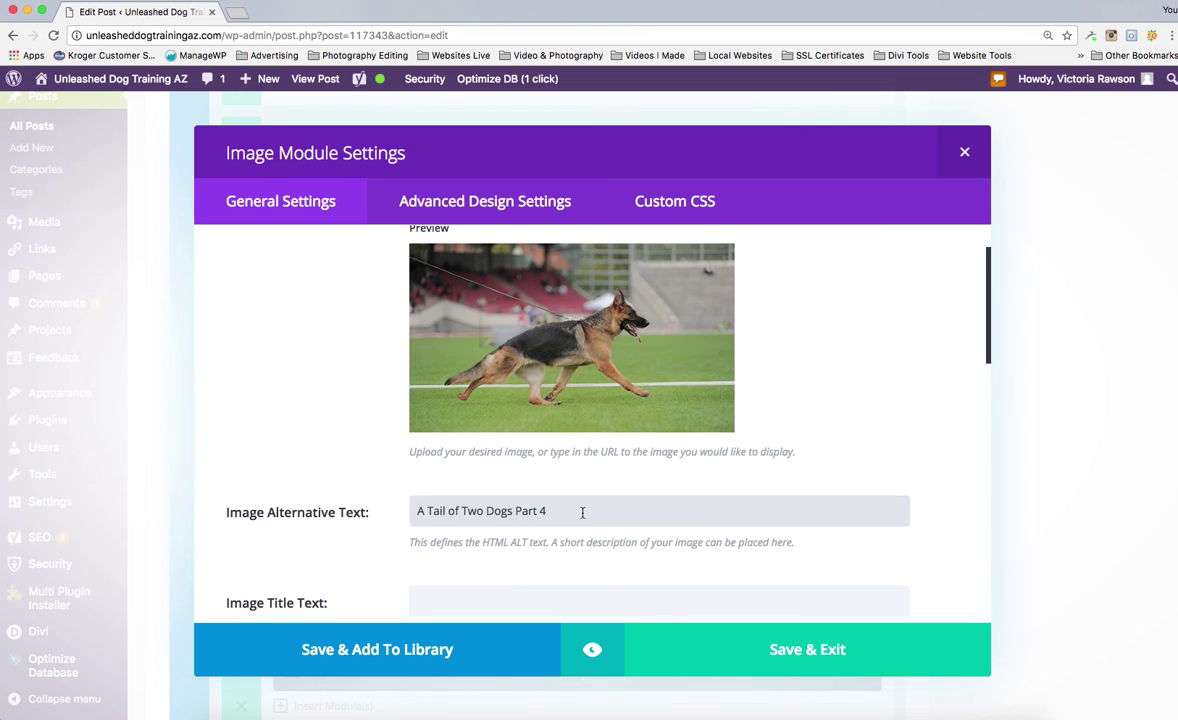
{"action": "left_click", "coordinate": [781, 648]}
{"action": "scroll", "coordinate": [824, 566], "scroll_direction": "up", "scroll_amount": 10}
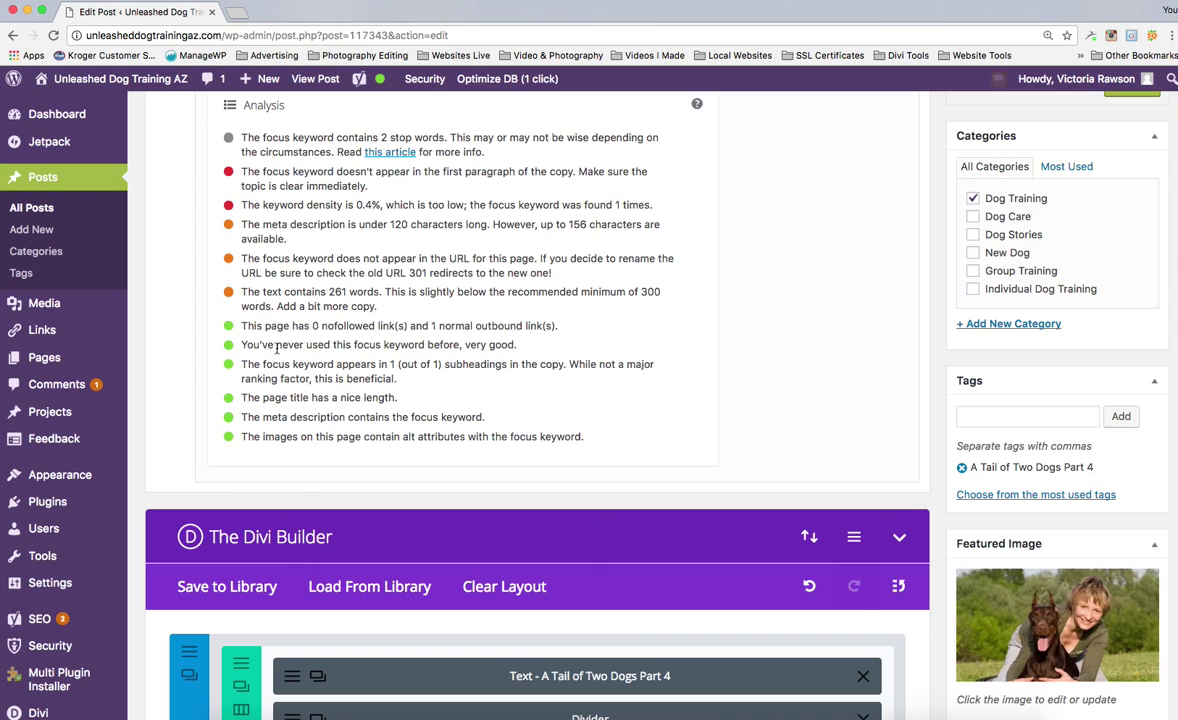
{"action": "scroll", "coordinate": [715, 416], "scroll_direction": "up", "scroll_amount": 3}
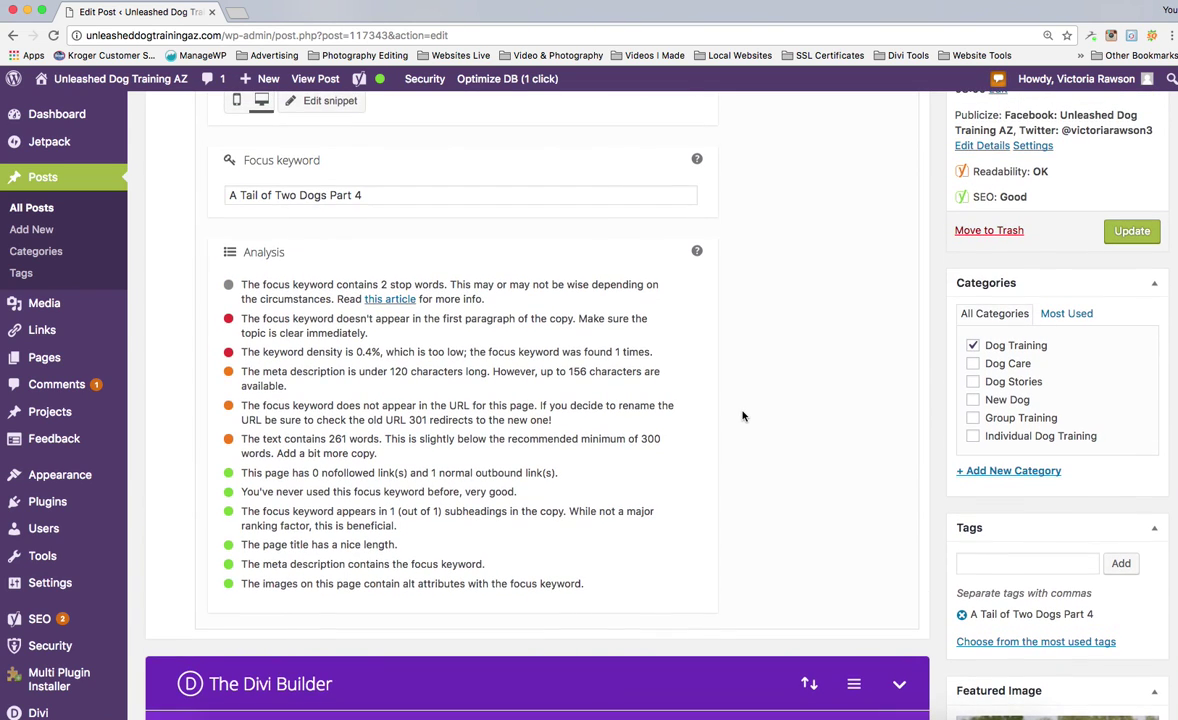
{"action": "scroll", "coordinate": [742, 416], "scroll_direction": "up", "scroll_amount": 2}
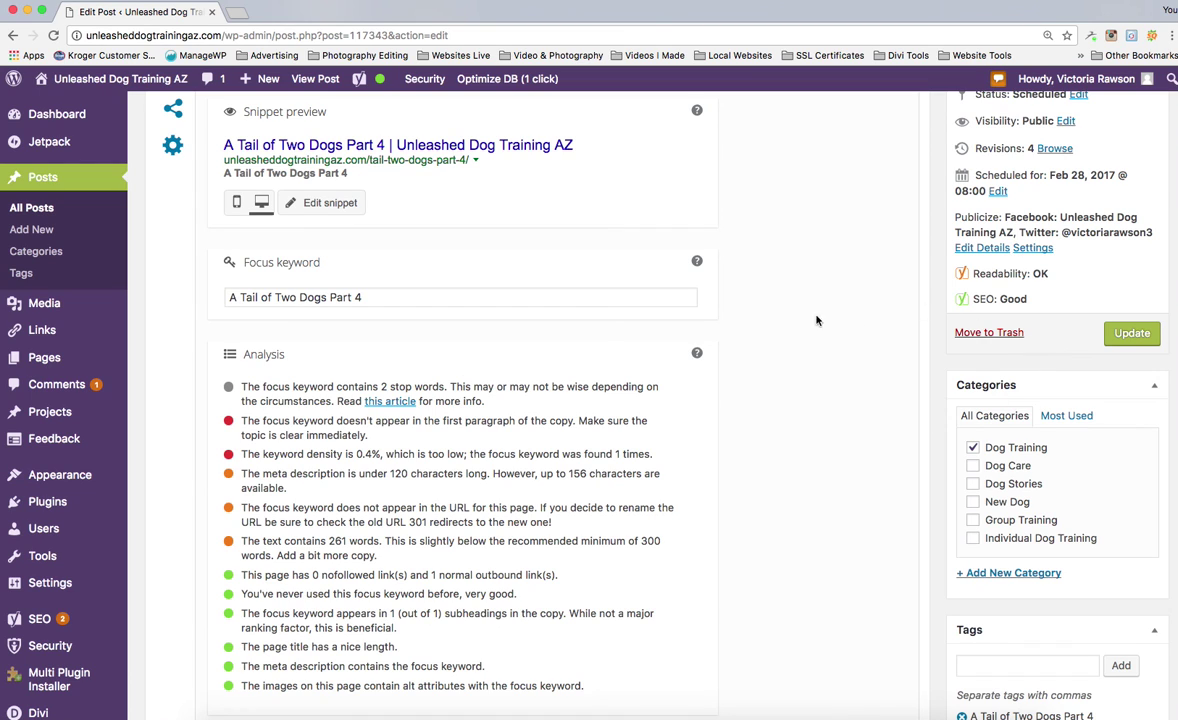
{"action": "scroll", "coordinate": [794, 320], "scroll_direction": "down", "scroll_amount": 5}
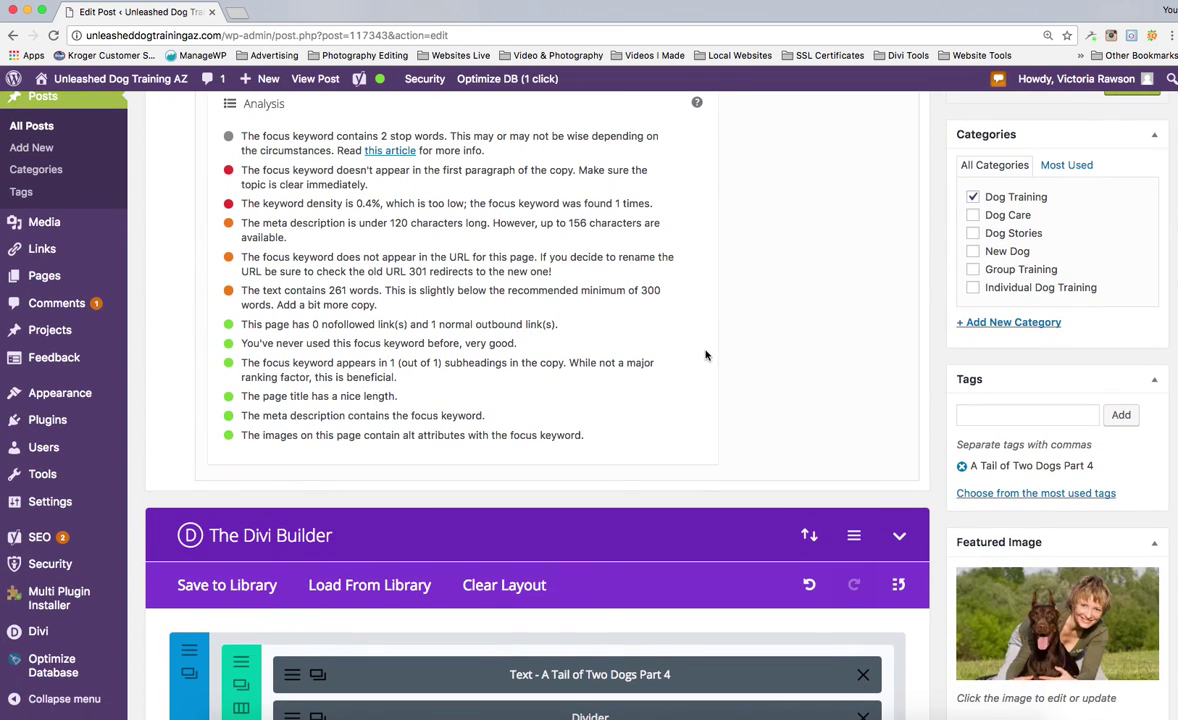
{"action": "scroll", "coordinate": [705, 355], "scroll_direction": "down", "scroll_amount": 1}
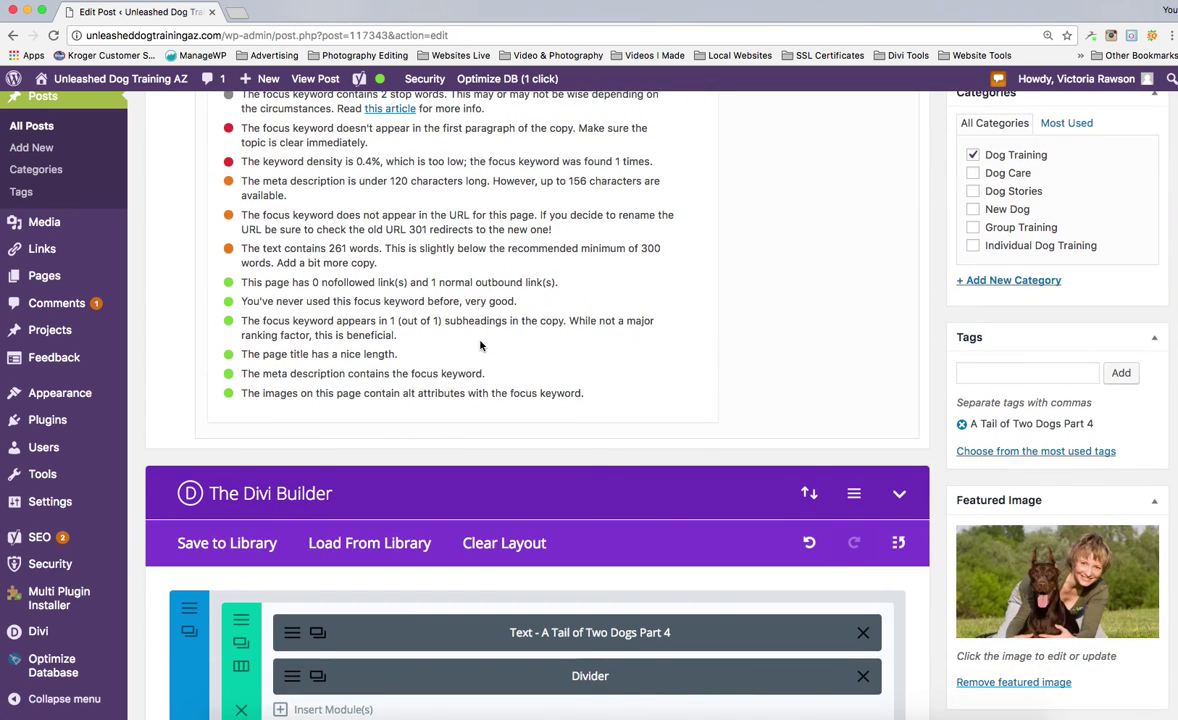
{"action": "scroll", "coordinate": [770, 360], "scroll_direction": "down", "scroll_amount": 15}
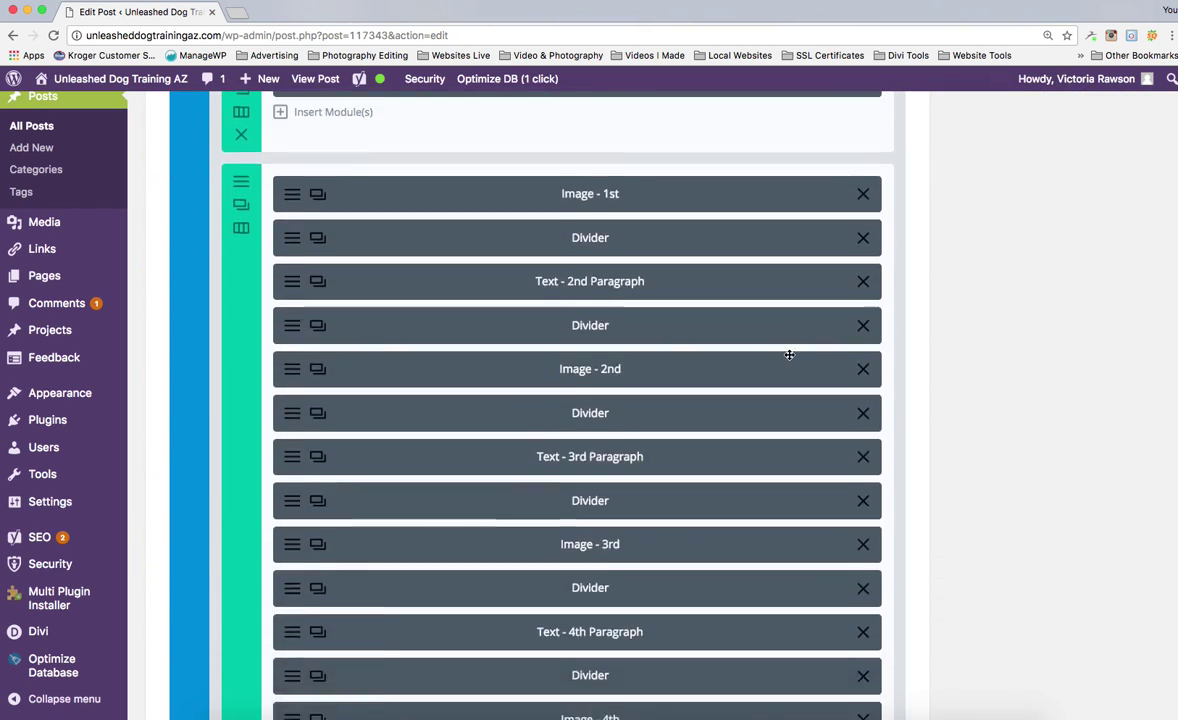
{"action": "scroll", "coordinate": [789, 355], "scroll_direction": "down", "scroll_amount": 2}
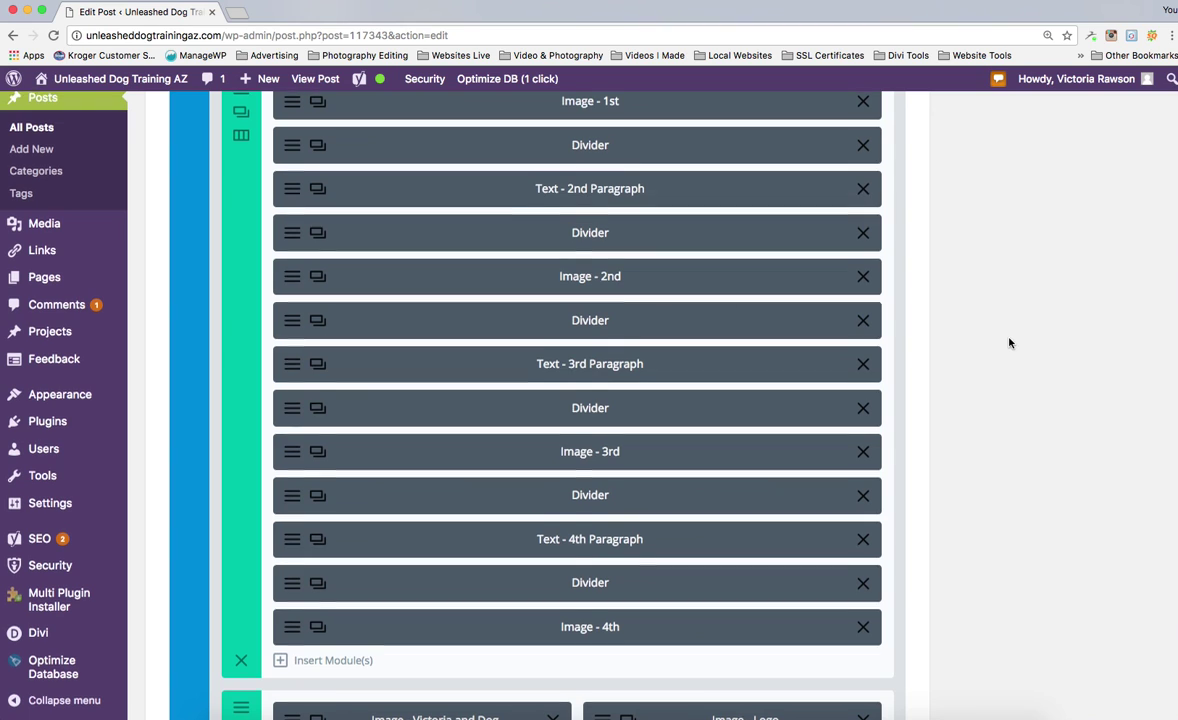
{"action": "scroll", "coordinate": [1009, 343], "scroll_direction": "up", "scroll_amount": 20}
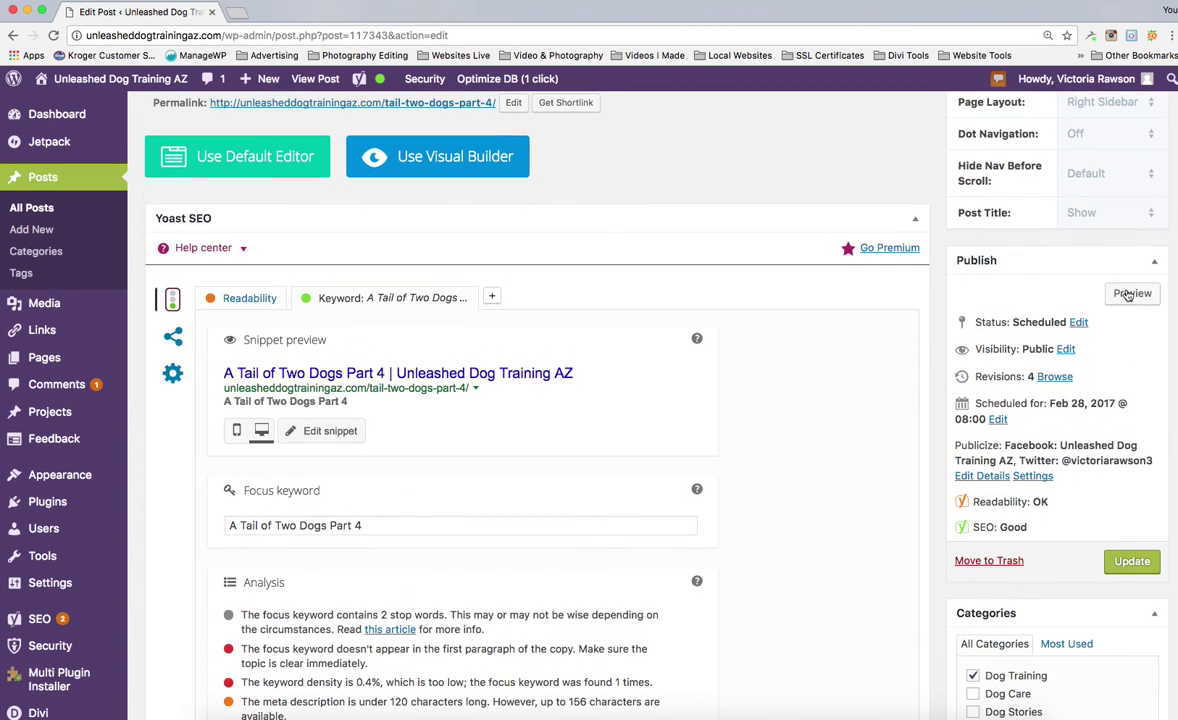
Preview Part 4 in a new tab and scroll through its text and the running German shepherd photo
{"action": "left_click", "coordinate": [1125, 293]}
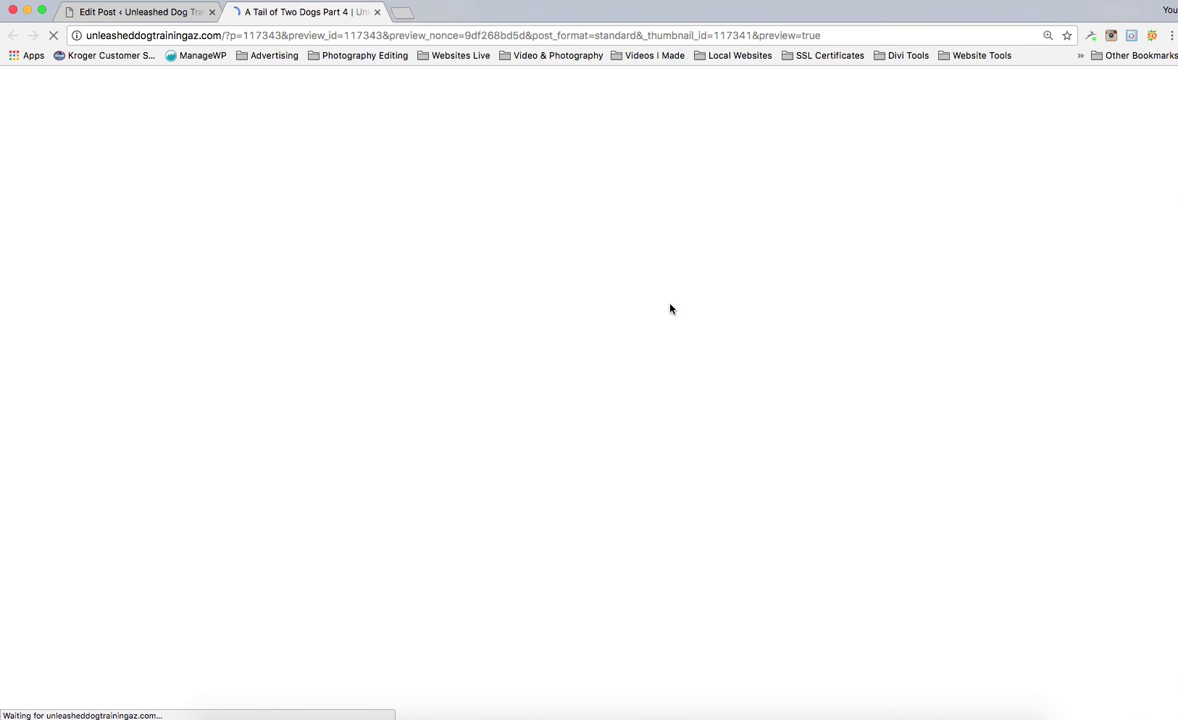
{"action": "scroll", "coordinate": [670, 308], "scroll_direction": "down", "scroll_amount": 3}
{"action": "scroll", "coordinate": [670, 308], "scroll_direction": "down", "scroll_amount": 5}
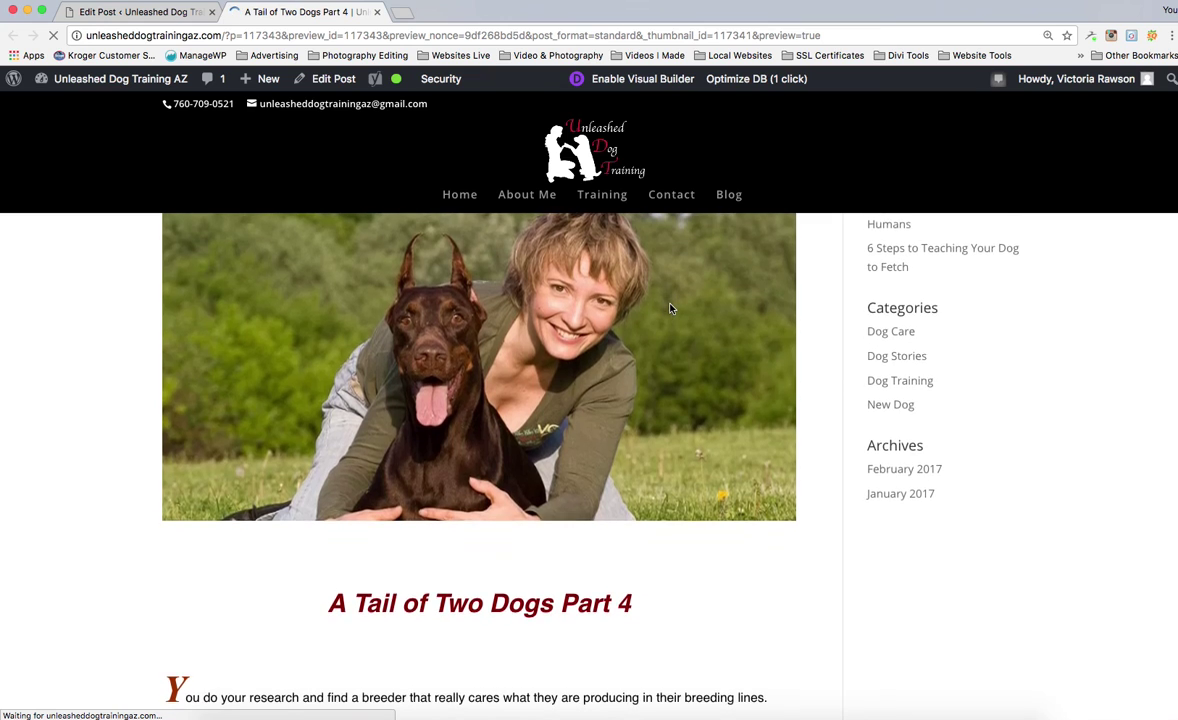
{"action": "scroll", "coordinate": [670, 310], "scroll_direction": "down", "scroll_amount": 1}
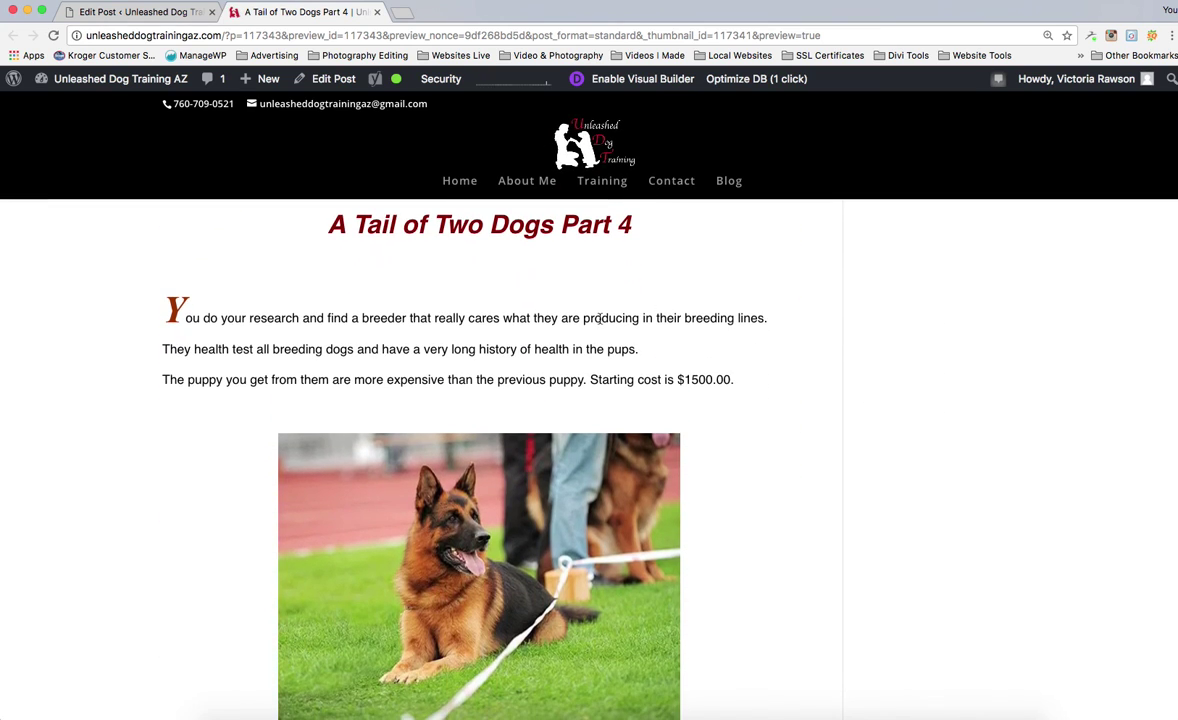
{"action": "scroll", "coordinate": [470, 401], "scroll_direction": "down", "scroll_amount": 7}
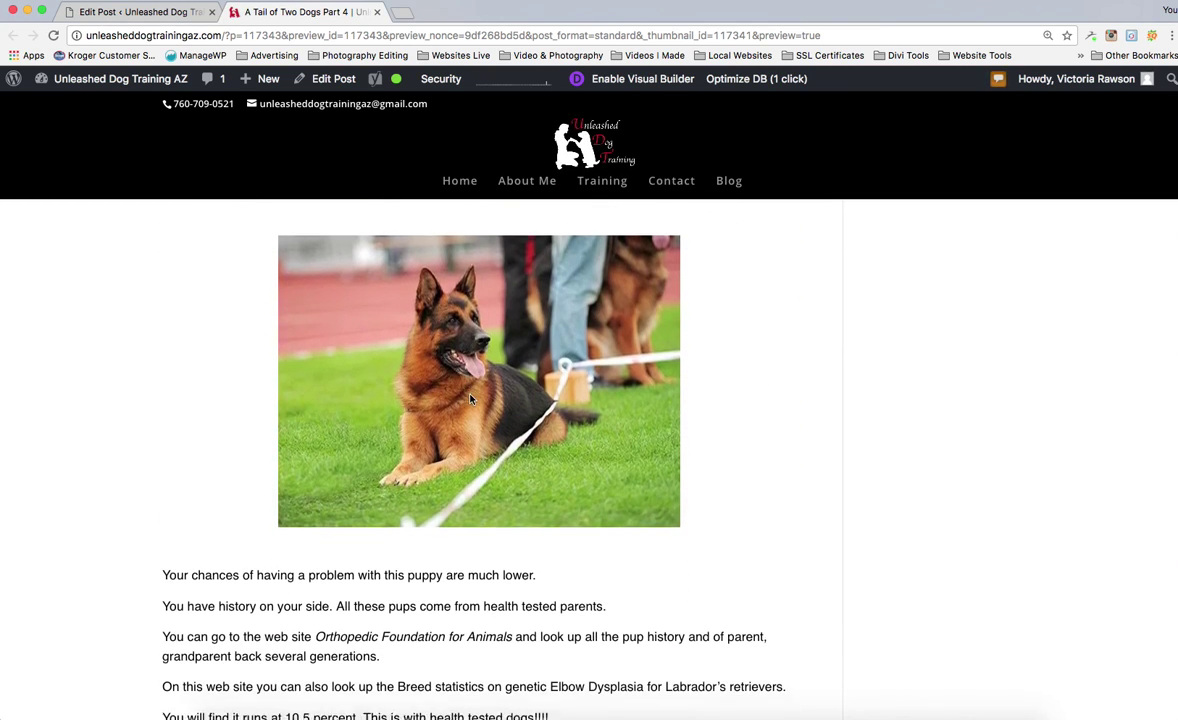
{"action": "scroll", "coordinate": [390, 418], "scroll_direction": "down", "scroll_amount": 5}
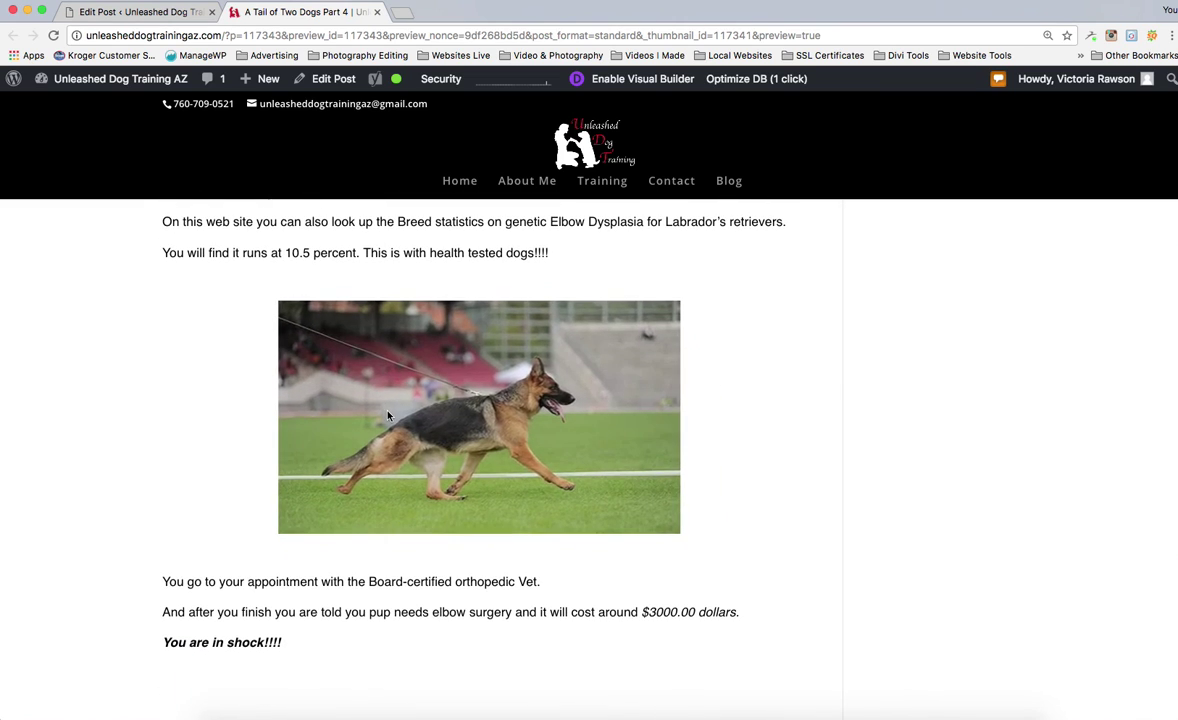
{"action": "scroll", "coordinate": [389, 411], "scroll_direction": "down", "scroll_amount": 2}
{"action": "scroll", "coordinate": [389, 410], "scroll_direction": "up", "scroll_amount": 2}
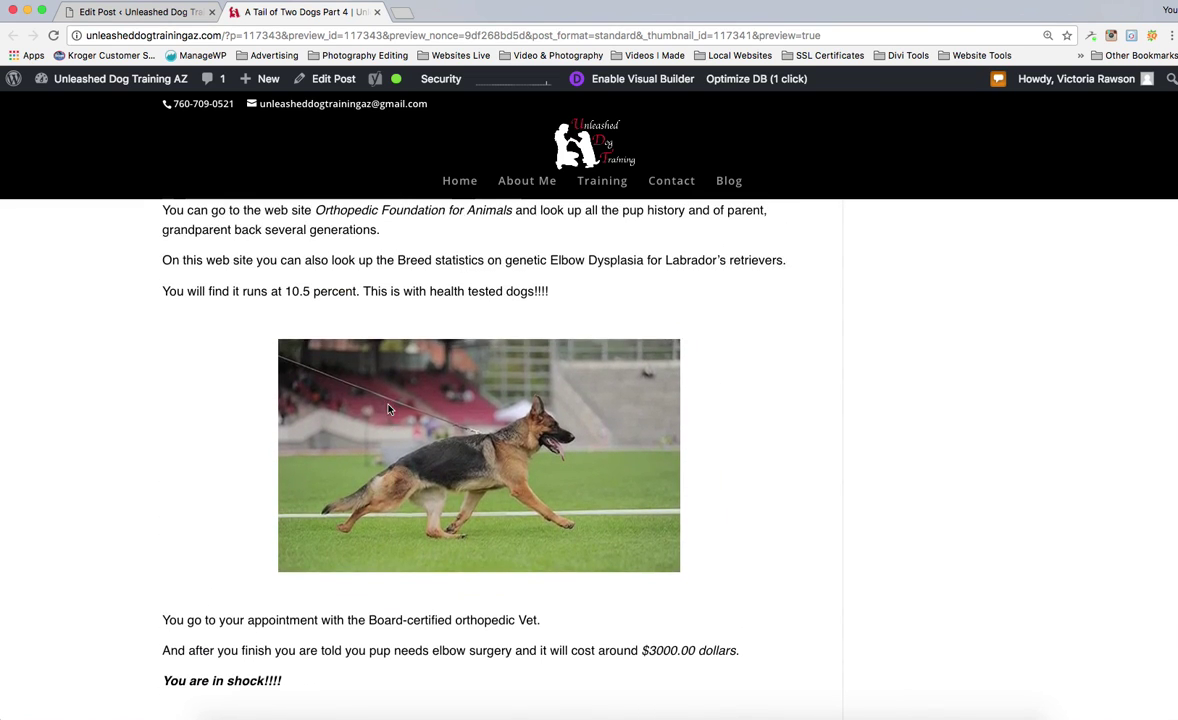
{"action": "scroll", "coordinate": [389, 409], "scroll_direction": "up", "scroll_amount": 4}
{"action": "scroll", "coordinate": [389, 408], "scroll_direction": "up", "scroll_amount": 1}
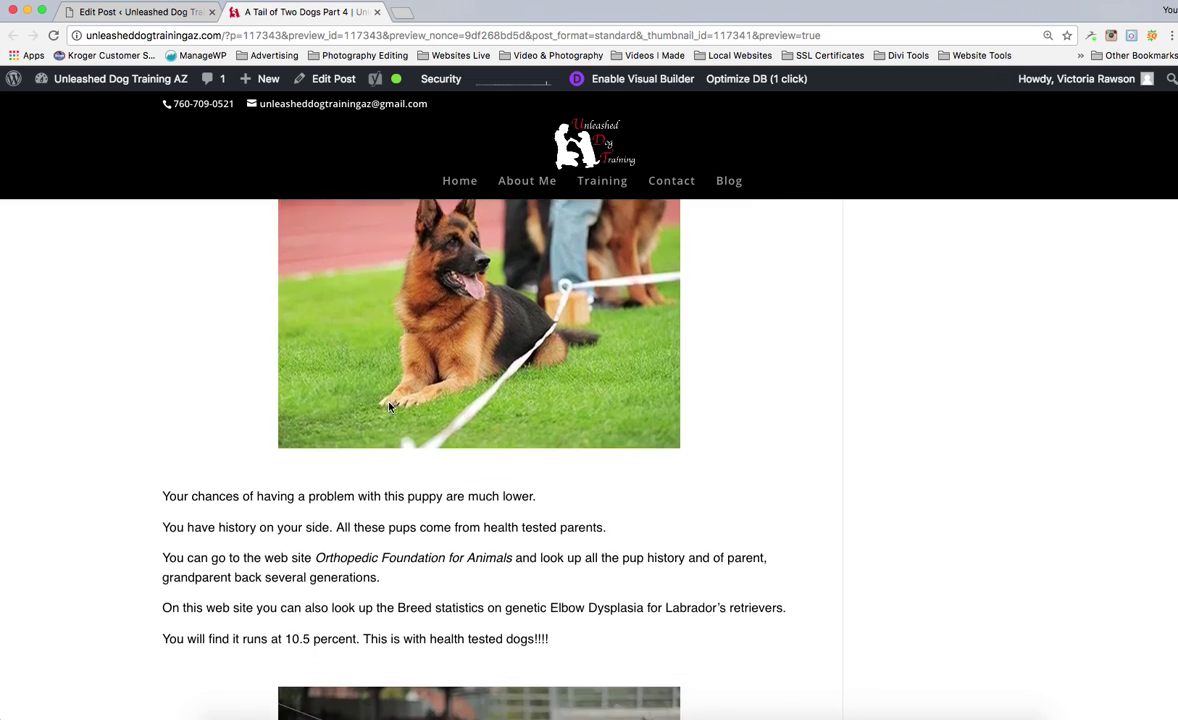
{"action": "scroll", "coordinate": [389, 408], "scroll_direction": "down", "scroll_amount": 6}
{"action": "scroll", "coordinate": [391, 406], "scroll_direction": "up", "scroll_amount": 2}
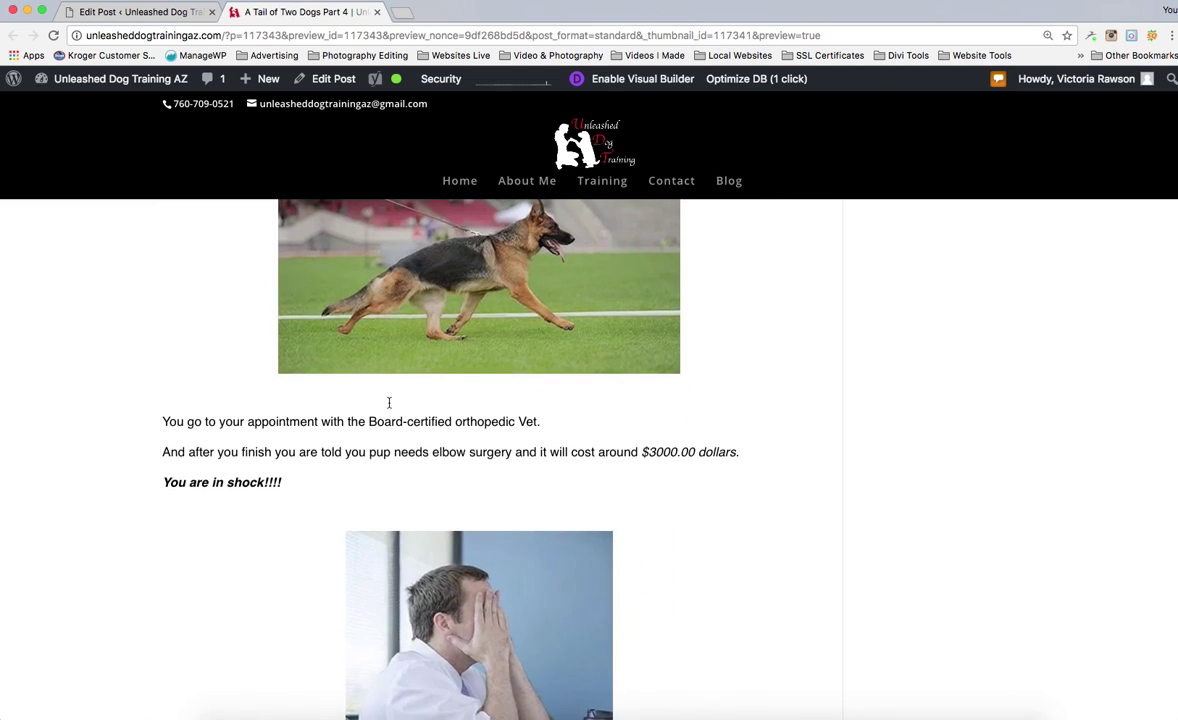
{"action": "scroll", "coordinate": [391, 405], "scroll_direction": "up", "scroll_amount": 4}
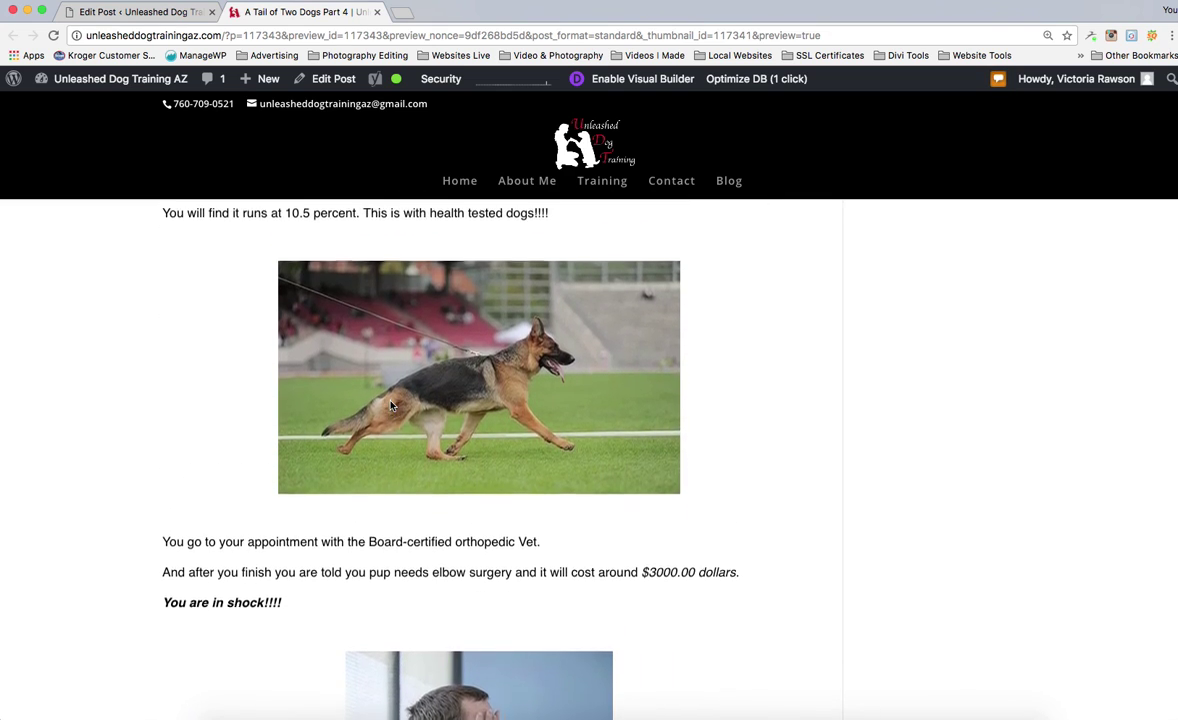
{"action": "scroll", "coordinate": [391, 405], "scroll_direction": "up", "scroll_amount": 2}
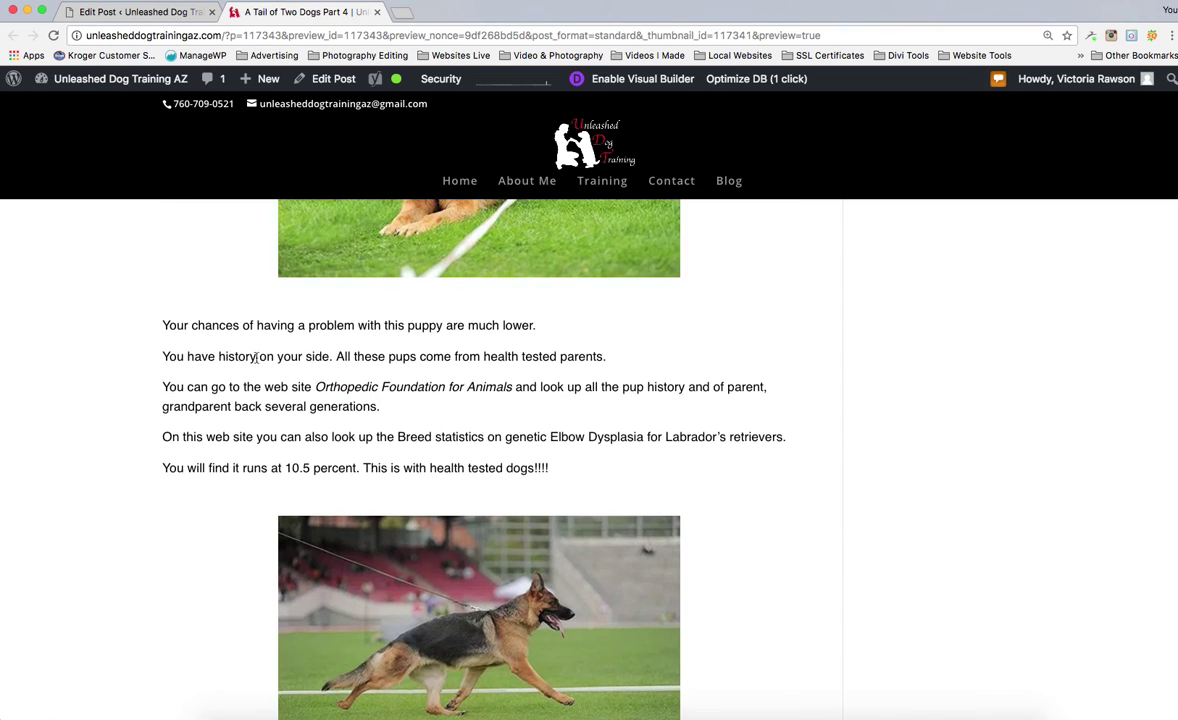
{"action": "scroll", "coordinate": [476, 484], "scroll_direction": "down", "scroll_amount": 6}
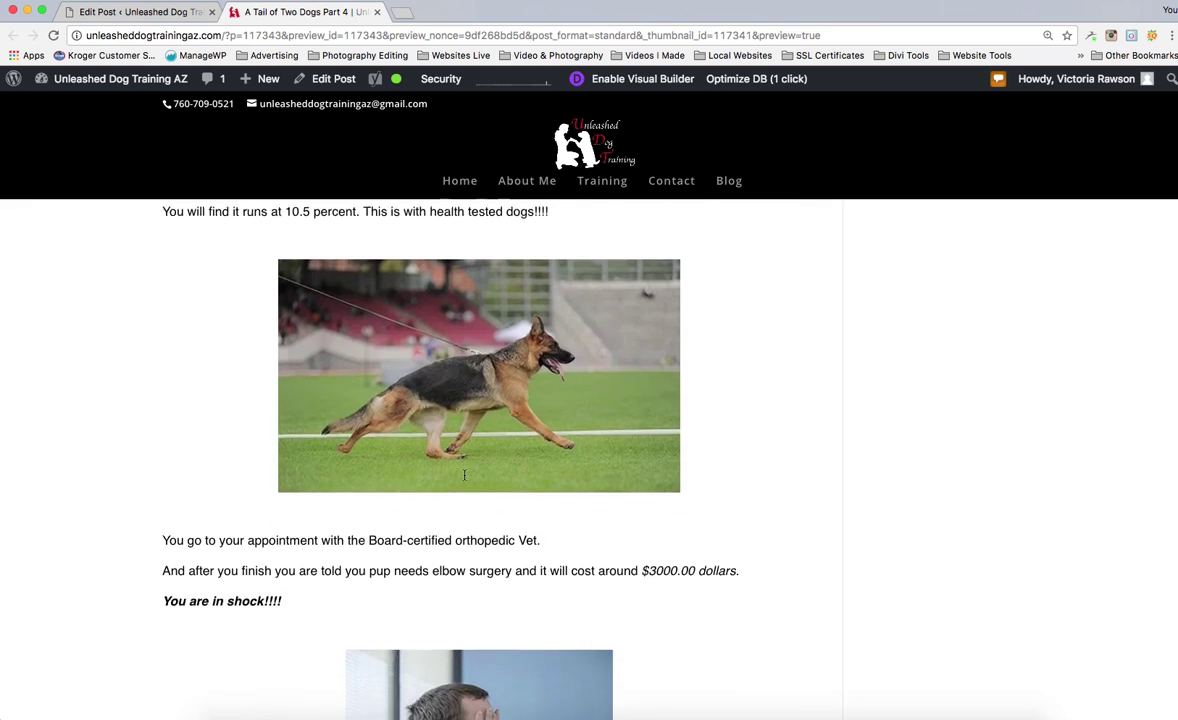
Close the preview, copy the three Word paragraphs ending with the $1500.00 cost, and return to the browser
{"action": "left_click", "coordinate": [378, 13]}
{"action": "scroll", "coordinate": [553, 413], "scroll_direction": "down", "scroll_amount": 15}
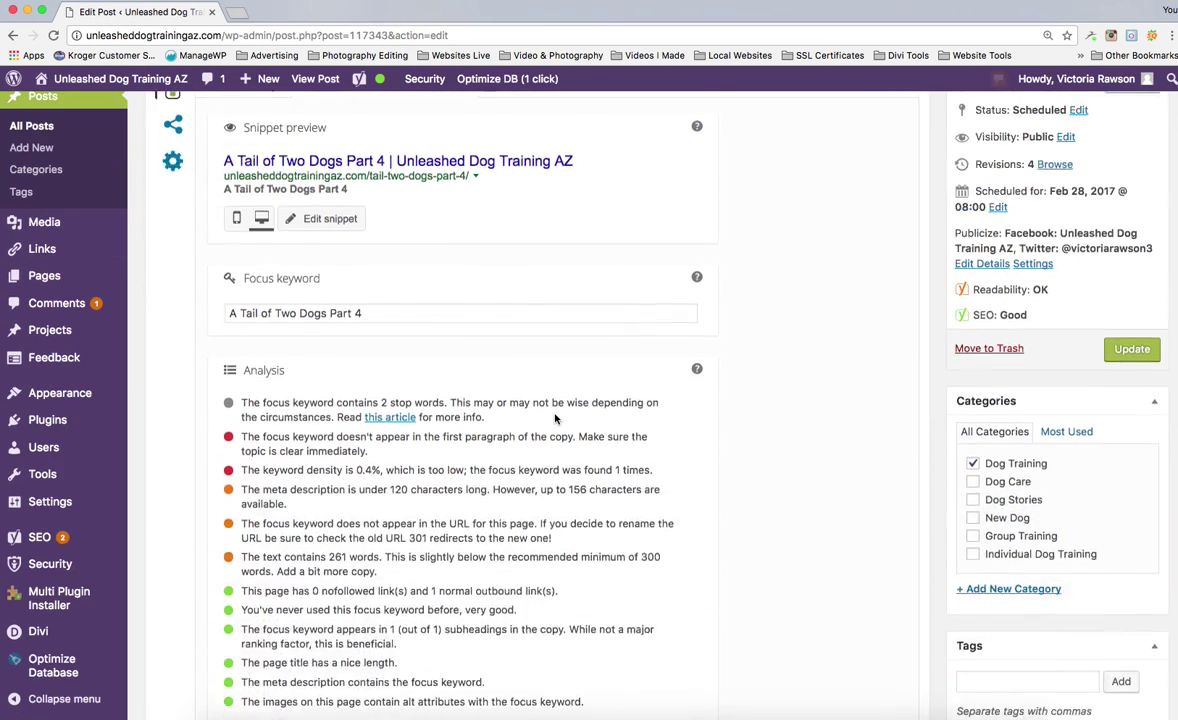
{"action": "scroll", "coordinate": [553, 413], "scroll_direction": "down", "scroll_amount": 5}
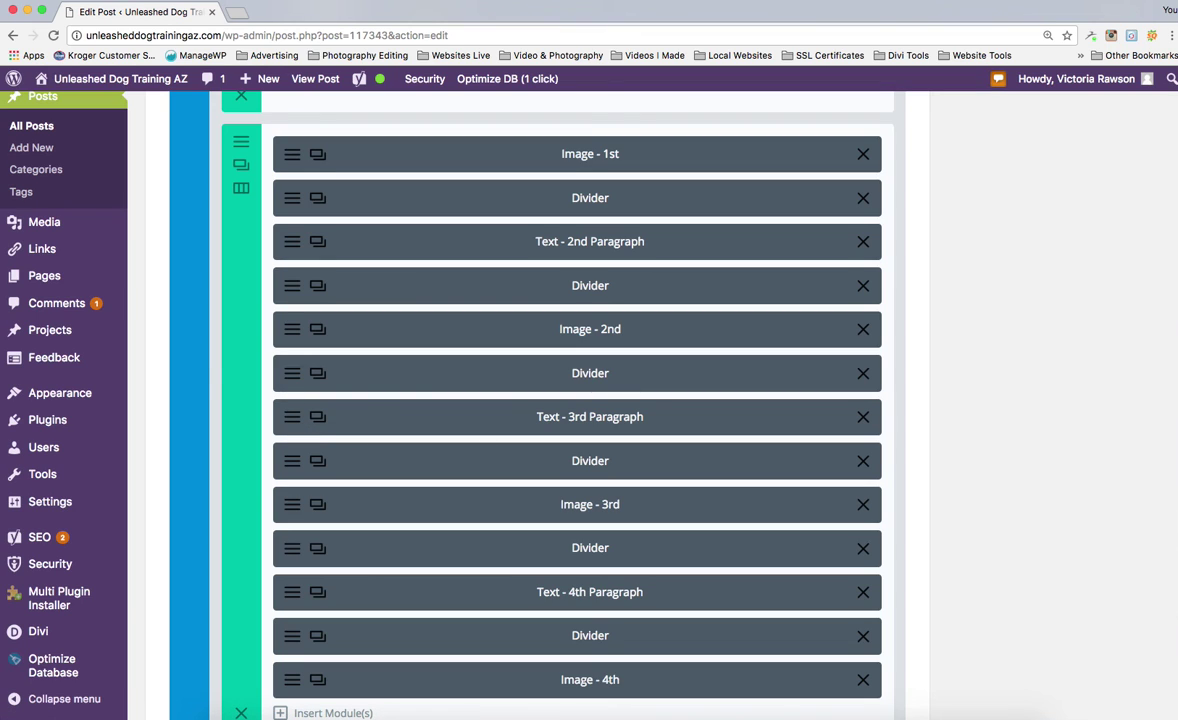
{"action": "key", "text": "super+Tab"}
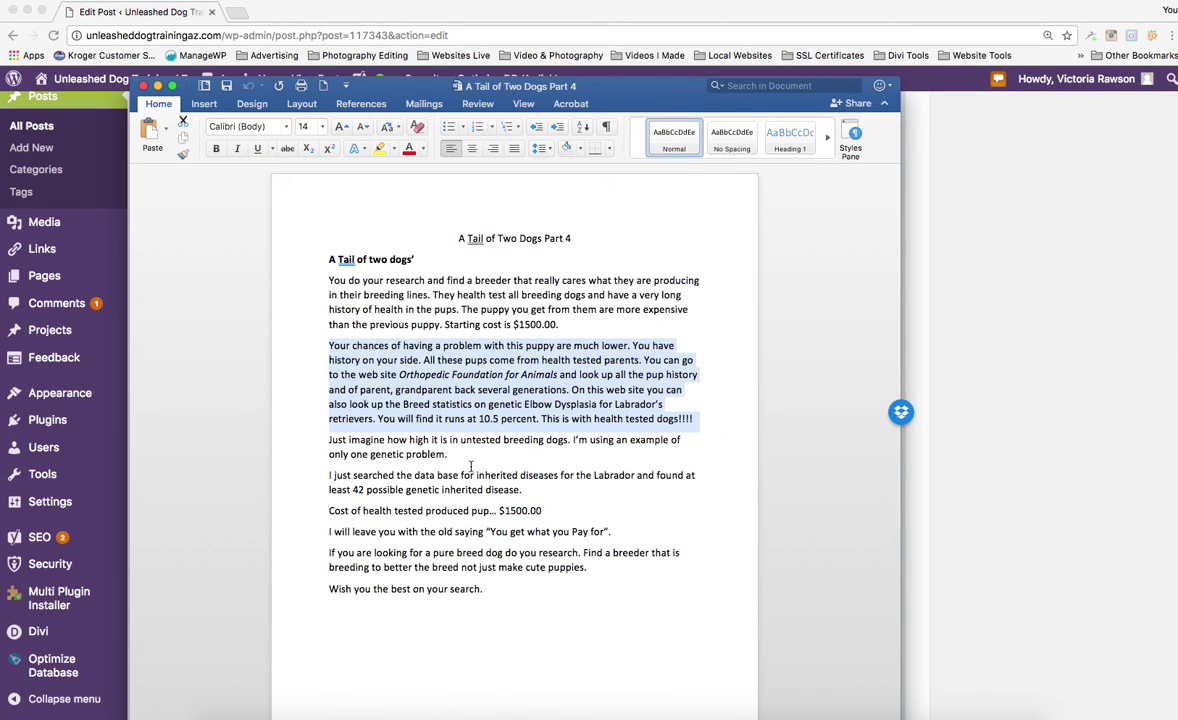
{"action": "left_click", "coordinate": [551, 510]}
{"action": "left_click_drag", "start_coordinate": [535, 511], "coordinate": [328, 446]}
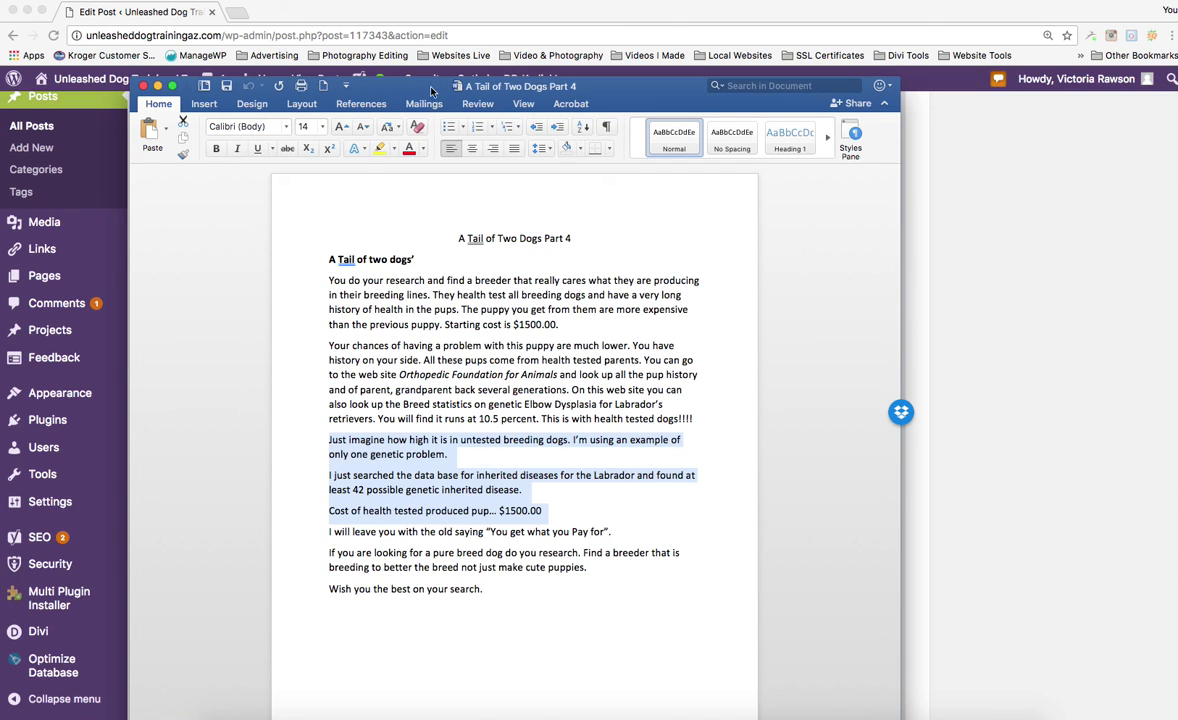
{"action": "key", "text": "super+Tab"}
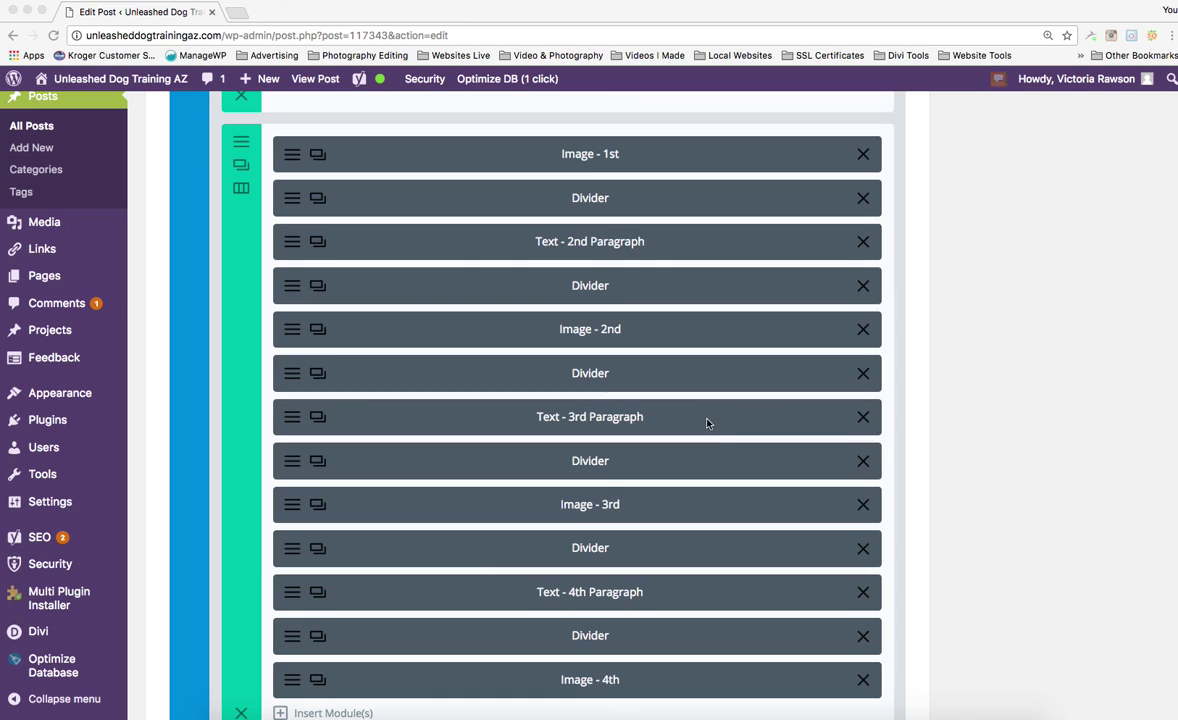
Replace the Text - 3rd Paragraph module's old text with the three copied paragraphs
{"action": "scroll", "coordinate": [709, 423], "scroll_direction": "down", "scroll_amount": 2}
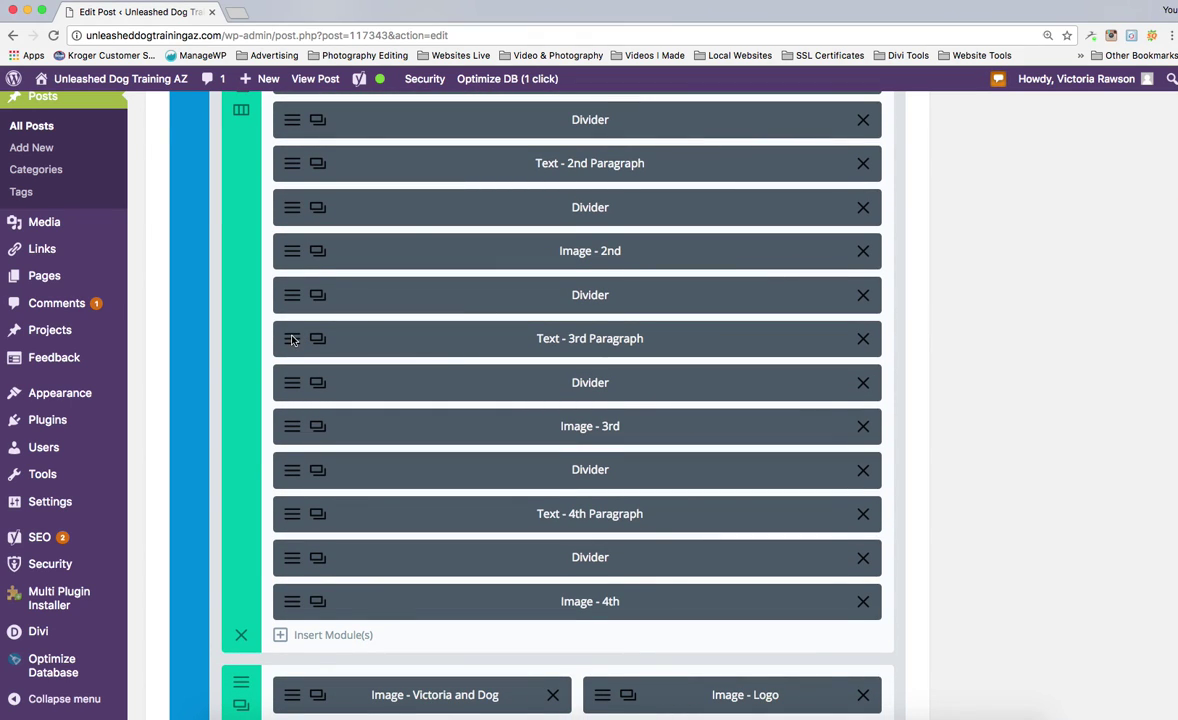
{"action": "left_click", "coordinate": [315, 338]}
{"action": "scroll", "coordinate": [790, 474], "scroll_direction": "down", "scroll_amount": 3}
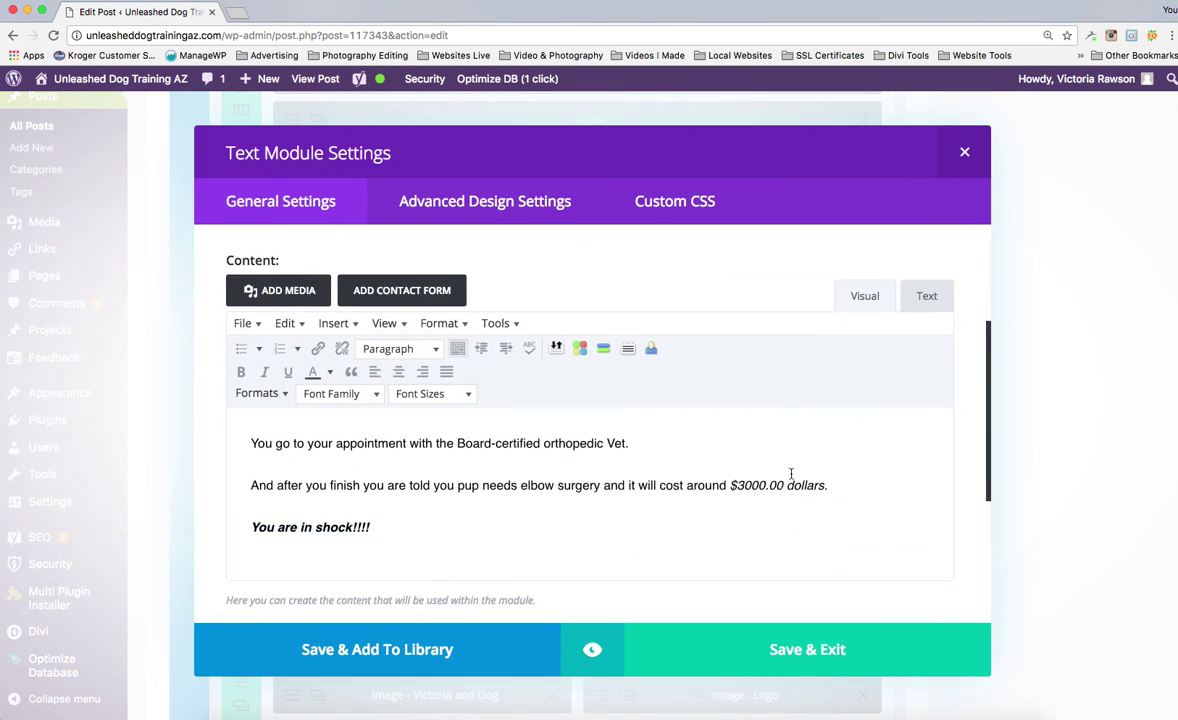
{"action": "scroll", "coordinate": [790, 474], "scroll_direction": "down", "scroll_amount": 2}
{"action": "left_click_drag", "start_coordinate": [400, 465], "coordinate": [224, 372]}
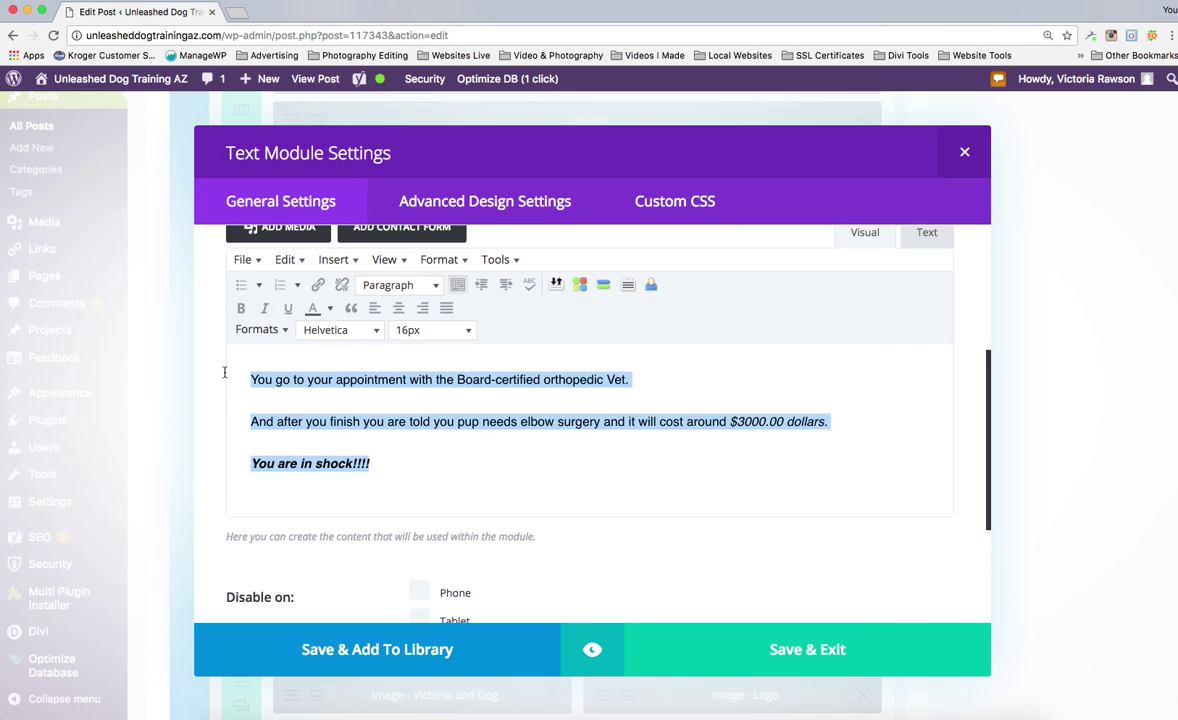
{"action": "key", "text": "BackSpace"}
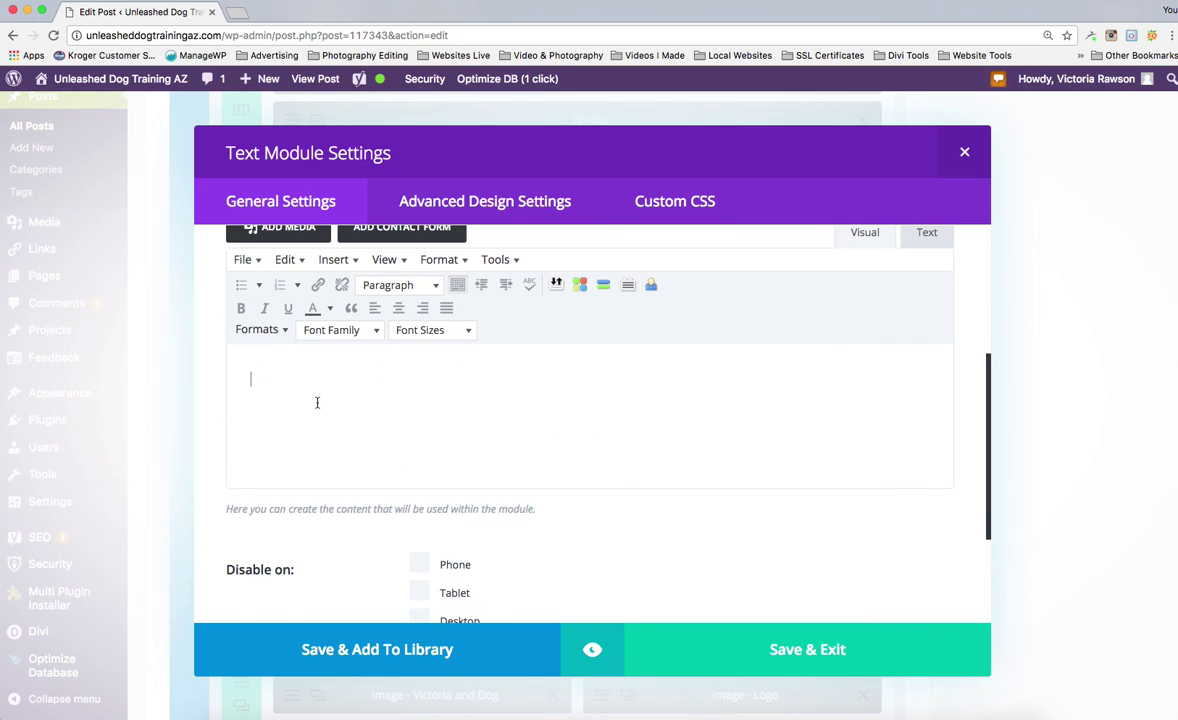
{"action": "type", "text": "Just imagine how high it is in untested breeding dogs. I'm using an example of only one genetic problem. I just searched the data base for inherited diseases for the Labrador and found at least 42 possible genetic inherited disease. Cost of health tested produced pup... $1500.00"}
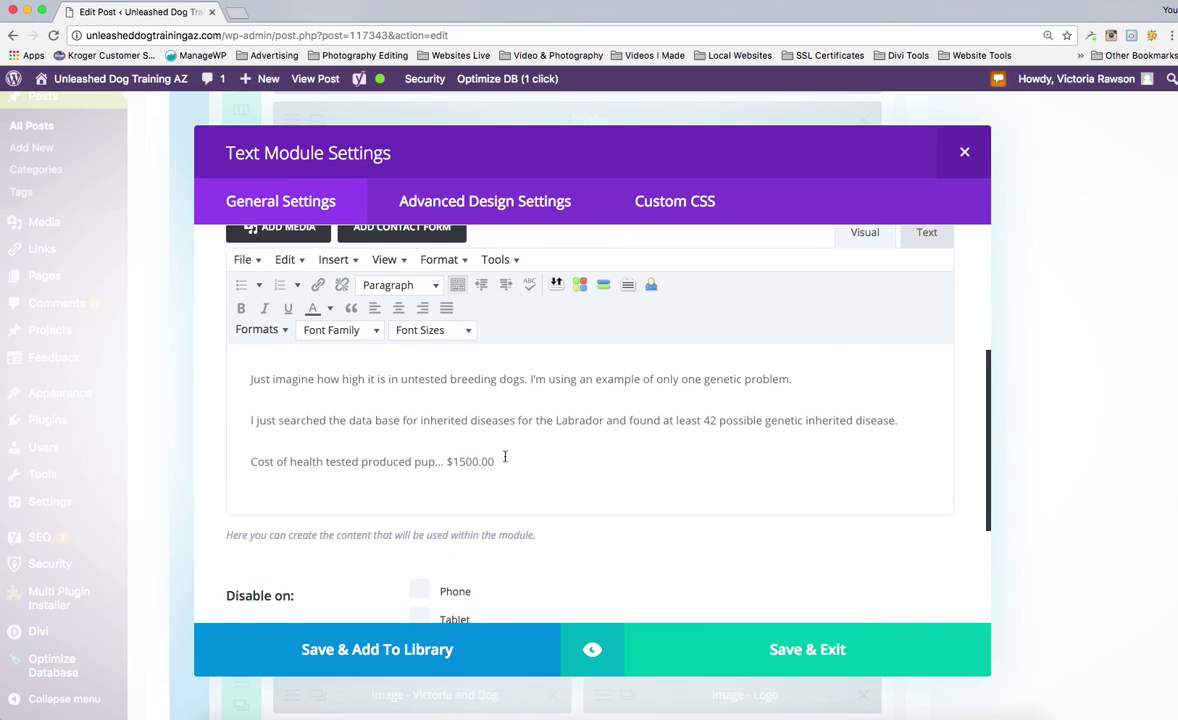
Format the new paragraphs in Helvetica 16px and save the module
{"action": "left_click_drag", "start_coordinate": [484, 461], "coordinate": [244, 368]}
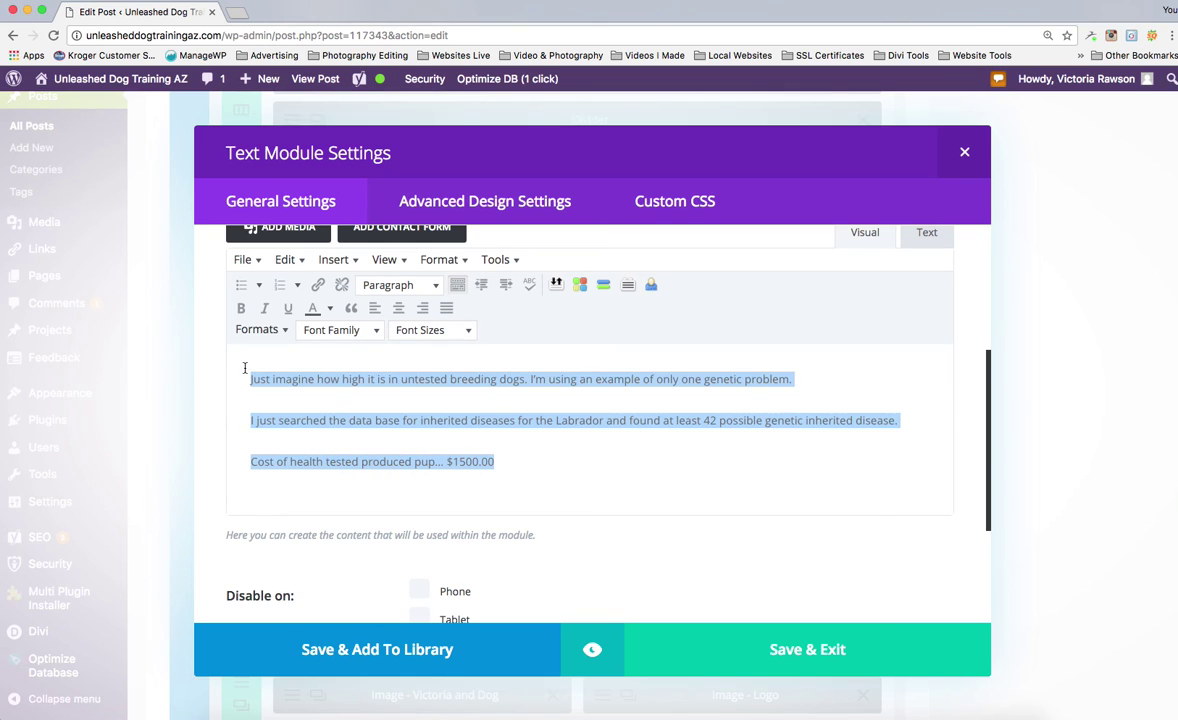
{"action": "left_click", "coordinate": [338, 330]}
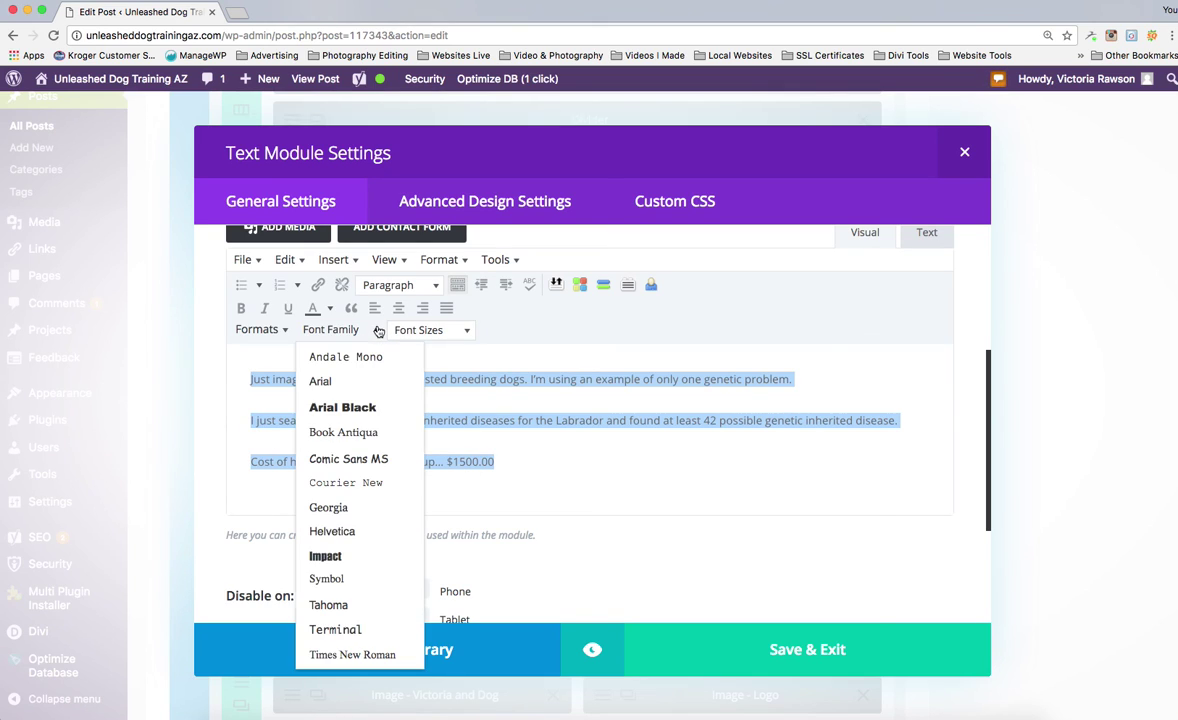
{"action": "left_click", "coordinate": [340, 533]}
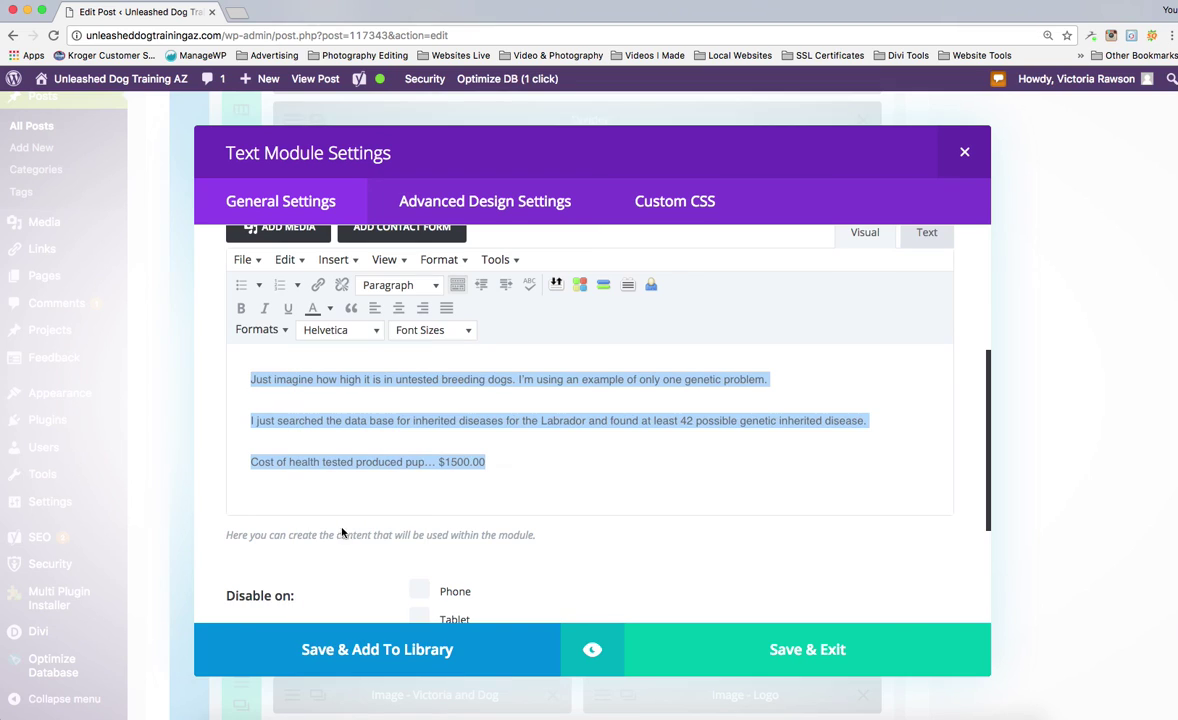
{"action": "left_click", "coordinate": [465, 331]}
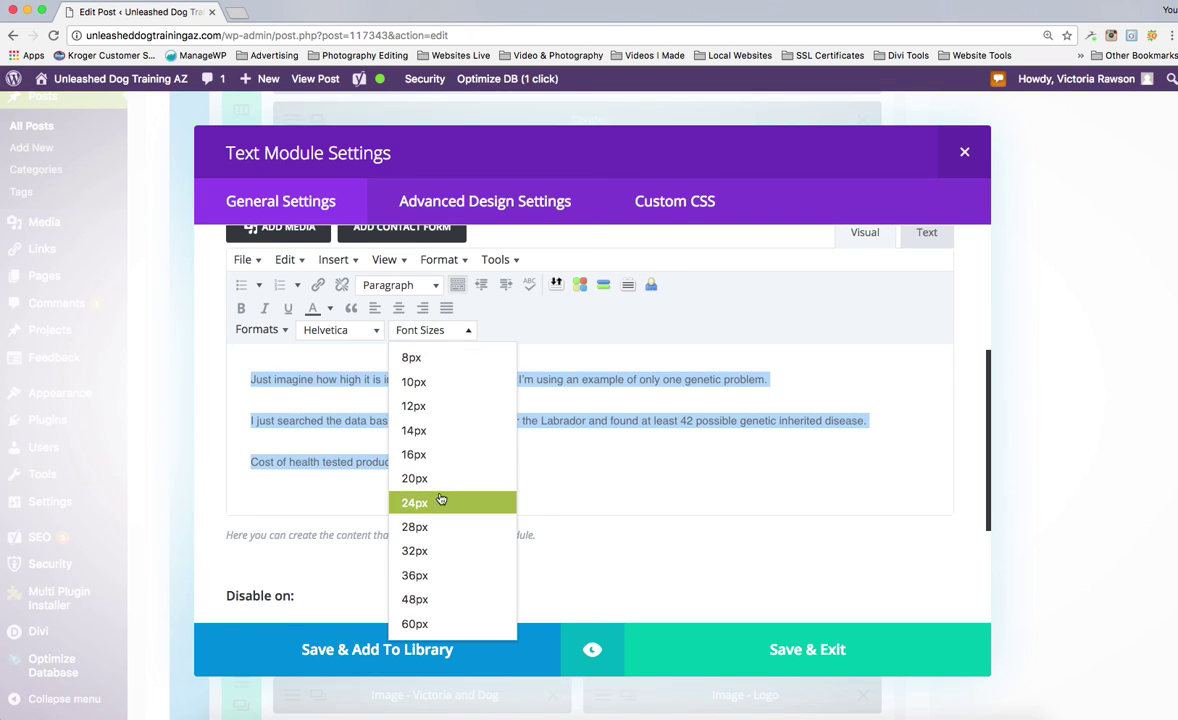
{"action": "left_click", "coordinate": [437, 455]}
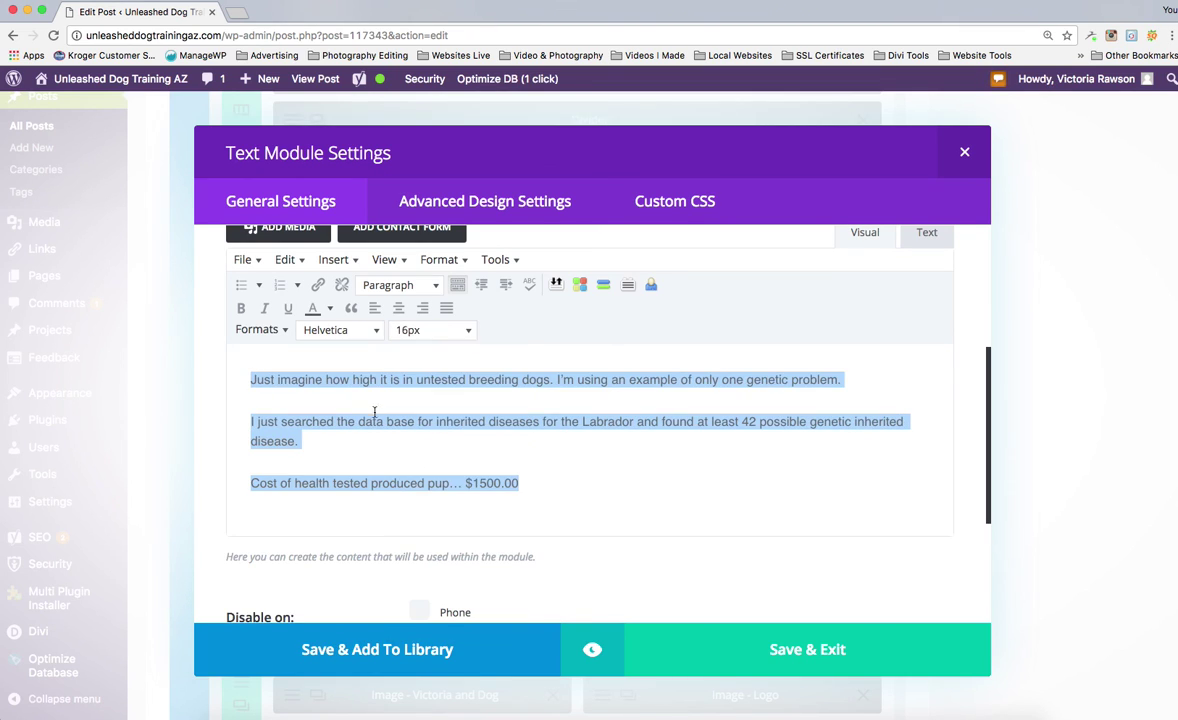
{"action": "left_click", "coordinate": [330, 310]}
{"action": "key", "text": "Escape"}
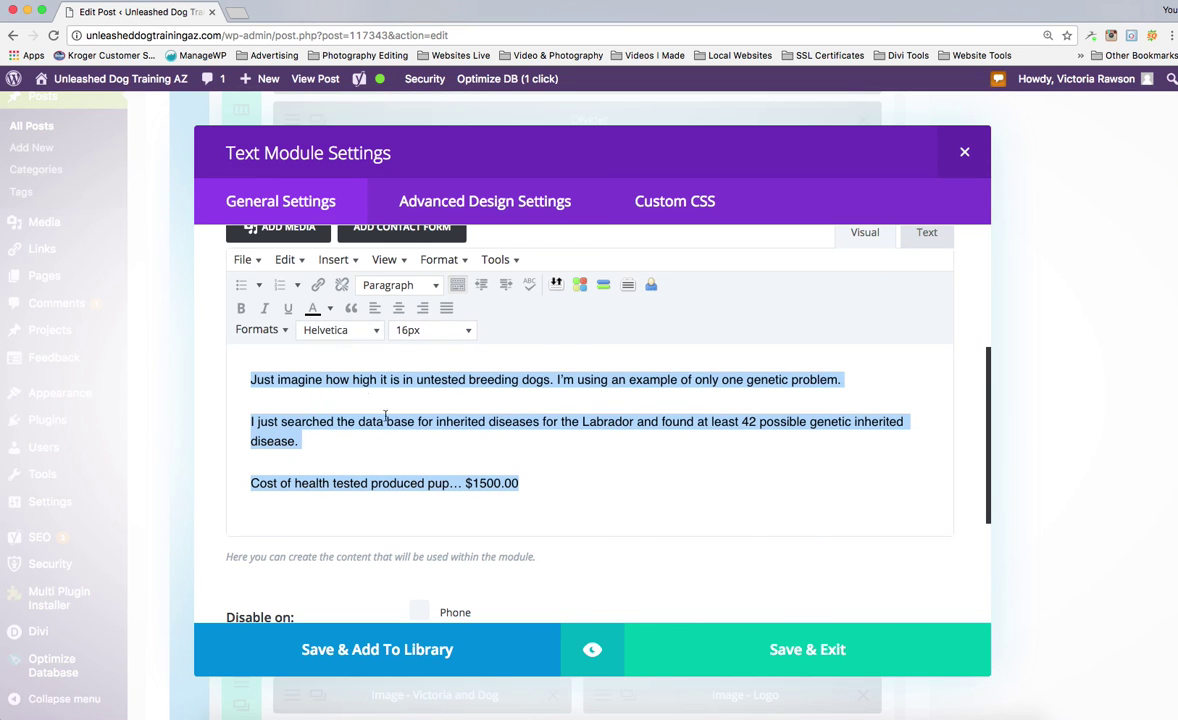
{"action": "left_click", "coordinate": [818, 652]}
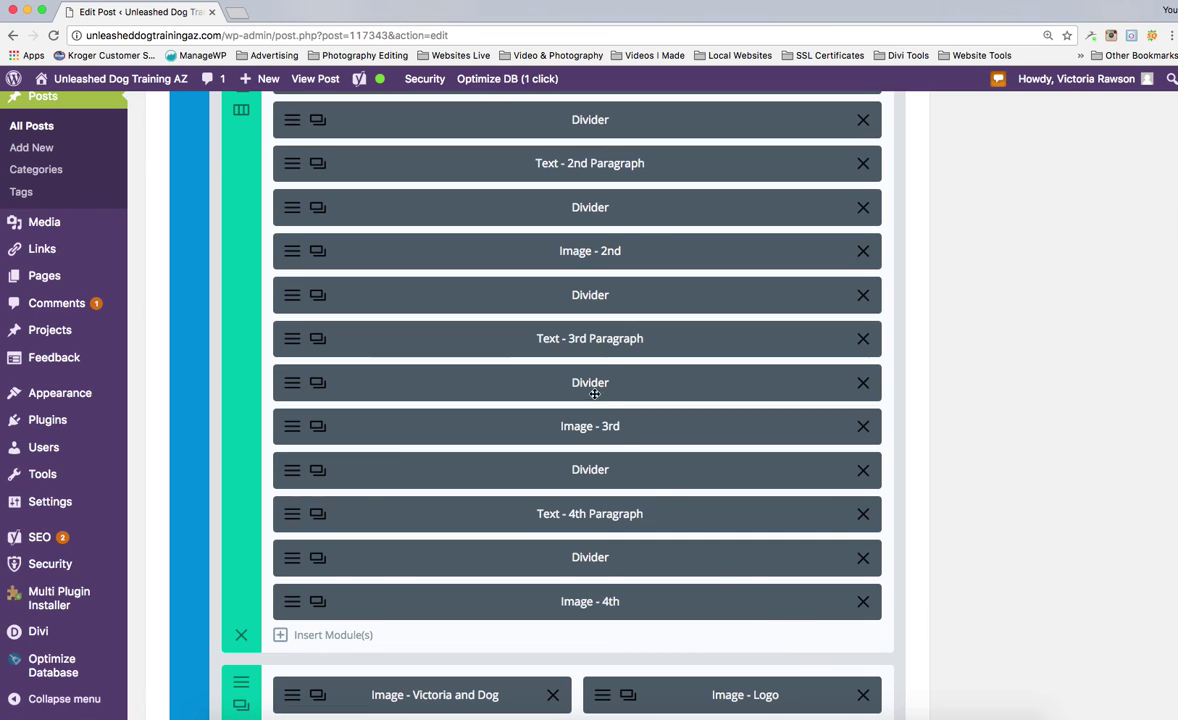
Set the Labrador photo as the third image, change its alt text to Part 4, and save
{"action": "left_click", "coordinate": [293, 432]}
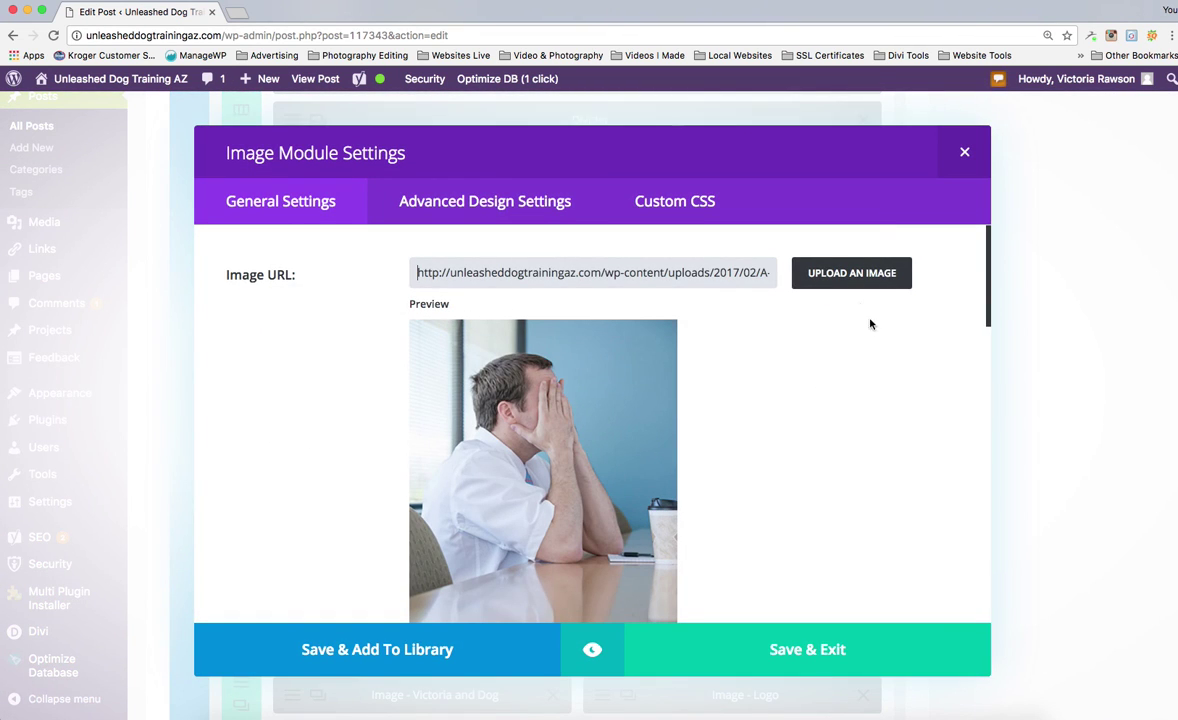
{"action": "left_click", "coordinate": [845, 277]}
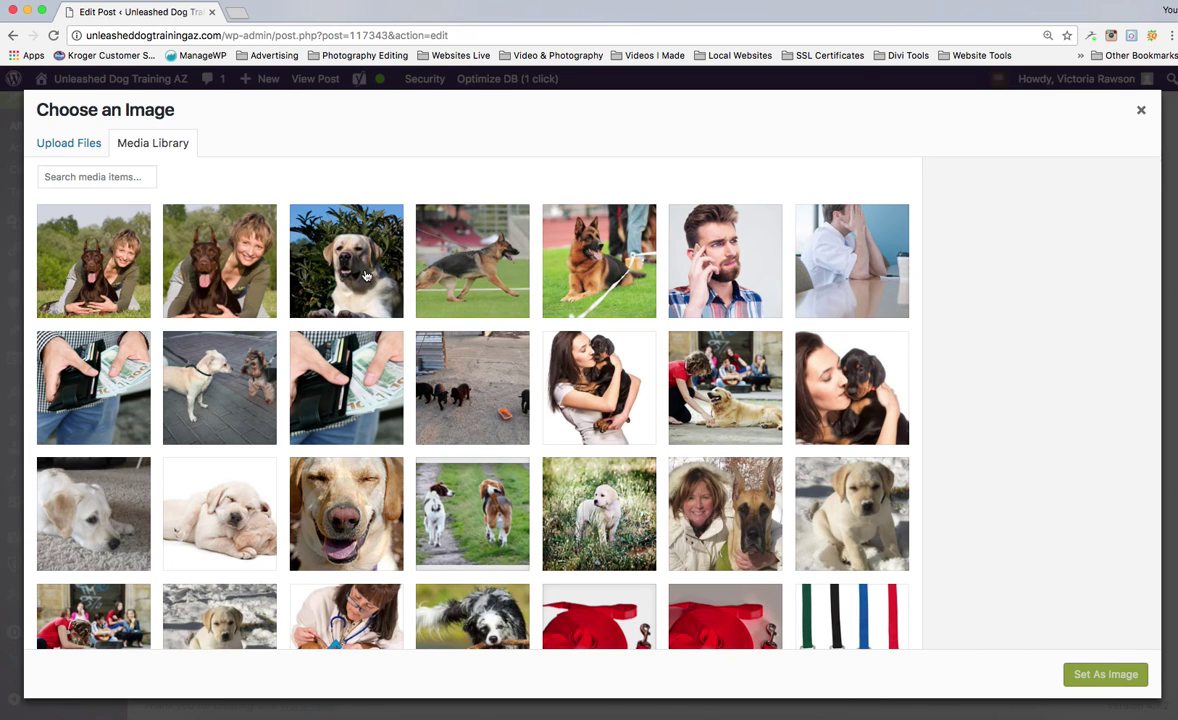
{"action": "left_click", "coordinate": [366, 276]}
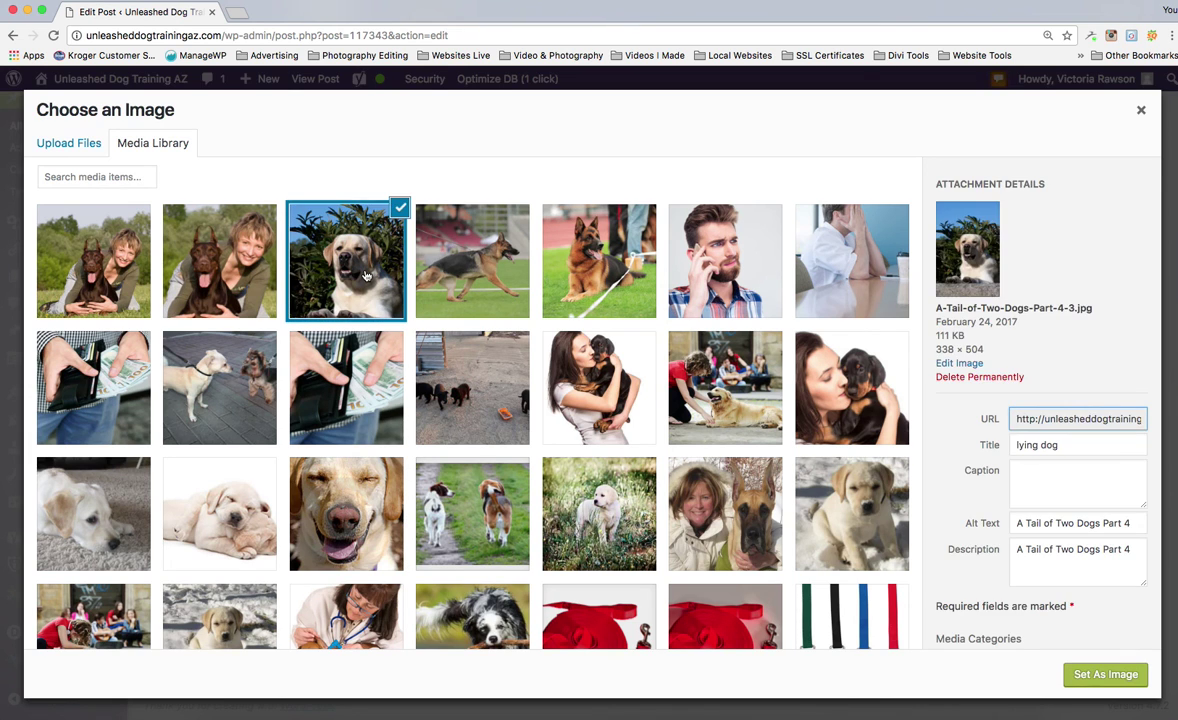
{"action": "left_click", "coordinate": [1105, 675]}
{"action": "scroll", "coordinate": [775, 545], "scroll_direction": "down", "scroll_amount": 3}
{"action": "scroll", "coordinate": [775, 545], "scroll_direction": "down", "scroll_amount": 2}
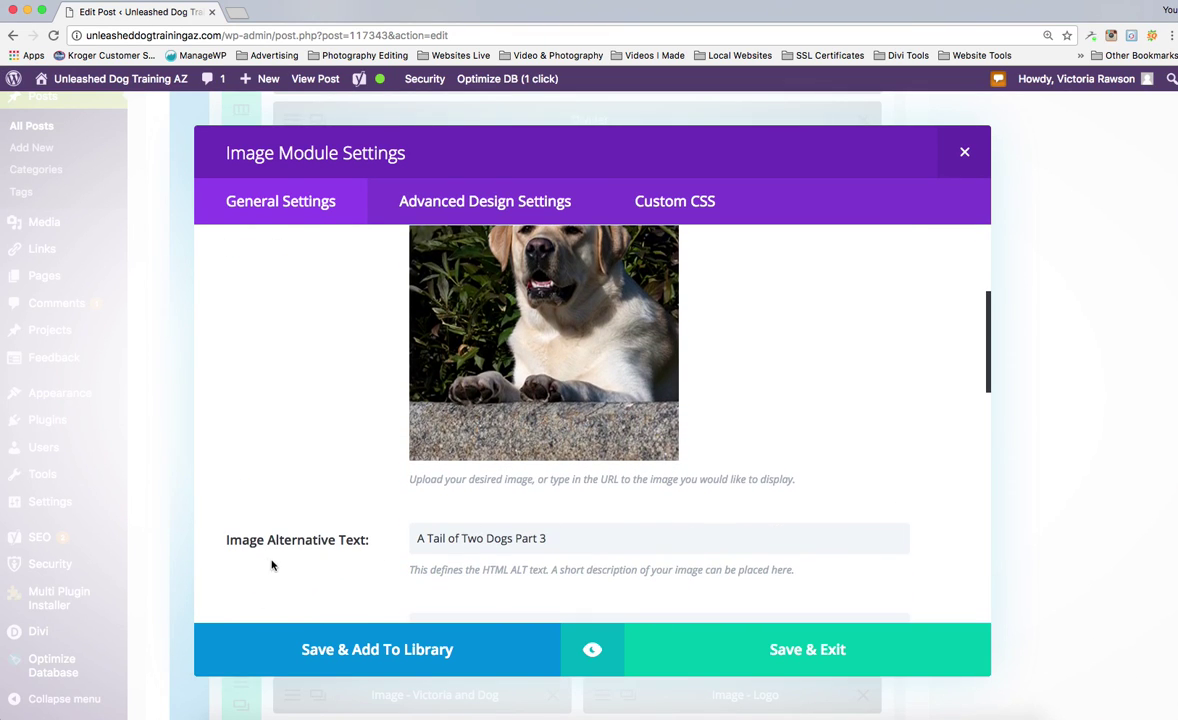
{"action": "left_click", "coordinate": [545, 538]}
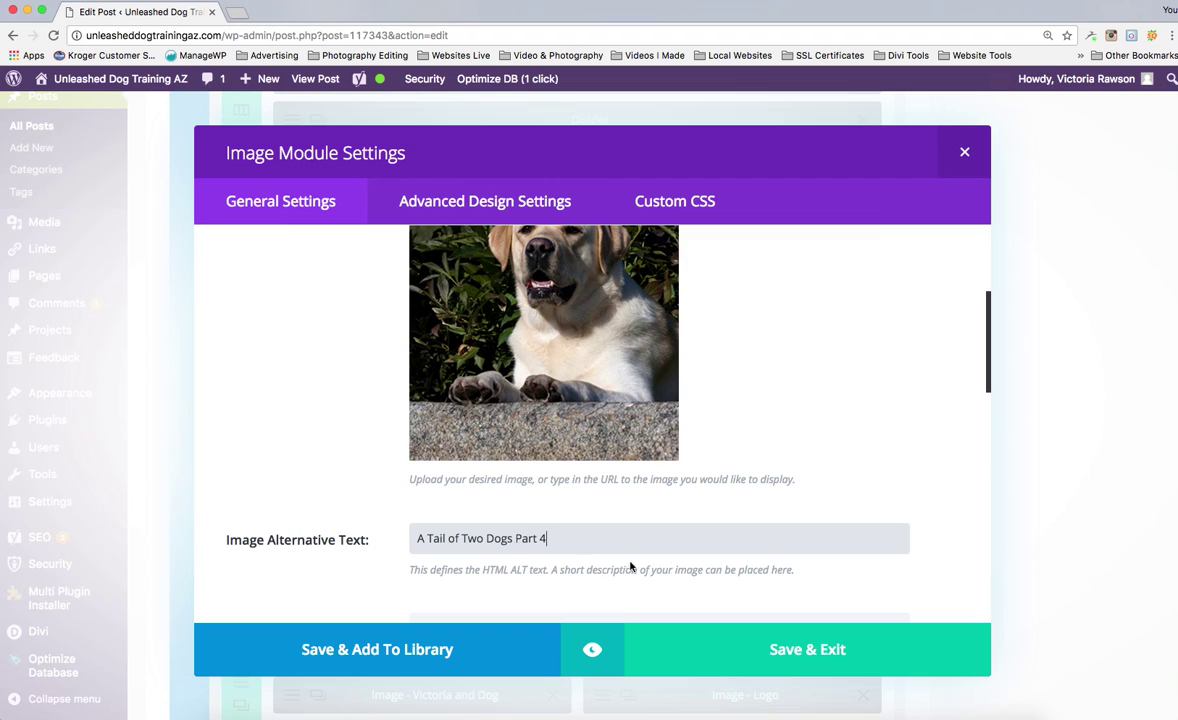
{"action": "left_click", "coordinate": [766, 659]}
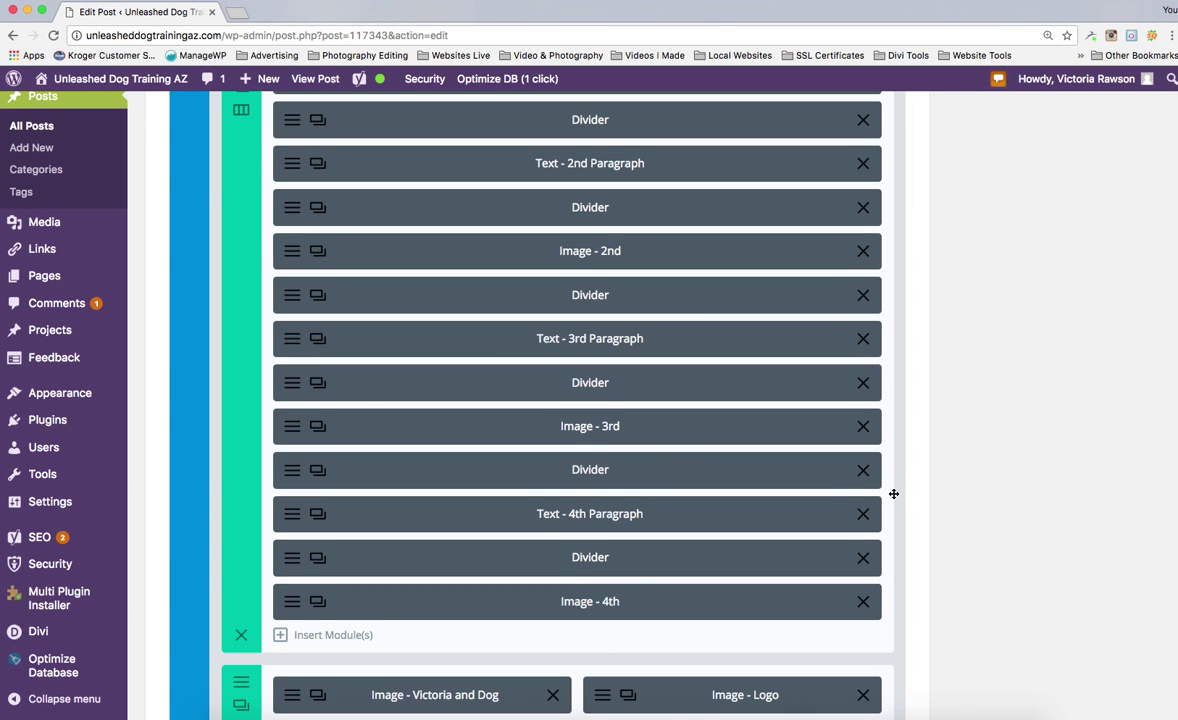
Update the post to save its changes
{"action": "scroll", "coordinate": [893, 493], "scroll_direction": "up", "scroll_amount": 2}
{"action": "scroll", "coordinate": [1005, 505], "scroll_direction": "down", "scroll_amount": 10}
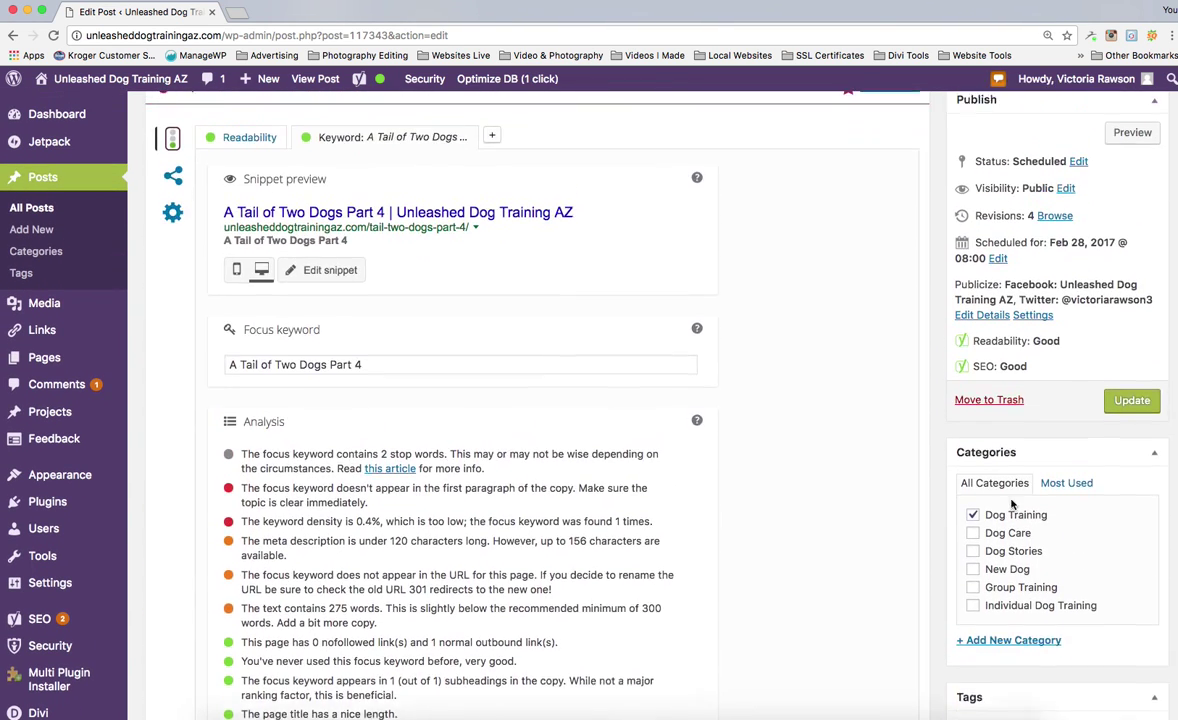
{"action": "scroll", "coordinate": [1010, 505], "scroll_direction": "up", "scroll_amount": 1}
{"action": "left_click", "coordinate": [1128, 433]}
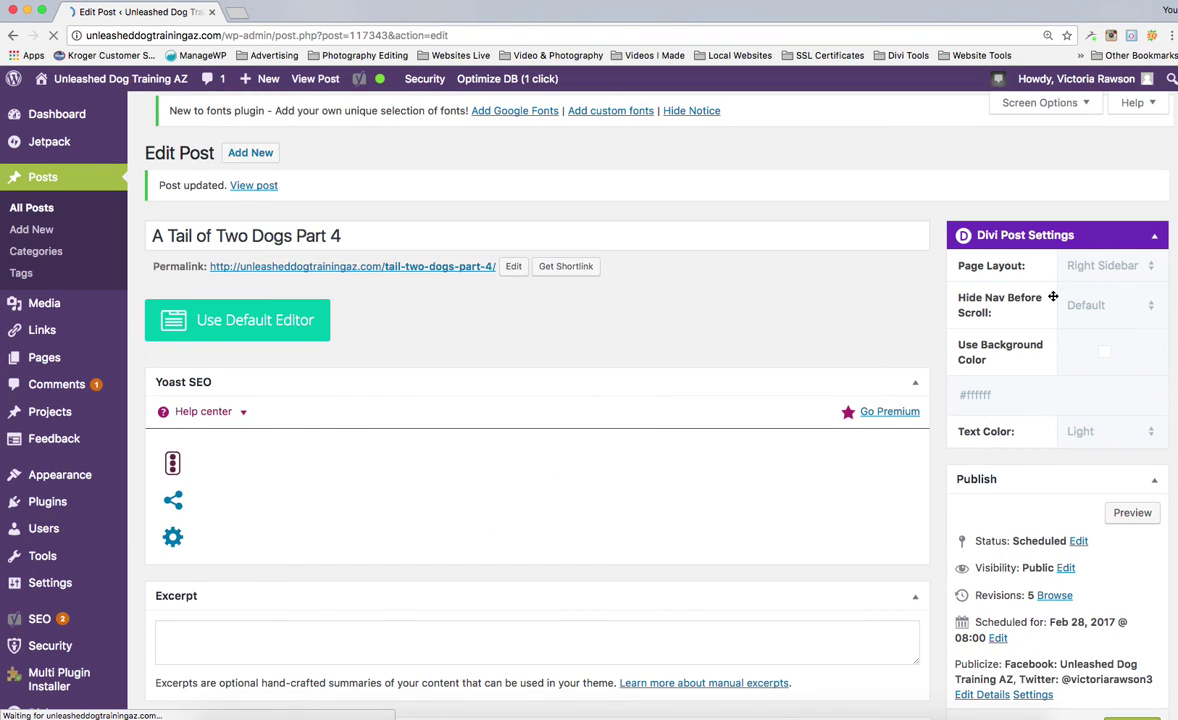
Preview the post and scroll down to the '$4000.00 so far' text and two-dogs photo
{"action": "scroll", "coordinate": [1053, 300], "scroll_direction": "down", "scroll_amount": 3}
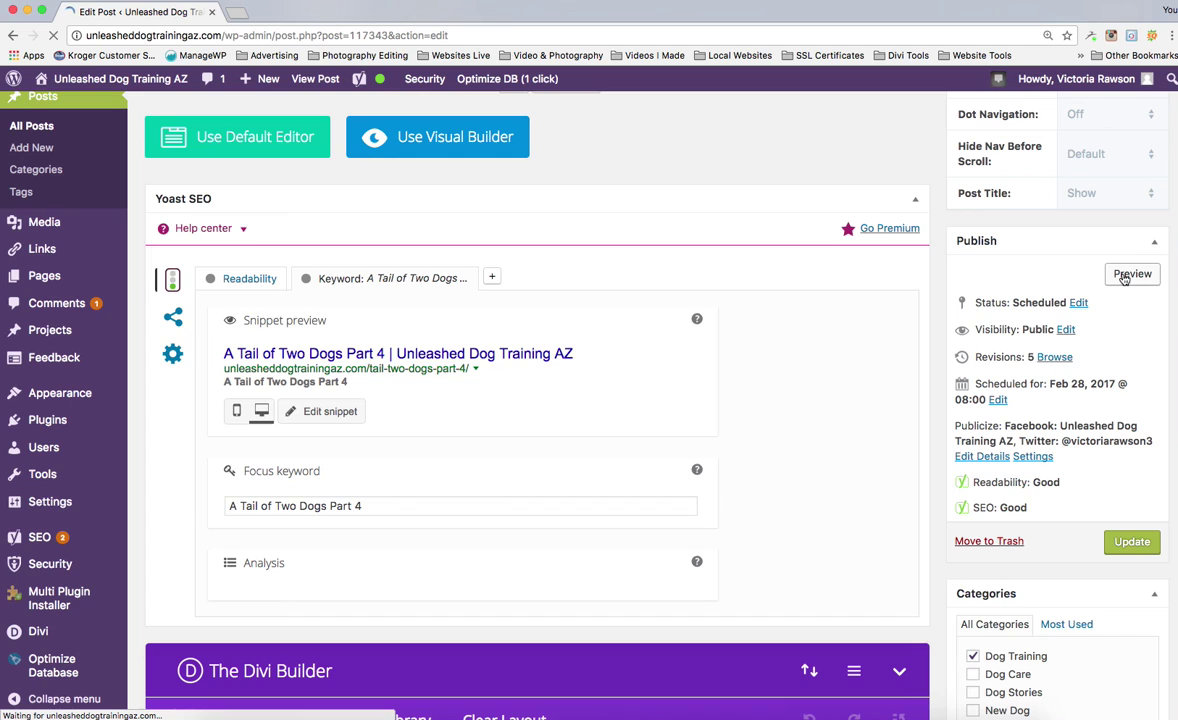
{"action": "left_click", "coordinate": [1130, 274]}
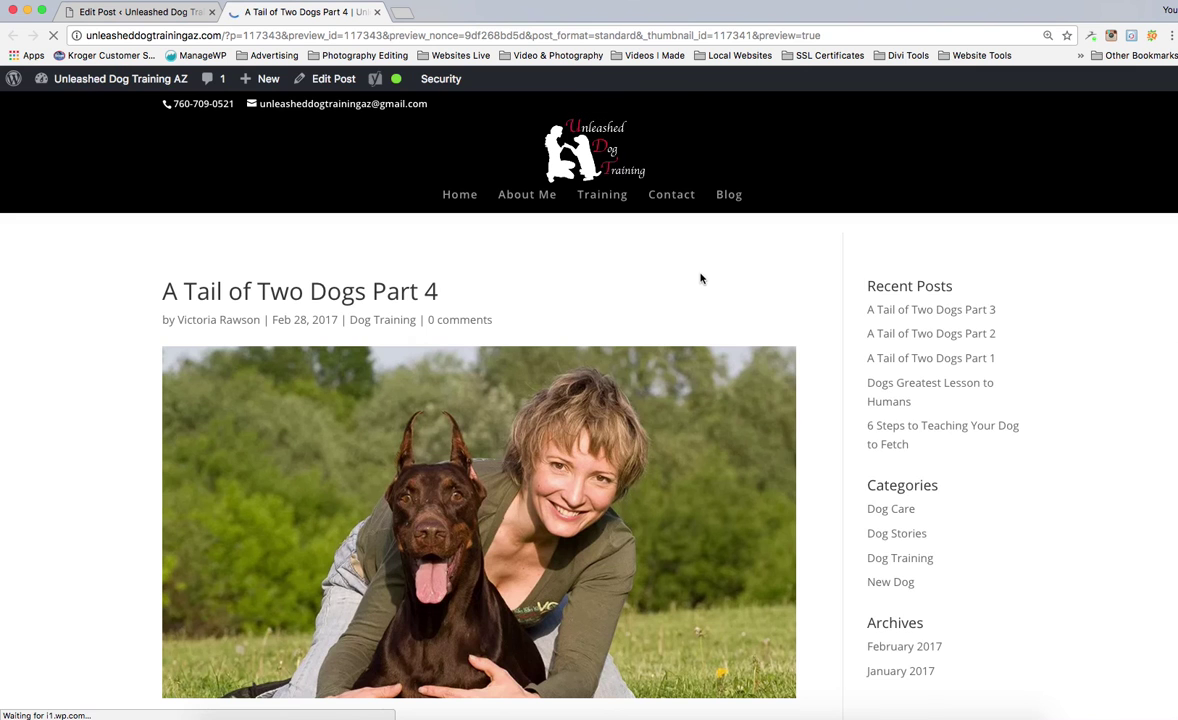
{"action": "scroll", "coordinate": [700, 279], "scroll_direction": "down", "scroll_amount": 5}
{"action": "scroll", "coordinate": [701, 281], "scroll_direction": "down", "scroll_amount": 10}
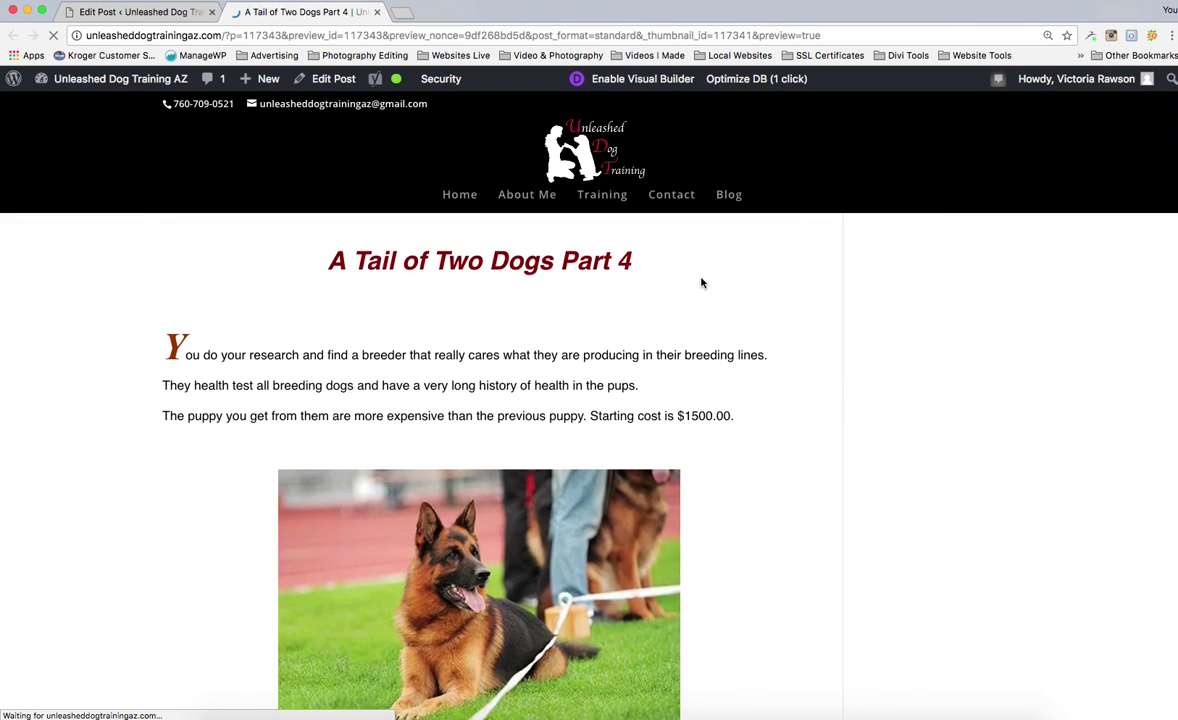
{"action": "scroll", "coordinate": [701, 283], "scroll_direction": "down", "scroll_amount": 7}
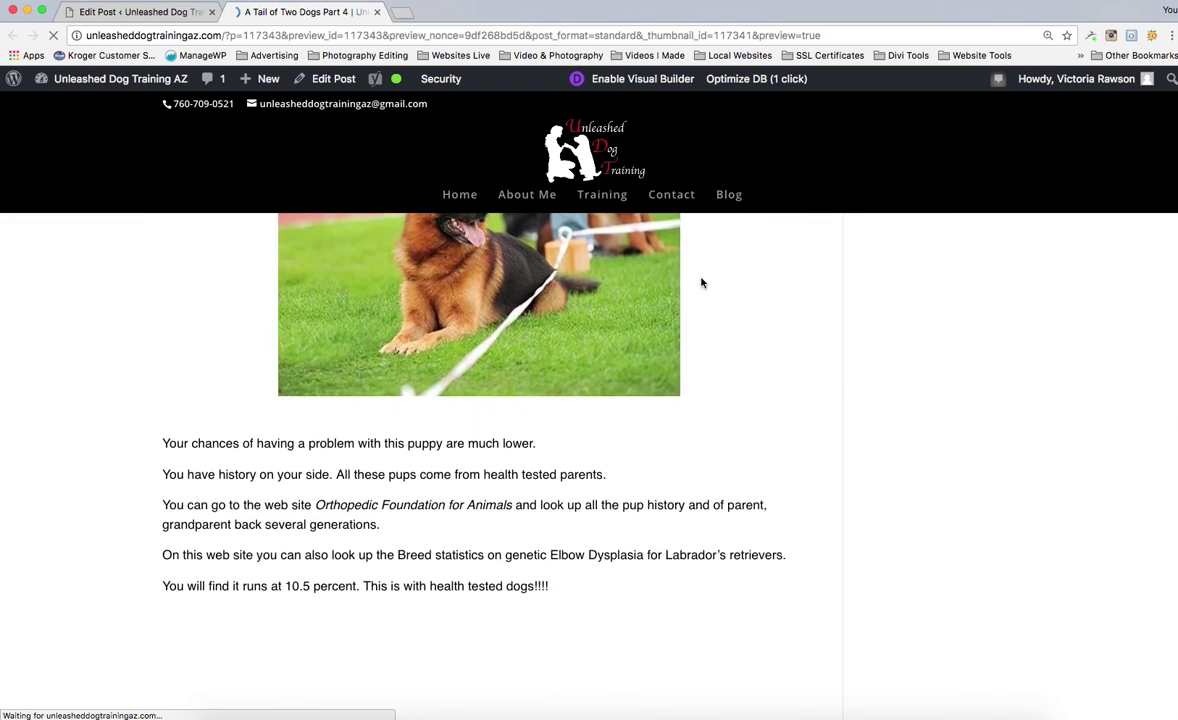
{"action": "scroll", "coordinate": [701, 283], "scroll_direction": "down", "scroll_amount": 3}
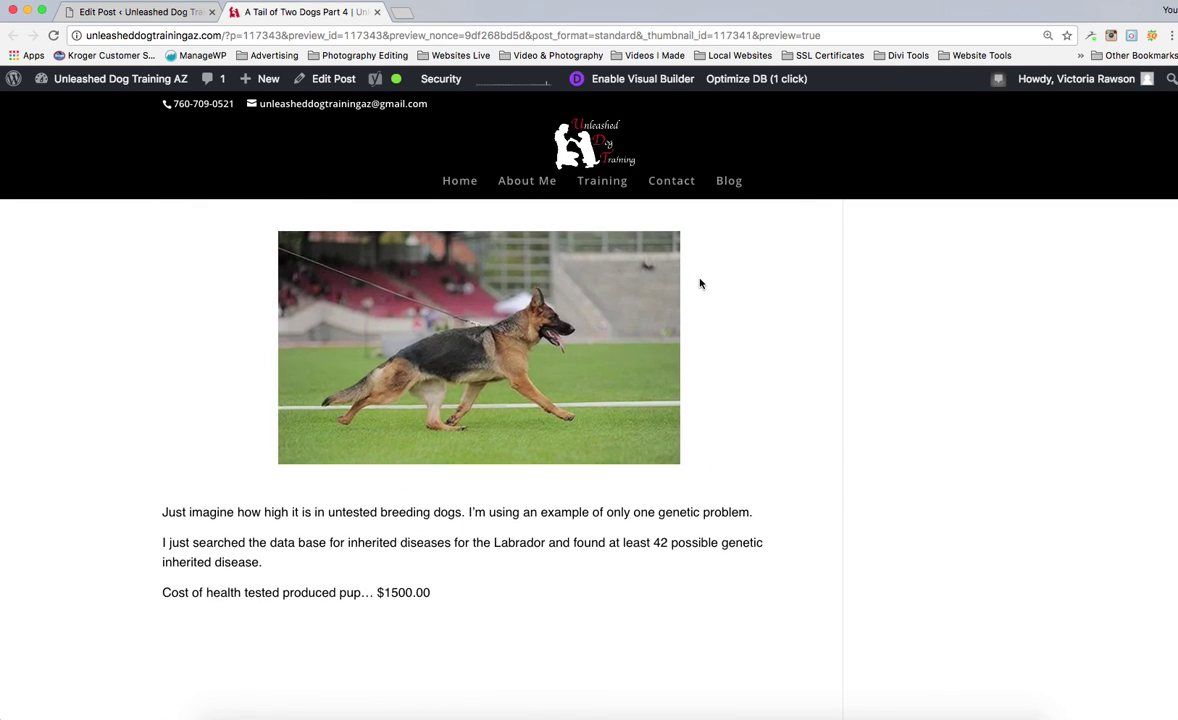
{"action": "scroll", "coordinate": [701, 284], "scroll_direction": "down", "scroll_amount": 3}
{"action": "scroll", "coordinate": [701, 284], "scroll_direction": "down", "scroll_amount": 5}
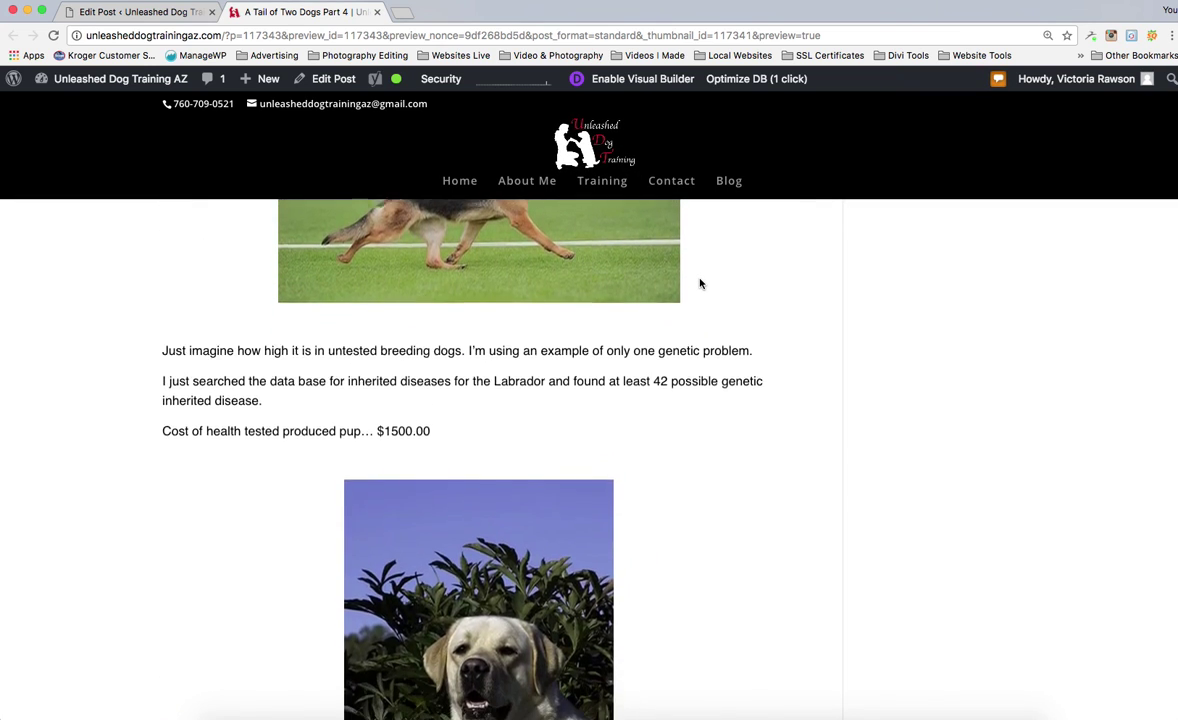
{"action": "scroll", "coordinate": [701, 284], "scroll_direction": "down", "scroll_amount": 2}
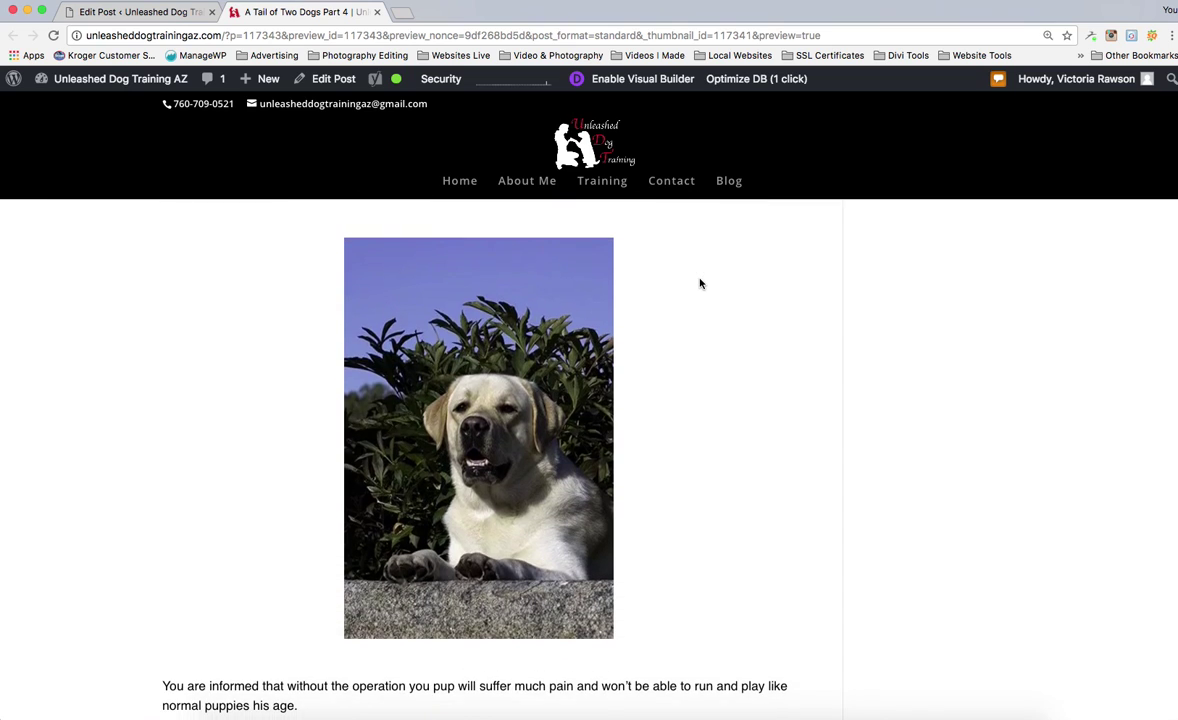
{"action": "scroll", "coordinate": [701, 284], "scroll_direction": "down", "scroll_amount": 2}
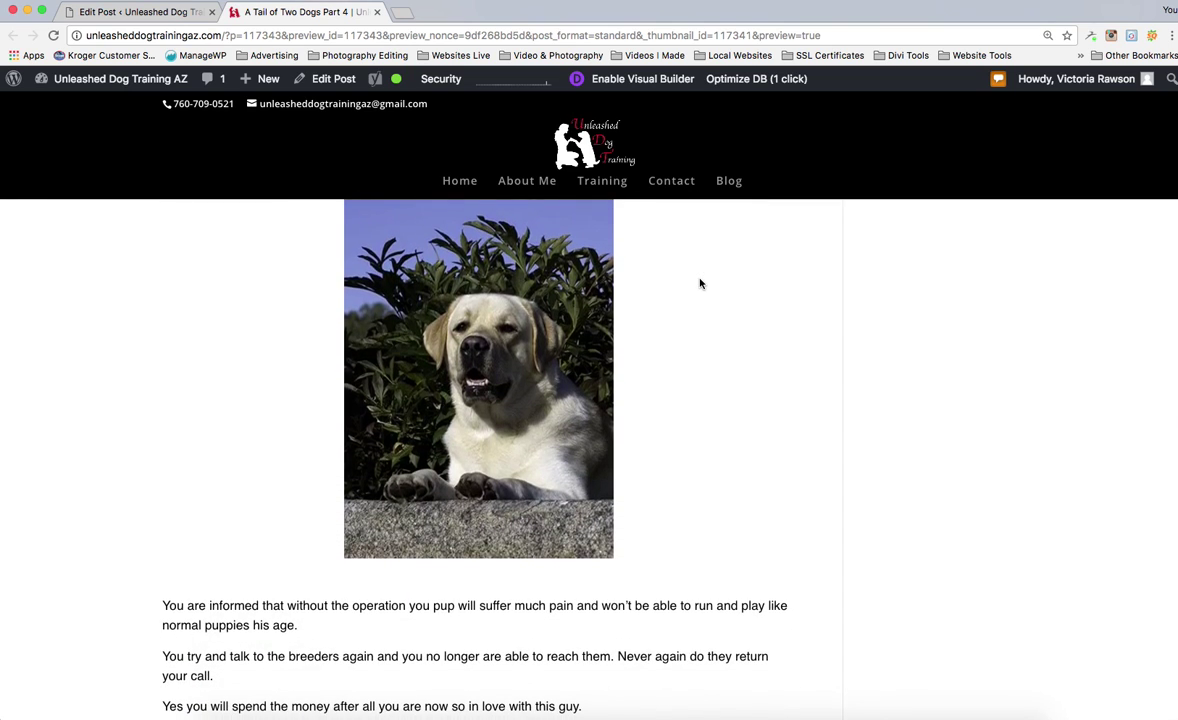
{"action": "scroll", "coordinate": [701, 284], "scroll_direction": "up", "scroll_amount": 1}
{"action": "scroll", "coordinate": [700, 284], "scroll_direction": "down", "scroll_amount": 3}
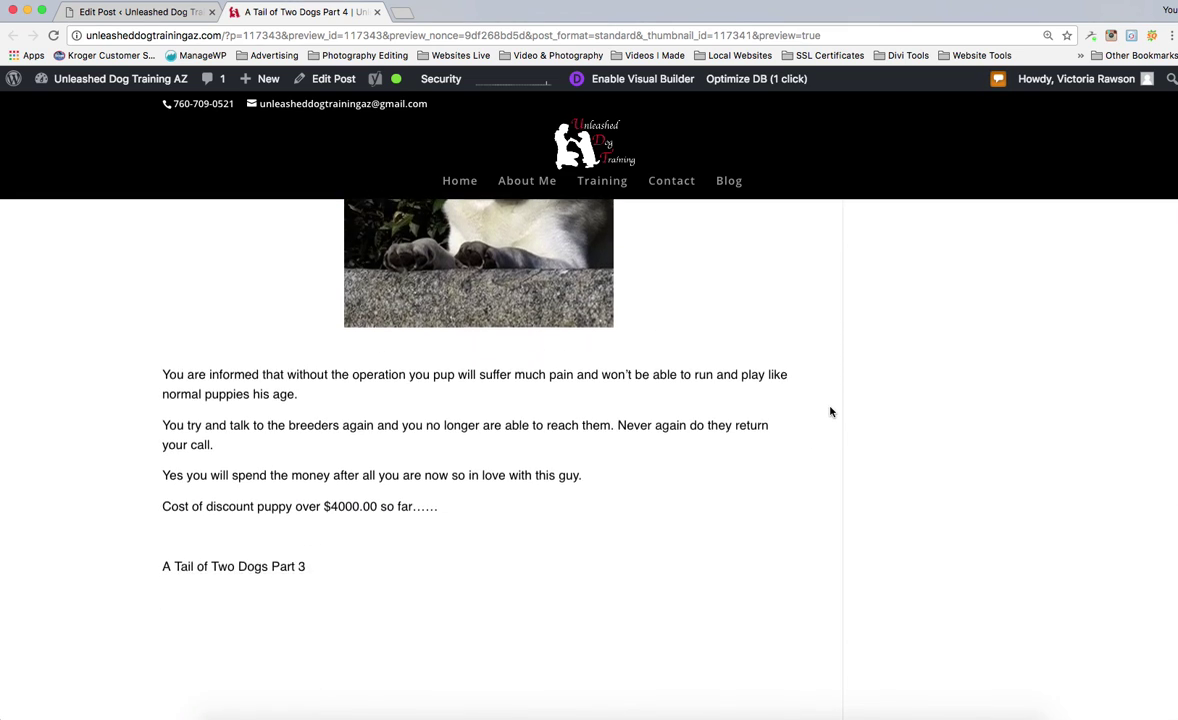
{"action": "scroll", "coordinate": [830, 412], "scroll_direction": "down", "scroll_amount": 7}
{"action": "scroll", "coordinate": [830, 411], "scroll_direction": "down", "scroll_amount": 3}
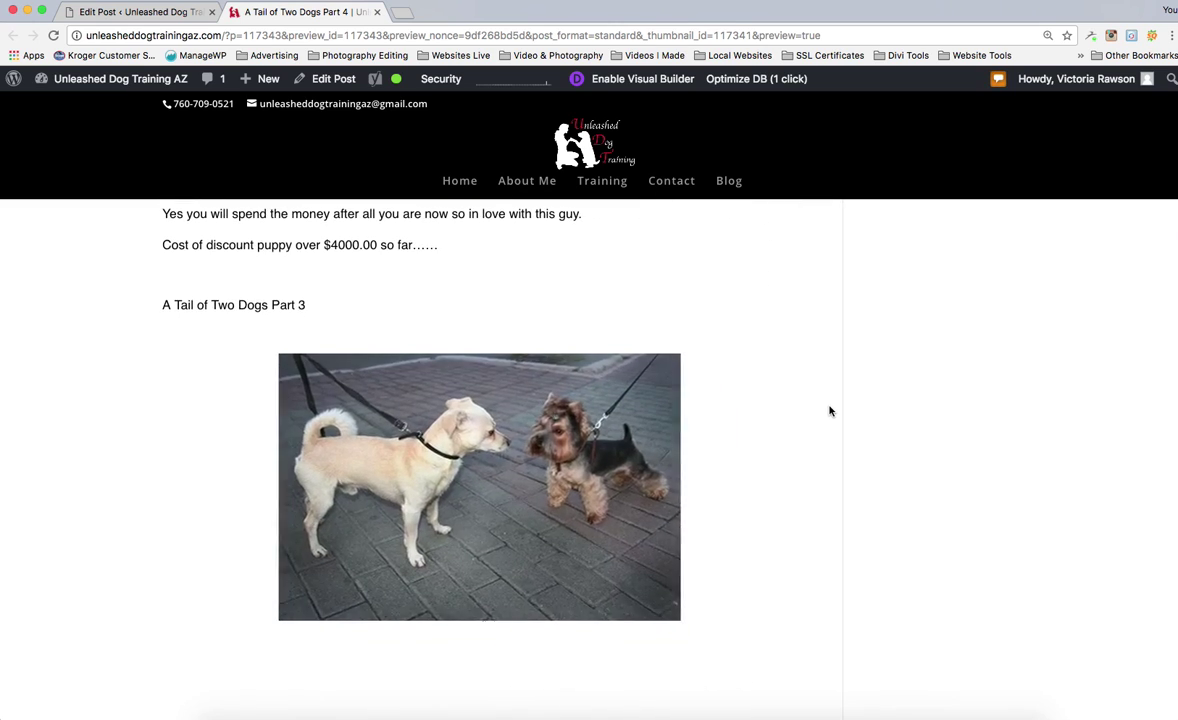
{"action": "scroll", "coordinate": [745, 418], "scroll_direction": "down", "scroll_amount": 7}
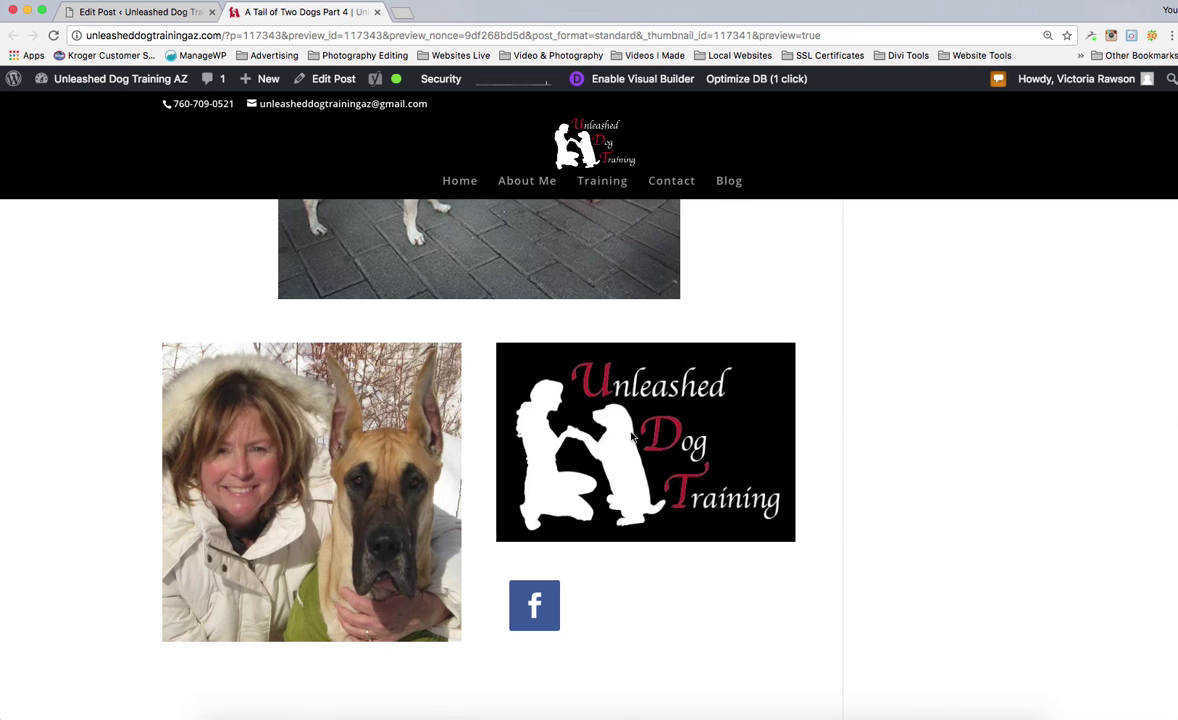
{"action": "scroll", "coordinate": [737, 432], "scroll_direction": "up", "scroll_amount": 10}
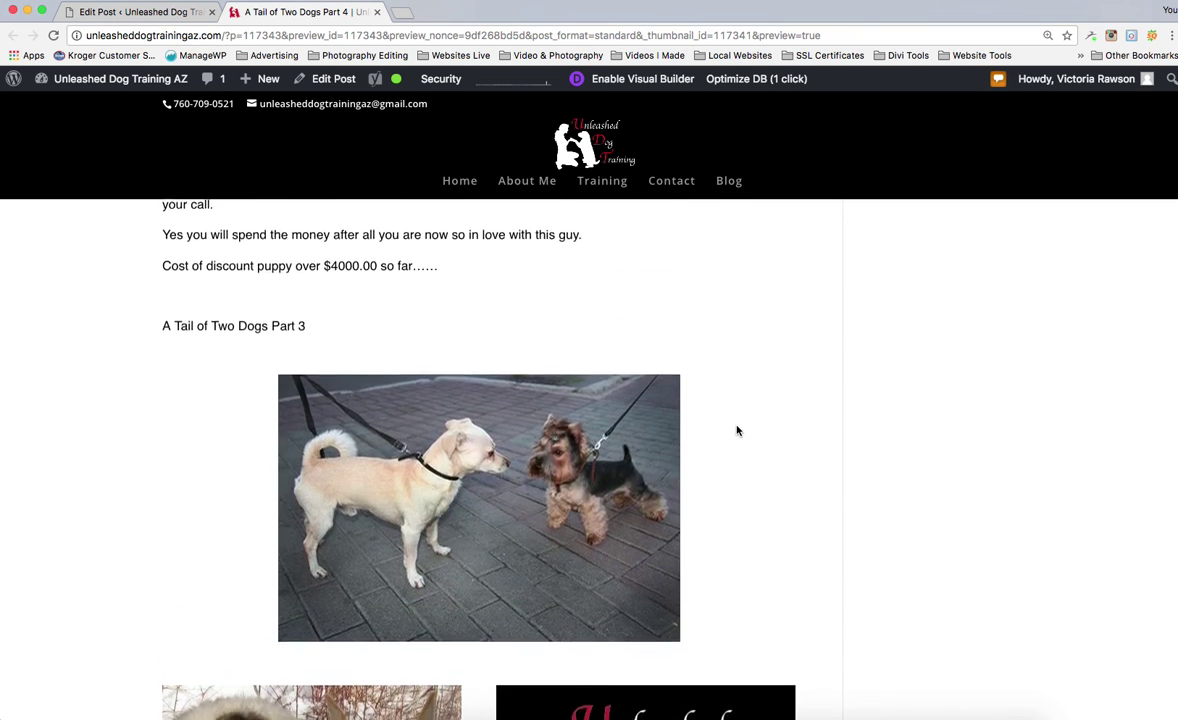
{"action": "scroll", "coordinate": [737, 431], "scroll_direction": "down", "scroll_amount": 4}
{"action": "scroll", "coordinate": [737, 431], "scroll_direction": "down", "scroll_amount": 1}
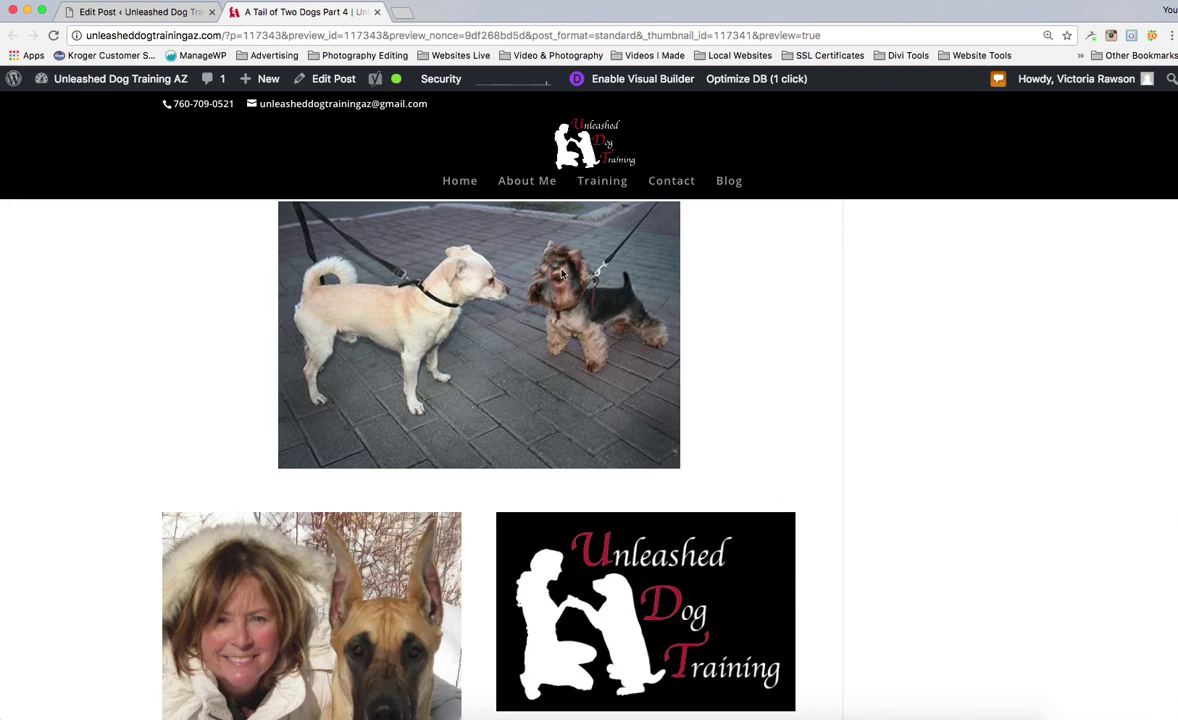
Close the preview and confirm the Image - 3rd module still shows the Labrador photo
{"action": "left_click", "coordinate": [376, 12]}
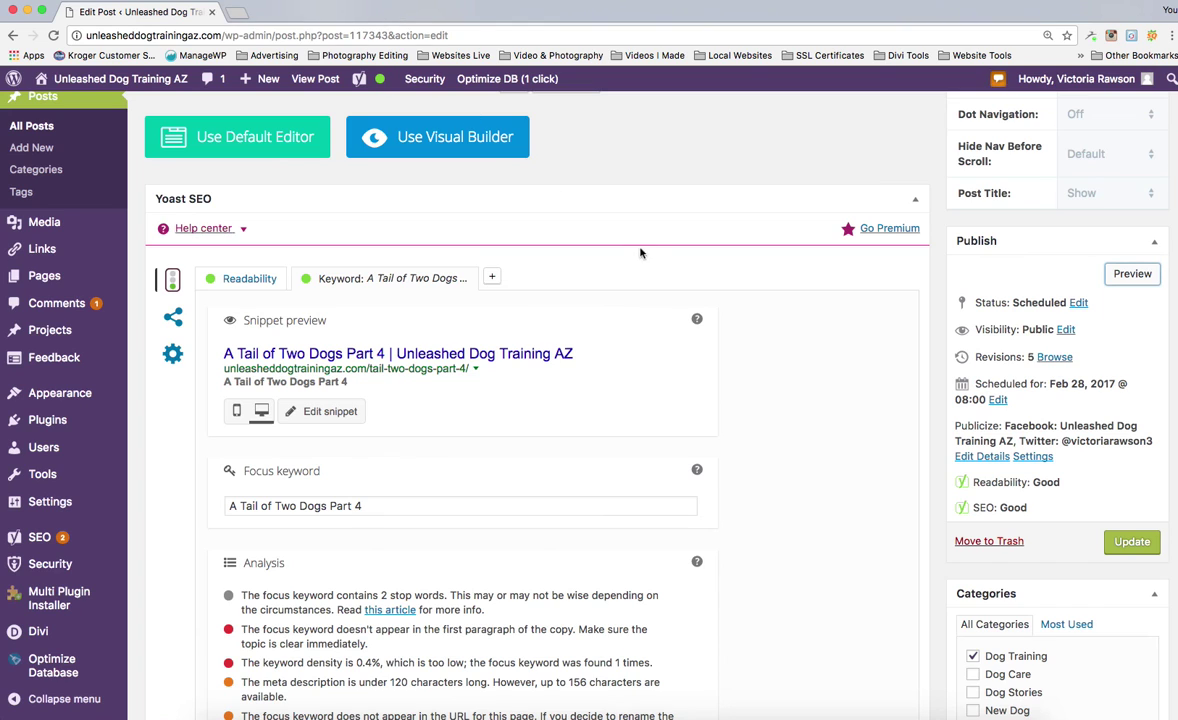
{"action": "scroll", "coordinate": [641, 254], "scroll_direction": "down", "scroll_amount": 20}
{"action": "scroll", "coordinate": [641, 254], "scroll_direction": "down", "scroll_amount": 10}
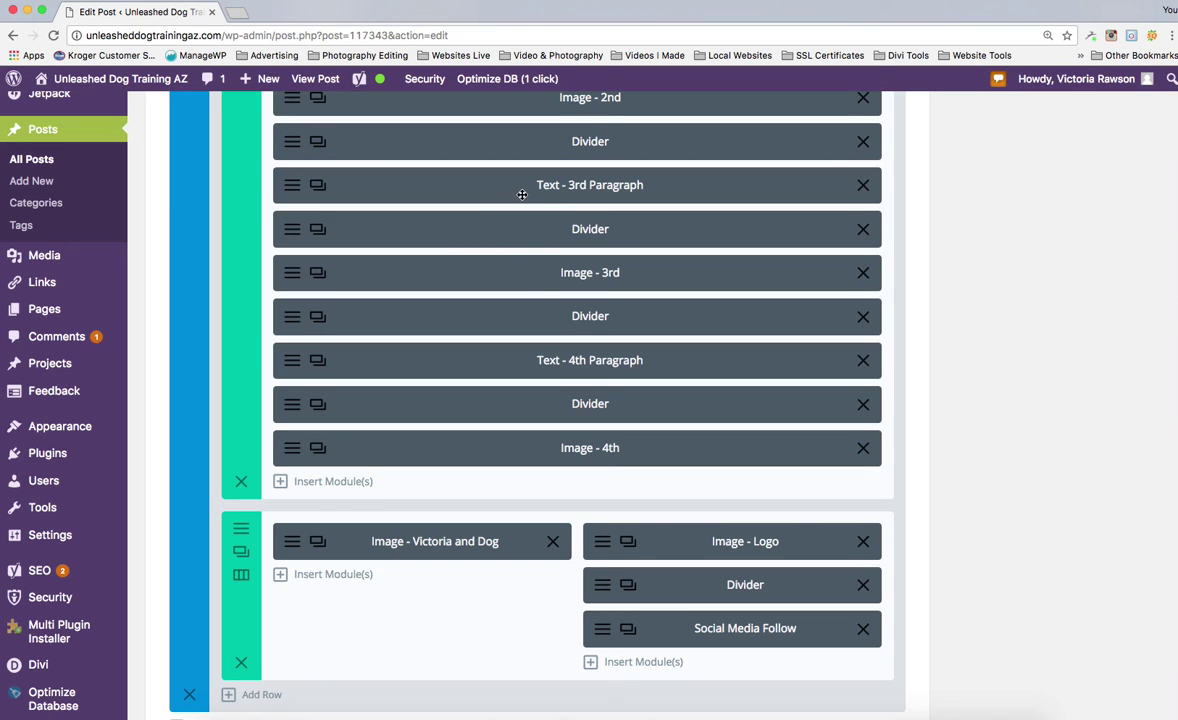
{"action": "left_click", "coordinate": [292, 274]}
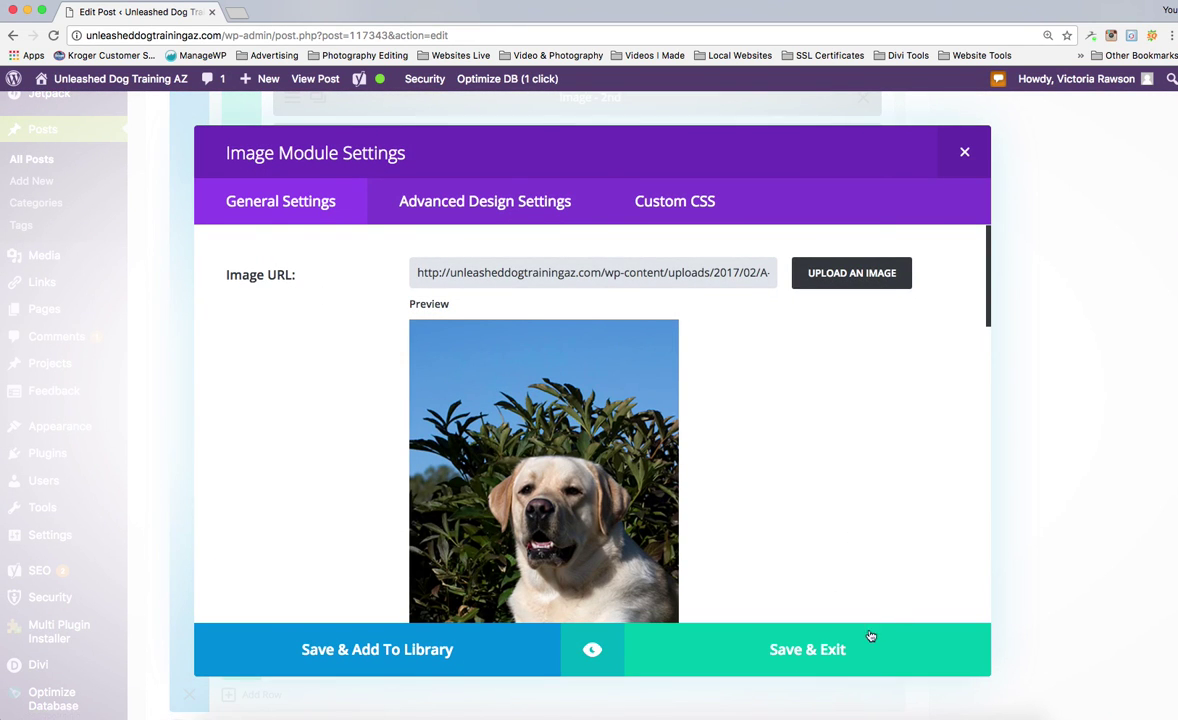
{"action": "left_click", "coordinate": [874, 633]}
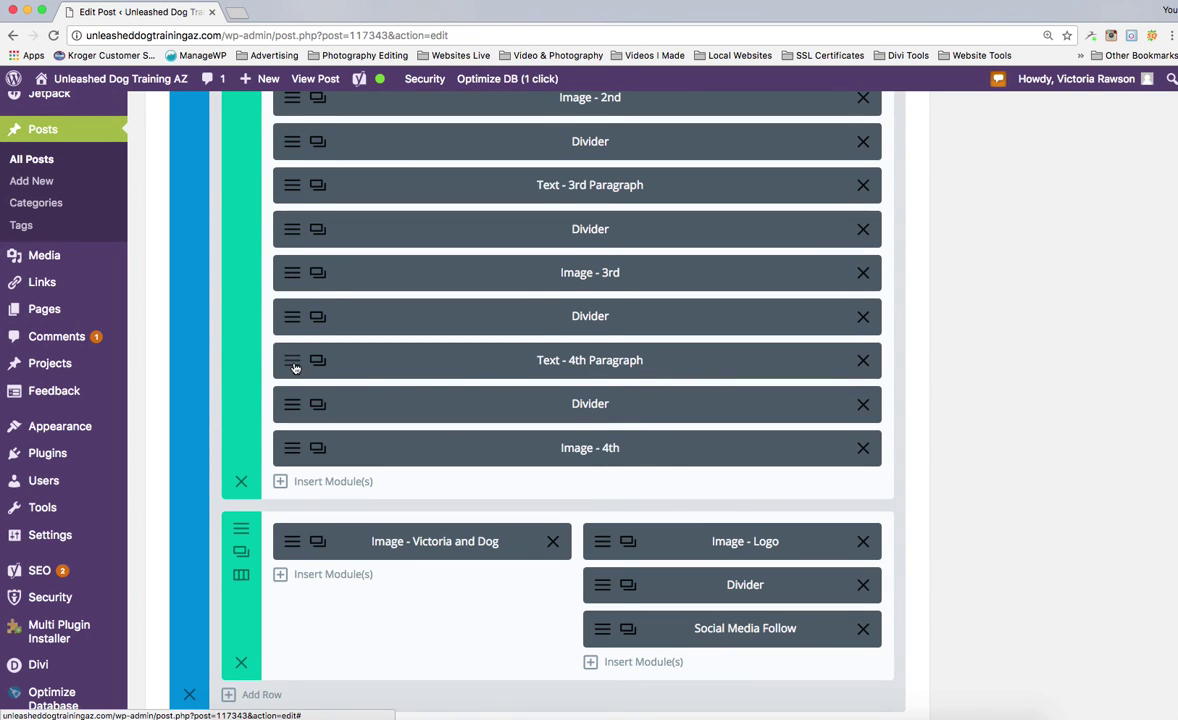
Open the Text - 4th Paragraph module and copy the three closing paragraphs from Word
{"action": "left_click", "coordinate": [293, 366]}
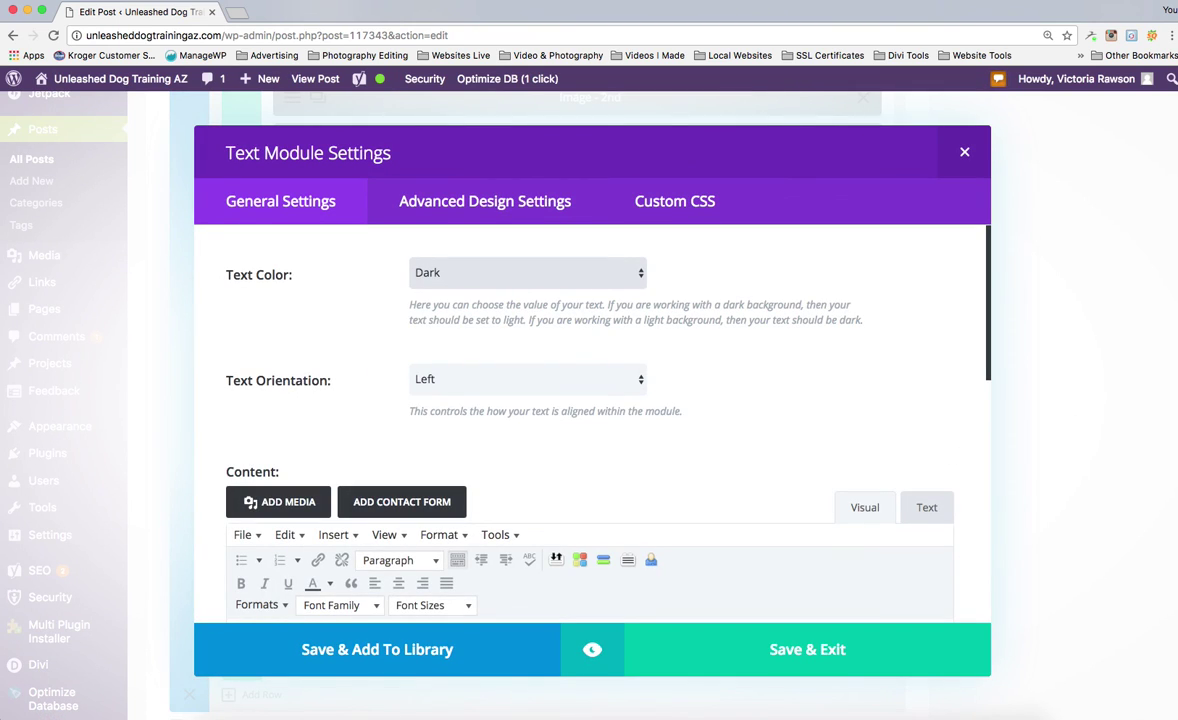
{"action": "key", "text": "super+Tab"}
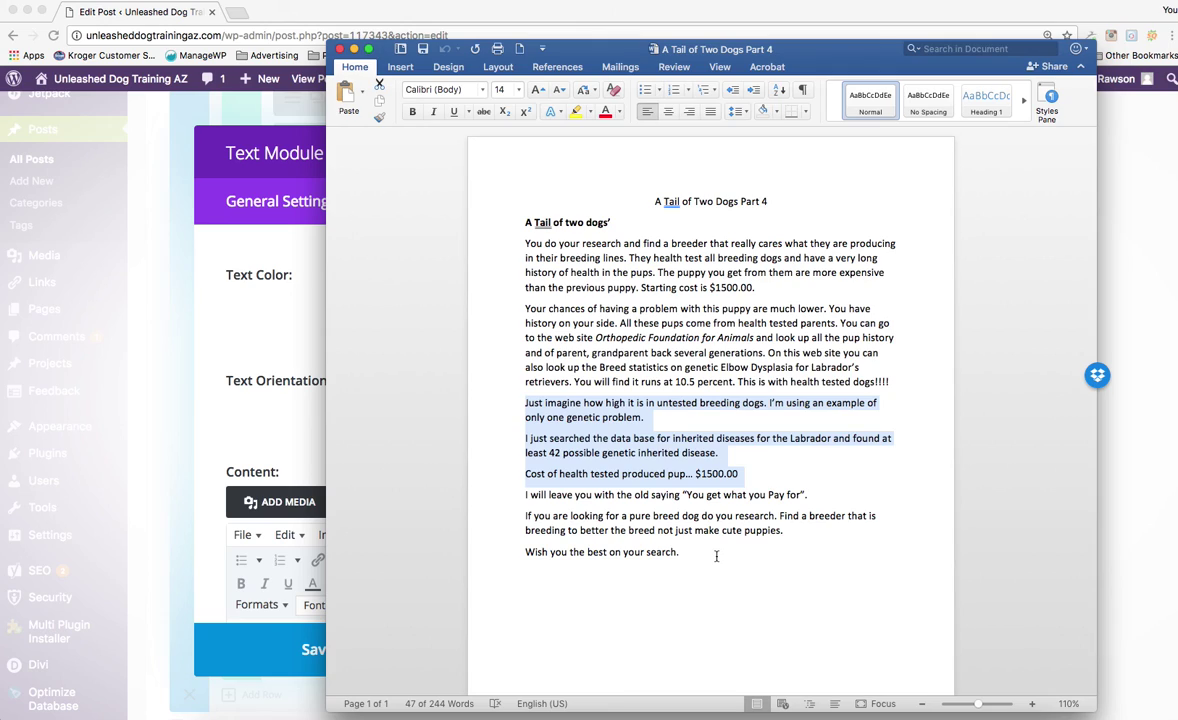
{"action": "left_click", "coordinate": [716, 556]}
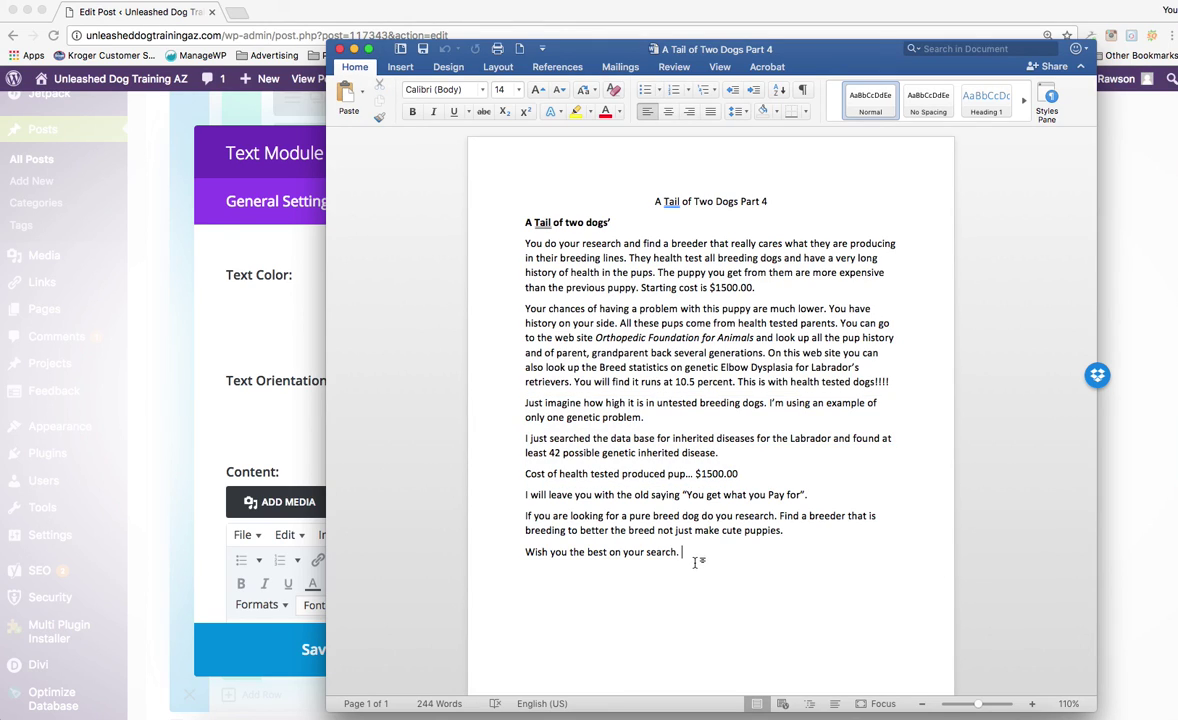
{"action": "left_click_drag", "start_coordinate": [692, 561], "coordinate": [521, 494]}
{"action": "key", "text": "super+c"}
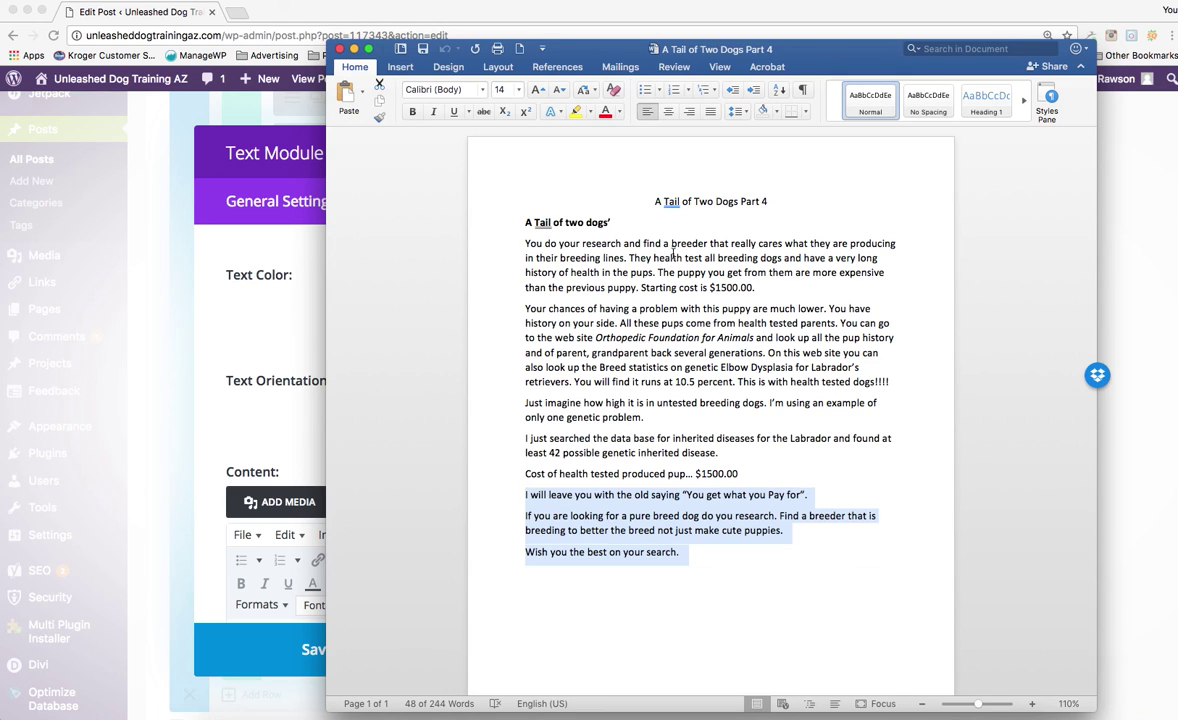
{"action": "key", "text": "super+Tab"}
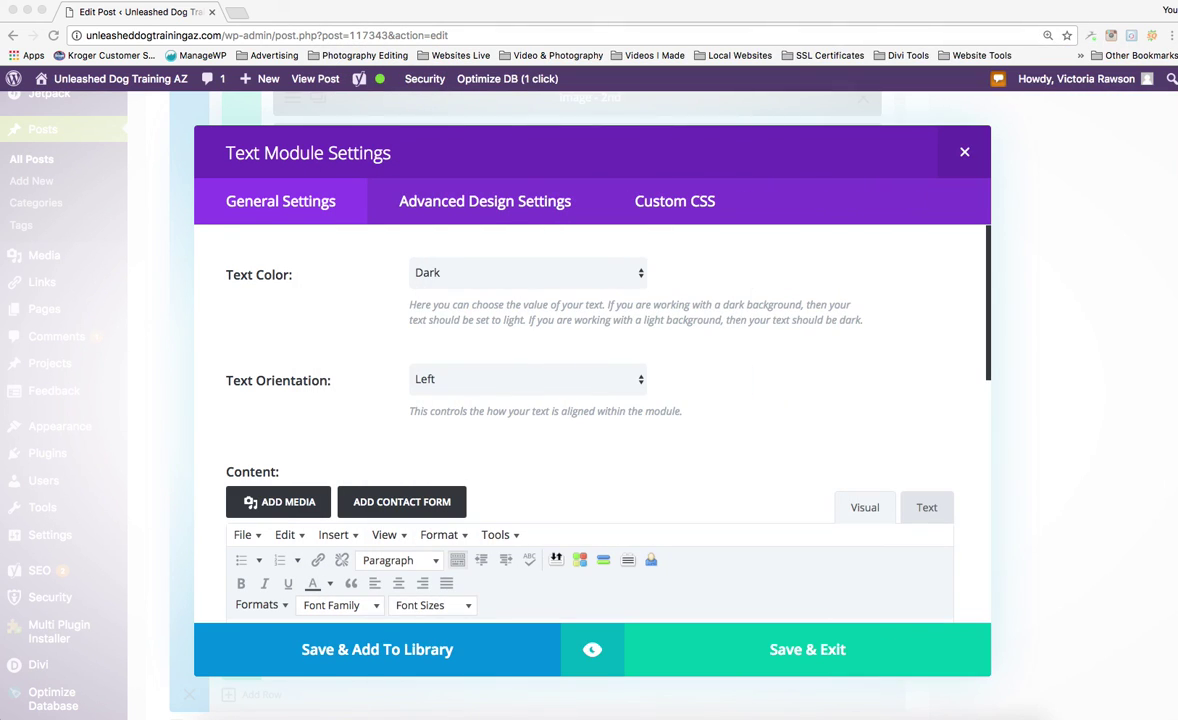
Replace the module's old text, including the Part 3 line, with the closing paragraphs
{"action": "scroll", "coordinate": [884, 450], "scroll_direction": "down", "scroll_amount": 10}
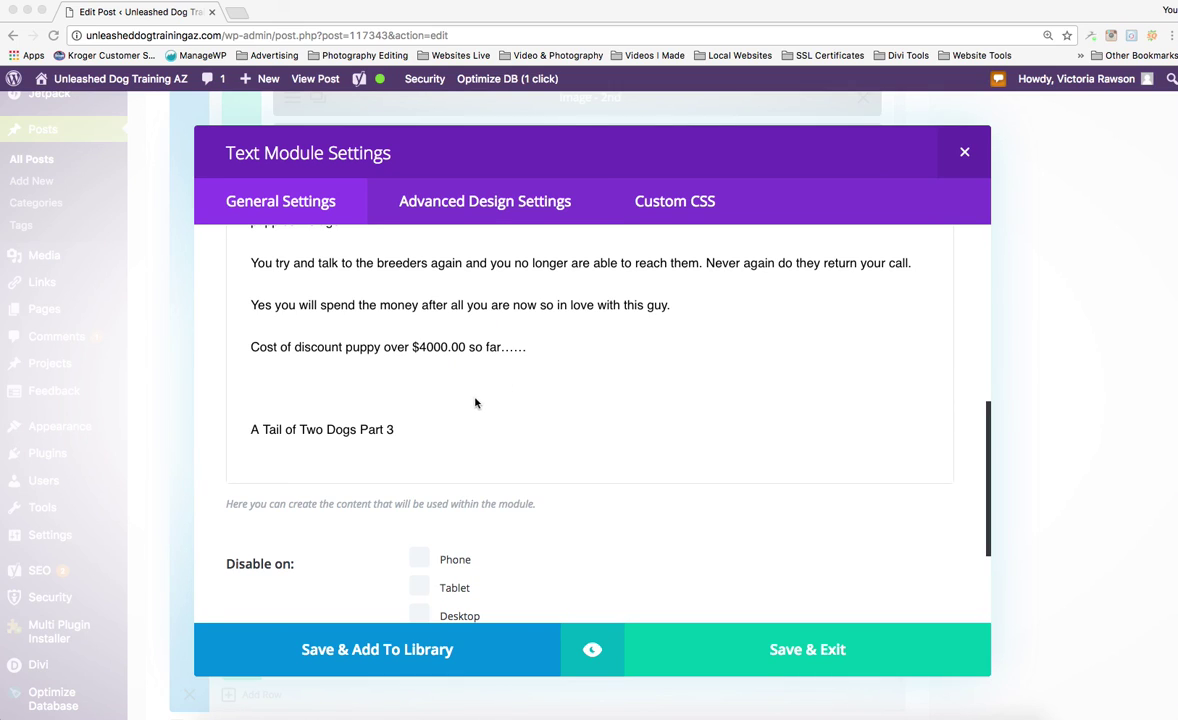
{"action": "scroll", "coordinate": [545, 365], "scroll_direction": "up", "scroll_amount": 3}
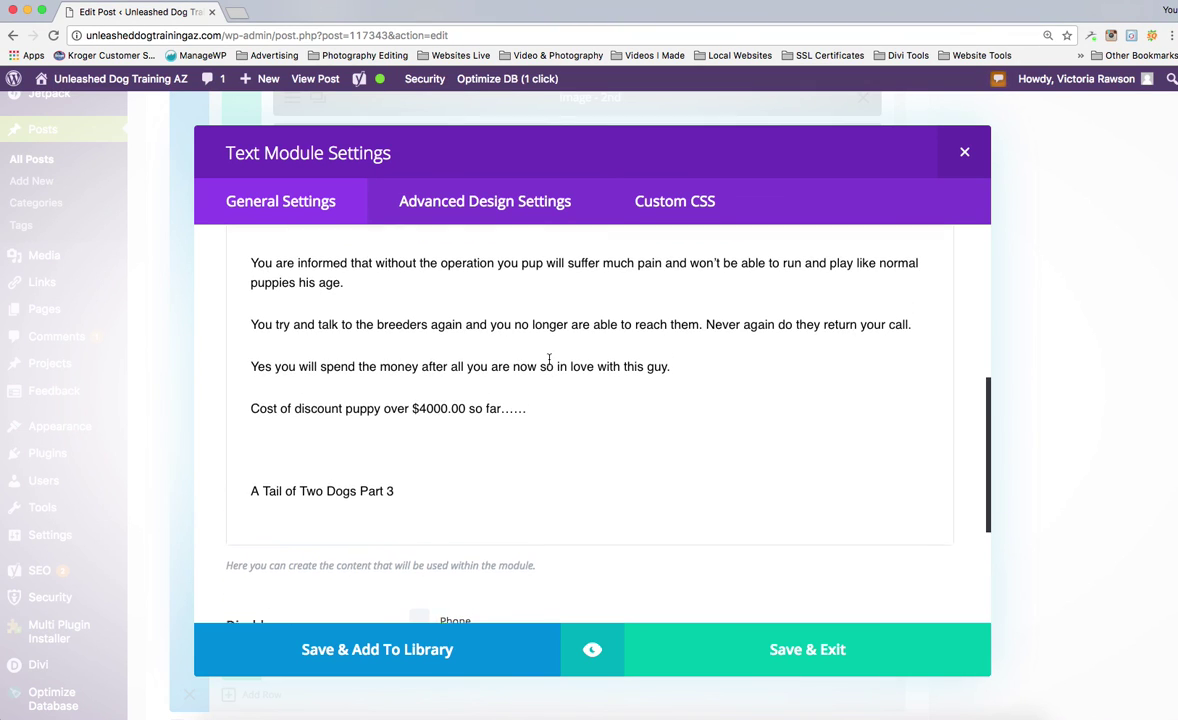
{"action": "scroll", "coordinate": [545, 400], "scroll_direction": "up", "scroll_amount": 1}
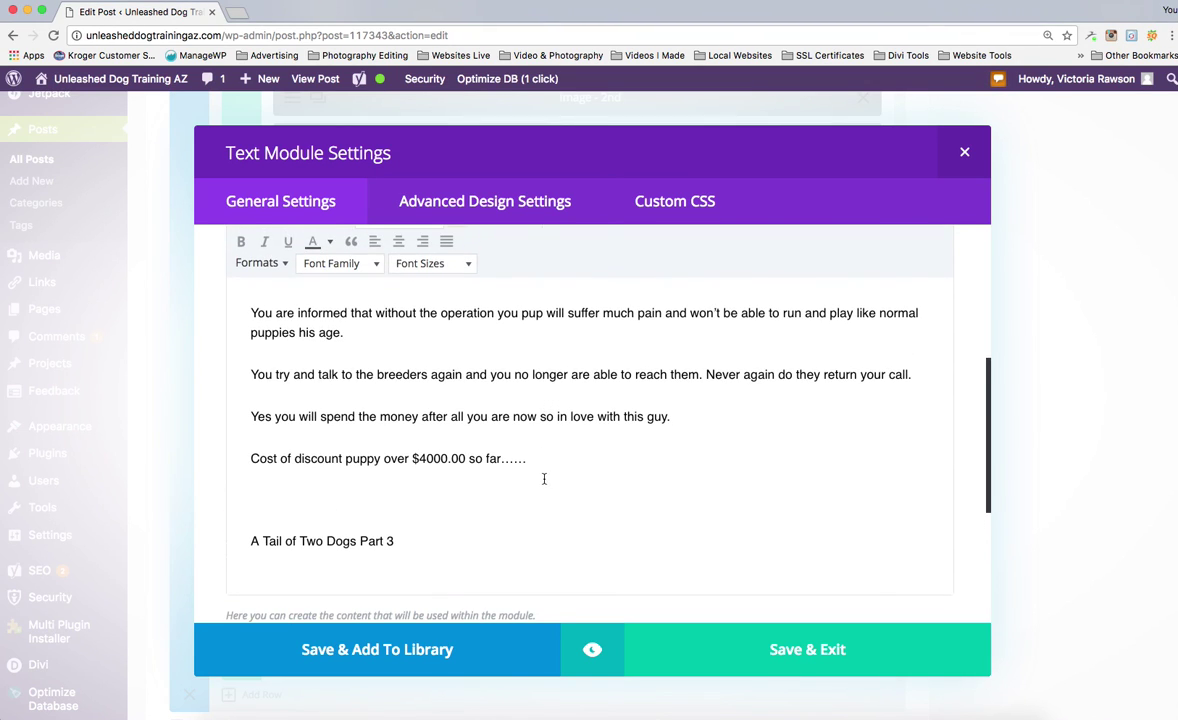
{"action": "left_click_drag", "start_coordinate": [537, 461], "coordinate": [213, 312]}
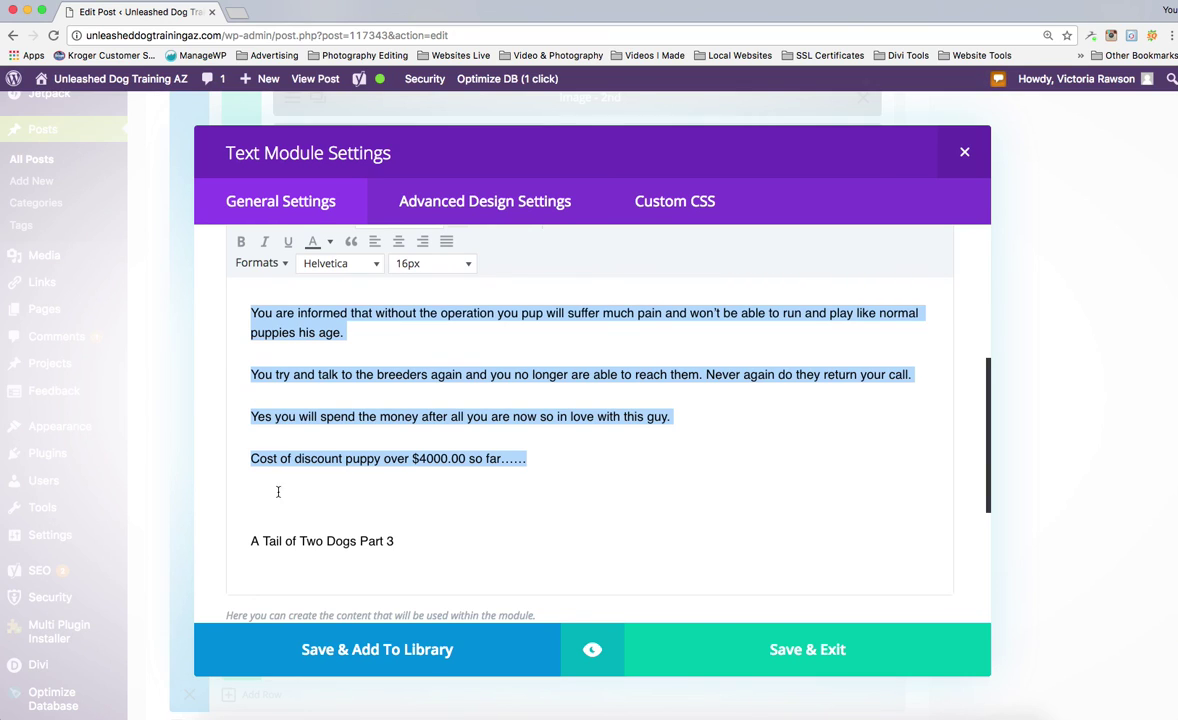
{"action": "left_click_drag", "start_coordinate": [396, 541], "coordinate": [179, 309]}
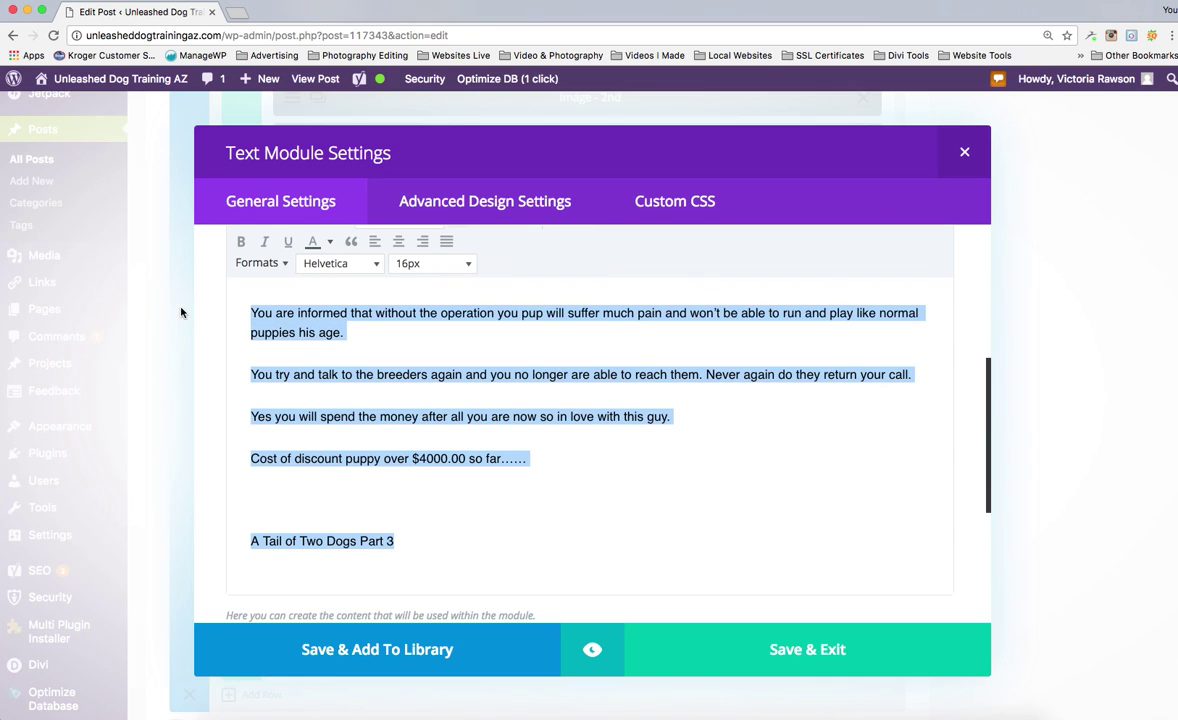
{"action": "key", "text": "BackSpace"}
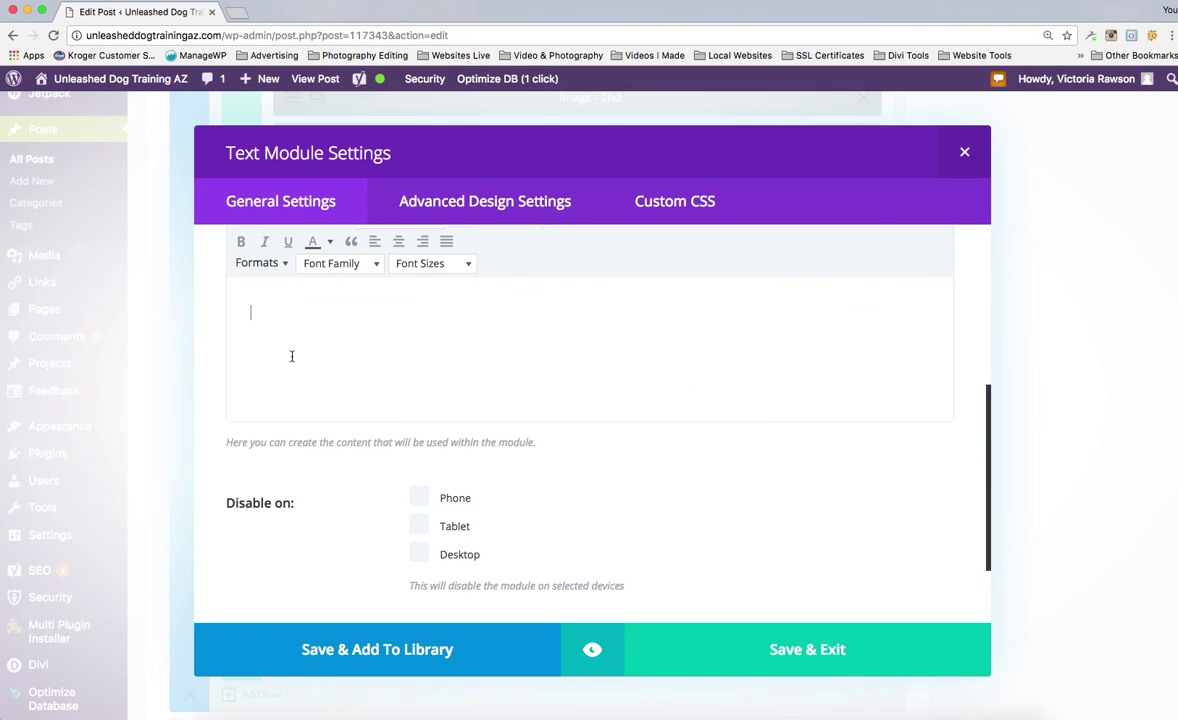
{"action": "key", "text": "super+v"}
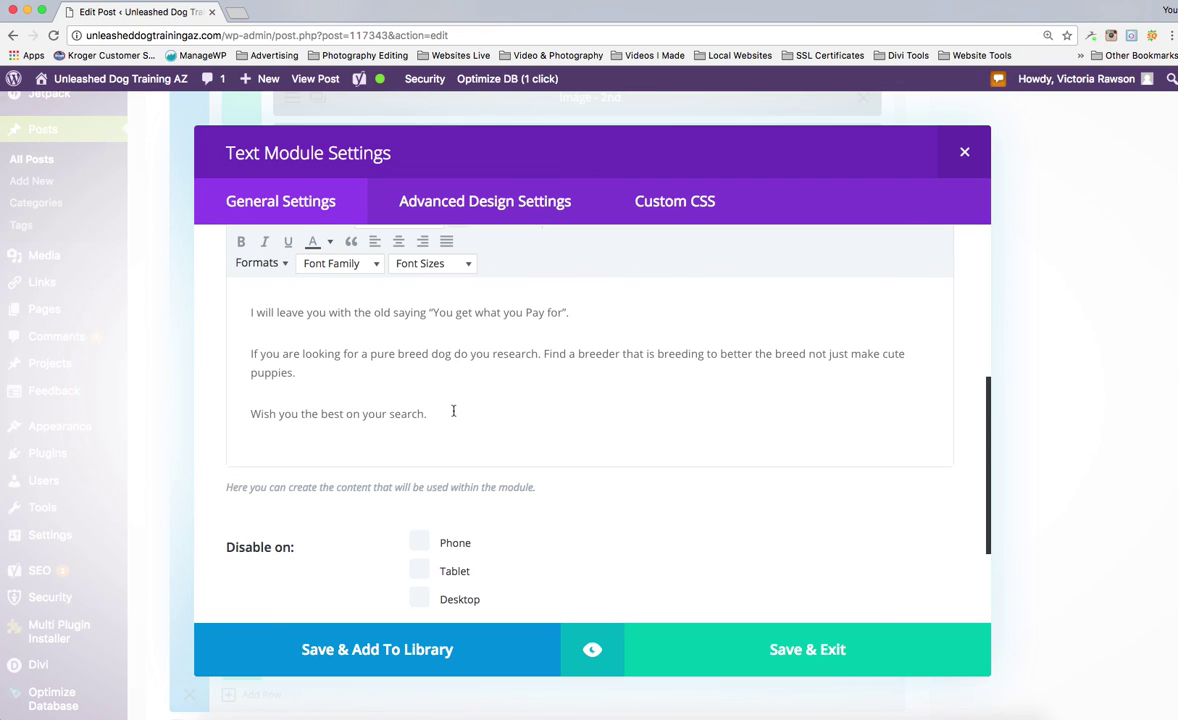
Style the new paragraphs Helvetica, 16px, black, and save the module
{"action": "left_click_drag", "start_coordinate": [420, 413], "coordinate": [228, 270]}
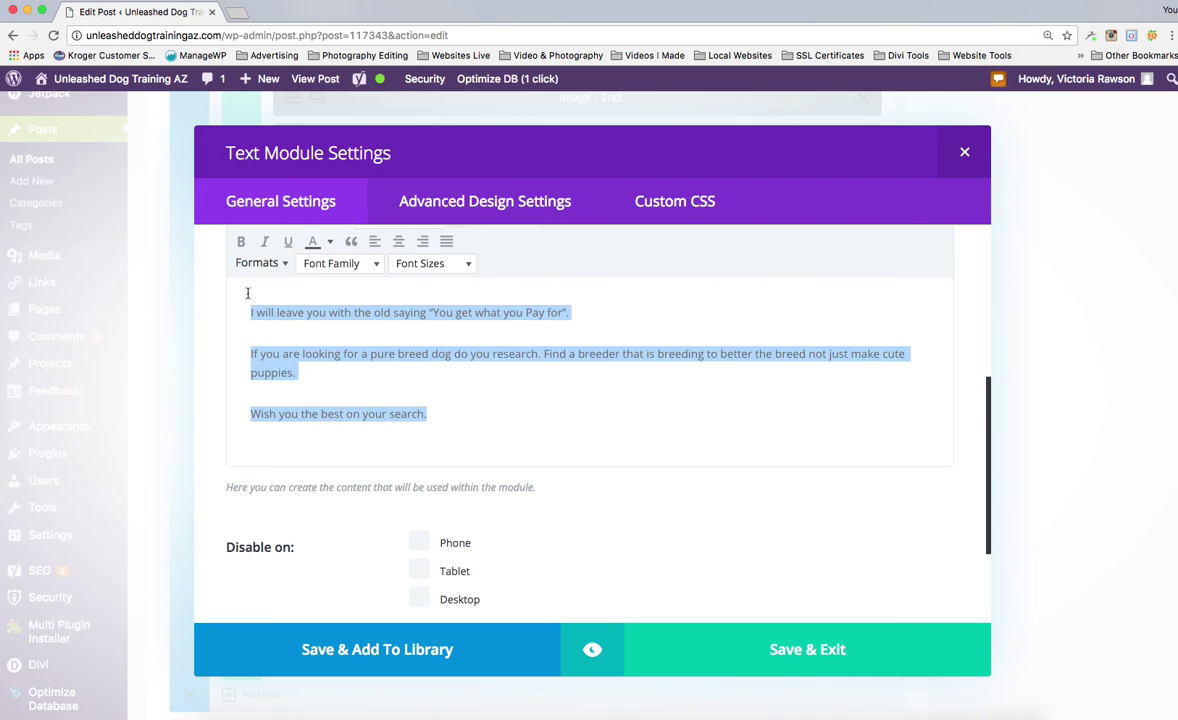
{"action": "left_click", "coordinate": [376, 264]}
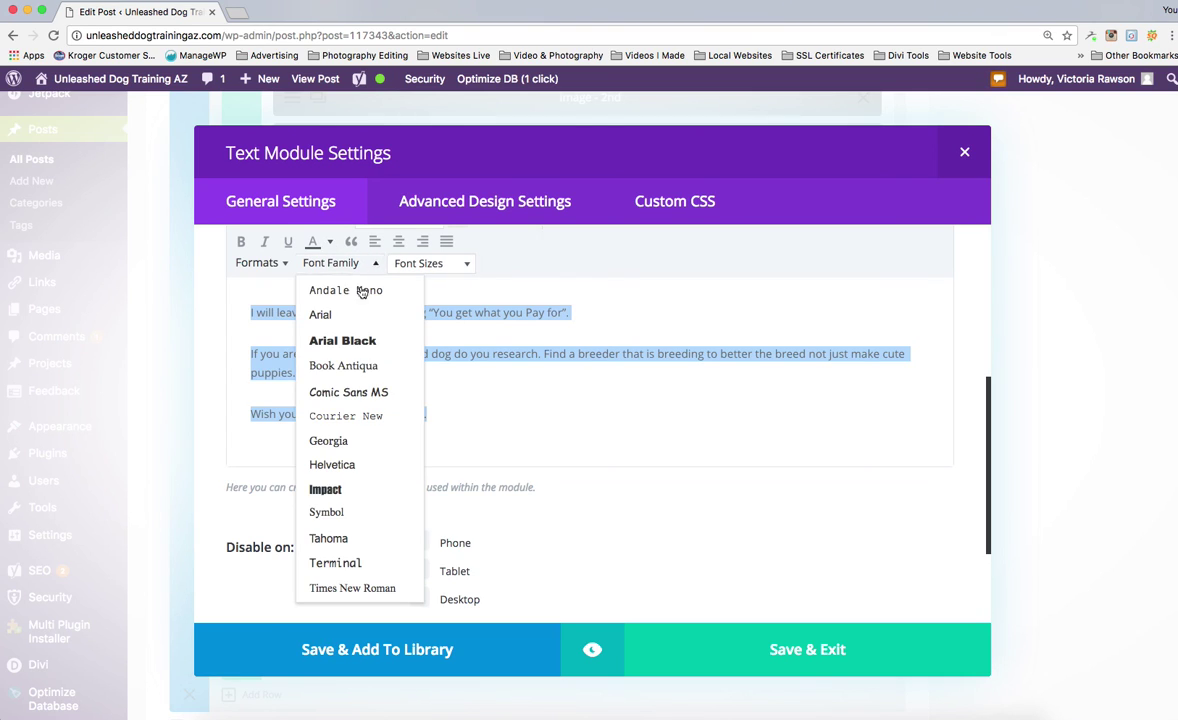
{"action": "left_click", "coordinate": [336, 464]}
{"action": "left_click", "coordinate": [469, 268]}
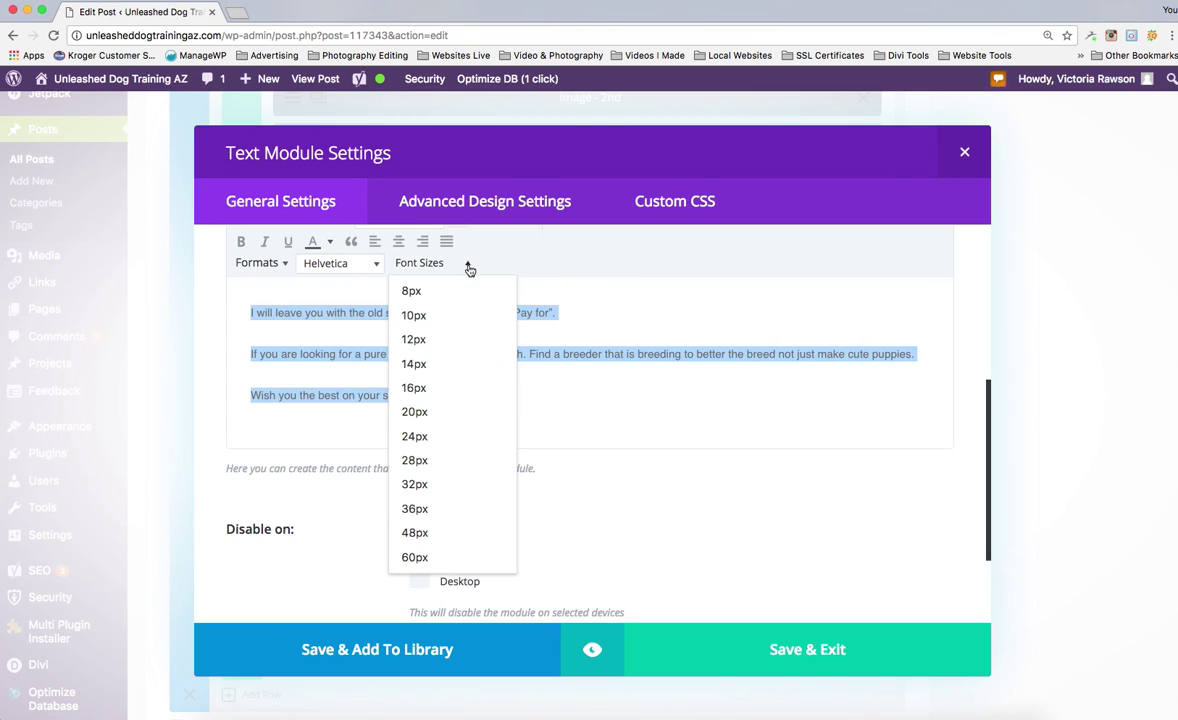
{"action": "left_click", "coordinate": [430, 387]}
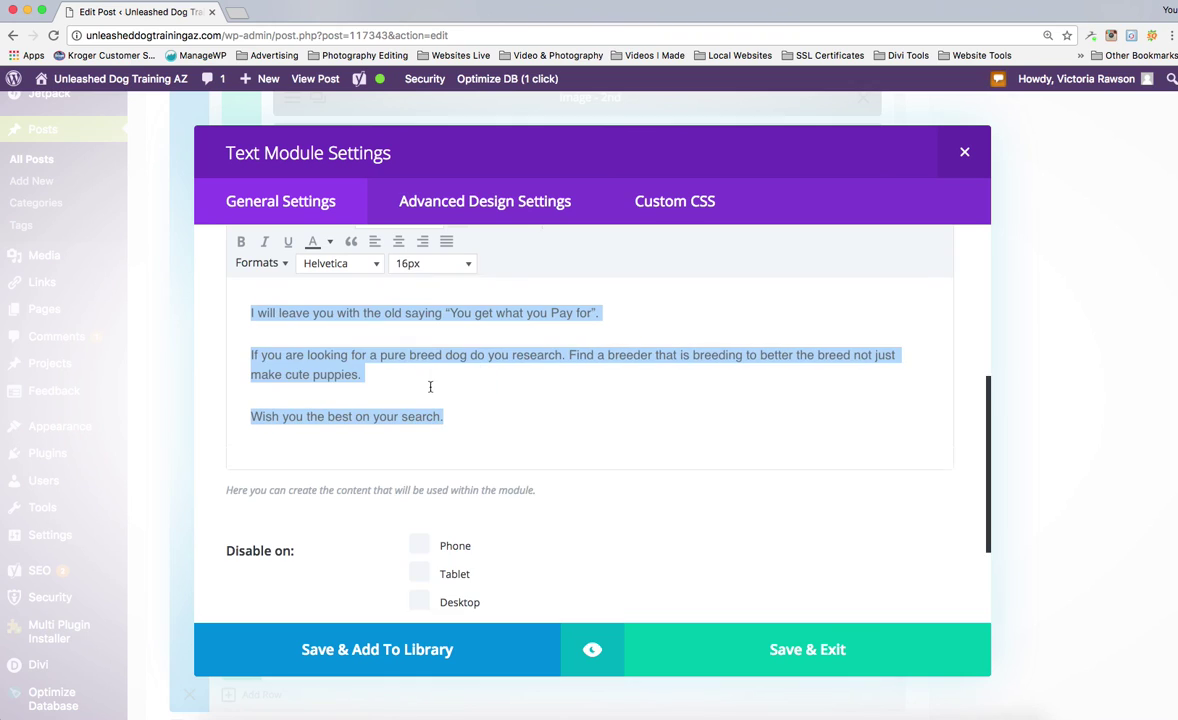
{"action": "left_click", "coordinate": [330, 242]}
{"action": "left_click", "coordinate": [318, 264]}
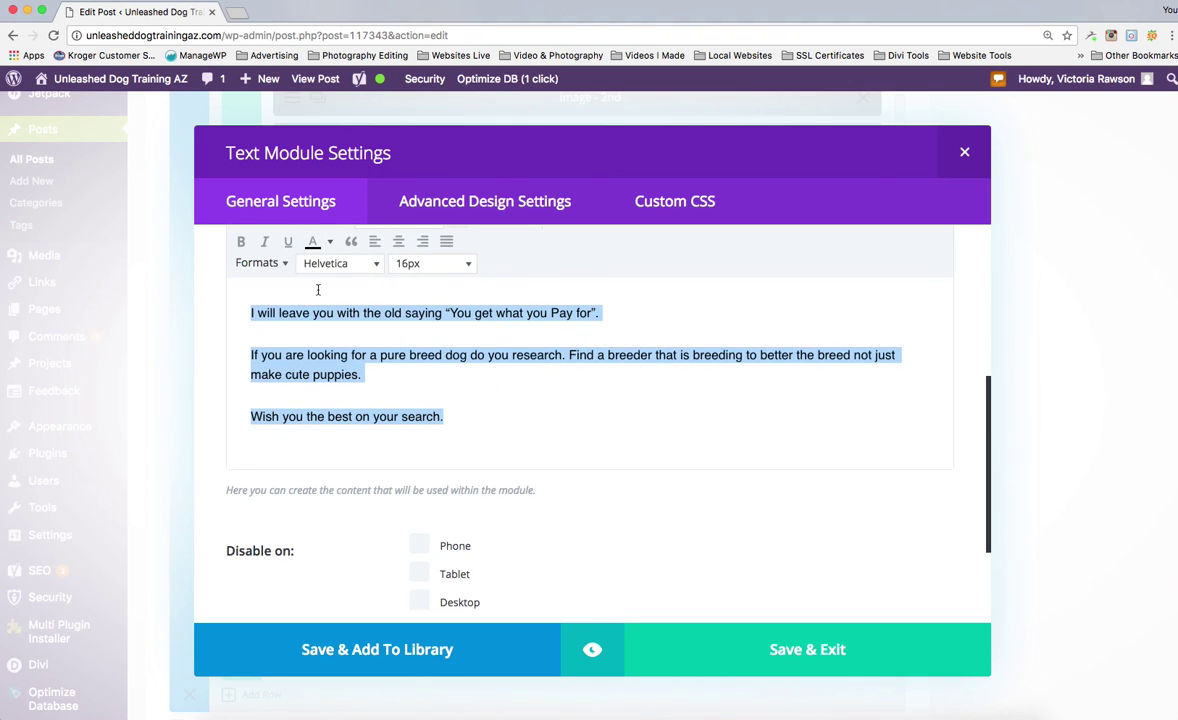
{"action": "left_click", "coordinate": [790, 583]}
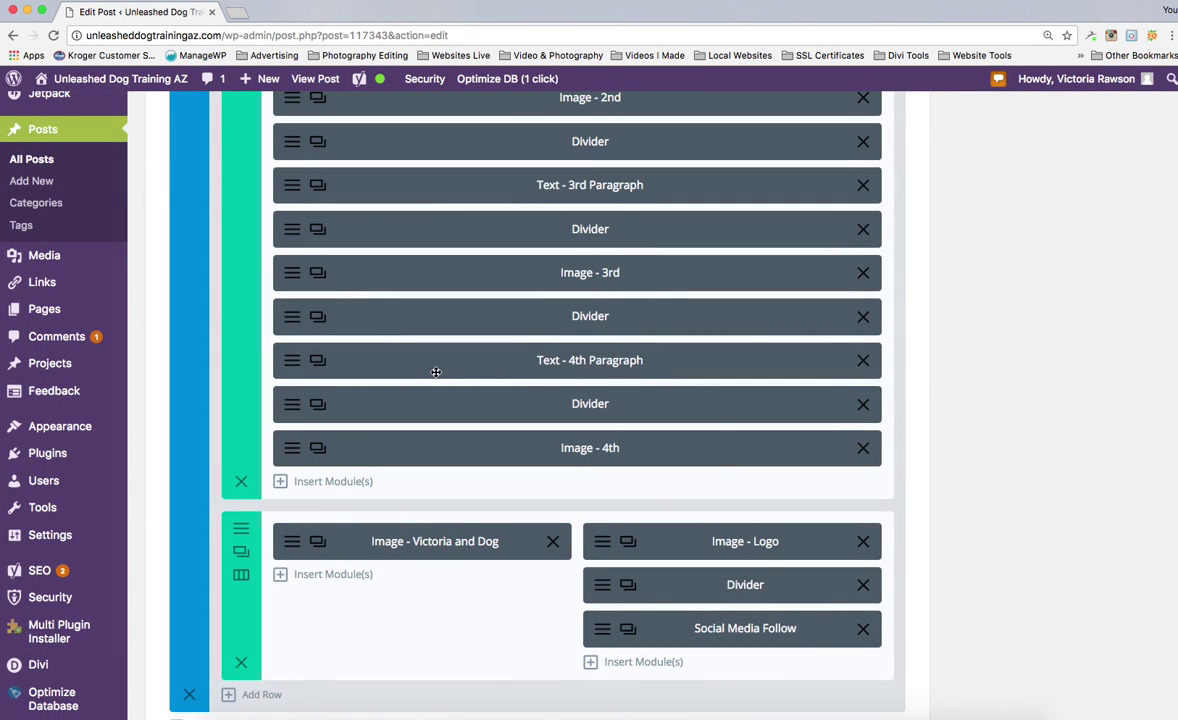
Set the Image - 4th module's picture to the woman-with-dog photo
{"action": "left_click", "coordinate": [294, 449]}
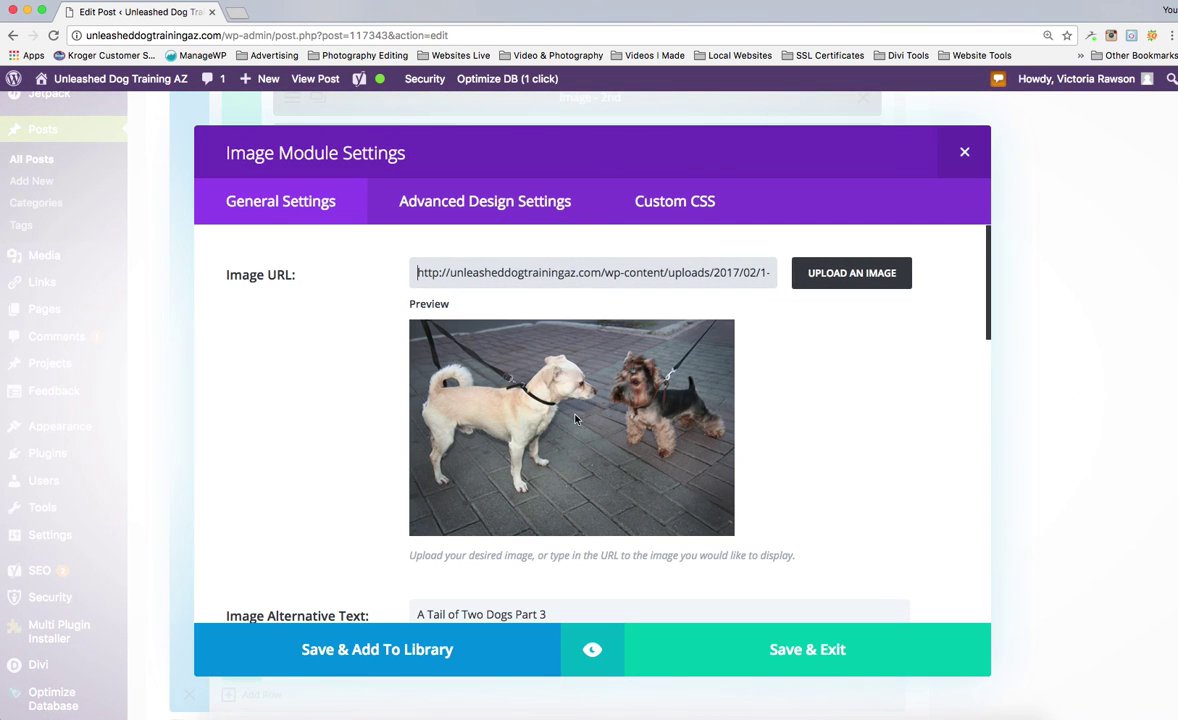
{"action": "left_click", "coordinate": [800, 272]}
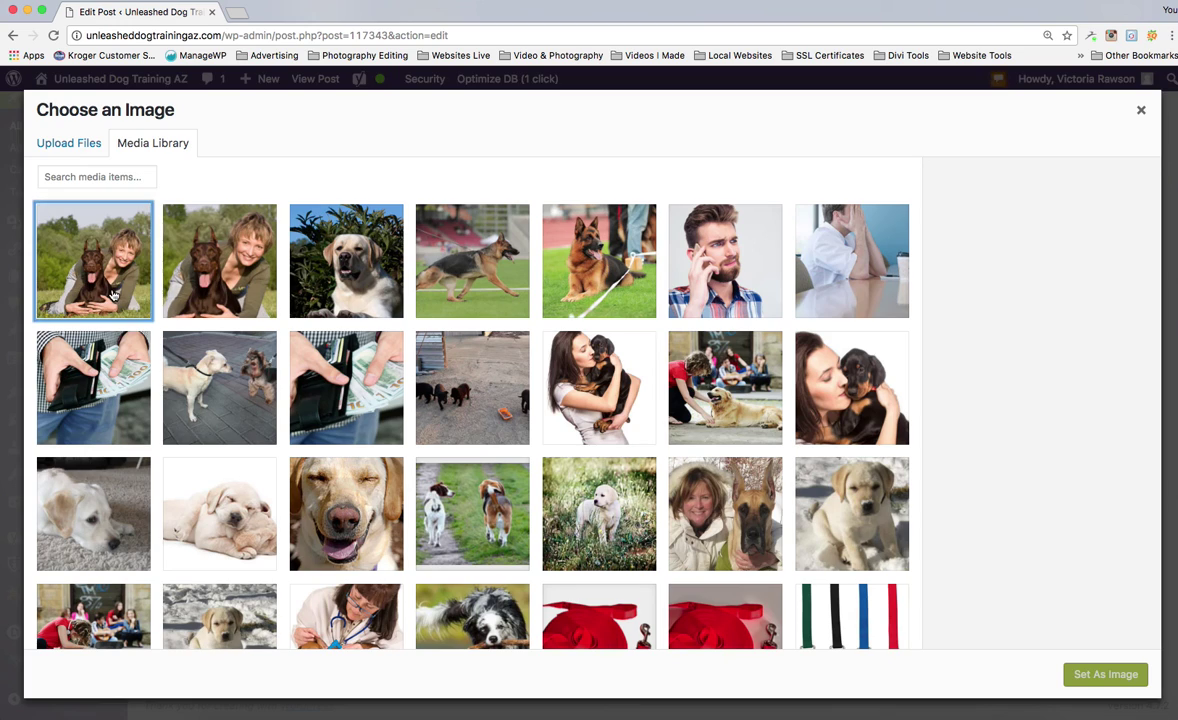
{"action": "left_click", "coordinate": [110, 270]}
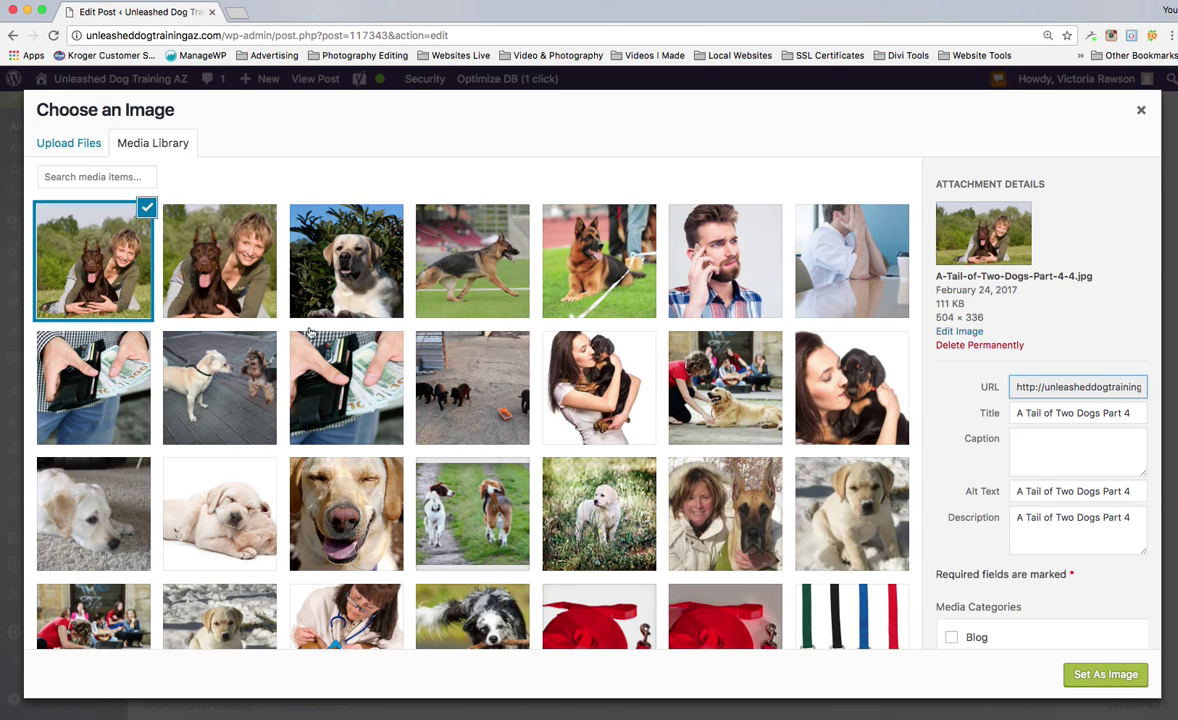
{"action": "left_click", "coordinate": [1105, 675]}
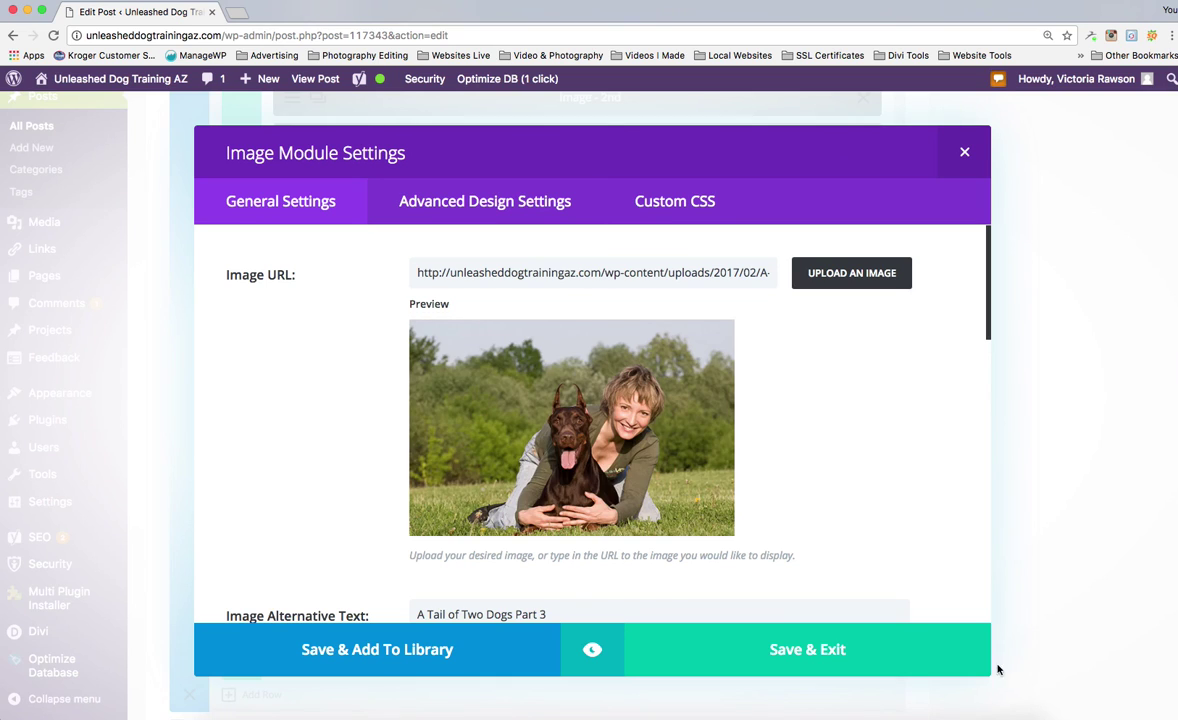
Change the image alt text to 'A Tail of Two Dogs Part 4' and save the module
{"action": "scroll", "coordinate": [596, 581], "scroll_direction": "down", "scroll_amount": 2}
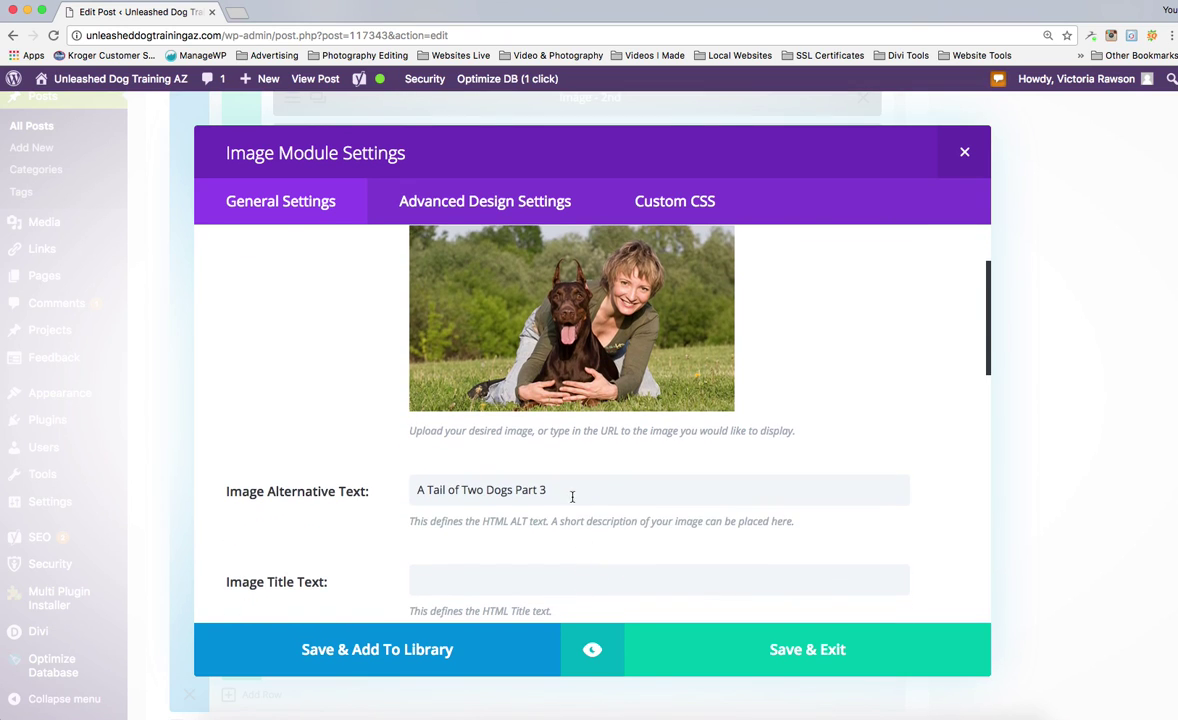
{"action": "left_click", "coordinate": [599, 490]}
{"action": "key", "text": "BackSpace"}
{"action": "type", "text": "4"}
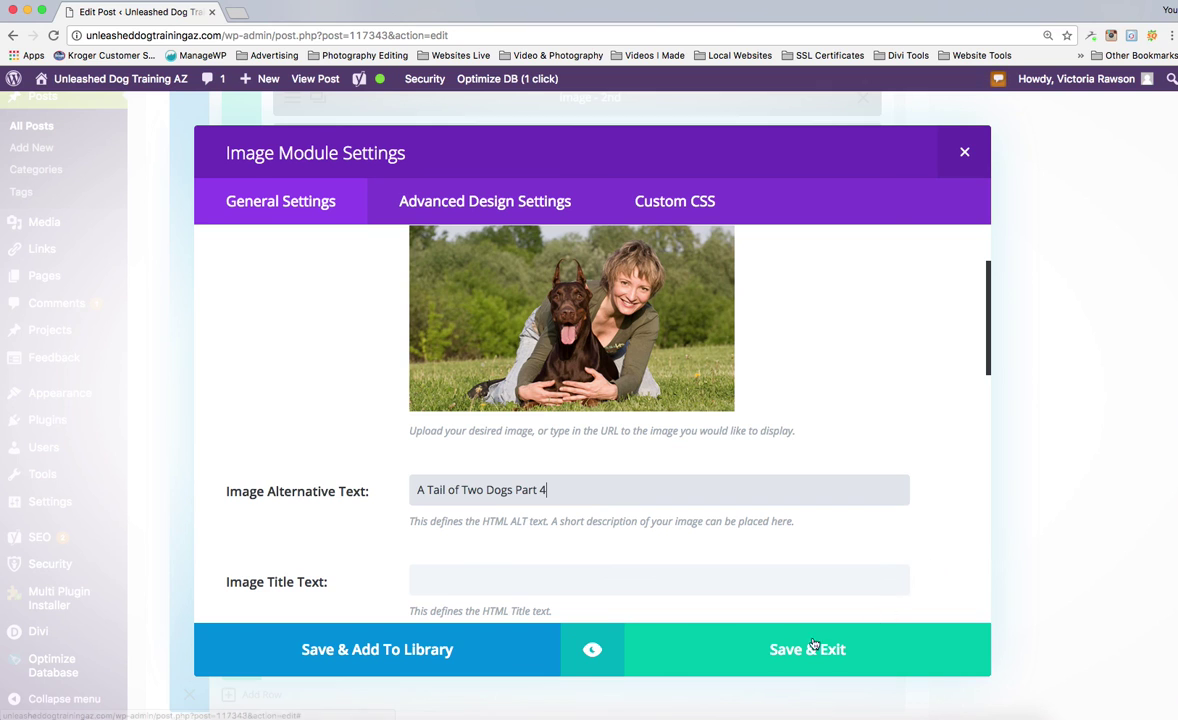
{"action": "left_click", "coordinate": [800, 649]}
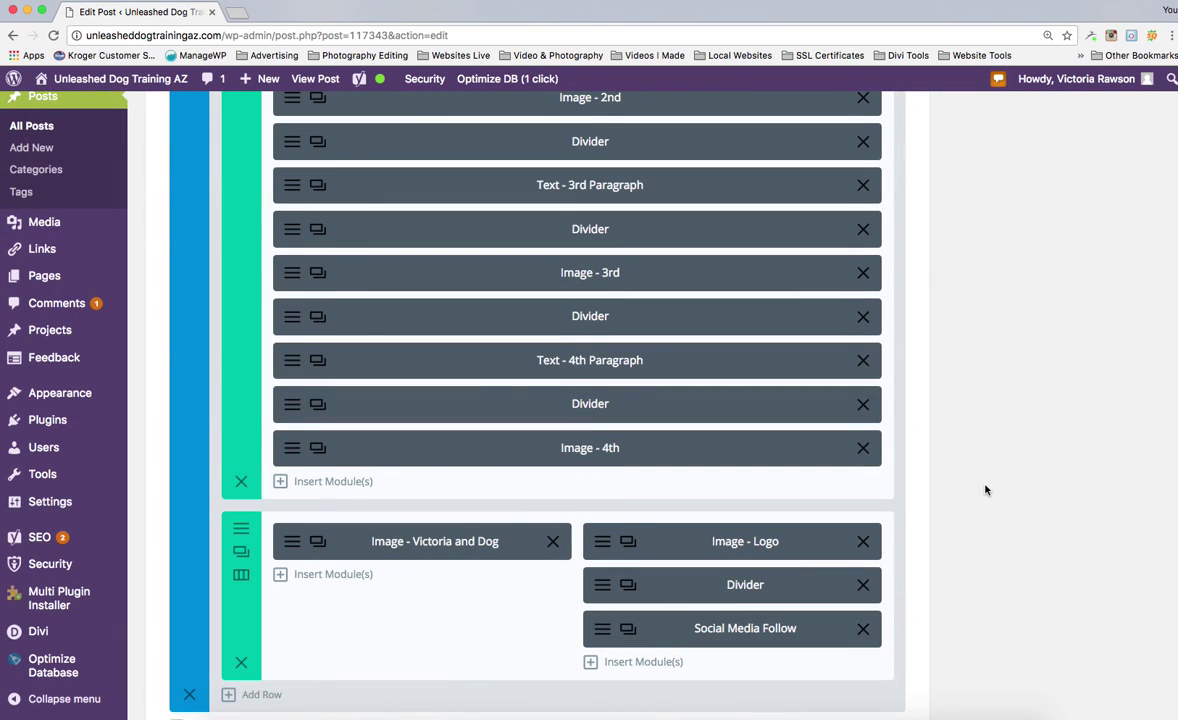
Update the scheduled Part 4 post, bringing revisions to 6 with Yoast Readability and SEO Good
{"action": "scroll", "coordinate": [996, 470], "scroll_direction": "up", "scroll_amount": 1}
{"action": "scroll", "coordinate": [996, 470], "scroll_direction": "up", "scroll_amount": 10}
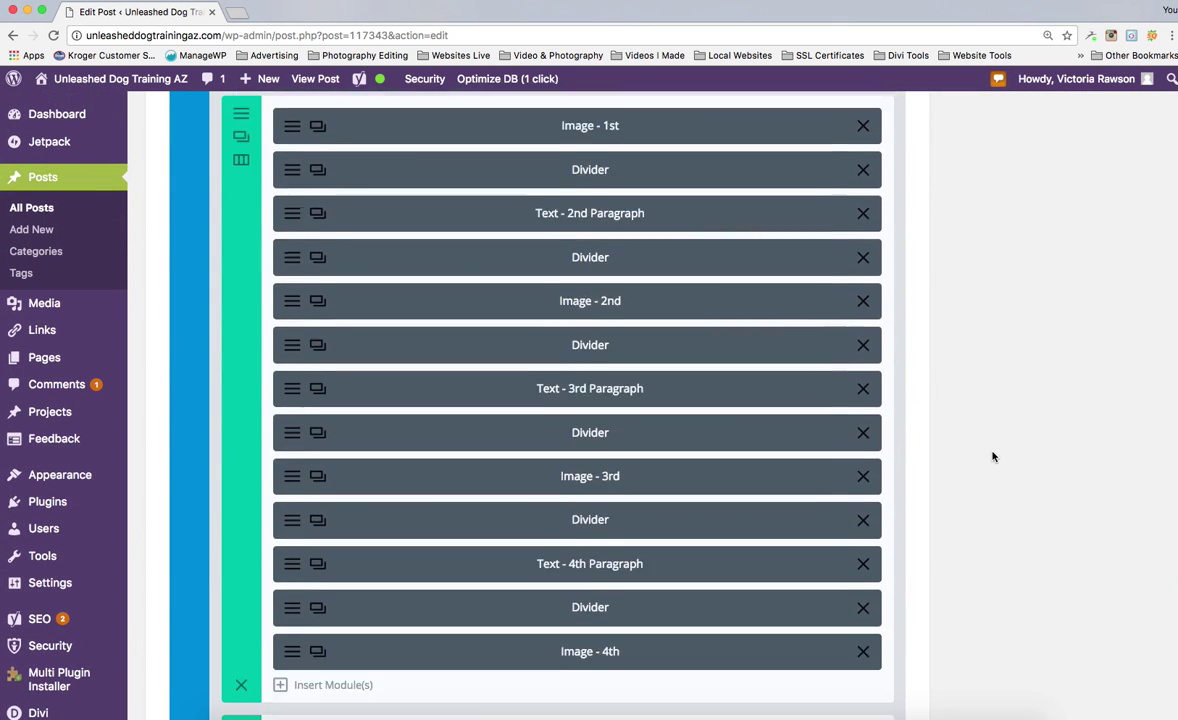
{"action": "scroll", "coordinate": [968, 395], "scroll_direction": "up", "scroll_amount": 8}
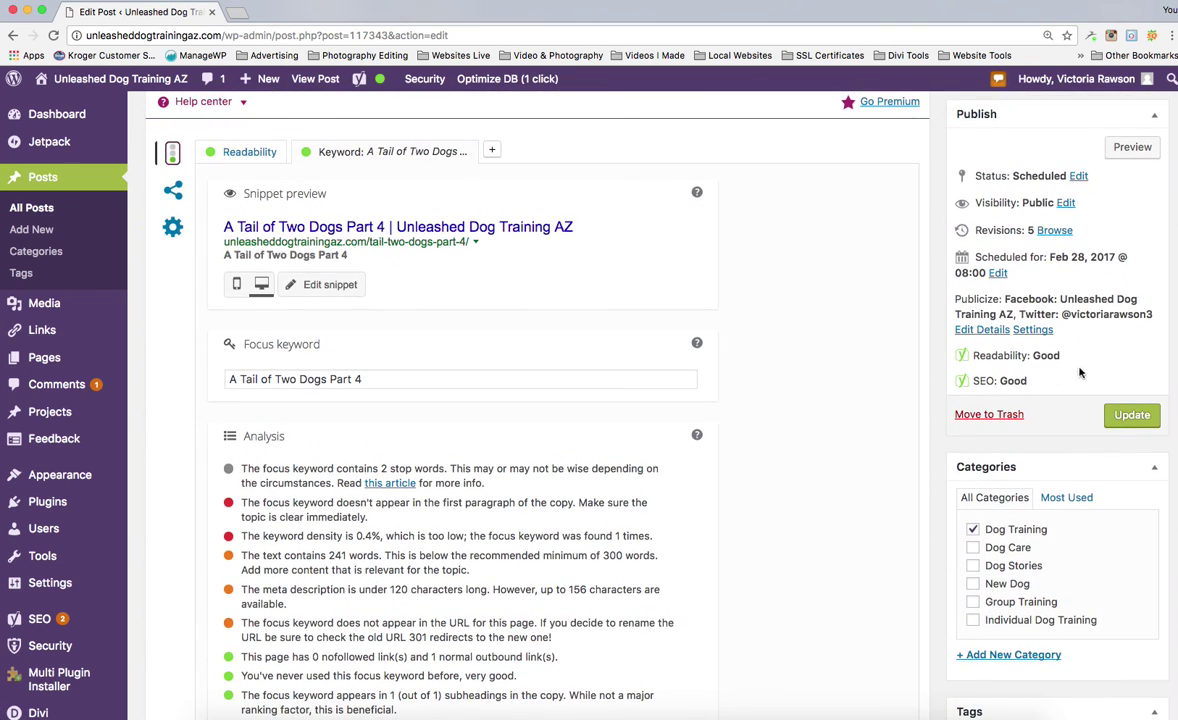
{"action": "left_click", "coordinate": [1130, 424]}
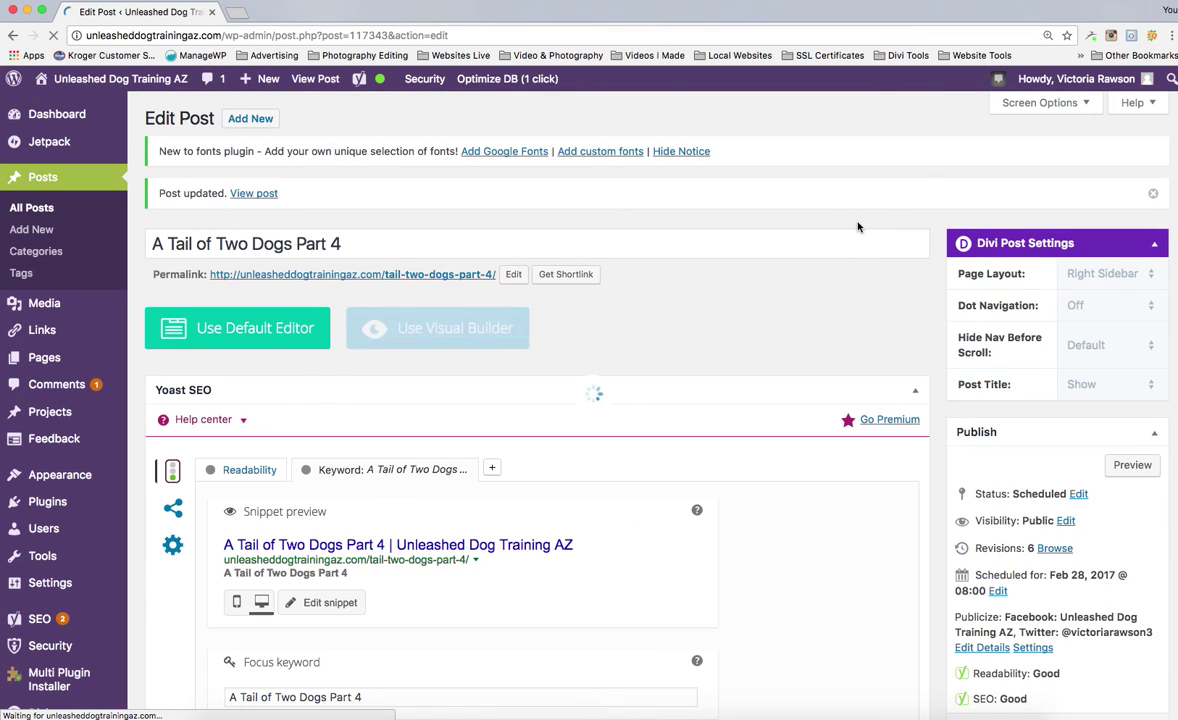
{"action": "scroll", "coordinate": [857, 228], "scroll_direction": "down", "scroll_amount": 3}
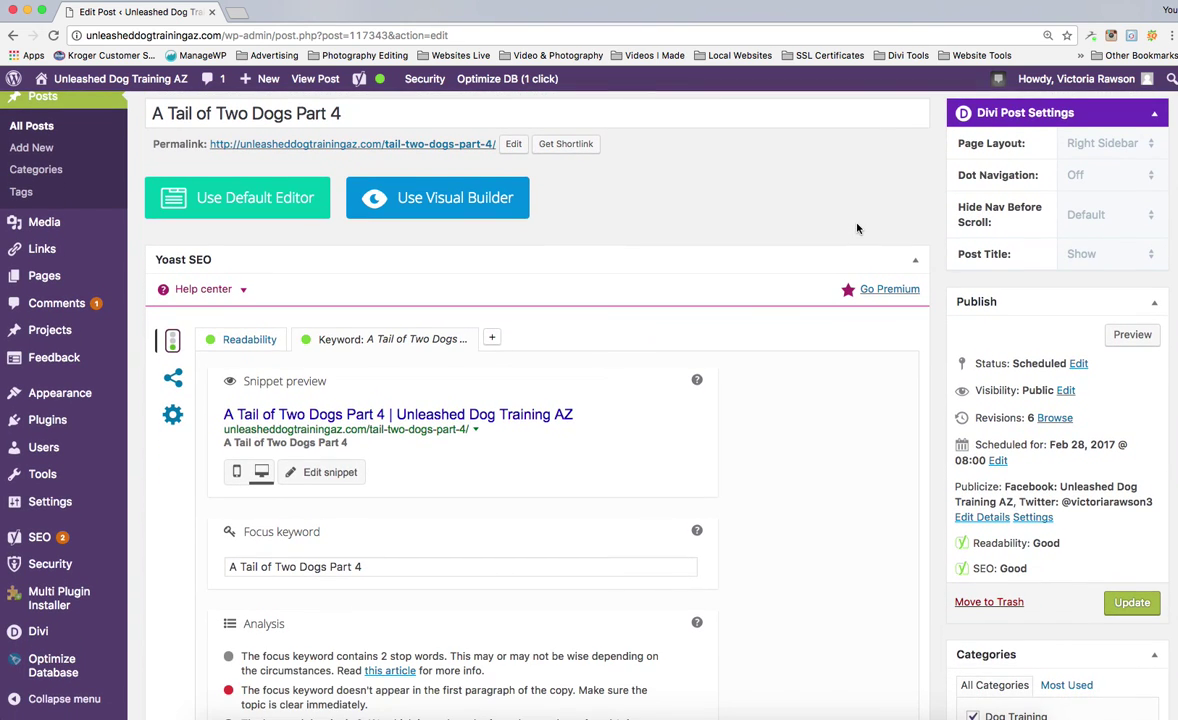
{"action": "scroll", "coordinate": [836, 231], "scroll_direction": "down", "scroll_amount": 5}
{"action": "scroll", "coordinate": [833, 235], "scroll_direction": "down", "scroll_amount": 4}
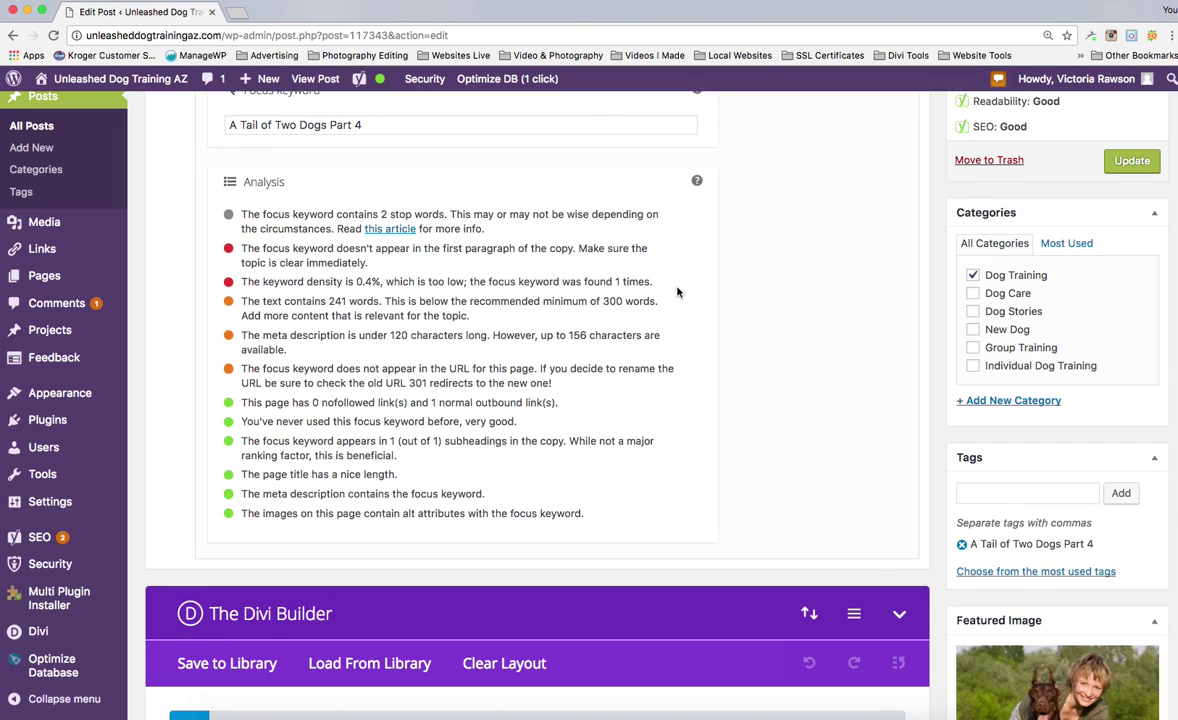
Copy the focus keyword 'A Tail of Two Dogs Part 4'
{"action": "scroll", "coordinate": [610, 275], "scroll_direction": "up", "scroll_amount": 2}
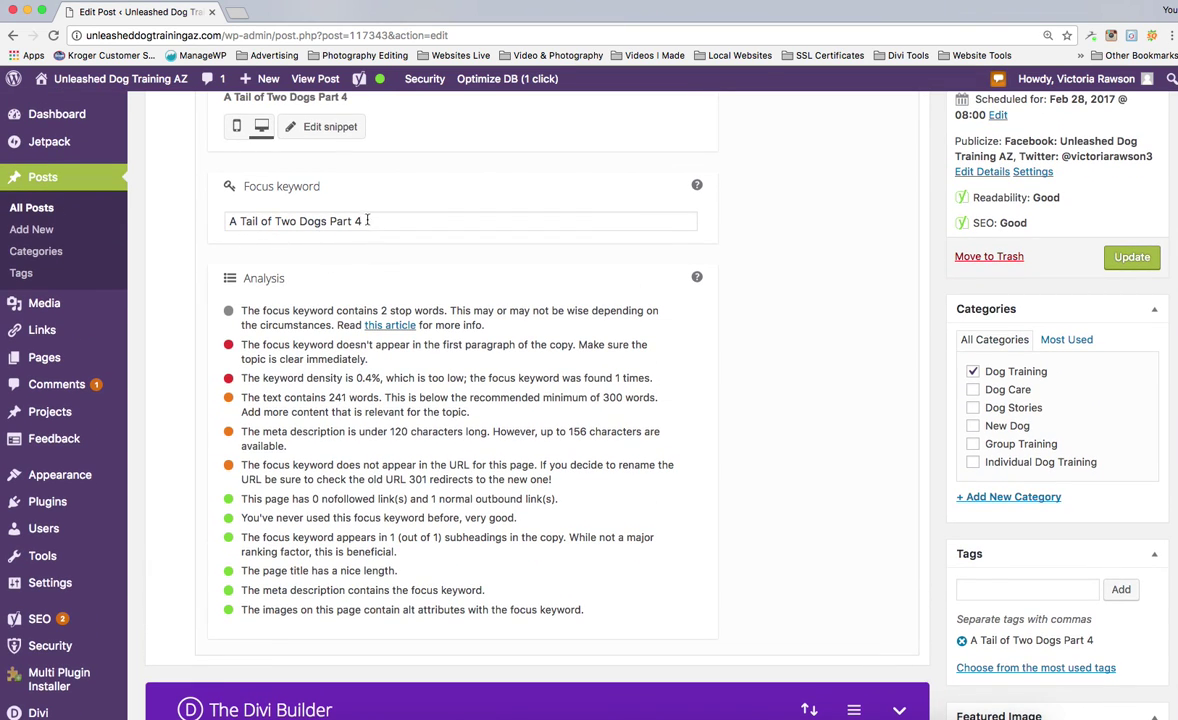
{"action": "left_click_drag", "start_coordinate": [368, 221], "coordinate": [198, 221]}
{"action": "key", "text": "ctrl+c"}
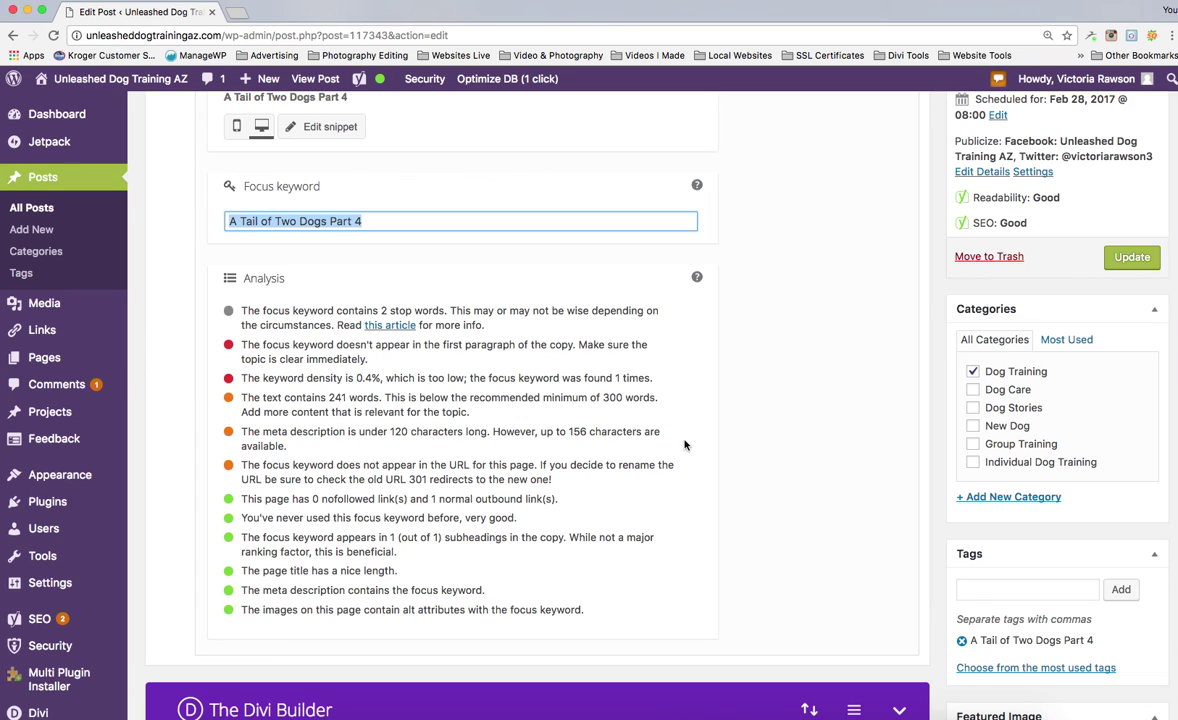
{"action": "scroll", "coordinate": [811, 440], "scroll_direction": "down", "scroll_amount": 20}
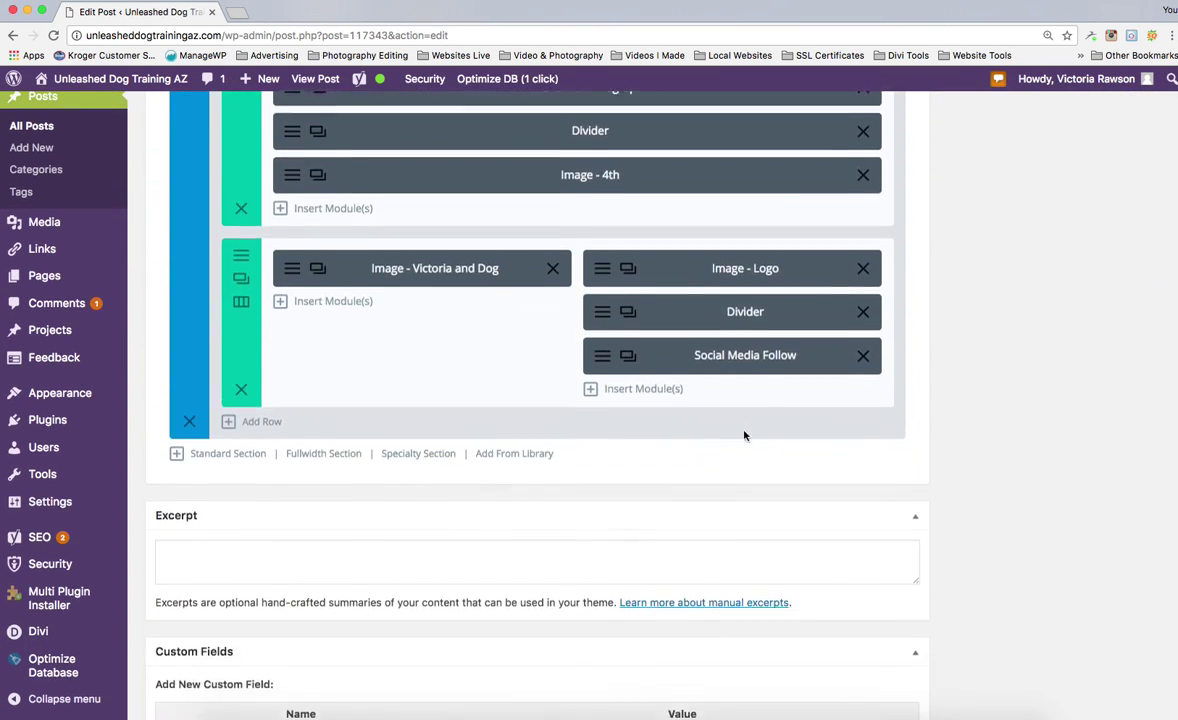
{"action": "scroll", "coordinate": [723, 429], "scroll_direction": "up", "scroll_amount": 8}
{"action": "scroll", "coordinate": [300, 400], "scroll_direction": "down", "scroll_amount": 1}
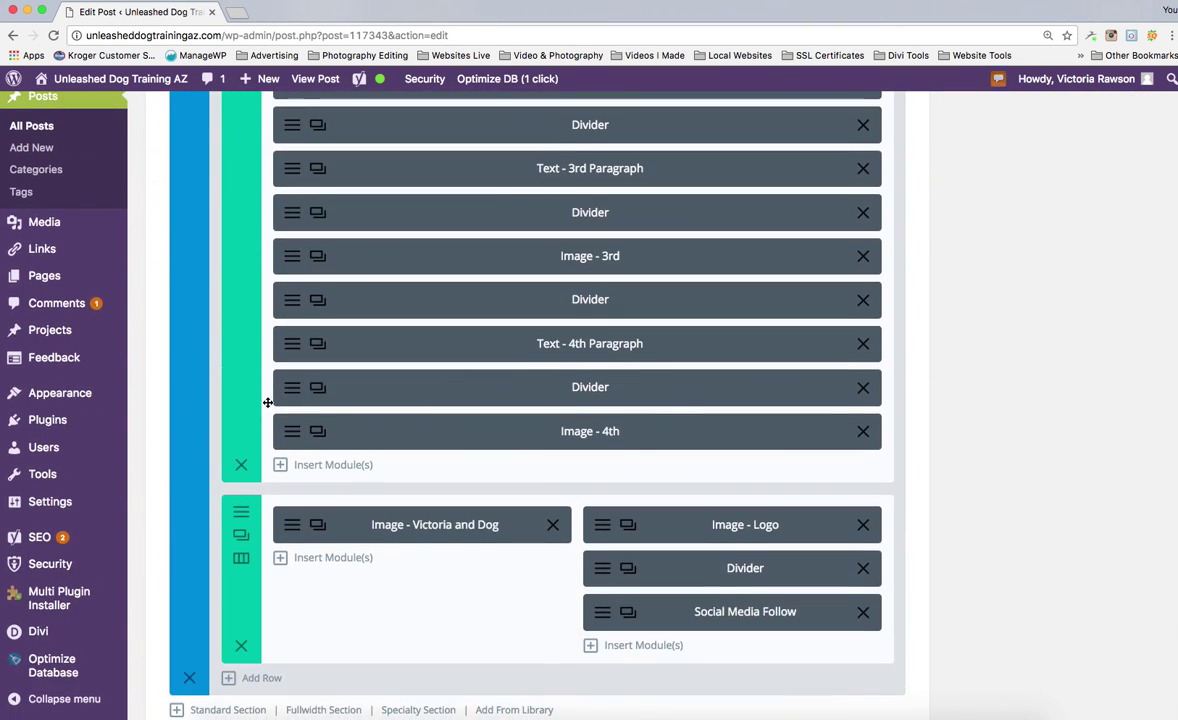
Check the Image - 4th module's alt text without changes, then open the Text - 4th Paragraph module
{"action": "left_click", "coordinate": [300, 436]}
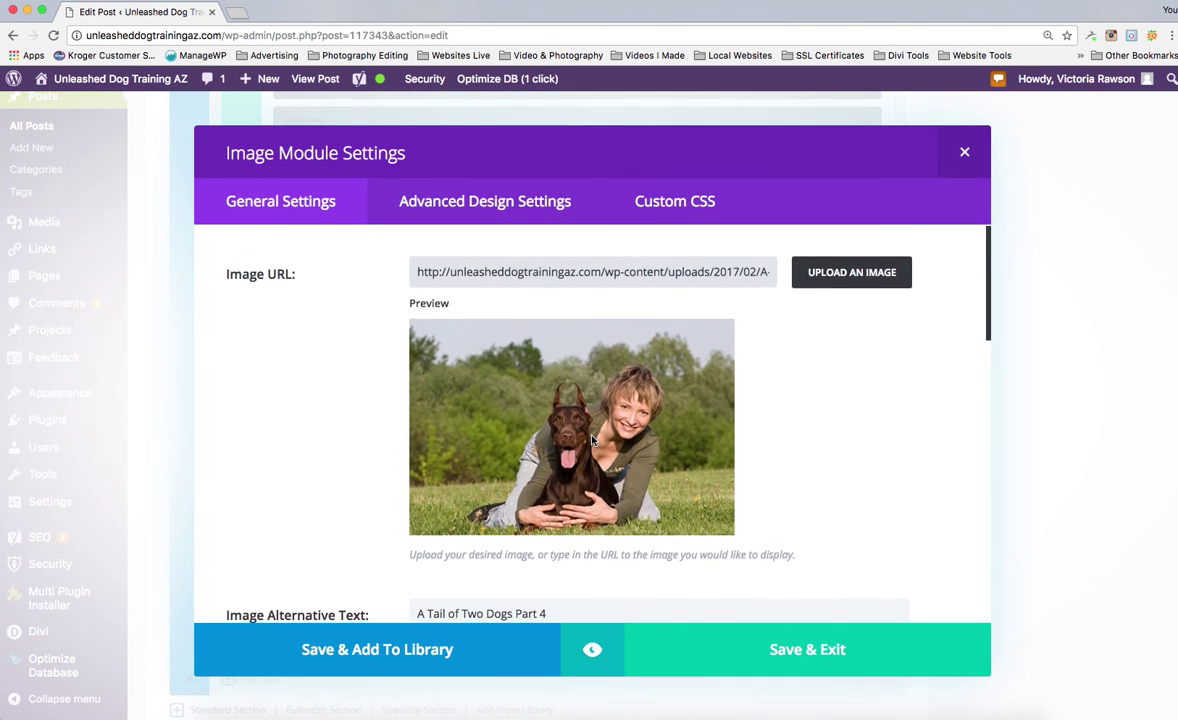
{"action": "scroll", "coordinate": [591, 440], "scroll_direction": "down", "scroll_amount": 6}
{"action": "scroll", "coordinate": [591, 440], "scroll_direction": "down", "scroll_amount": 2}
{"action": "scroll", "coordinate": [595, 420], "scroll_direction": "up", "scroll_amount": 8}
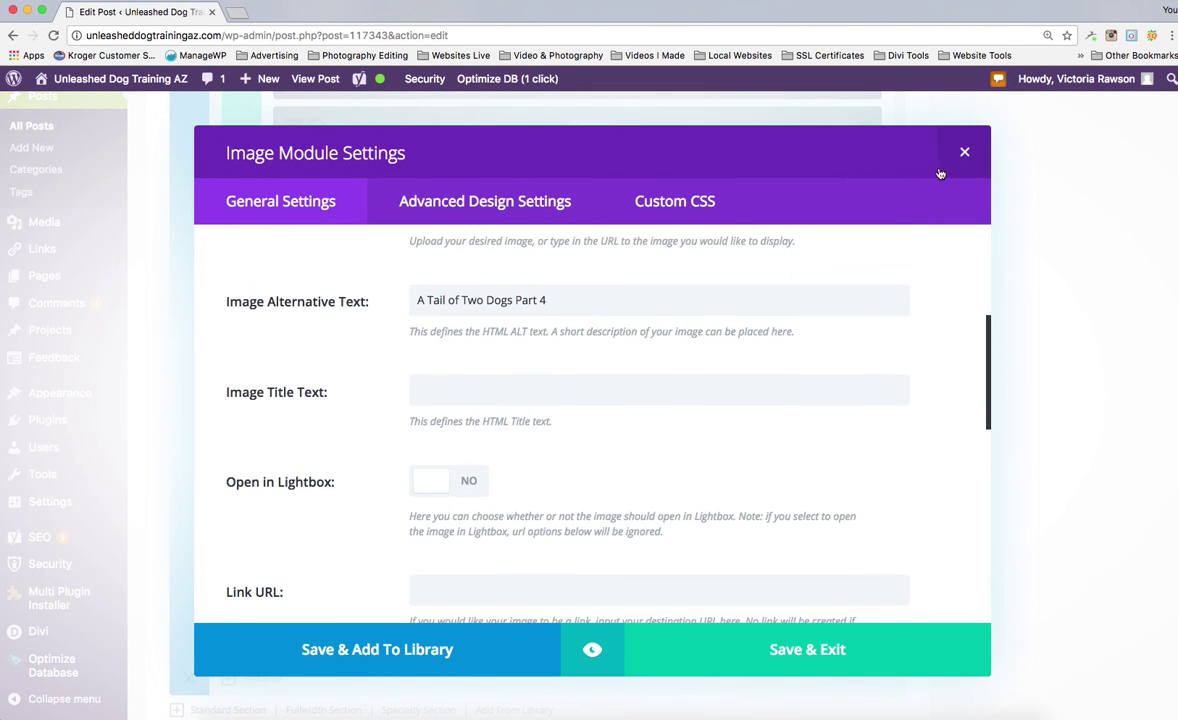
{"action": "left_click", "coordinate": [964, 153]}
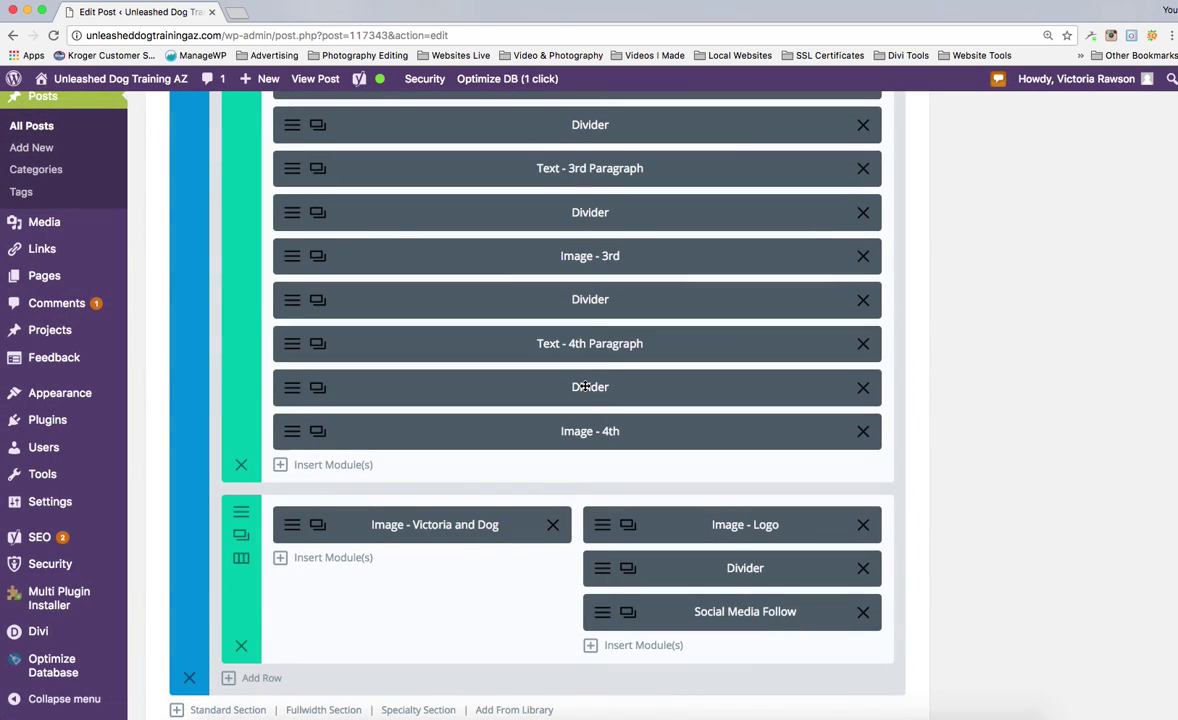
{"action": "left_click", "coordinate": [292, 350]}
{"action": "scroll", "coordinate": [640, 410], "scroll_direction": "down", "scroll_amount": 10}
Add the line 'A Tail of Two Dogs Part 4' two lines below the paragraph's final sentence
{"action": "left_click", "coordinate": [472, 332]}
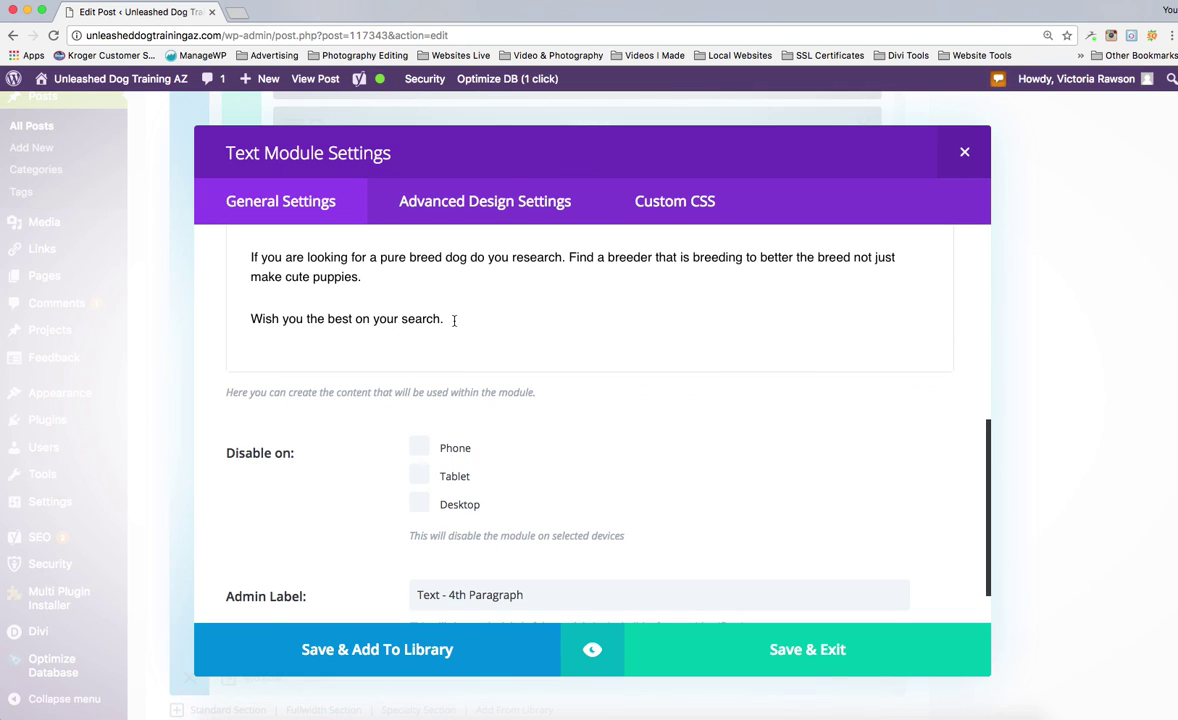
{"action": "key", "text": "Return"}
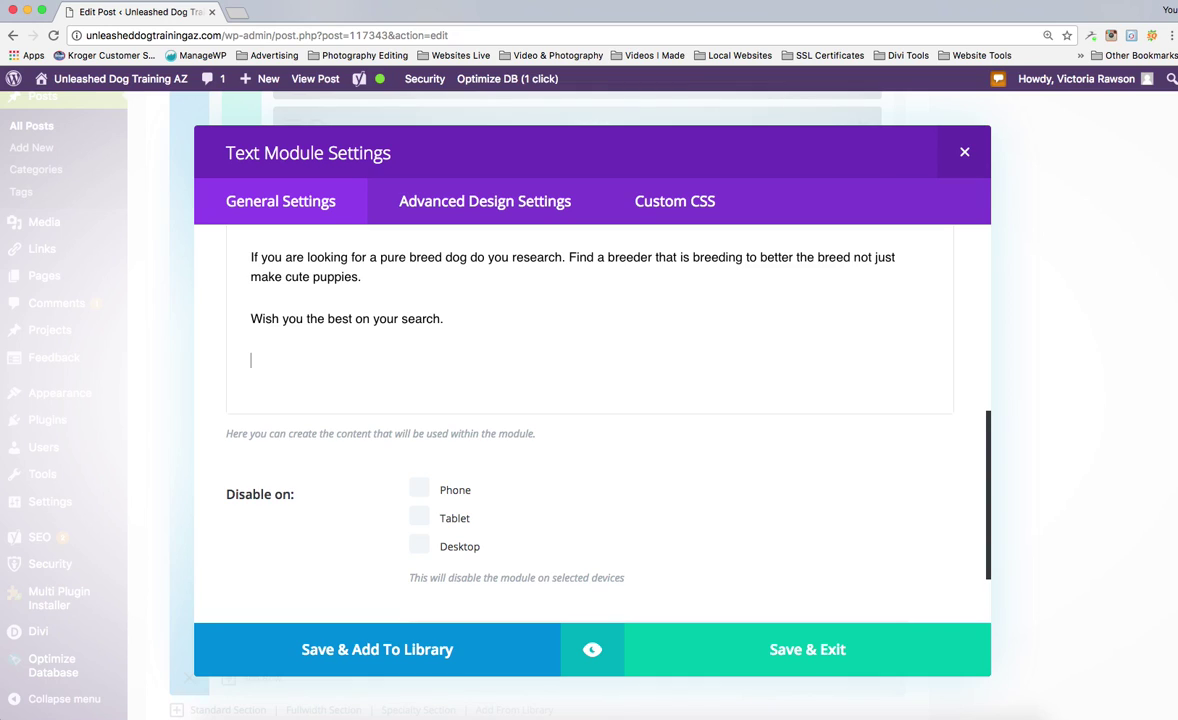
{"action": "key", "text": "Return"}
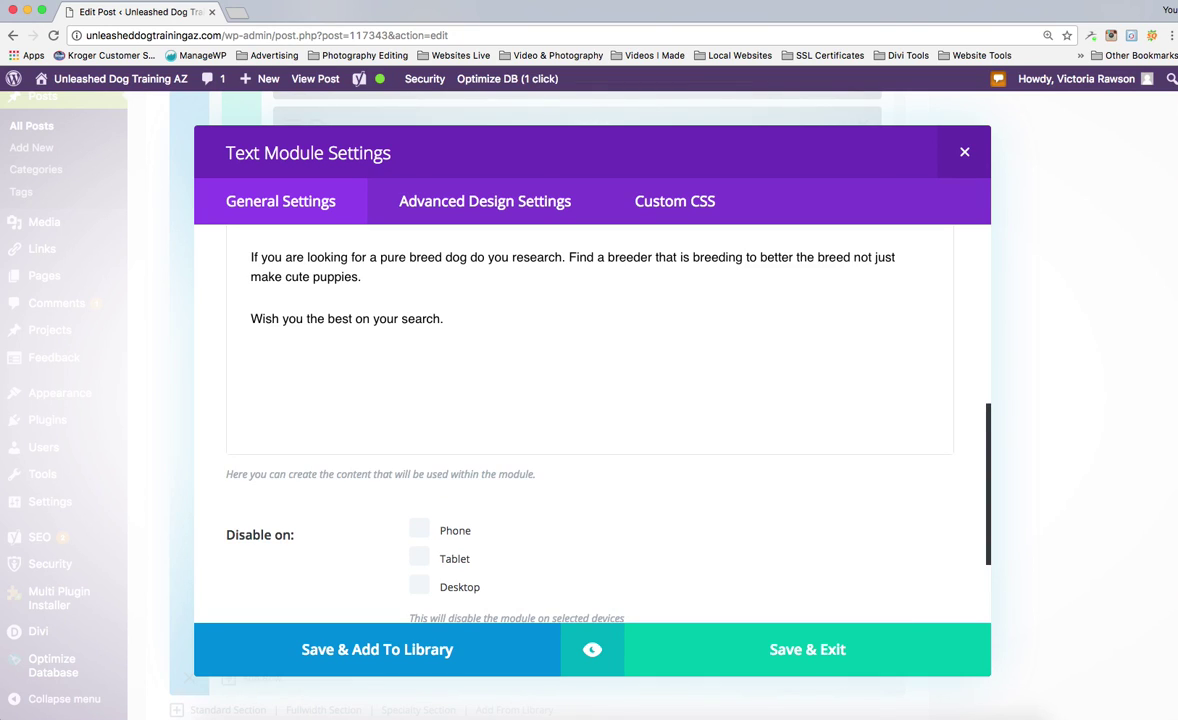
{"action": "key", "text": "ctrl+v"}
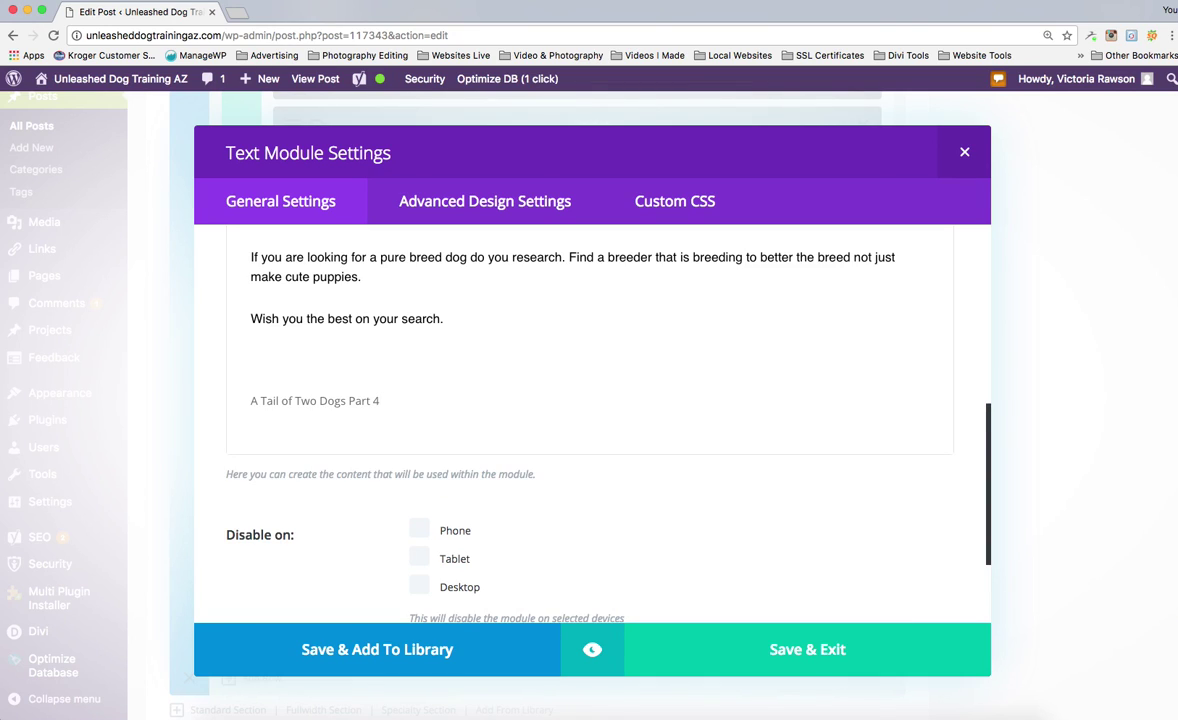
{"action": "left_click_drag", "start_coordinate": [386, 400], "coordinate": [242, 398]}
{"action": "scroll", "coordinate": [573, 400], "scroll_direction": "up", "scroll_amount": 3}
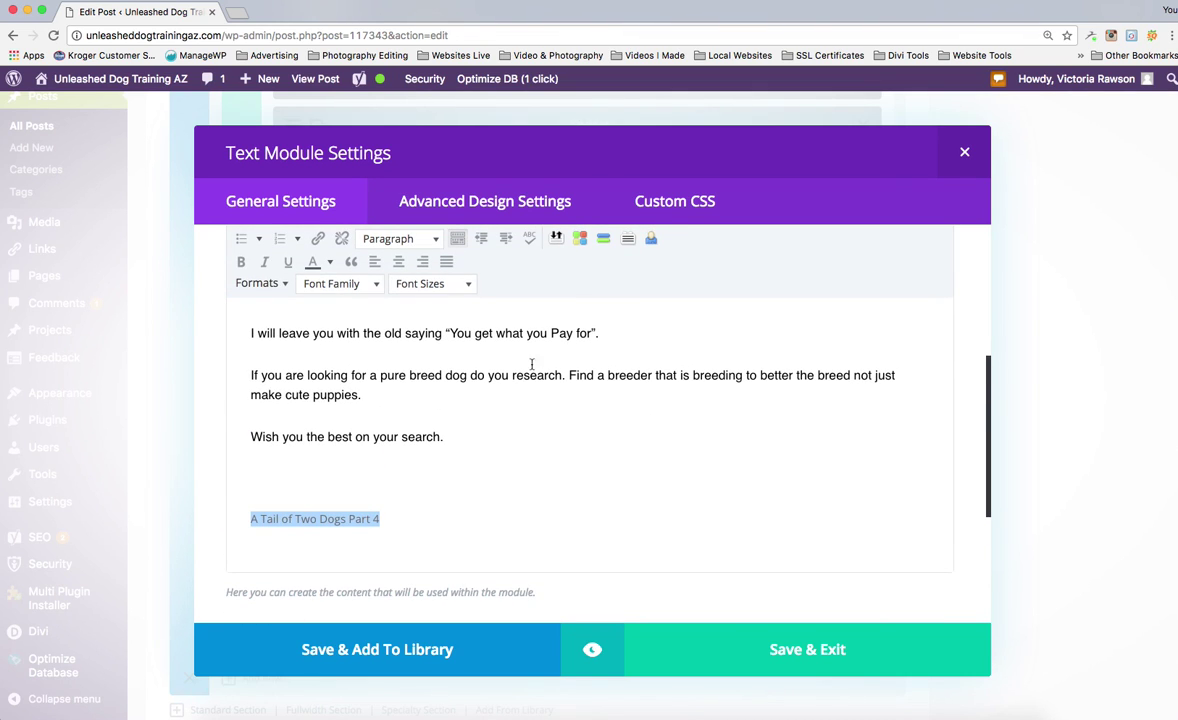
{"action": "scroll", "coordinate": [503, 329], "scroll_direction": "down", "scroll_amount": 1}
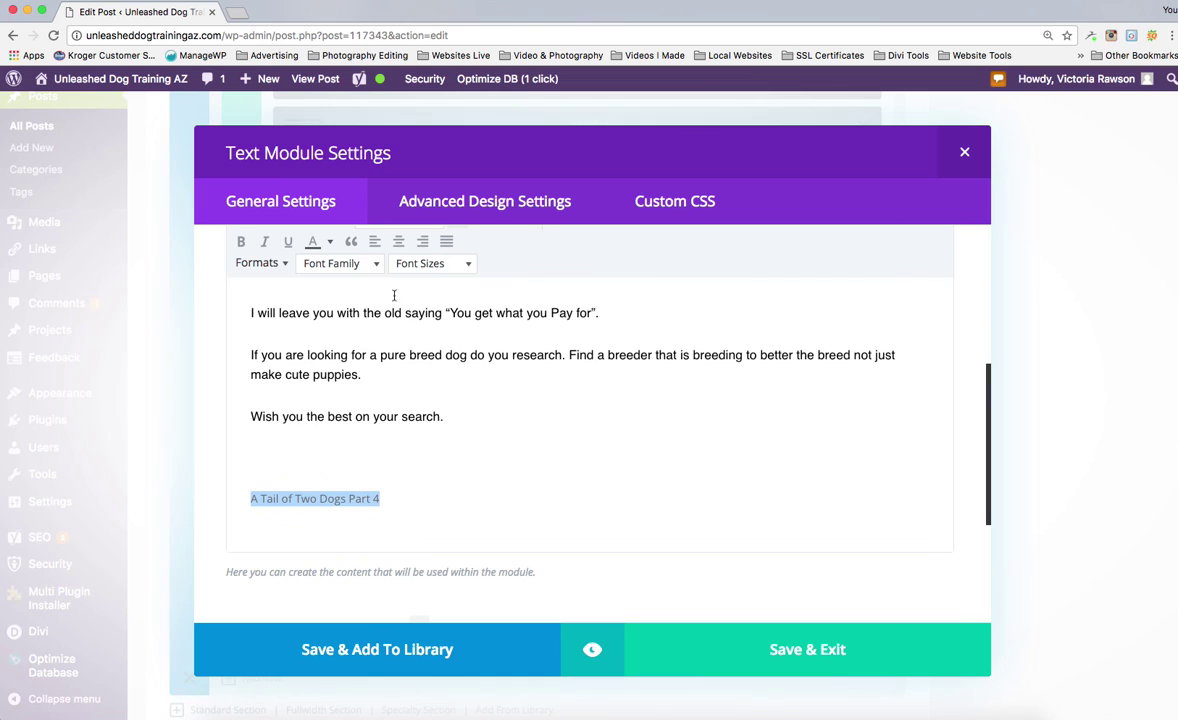
Format that line in Helvetica, 16px, black, and save the text module
{"action": "left_click", "coordinate": [377, 266]}
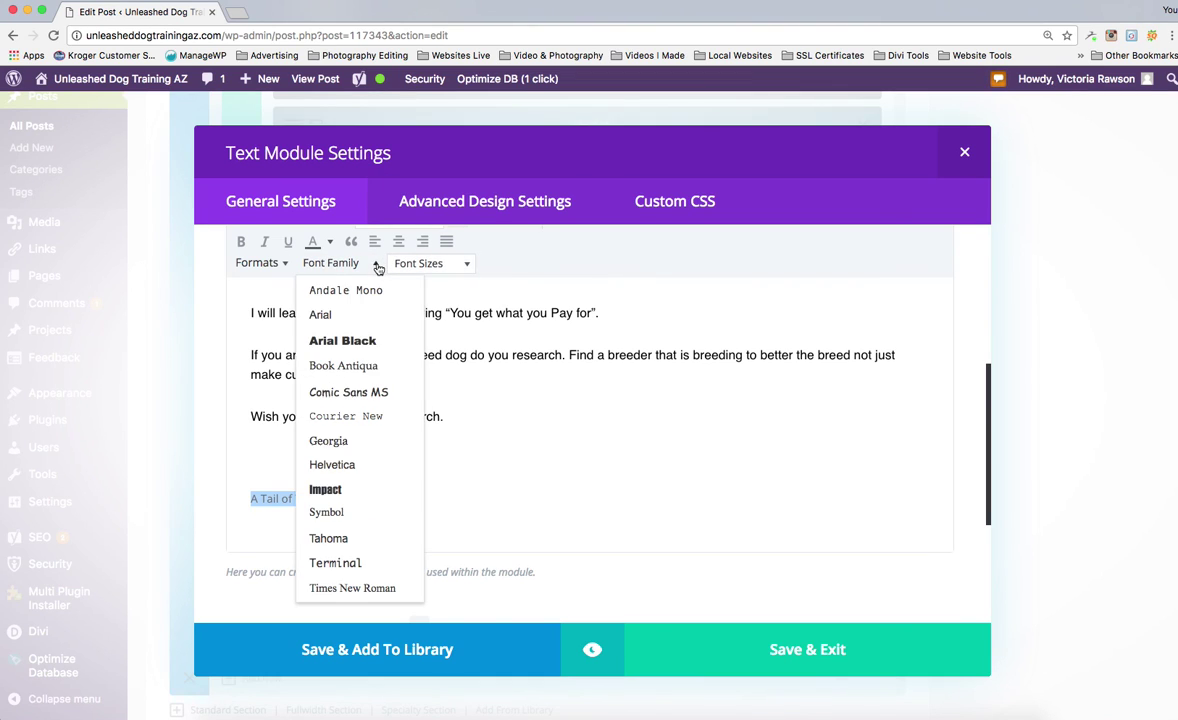
{"action": "left_click", "coordinate": [337, 465]}
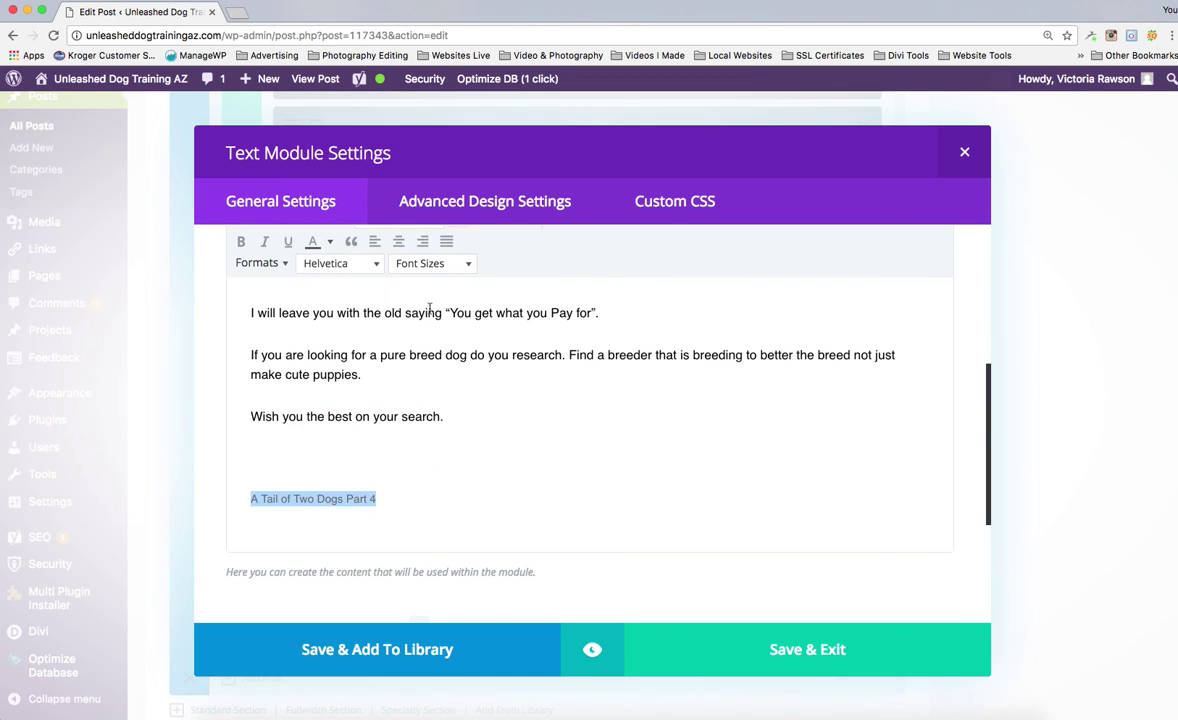
{"action": "left_click", "coordinate": [471, 264]}
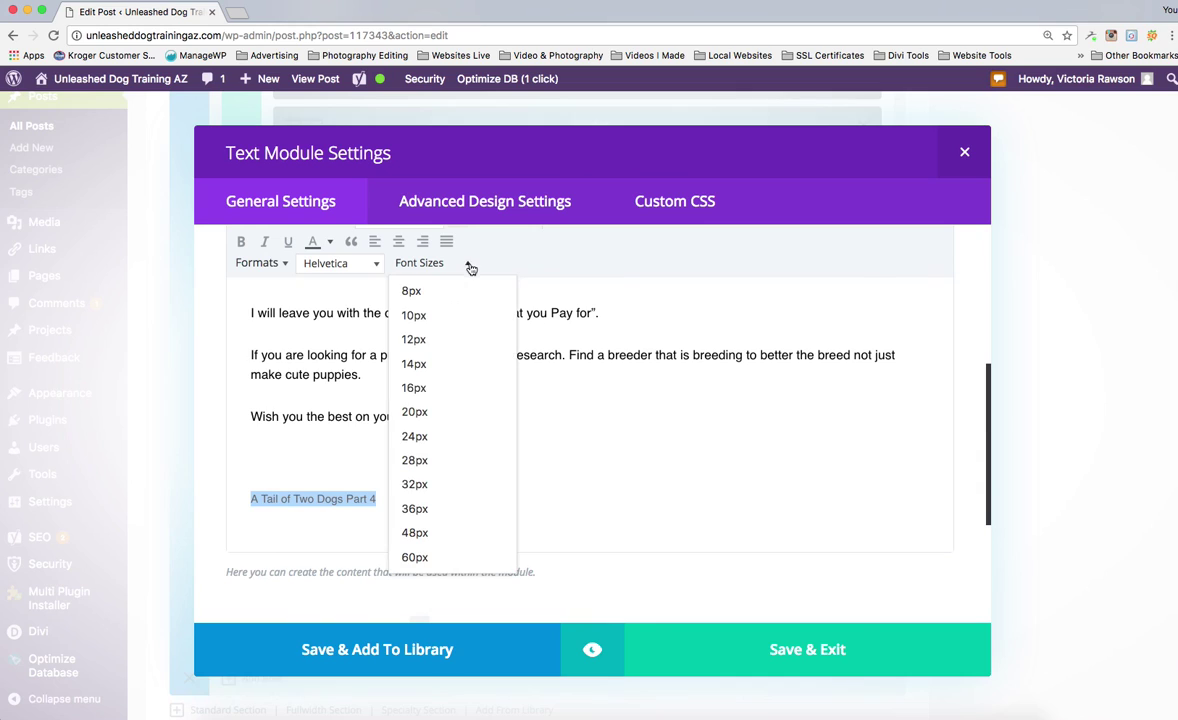
{"action": "left_click", "coordinate": [407, 386]}
{"action": "left_click", "coordinate": [312, 242]}
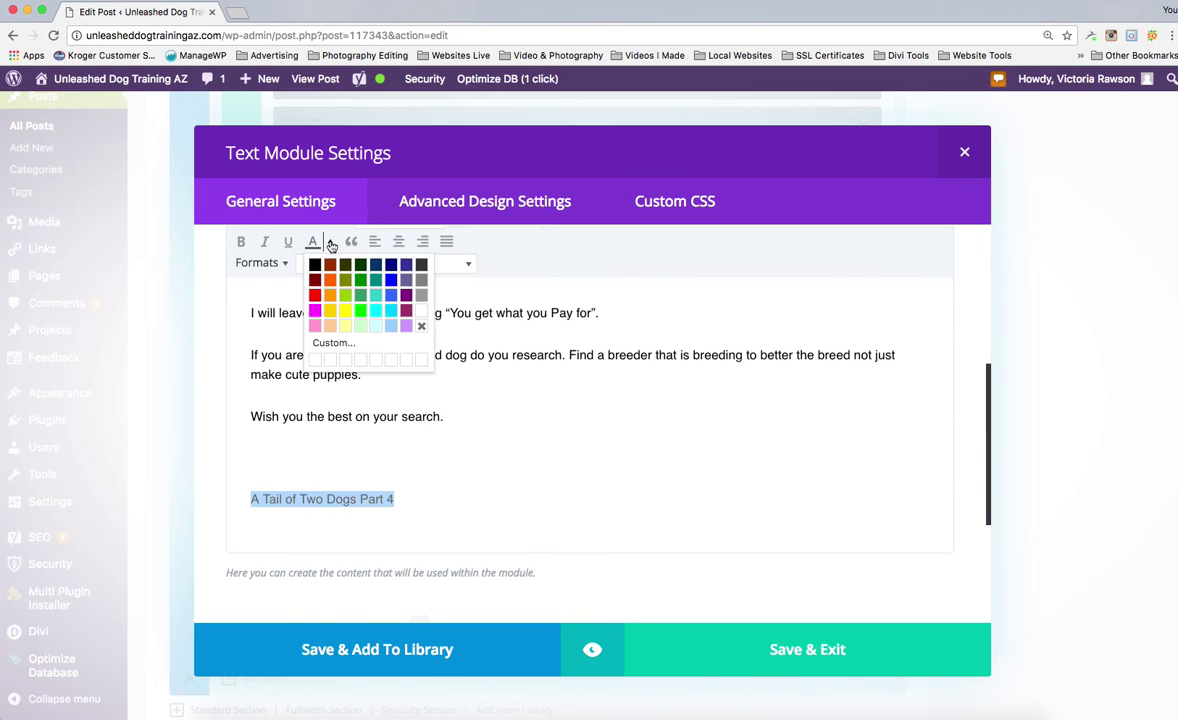
{"action": "left_click", "coordinate": [315, 265]}
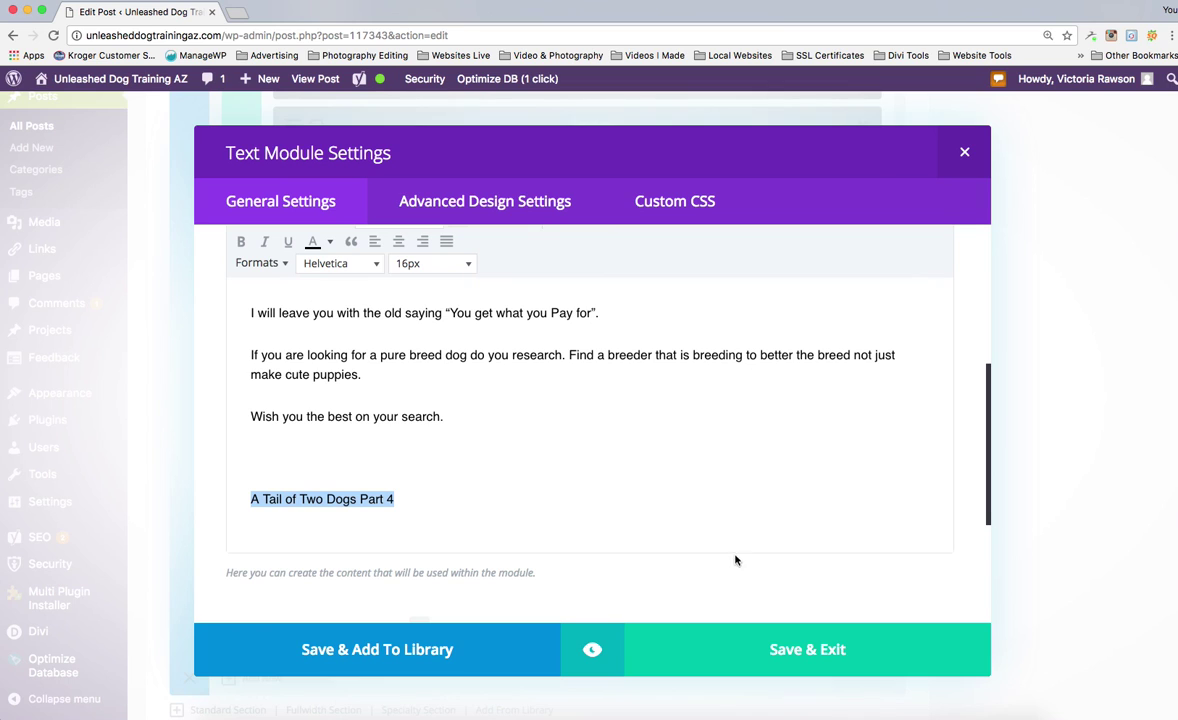
{"action": "left_click", "coordinate": [816, 659]}
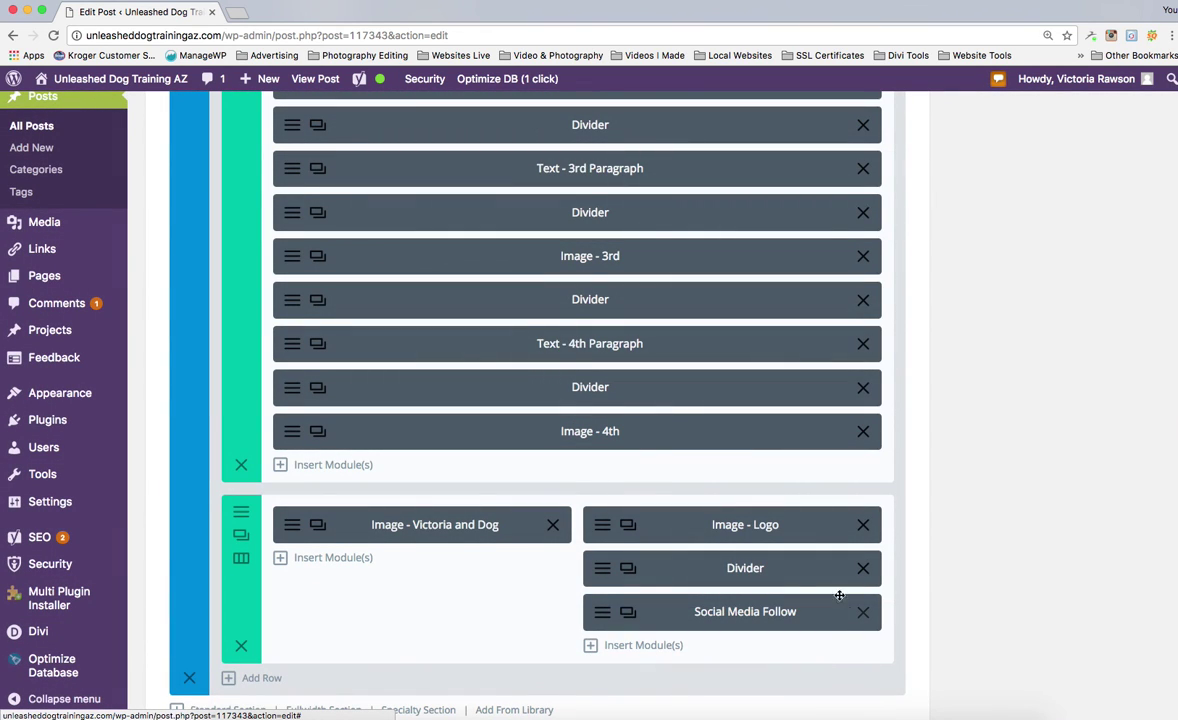
Update the scheduled post so the Divi edits are stored as revision 7
{"action": "scroll", "coordinate": [330, 562], "scroll_direction": "down", "scroll_amount": 3}
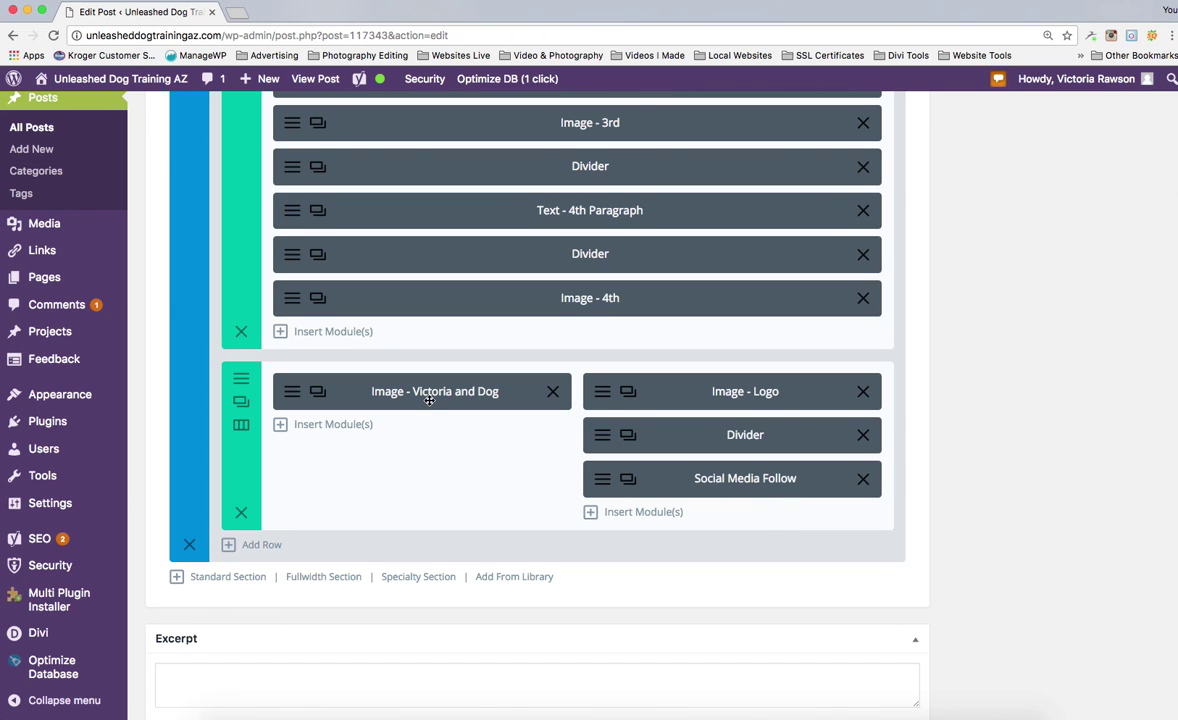
{"action": "scroll", "coordinate": [986, 476], "scroll_direction": "up", "scroll_amount": 4}
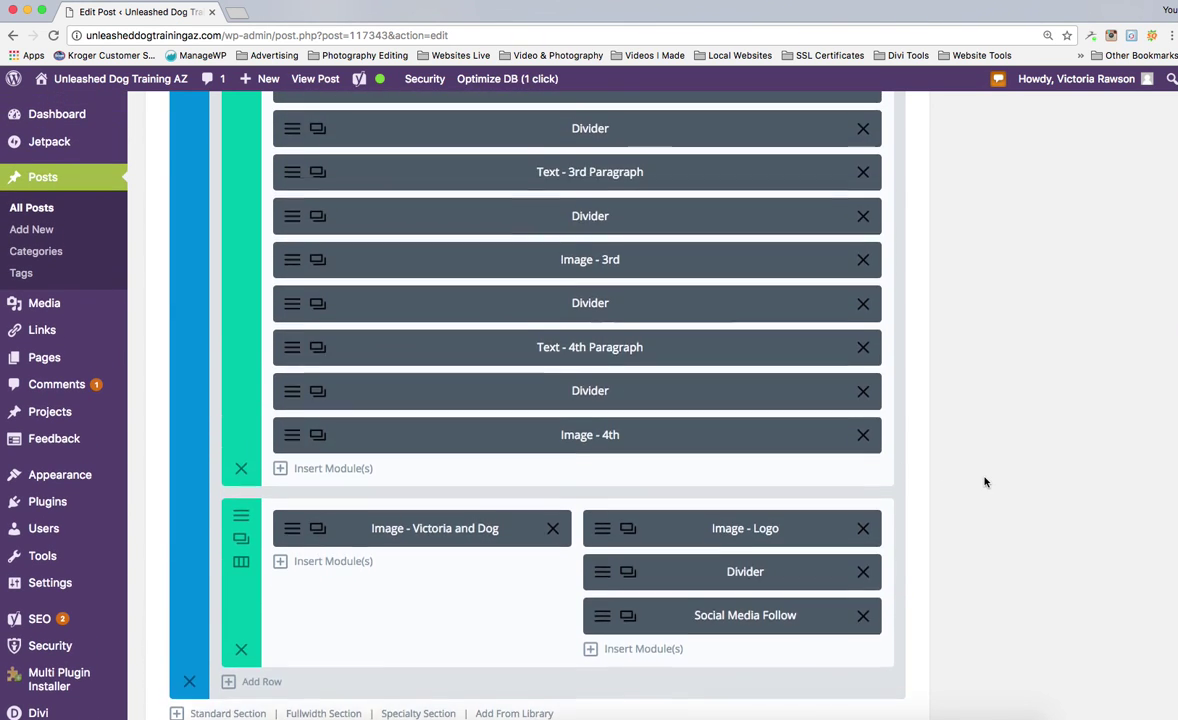
{"action": "scroll", "coordinate": [985, 482], "scroll_direction": "up", "scroll_amount": 20}
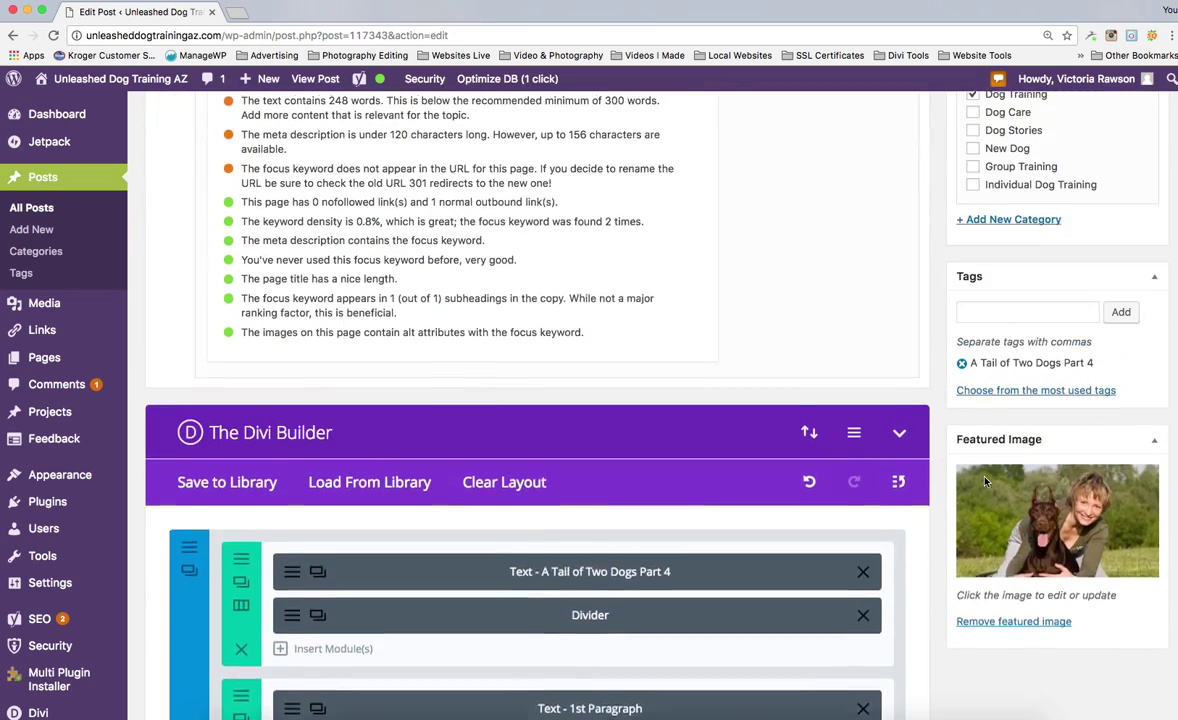
{"action": "scroll", "coordinate": [989, 475], "scroll_direction": "up", "scroll_amount": 10}
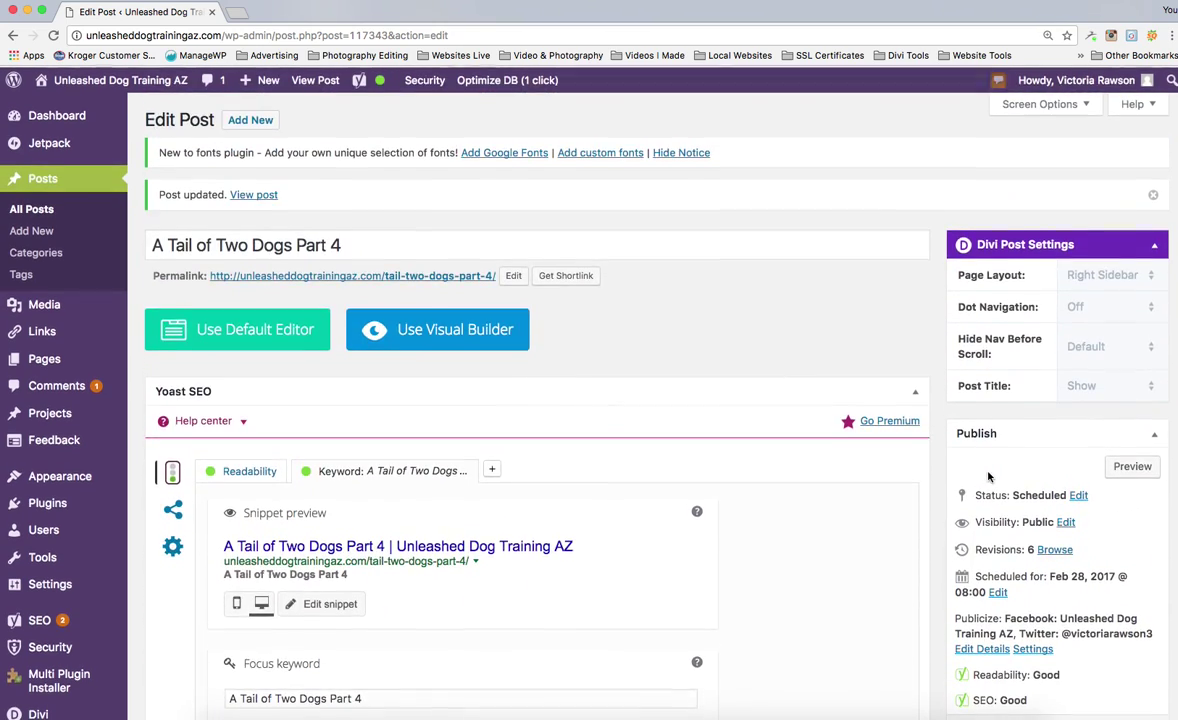
{"action": "scroll", "coordinate": [988, 476], "scroll_direction": "down", "scroll_amount": 5}
{"action": "scroll", "coordinate": [983, 481], "scroll_direction": "up", "scroll_amount": 1}
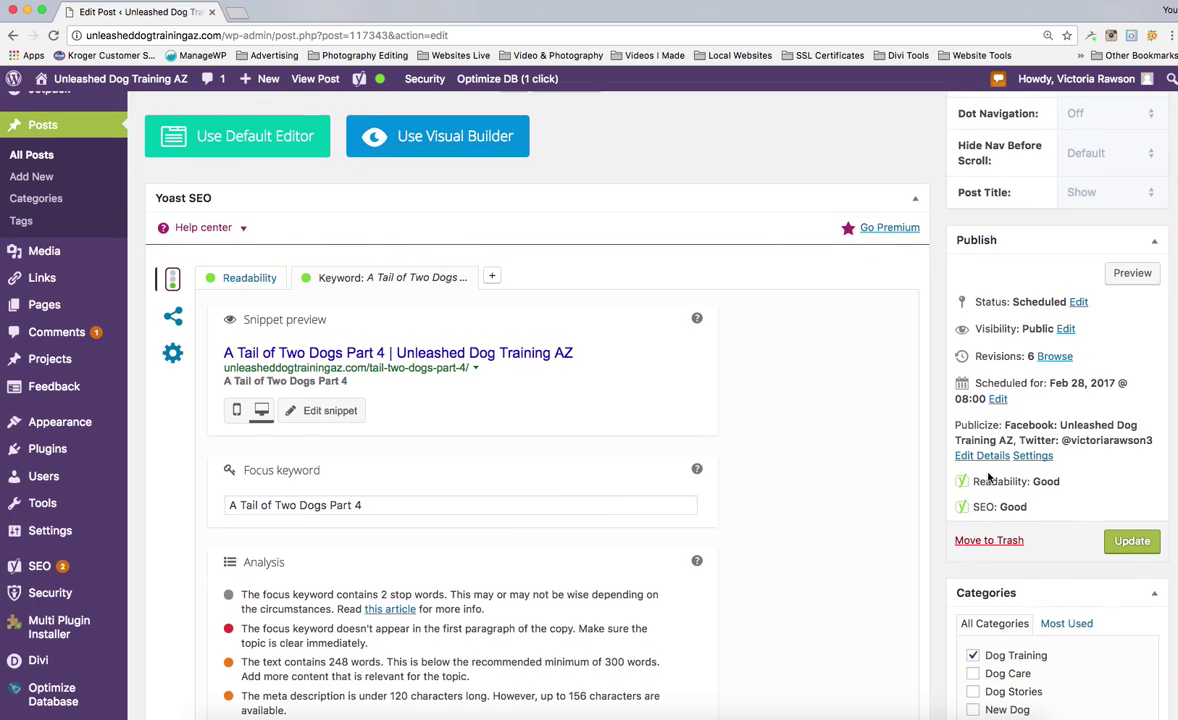
{"action": "left_click", "coordinate": [1118, 540]}
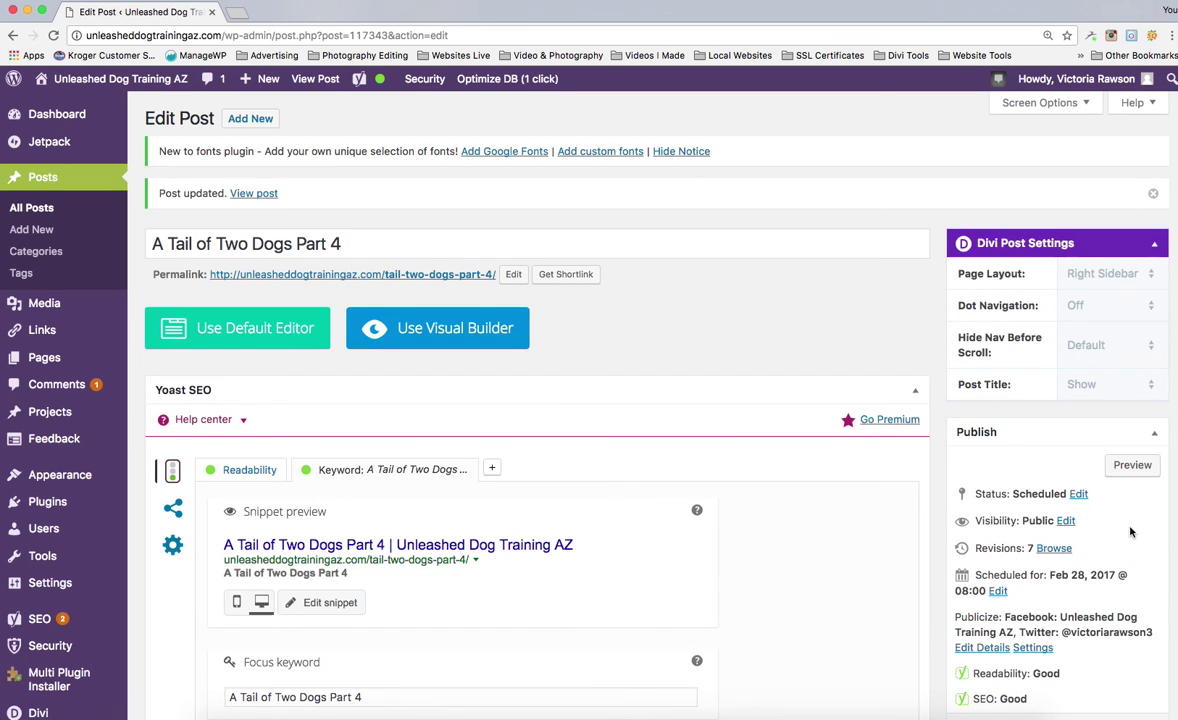
Preview the updated Part 4 post in a new tab and scroll through it
{"action": "left_click", "coordinate": [1131, 466]}
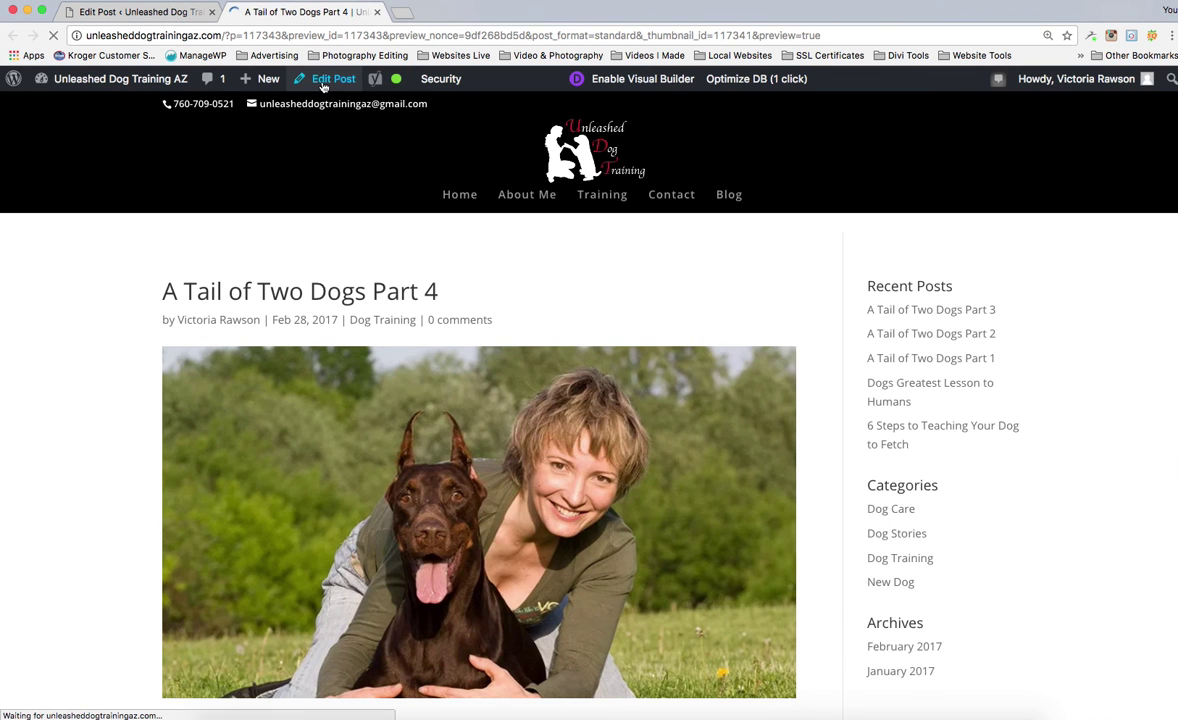
{"action": "scroll", "coordinate": [540, 280], "scroll_direction": "down", "scroll_amount": 10}
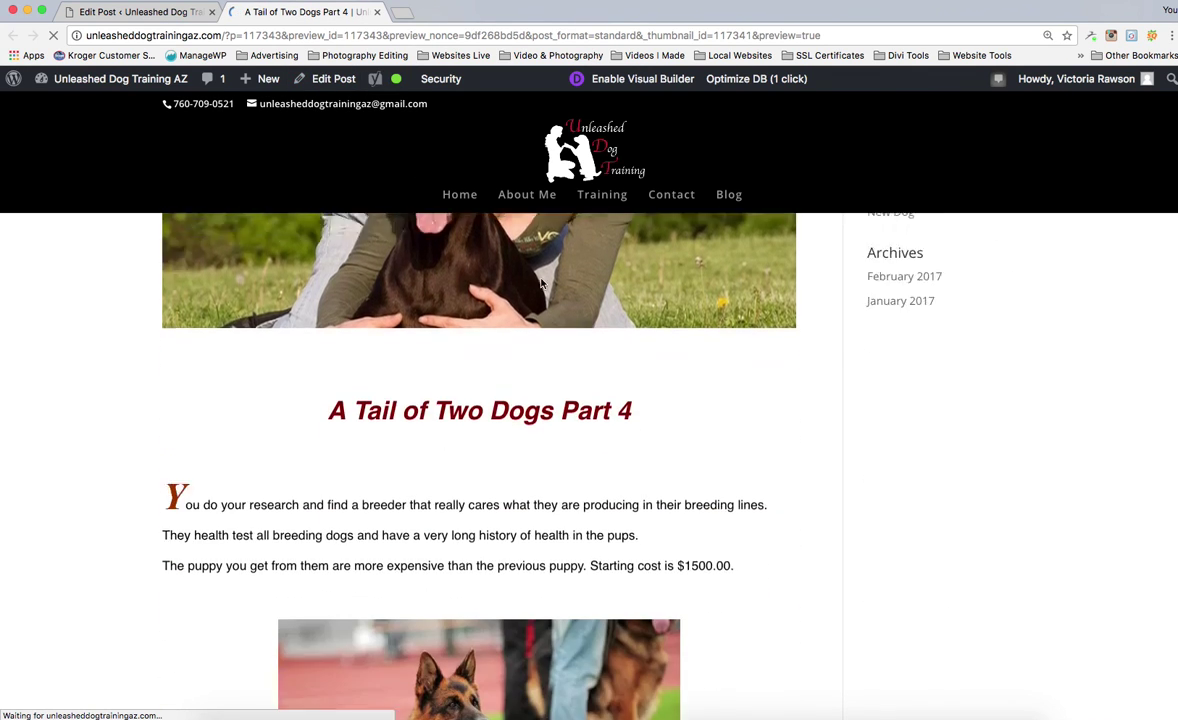
{"action": "scroll", "coordinate": [542, 276], "scroll_direction": "up", "scroll_amount": 3}
{"action": "scroll", "coordinate": [542, 276], "scroll_direction": "up", "scroll_amount": 3}
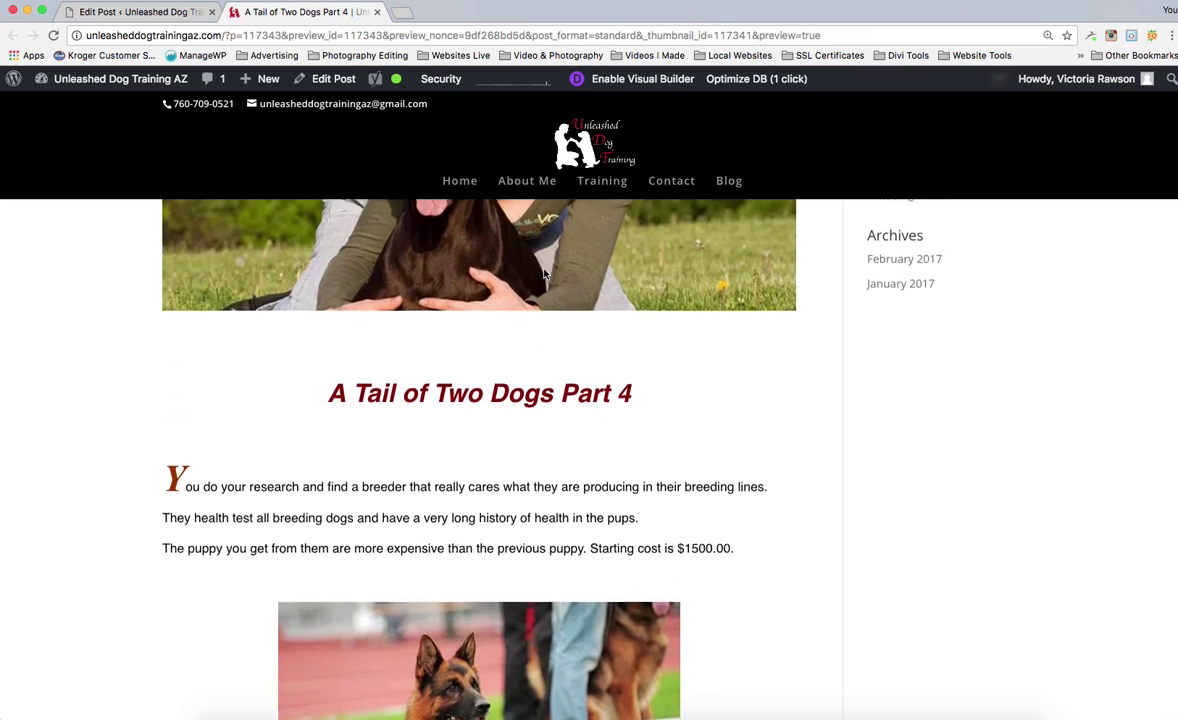
{"action": "scroll", "coordinate": [545, 265], "scroll_direction": "down", "scroll_amount": 4}
{"action": "scroll", "coordinate": [547, 256], "scroll_direction": "down", "scroll_amount": 5}
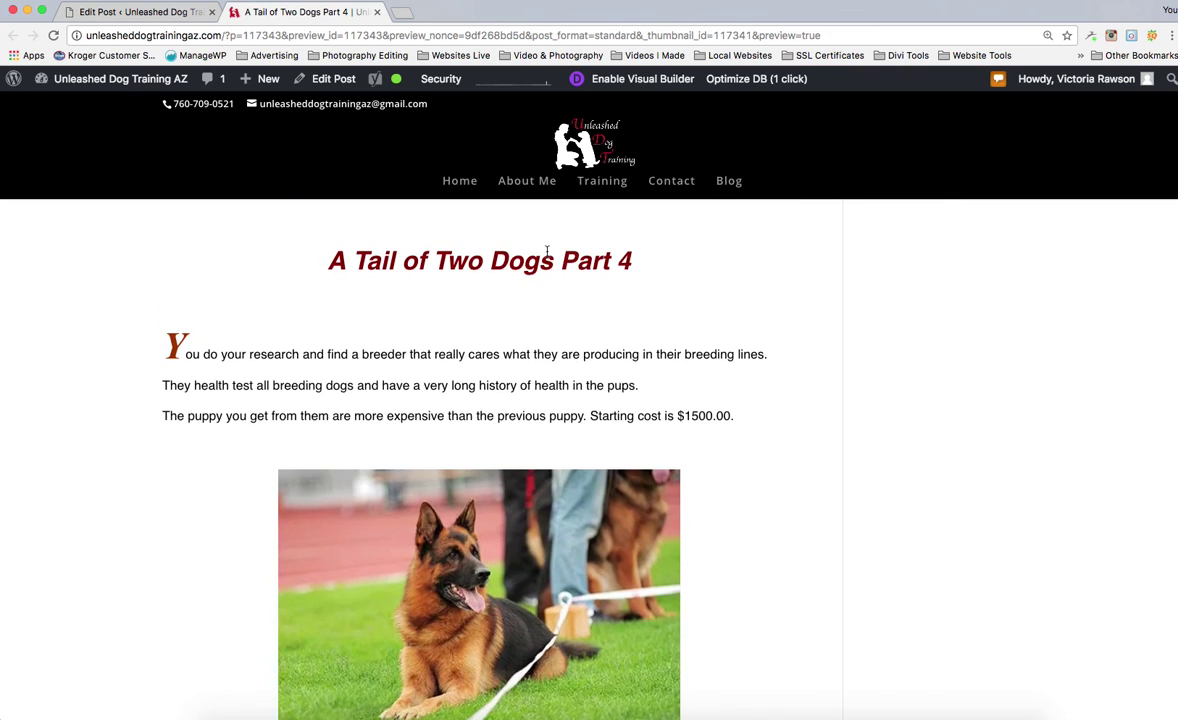
{"action": "scroll", "coordinate": [547, 253], "scroll_direction": "down", "scroll_amount": 5}
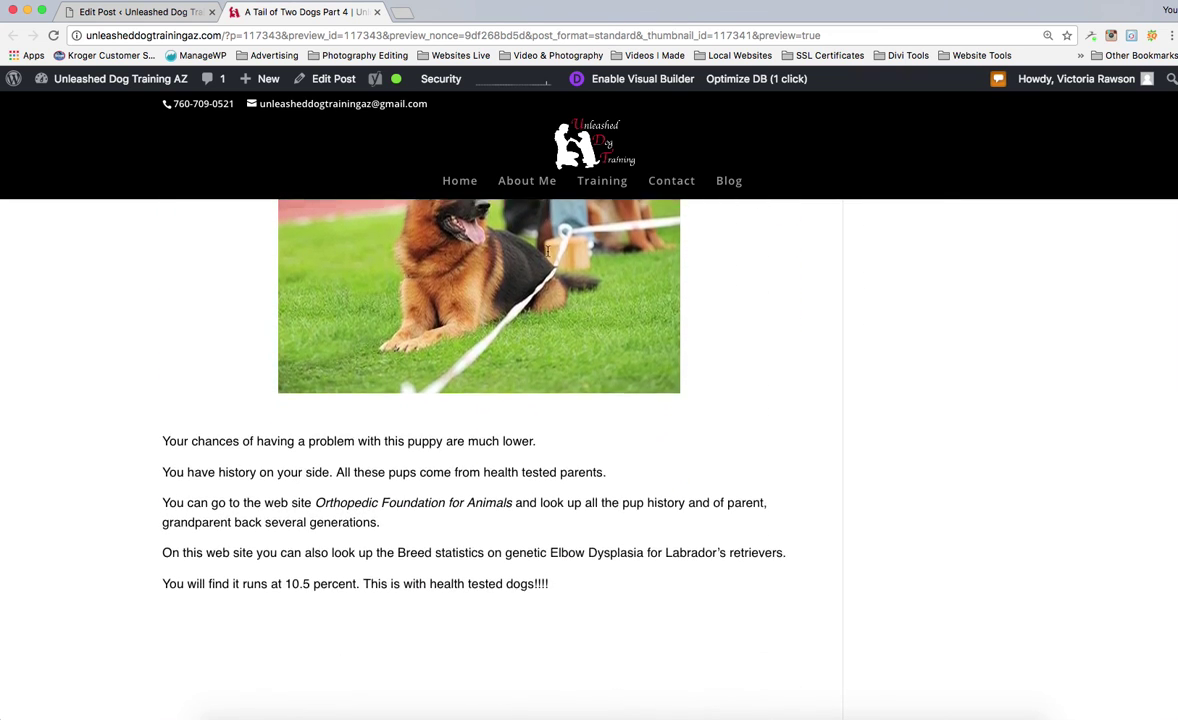
{"action": "scroll", "coordinate": [547, 257], "scroll_direction": "down", "scroll_amount": 6}
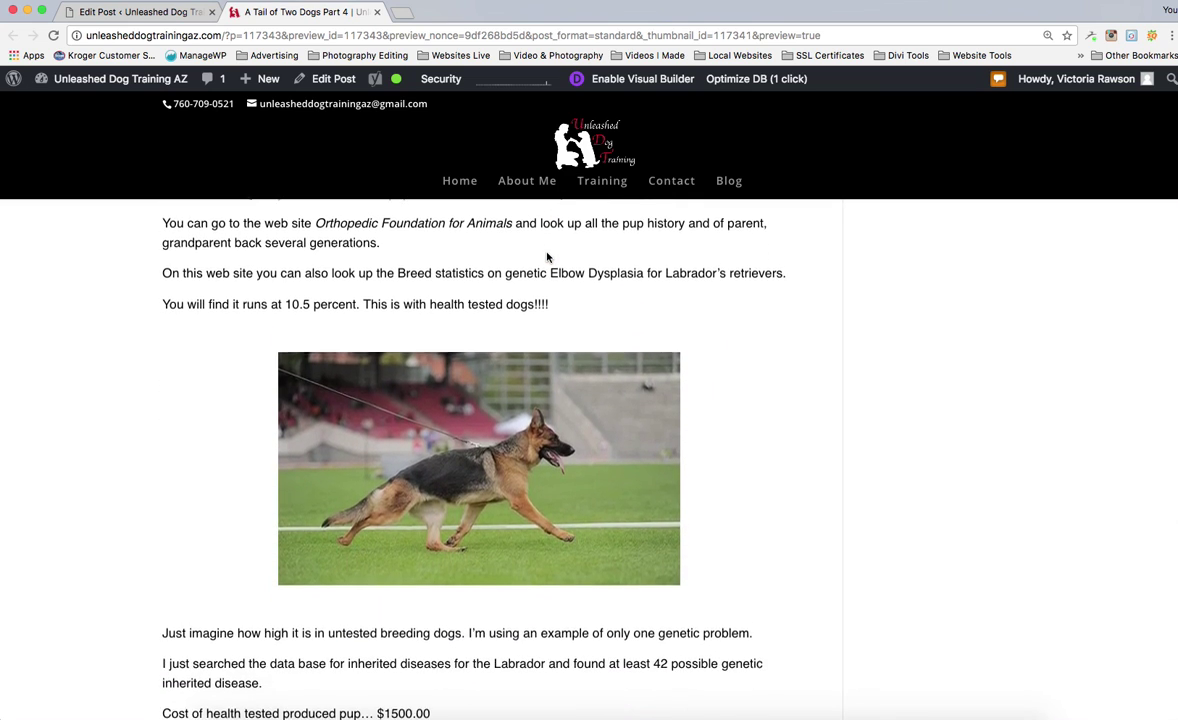
{"action": "scroll", "coordinate": [547, 258], "scroll_direction": "down", "scroll_amount": 4}
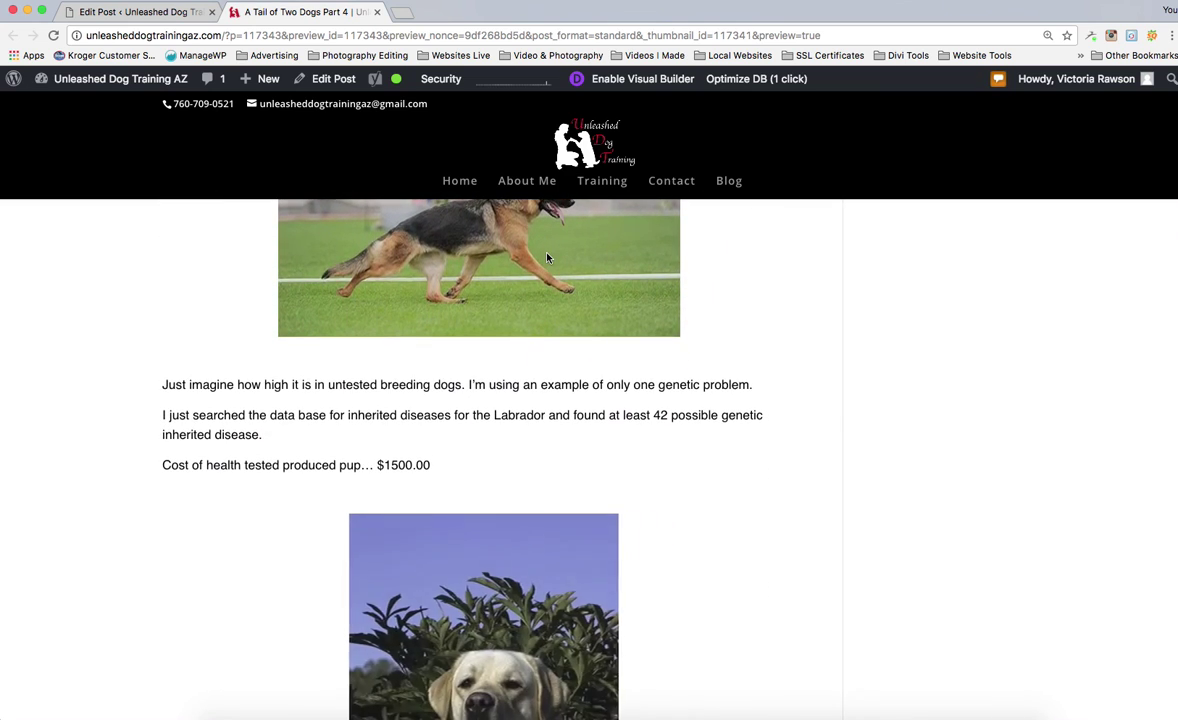
{"action": "scroll", "coordinate": [547, 258], "scroll_direction": "down", "scroll_amount": 6}
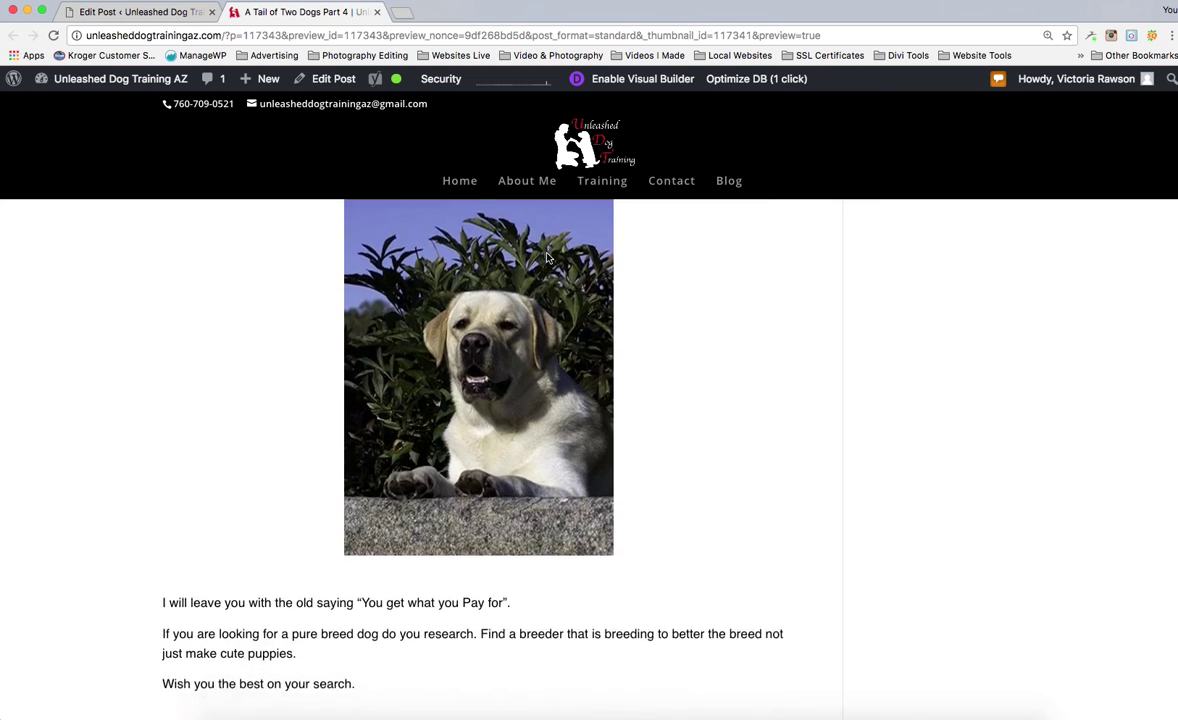
{"action": "scroll", "coordinate": [547, 258], "scroll_direction": "down", "scroll_amount": 3}
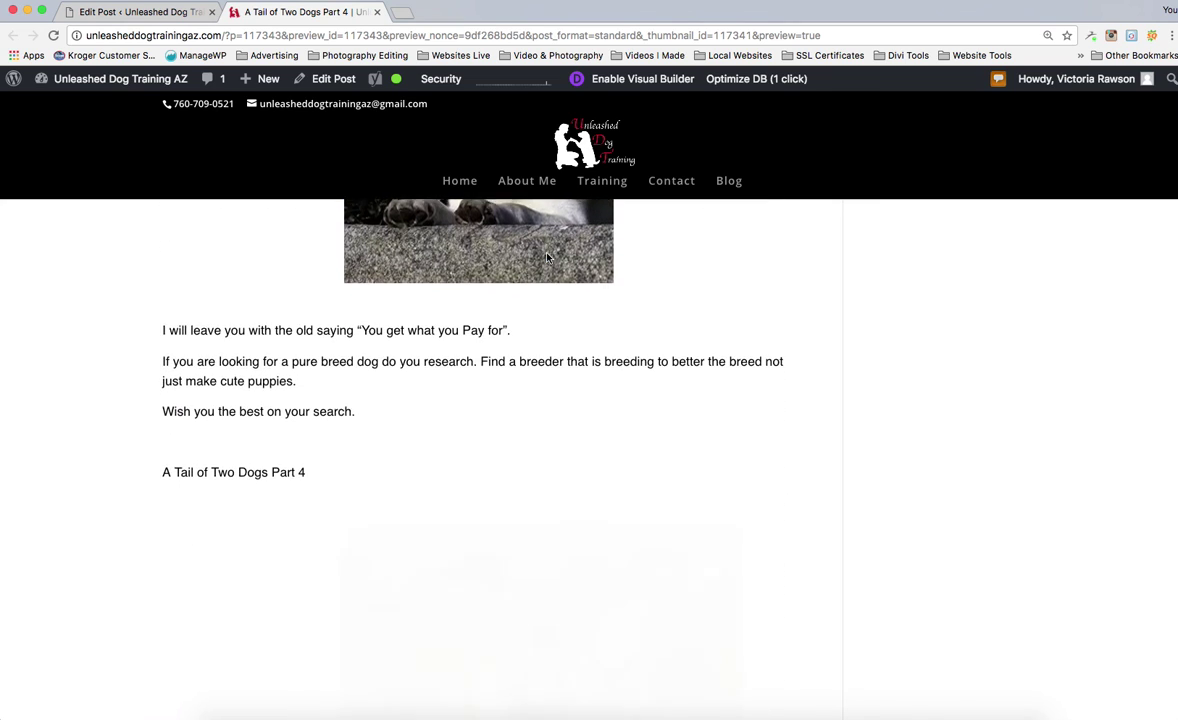
{"action": "scroll", "coordinate": [547, 258], "scroll_direction": "down", "scroll_amount": 4}
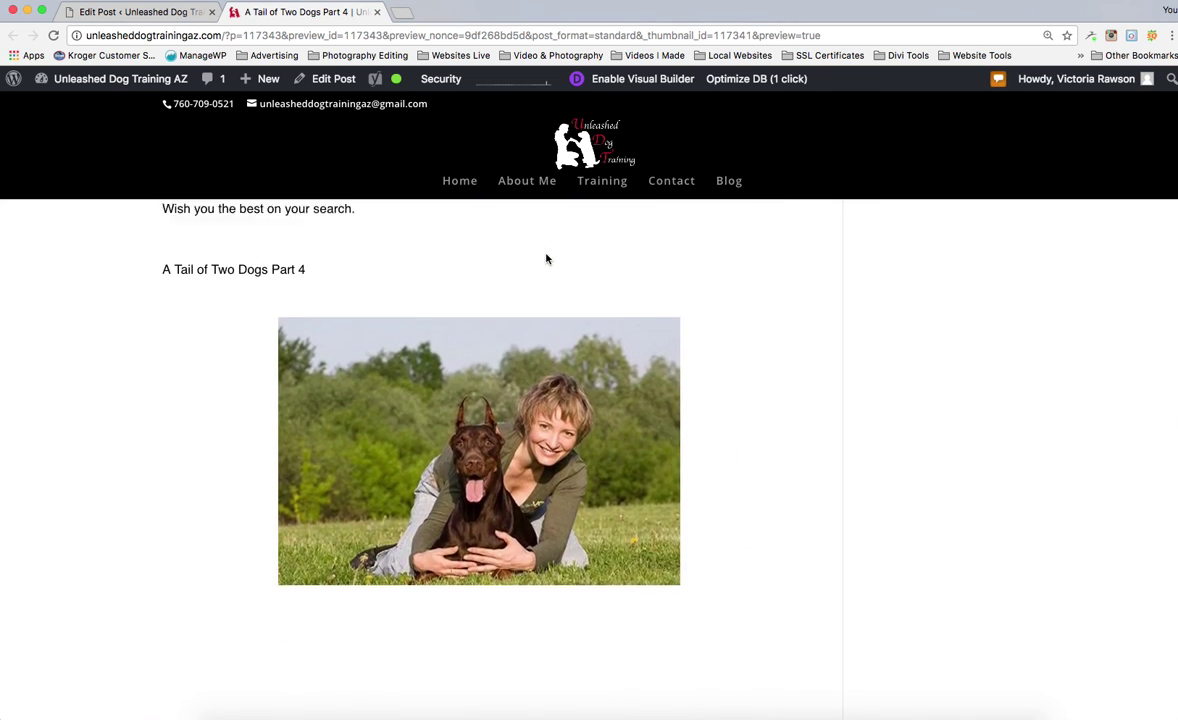
{"action": "scroll", "coordinate": [547, 258], "scroll_direction": "up", "scroll_amount": 4}
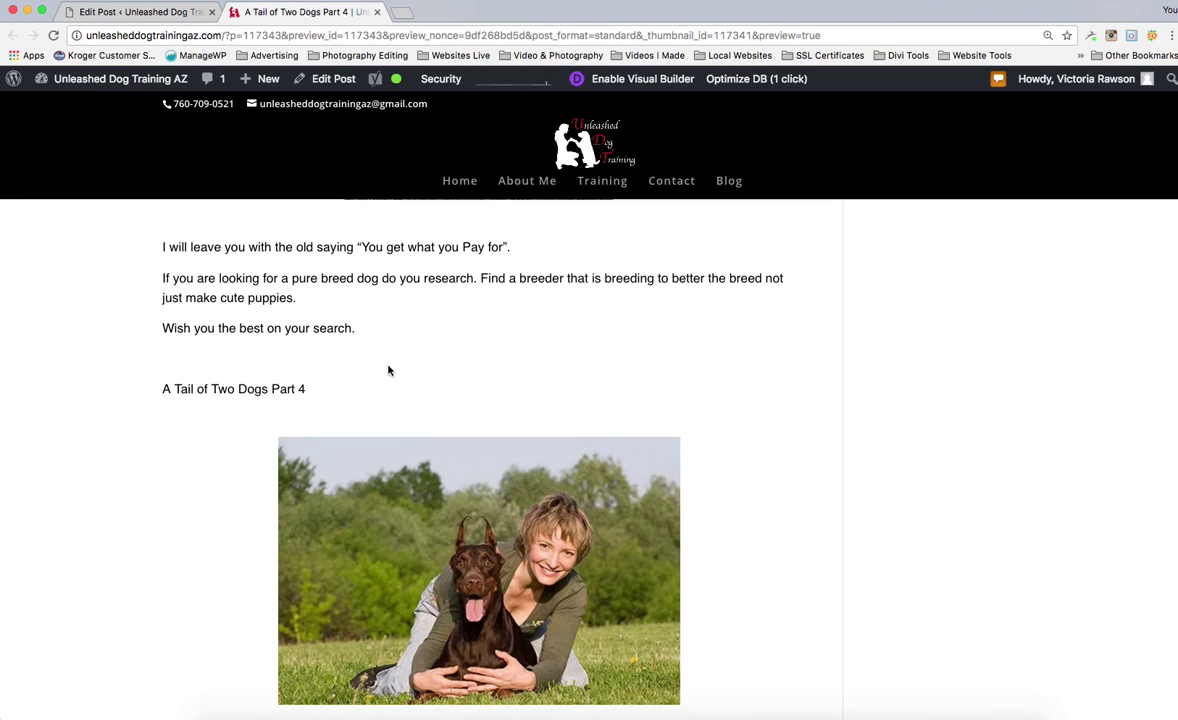
{"action": "scroll", "coordinate": [389, 371], "scroll_direction": "down", "scroll_amount": 1}
{"action": "scroll", "coordinate": [389, 370], "scroll_direction": "up", "scroll_amount": 1}
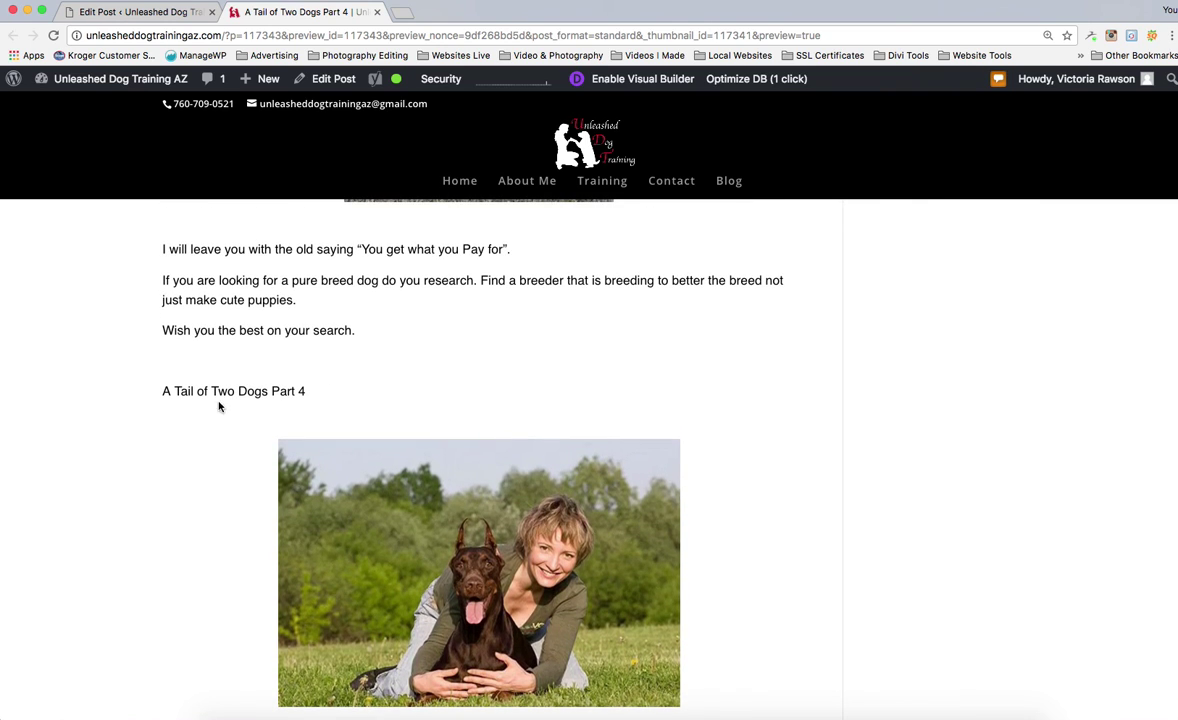
{"action": "scroll", "coordinate": [398, 406], "scroll_direction": "up", "scroll_amount": 15}
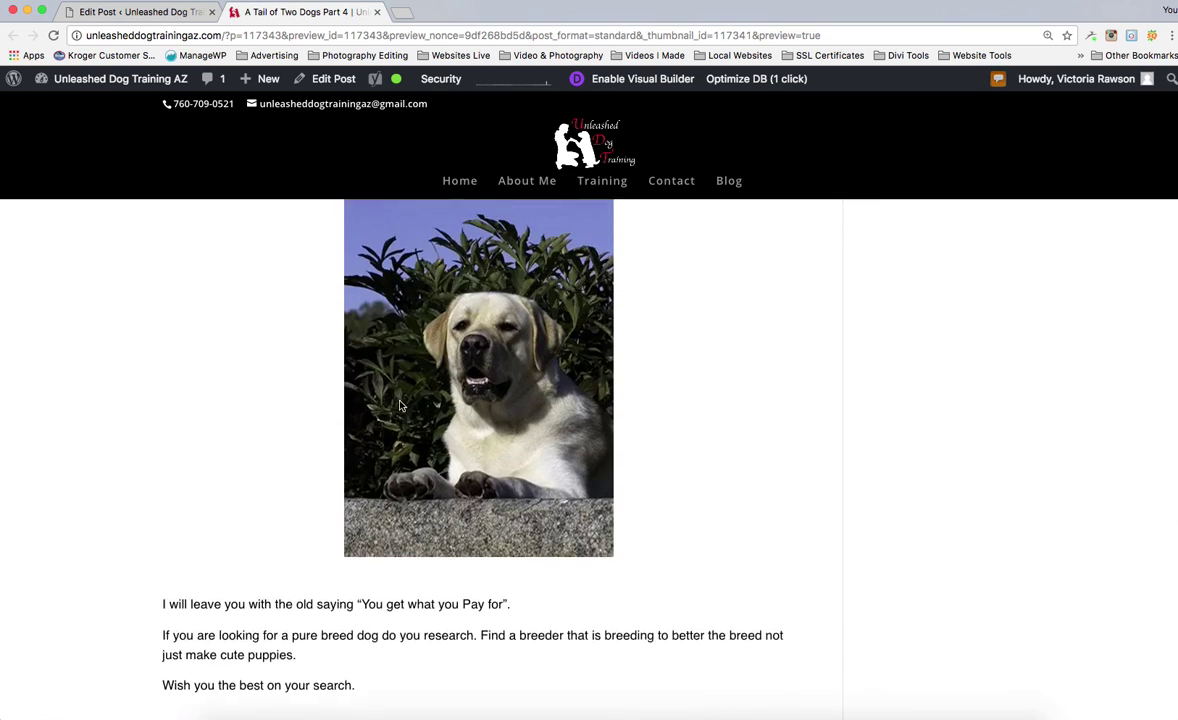
{"action": "scroll", "coordinate": [405, 396], "scroll_direction": "up", "scroll_amount": 10}
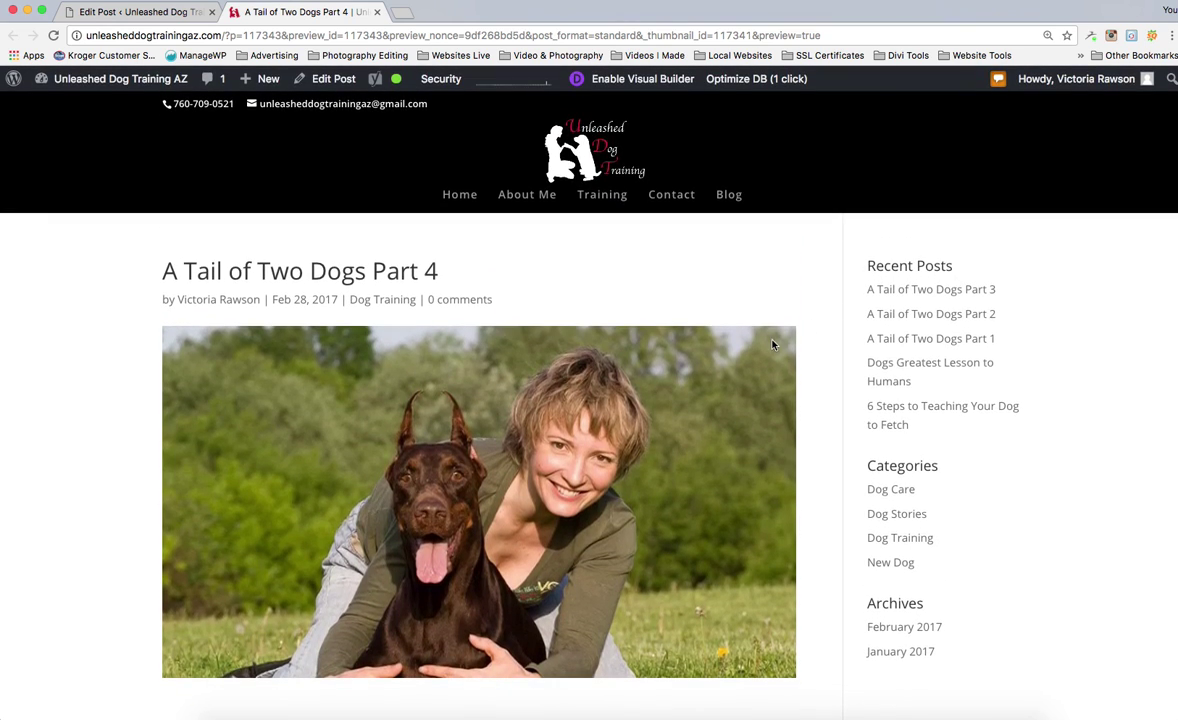
{"action": "scroll", "coordinate": [772, 345], "scroll_direction": "down", "scroll_amount": 5}
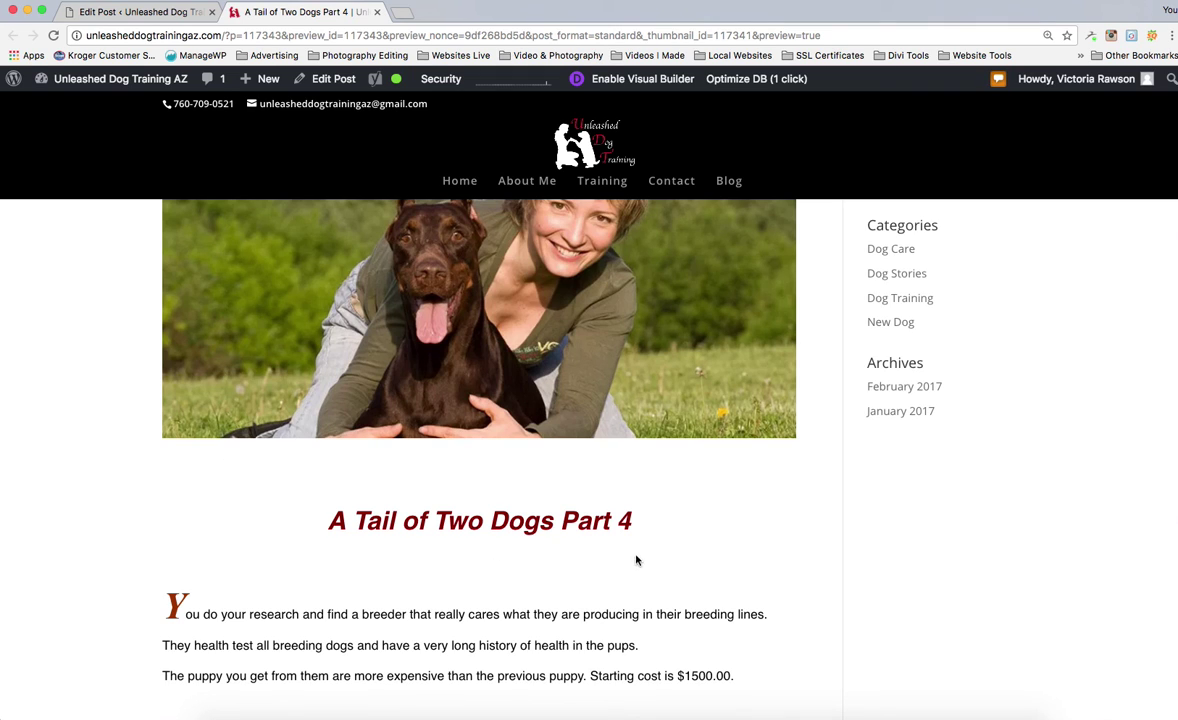
{"action": "scroll", "coordinate": [805, 300], "scroll_direction": "up", "scroll_amount": 5}
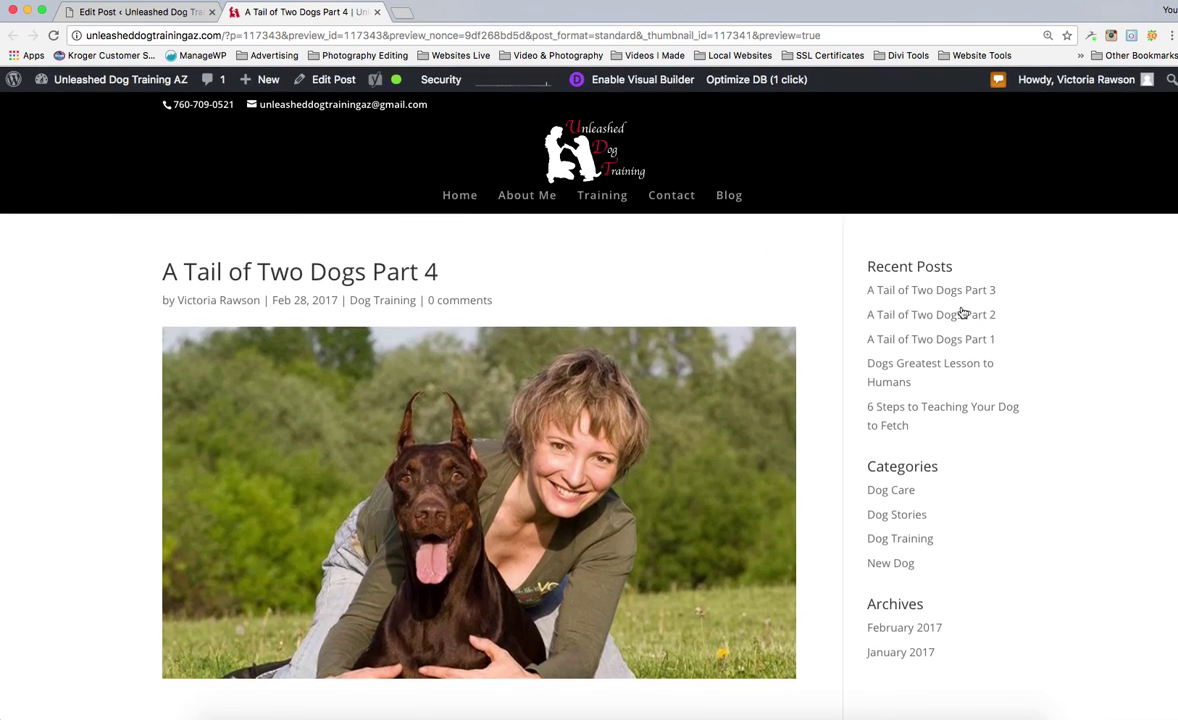
Open the published 'A Tail of Two Dogs Part 3' post, select its URL, and return to Part 4's editor
{"action": "left_click", "coordinate": [917, 291]}
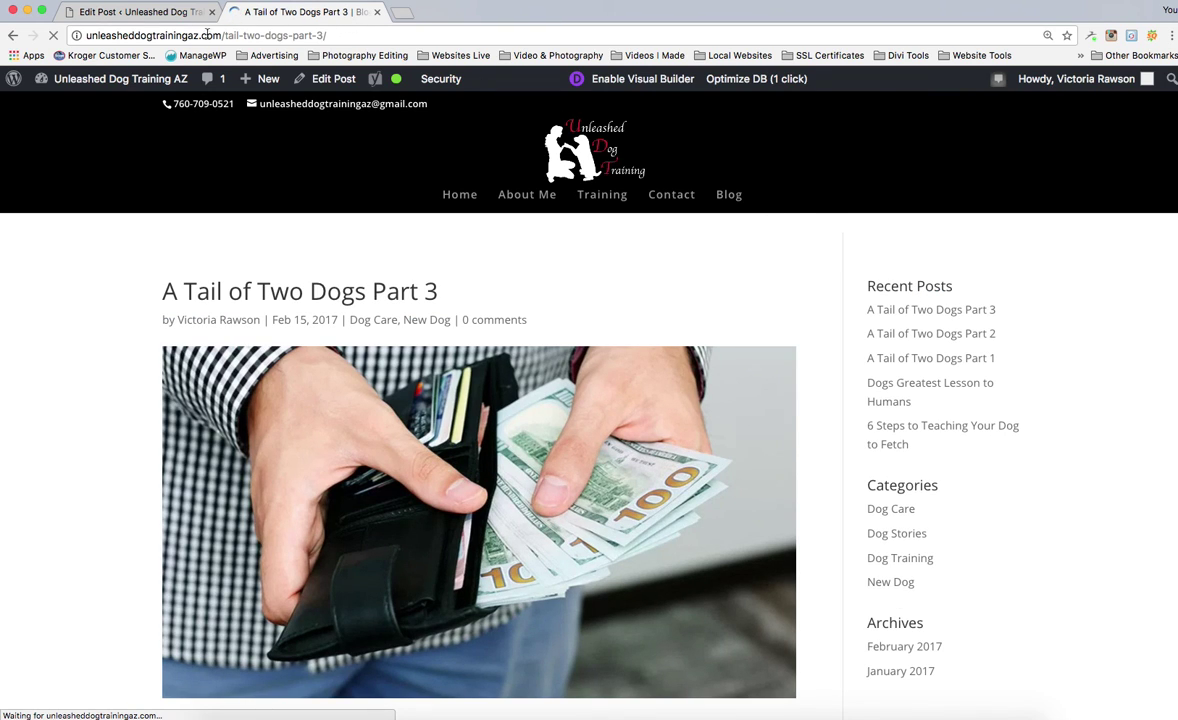
{"action": "left_click", "coordinate": [330, 33]}
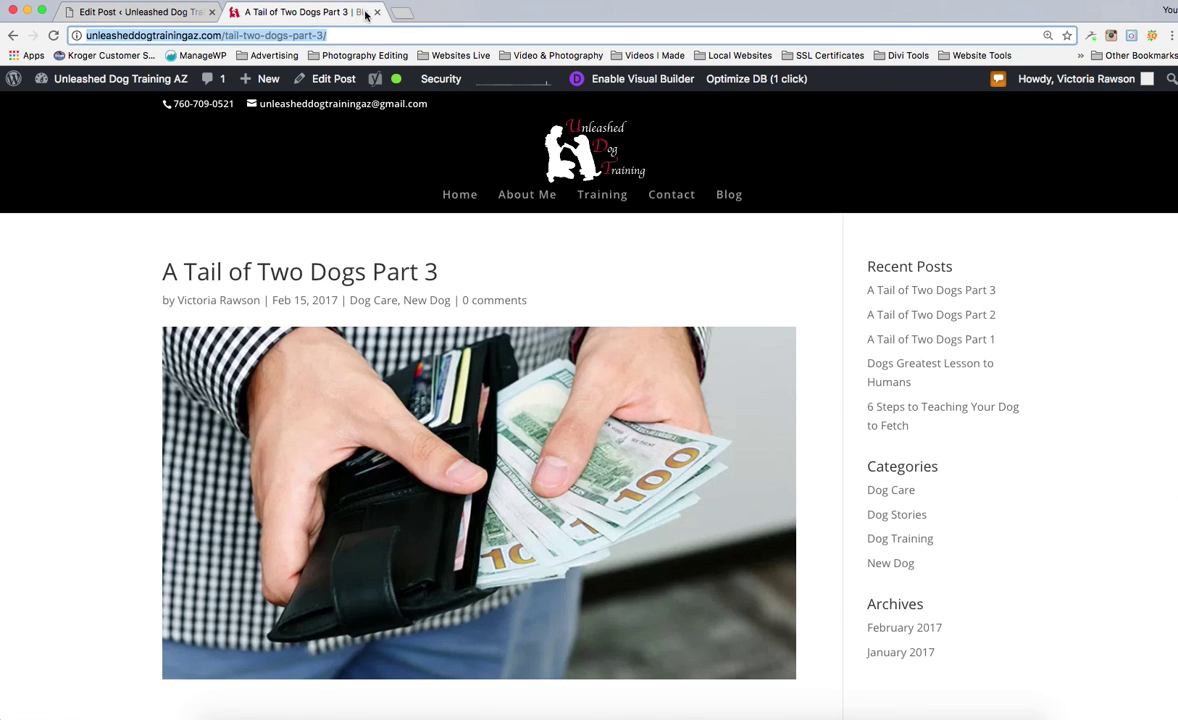
{"action": "left_click_drag", "start_coordinate": [322, 14], "coordinate": [1170, 100]}
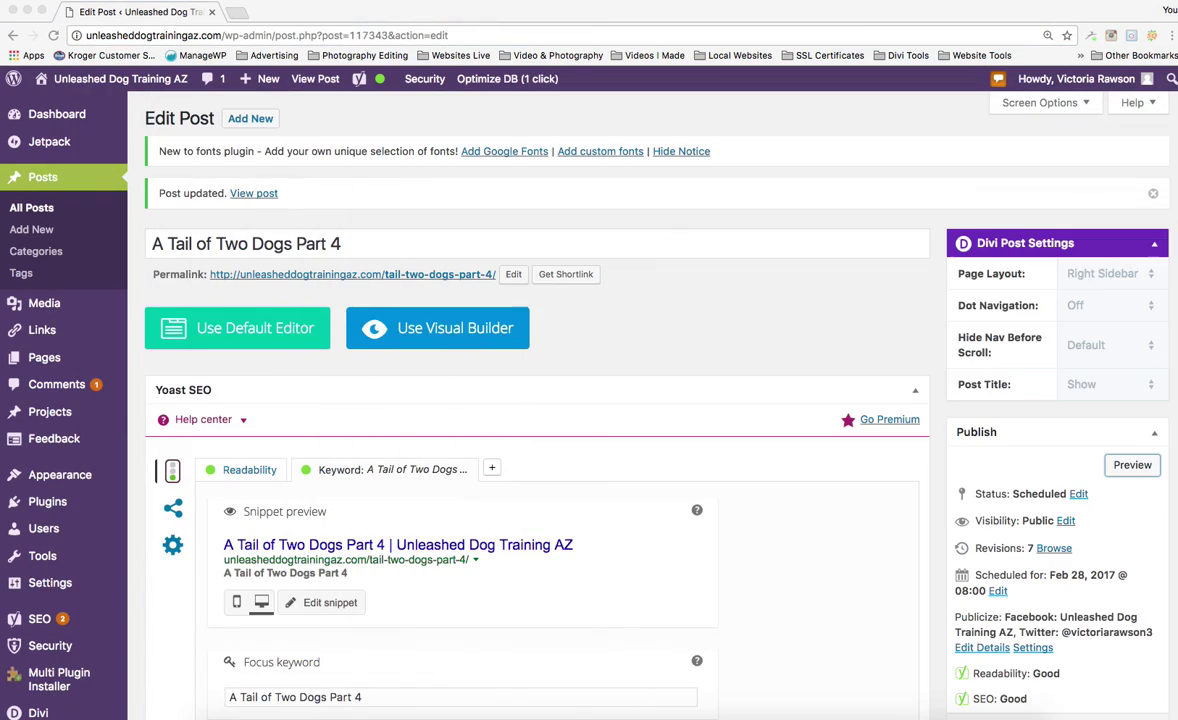
{"action": "scroll", "coordinate": [684, 148], "scroll_direction": "down", "scroll_amount": 10}
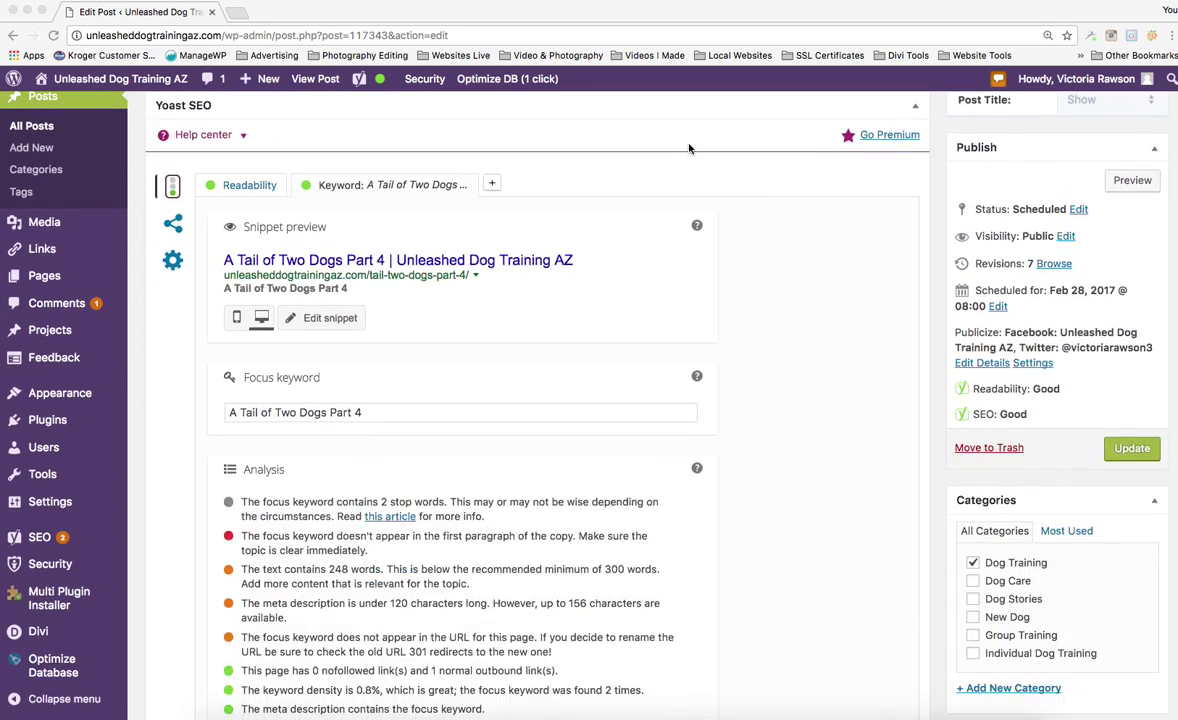
{"action": "scroll", "coordinate": [684, 148], "scroll_direction": "down", "scroll_amount": 8}
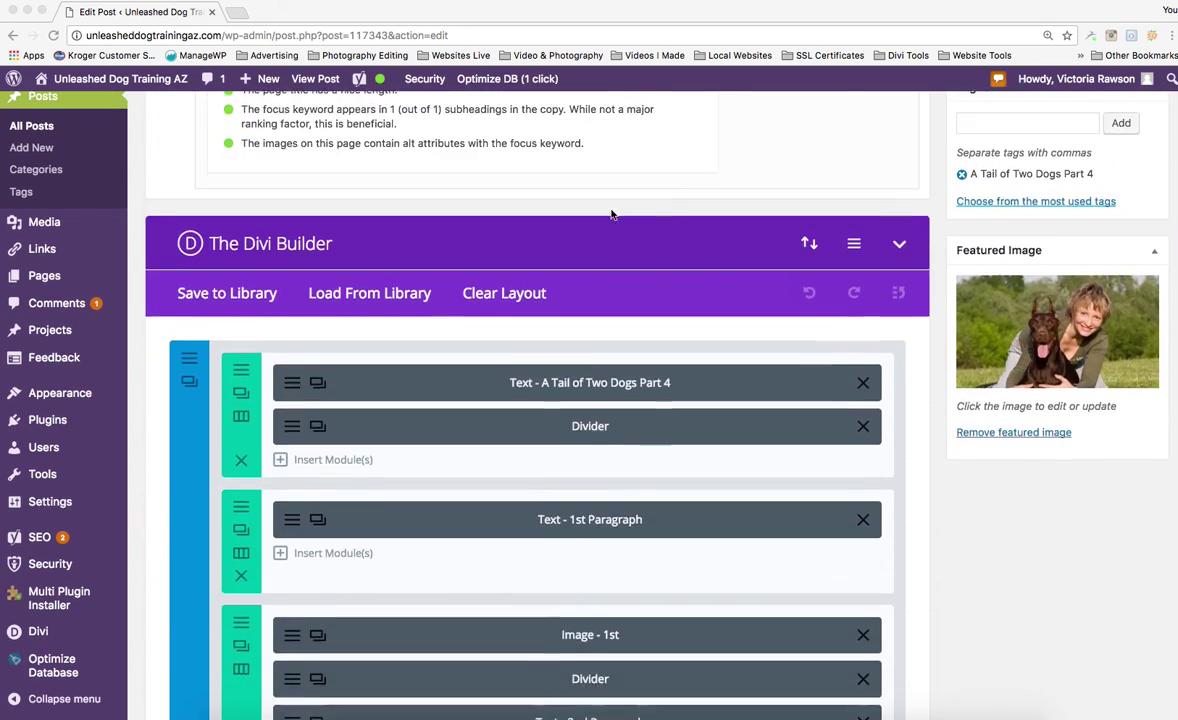
In the Text - 1st Paragraph module, insert two empty lines above the drop-cap paragraph
{"action": "scroll", "coordinate": [572, 230], "scroll_direction": "down", "scroll_amount": 2}
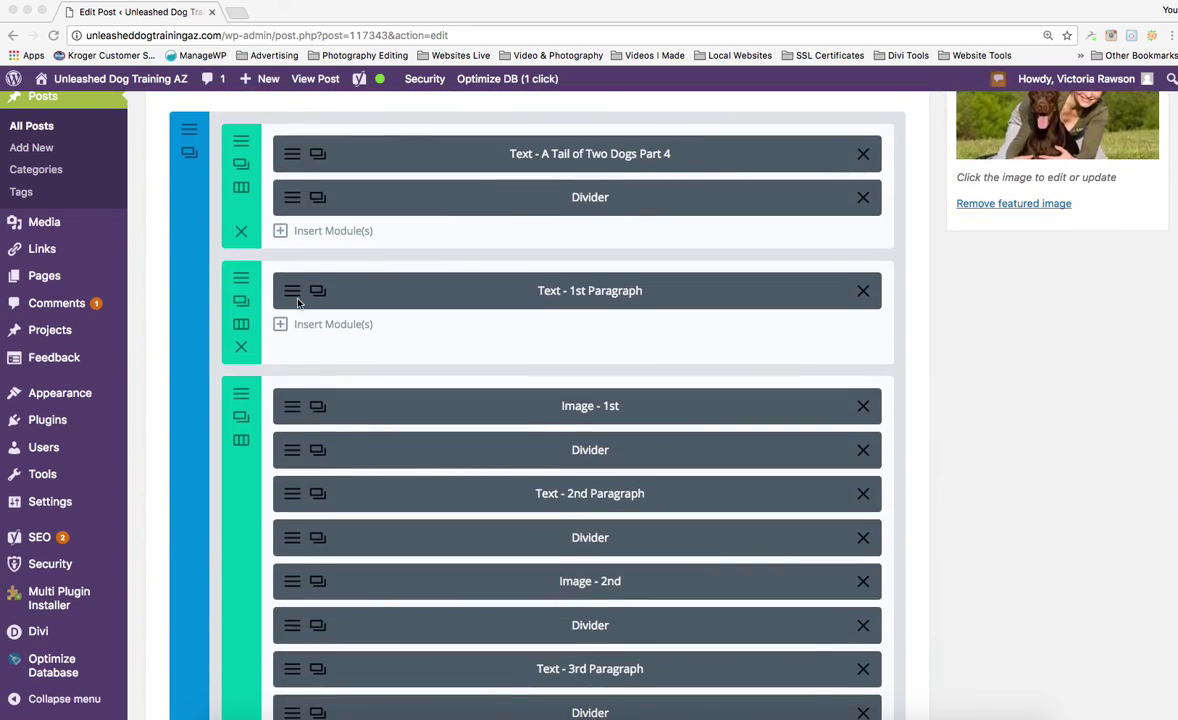
{"action": "left_click", "coordinate": [294, 297]}
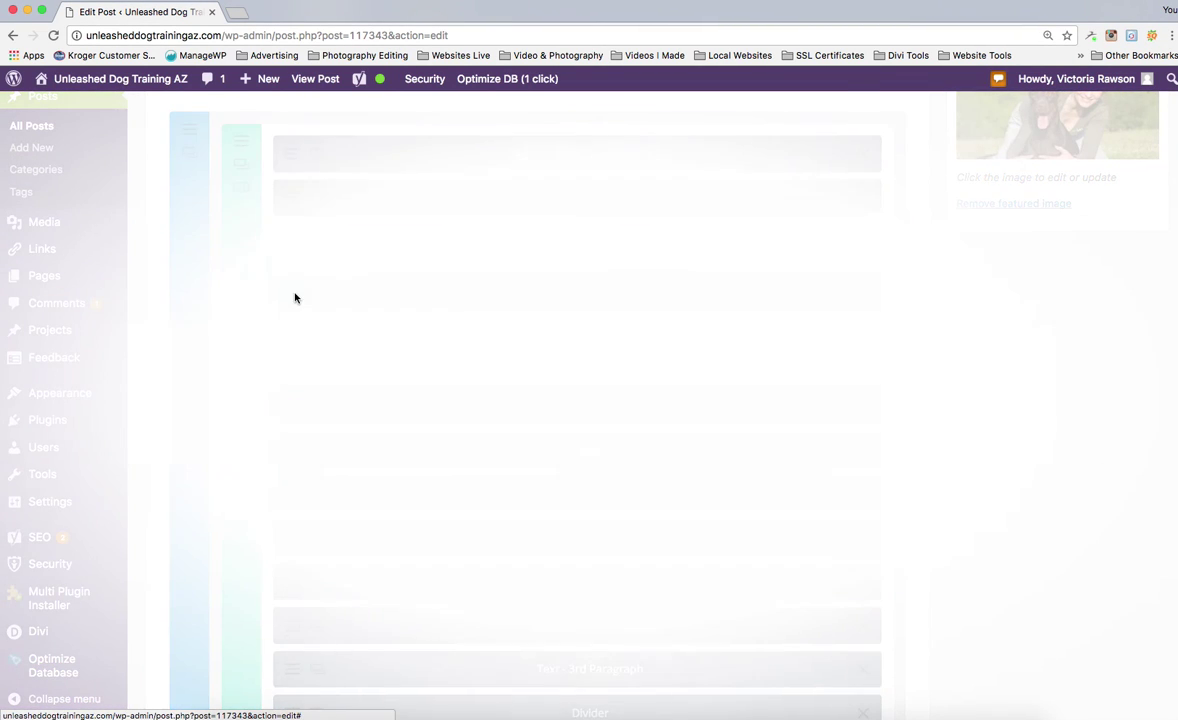
{"action": "scroll", "coordinate": [430, 314], "scroll_direction": "down", "scroll_amount": 2}
{"action": "scroll", "coordinate": [500, 316], "scroll_direction": "down", "scroll_amount": 5}
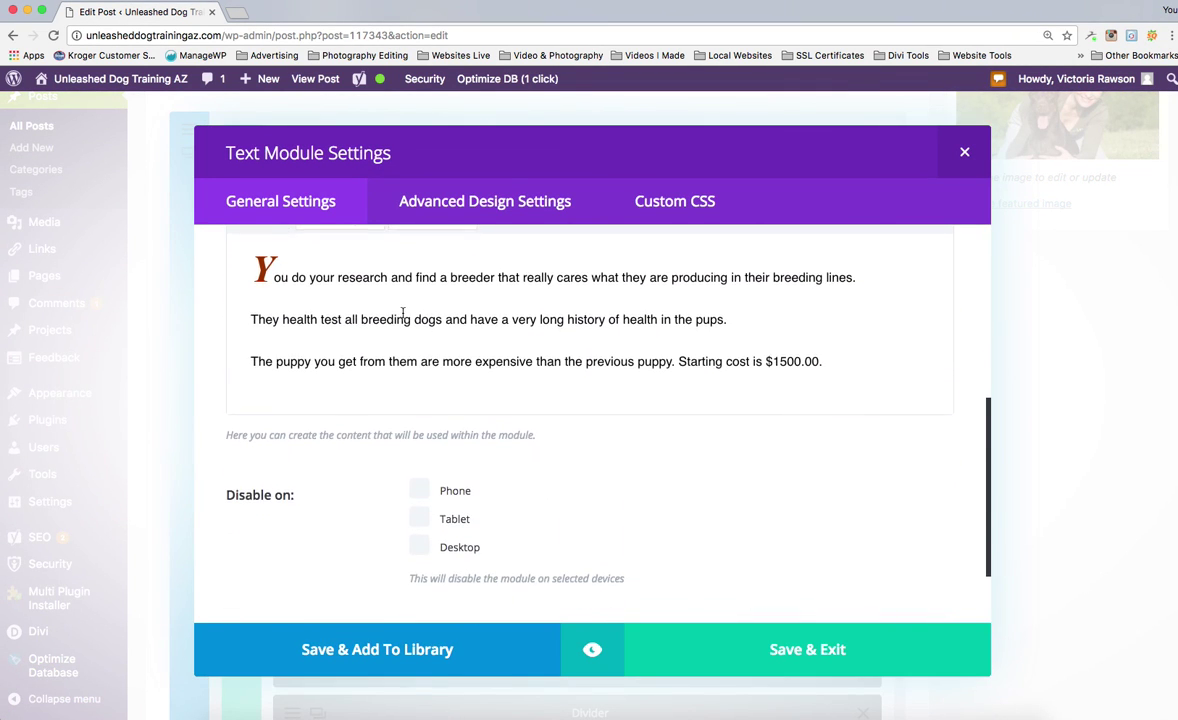
{"action": "scroll", "coordinate": [368, 323], "scroll_direction": "up", "scroll_amount": 2}
{"action": "left_click", "coordinate": [253, 358]}
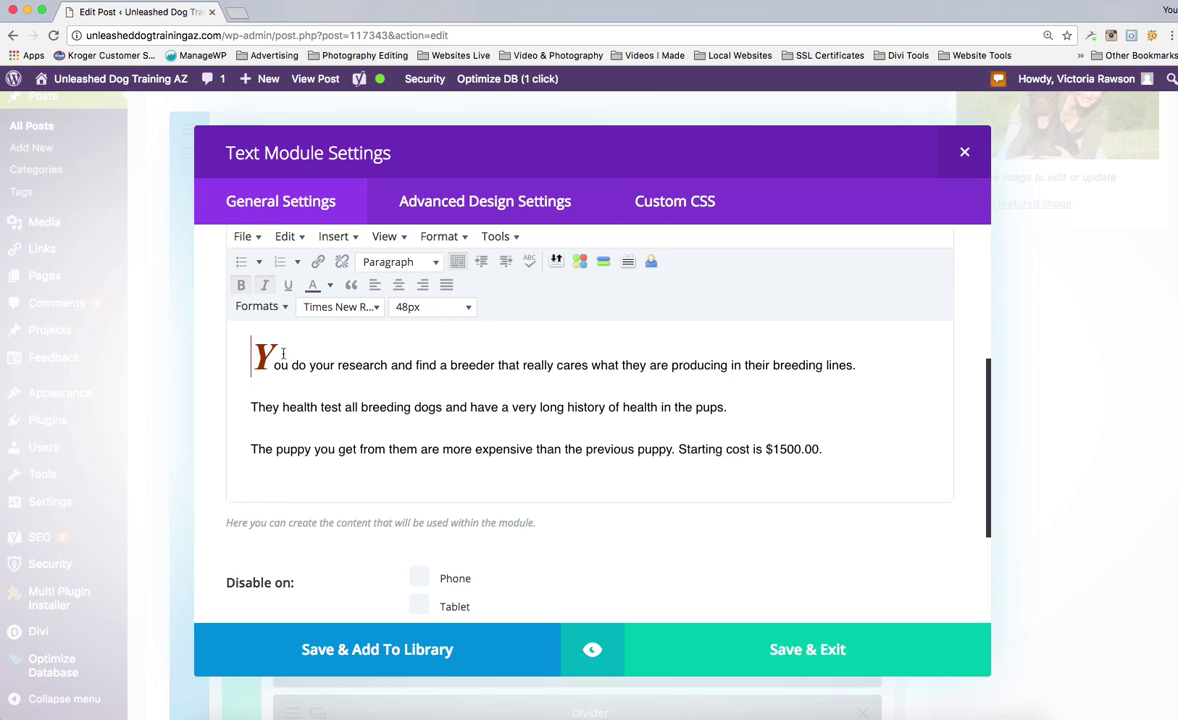
{"action": "key", "text": "Return"}
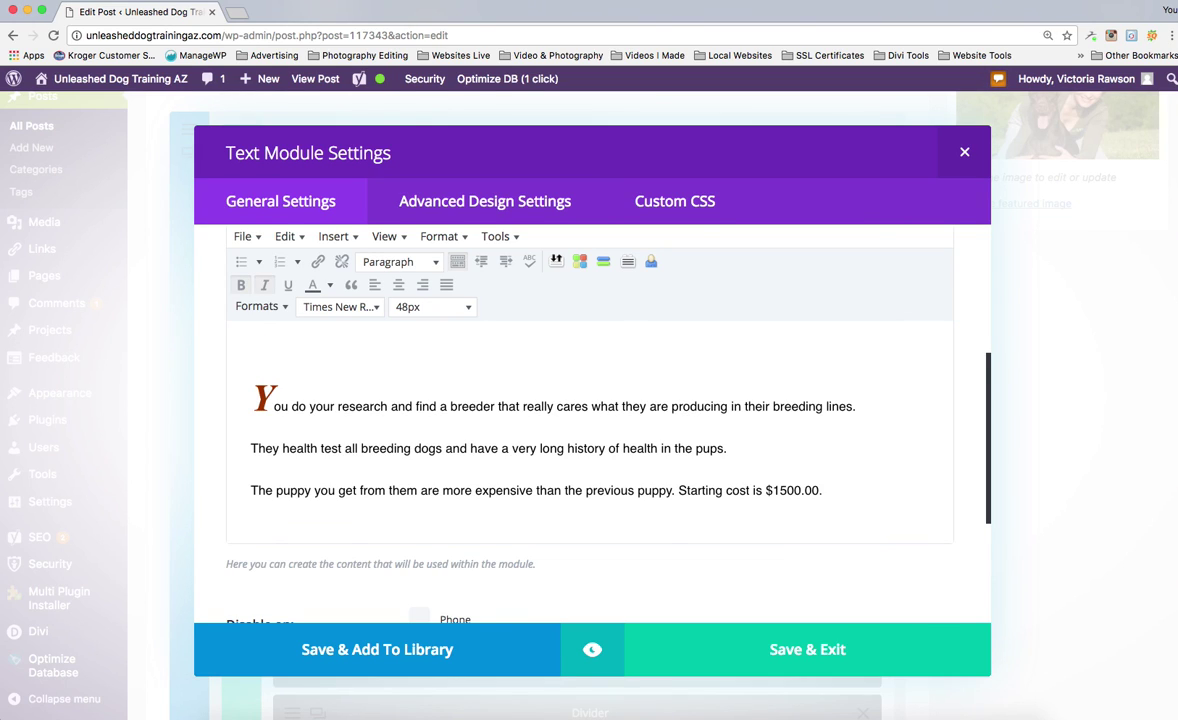
{"action": "key", "text": "Return"}
{"action": "key", "text": "Up"}
{"action": "key", "text": "Up"}
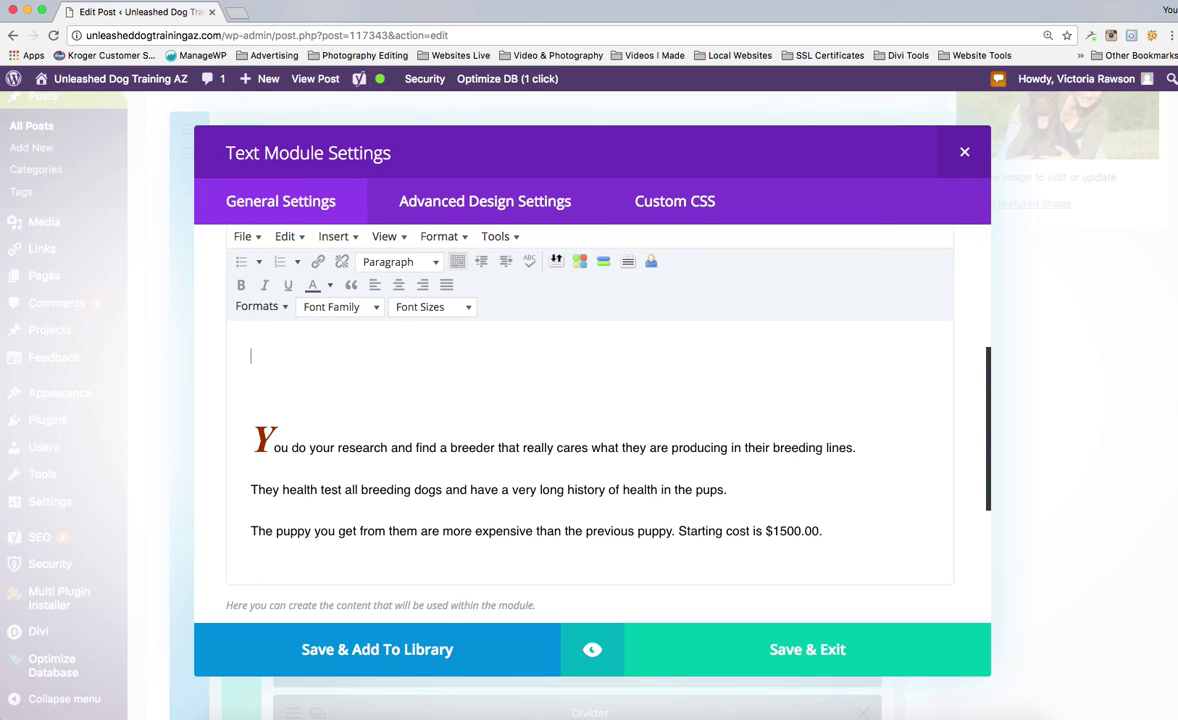
Type 'If you would like to read part 3 of this article go here: A Tail Of Two Dogs Part 3', correcting 'artical'
{"action": "type", "text": "If you would like to read "}
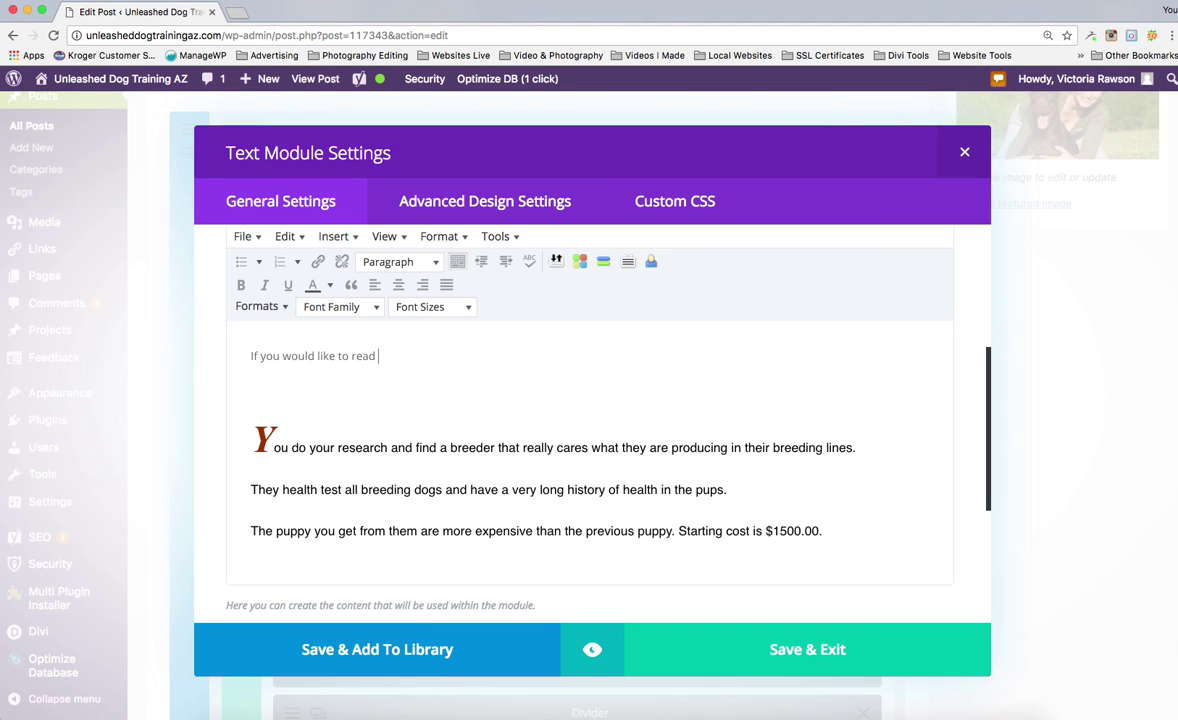
{"action": "type", "text": "part 3 of this artical"}
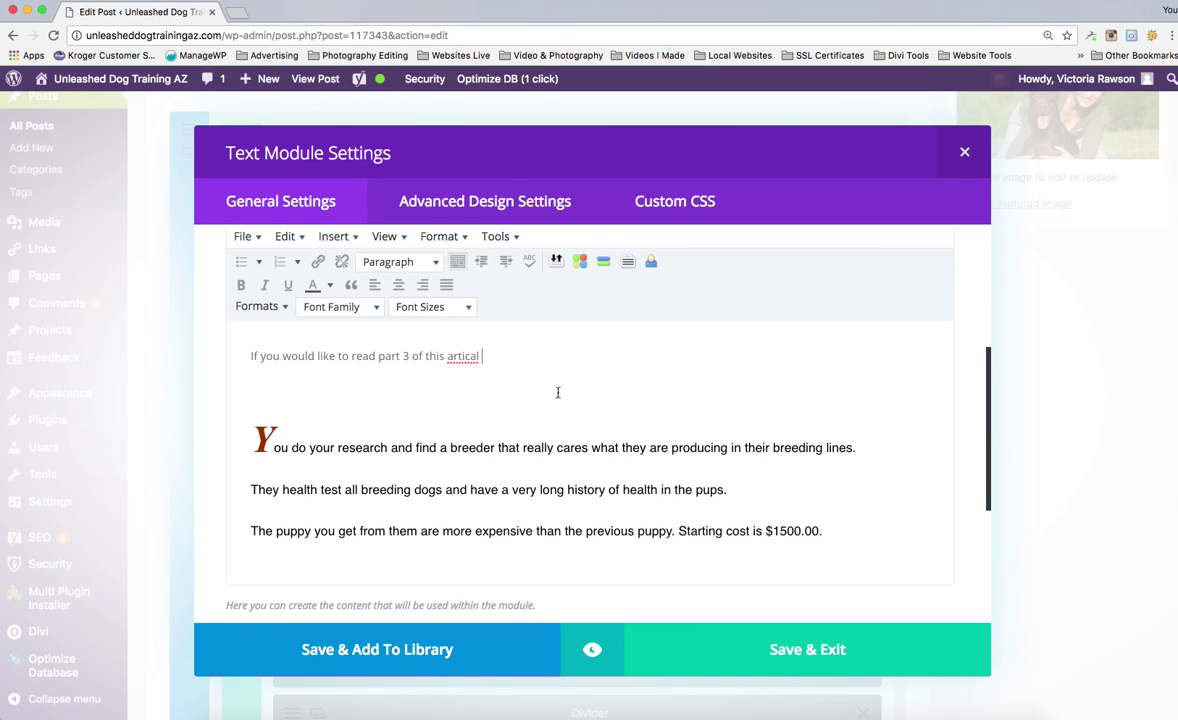
{"action": "right_click", "coordinate": [460, 358]}
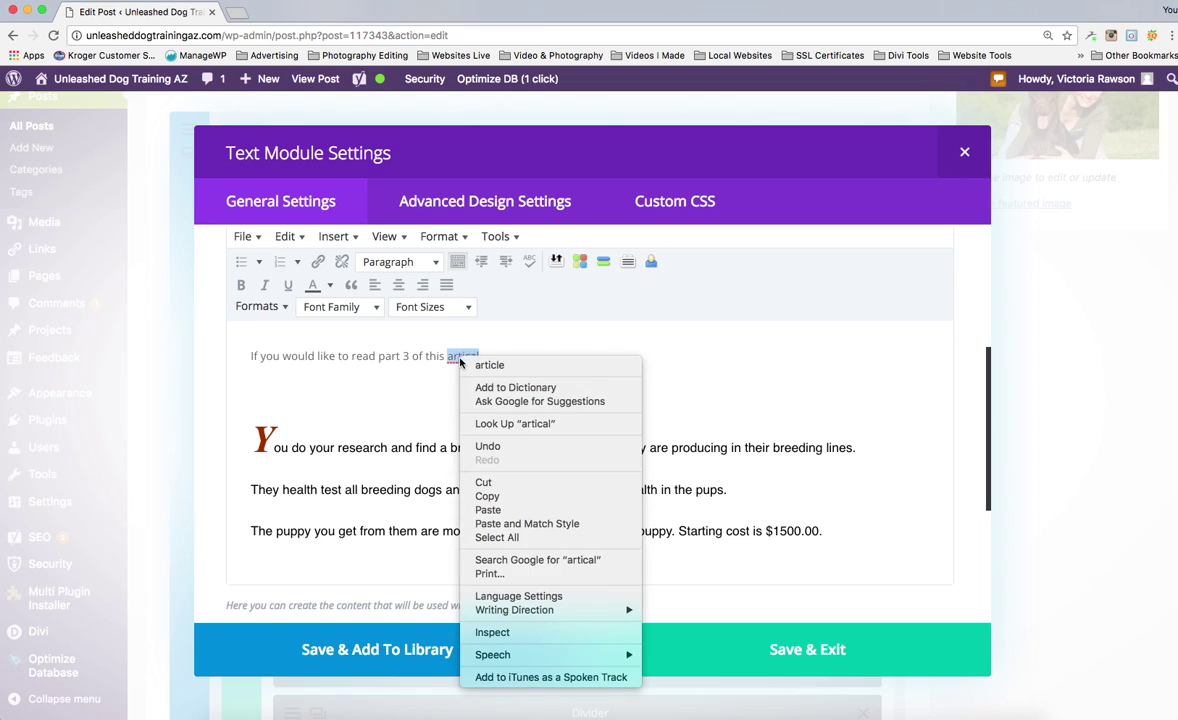
{"action": "left_click", "coordinate": [465, 337]}
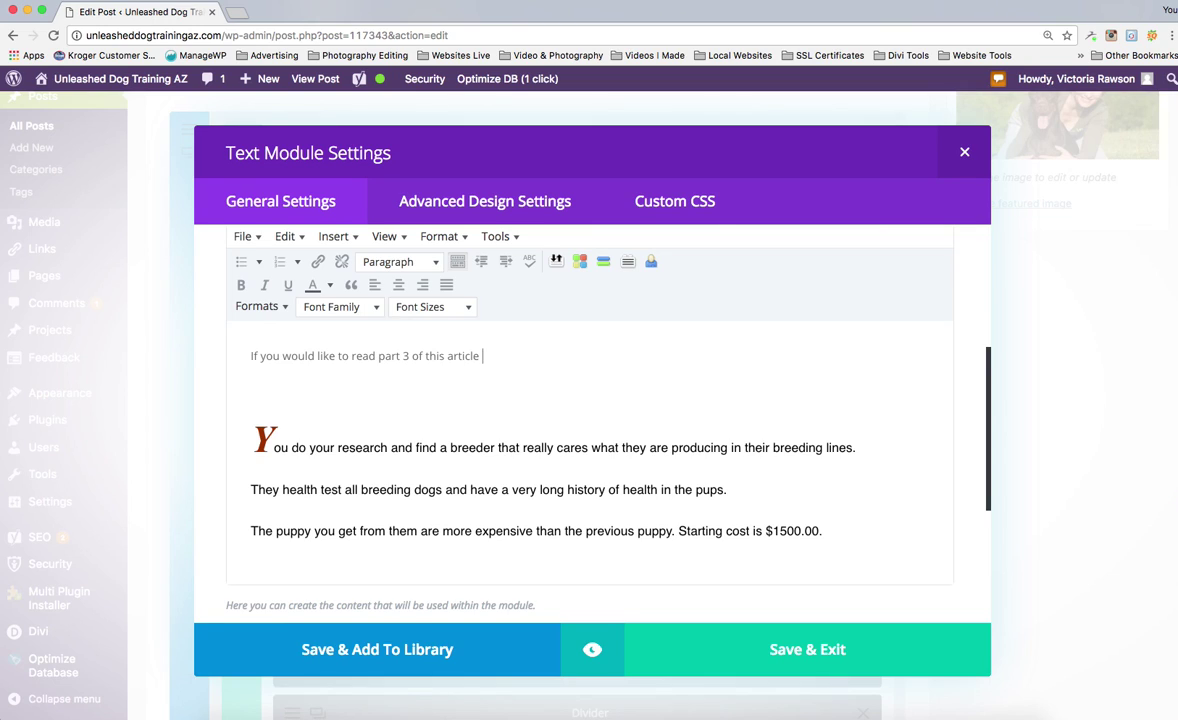
{"action": "type", "text": "go here: A Tail "}
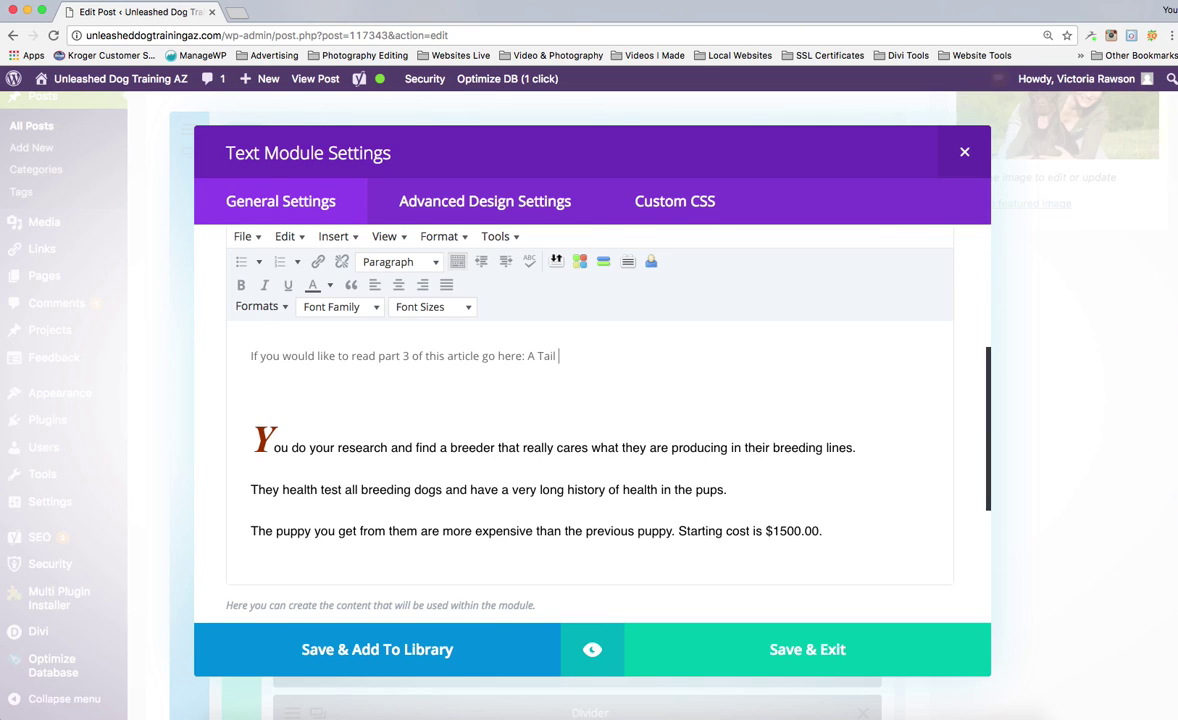
{"action": "type", "text": "Of Two Dogs Part"}
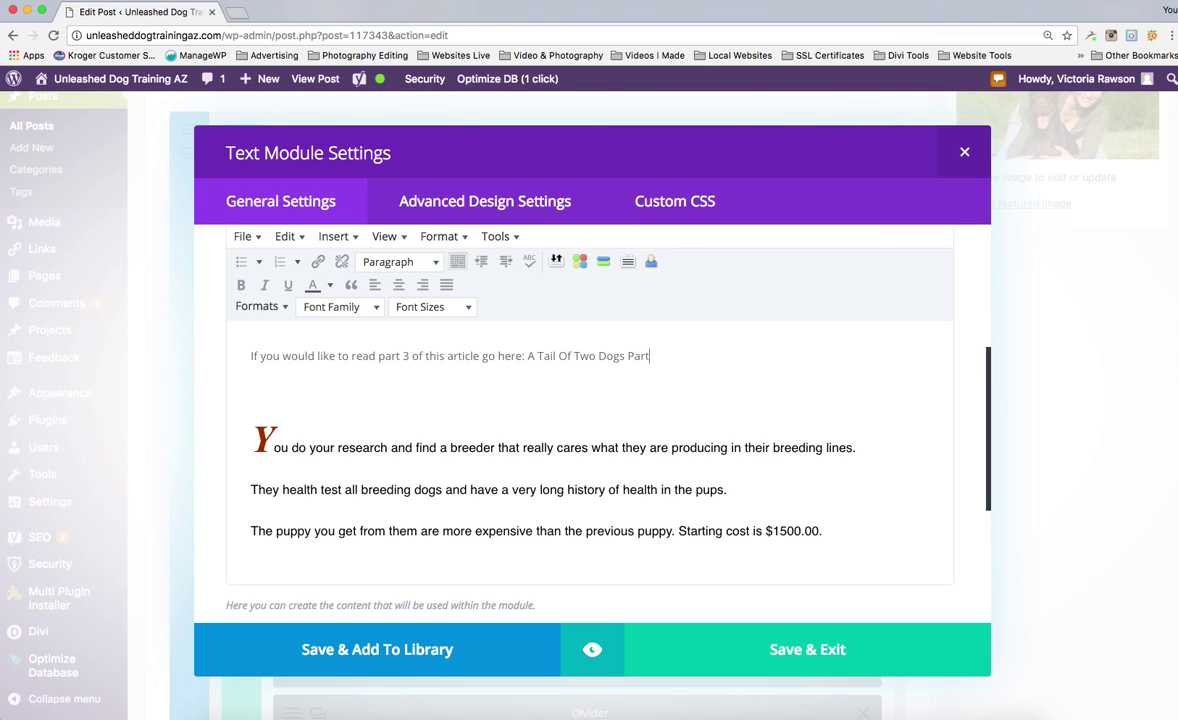
{"action": "type", "text": " 3"}
Set the whole intro line to Helvetica at 16px
{"action": "left_click_drag", "start_coordinate": [666, 353], "coordinate": [250, 356]}
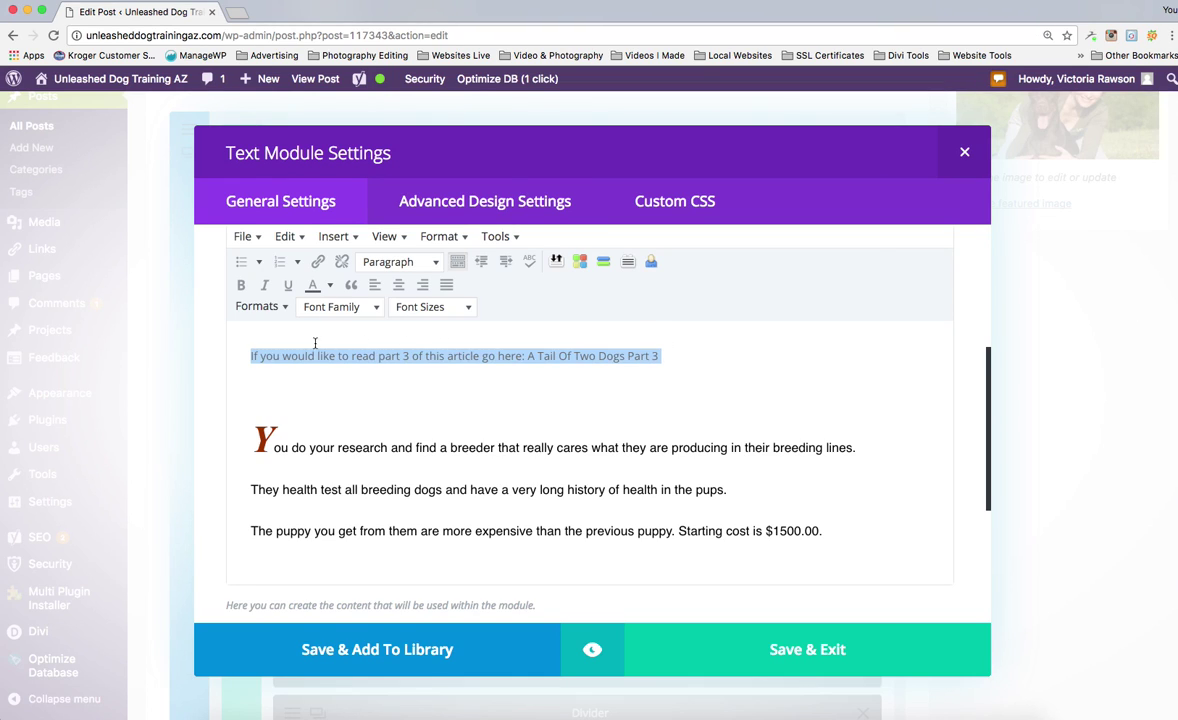
{"action": "left_click", "coordinate": [377, 308]}
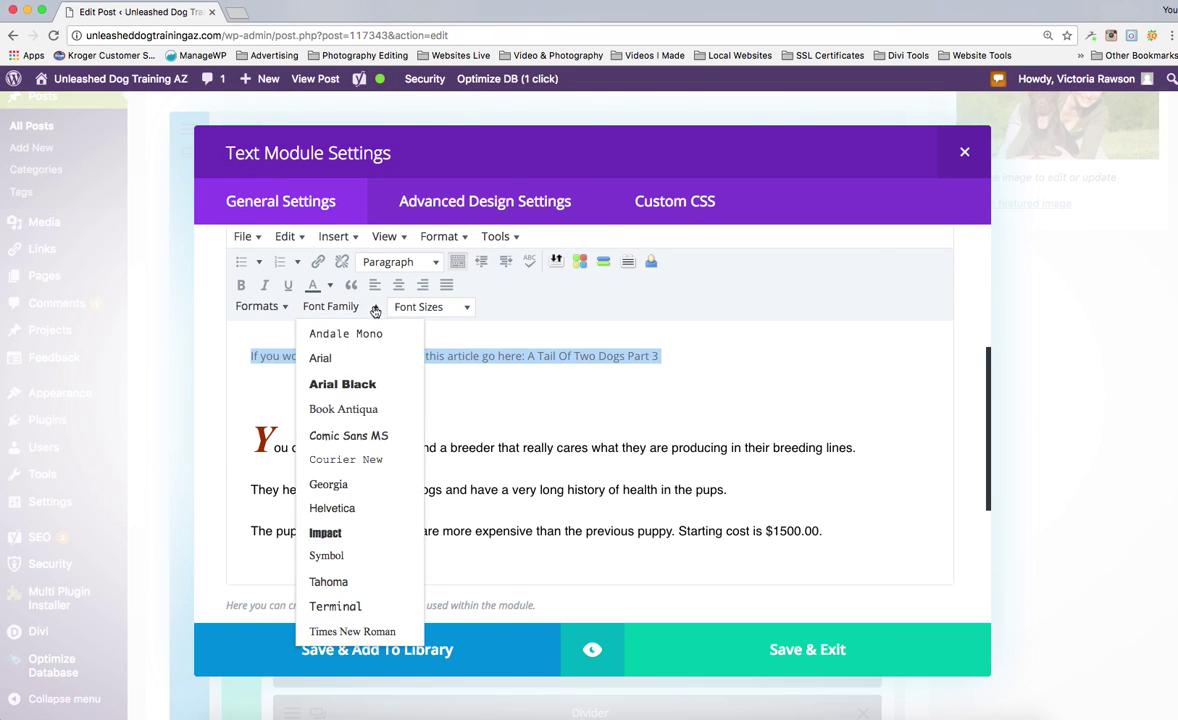
{"action": "left_click", "coordinate": [352, 512]}
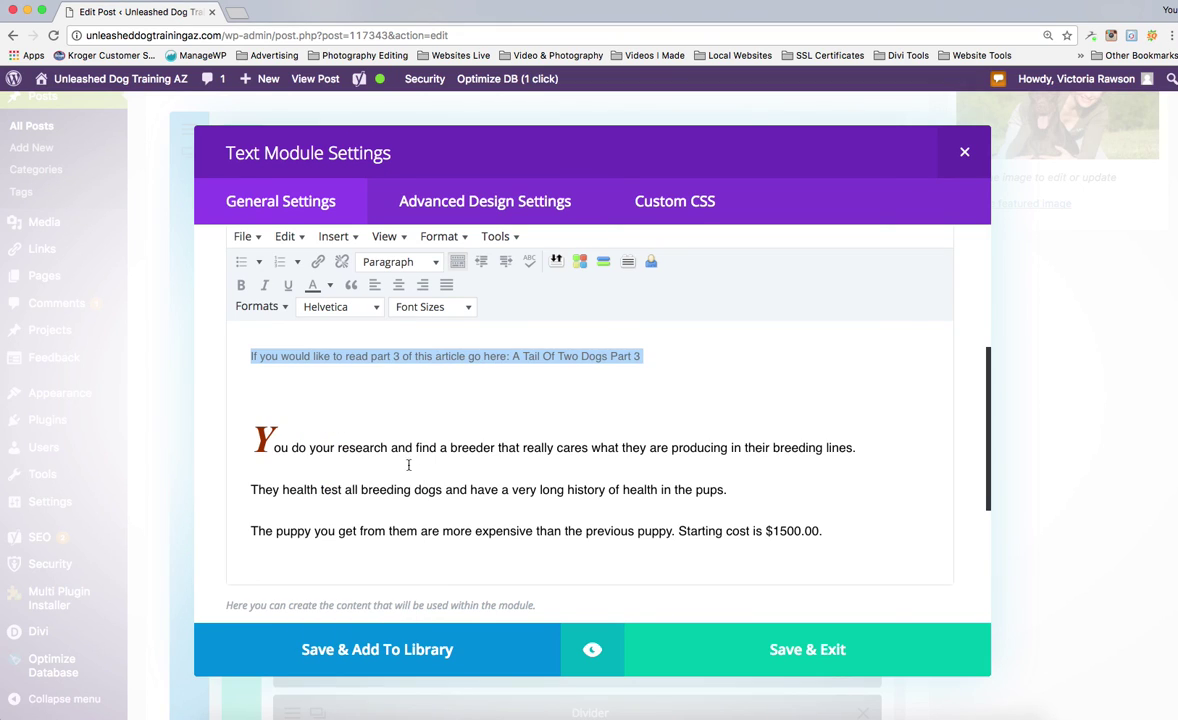
{"action": "left_click", "coordinate": [468, 309]}
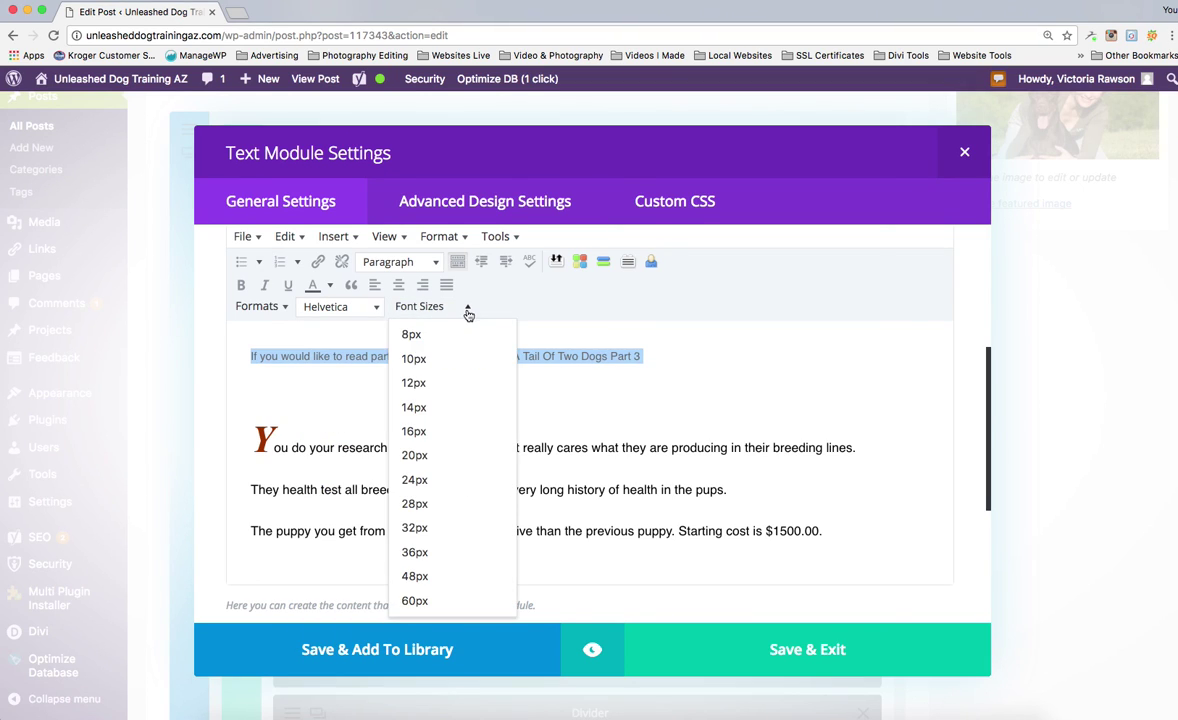
{"action": "left_click", "coordinate": [415, 434]}
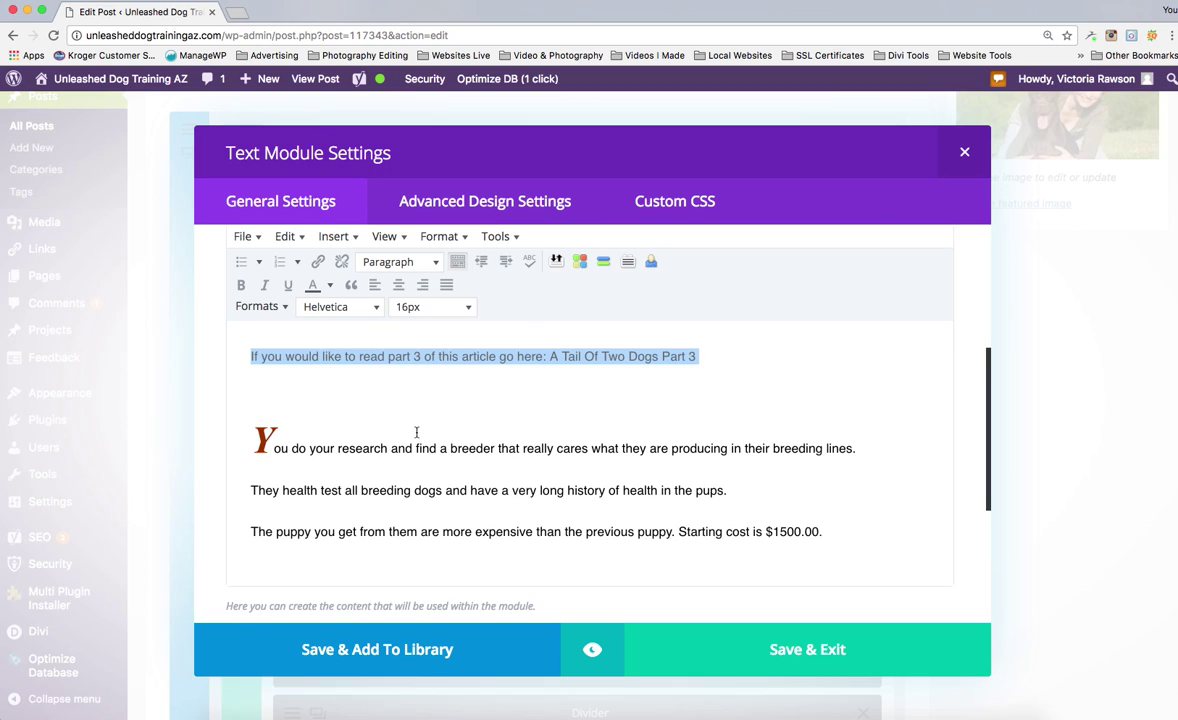
Select just the words 'A Tail Of Two Dogs Part 3' in the intro line
{"action": "left_click", "coordinate": [332, 289]}
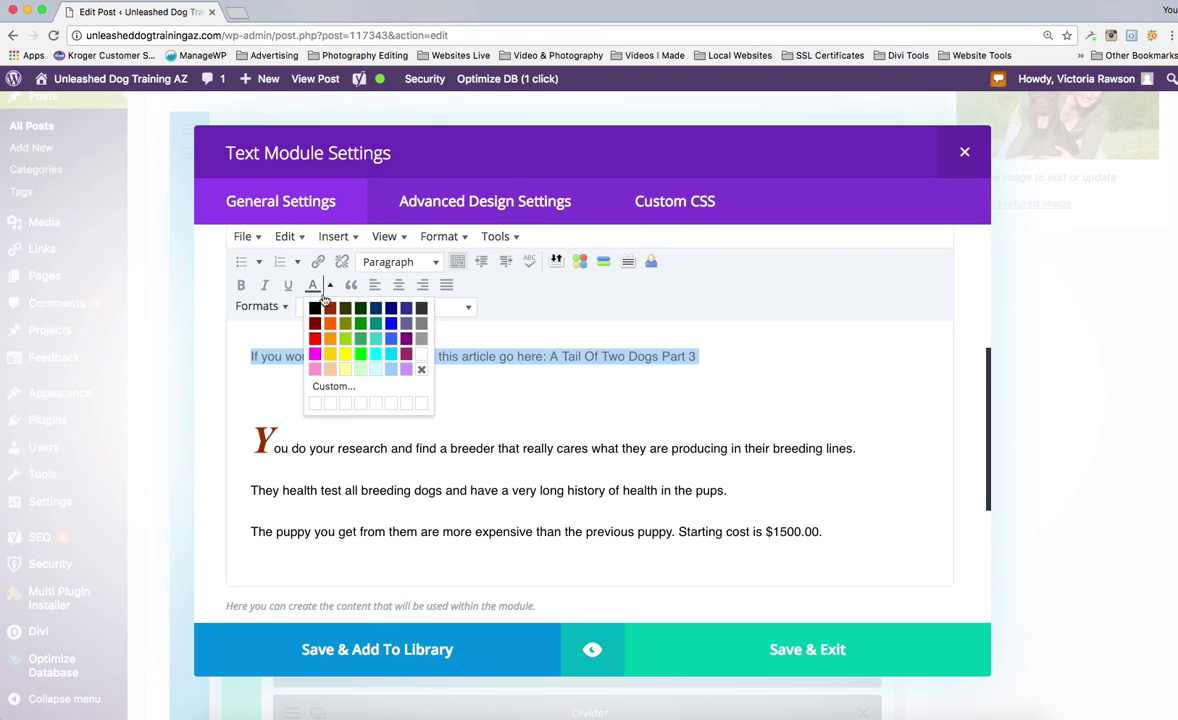
{"action": "left_click", "coordinate": [313, 316]}
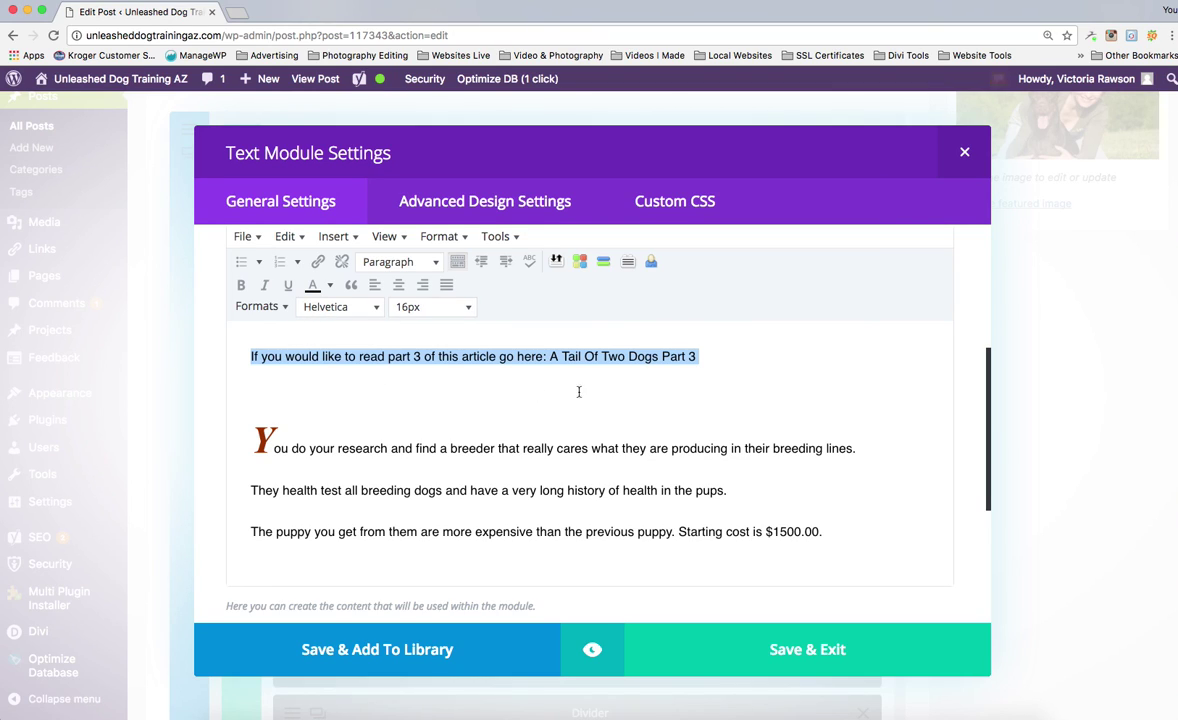
{"action": "left_click", "coordinate": [749, 366]}
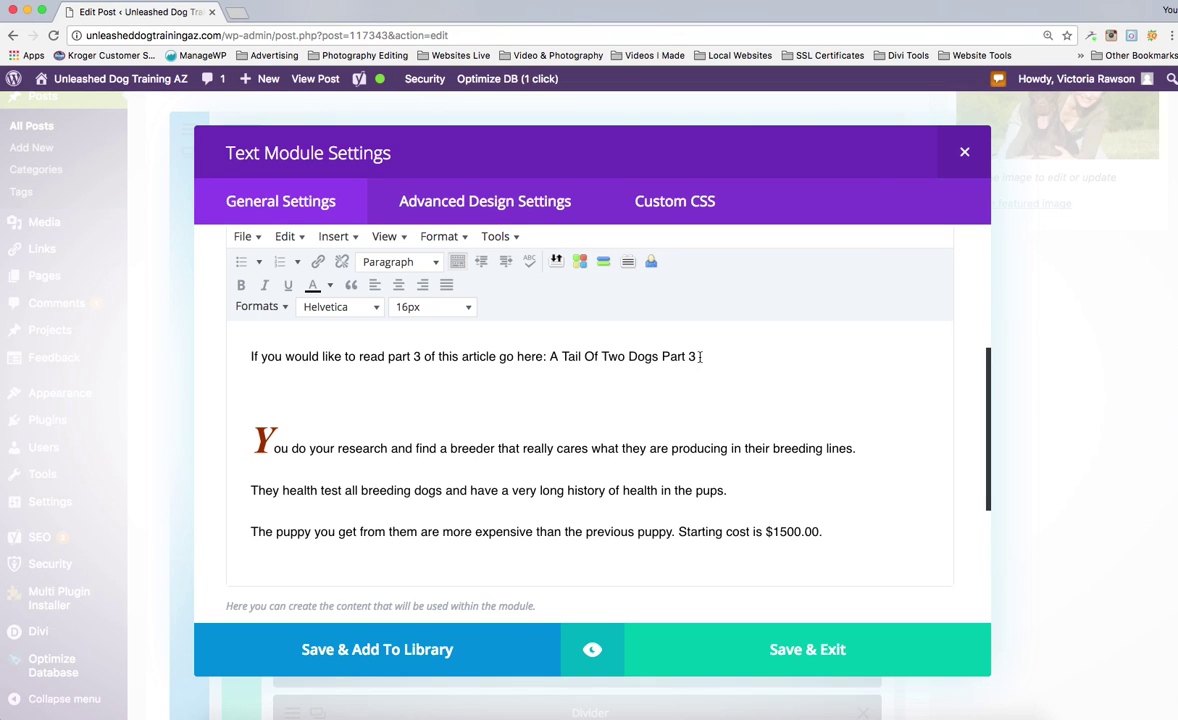
{"action": "left_click_drag", "start_coordinate": [700, 356], "coordinate": [551, 358]}
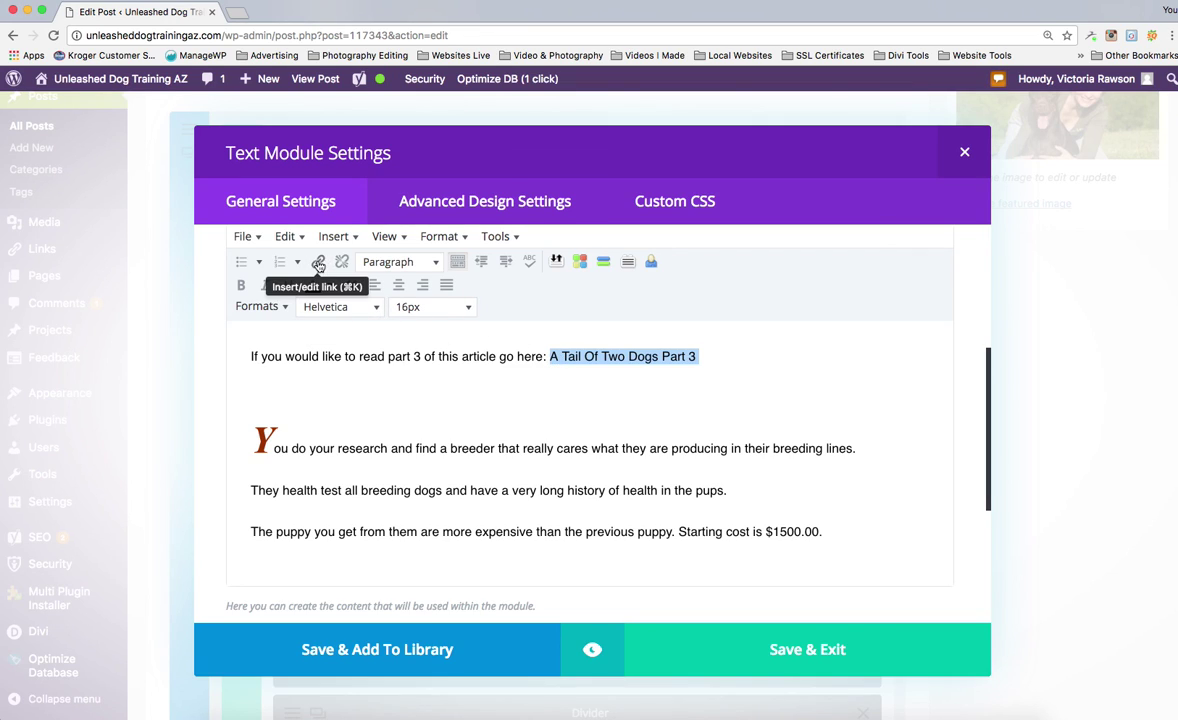
Link 'A Tail Of Two Dogs Part 3' to the copied Part 3 post URL
{"action": "left_click", "coordinate": [318, 264]}
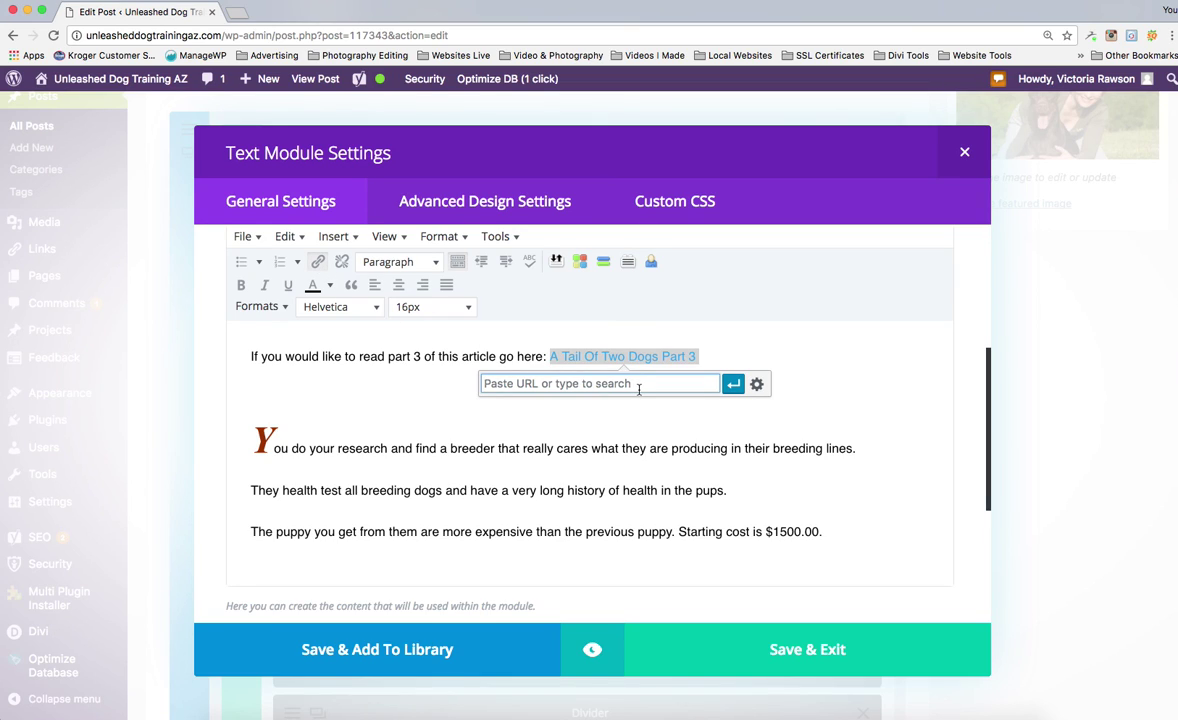
{"action": "key", "text": "super+v"}
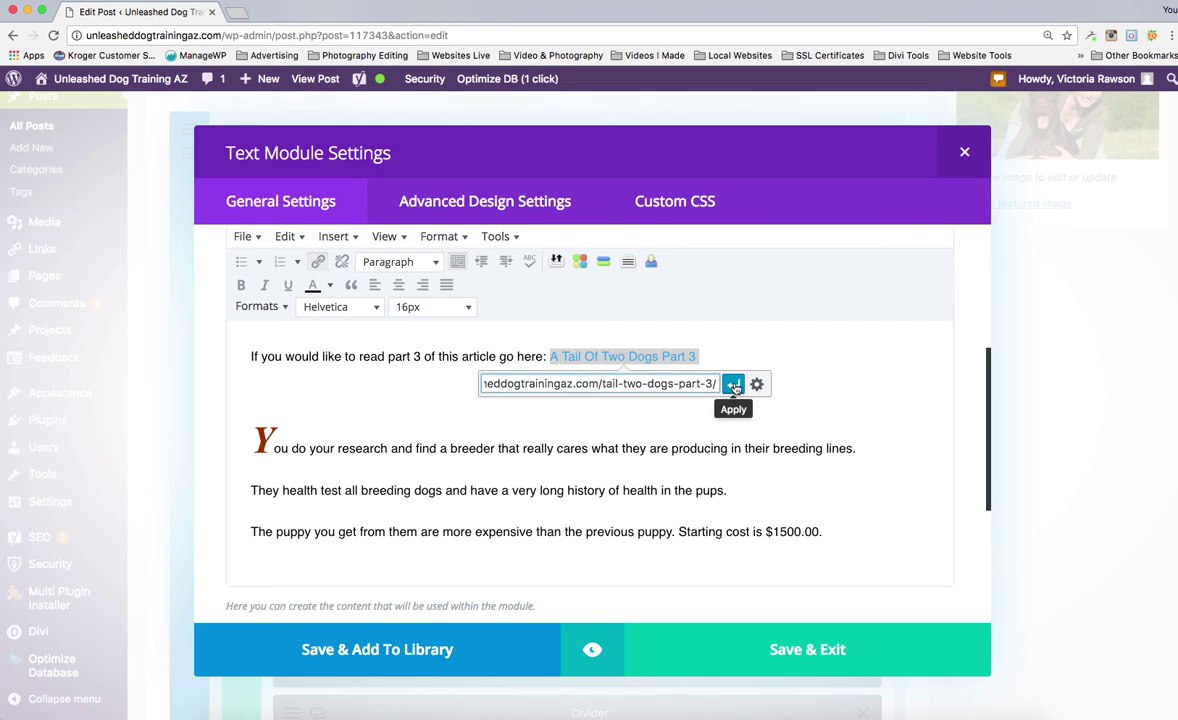
{"action": "left_click", "coordinate": [734, 386]}
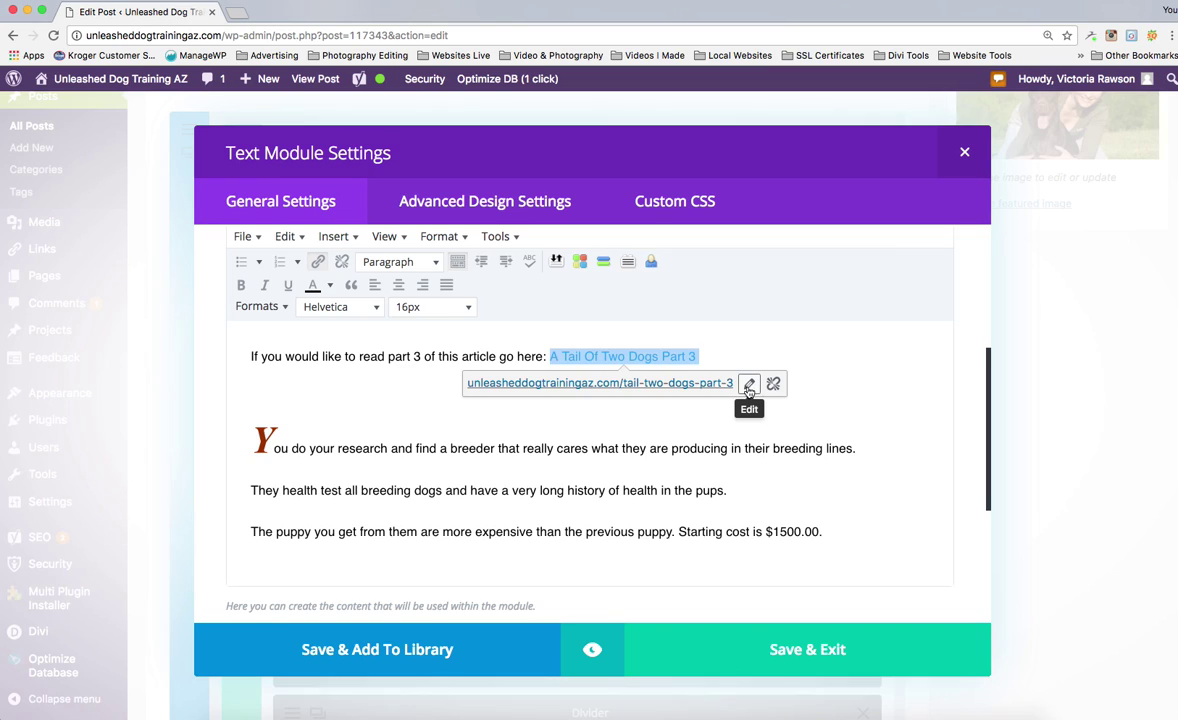
{"action": "left_click", "coordinate": [797, 411]}
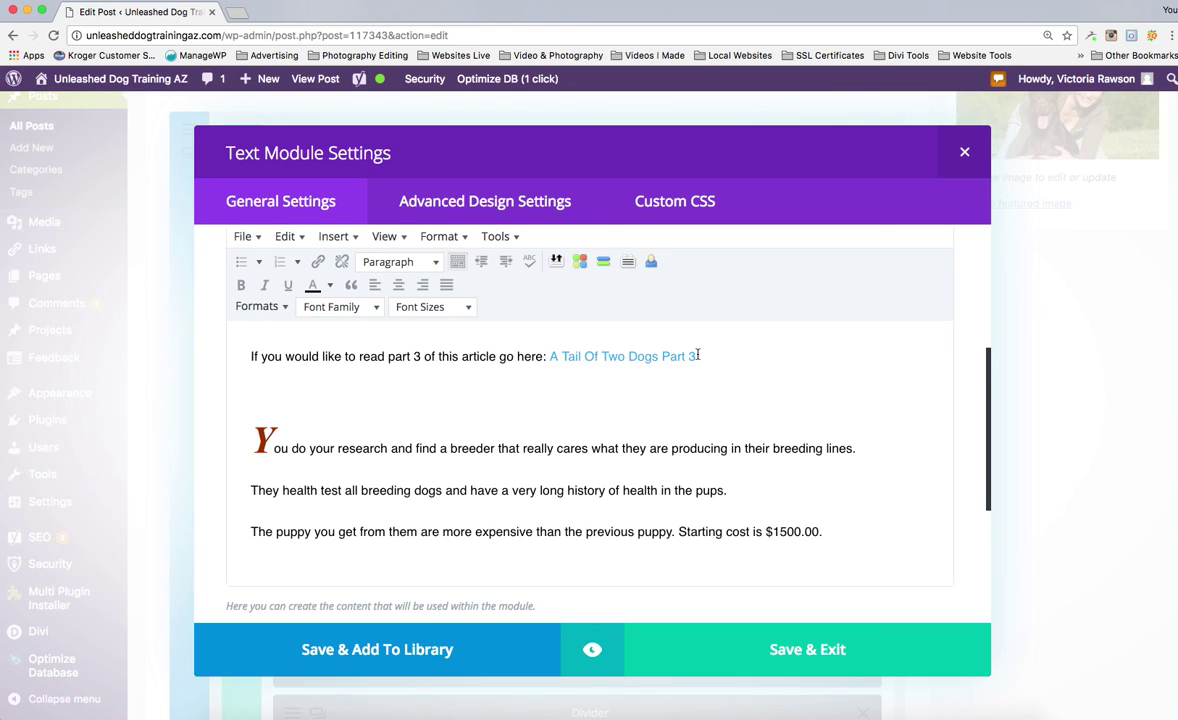
Colour the linked text blue and save the text module
{"action": "left_click_drag", "start_coordinate": [697, 355], "coordinate": [552, 356]}
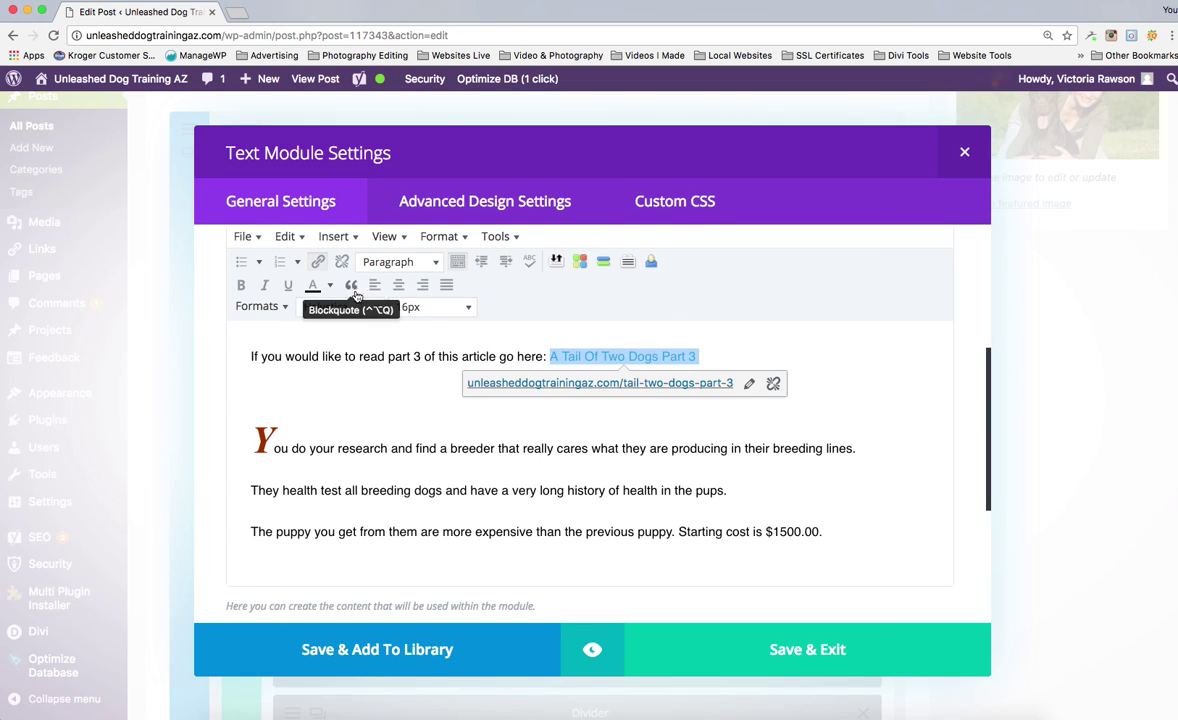
{"action": "left_click", "coordinate": [333, 287]}
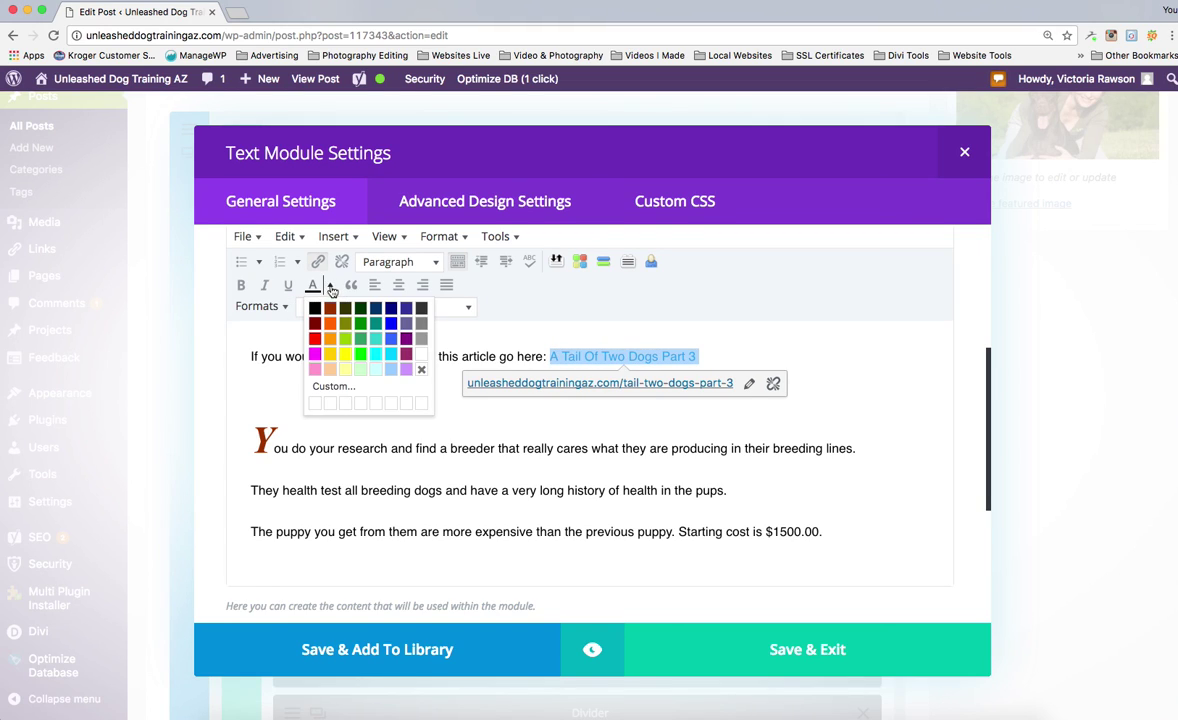
{"action": "left_click", "coordinate": [390, 328]}
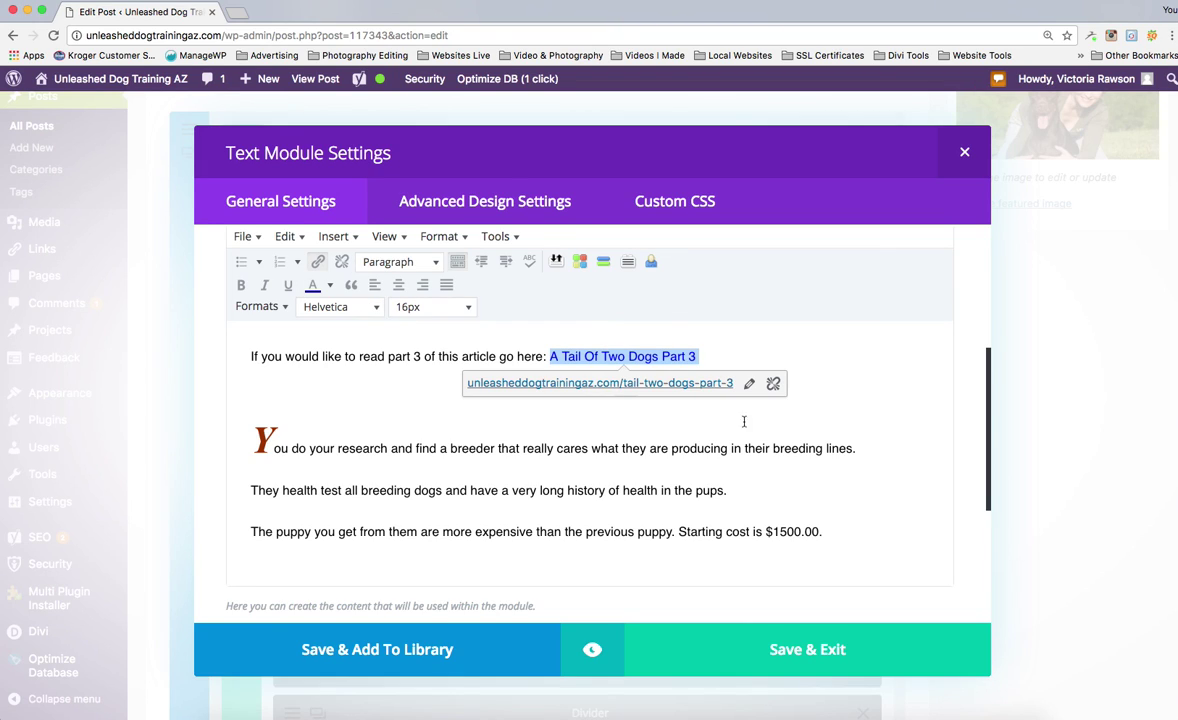
{"action": "left_click", "coordinate": [853, 401]}
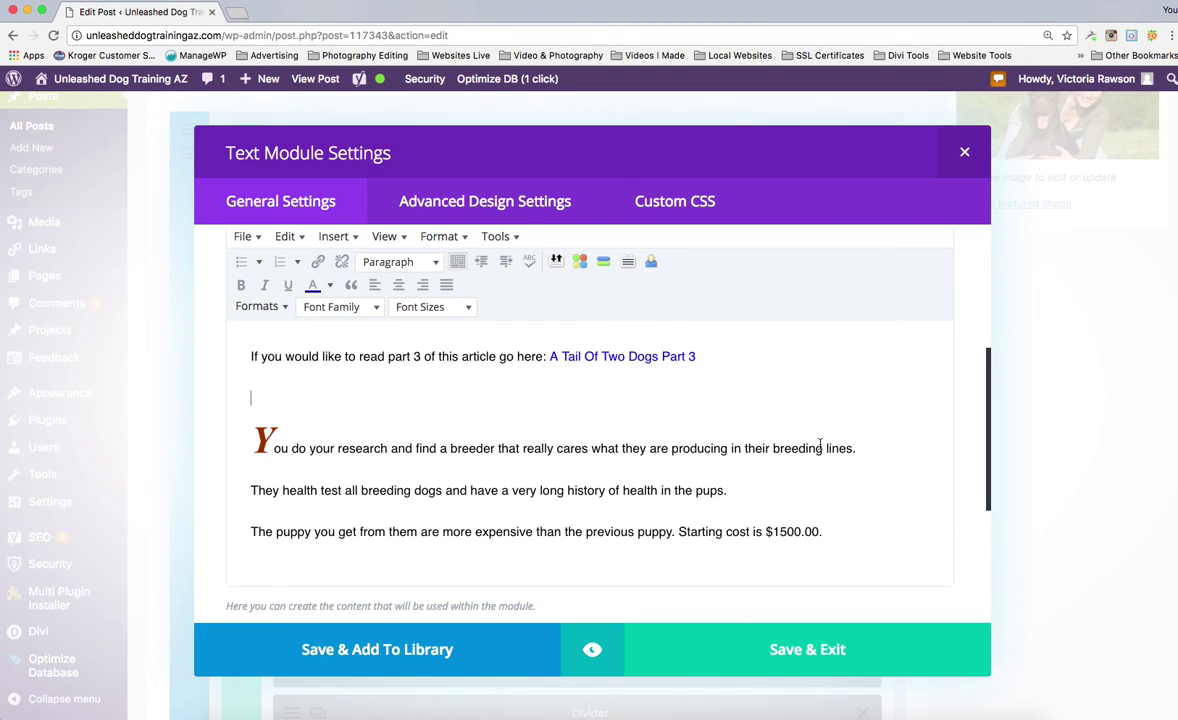
{"action": "left_click", "coordinate": [810, 650]}
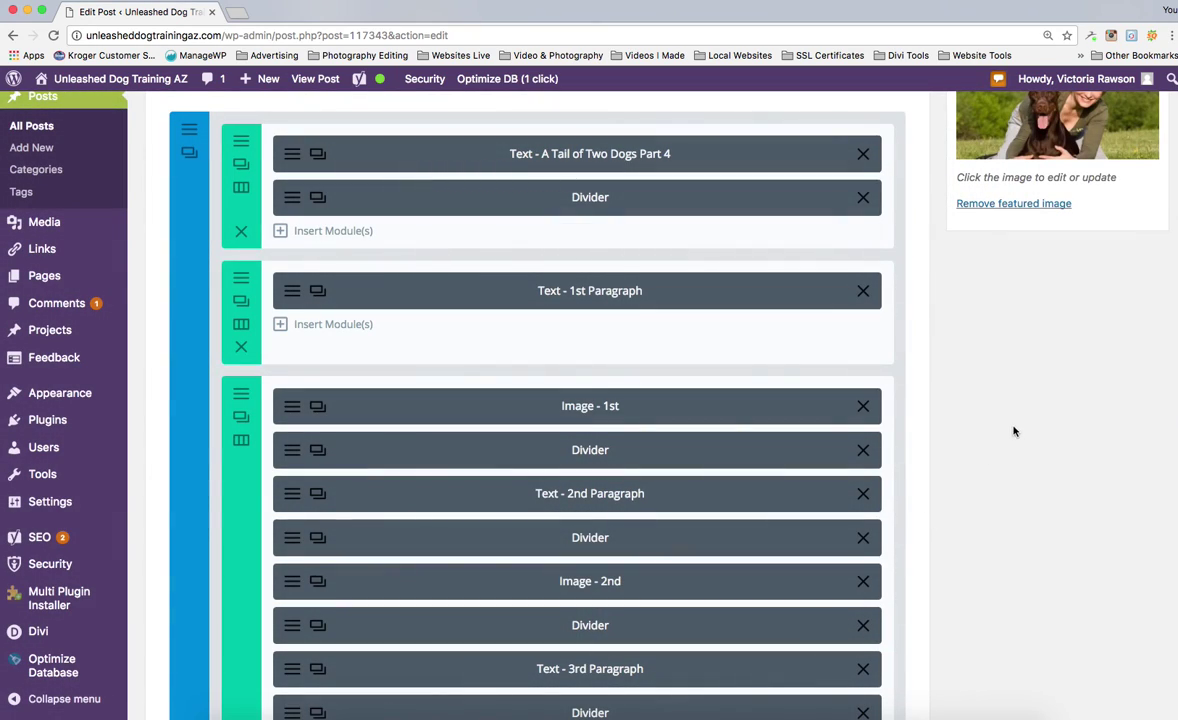
Update the post, recording revision 8, and preview it in a new tab
{"action": "scroll", "coordinate": [1010, 425], "scroll_direction": "up", "scroll_amount": 5}
{"action": "scroll", "coordinate": [1012, 421], "scroll_direction": "up", "scroll_amount": 10}
{"action": "scroll", "coordinate": [1100, 430], "scroll_direction": "down", "scroll_amount": 3}
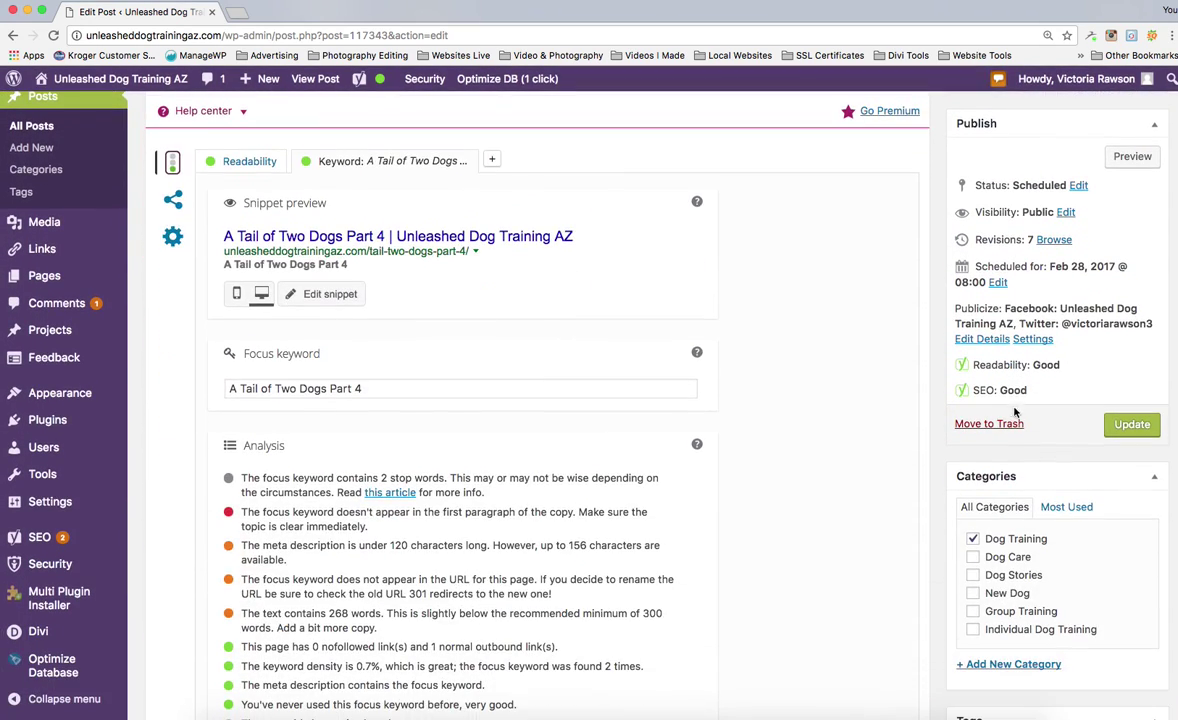
{"action": "left_click", "coordinate": [1133, 425]}
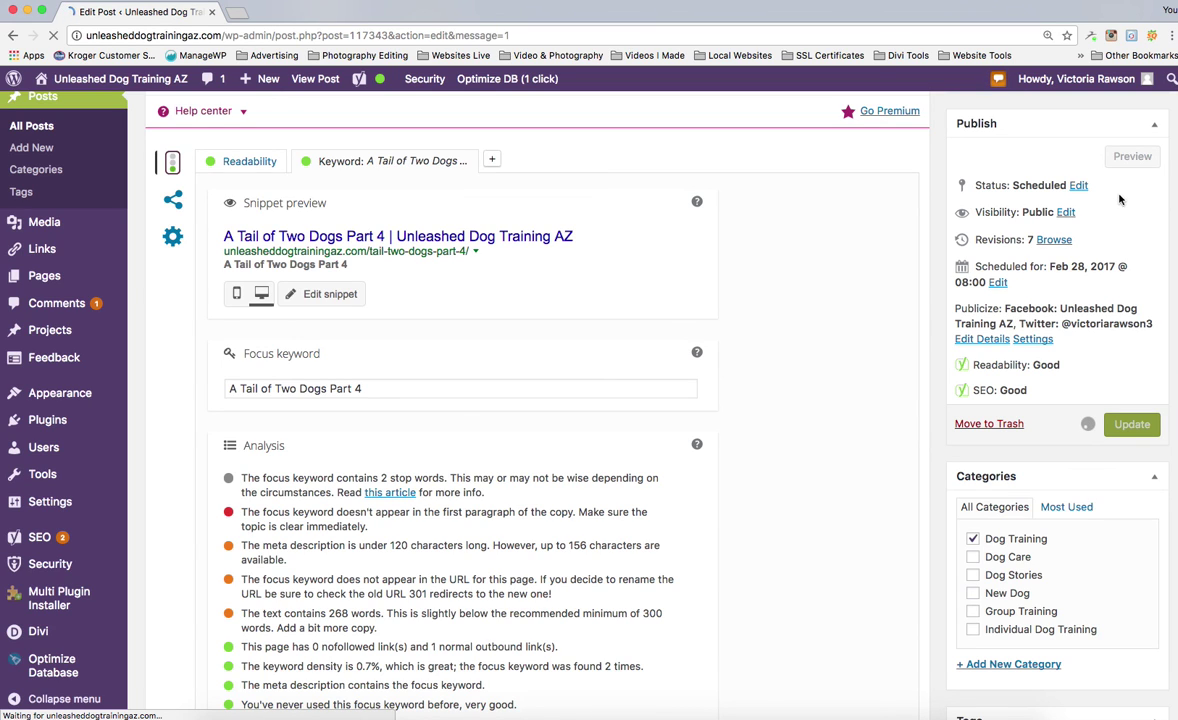
{"action": "scroll", "coordinate": [1096, 204], "scroll_direction": "down", "scroll_amount": 5}
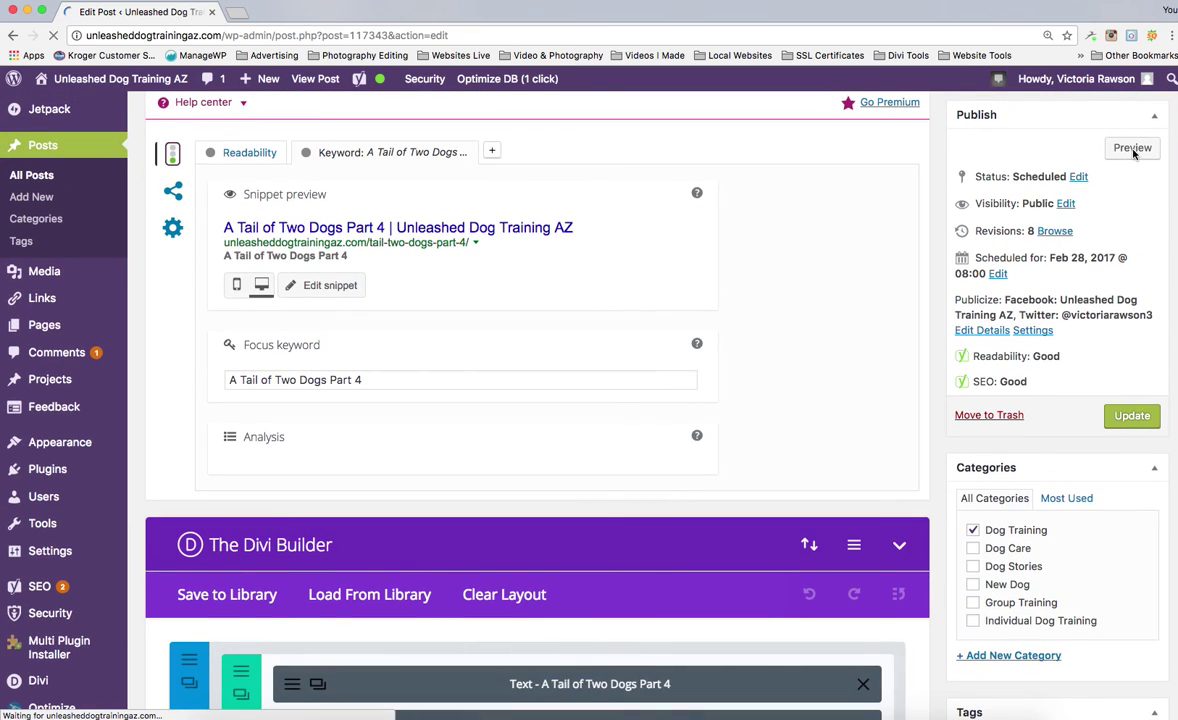
{"action": "left_click", "coordinate": [1132, 148]}
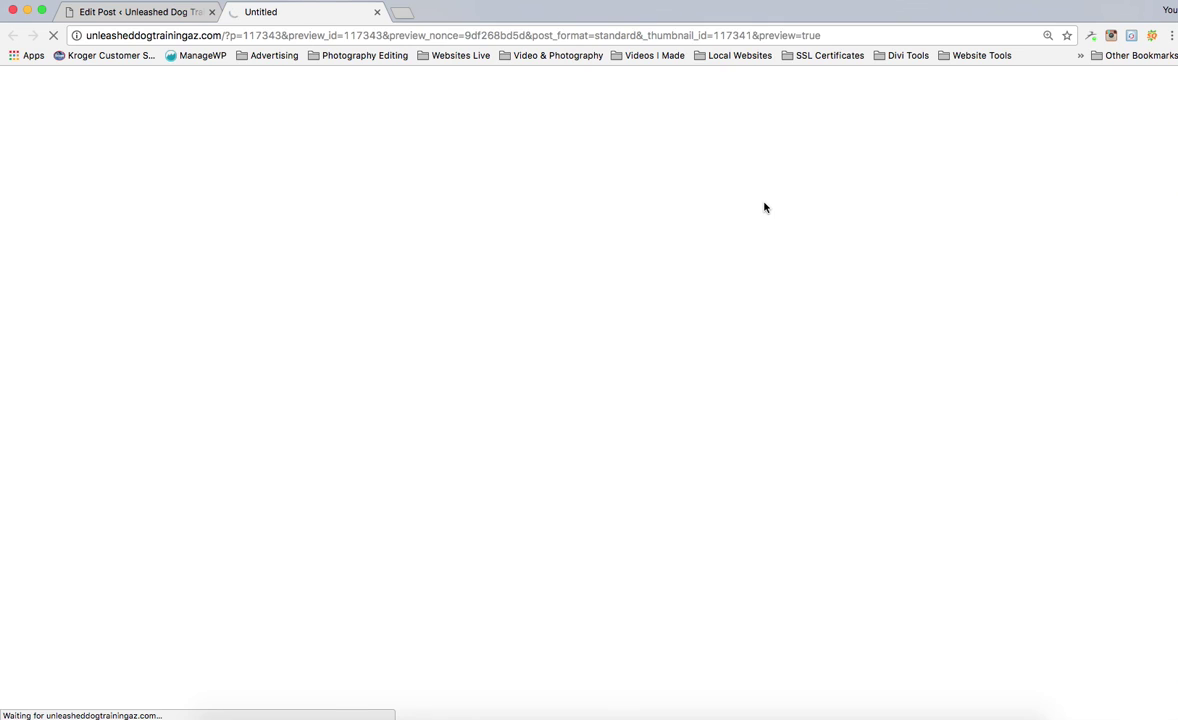
Test that the blue Part 3 link opens the earlier post, then go back to the Part 4 preview
{"action": "scroll", "coordinate": [764, 206], "scroll_direction": "down", "scroll_amount": 2}
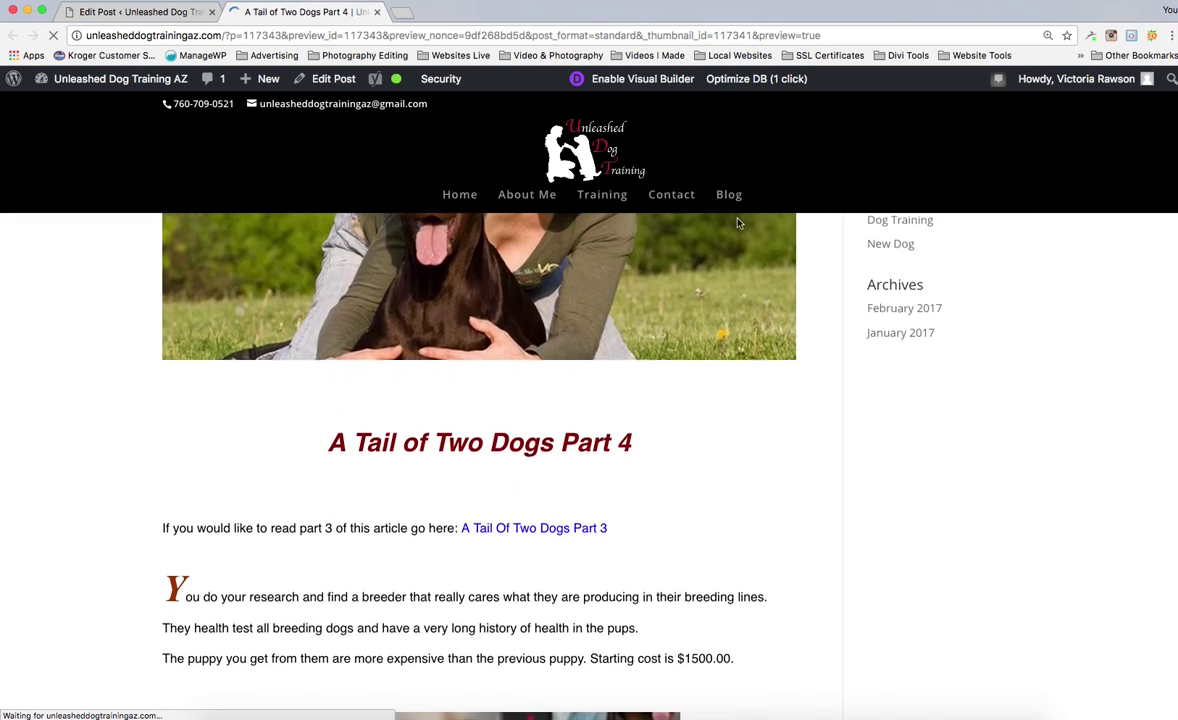
{"action": "scroll", "coordinate": [316, 540], "scroll_direction": "down", "scroll_amount": 1}
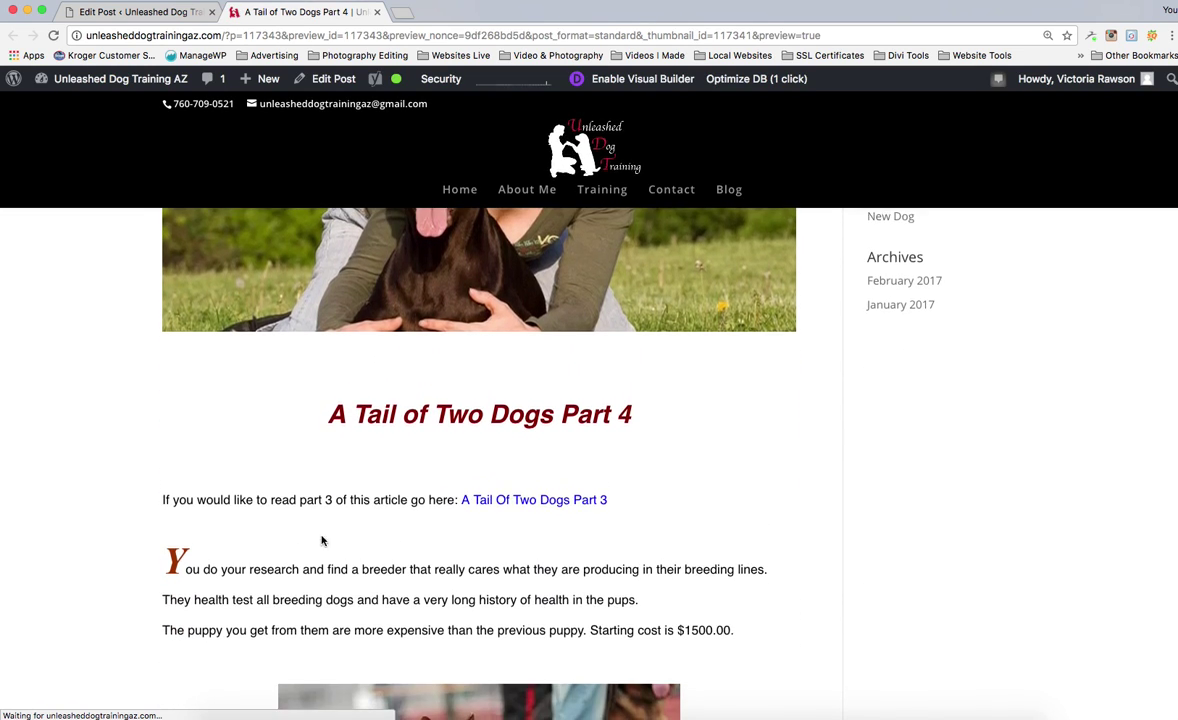
{"action": "scroll", "coordinate": [335, 550], "scroll_direction": "down", "scroll_amount": 3}
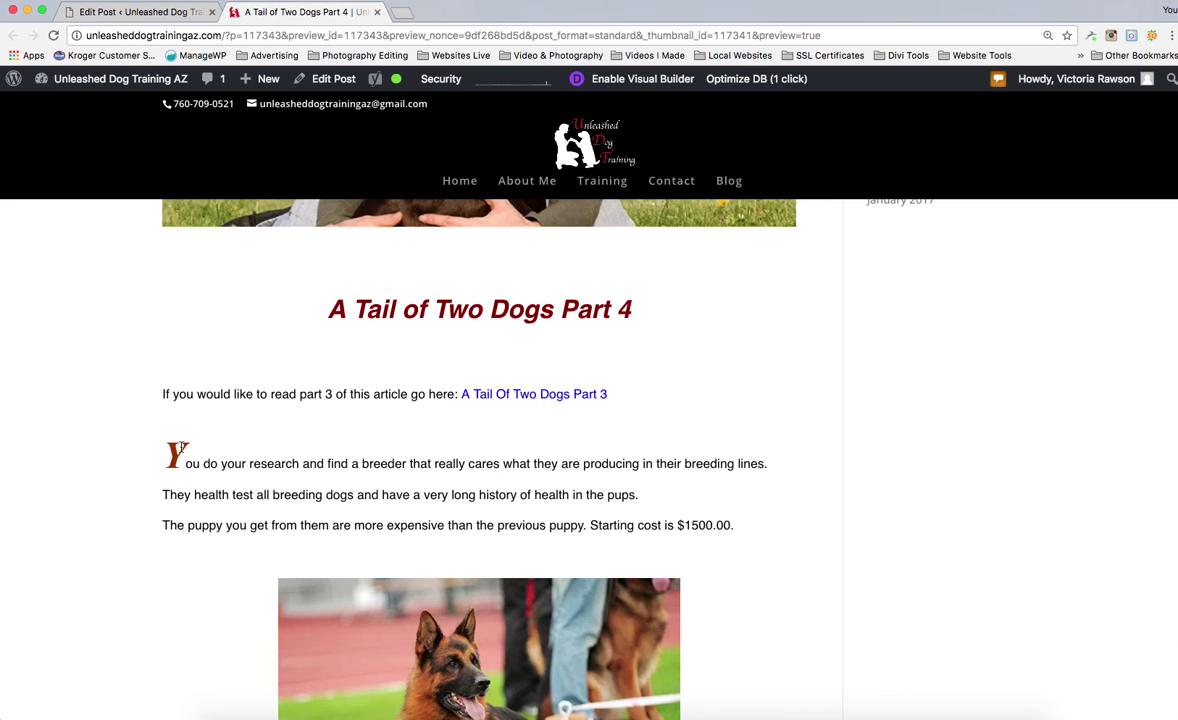
{"action": "scroll", "coordinate": [183, 447], "scroll_direction": "up", "scroll_amount": 1}
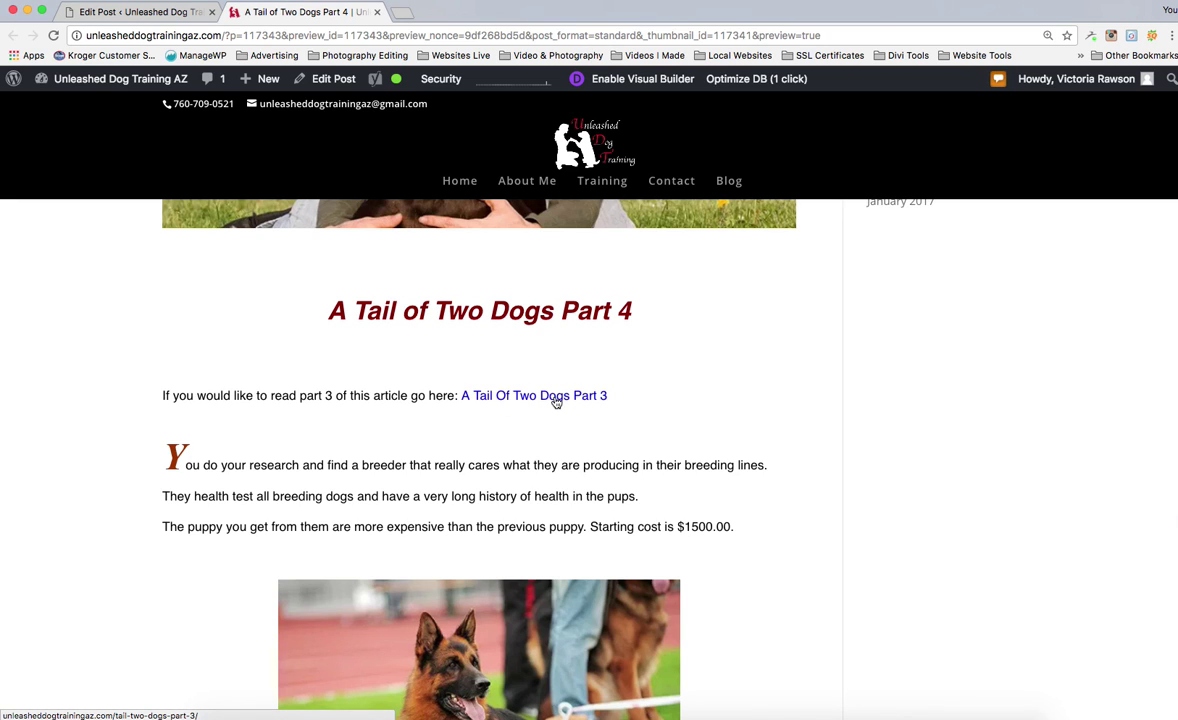
{"action": "left_click", "coordinate": [556, 397]}
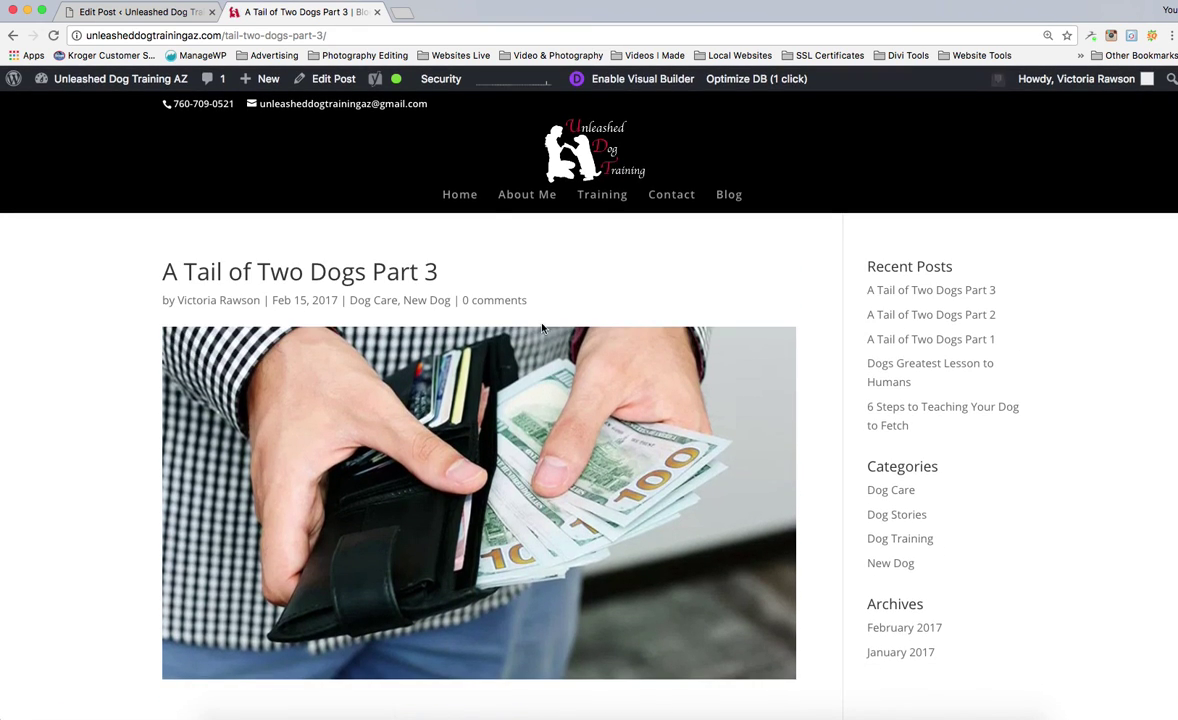
{"action": "mouse_move", "coordinate": [389, 84]}
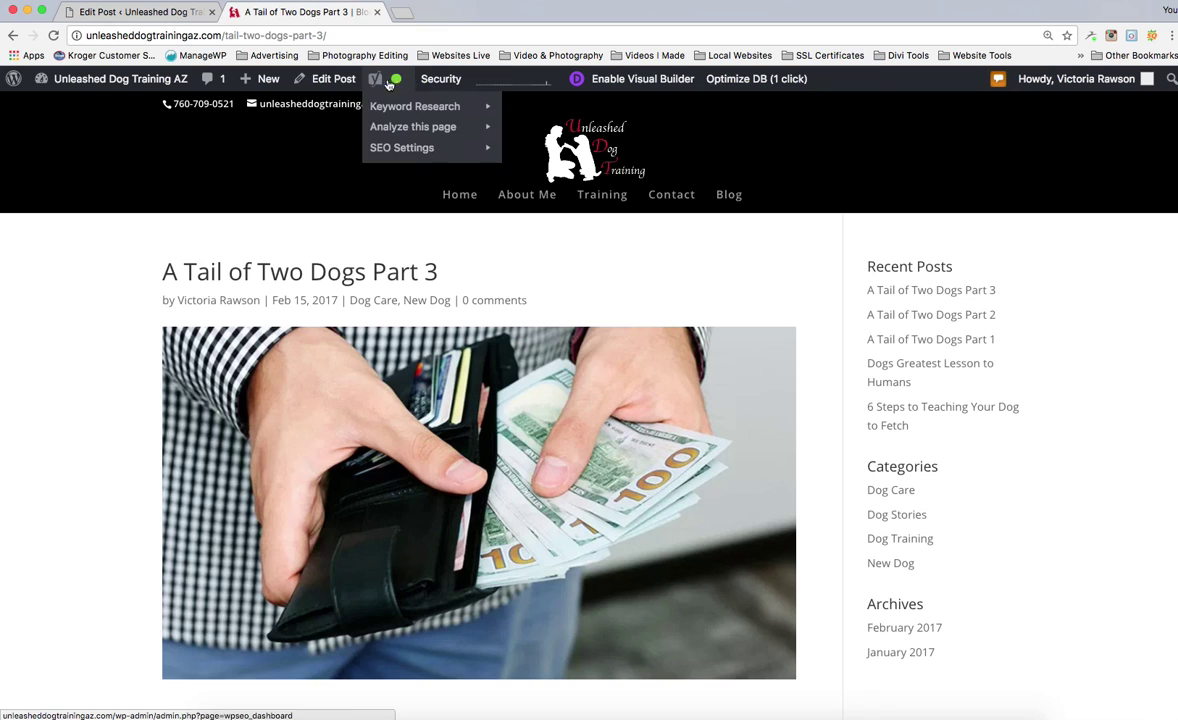
{"action": "left_click", "coordinate": [14, 38]}
Scroll through the rest of the Part 4 preview and close its tab
{"action": "scroll", "coordinate": [742, 334], "scroll_direction": "down", "scroll_amount": 3}
{"action": "scroll", "coordinate": [742, 334], "scroll_direction": "down", "scroll_amount": 10}
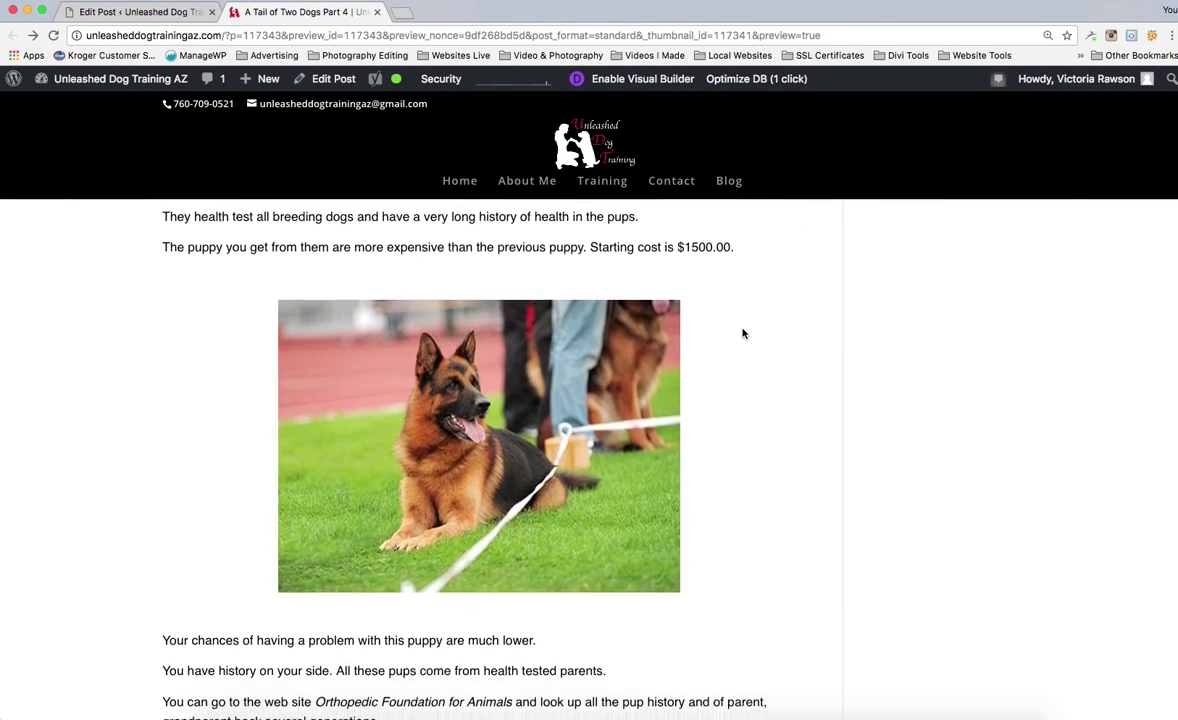
{"action": "scroll", "coordinate": [742, 334], "scroll_direction": "down", "scroll_amount": 12}
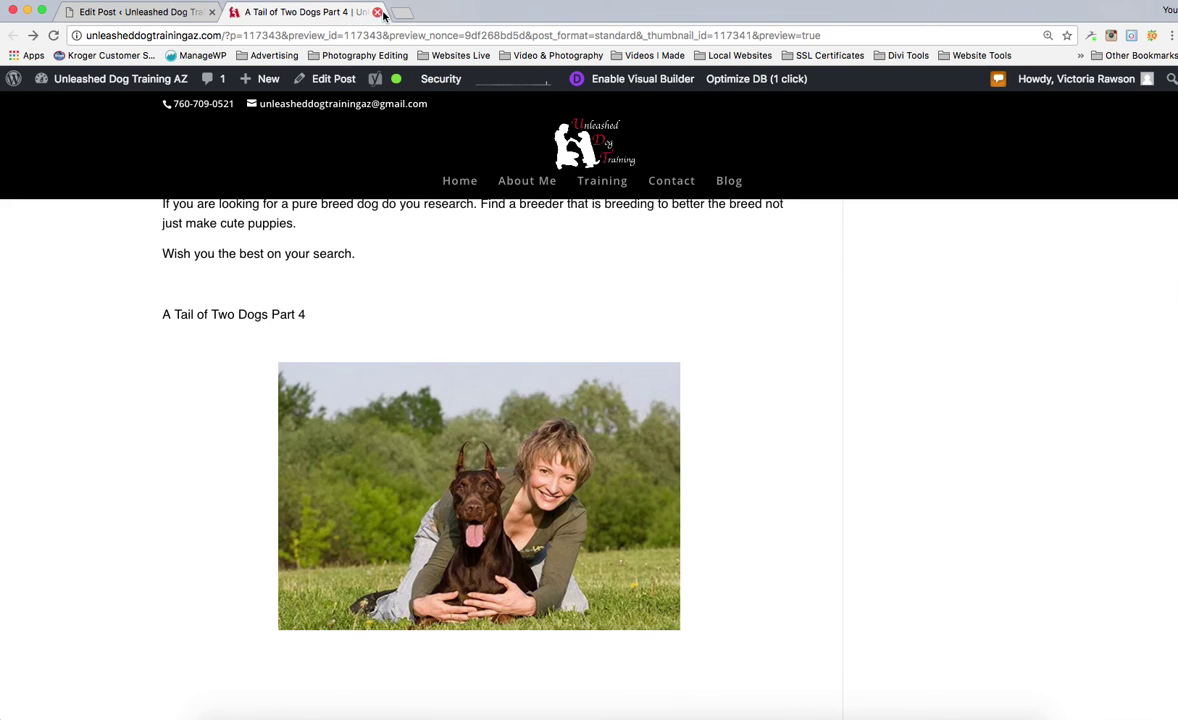
{"action": "left_click", "coordinate": [378, 13]}
Open the Text - 4th Paragraph module's settings, after briefly opening the divider above Image - 4th
{"action": "scroll", "coordinate": [455, 370], "scroll_direction": "down", "scroll_amount": 12}
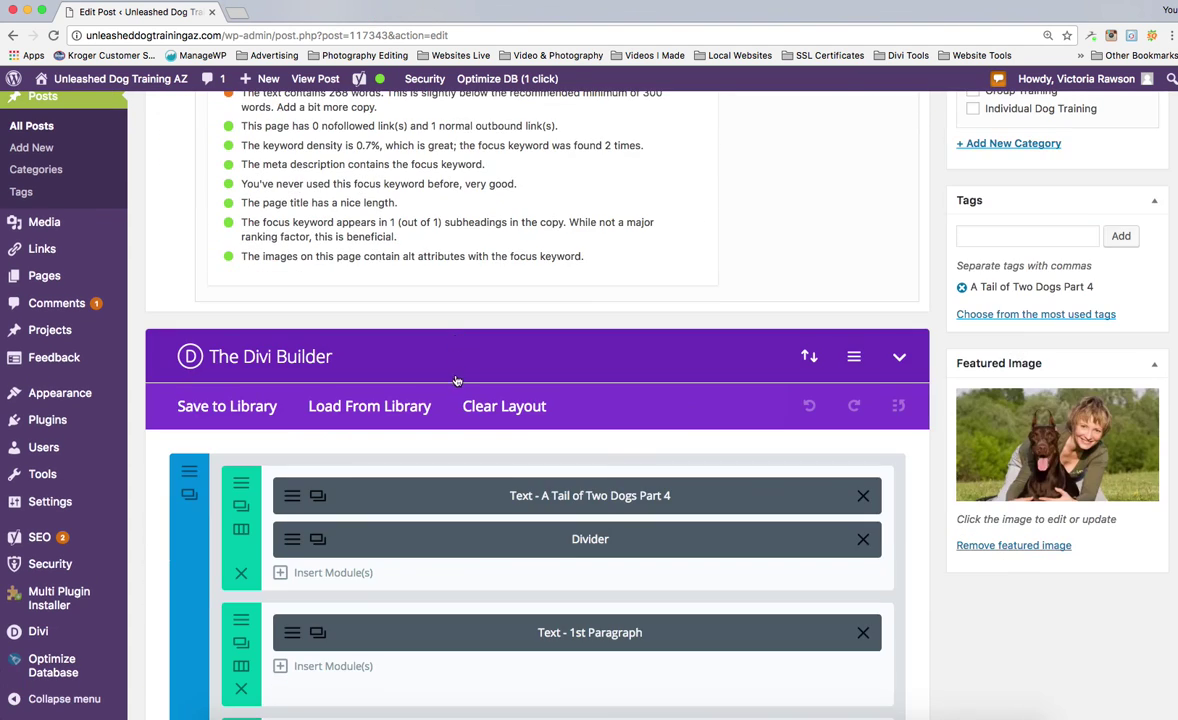
{"action": "scroll", "coordinate": [452, 389], "scroll_direction": "down", "scroll_amount": 1}
{"action": "scroll", "coordinate": [457, 368], "scroll_direction": "up", "scroll_amount": 5}
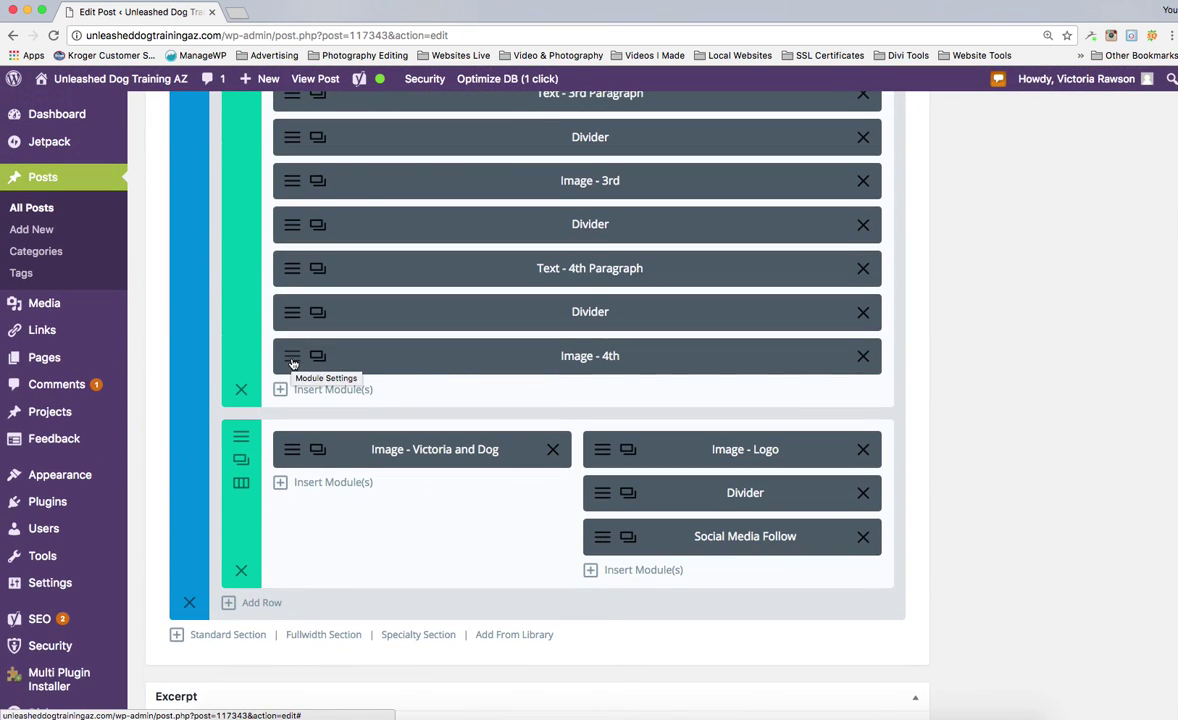
{"action": "left_click", "coordinate": [290, 314]}
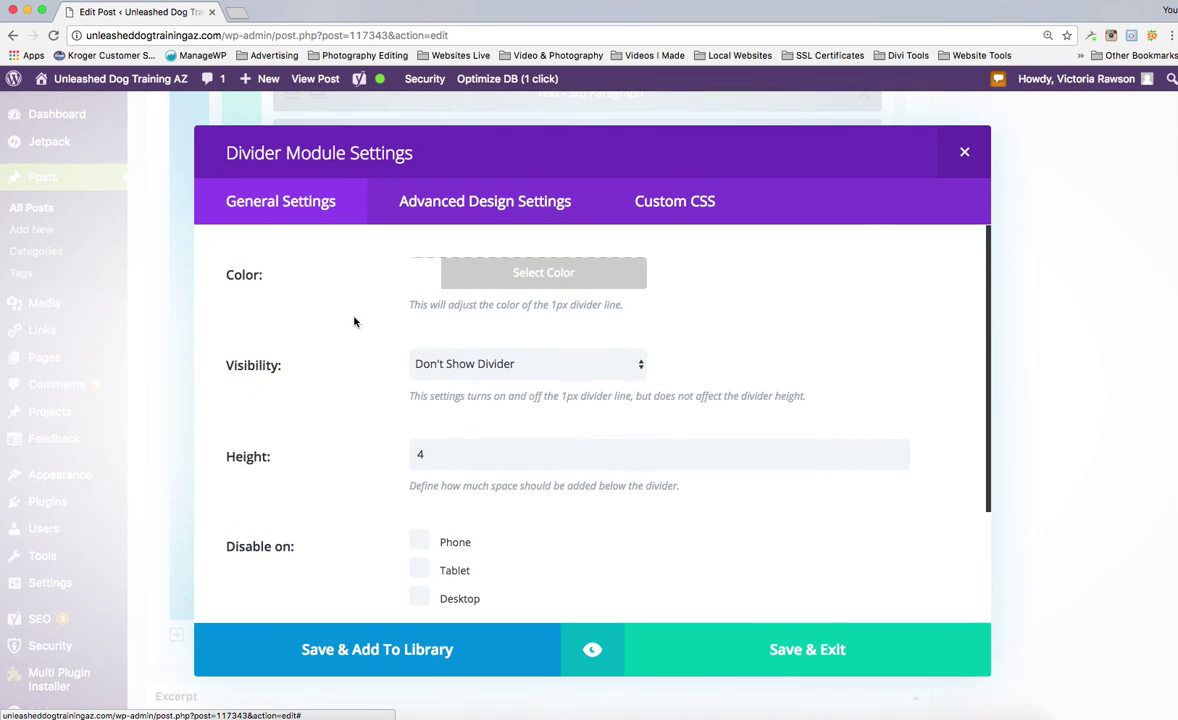
{"action": "left_click", "coordinate": [964, 155]}
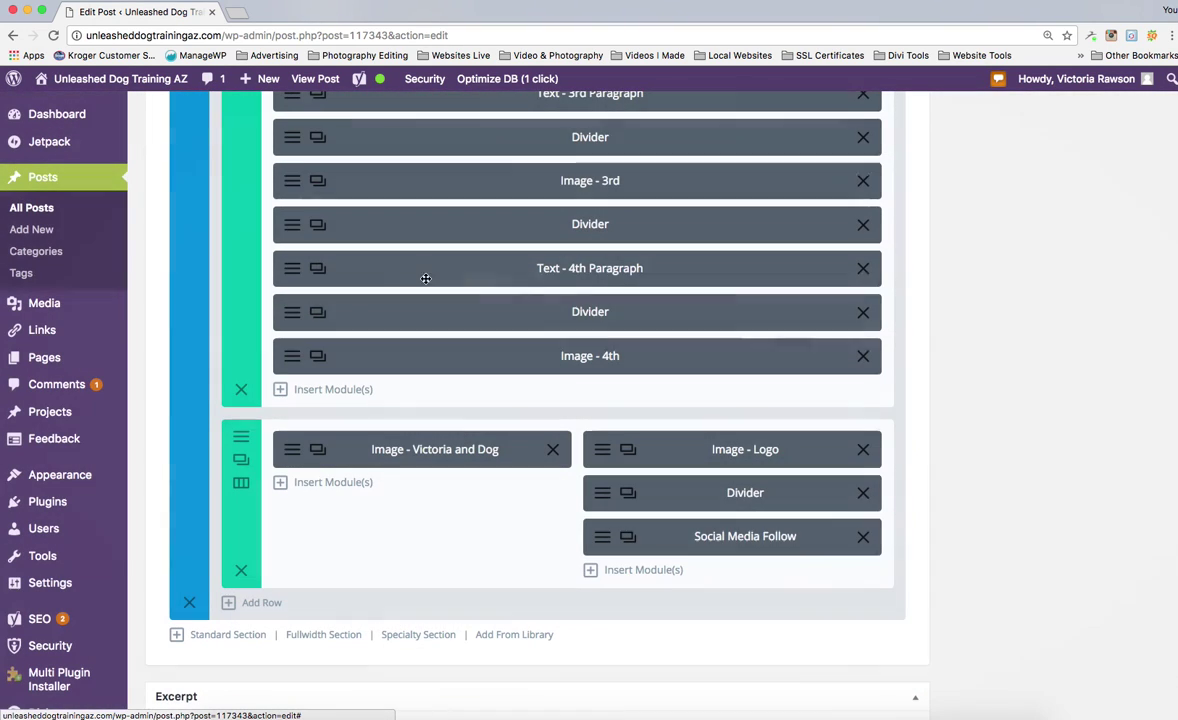
{"action": "left_click", "coordinate": [284, 270]}
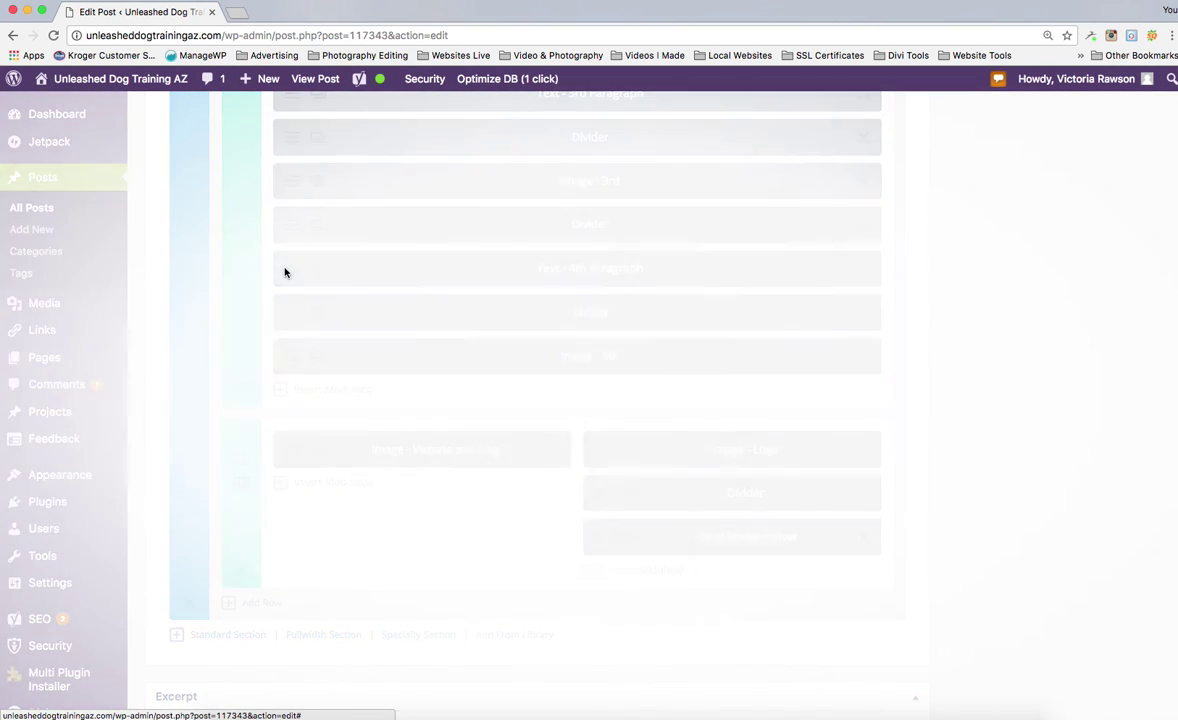
{"action": "scroll", "coordinate": [548, 326], "scroll_direction": "down", "scroll_amount": 5}
Delete the 'A Tail of Two Dogs Part 4' line and the empty line before it
{"action": "left_click_drag", "start_coordinate": [407, 539], "coordinate": [207, 525]}
{"action": "key", "text": "super+c"}
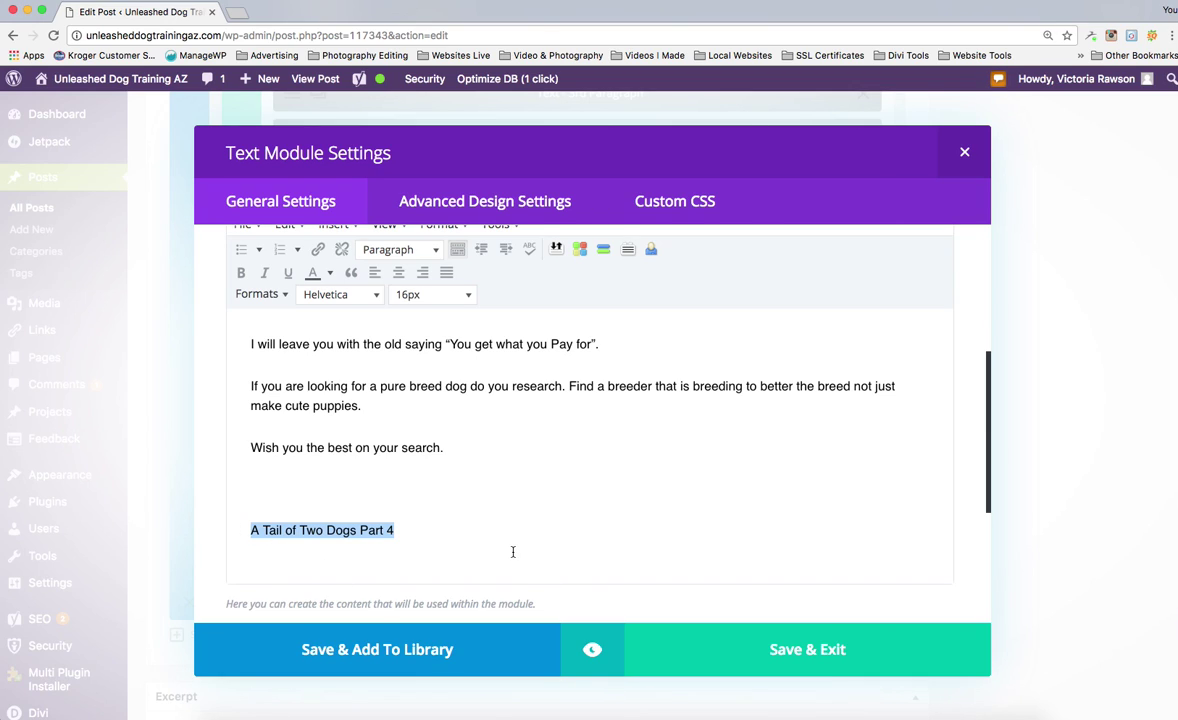
{"action": "key", "text": "BackSpace"}
{"action": "key", "text": "BackSpace"}
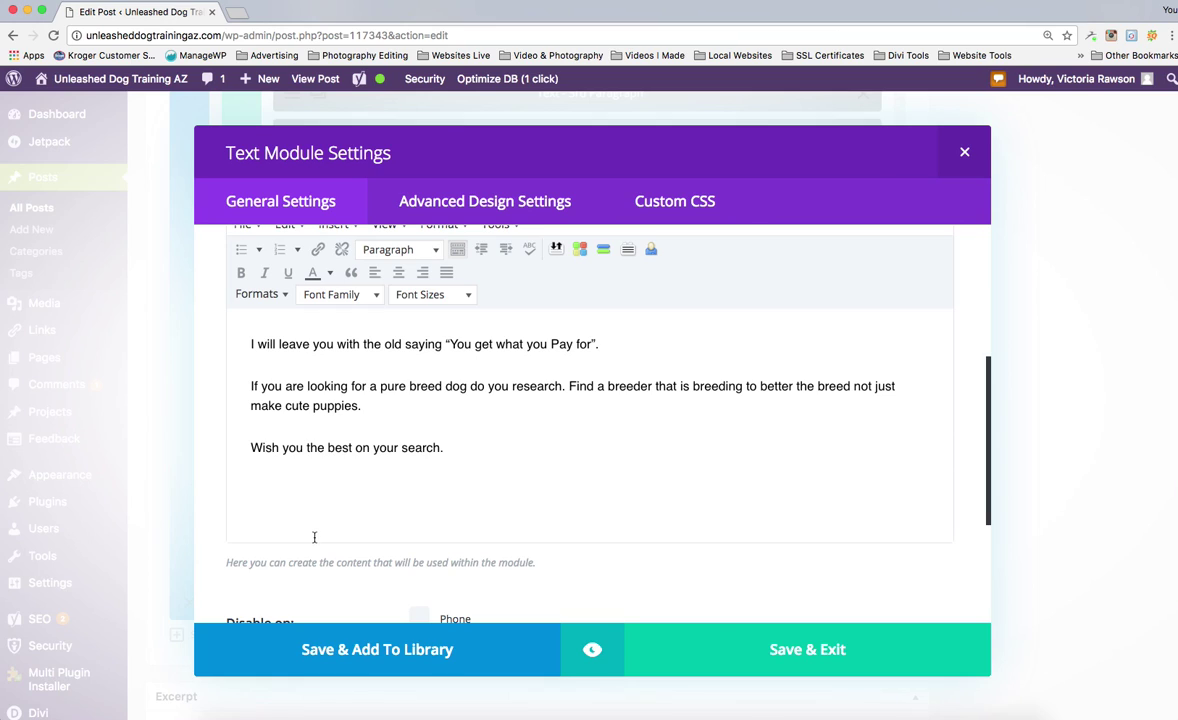
{"action": "key", "text": "BackSpace"}
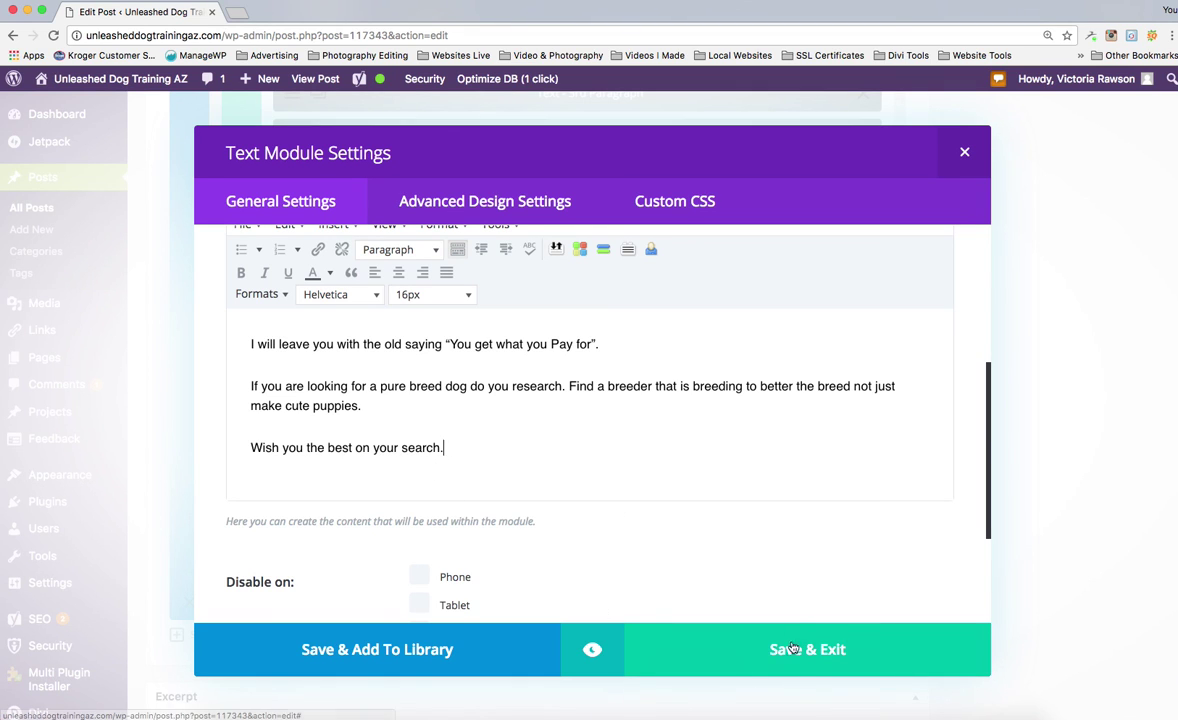
{"action": "scroll", "coordinate": [795, 652], "scroll_direction": "down", "scroll_amount": 3}
Save the text module, then duplicate Text - 4th Paragraph and move the copy below Image - 4th
{"action": "left_click", "coordinate": [790, 649]}
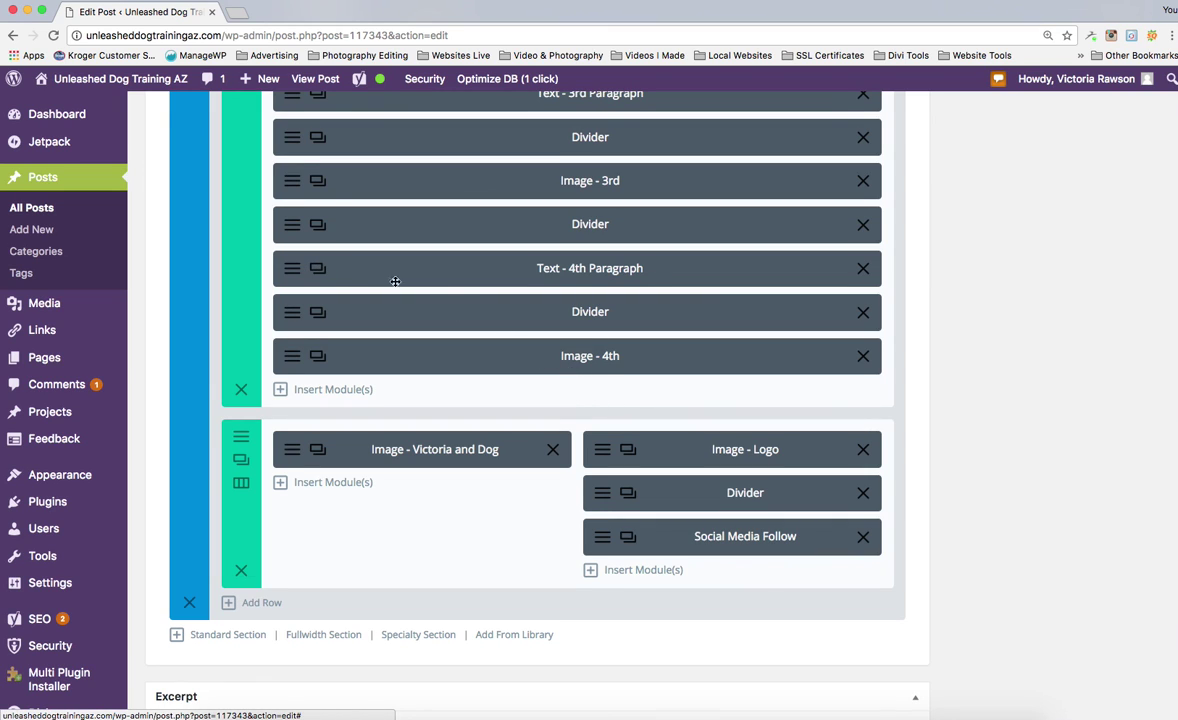
{"action": "scroll", "coordinate": [517, 310], "scroll_direction": "up", "scroll_amount": 2}
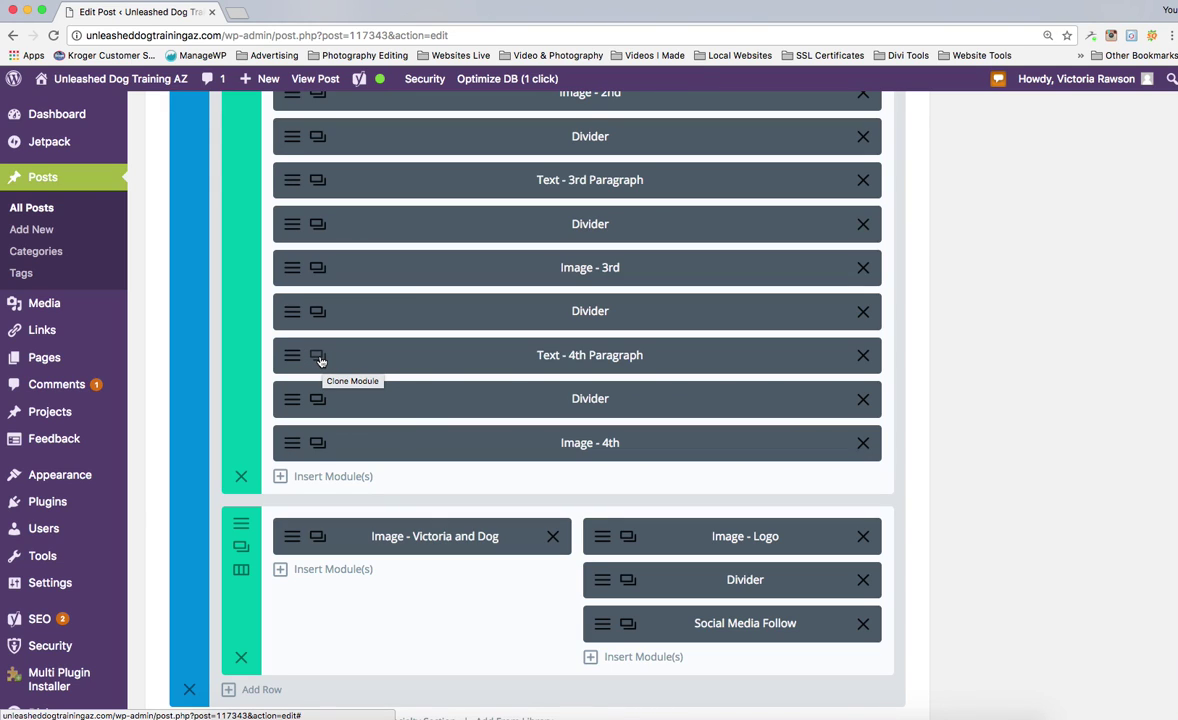
{"action": "left_click", "coordinate": [318, 357]}
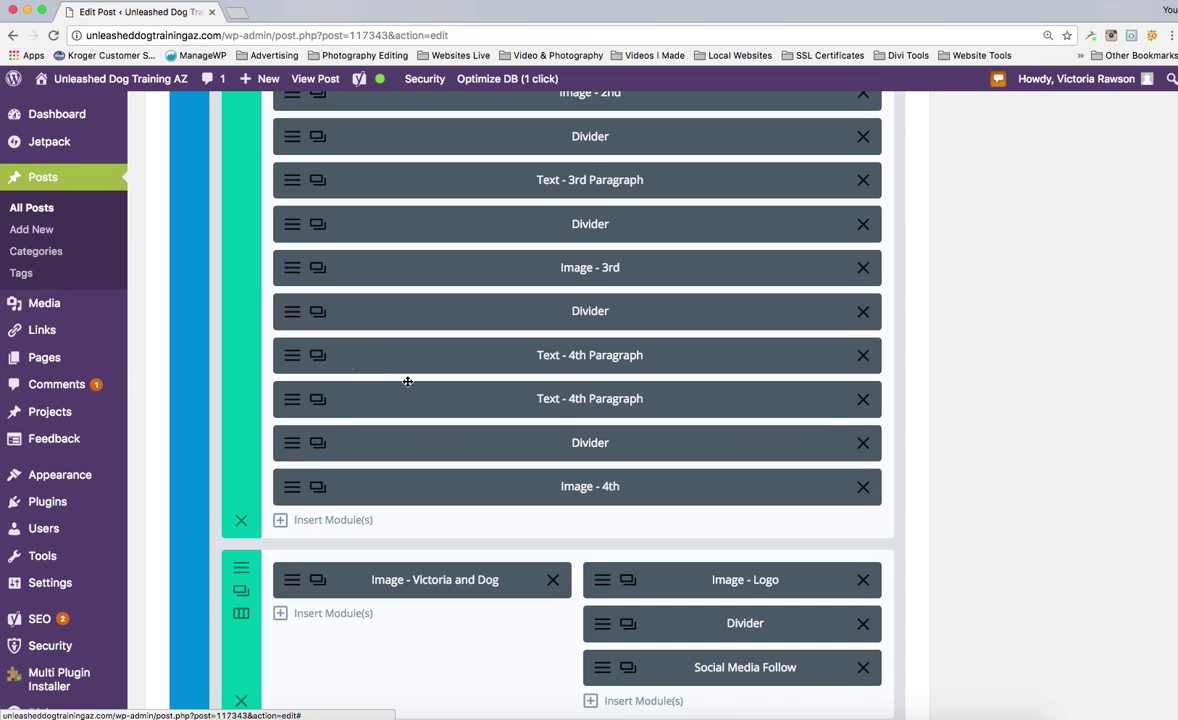
{"action": "scroll", "coordinate": [439, 385], "scroll_direction": "down", "scroll_amount": 2}
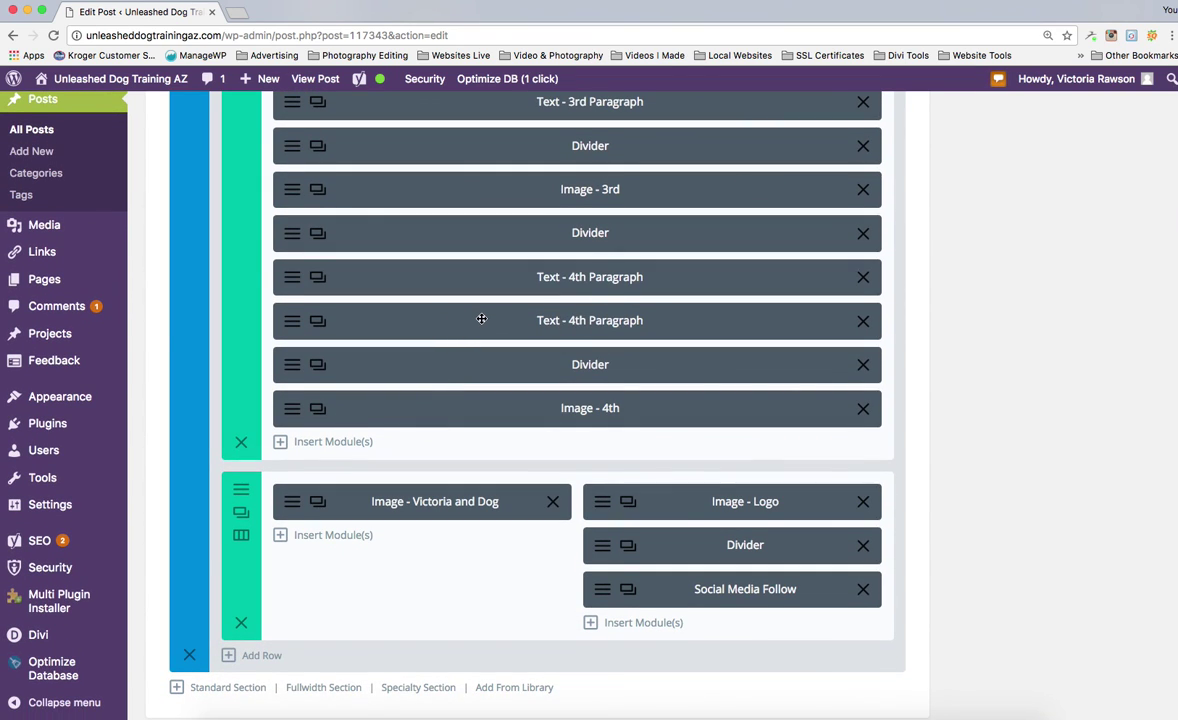
{"action": "left_click_drag", "start_coordinate": [479, 318], "coordinate": [477, 410]}
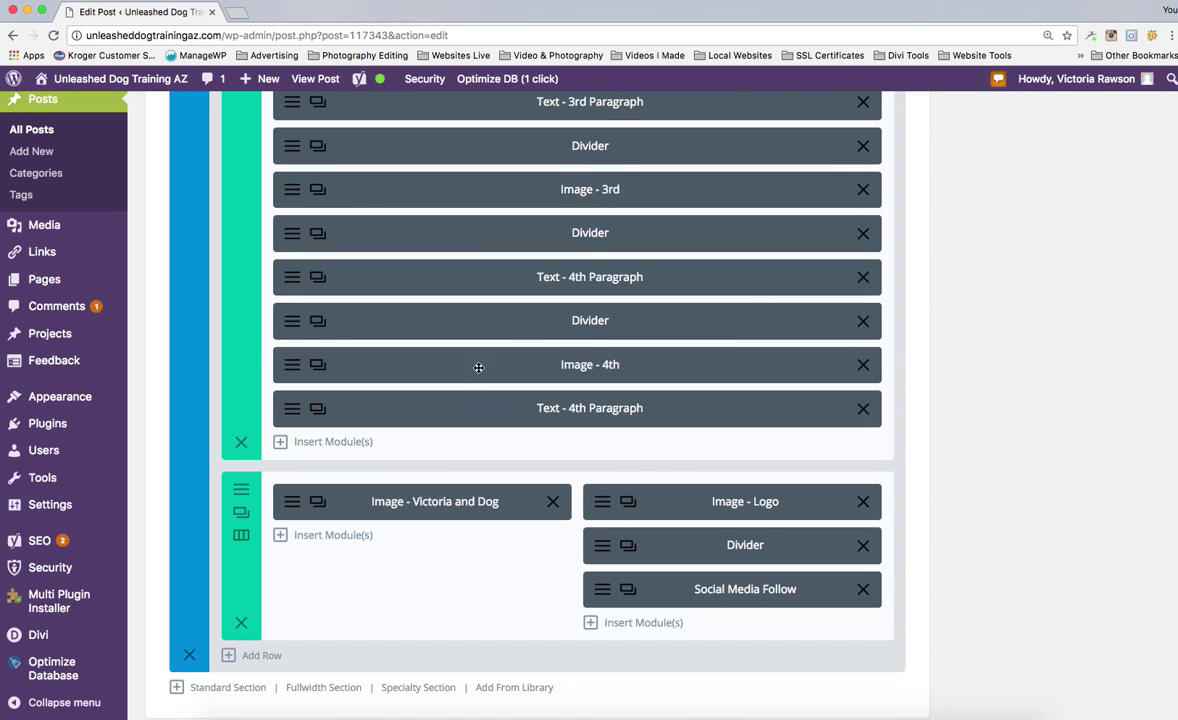
Duplicate a divider, place it below Image - 4th, and open the copied text module's settings
{"action": "left_click", "coordinate": [317, 320]}
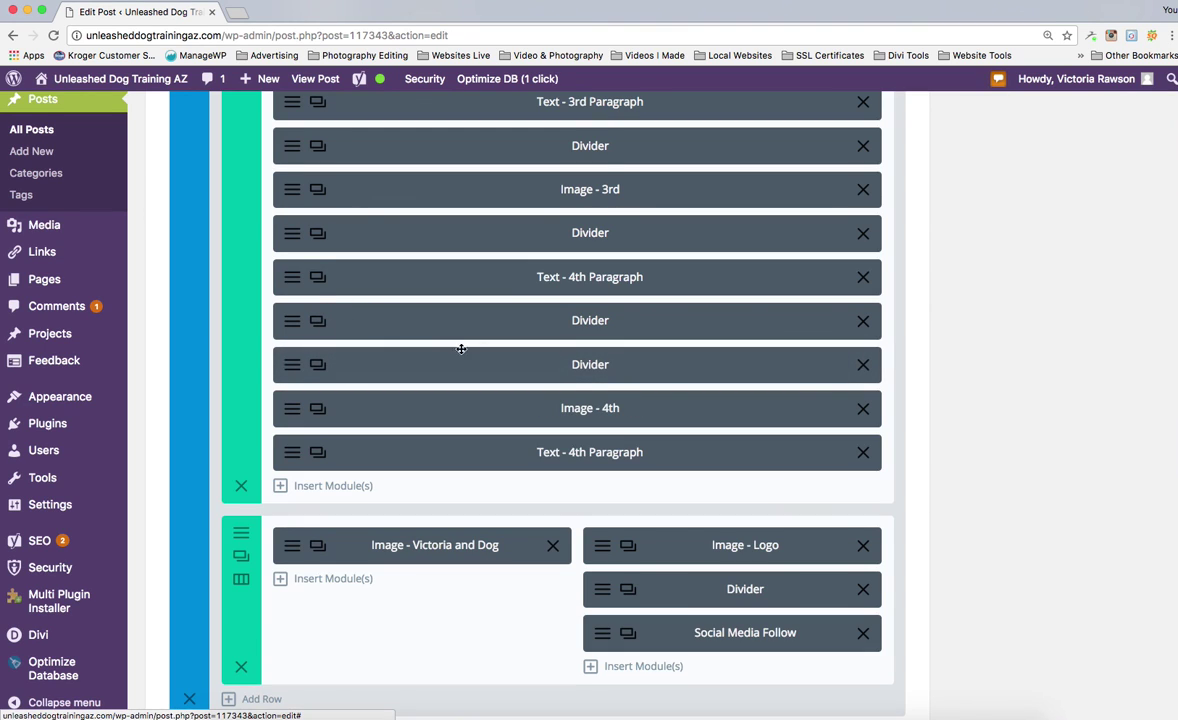
{"action": "left_click_drag", "start_coordinate": [502, 364], "coordinate": [497, 415]}
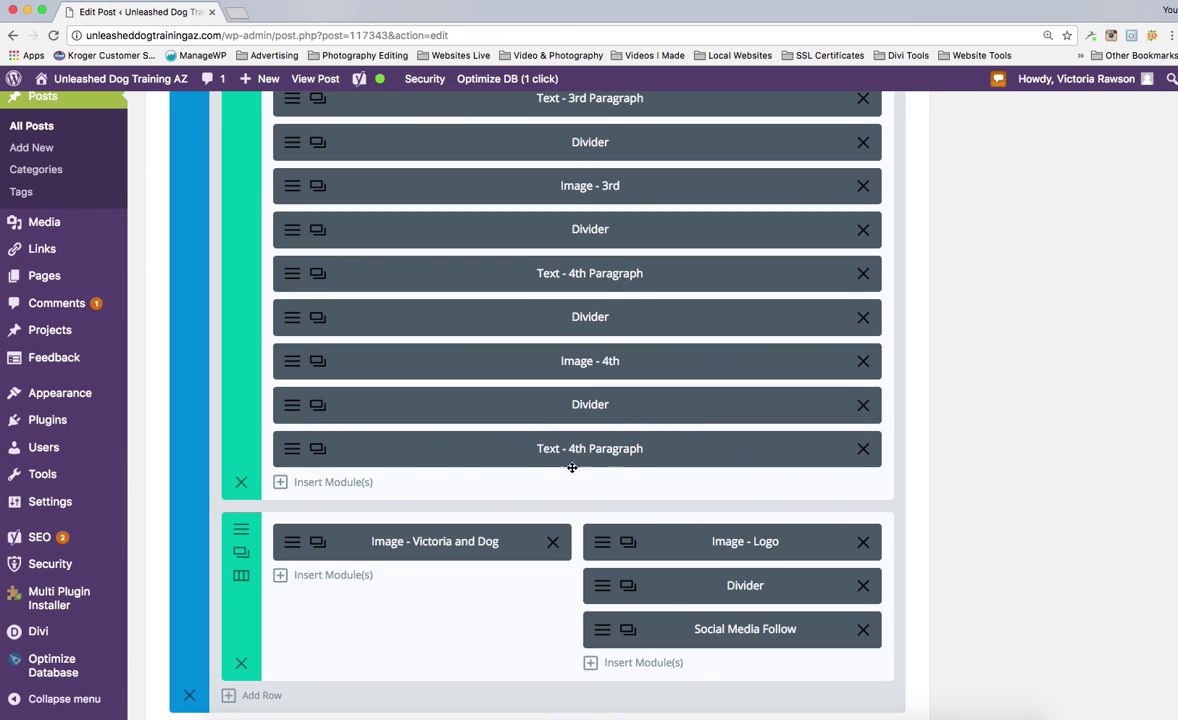
{"action": "left_click", "coordinate": [291, 455]}
Replace the copy's three paragraphs with the pasted title 'A Tail of Two Dogs Part 4'
{"action": "scroll", "coordinate": [490, 470], "scroll_direction": "down", "scroll_amount": 5}
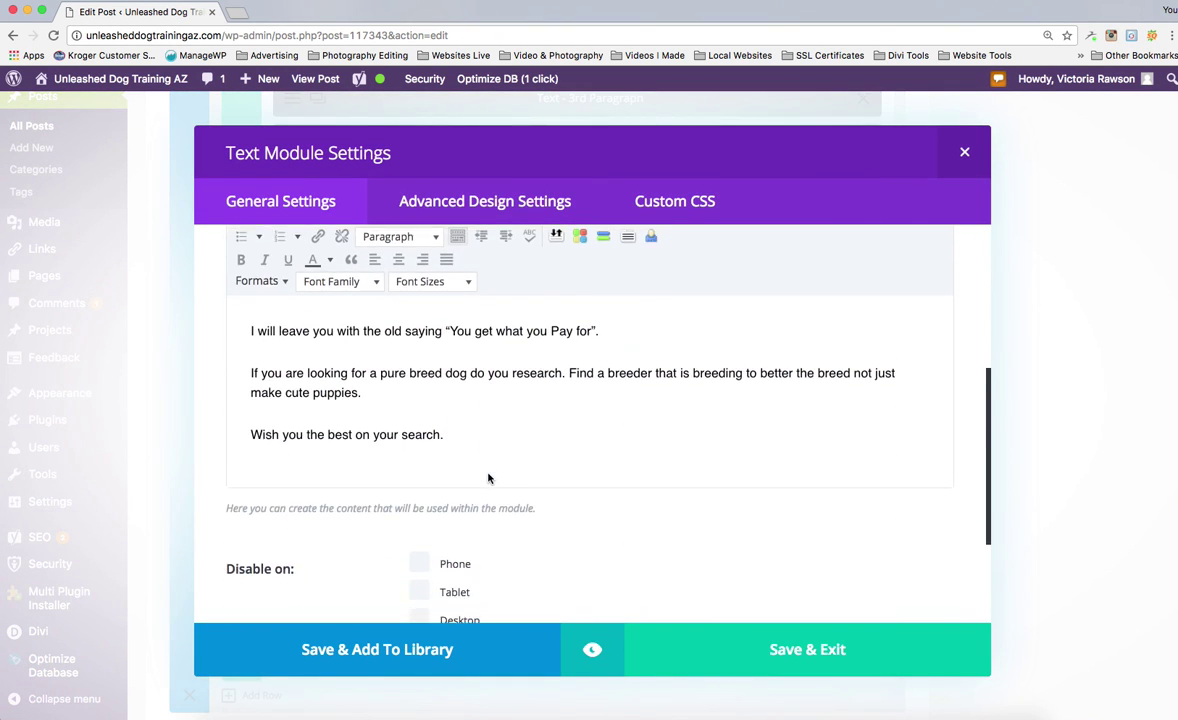
{"action": "left_click_drag", "start_coordinate": [458, 425], "coordinate": [237, 305]}
{"action": "key", "text": "BackSpace"}
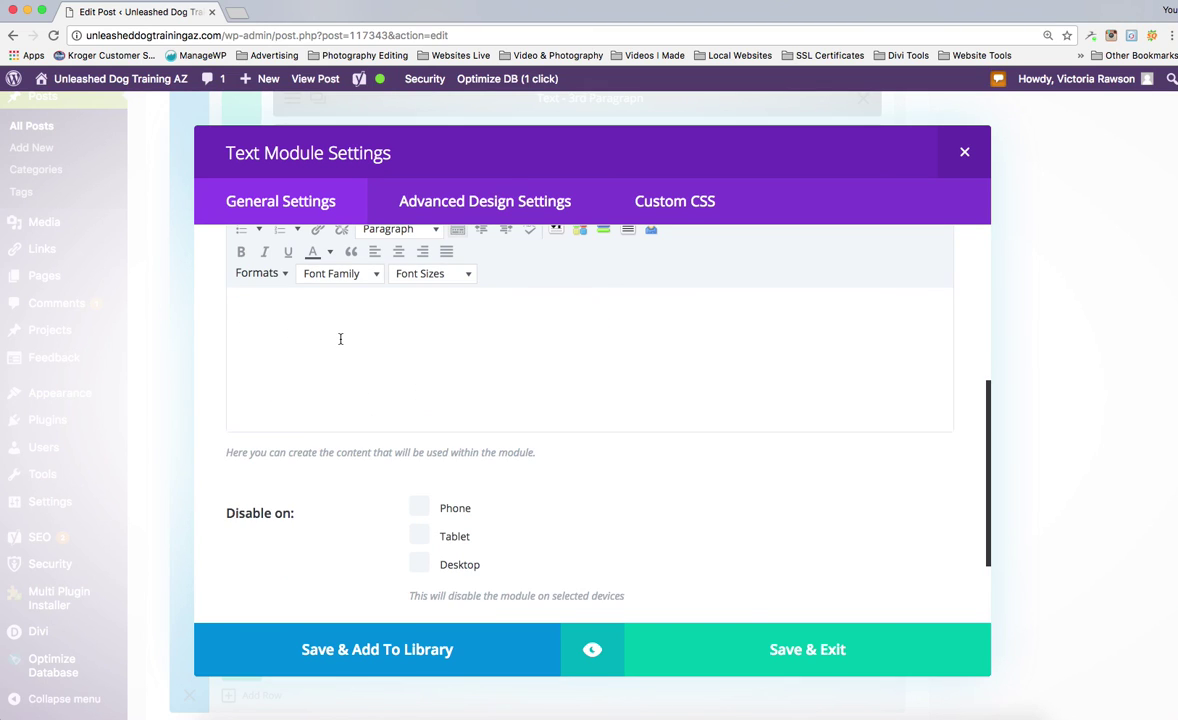
{"action": "key", "text": "super+v"}
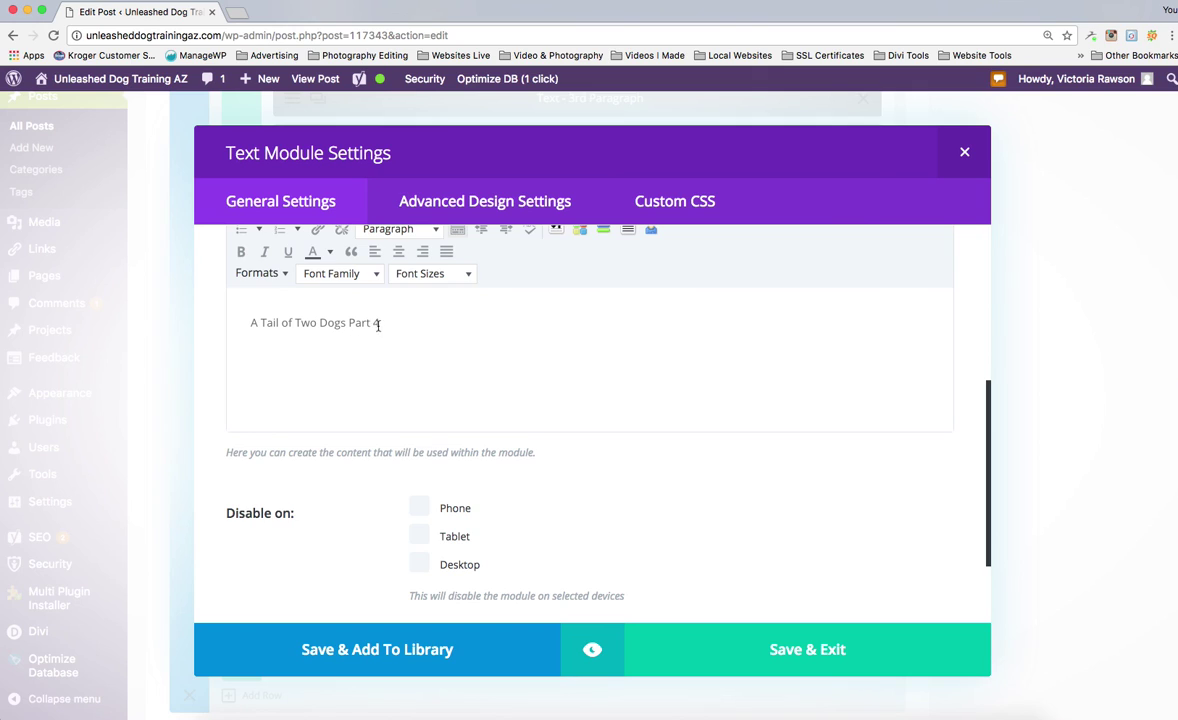
{"action": "left_click_drag", "start_coordinate": [380, 323], "coordinate": [242, 322]}
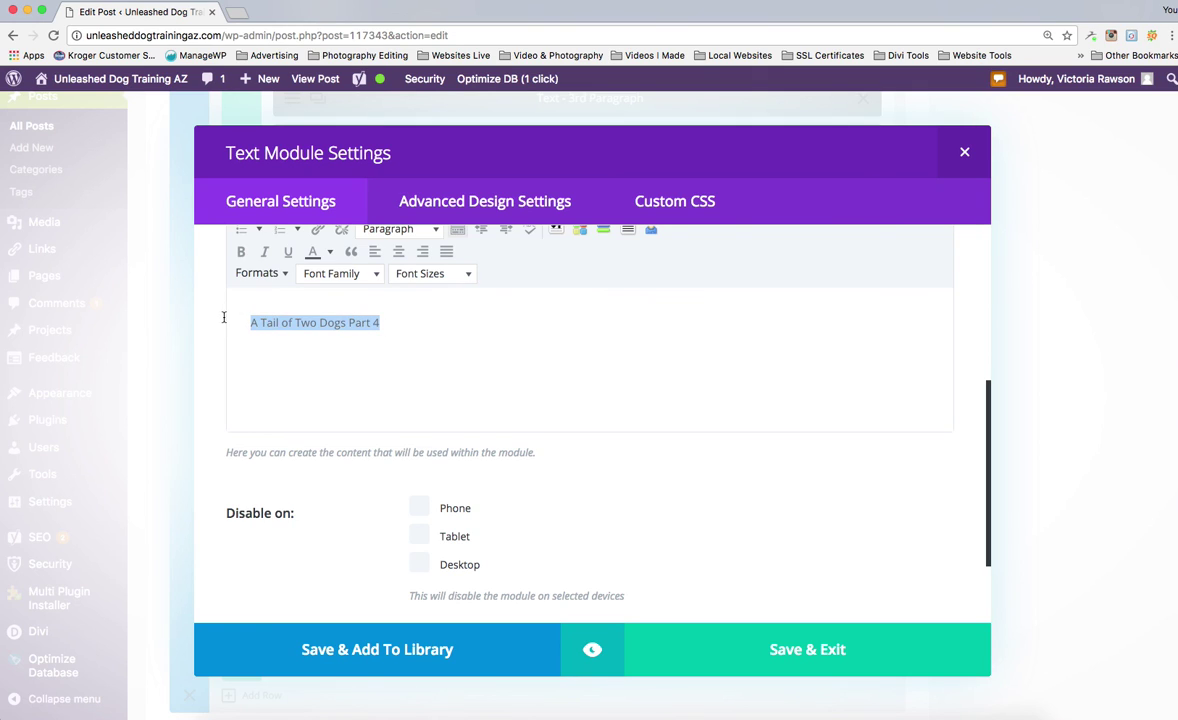
Format the title in Helvetica at 16px, leaving the colour unchanged, and save the module
{"action": "left_click", "coordinate": [378, 273]}
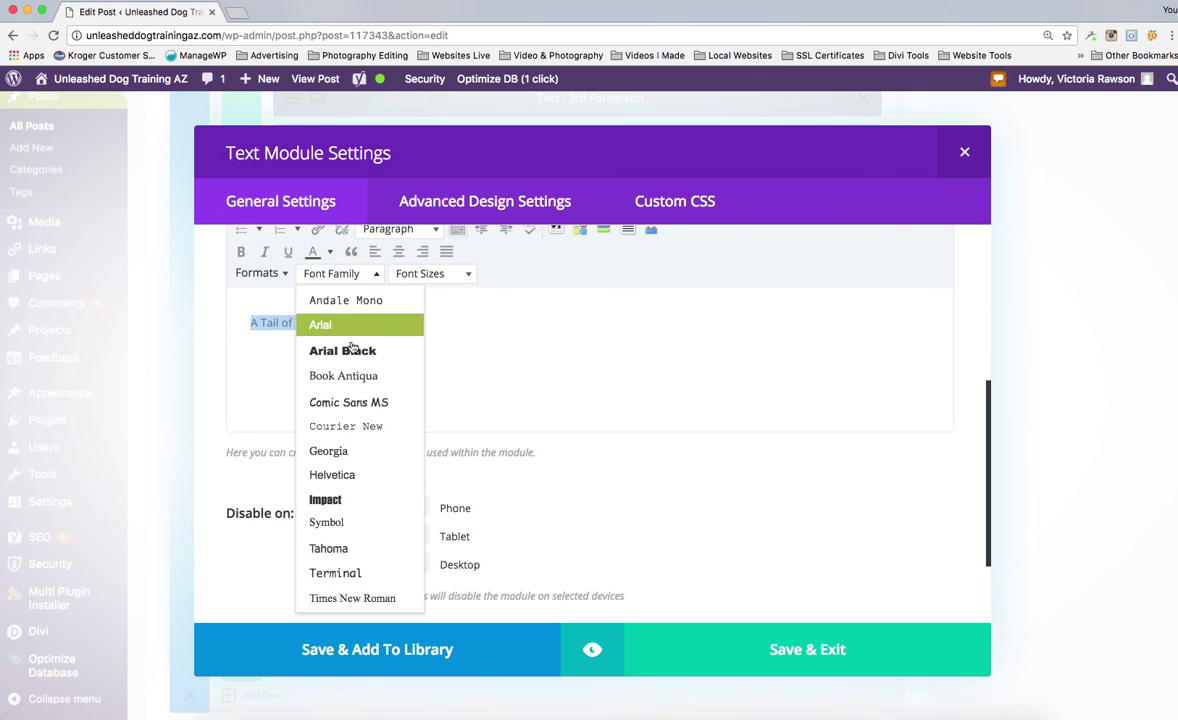
{"action": "left_click", "coordinate": [349, 472]}
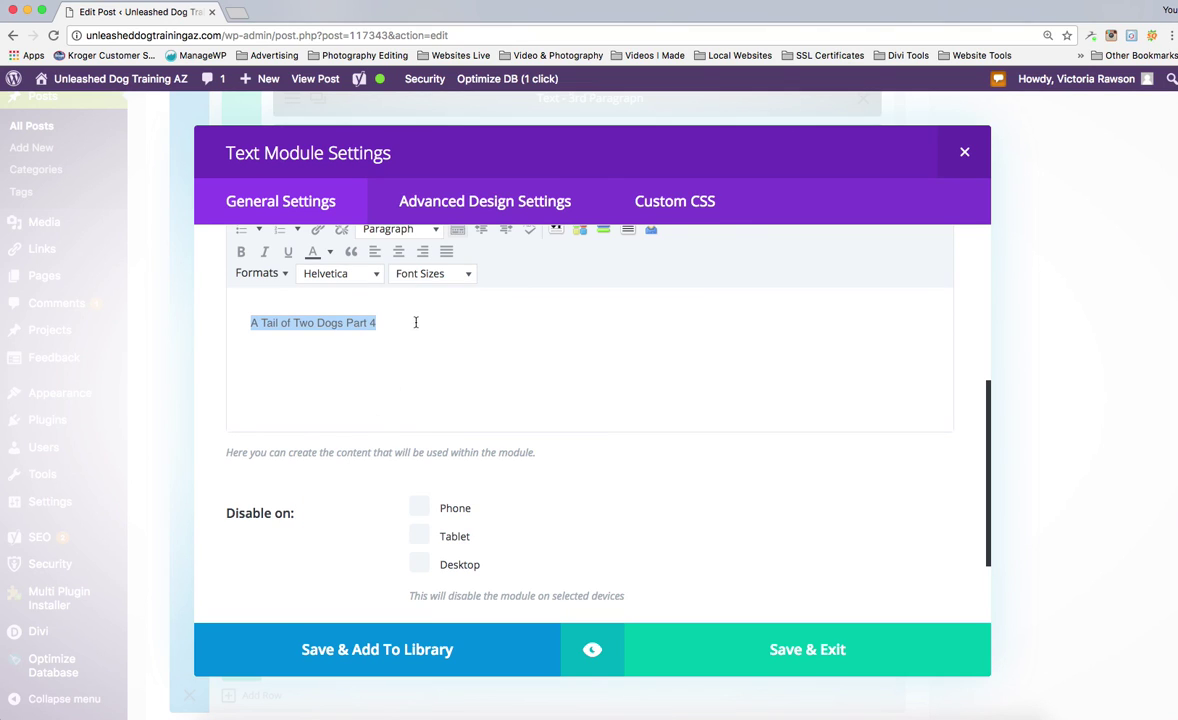
{"action": "left_click", "coordinate": [467, 274]}
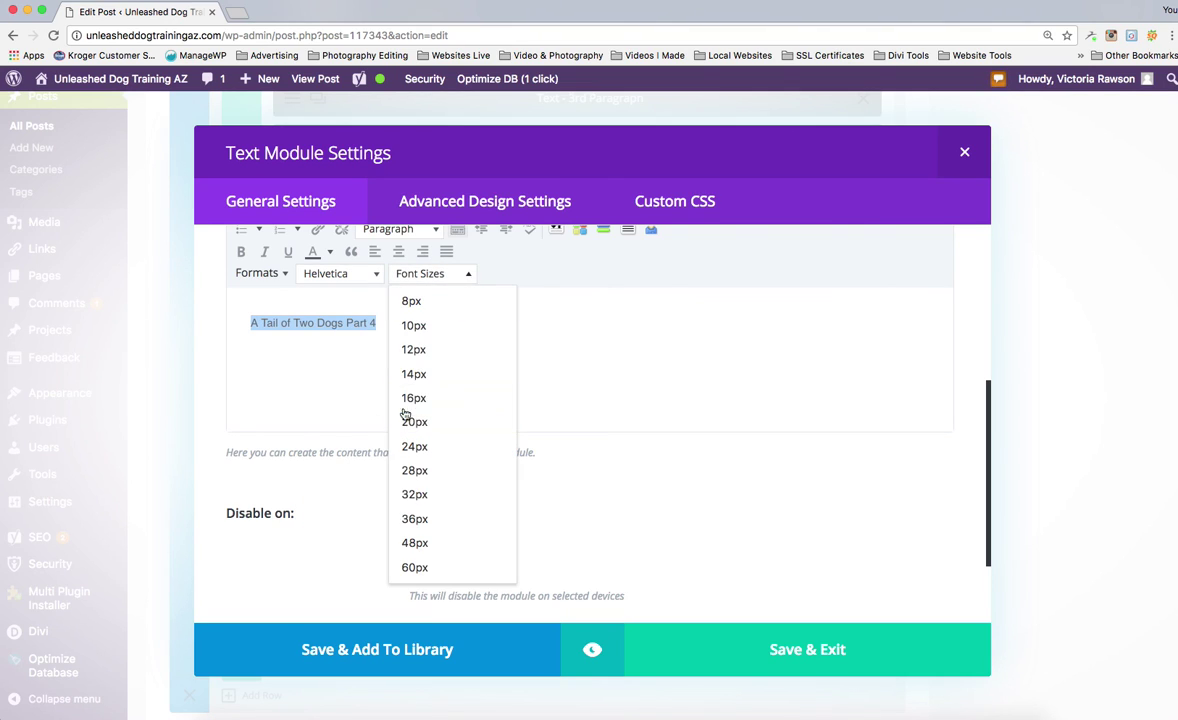
{"action": "left_click", "coordinate": [411, 398]}
{"action": "left_click", "coordinate": [330, 253]}
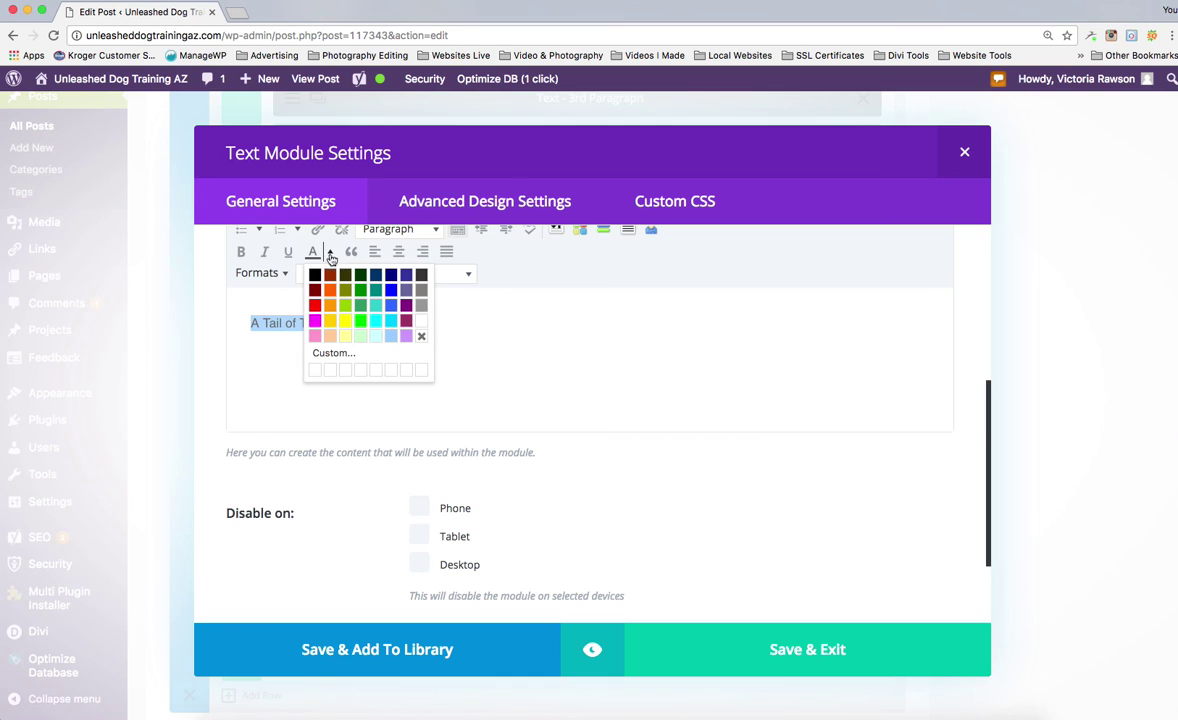
{"action": "left_click", "coordinate": [300, 252]}
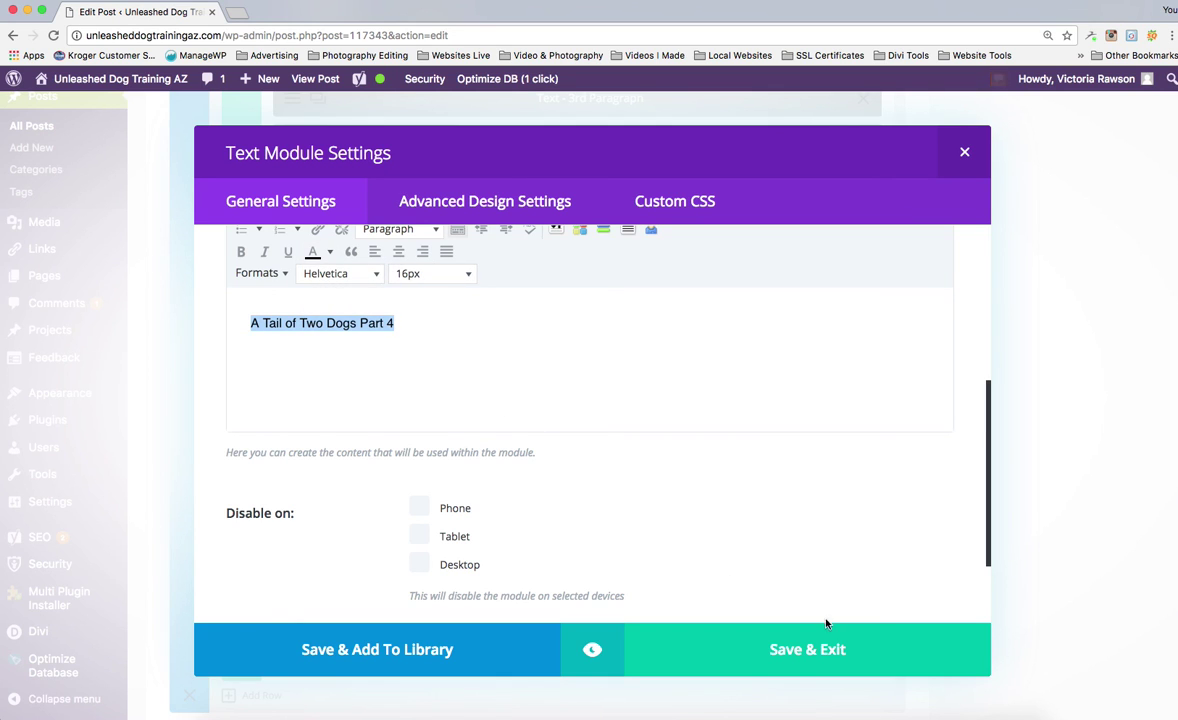
{"action": "left_click", "coordinate": [808, 651]}
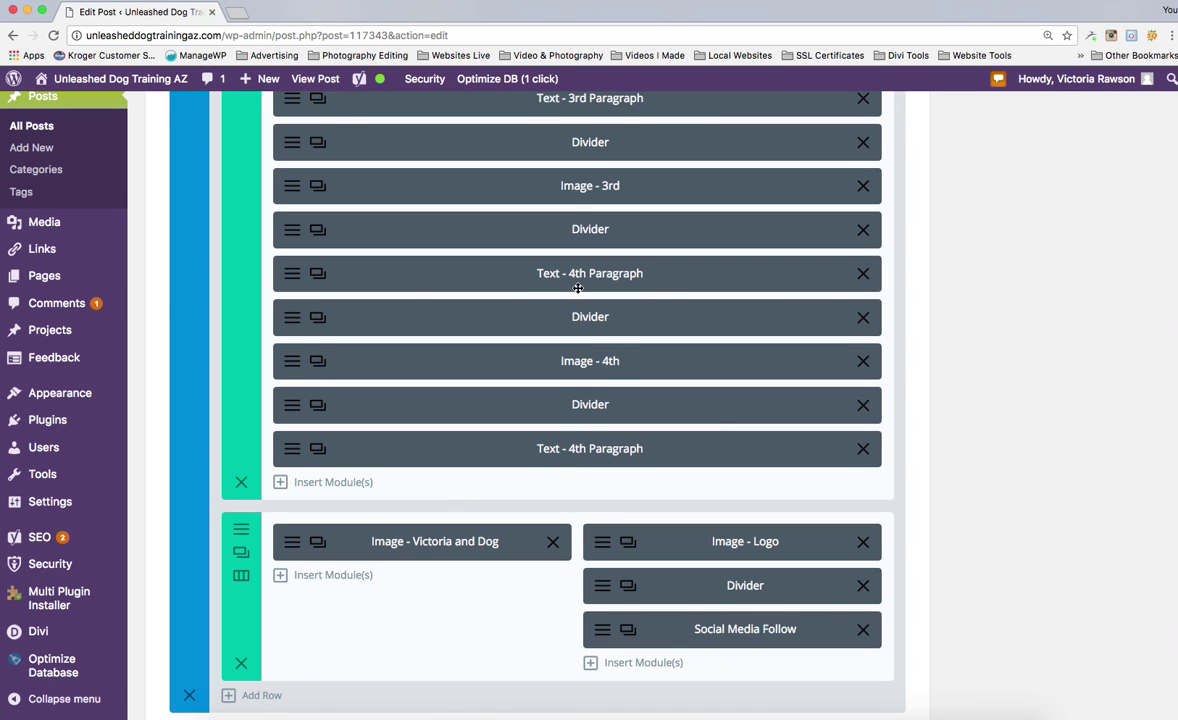
Rename the module's admin label from Text - 4th Paragraph to Text - 5th Paragraph and save
{"action": "left_click", "coordinate": [294, 450]}
{"action": "scroll", "coordinate": [573, 463], "scroll_direction": "down", "scroll_amount": 10}
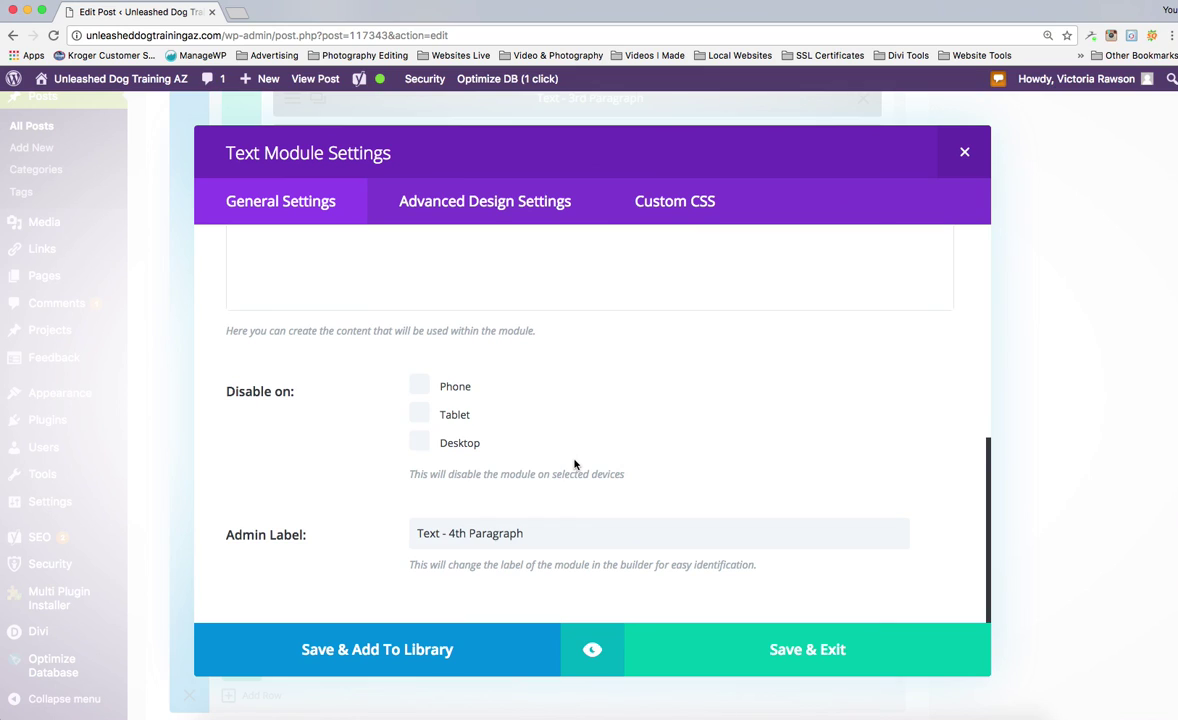
{"action": "left_click", "coordinate": [453, 534]}
{"action": "key", "text": "BackSpace"}
{"action": "type", "text": "5"}
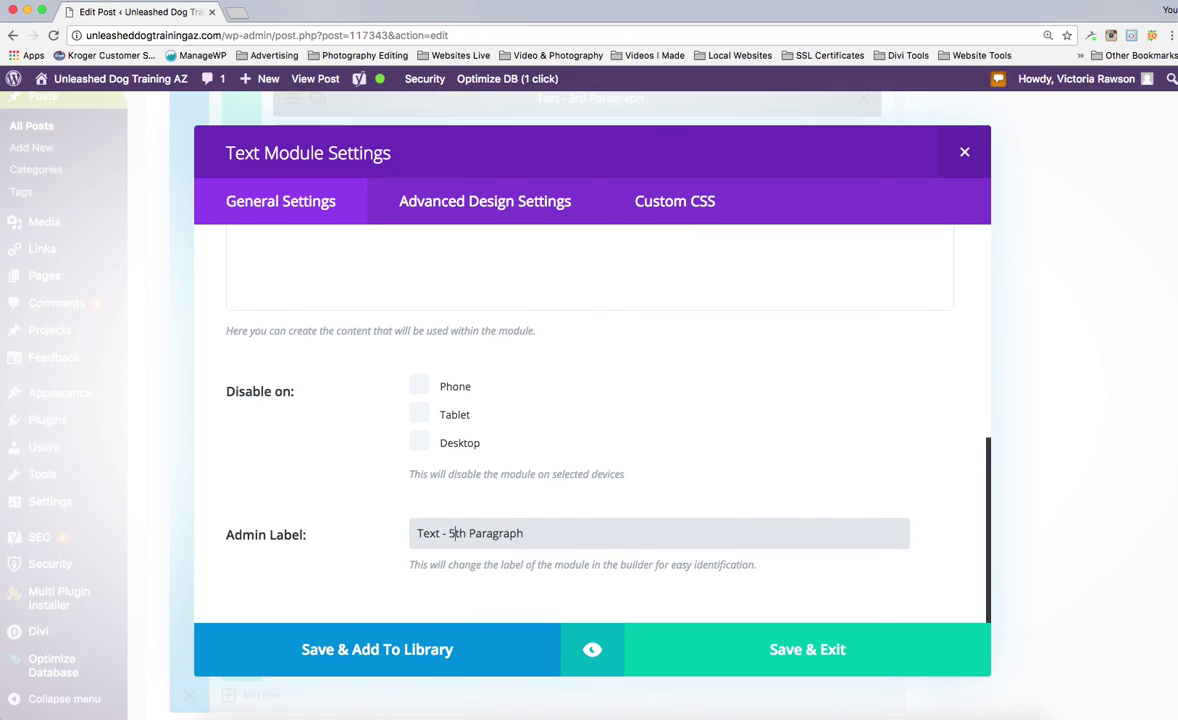
{"action": "left_click", "coordinate": [815, 662]}
{"action": "scroll", "coordinate": [820, 645], "scroll_direction": "up", "scroll_amount": 5}
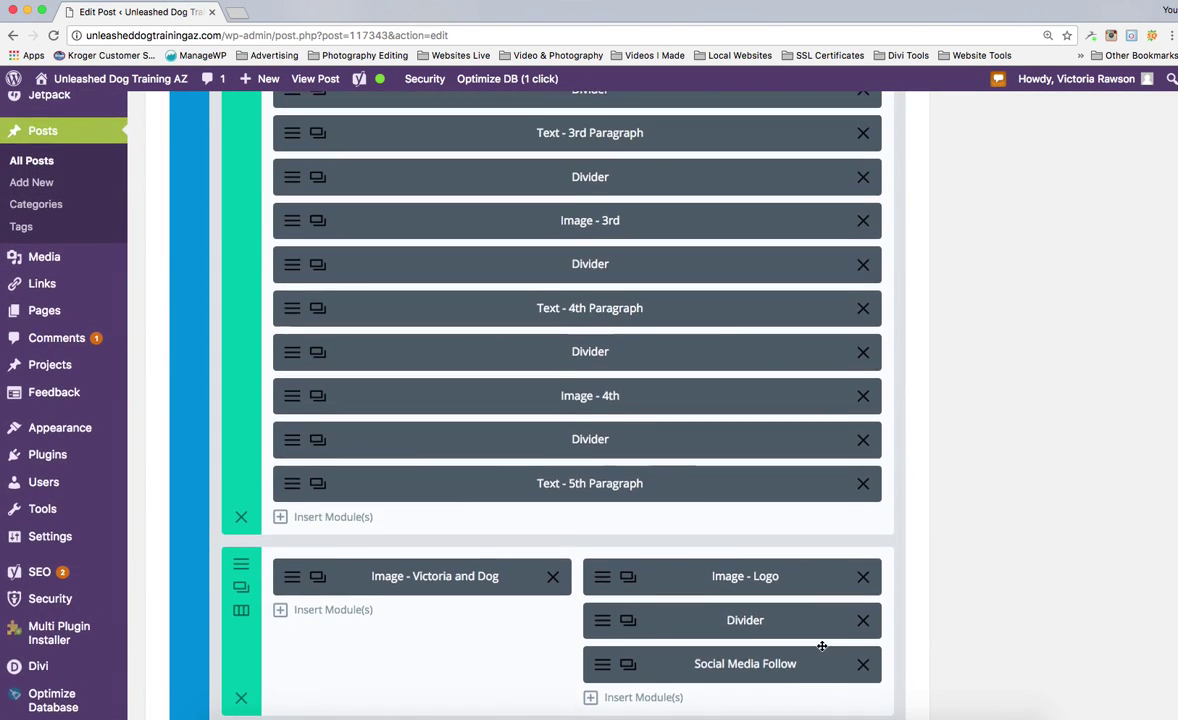
Update the post from the Publish box, then launch its Preview in a new tab
{"action": "scroll", "coordinate": [952, 598], "scroll_direction": "up", "scroll_amount": 10}
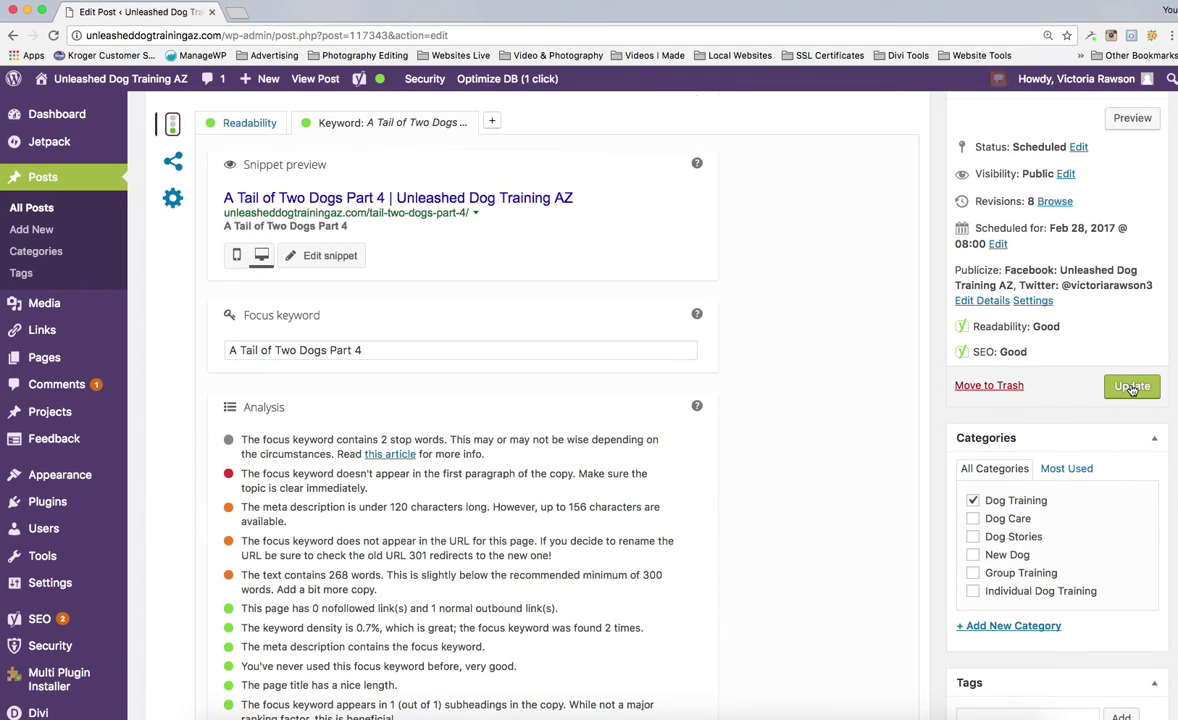
{"action": "left_click", "coordinate": [1133, 387]}
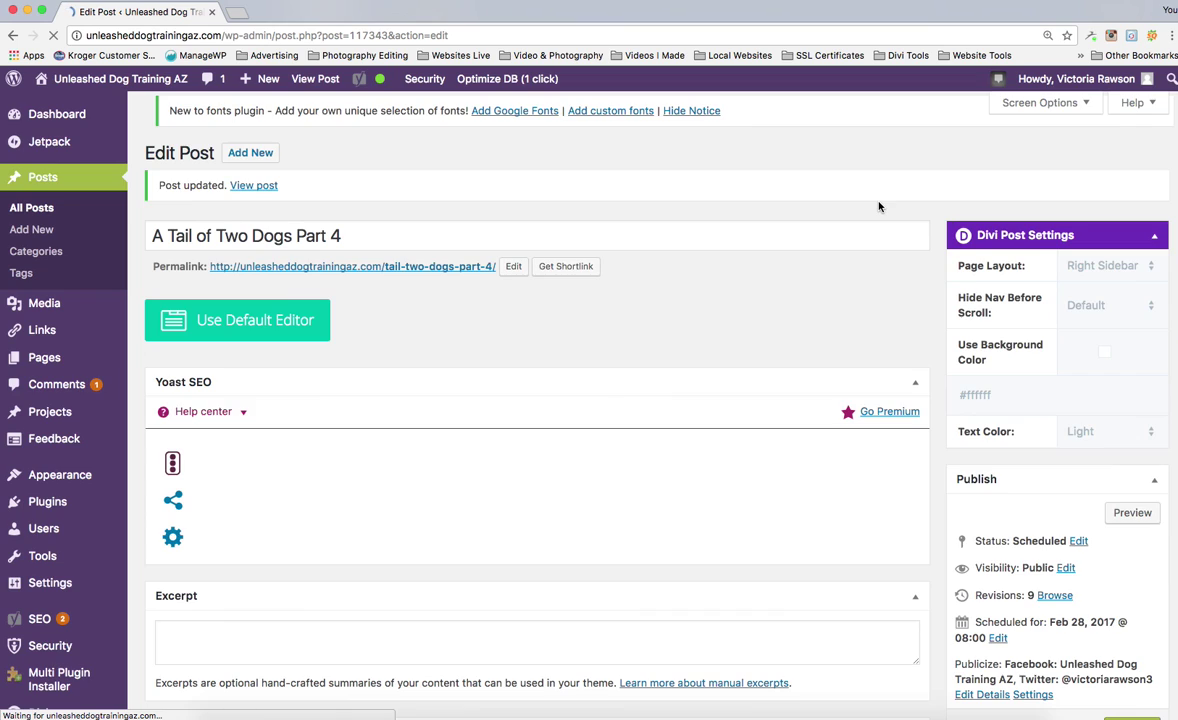
{"action": "scroll", "coordinate": [879, 207], "scroll_direction": "down", "scroll_amount": 2}
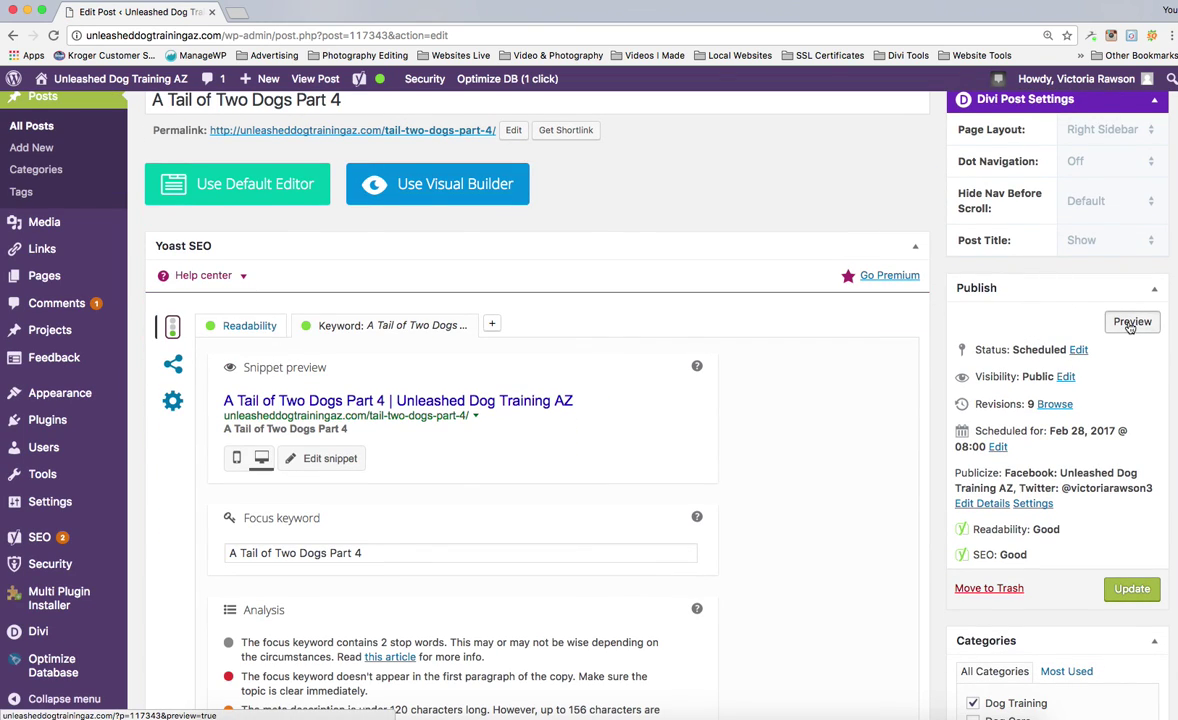
{"action": "left_click", "coordinate": [1131, 322]}
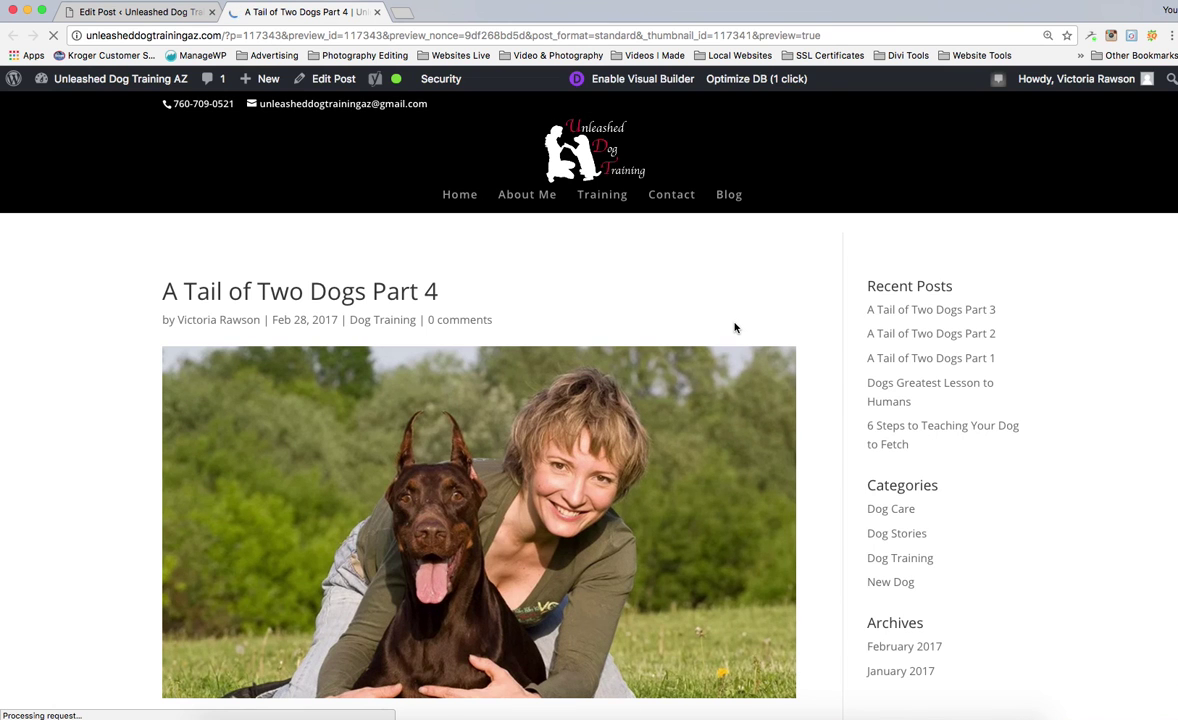
{"action": "scroll", "coordinate": [735, 327], "scroll_direction": "down", "scroll_amount": 5}
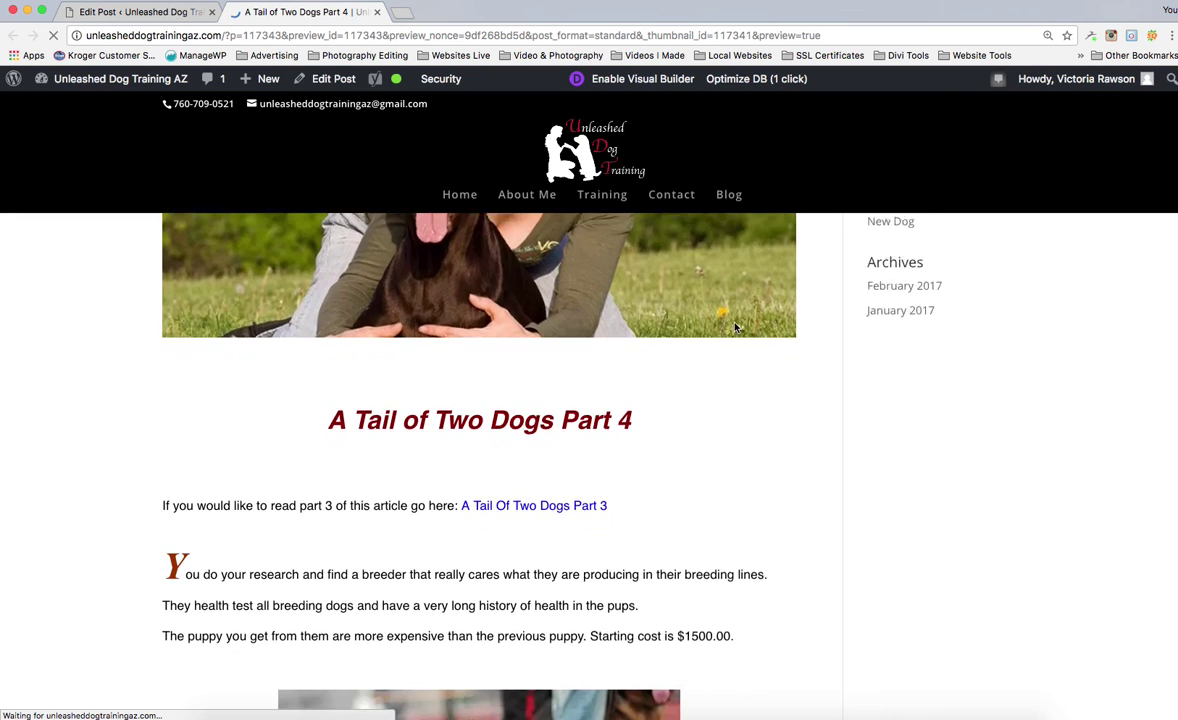
{"action": "scroll", "coordinate": [735, 327], "scroll_direction": "down", "scroll_amount": 1}
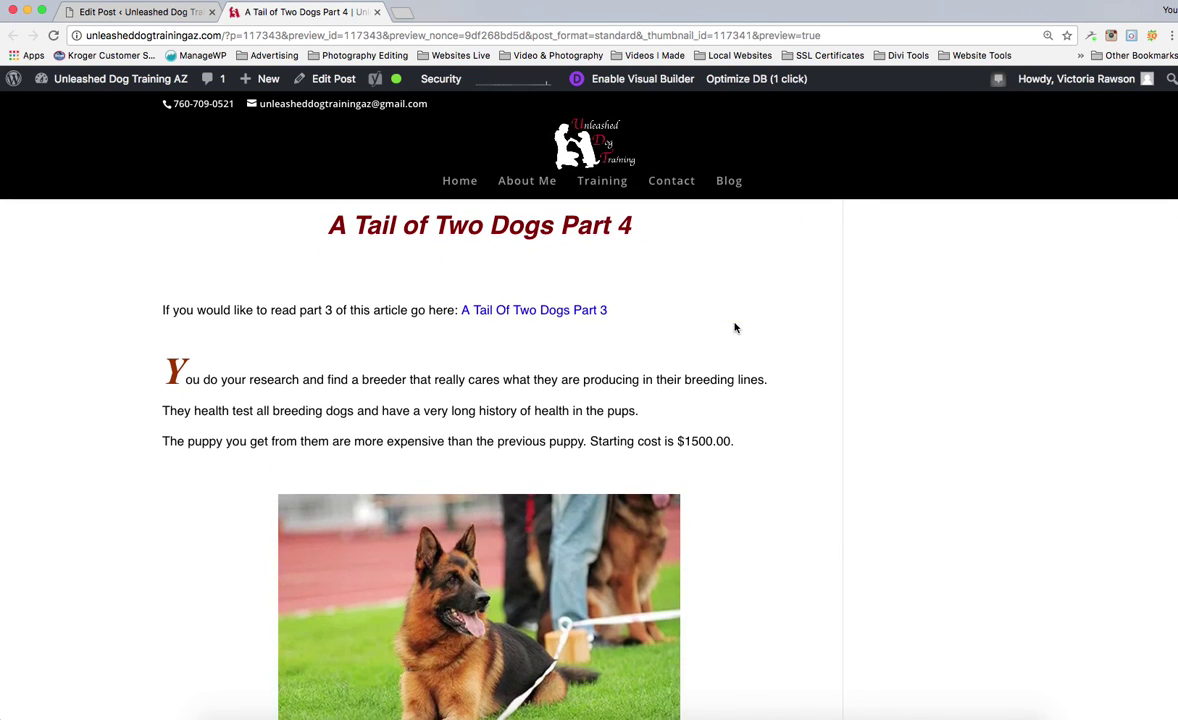
{"action": "scroll", "coordinate": [735, 327], "scroll_direction": "down", "scroll_amount": 2}
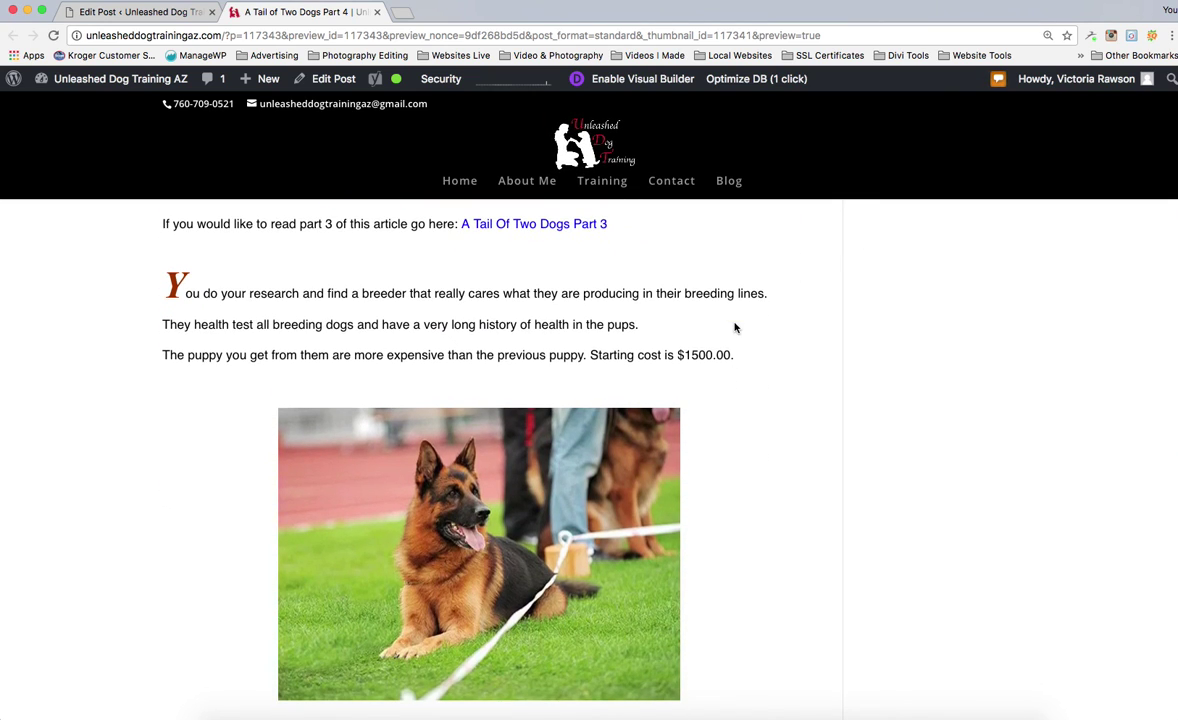
{"action": "scroll", "coordinate": [735, 327], "scroll_direction": "down", "scroll_amount": 1}
{"action": "scroll", "coordinate": [740, 327], "scroll_direction": "up", "scroll_amount": 1}
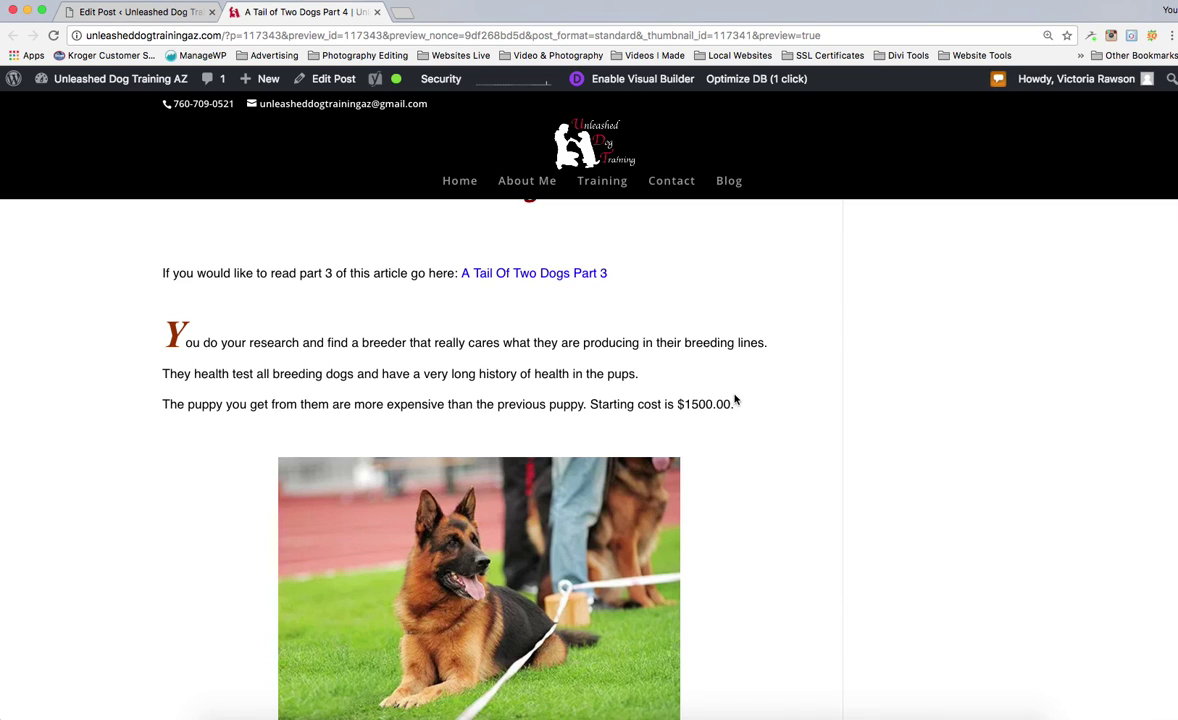
{"action": "scroll", "coordinate": [740, 401], "scroll_direction": "down", "scroll_amount": 1}
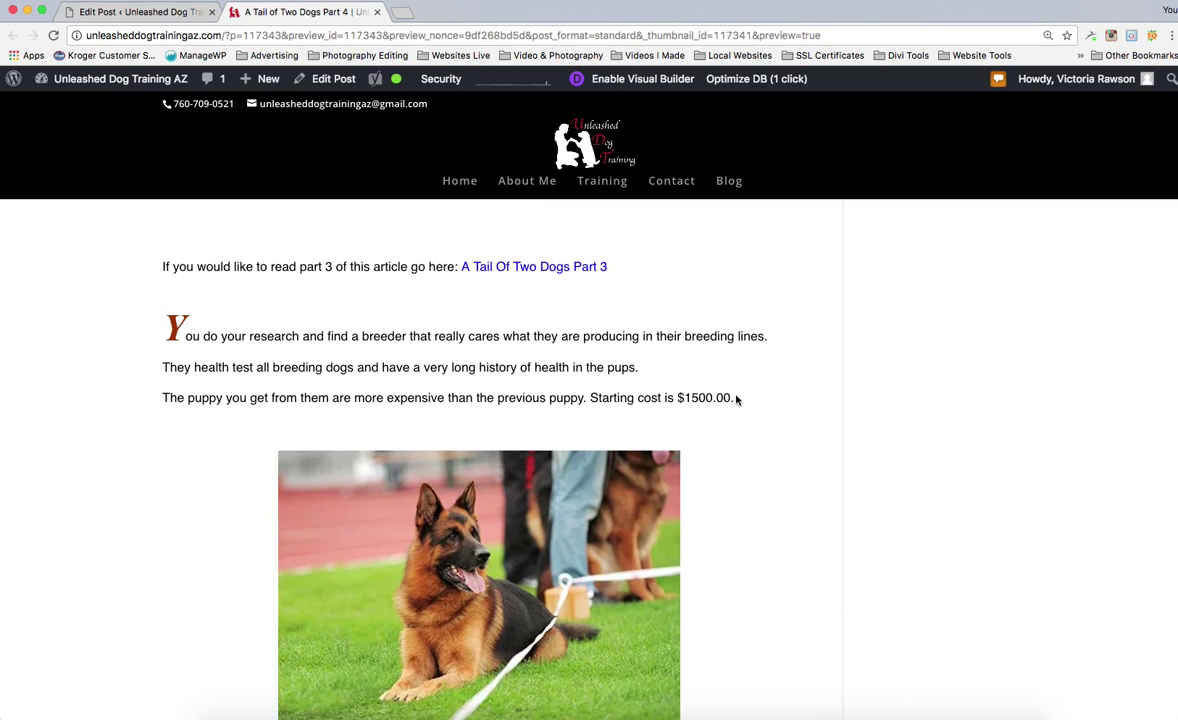
{"action": "scroll", "coordinate": [736, 399], "scroll_direction": "down", "scroll_amount": 3}
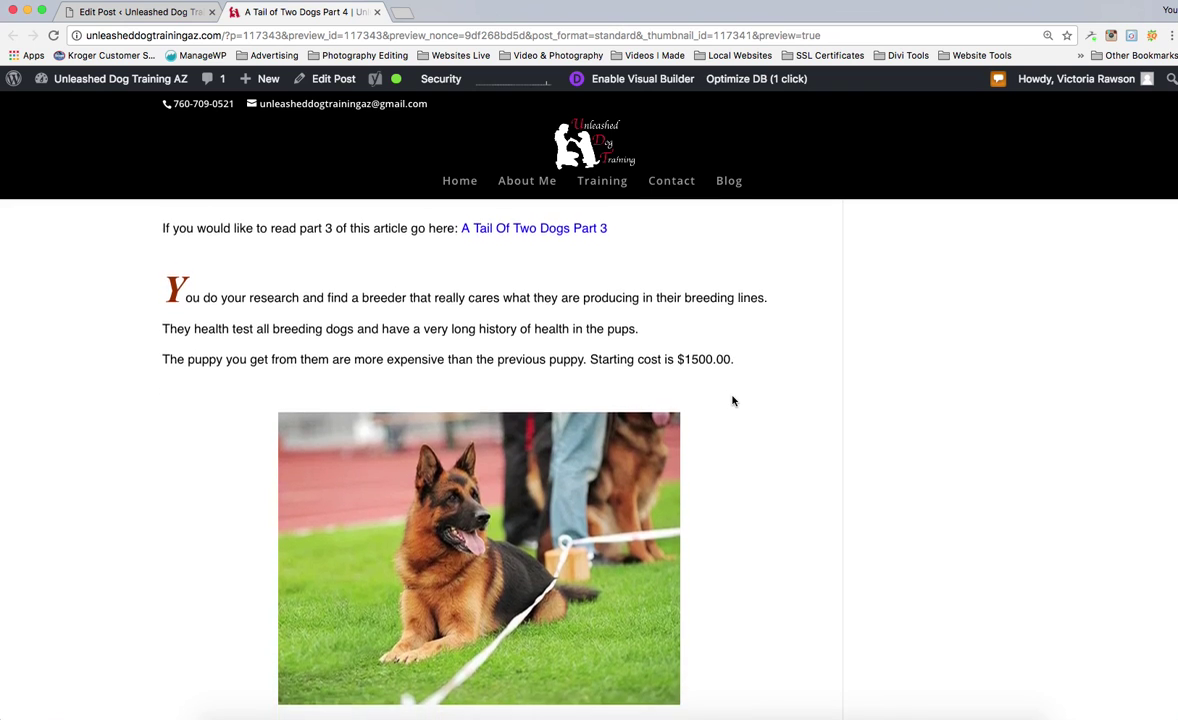
{"action": "scroll", "coordinate": [732, 401], "scroll_direction": "down", "scroll_amount": 8}
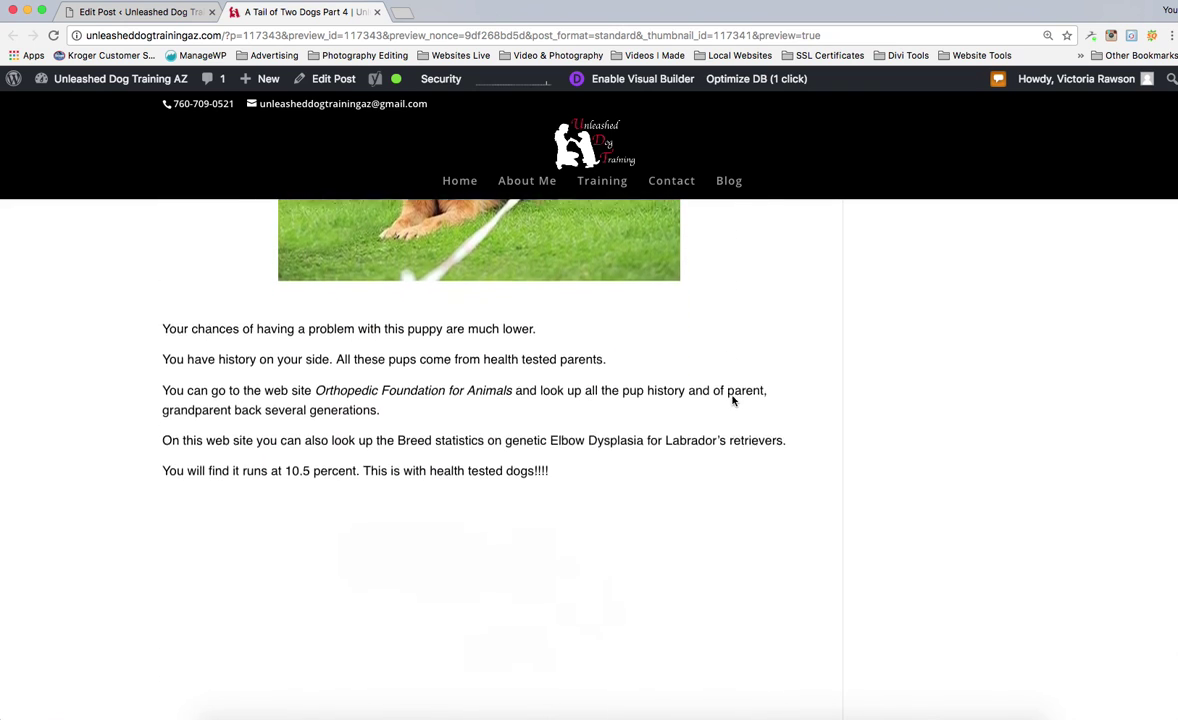
{"action": "scroll", "coordinate": [732, 401], "scroll_direction": "down", "scroll_amount": 3}
{"action": "scroll", "coordinate": [732, 401], "scroll_direction": "down", "scroll_amount": 4}
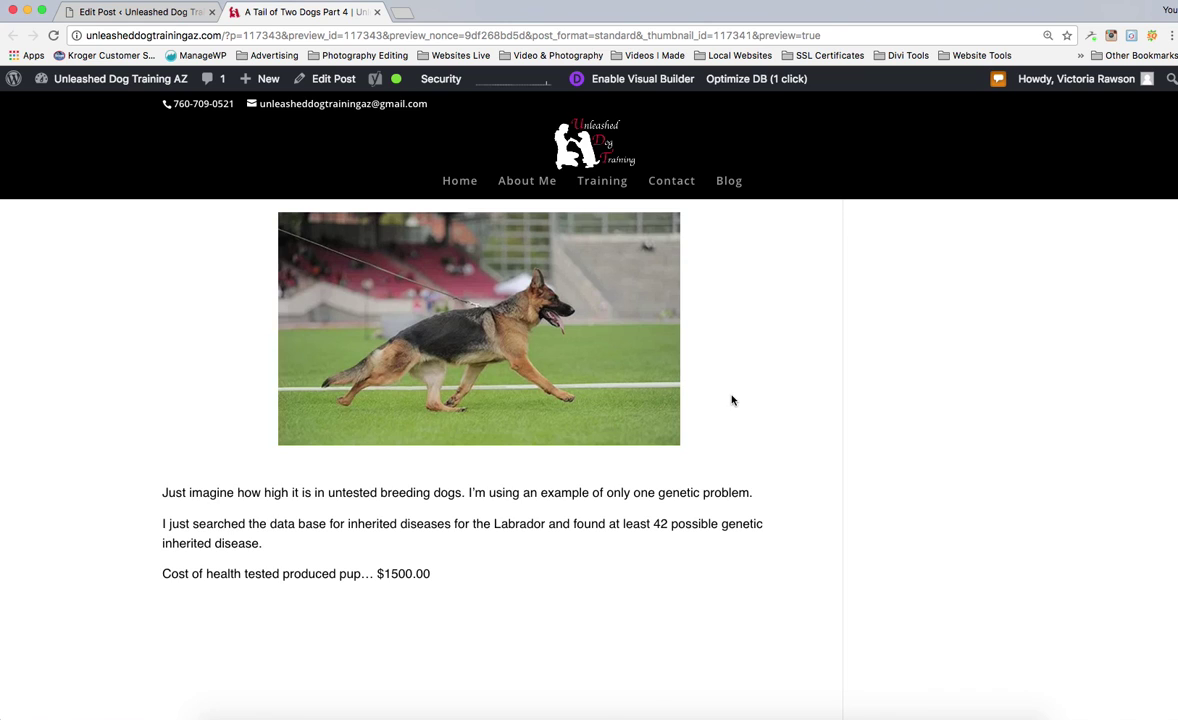
{"action": "scroll", "coordinate": [731, 400], "scroll_direction": "down", "scroll_amount": 4}
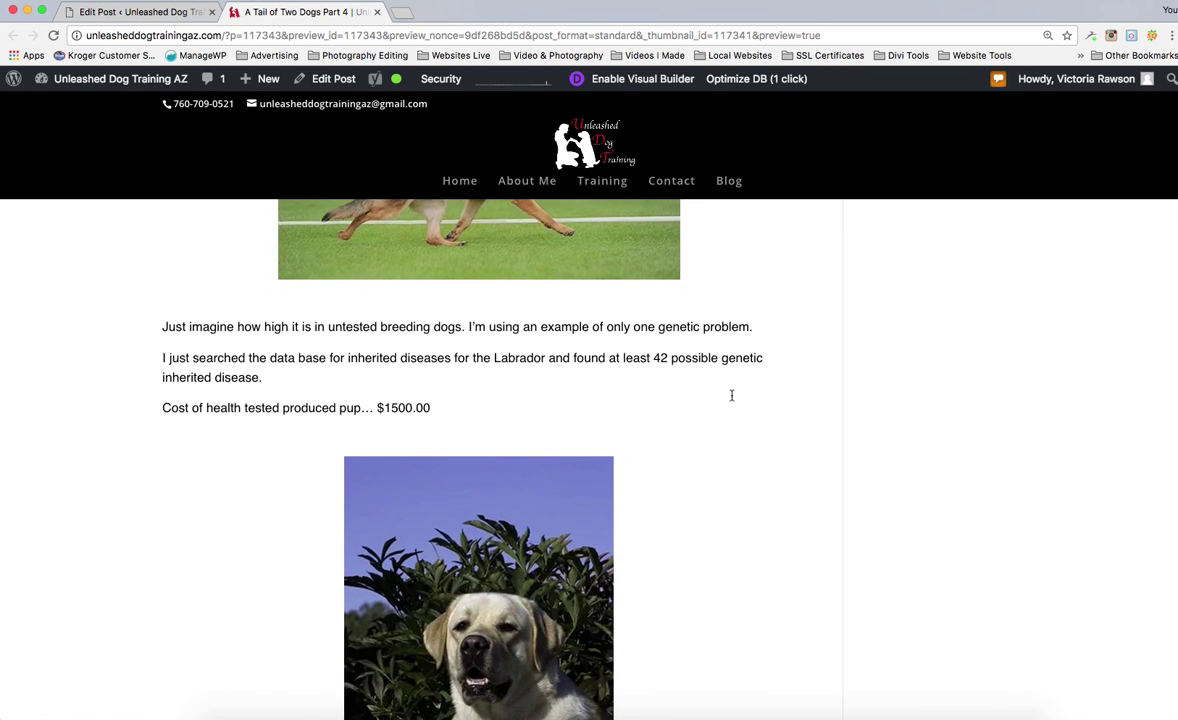
{"action": "scroll", "coordinate": [731, 396], "scroll_direction": "down", "scroll_amount": 6}
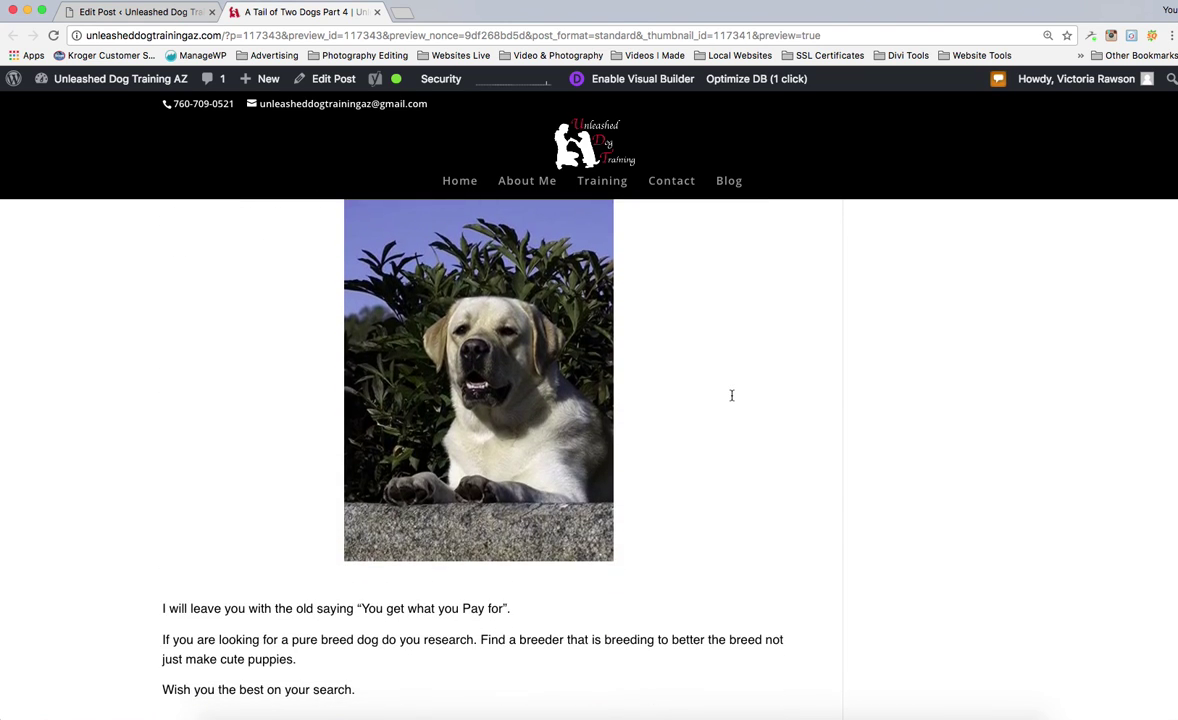
{"action": "scroll", "coordinate": [731, 396], "scroll_direction": "down", "scroll_amount": 5}
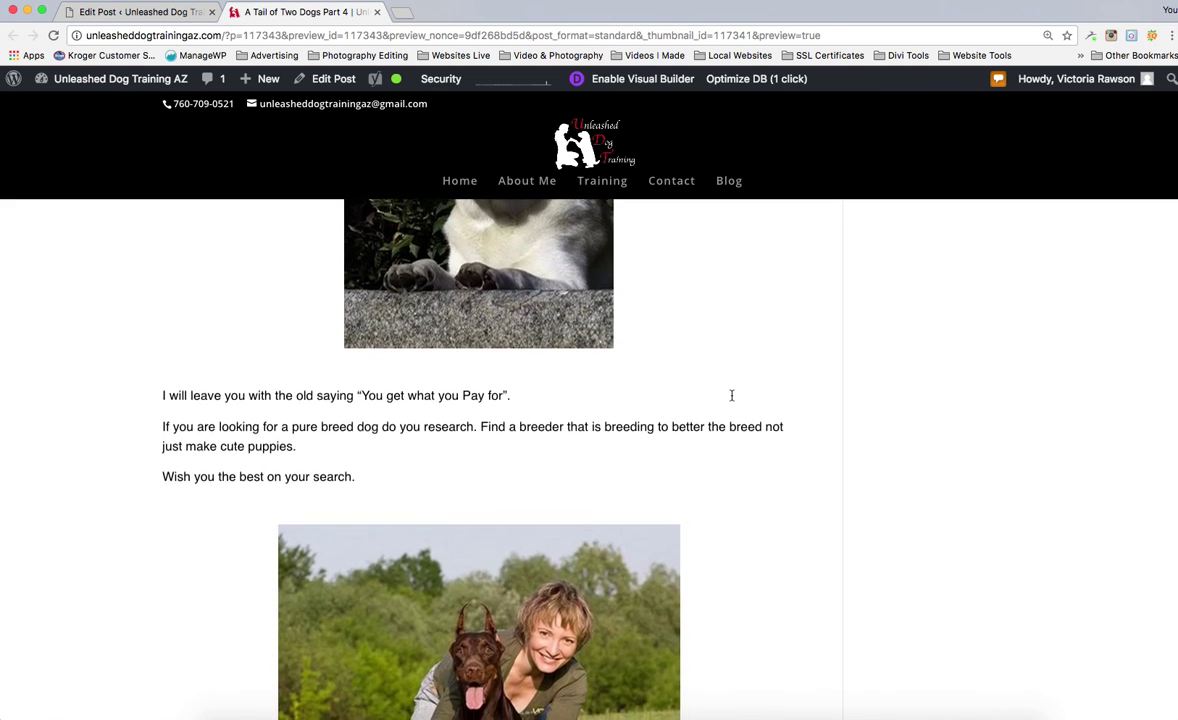
{"action": "scroll", "coordinate": [731, 396], "scroll_direction": "down", "scroll_amount": 3}
{"action": "scroll", "coordinate": [731, 396], "scroll_direction": "down", "scroll_amount": 3}
{"action": "scroll", "coordinate": [731, 396], "scroll_direction": "down", "scroll_amount": 4}
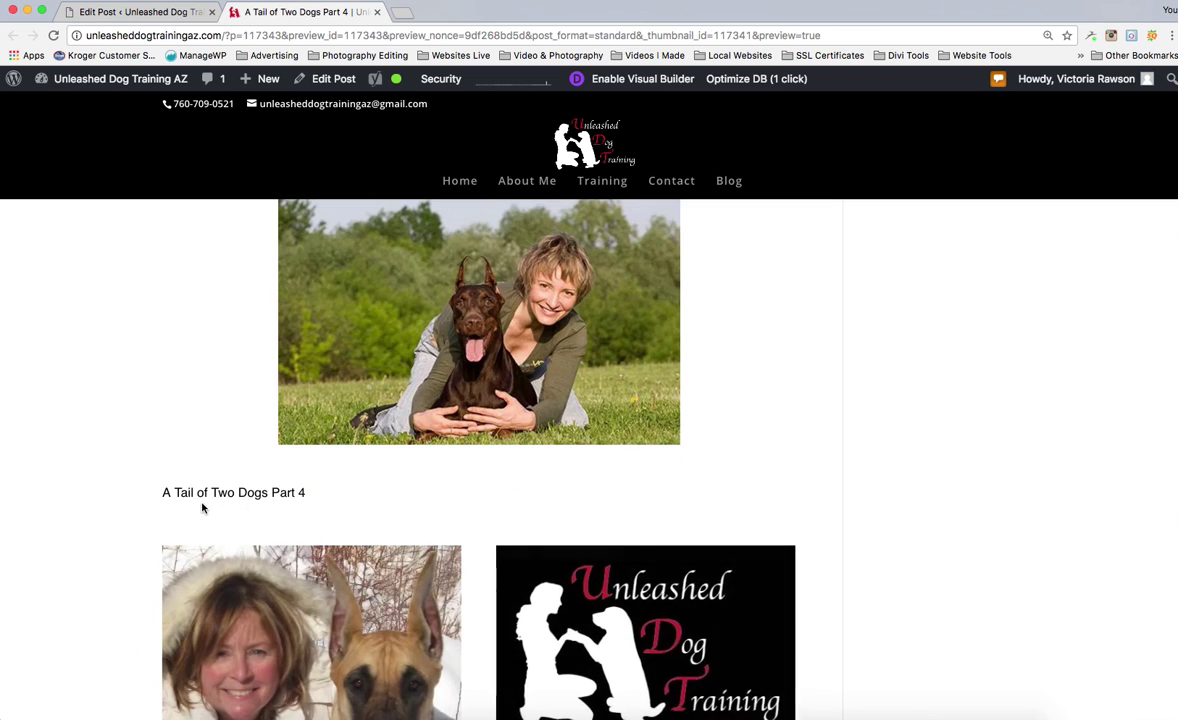
{"action": "scroll", "coordinate": [443, 504], "scroll_direction": "down", "scroll_amount": 2}
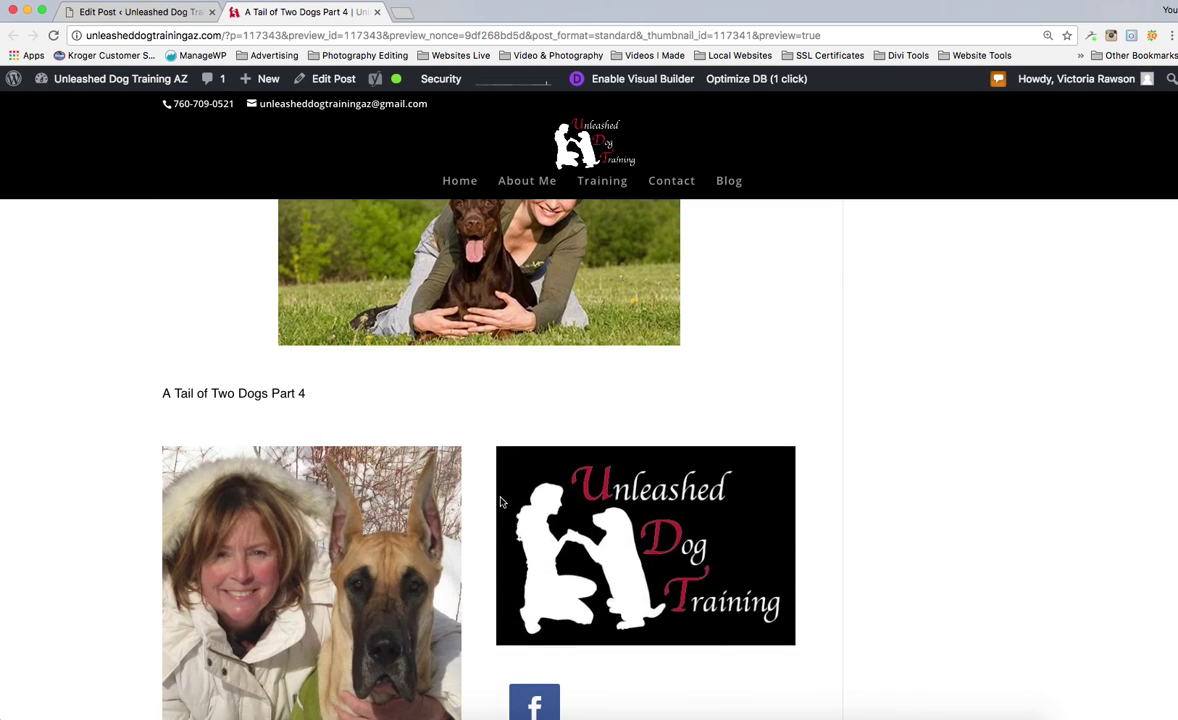
{"action": "scroll", "coordinate": [494, 508], "scroll_direction": "down", "scroll_amount": 3}
{"action": "scroll", "coordinate": [490, 510], "scroll_direction": "up", "scroll_amount": 1}
{"action": "scroll", "coordinate": [489, 507], "scroll_direction": "down", "scroll_amount": 3}
{"action": "scroll", "coordinate": [487, 500], "scroll_direction": "up", "scroll_amount": 5}
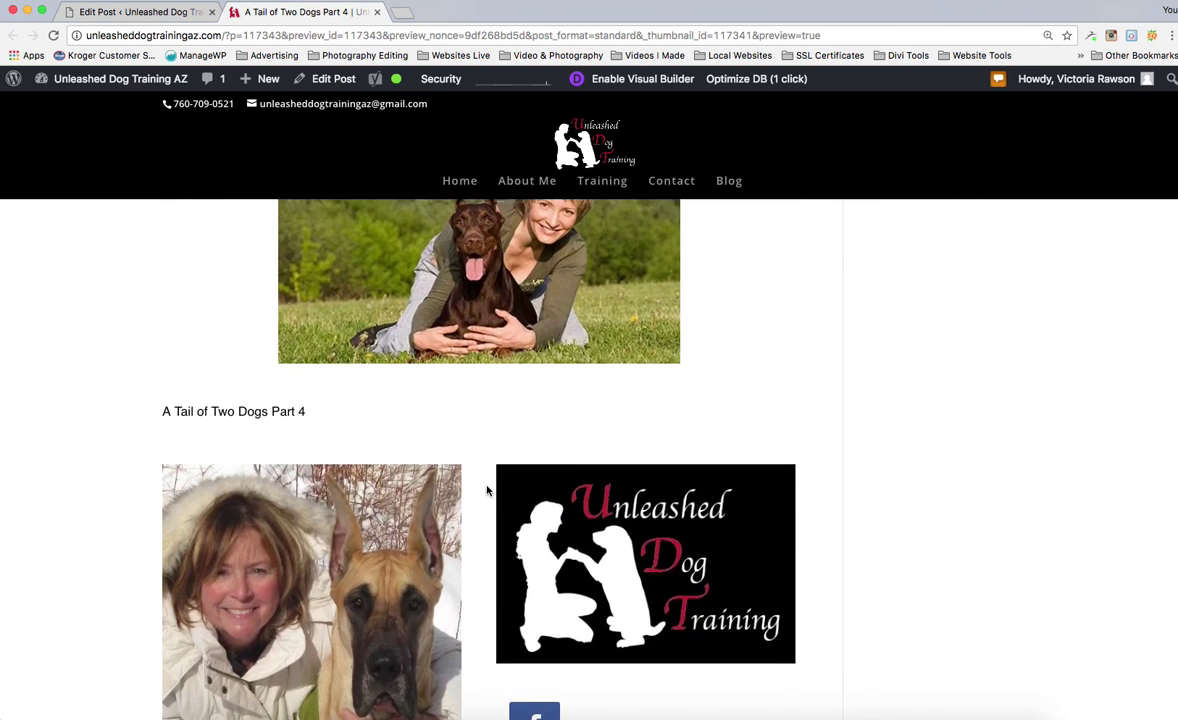
{"action": "scroll", "coordinate": [487, 488], "scroll_direction": "up", "scroll_amount": 4}
{"action": "scroll", "coordinate": [480, 490], "scroll_direction": "down", "scroll_amount": 4}
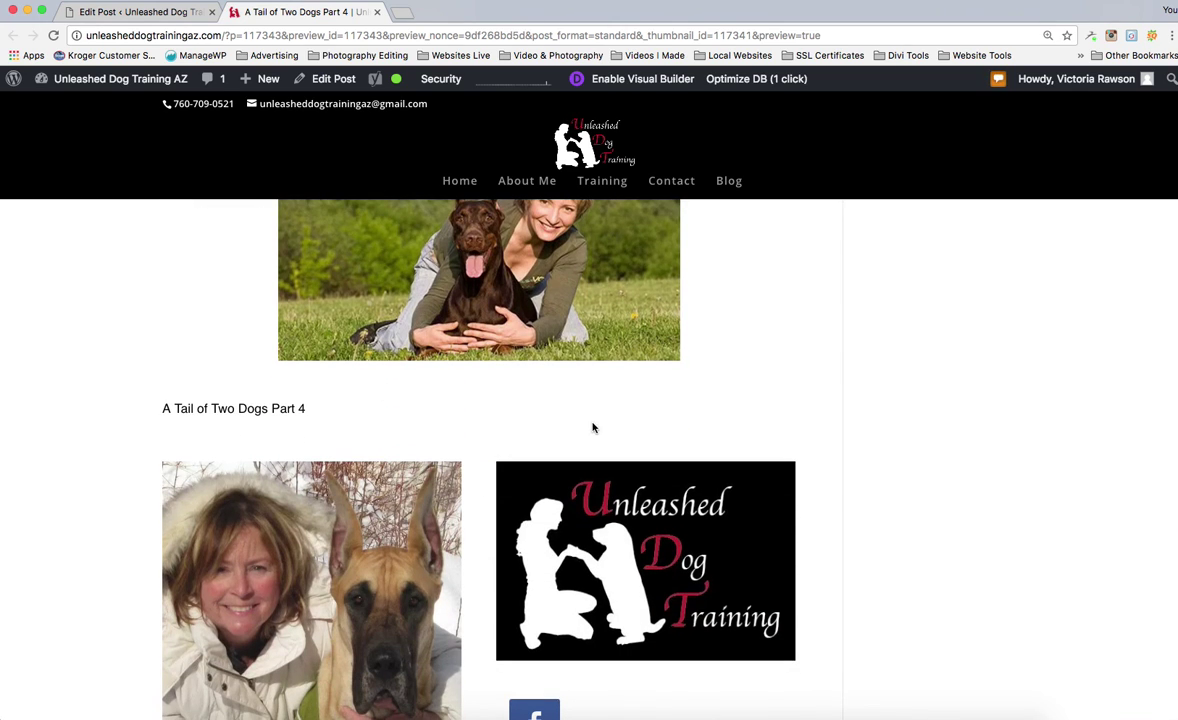
{"action": "scroll", "coordinate": [592, 428], "scroll_direction": "up", "scroll_amount": 5}
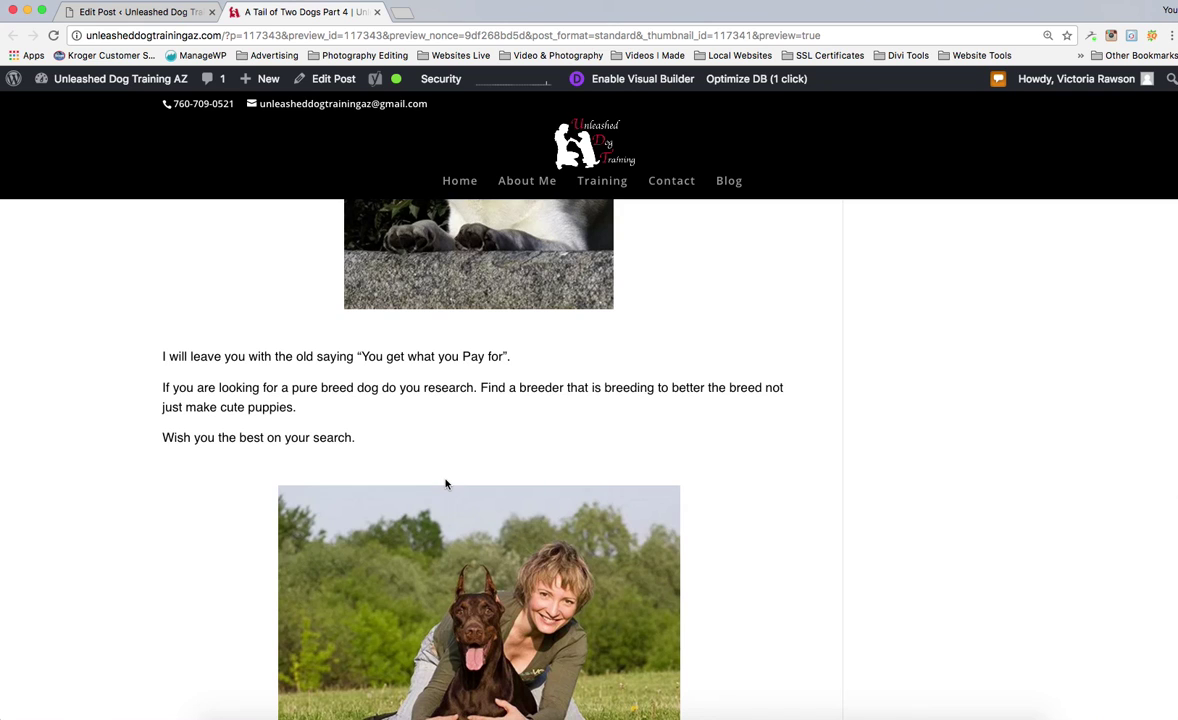
{"action": "scroll", "coordinate": [446, 485], "scroll_direction": "up", "scroll_amount": 15}
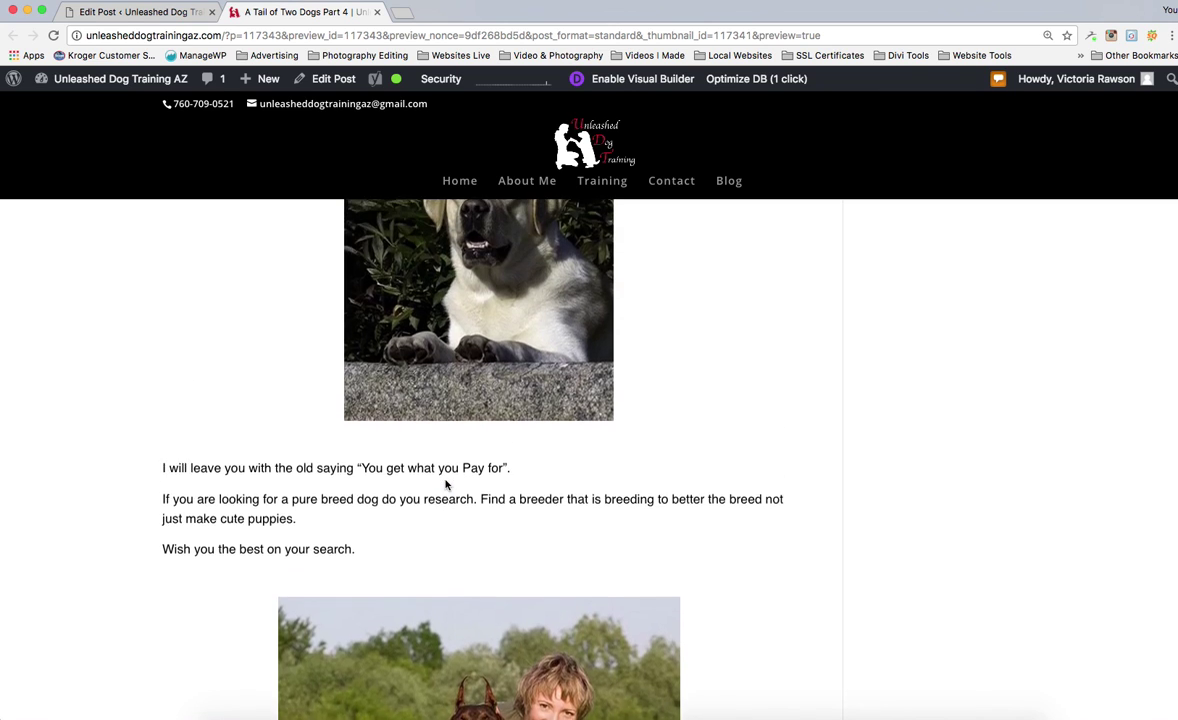
{"action": "scroll", "coordinate": [453, 478], "scroll_direction": "up", "scroll_amount": 10}
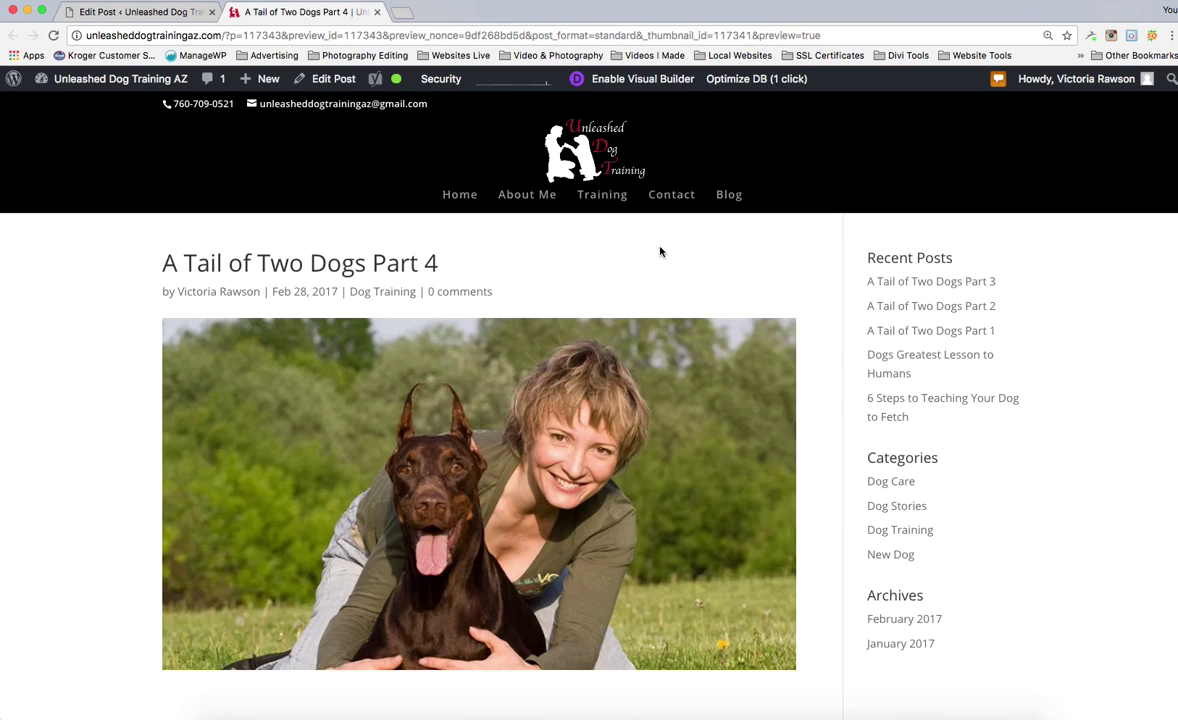
Close the preview and open the Yoast snippet editor on the Part 4 Edit Post page
{"action": "left_click", "coordinate": [378, 13]}
{"action": "scroll", "coordinate": [729, 215], "scroll_direction": "down", "scroll_amount": 5}
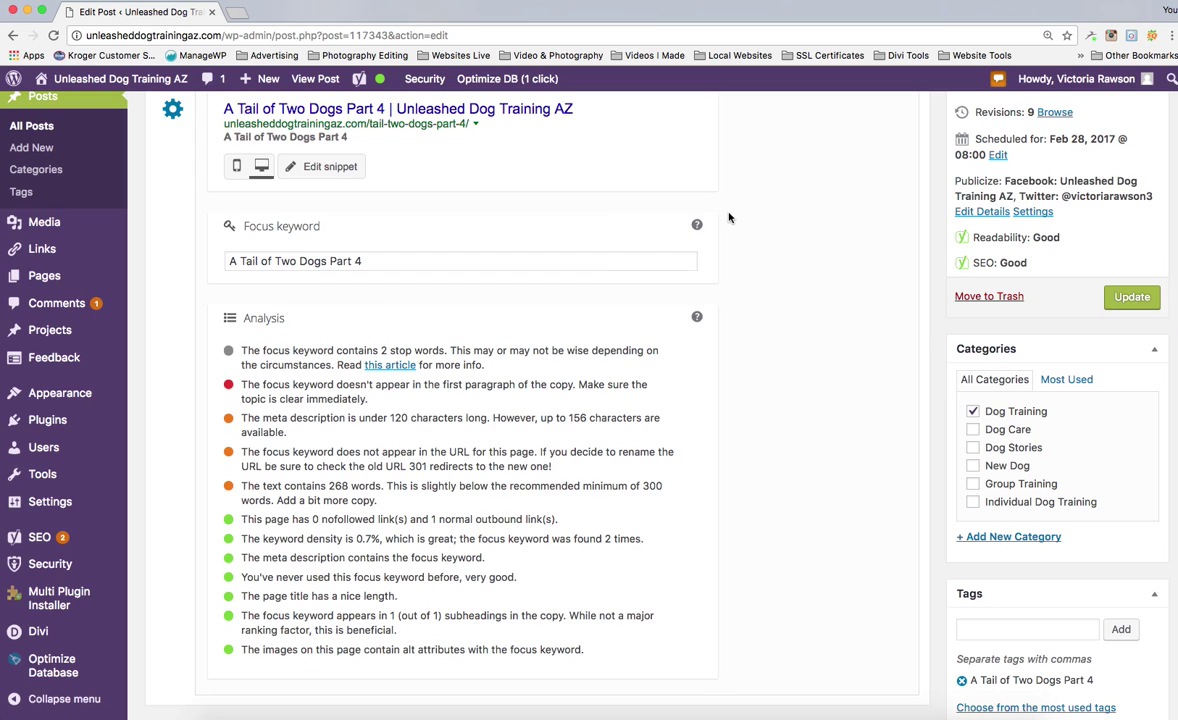
{"action": "scroll", "coordinate": [728, 218], "scroll_direction": "up", "scroll_amount": 2}
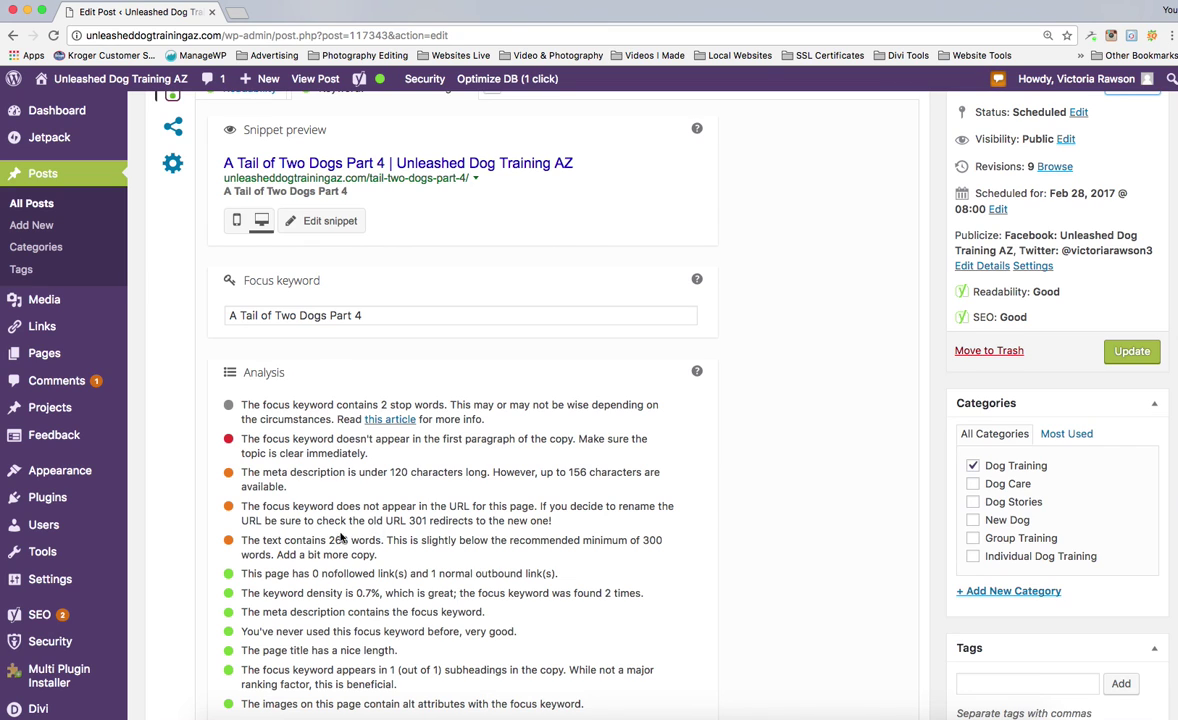
{"action": "scroll", "coordinate": [380, 560], "scroll_direction": "down", "scroll_amount": 3}
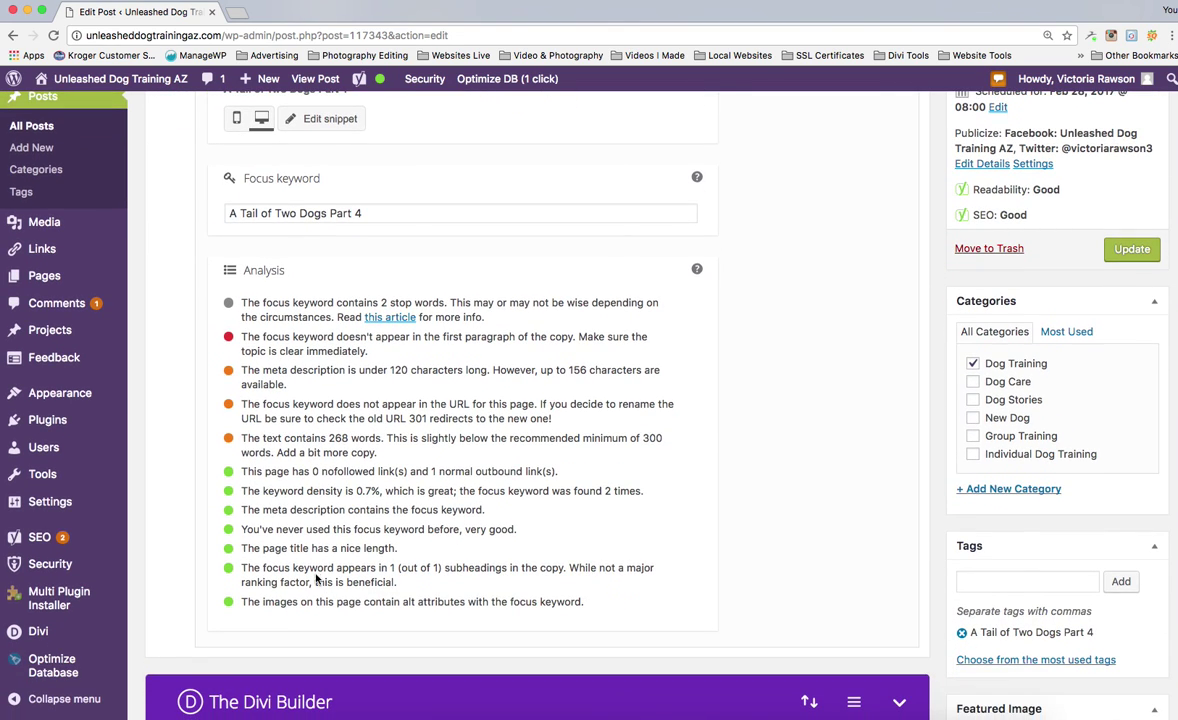
{"action": "scroll", "coordinate": [860, 420], "scroll_direction": "up", "scroll_amount": 5}
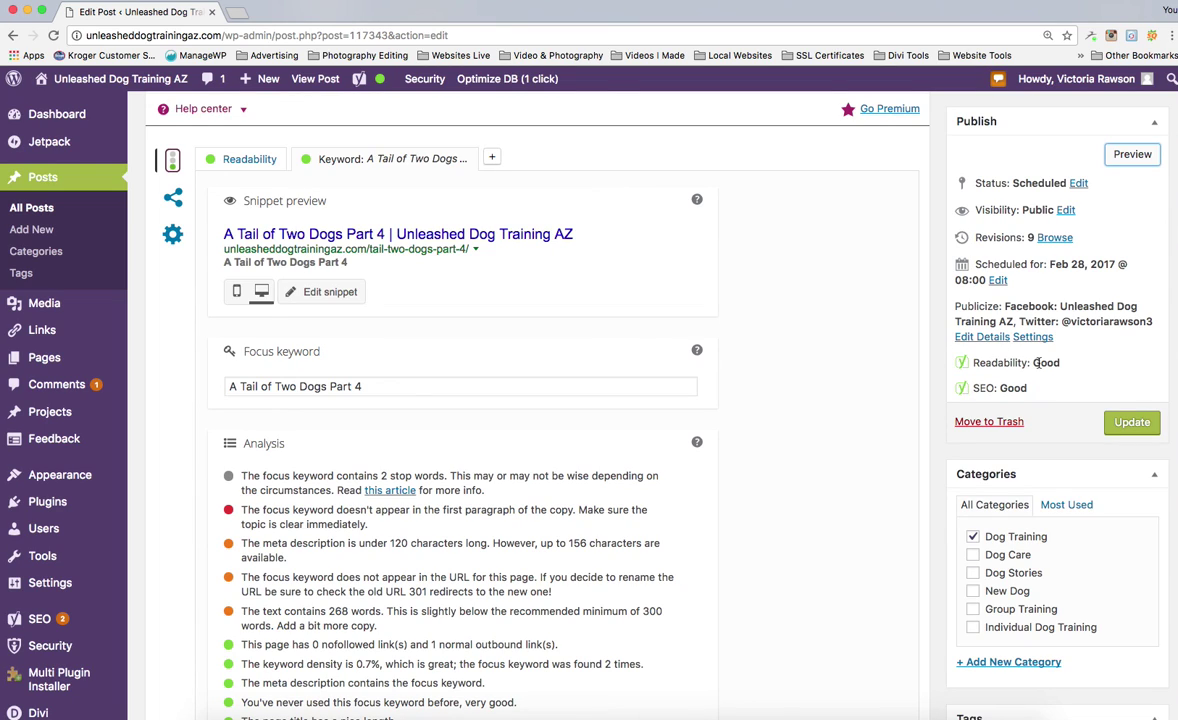
{"action": "scroll", "coordinate": [823, 413], "scroll_direction": "down", "scroll_amount": 4}
{"action": "scroll", "coordinate": [823, 414], "scroll_direction": "down", "scroll_amount": 1}
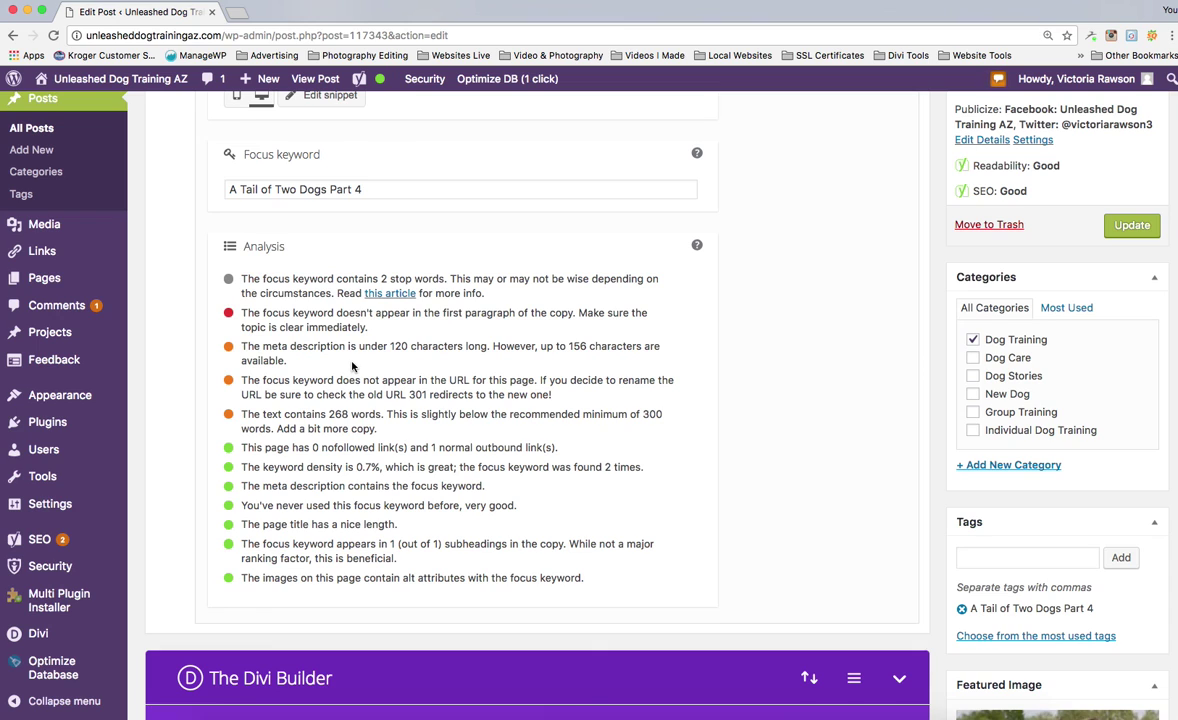
{"action": "scroll", "coordinate": [345, 375], "scroll_direction": "up", "scroll_amount": 1}
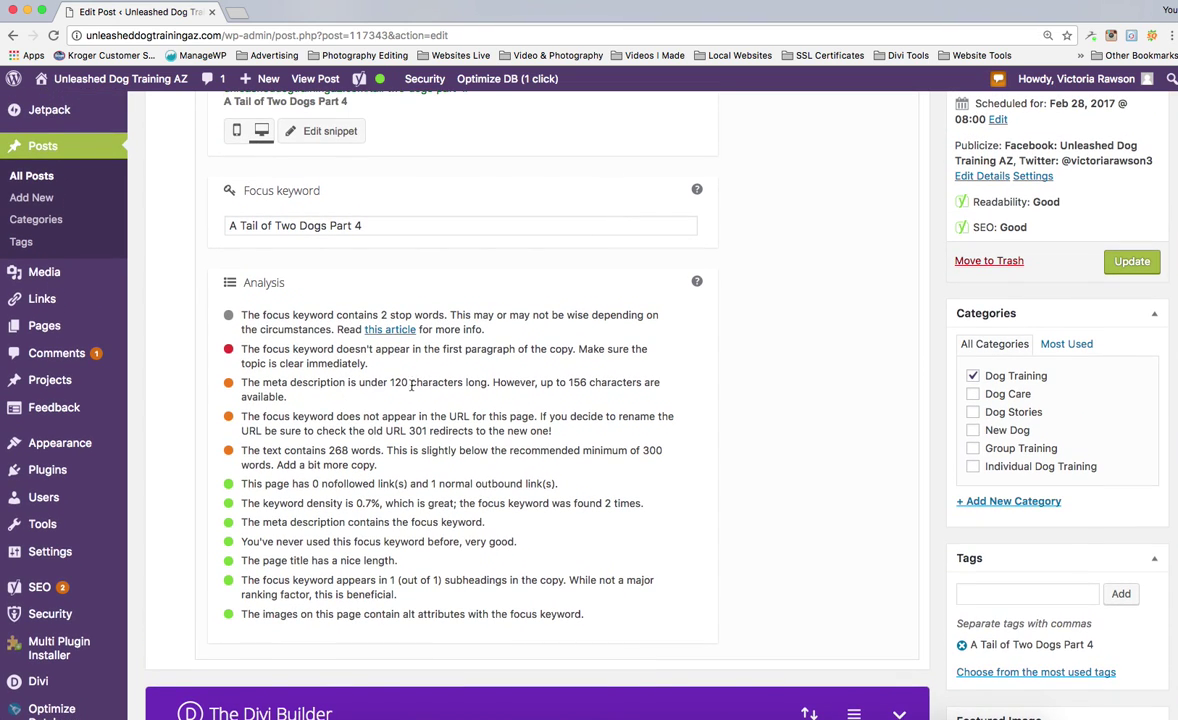
{"action": "scroll", "coordinate": [699, 447], "scroll_direction": "up", "scroll_amount": 4}
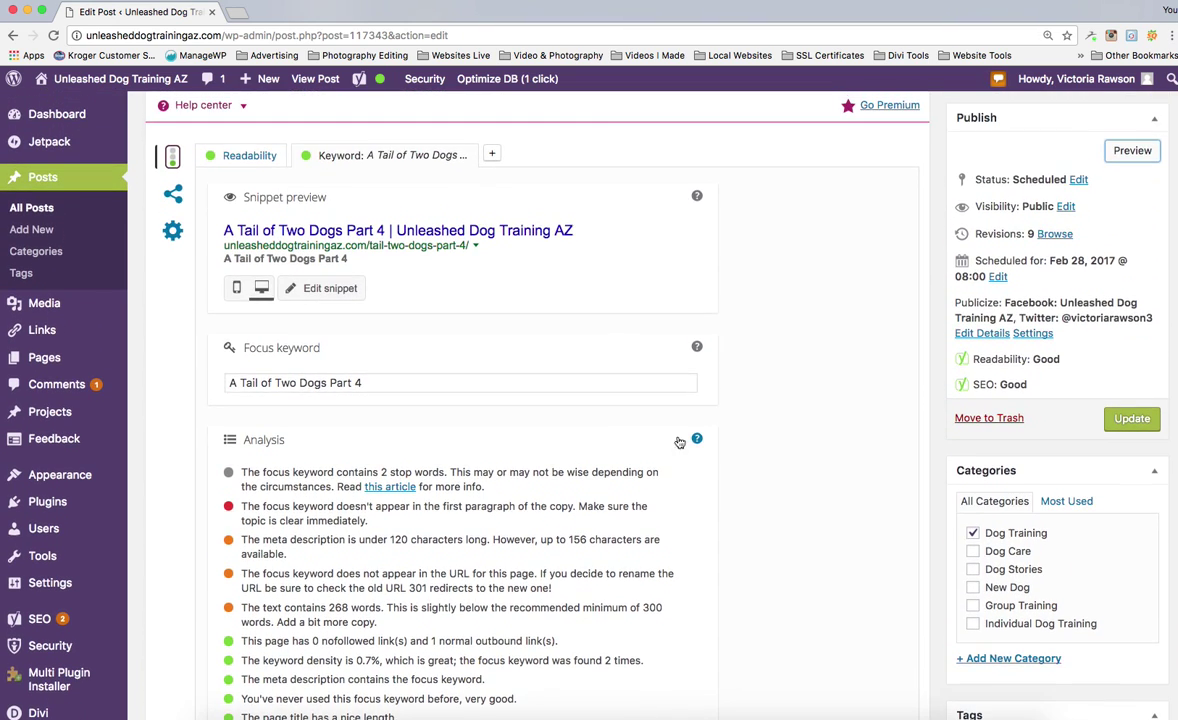
{"action": "left_click", "coordinate": [357, 297]}
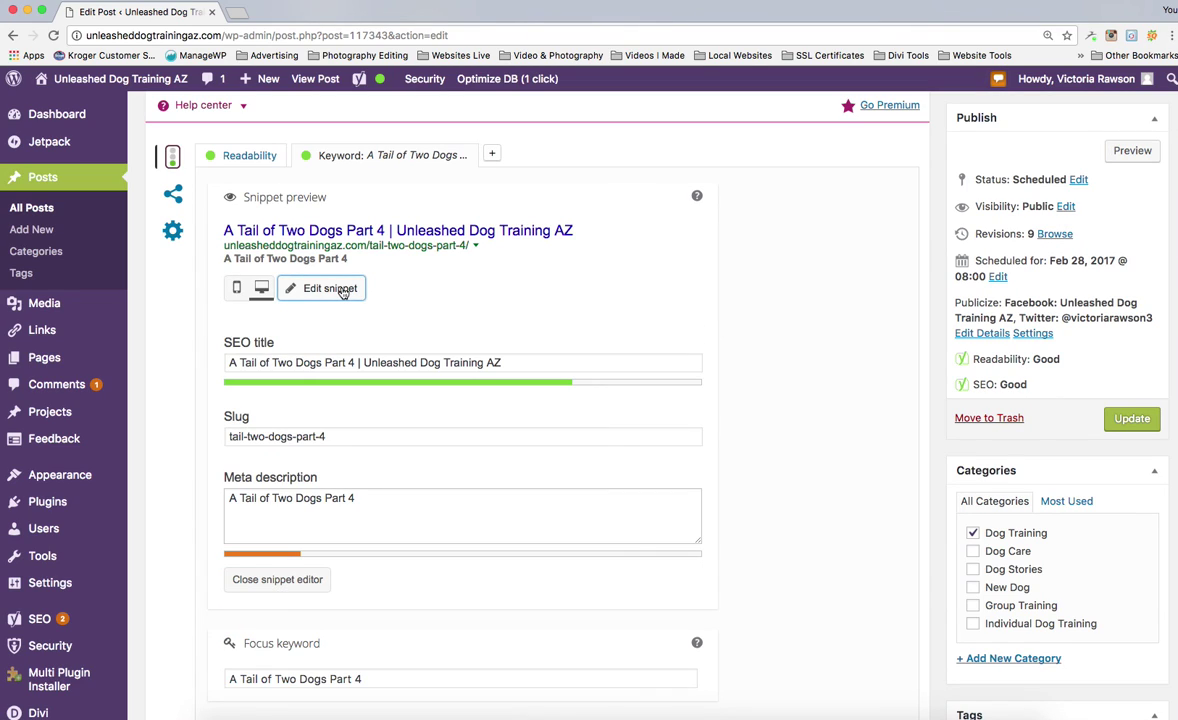
Write the meta description continuation 'is a blog by' followed by the author's name
{"action": "left_click", "coordinate": [356, 497]}
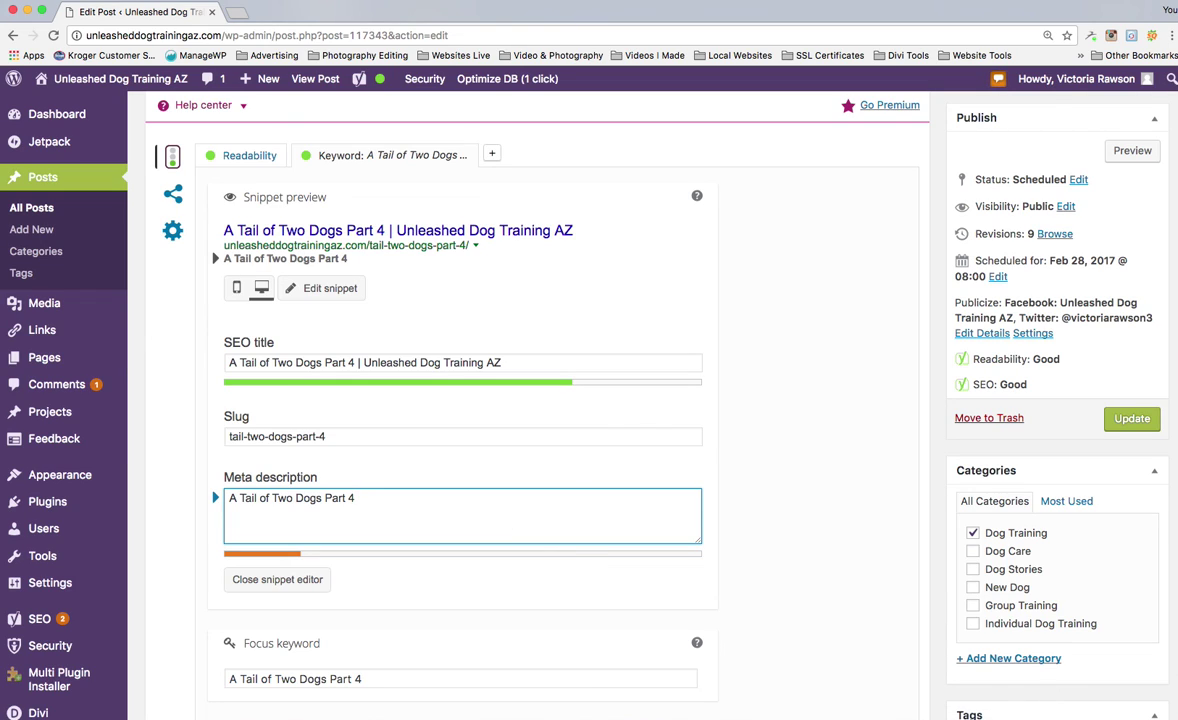
{"action": "type", "text": "is a blog about dog traing"}
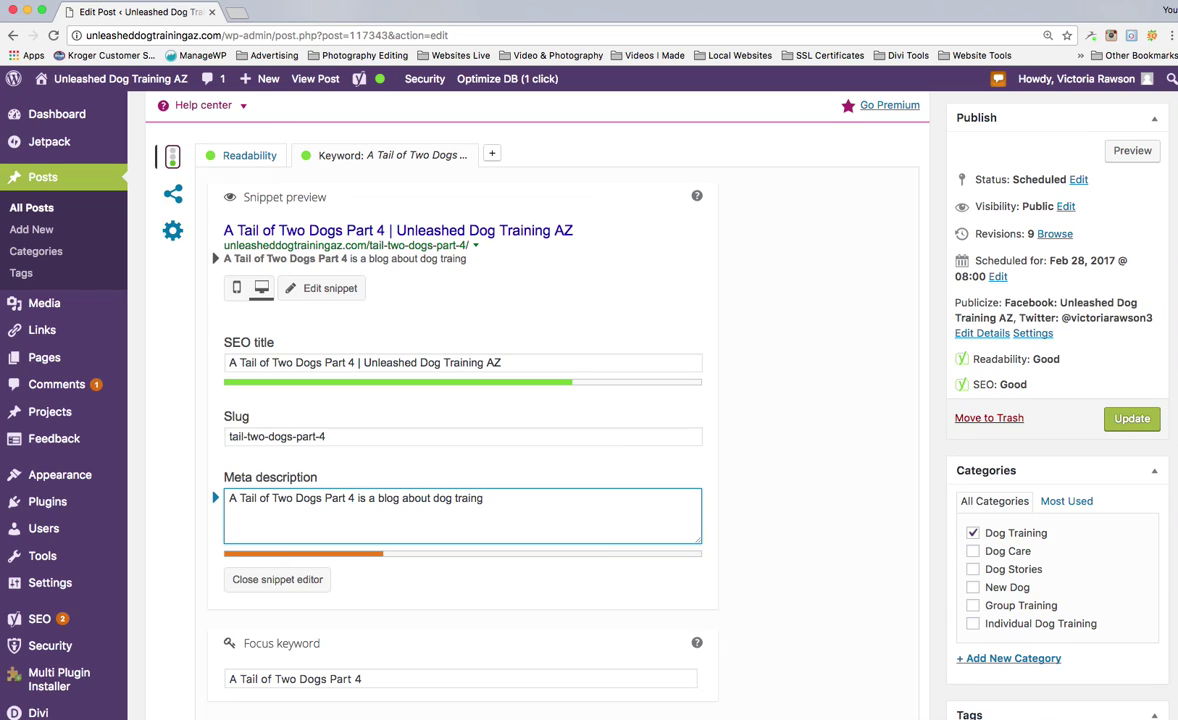
{"action": "key", "text": "BackSpace"}
{"action": "key", "text": "BackSpace"}
{"action": "key", "text": "BackSpace"}
{"action": "key", "text": "BackSpace"}
{"action": "key", "text": "BackSpace"}
{"action": "key", "text": "BackSpace"}
{"action": "key", "text": "BackSpace"}
{"action": "key", "text": "BackSpace"}
{"action": "key", "text": "BackSpace"}
{"action": "key", "text": "BackSpace"}
{"action": "key", "text": "BackSpace"}
{"action": "key", "text": "BackSpace"}
{"action": "key", "text": "BackSpace"}
{"action": "key", "text": "BackSpace"}
{"action": "key", "text": "BackSpace"}
{"action": "key", "text": "BackSpace"}
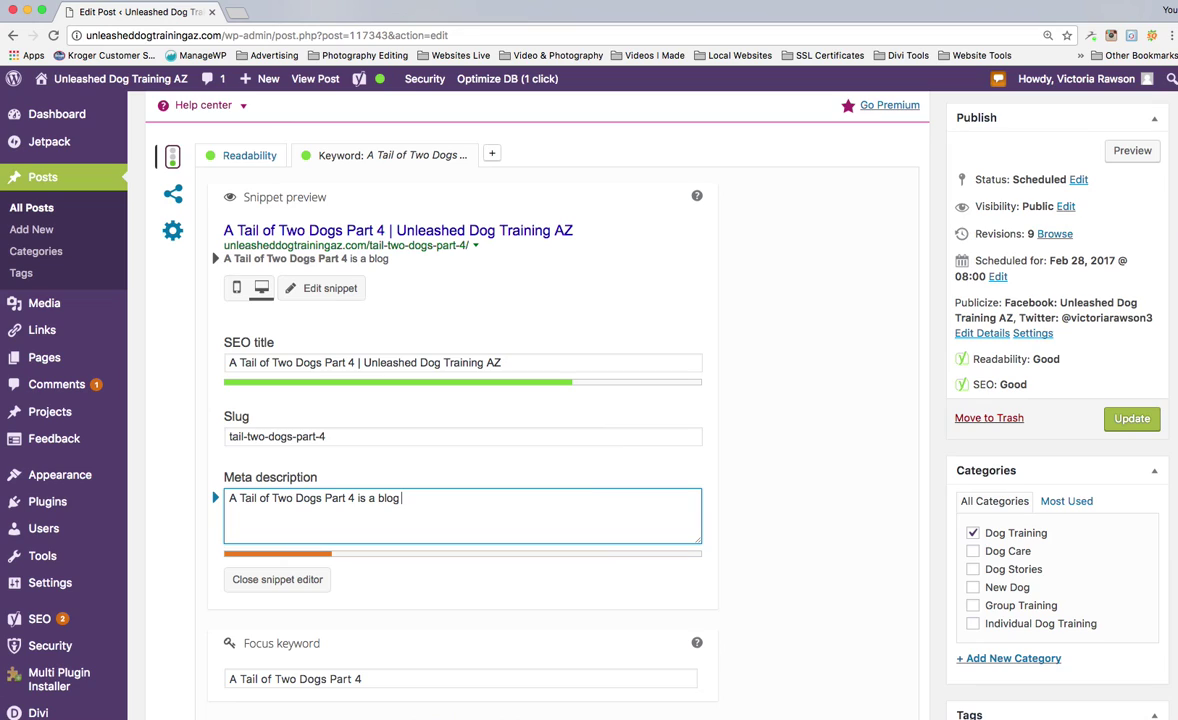
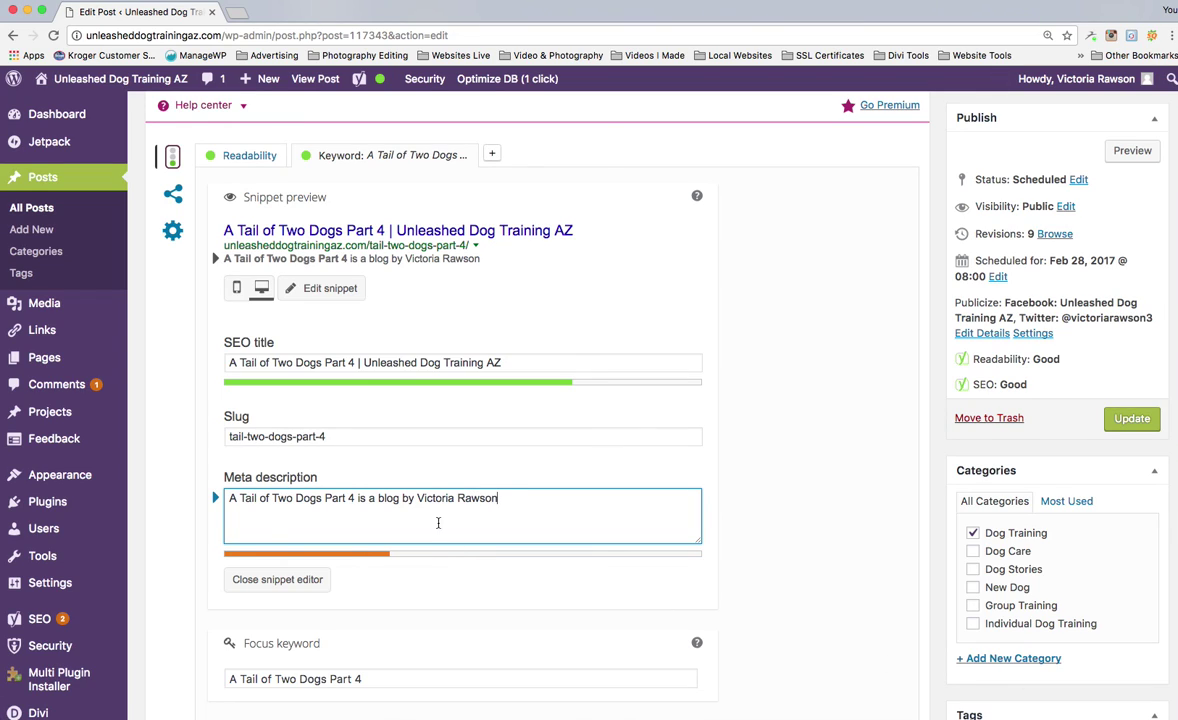
Insert 'professional dog trainer' before the author's name in the meta description
{"action": "left_click", "coordinate": [417, 497]}
{"action": "type", "text": "profes"}
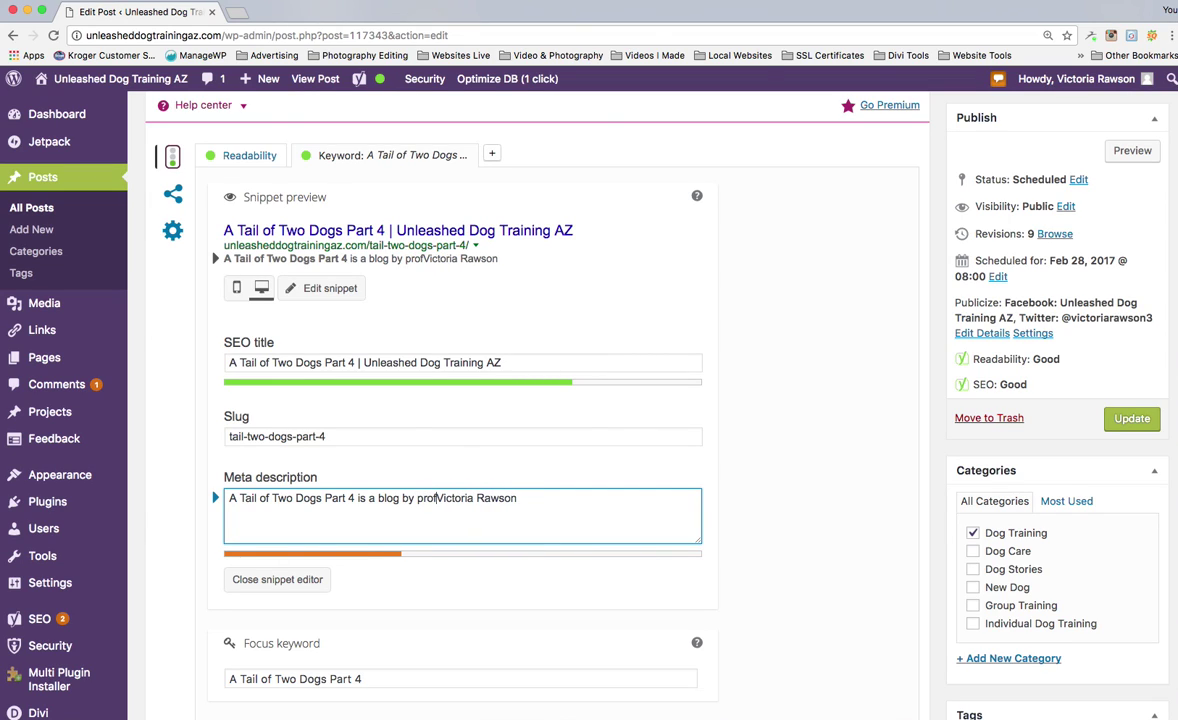
{"action": "type", "text": "sional"}
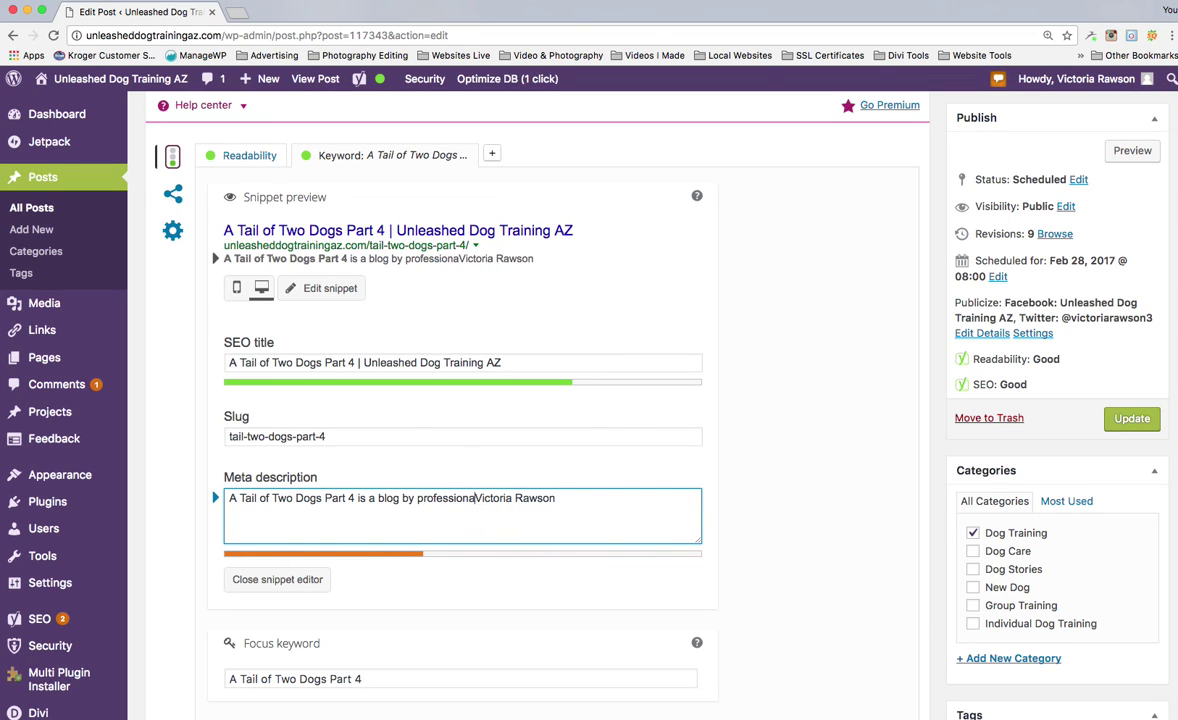
{"action": "type", "text": " dog "}
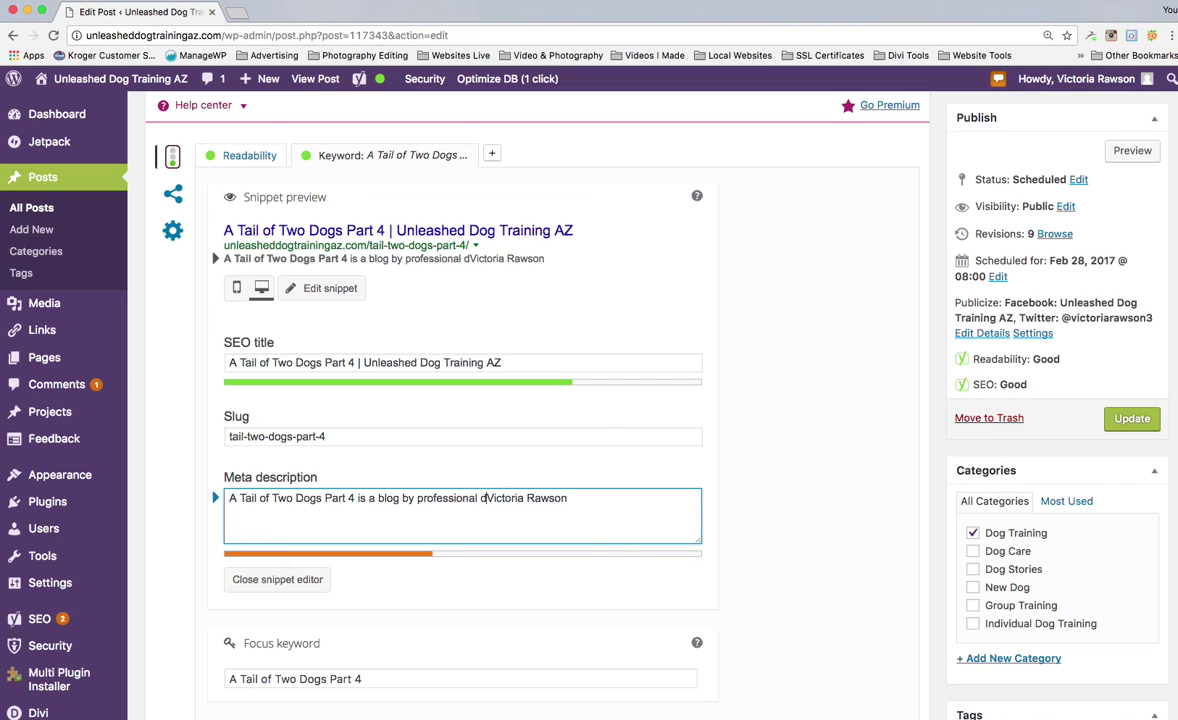
{"action": "type", "text": "traine"}
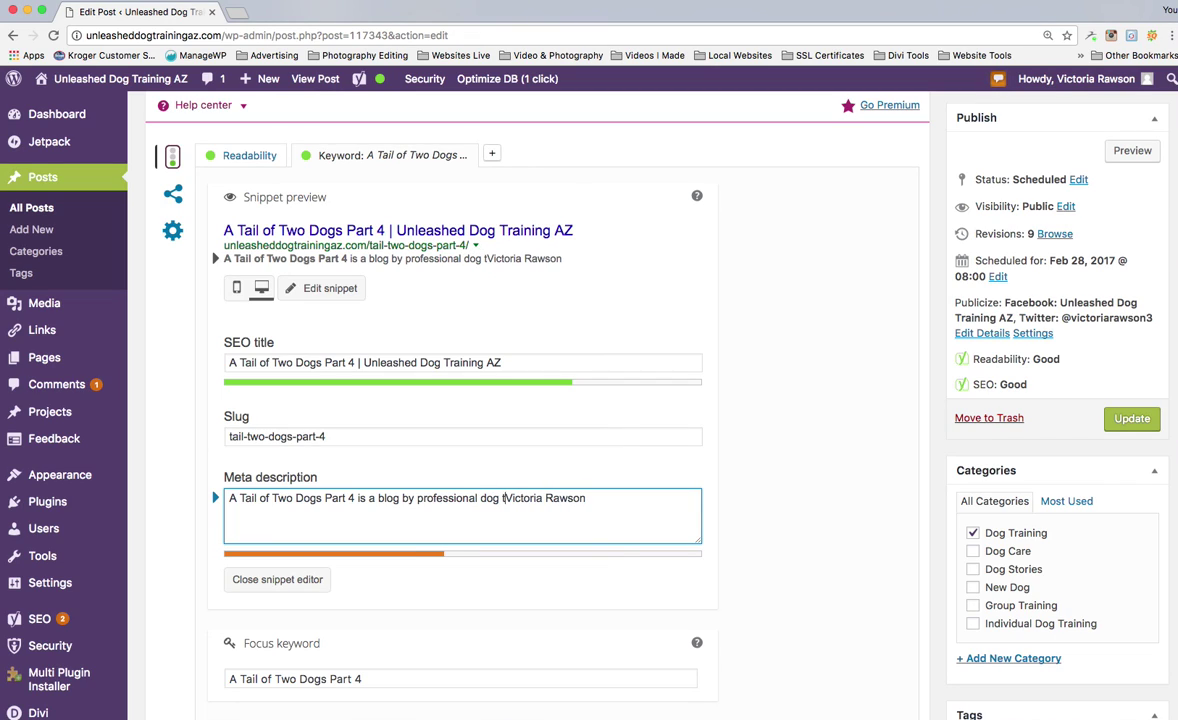
{"action": "type", "text": "r"}
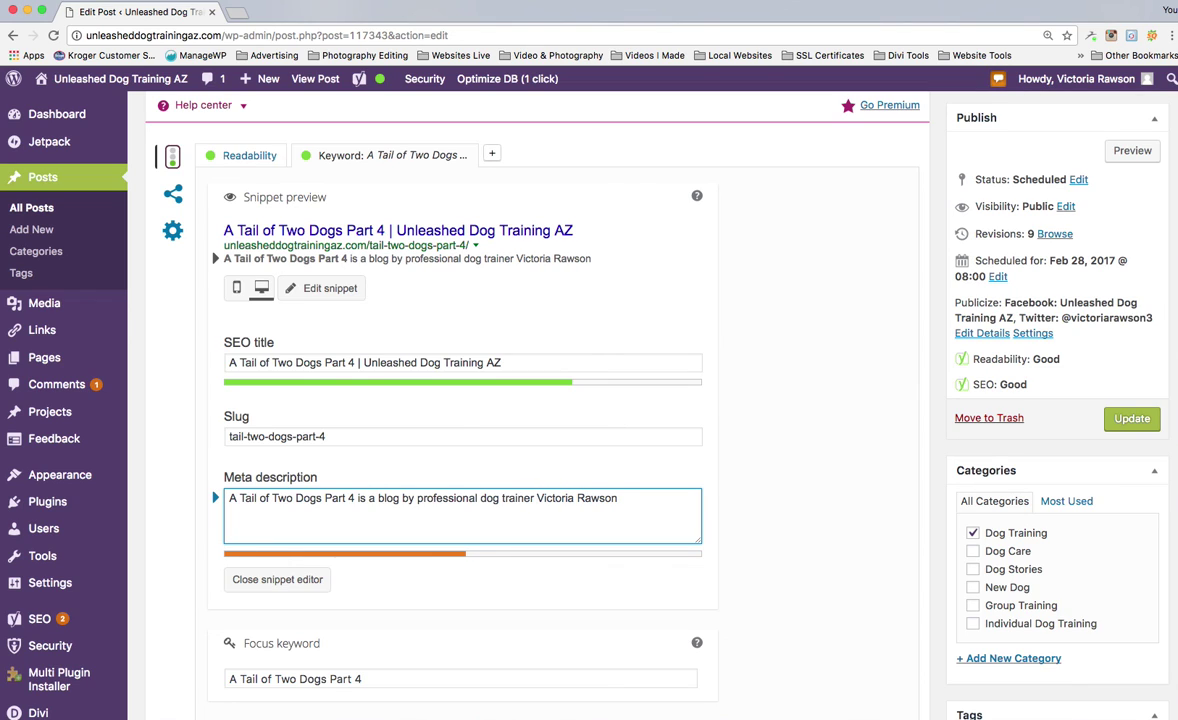
{"action": "scroll", "coordinate": [933, 678], "scroll_direction": "down", "scroll_amount": 1}
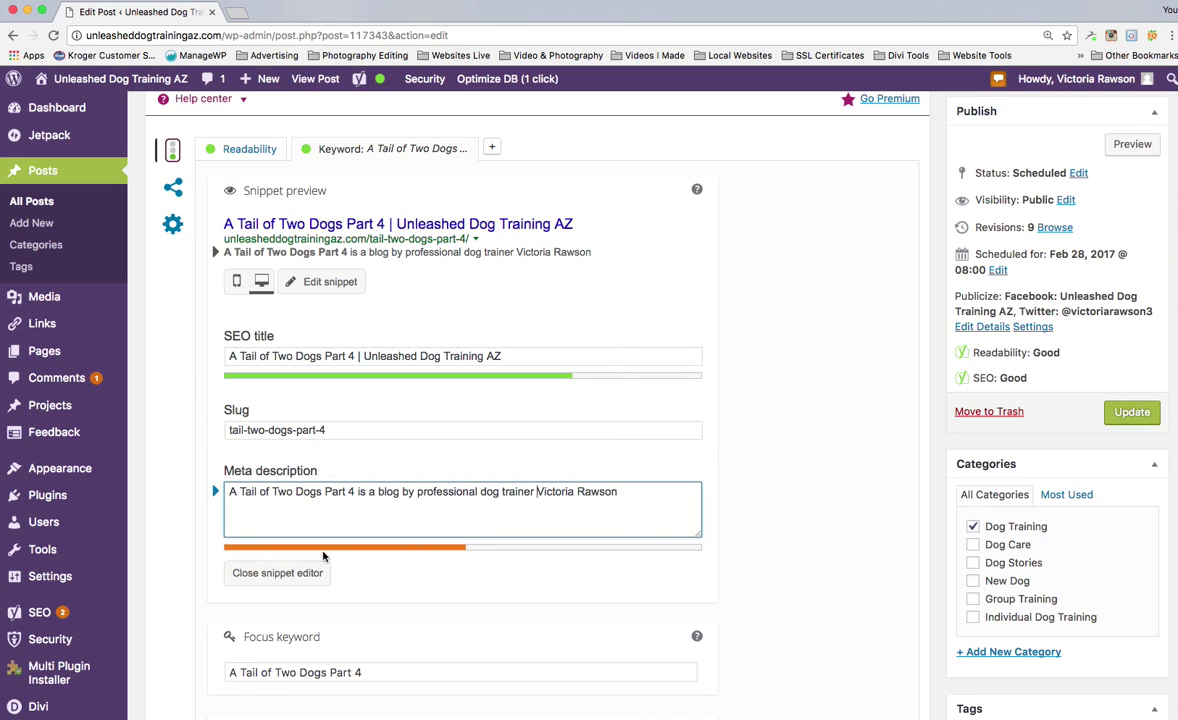
Append 'on traing your puppy when you first bring him into your life' to the meta description
{"action": "left_click", "coordinate": [620, 491]}
{"action": "type", "text": "n"}
{"action": "type", "text": " traing y"}
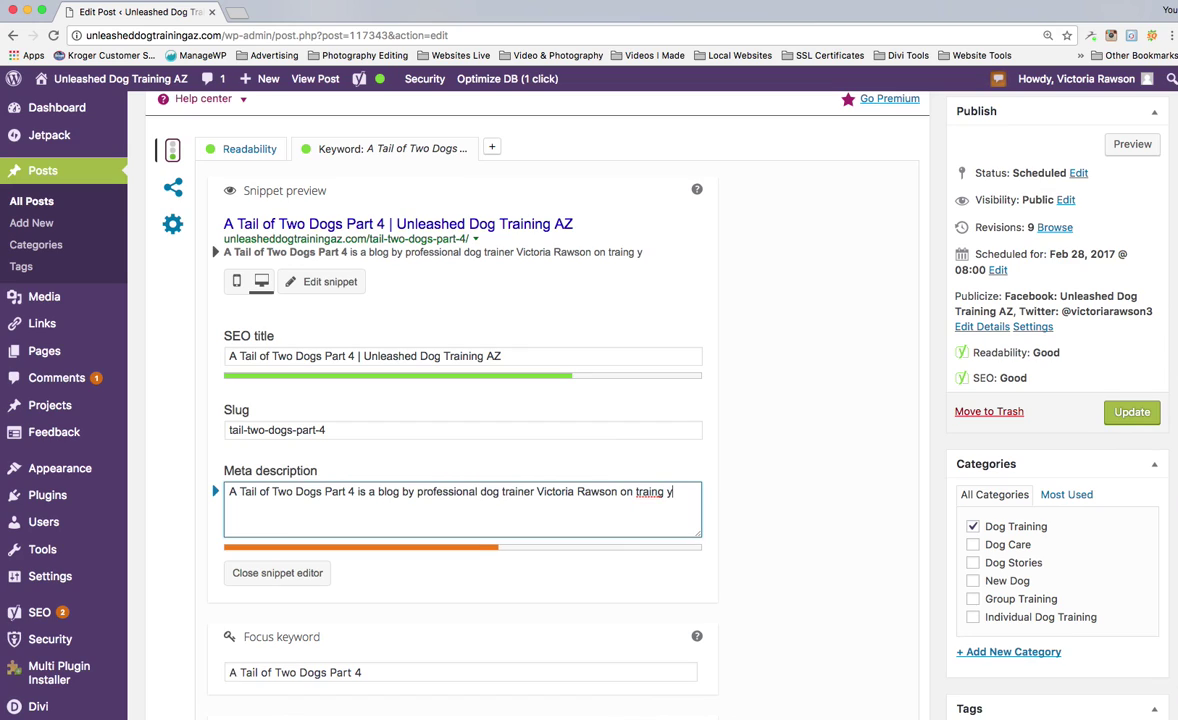
{"action": "type", "text": "our pupp"}
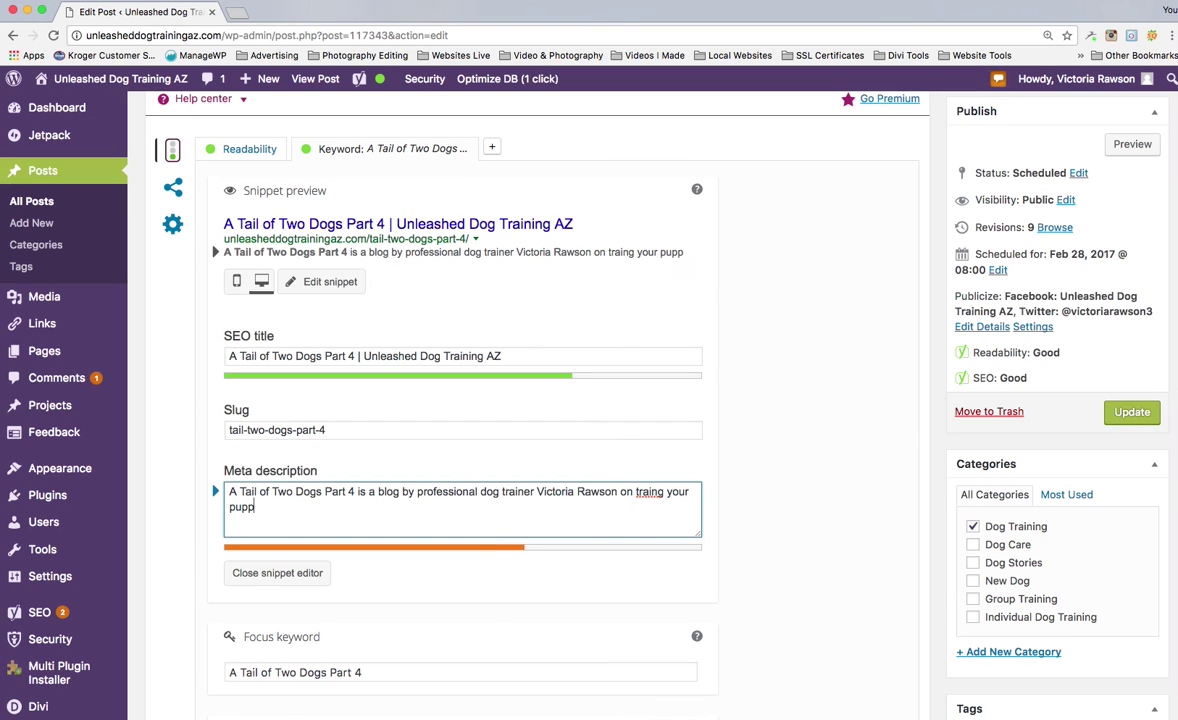
{"action": "type", "text": "y when yoy"}
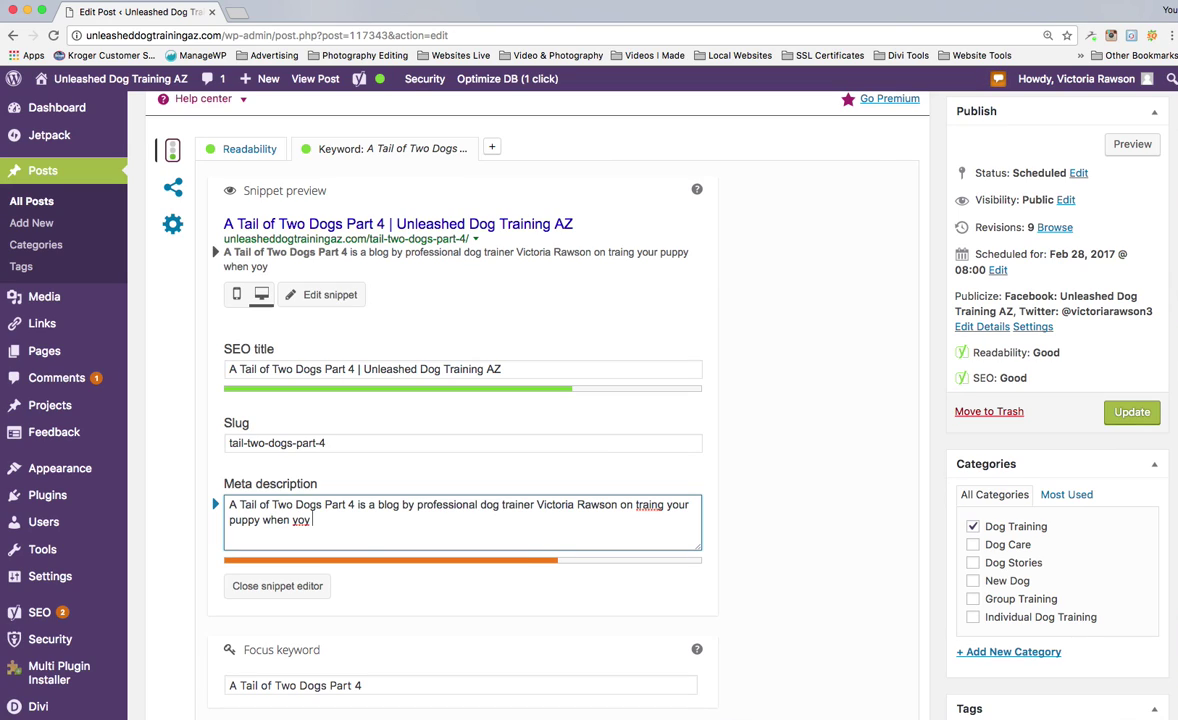
{"action": "key", "text": "BackSpace"}
{"action": "type", "text": "u first bring"}
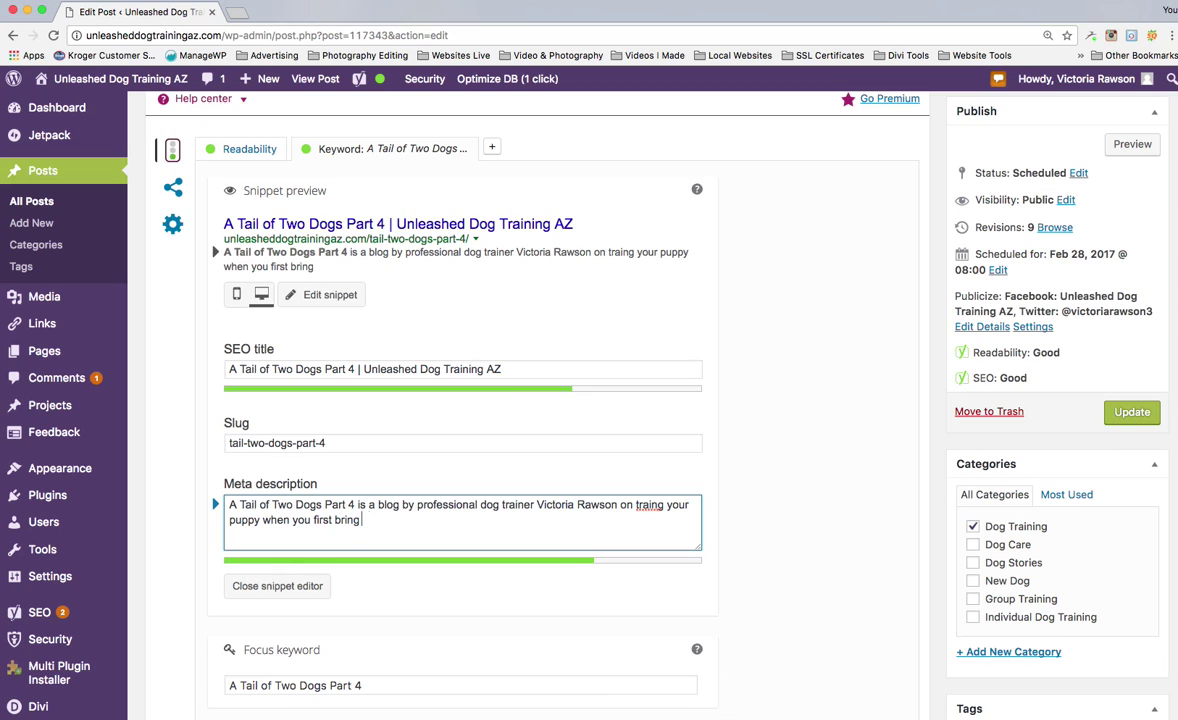
{"action": "type", "text": " him into you"}
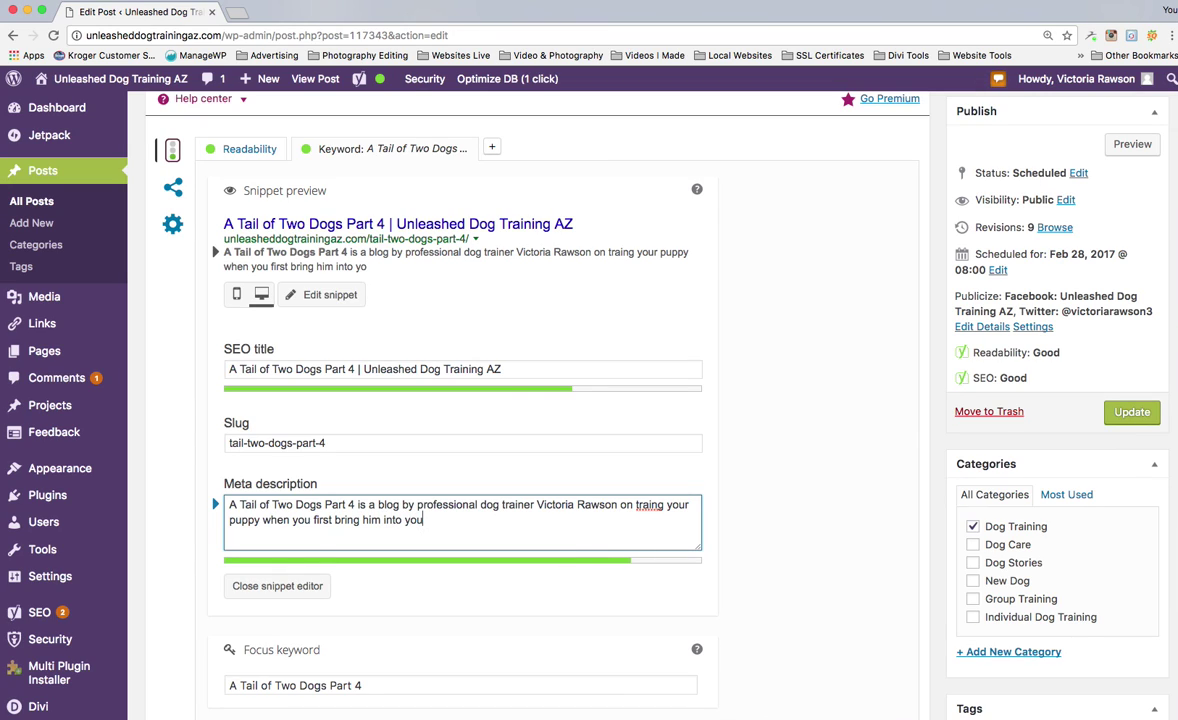
{"action": "type", "text": "r life"}
Correct the misspelled 'traing' to 'training' in the meta description
{"action": "right_click", "coordinate": [648, 506]}
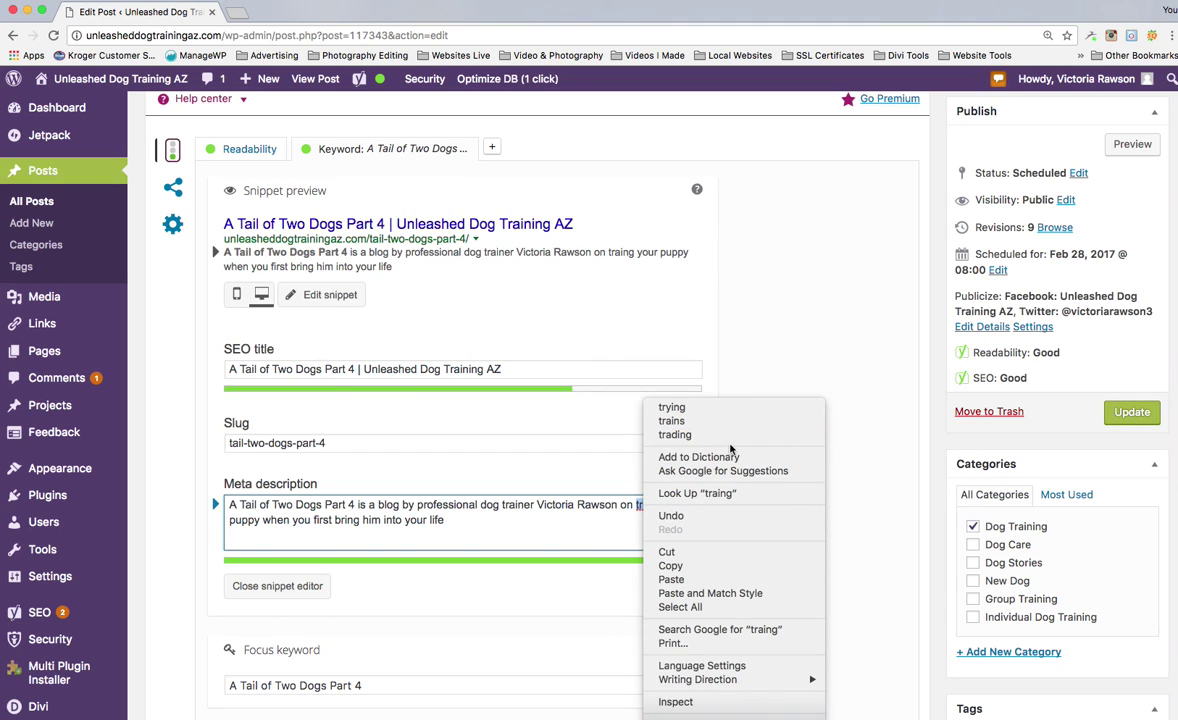
{"action": "left_click", "coordinate": [848, 418]}
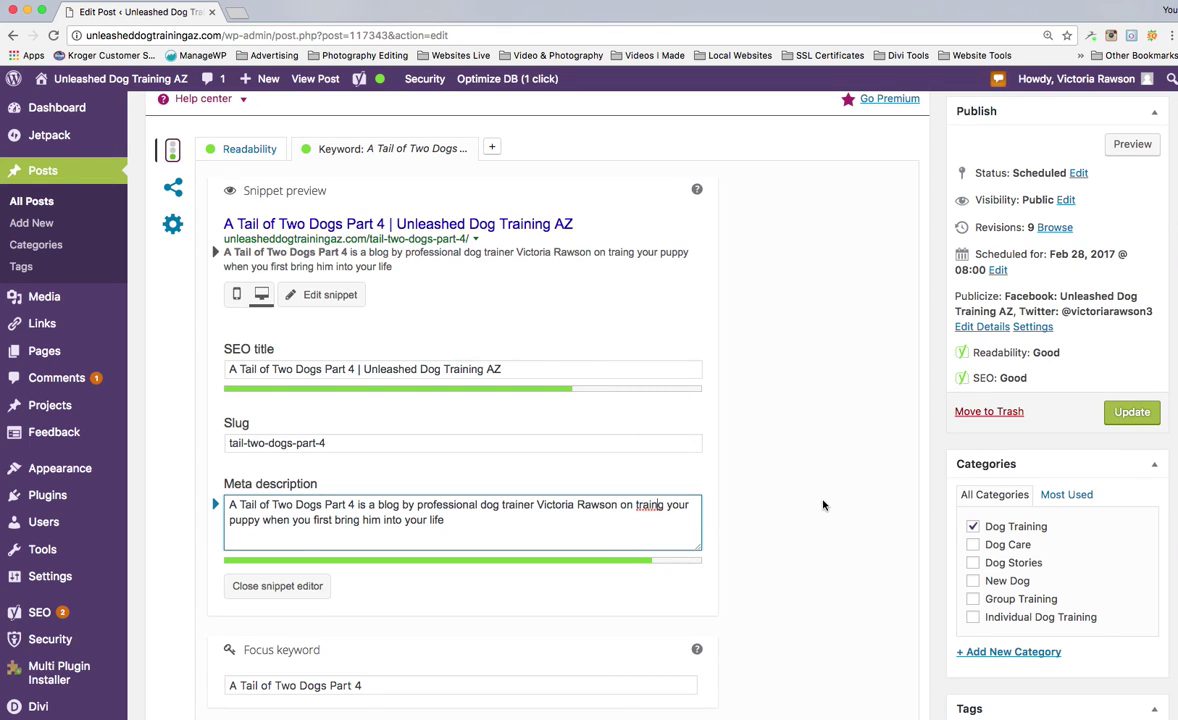
{"action": "type", "text": "training"}
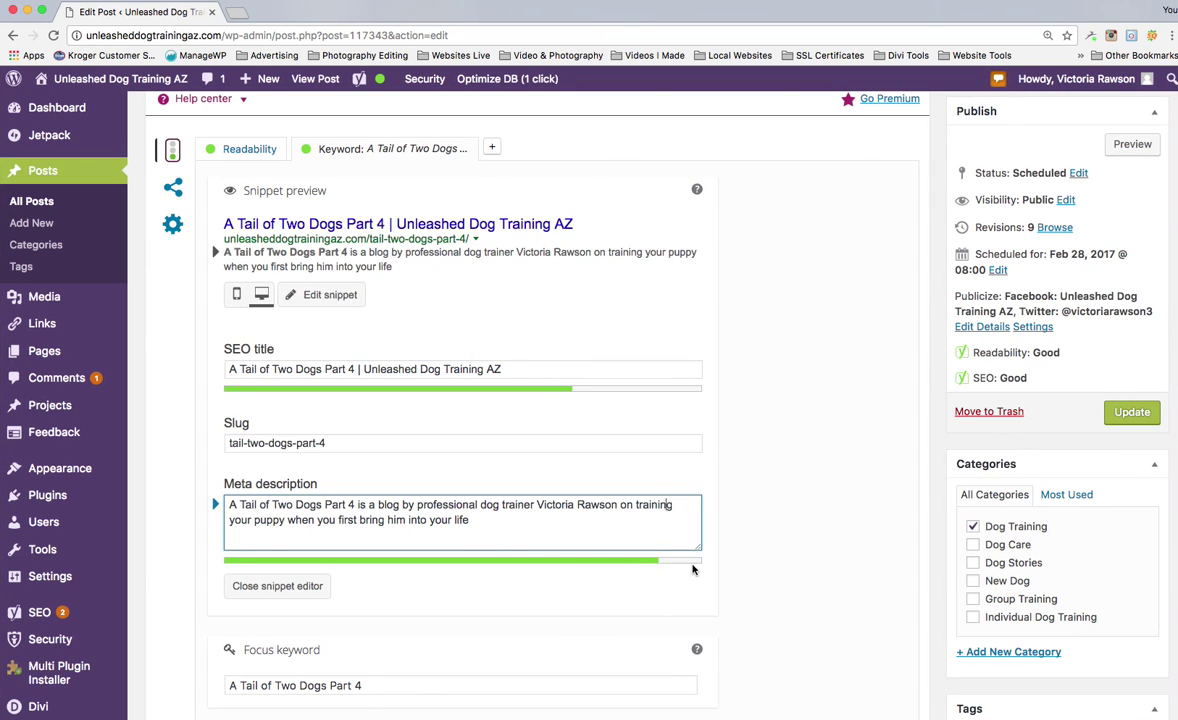
Add a full stop after 'into your life', remove the trial 'Verde Valley', and select the description
{"action": "left_click", "coordinate": [470, 520]}
{"action": "type", "text": "."}
{"action": "type", "text": "Verde "}
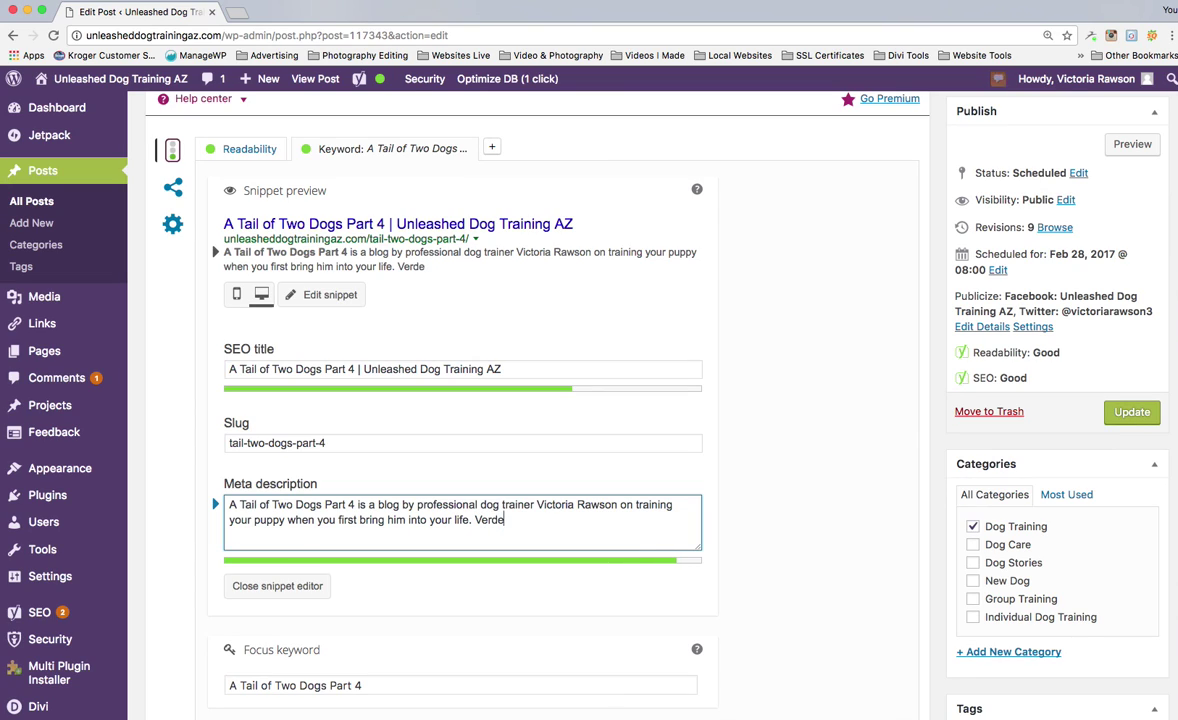
{"action": "type", "text": "Valley"}
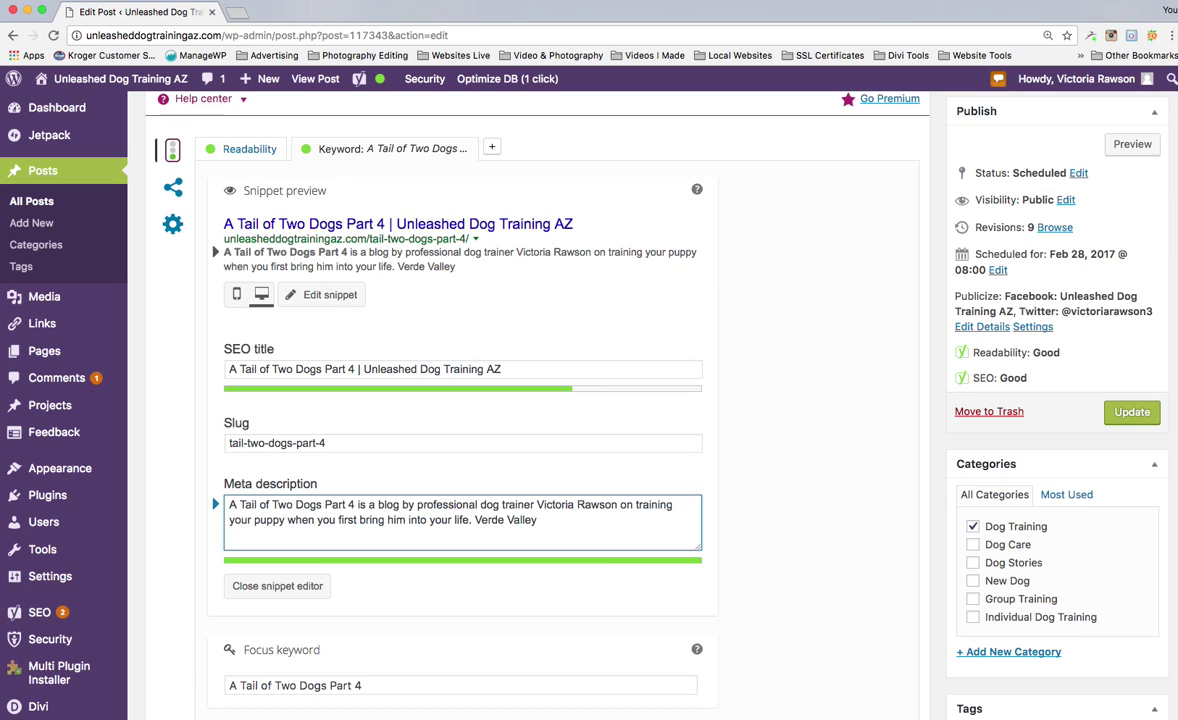
{"action": "key", "text": "BackSpace"}
{"action": "key", "text": "BackSpace"}
{"action": "key", "text": "BackSpace"}
{"action": "key", "text": "BackSpace"}
{"action": "key", "text": "BackSpace"}
{"action": "key", "text": "BackSpace"}
{"action": "key", "text": "BackSpace"}
{"action": "key", "text": "BackSpace"}
{"action": "key", "text": "BackSpace"}
{"action": "key", "text": "BackSpace"}
{"action": "key", "text": "BackSpace"}
{"action": "key", "text": "BackSpace"}
{"action": "key", "text": "BackSpace"}
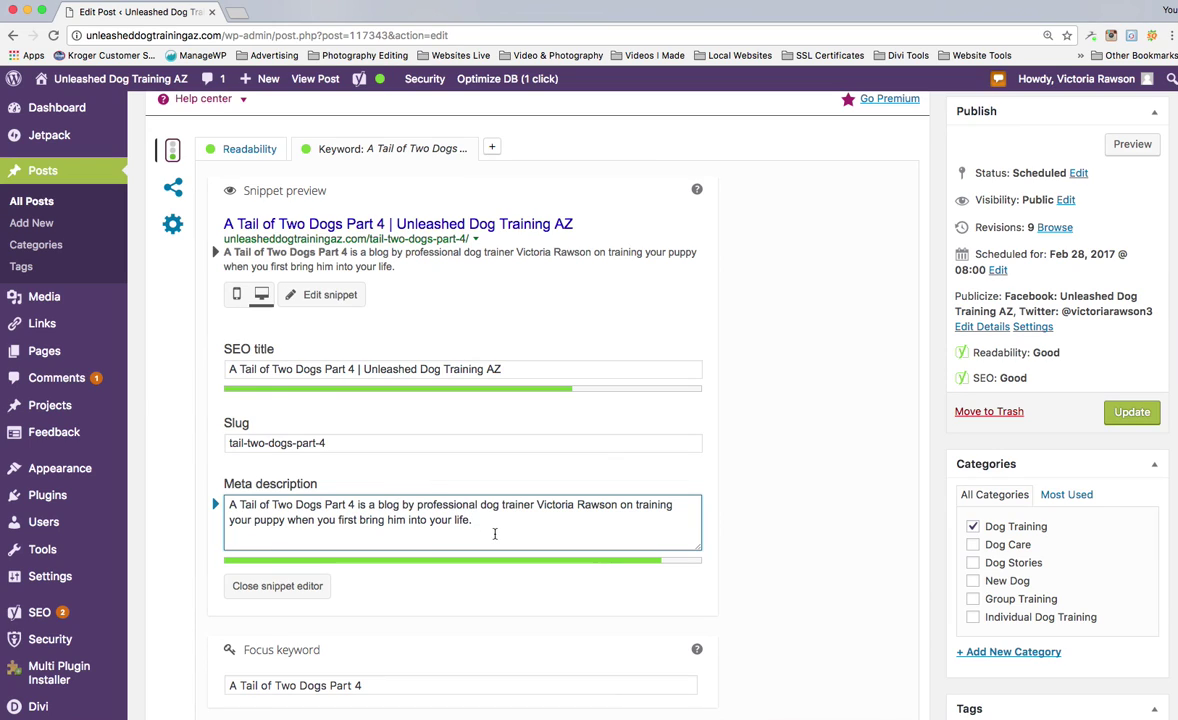
{"action": "left_click_drag", "start_coordinate": [487, 531], "coordinate": [202, 505]}
{"action": "key", "text": "super+c"}
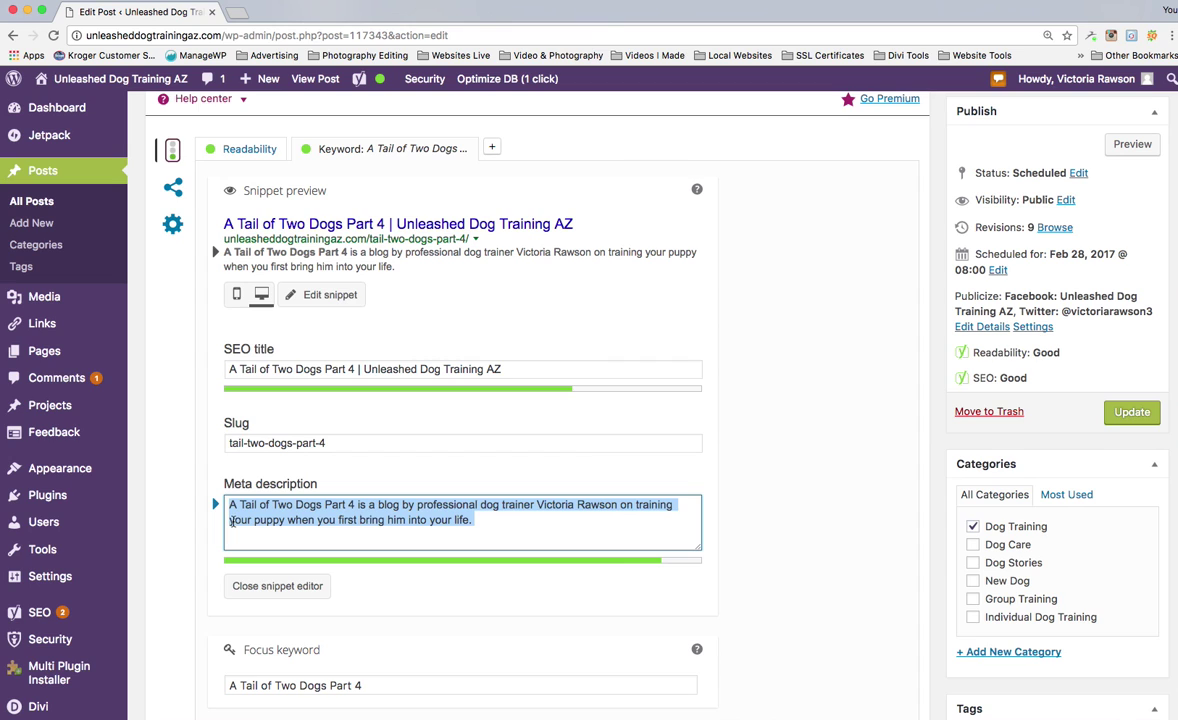
Paste the copied meta description sentence into the empty post Excerpt
{"action": "scroll", "coordinate": [710, 547], "scroll_direction": "down", "scroll_amount": 10}
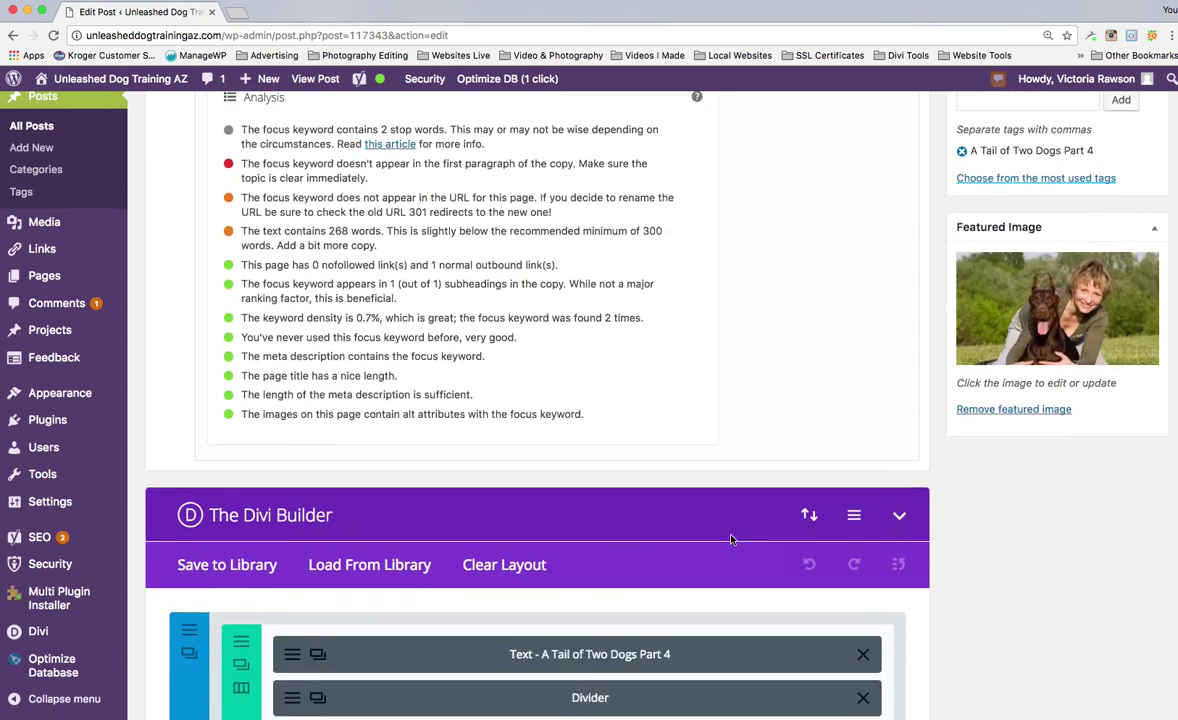
{"action": "scroll", "coordinate": [726, 536], "scroll_direction": "down", "scroll_amount": 15}
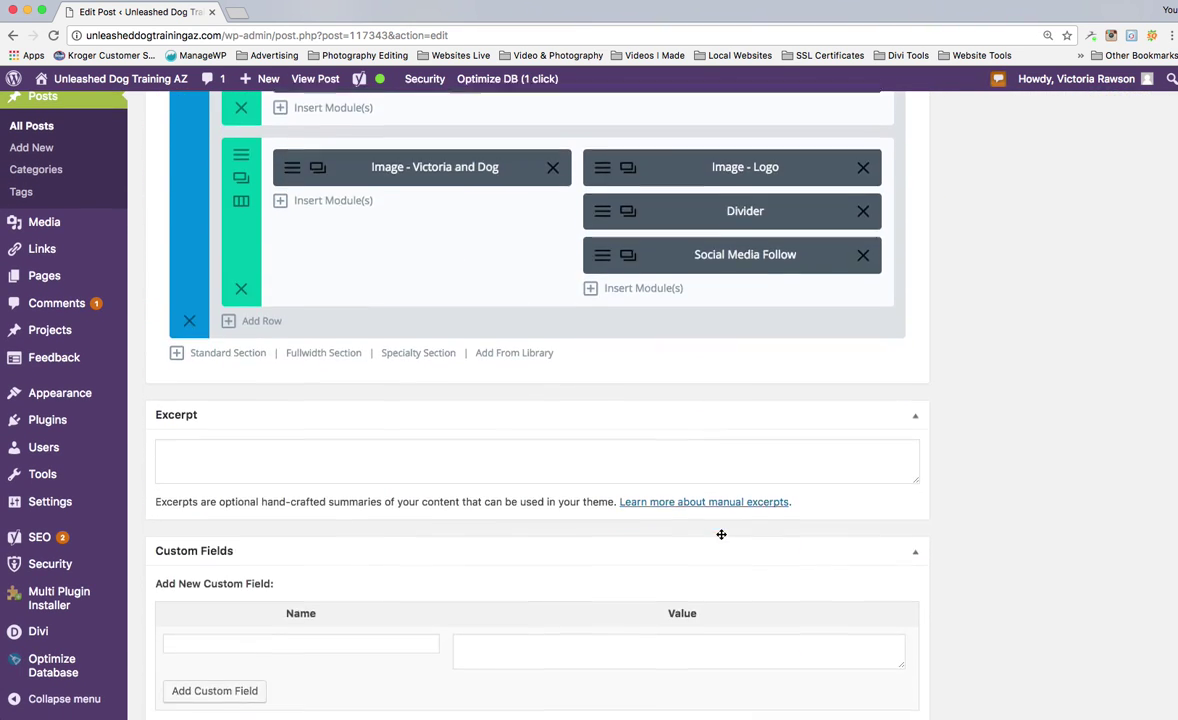
{"action": "scroll", "coordinate": [671, 337], "scroll_direction": "up", "scroll_amount": 1}
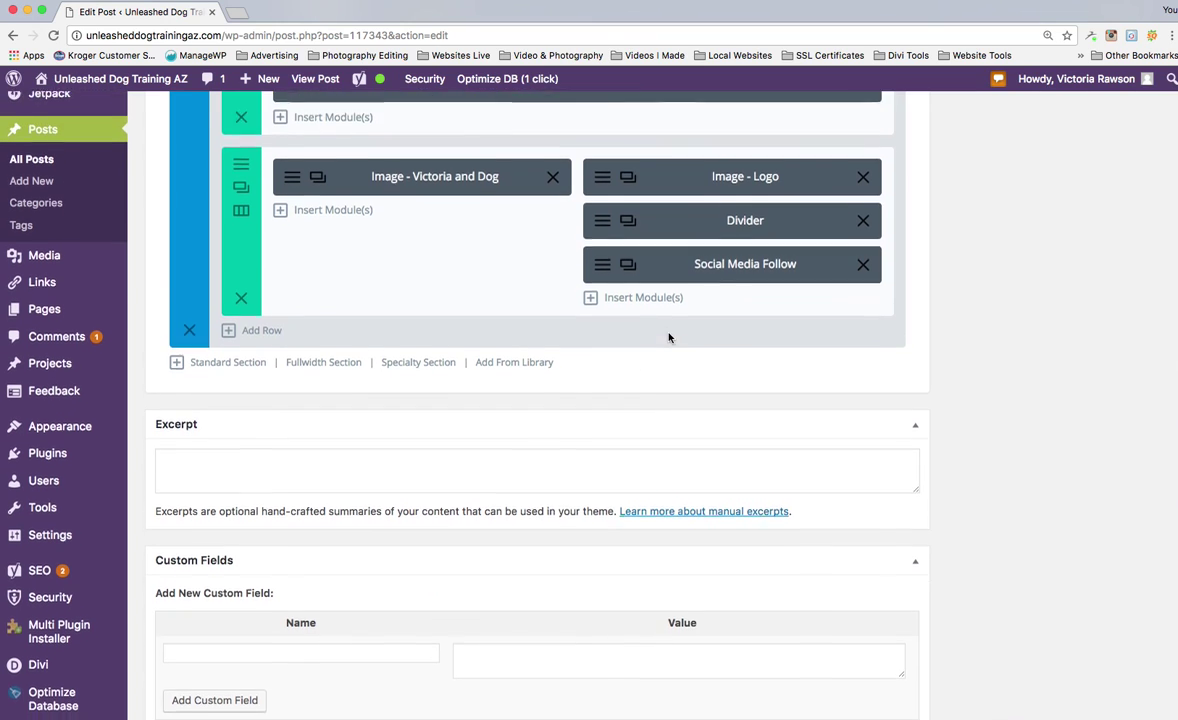
{"action": "scroll", "coordinate": [666, 339], "scroll_direction": "down", "scroll_amount": 2}
{"action": "scroll", "coordinate": [420, 370], "scroll_direction": "up", "scroll_amount": 1}
{"action": "left_click", "coordinate": [200, 400]}
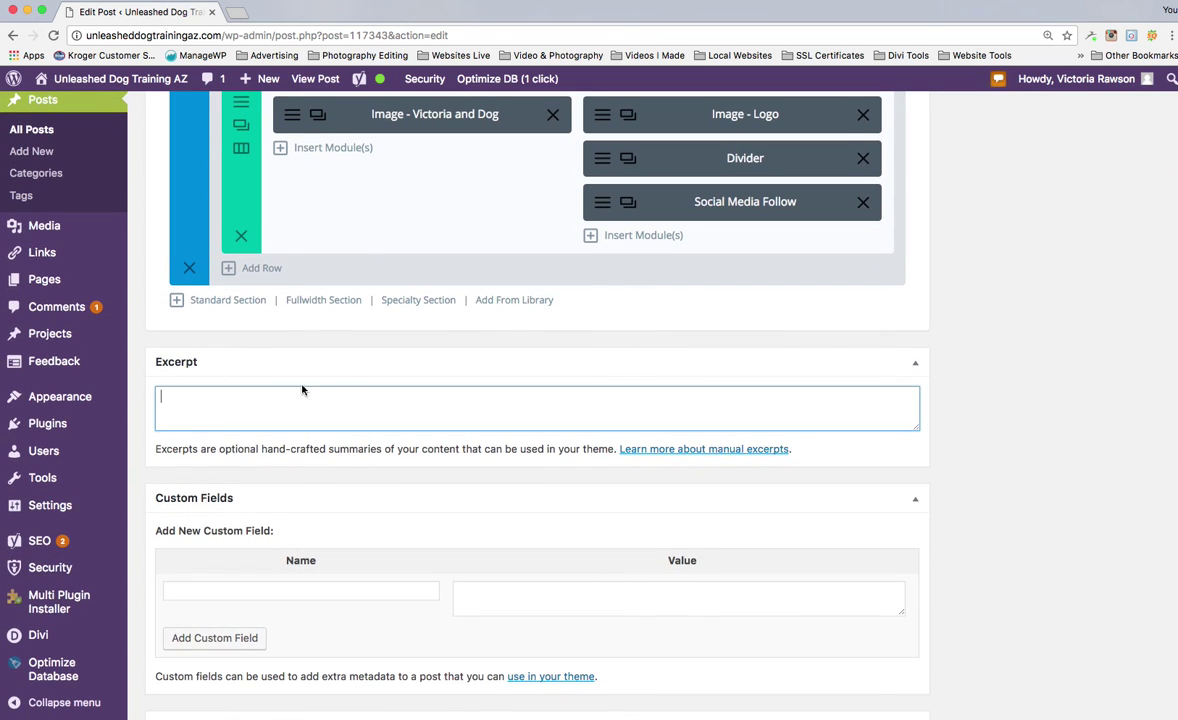
{"action": "key", "text": "super+v"}
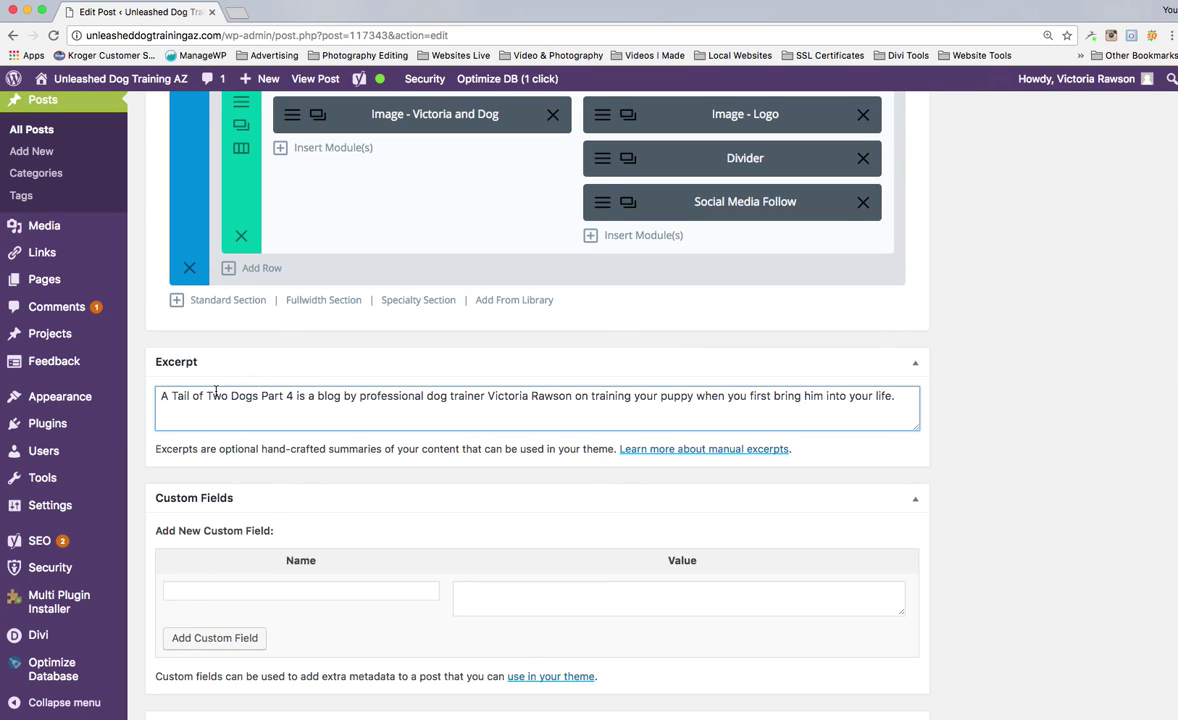
Wrap 'A Tail of Two Dogs Part 4' in double quotes in the excerpt and select its text
{"action": "left_click", "coordinate": [184, 396], "text": "shift"}
{"action": "left_click", "coordinate": [168, 408]}
{"action": "left_click", "coordinate": [161, 396]}
{"action": "type", "text": "\""}
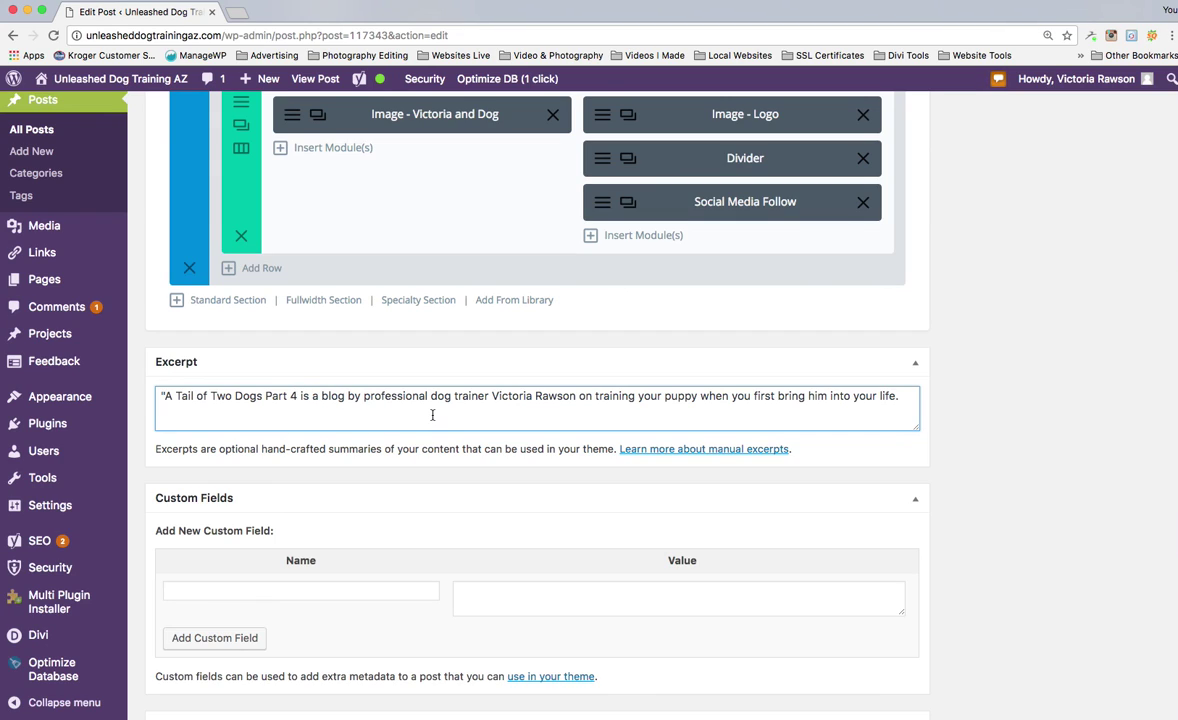
{"action": "type", "text": "\""}
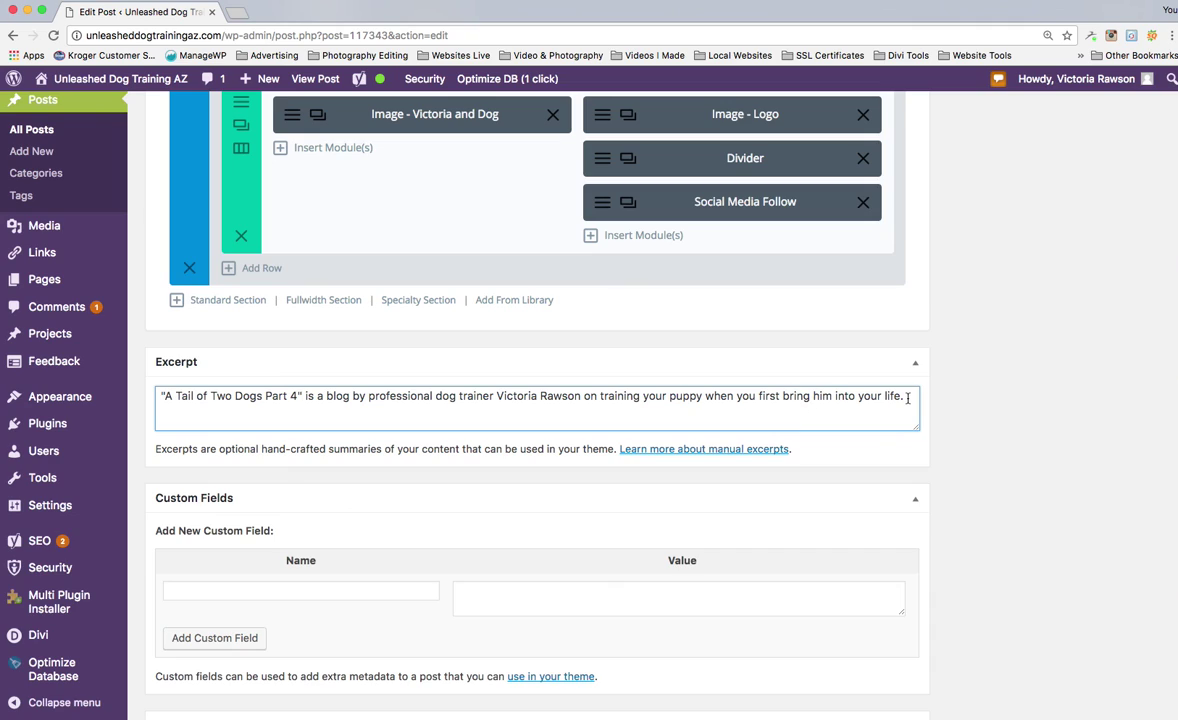
{"action": "left_click_drag", "start_coordinate": [908, 398], "coordinate": [284, 351]}
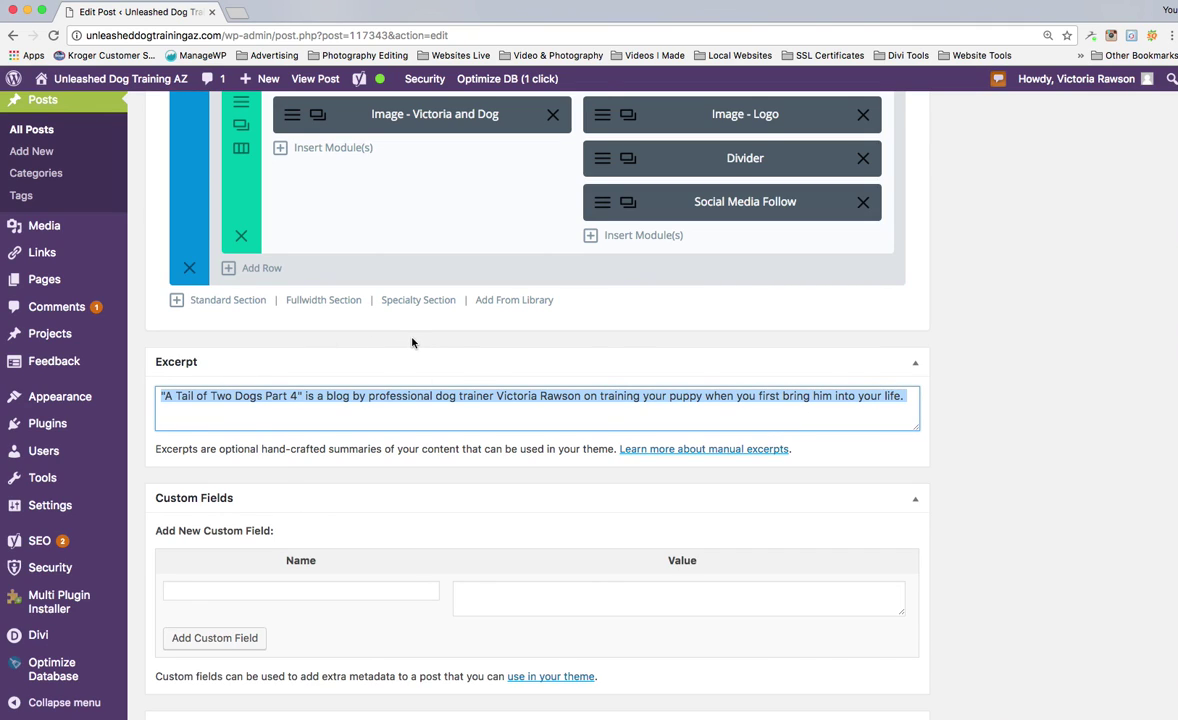
{"action": "scroll", "coordinate": [960, 439], "scroll_direction": "up", "scroll_amount": 15}
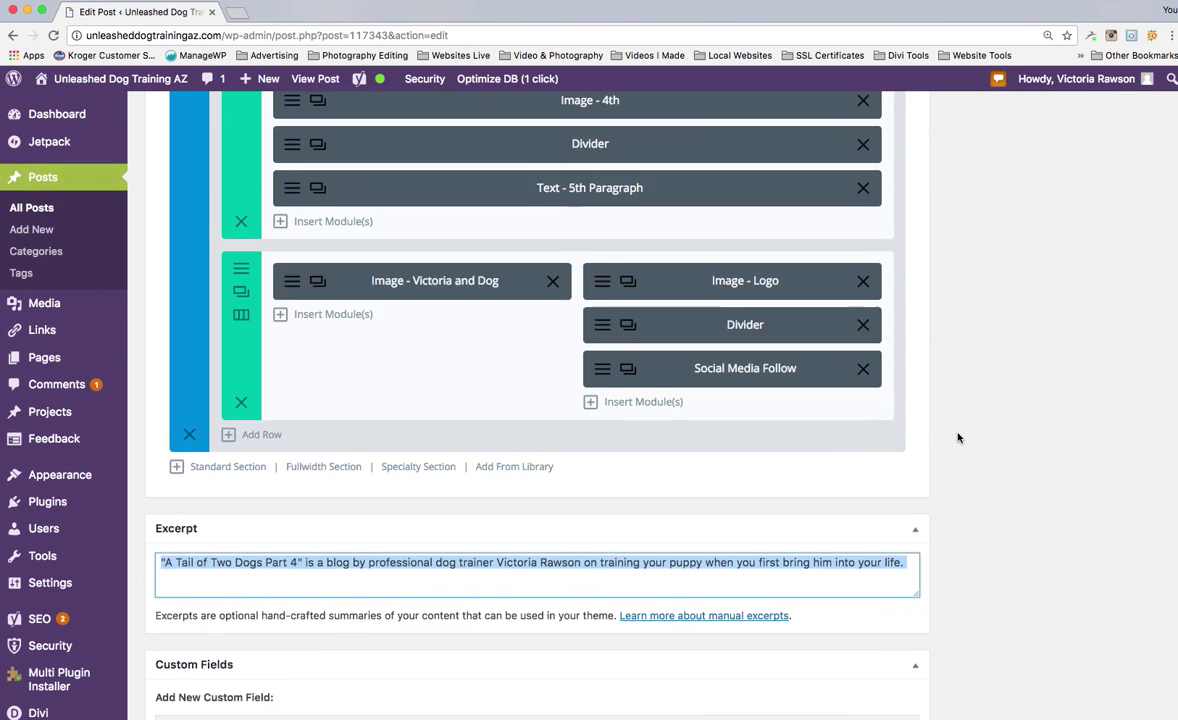
Paste the meta description over the Publicize custom message, giving 146 characters
{"action": "scroll", "coordinate": [934, 439], "scroll_direction": "up", "scroll_amount": 10}
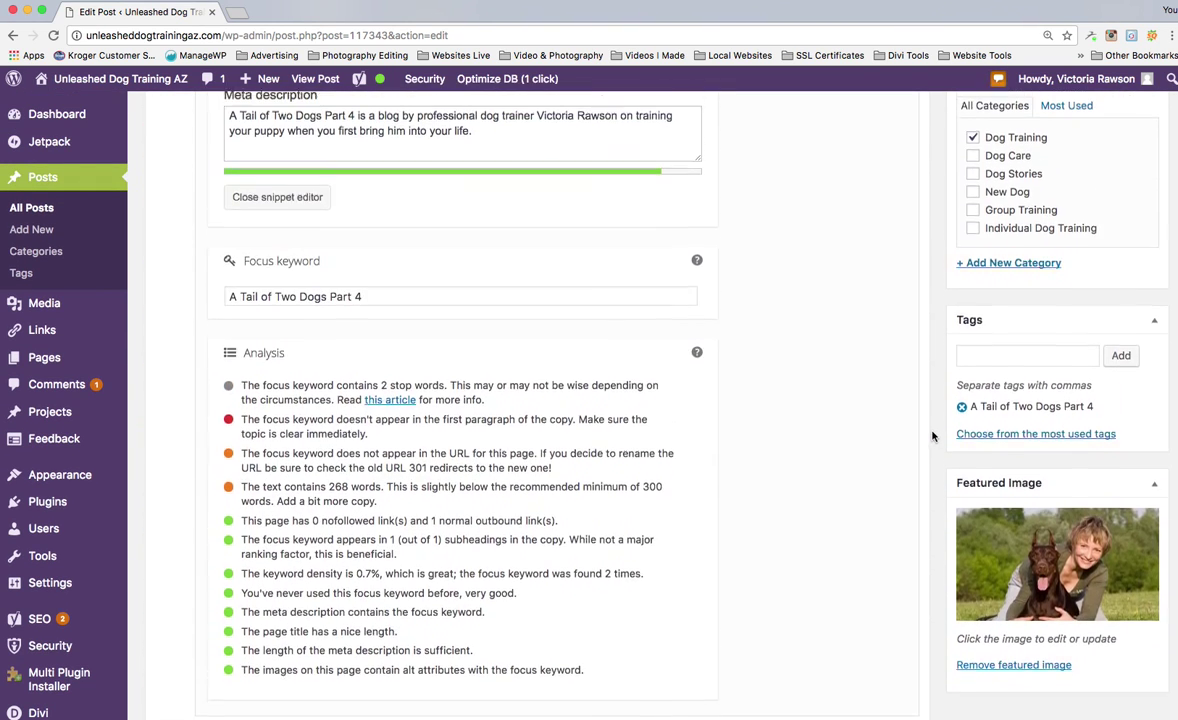
{"action": "scroll", "coordinate": [928, 430], "scroll_direction": "up", "scroll_amount": 3}
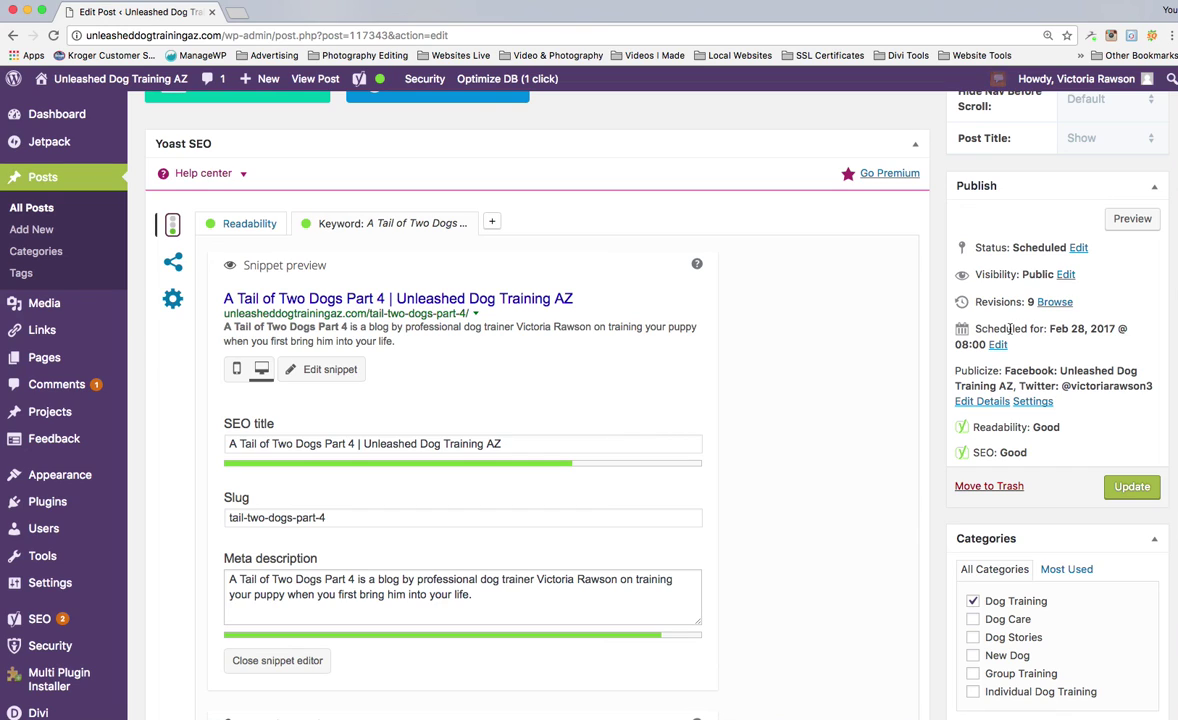
{"action": "left_click", "coordinate": [968, 403]}
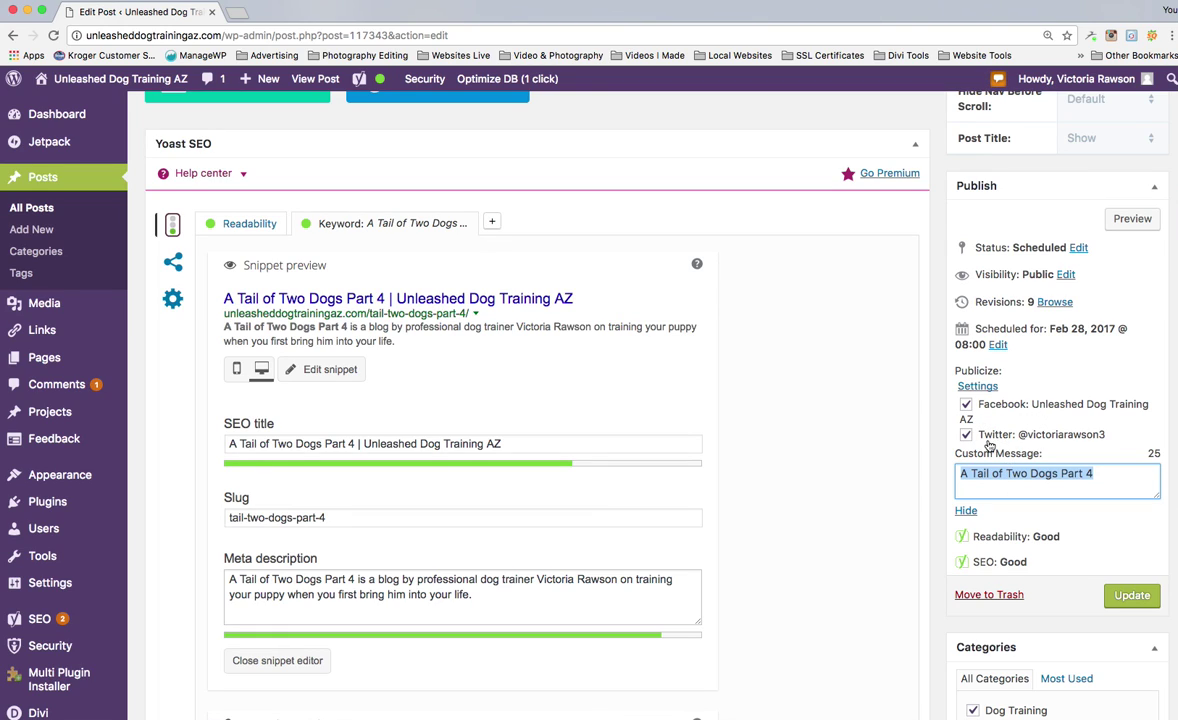
{"action": "left_click_drag", "start_coordinate": [1096, 474], "coordinate": [868, 447]}
{"action": "key", "text": "super+v"}
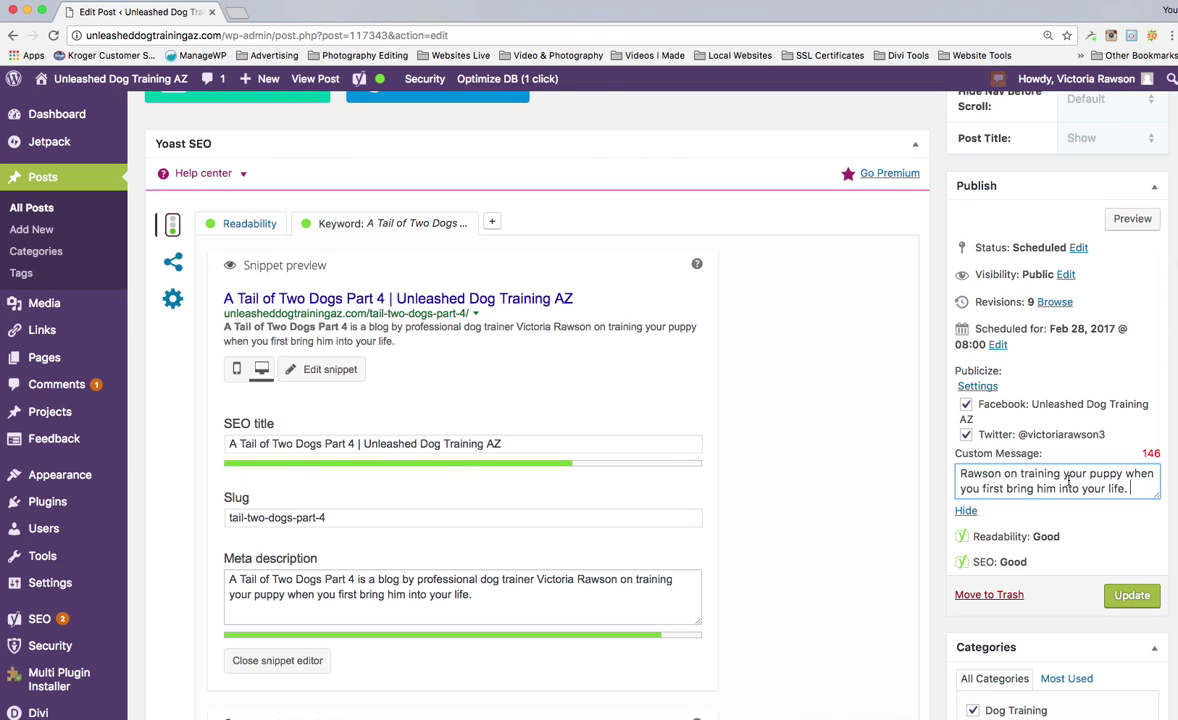
{"action": "scroll", "coordinate": [1070, 483], "scroll_direction": "down", "scroll_amount": 2}
{"action": "scroll", "coordinate": [1068, 480], "scroll_direction": "down", "scroll_amount": 3}
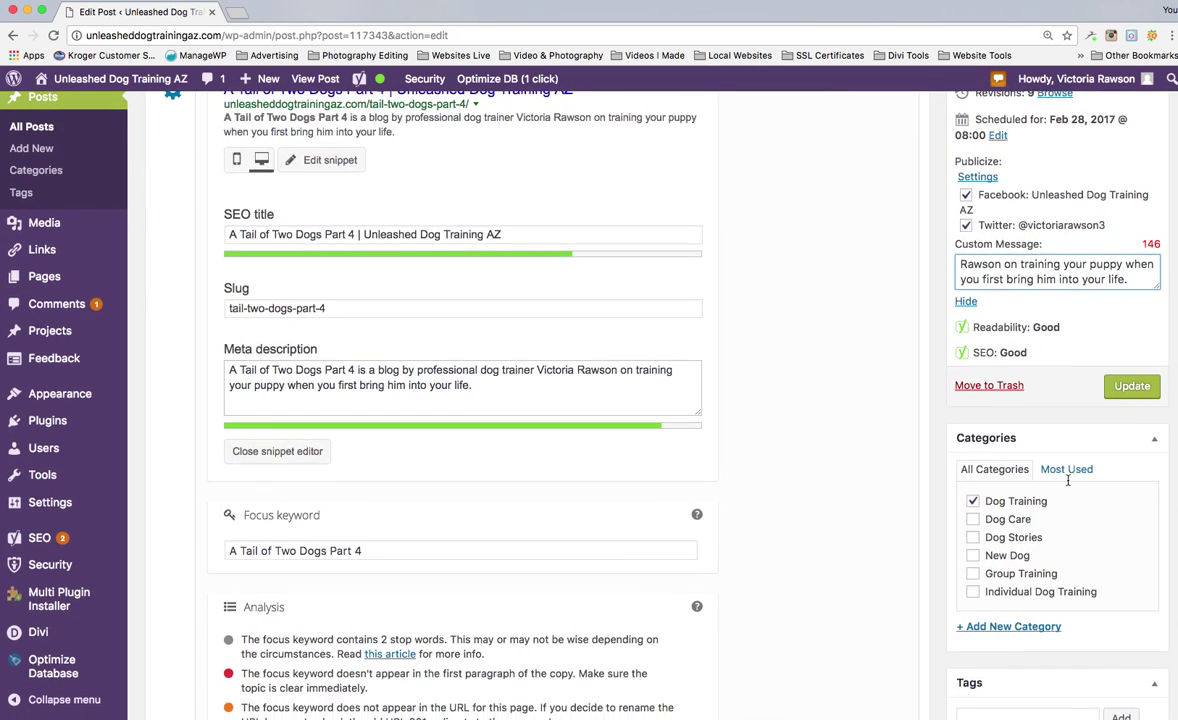
{"action": "scroll", "coordinate": [1066, 482], "scroll_direction": "up", "scroll_amount": 4}
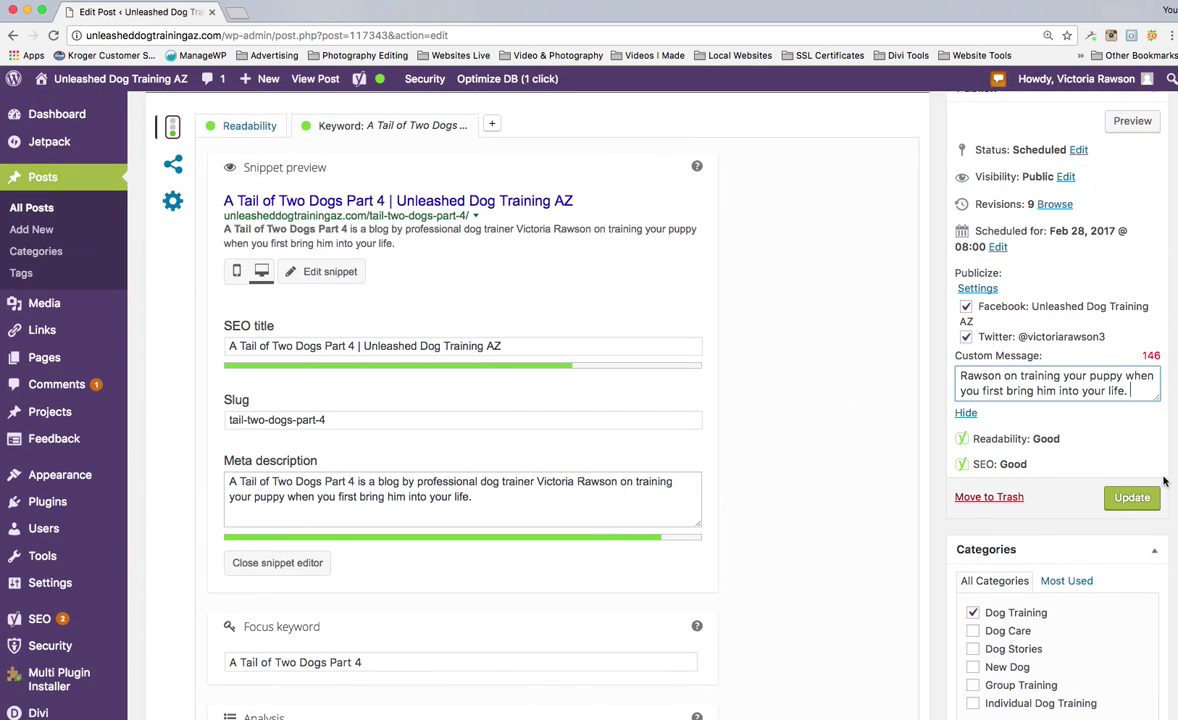
Update the post and check its 'A Tail of Two Dogs Part 4' tag and Dog Training category
{"action": "left_click", "coordinate": [1129, 498]}
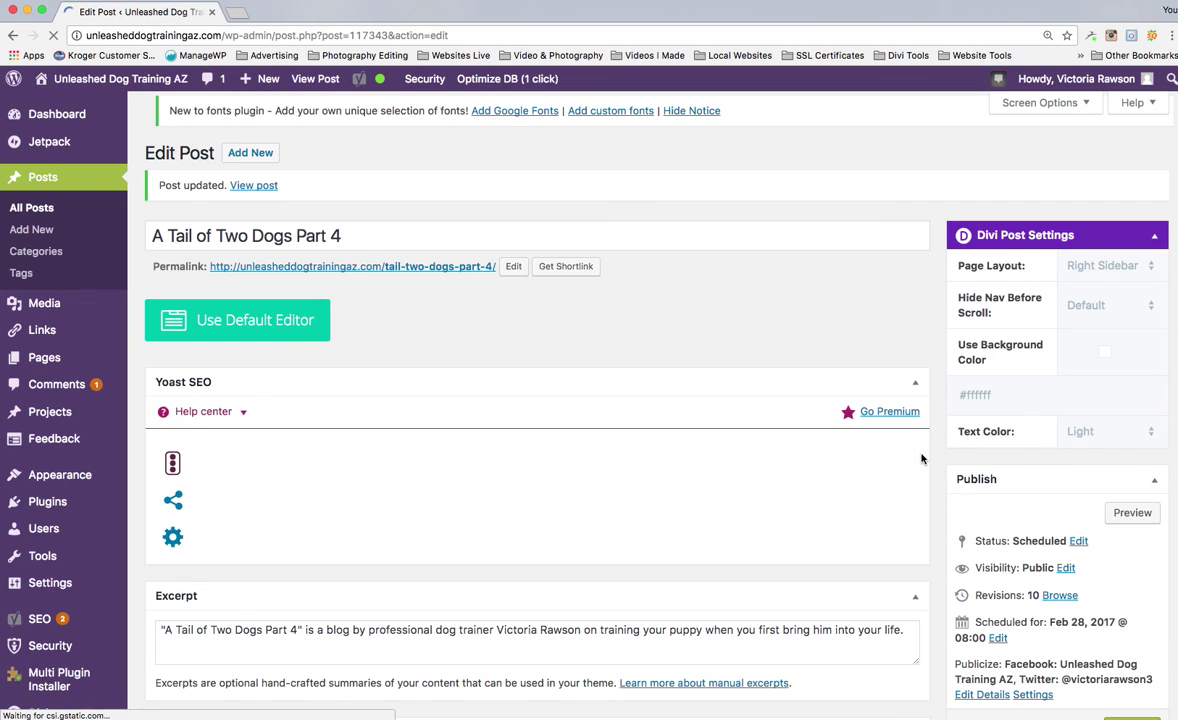
{"action": "scroll", "coordinate": [912, 460], "scroll_direction": "down", "scroll_amount": 5}
{"action": "scroll", "coordinate": [910, 460], "scroll_direction": "down", "scroll_amount": 8}
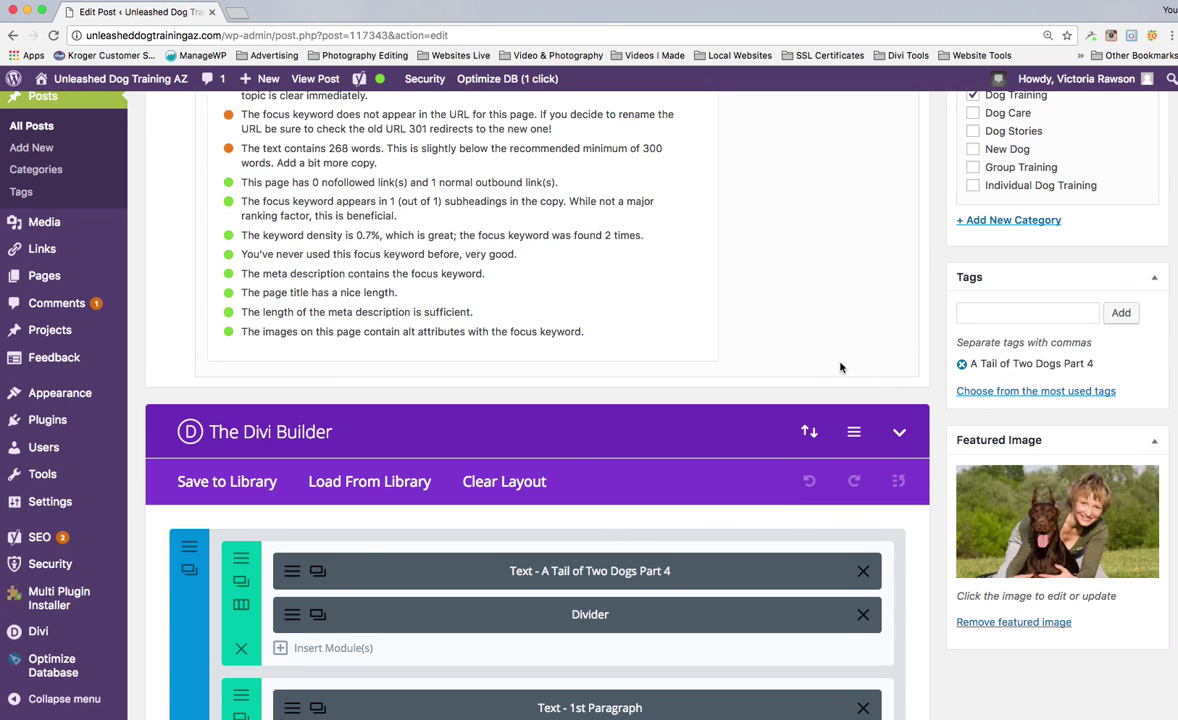
{"action": "scroll", "coordinate": [841, 364], "scroll_direction": "up", "scroll_amount": 8}
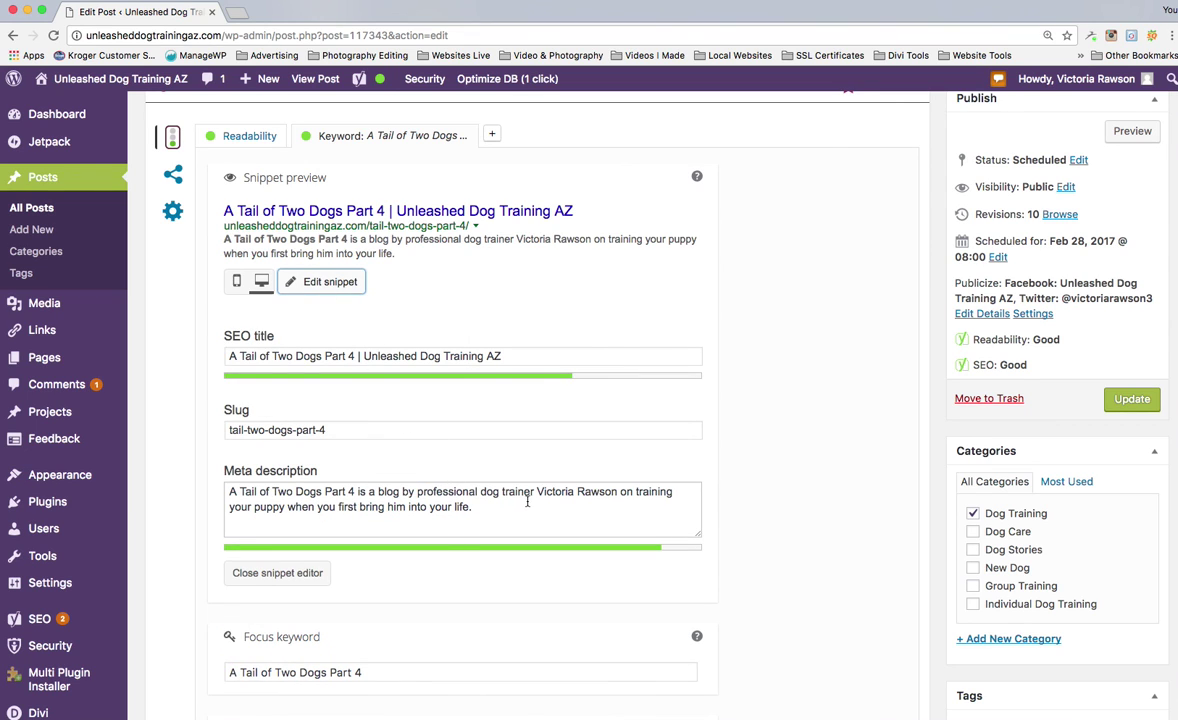
{"action": "scroll", "coordinate": [777, 510], "scroll_direction": "down", "scroll_amount": 5}
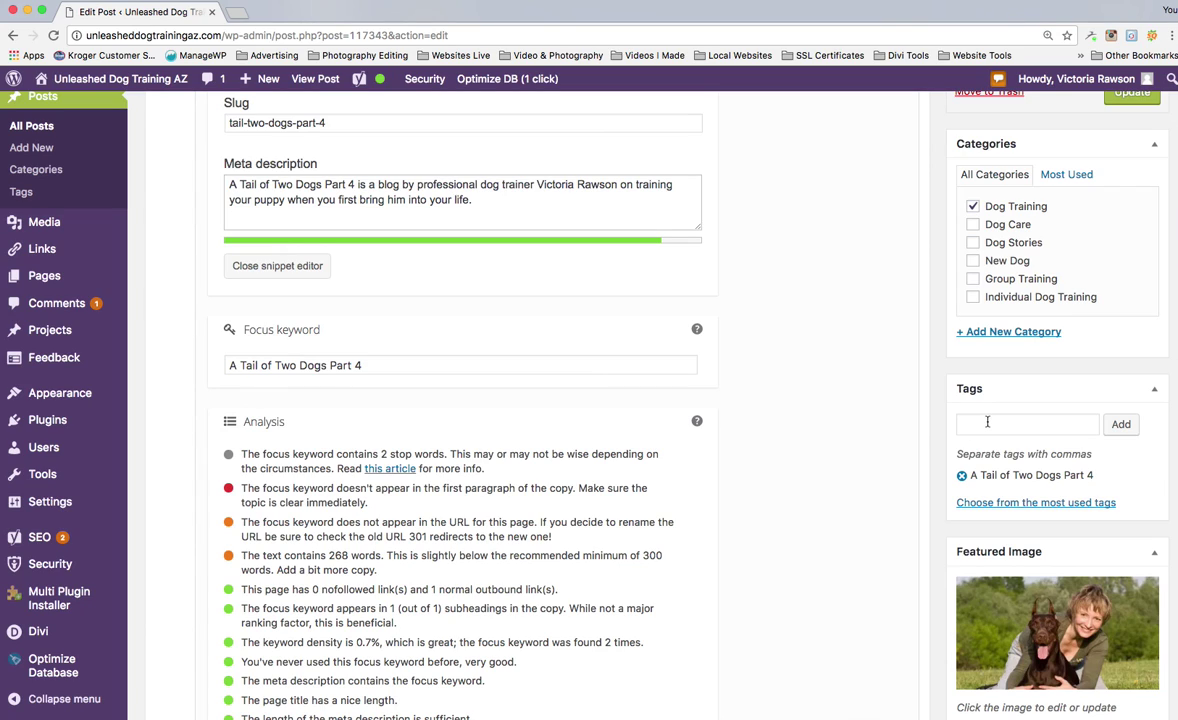
Tag the post with the author's blog post byline and professional trainer tags
{"action": "left_click", "coordinate": [985, 423]}
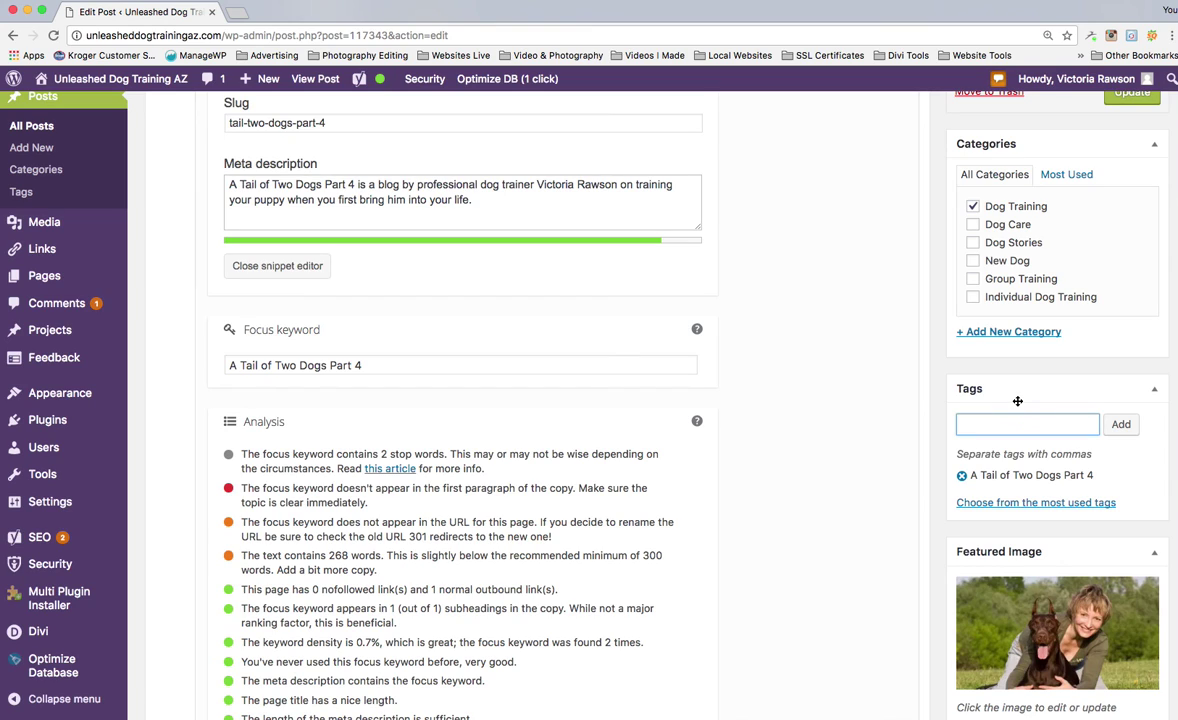
{"action": "type", "text": "Vi"}
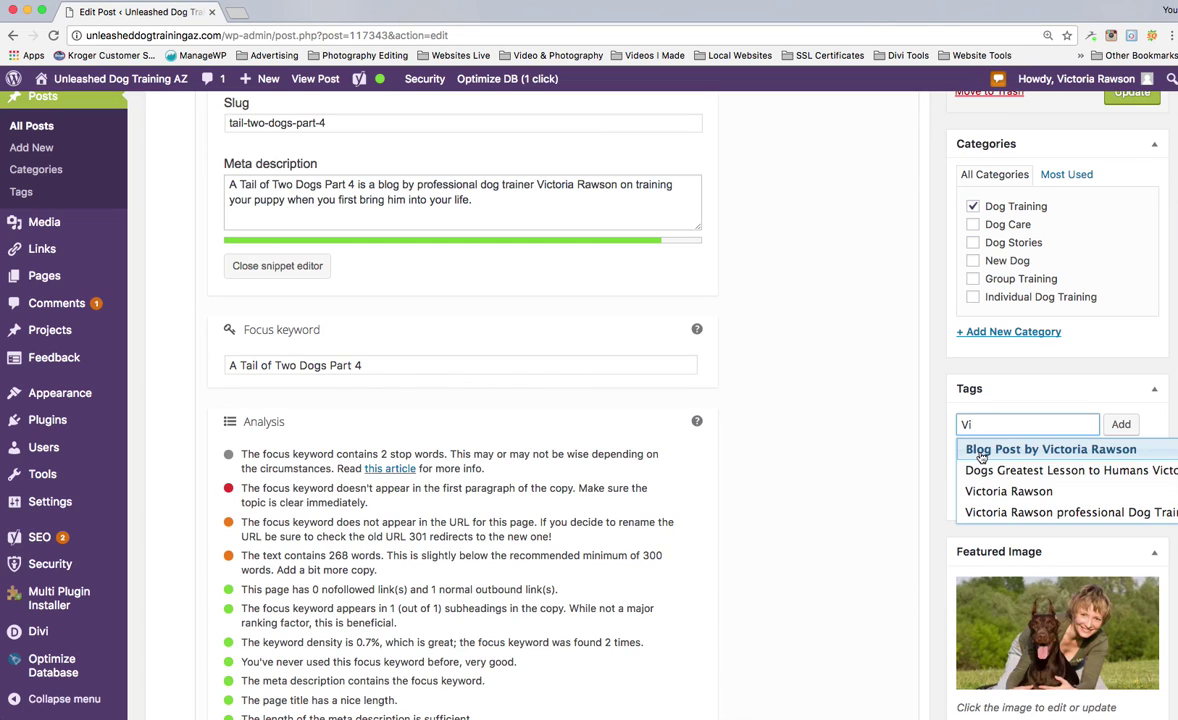
{"action": "left_click", "coordinate": [982, 453]}
{"action": "left_click", "coordinate": [1121, 426]}
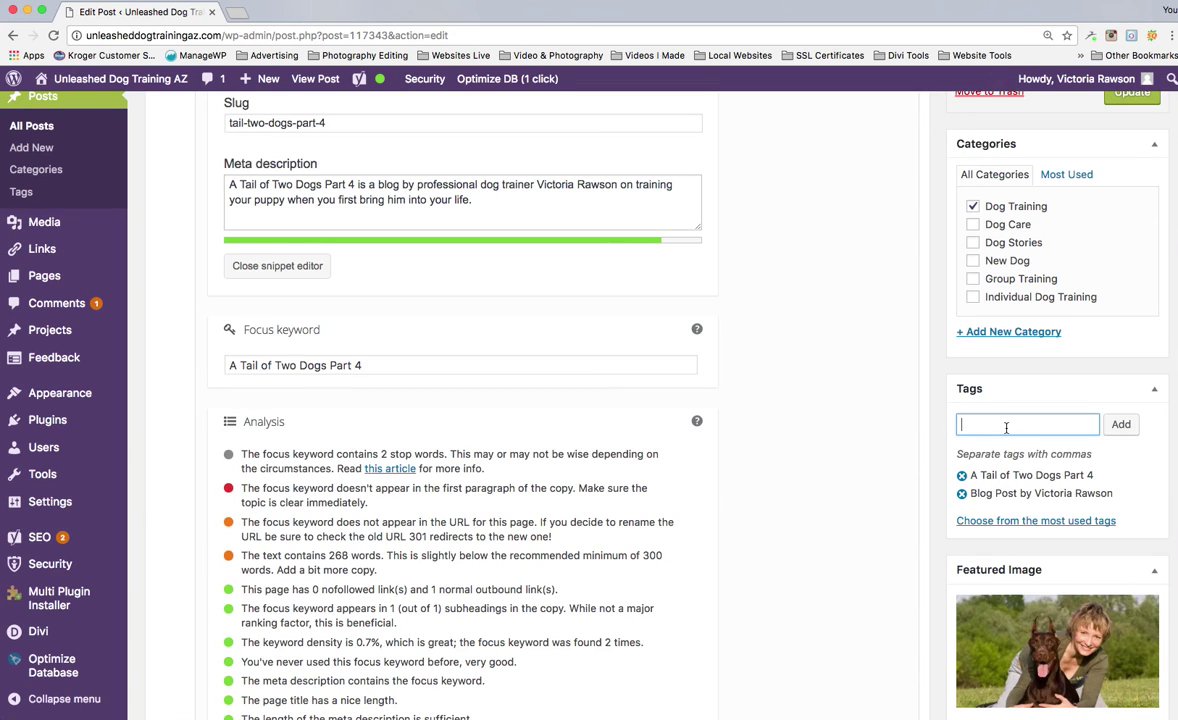
{"action": "type", "text": "Vic"}
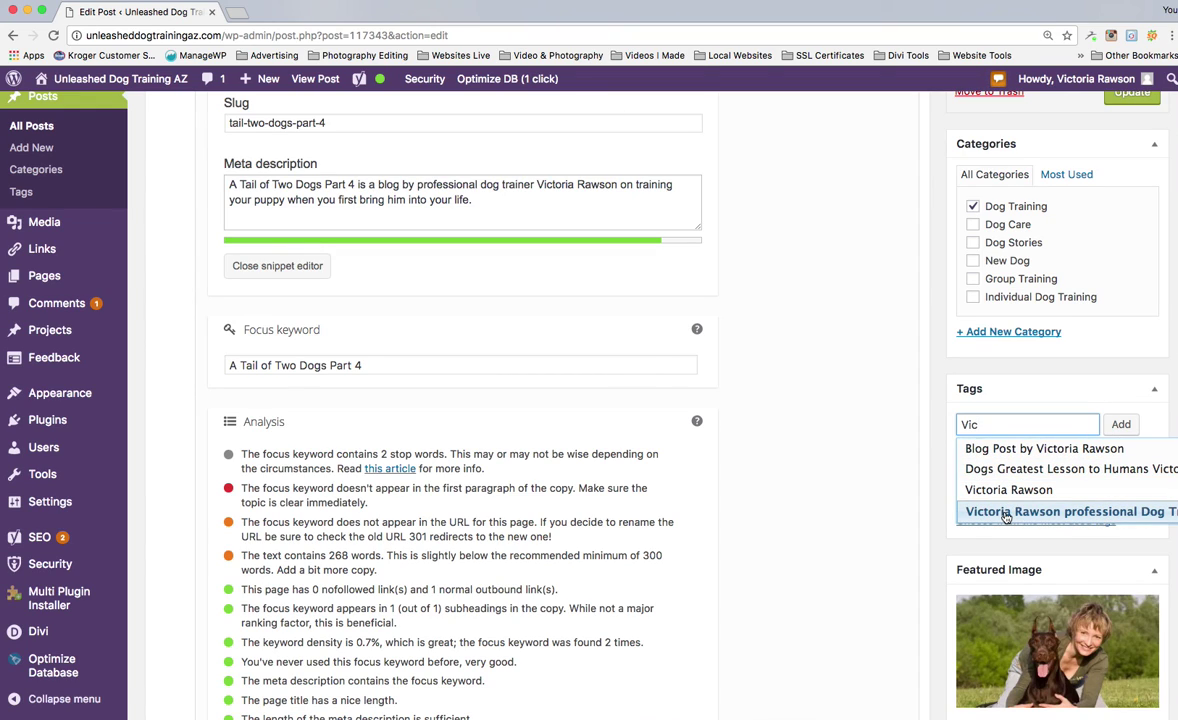
{"action": "left_click", "coordinate": [1005, 513]}
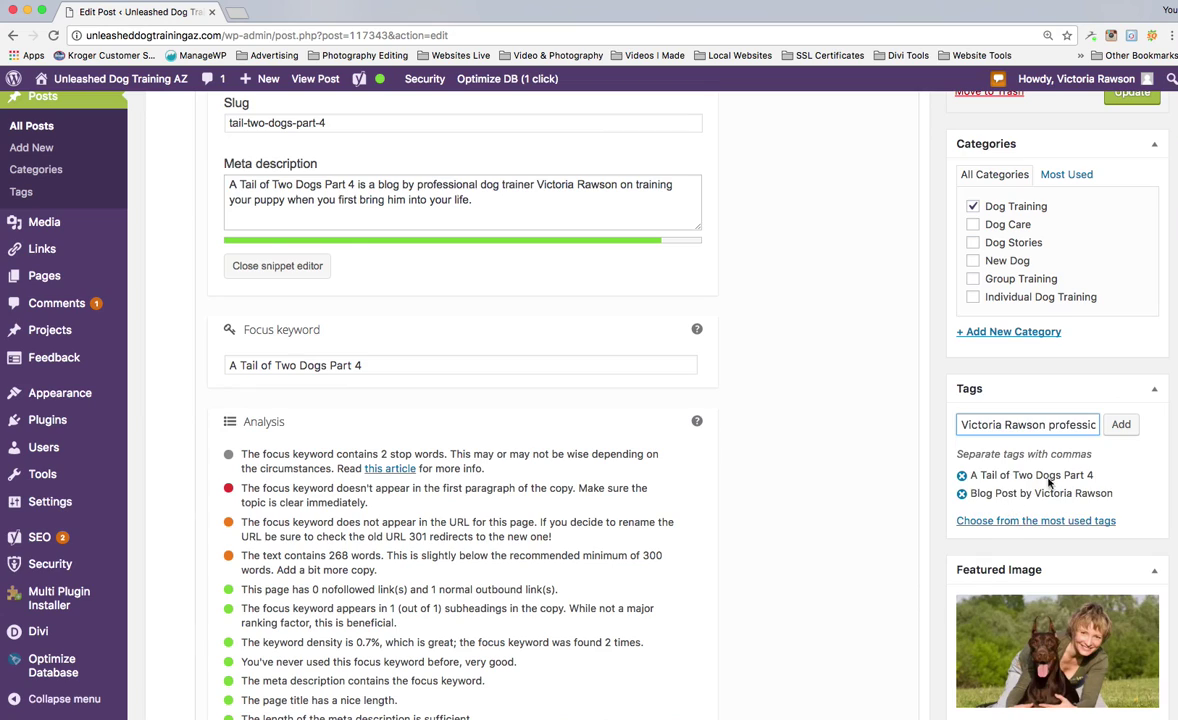
{"action": "left_click", "coordinate": [1121, 426]}
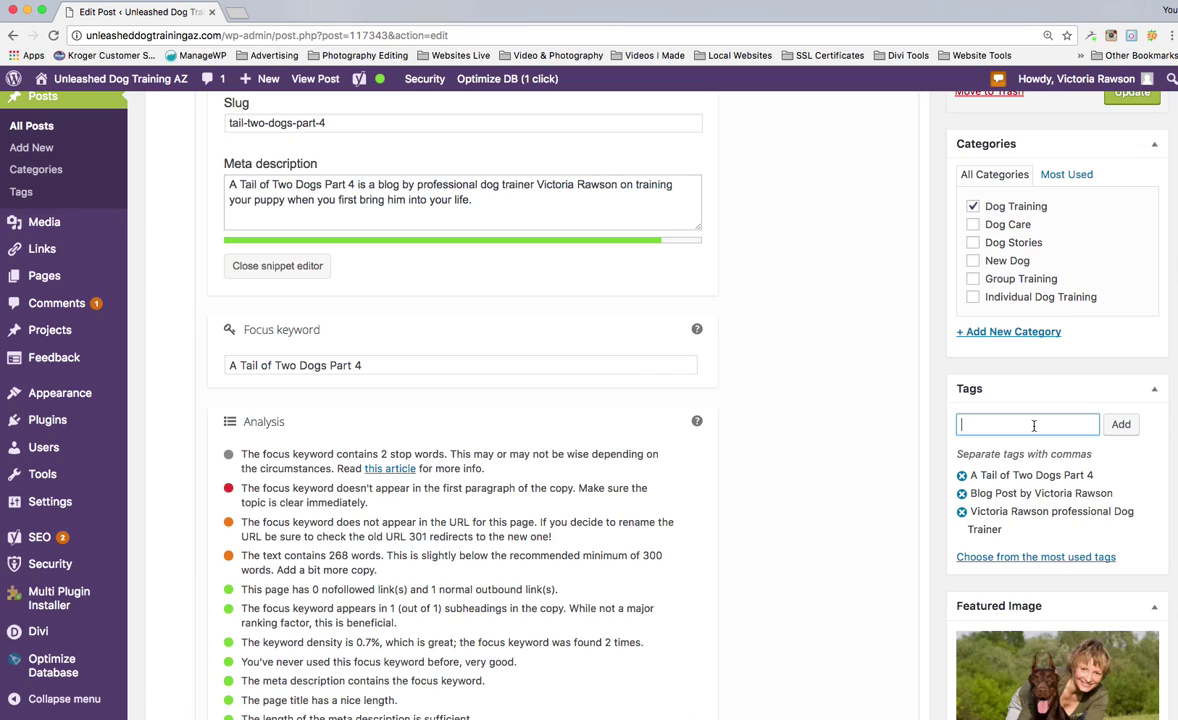
Add the tags Dog Training Verde Valley and Dog Training Sedona Arizona
{"action": "type", "text": "Ver"}
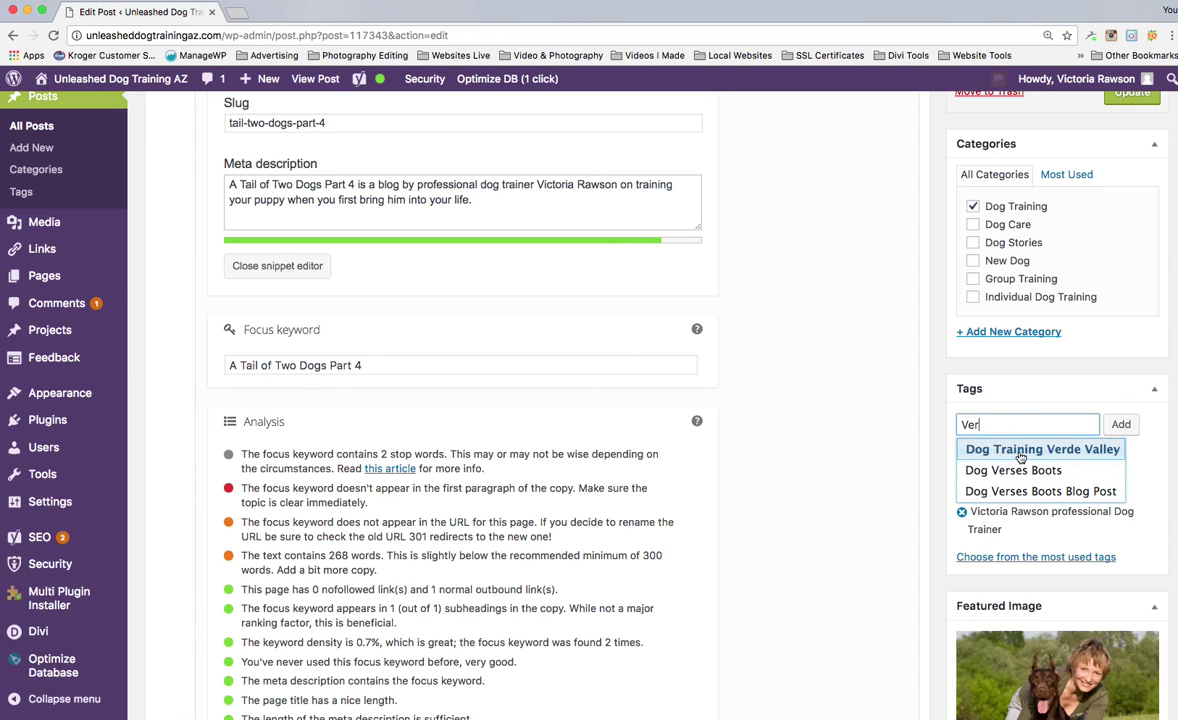
{"action": "left_click", "coordinate": [1020, 456]}
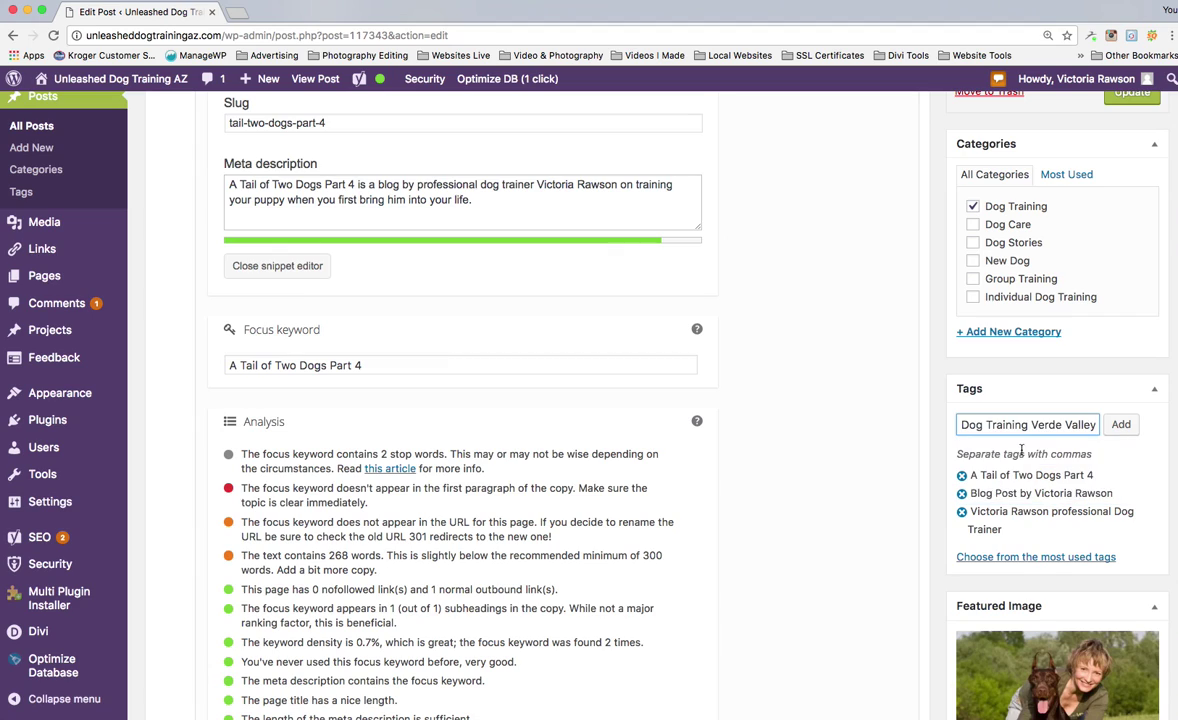
{"action": "left_click", "coordinate": [1121, 424]}
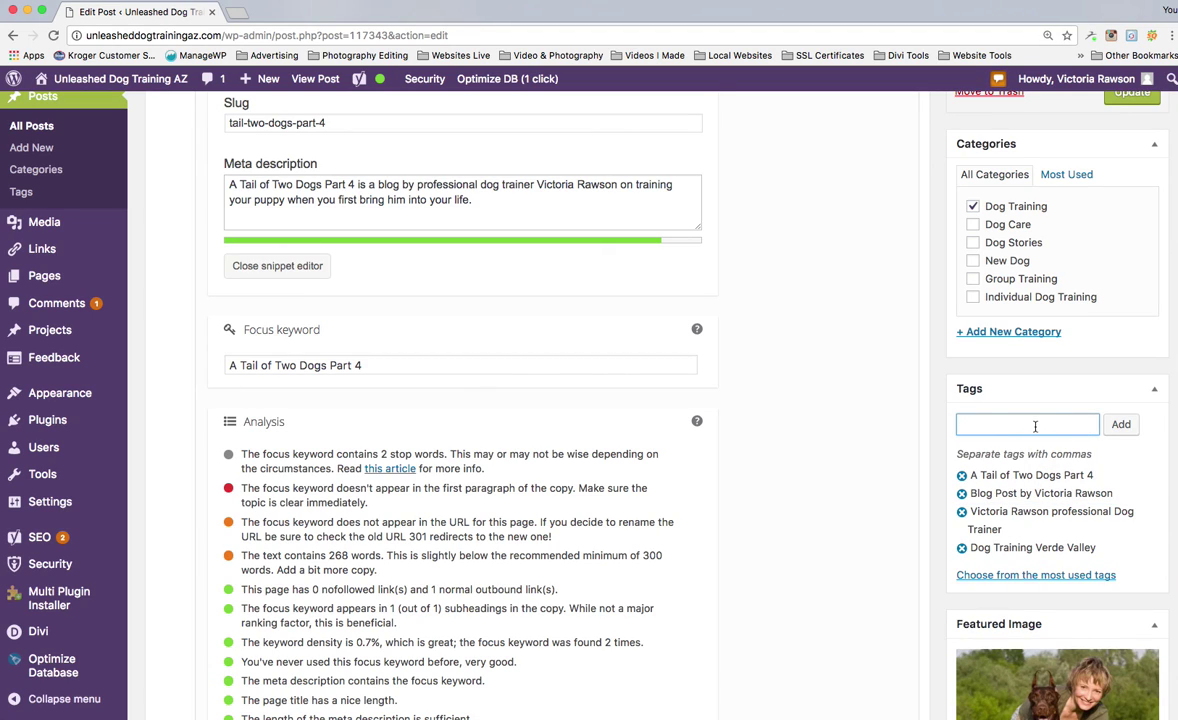
{"action": "type", "text": "Sedona Ariz"}
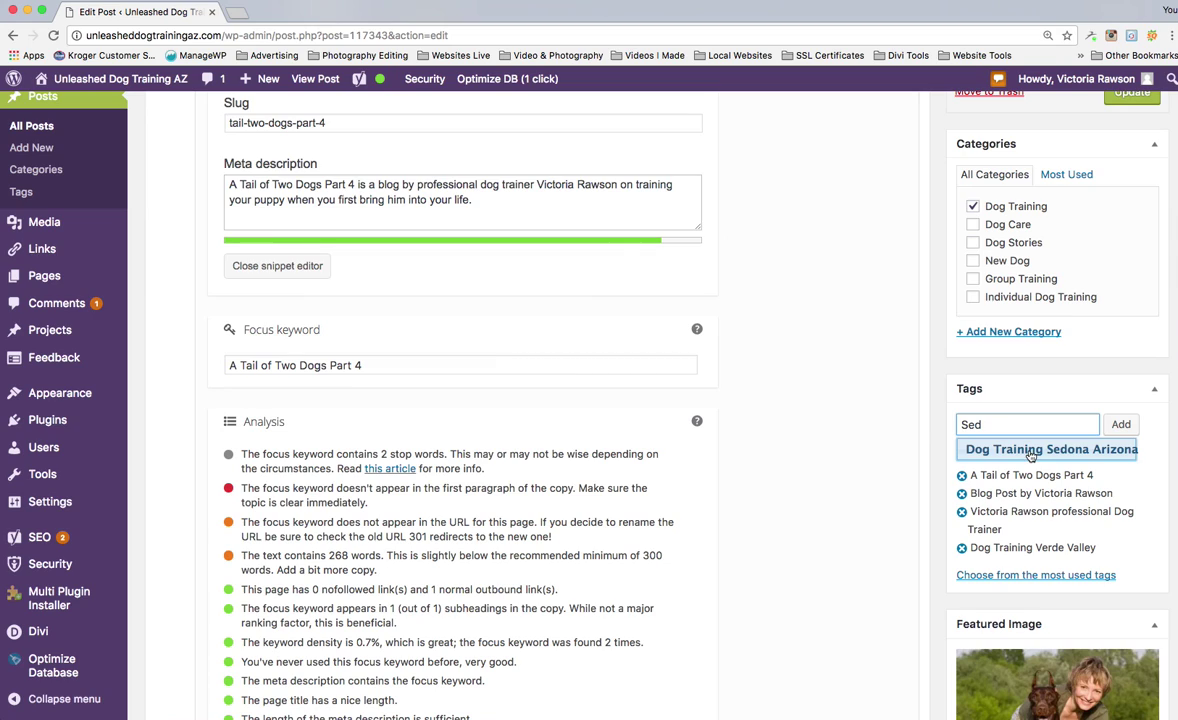
{"action": "left_click", "coordinate": [1031, 452]}
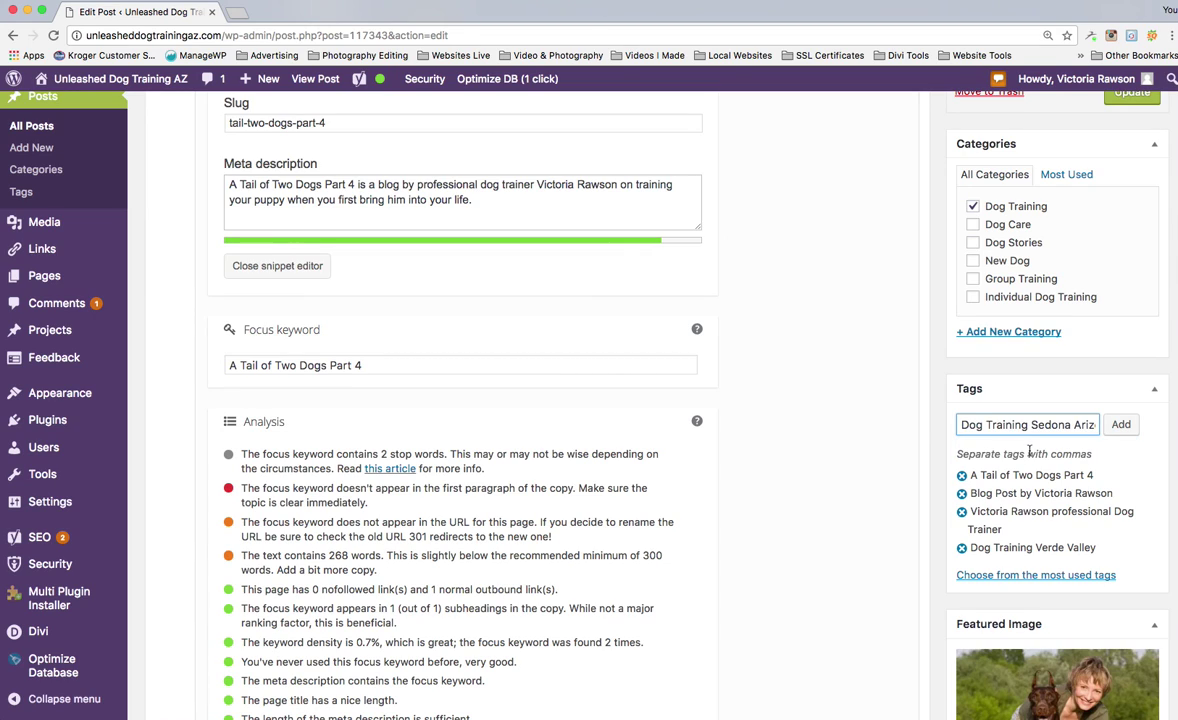
{"action": "left_click", "coordinate": [1120, 426]}
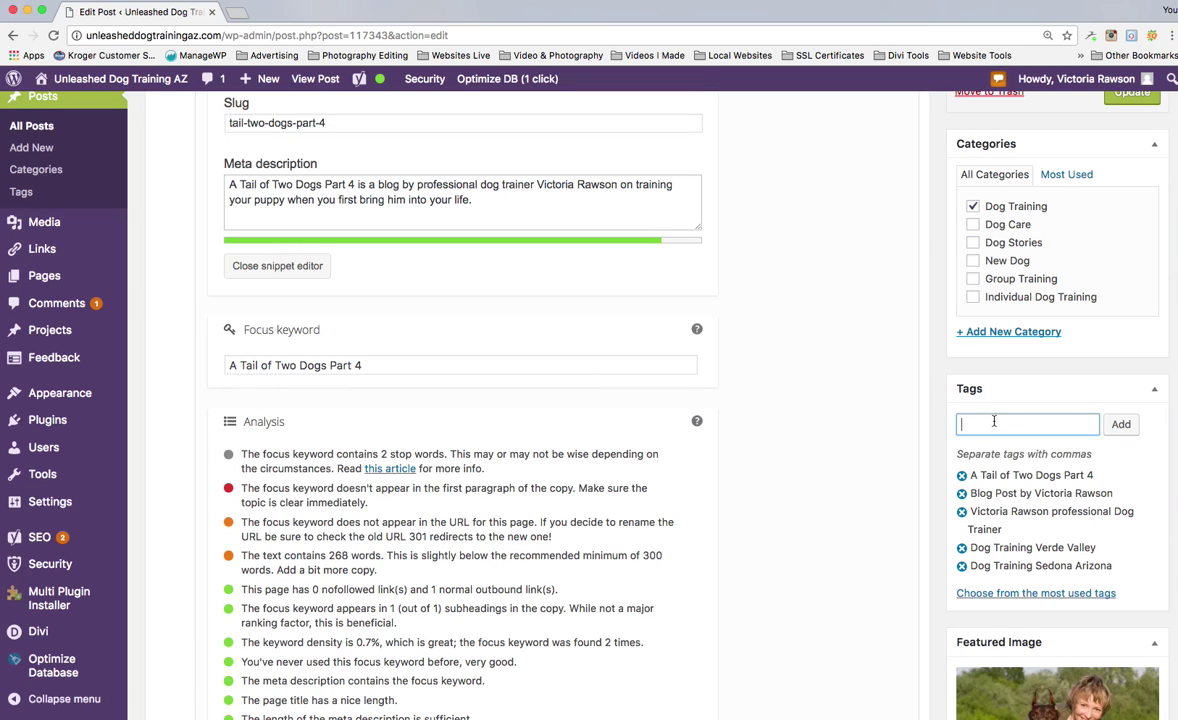
Add Dog Training Arizona, Unleashed Dog Training Blog Post and Unleashed Dog Training as tags
{"action": "type", "text": "Dog"}
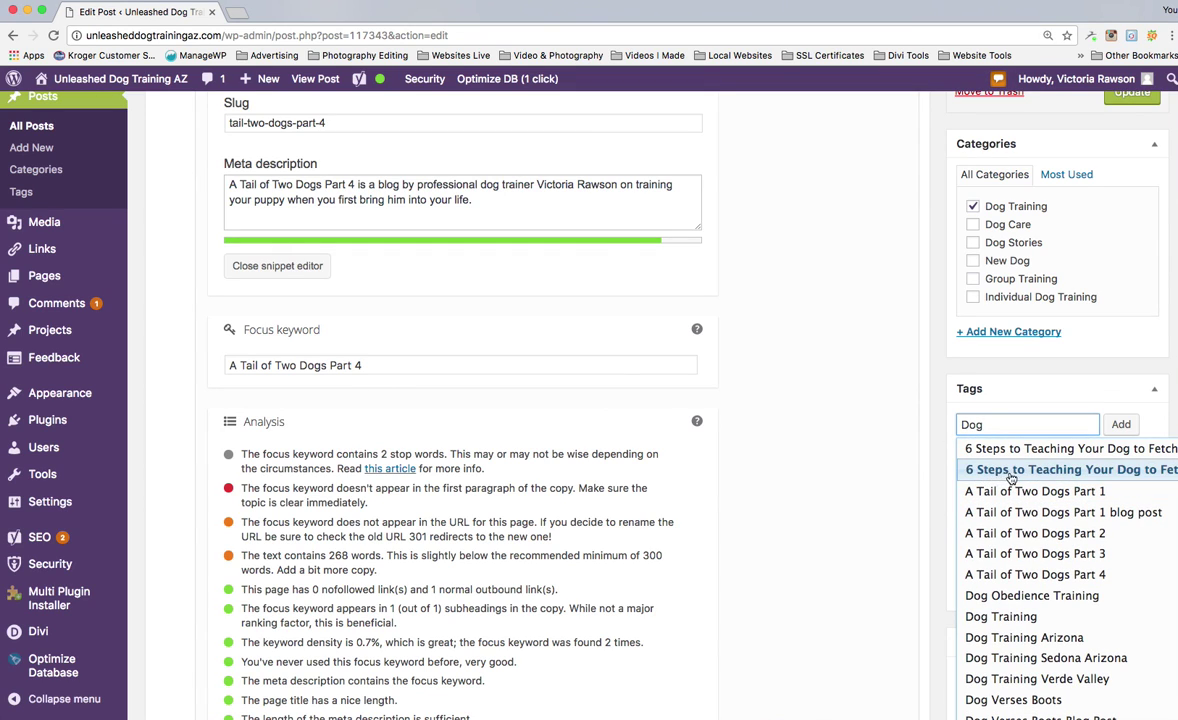
{"action": "scroll", "coordinate": [1000, 615], "scroll_direction": "down", "scroll_amount": 1}
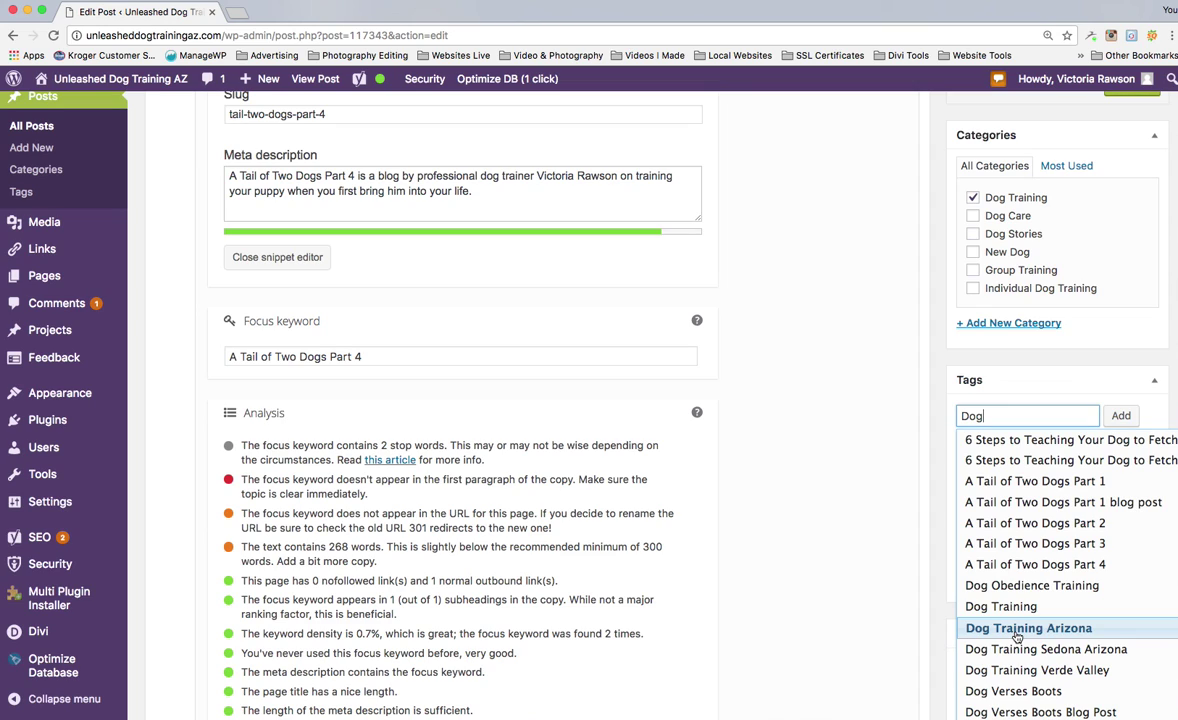
{"action": "left_click", "coordinate": [1017, 628]}
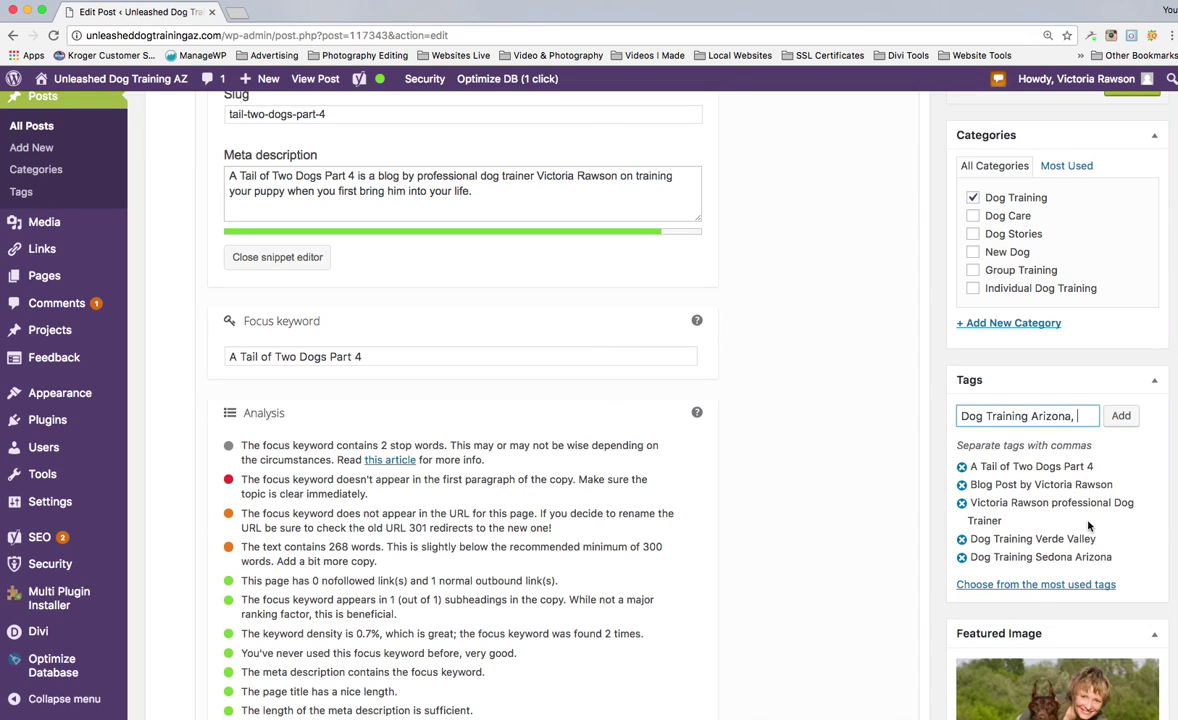
{"action": "left_click", "coordinate": [1120, 416]}
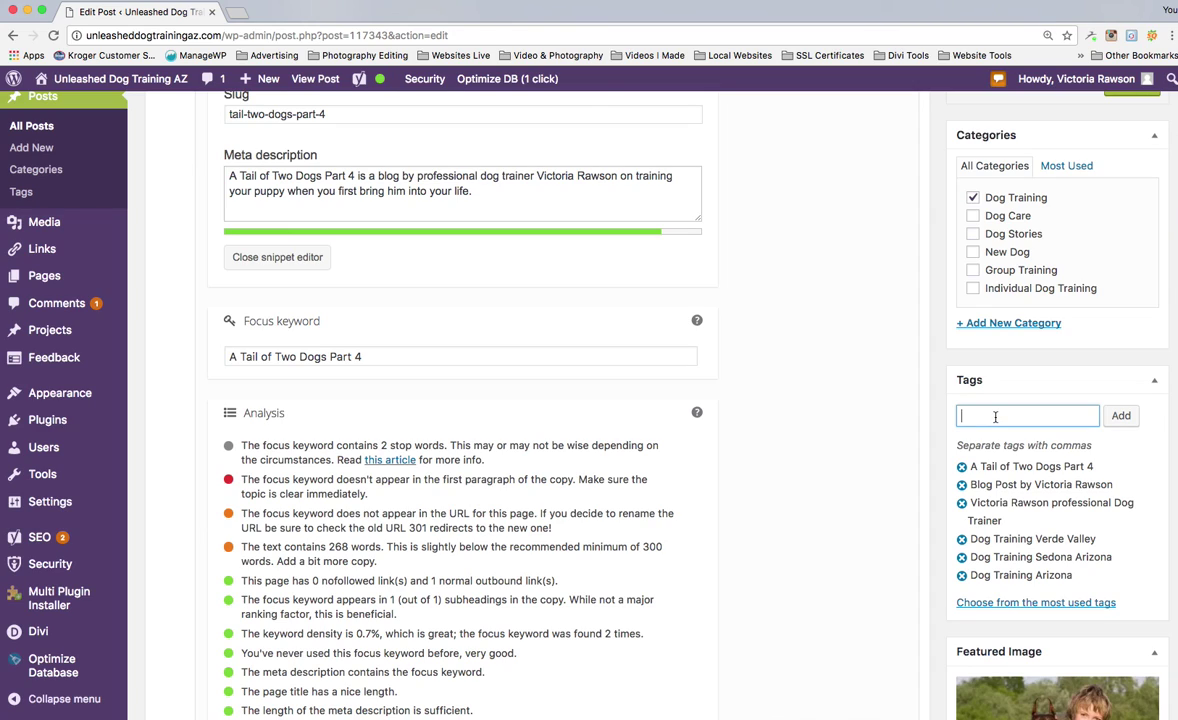
{"action": "type", "text": "Un"}
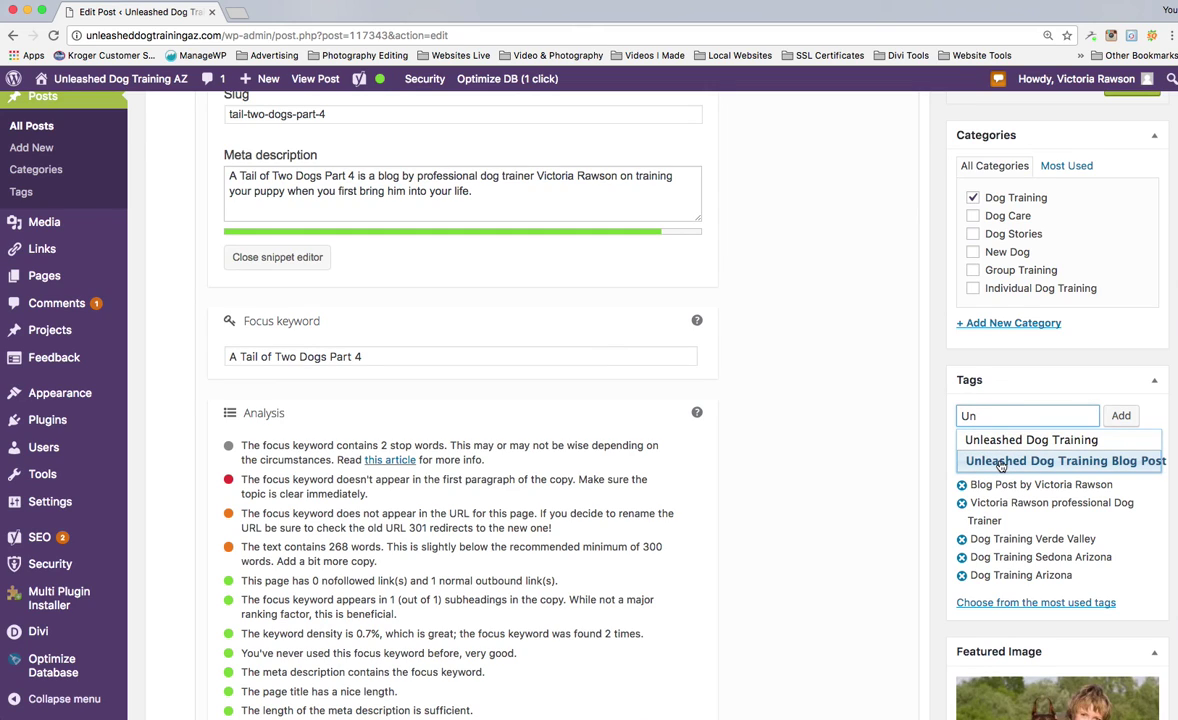
{"action": "left_click", "coordinate": [1000, 466]}
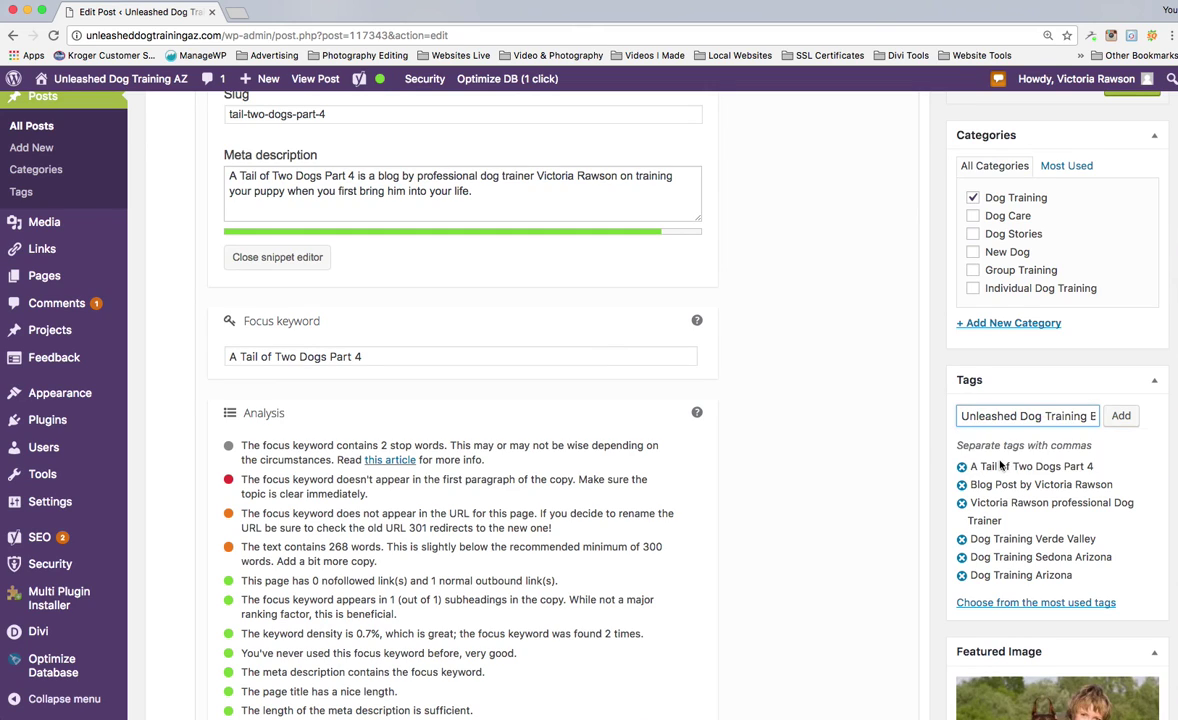
{"action": "left_click", "coordinate": [1118, 415]}
{"action": "type", "text": "Un"}
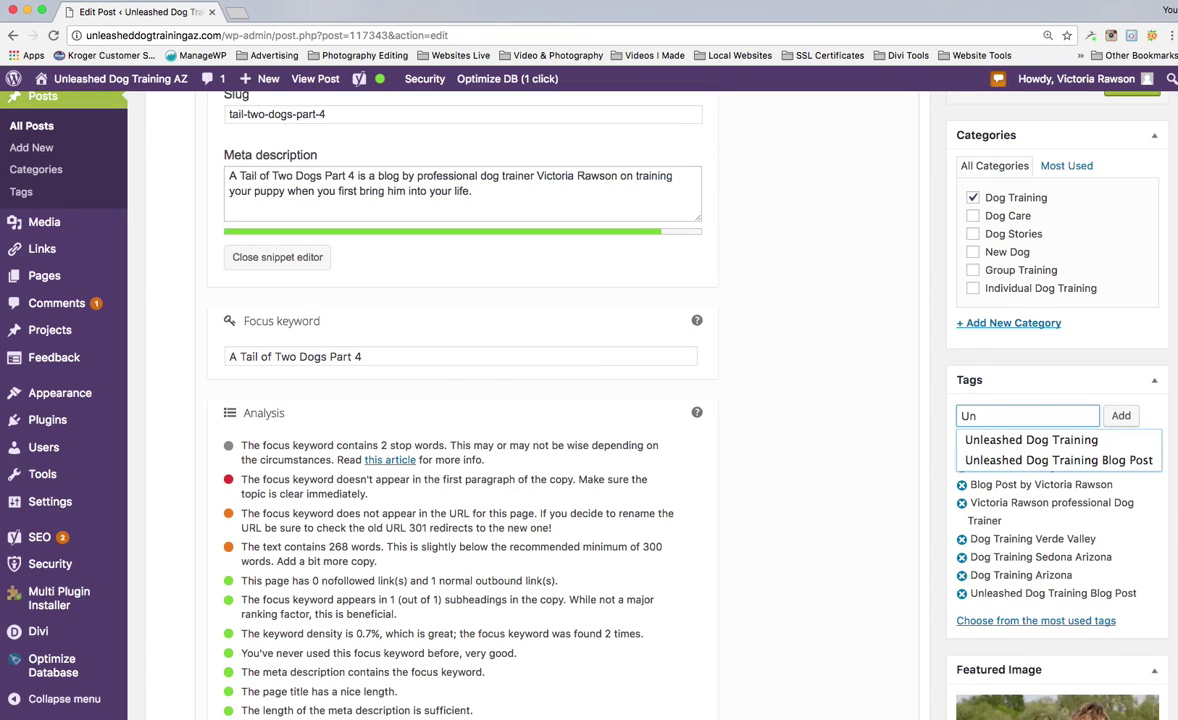
{"action": "left_click", "coordinate": [1031, 440]}
{"action": "left_click", "coordinate": [1122, 416]}
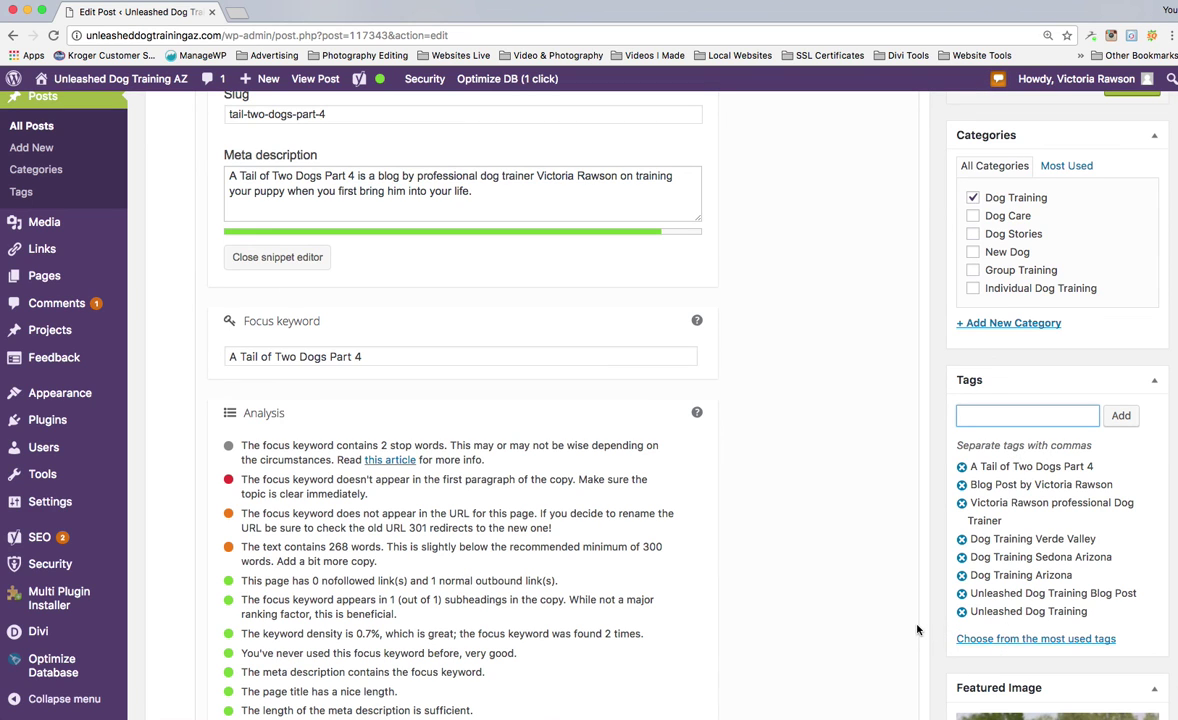
Update the scheduled Part 4 post and review its Good Yoast readability and SEO ratings
{"action": "scroll", "coordinate": [917, 629], "scroll_direction": "down", "scroll_amount": 4}
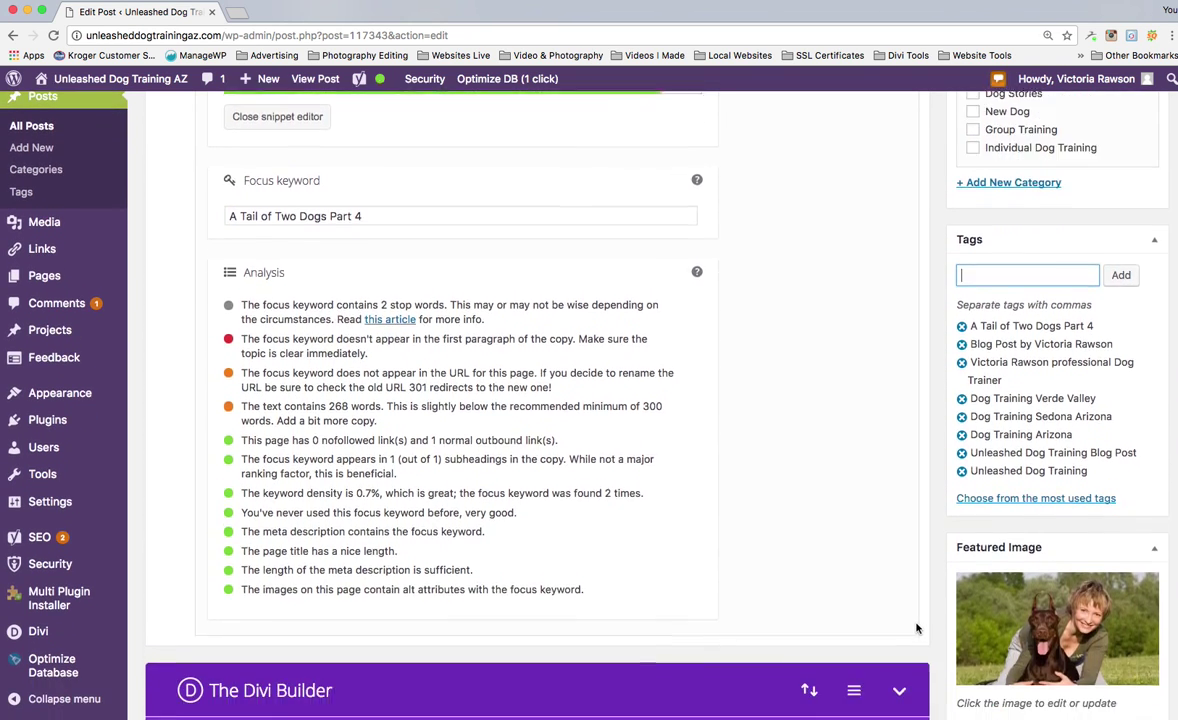
{"action": "scroll", "coordinate": [917, 629], "scroll_direction": "down", "scroll_amount": 20}
{"action": "scroll", "coordinate": [911, 622], "scroll_direction": "down", "scroll_amount": 20}
{"action": "scroll", "coordinate": [913, 621], "scroll_direction": "up", "scroll_amount": 5}
{"action": "scroll", "coordinate": [917, 619], "scroll_direction": "up", "scroll_amount": 15}
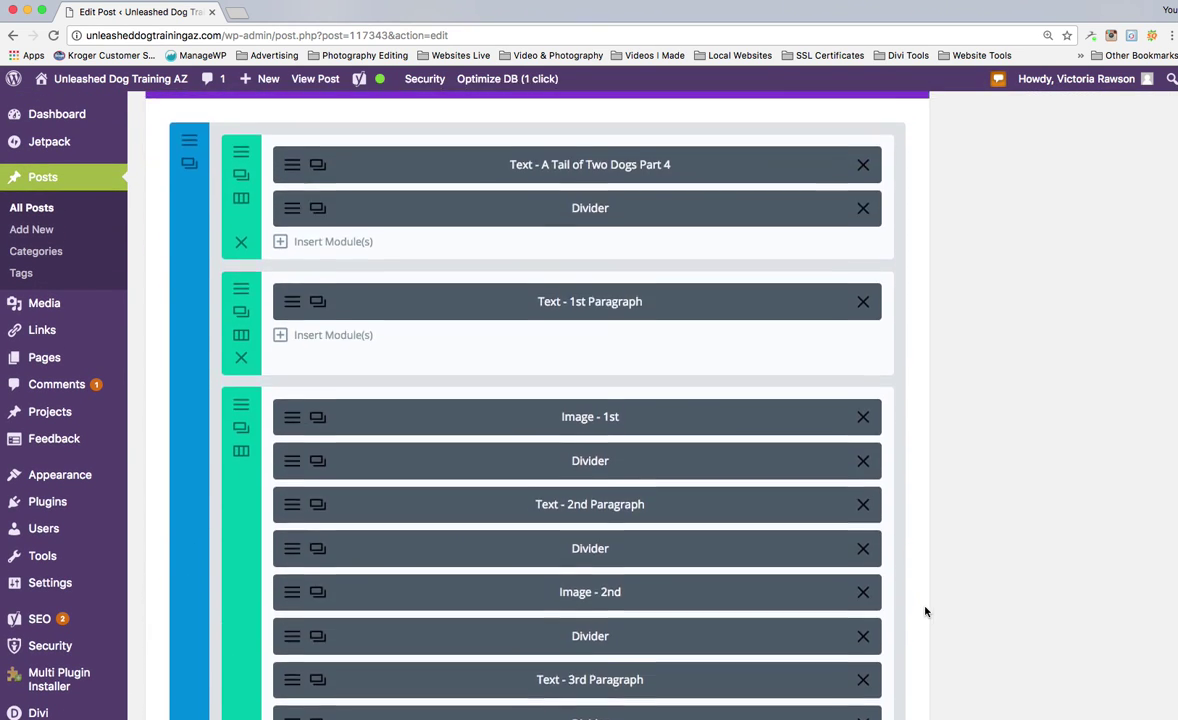
{"action": "scroll", "coordinate": [924, 612], "scroll_direction": "up", "scroll_amount": 20}
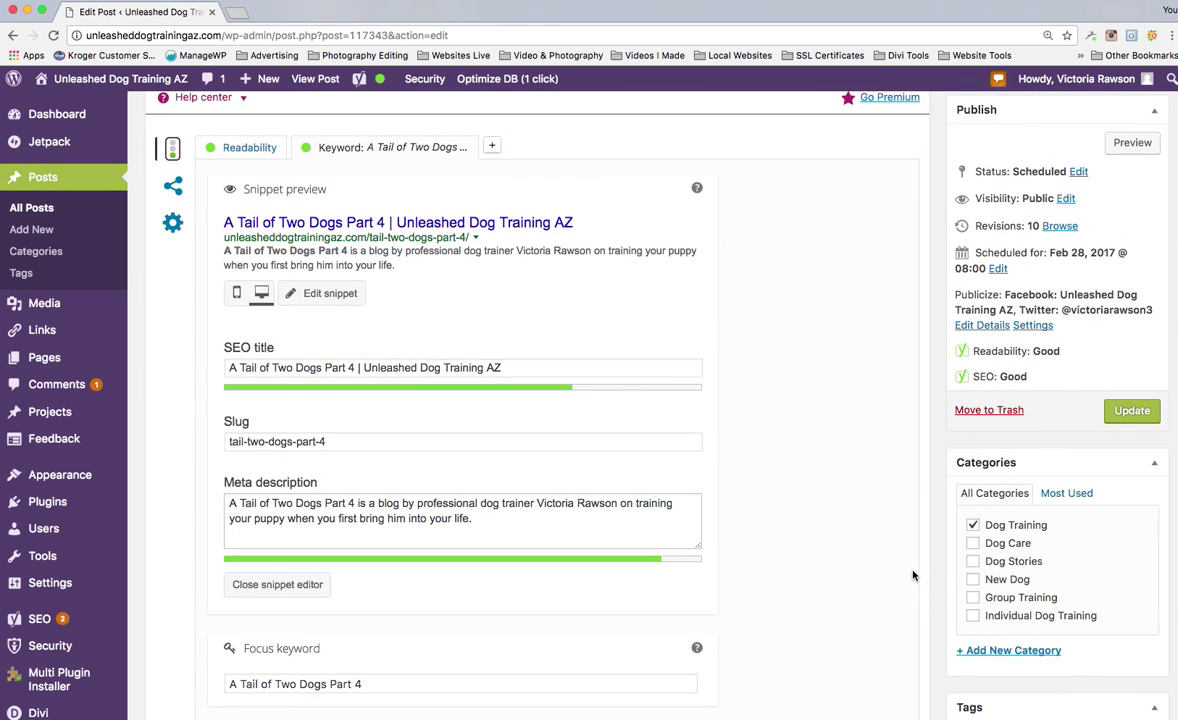
{"action": "left_click", "coordinate": [1124, 411]}
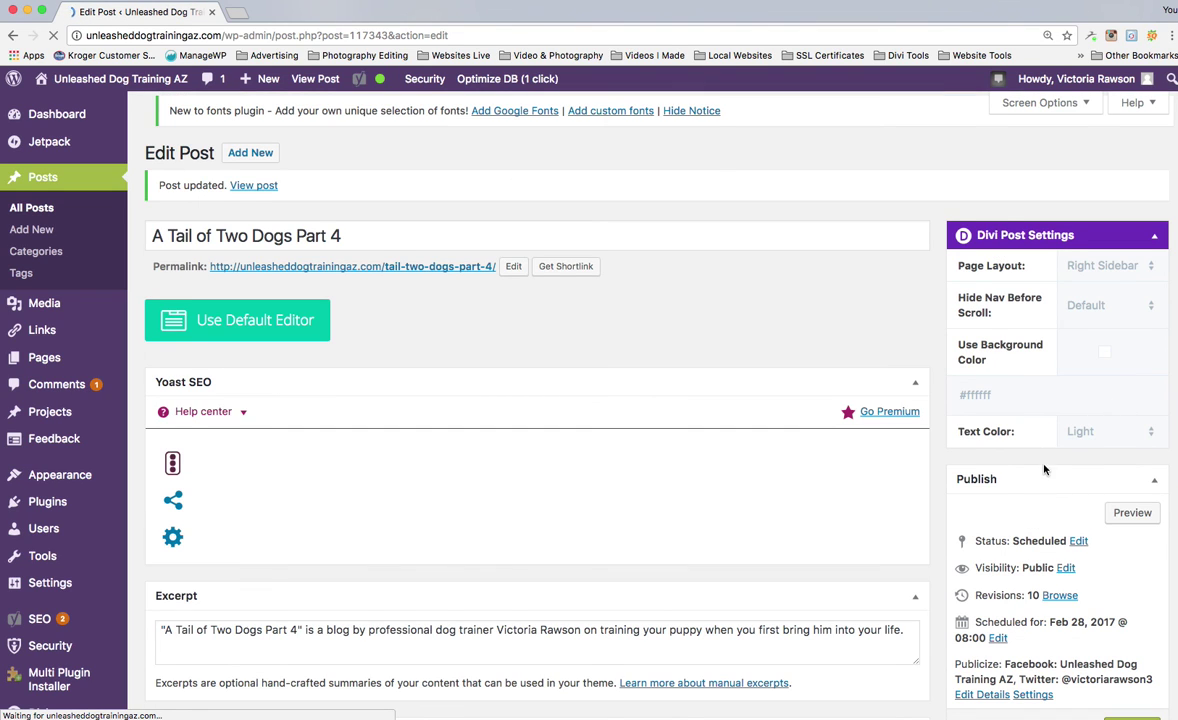
{"action": "scroll", "coordinate": [1044, 468], "scroll_direction": "down", "scroll_amount": 2}
{"action": "scroll", "coordinate": [1044, 468], "scroll_direction": "down", "scroll_amount": 2}
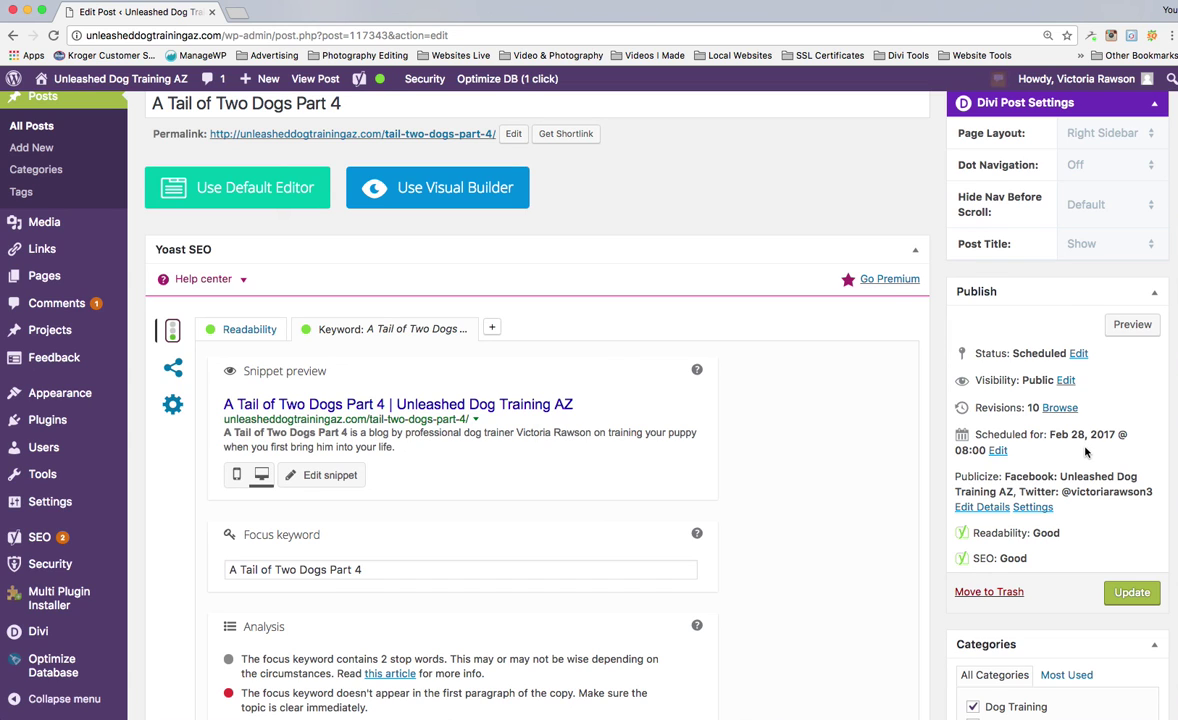
{"action": "scroll", "coordinate": [1085, 453], "scroll_direction": "down", "scroll_amount": 4}
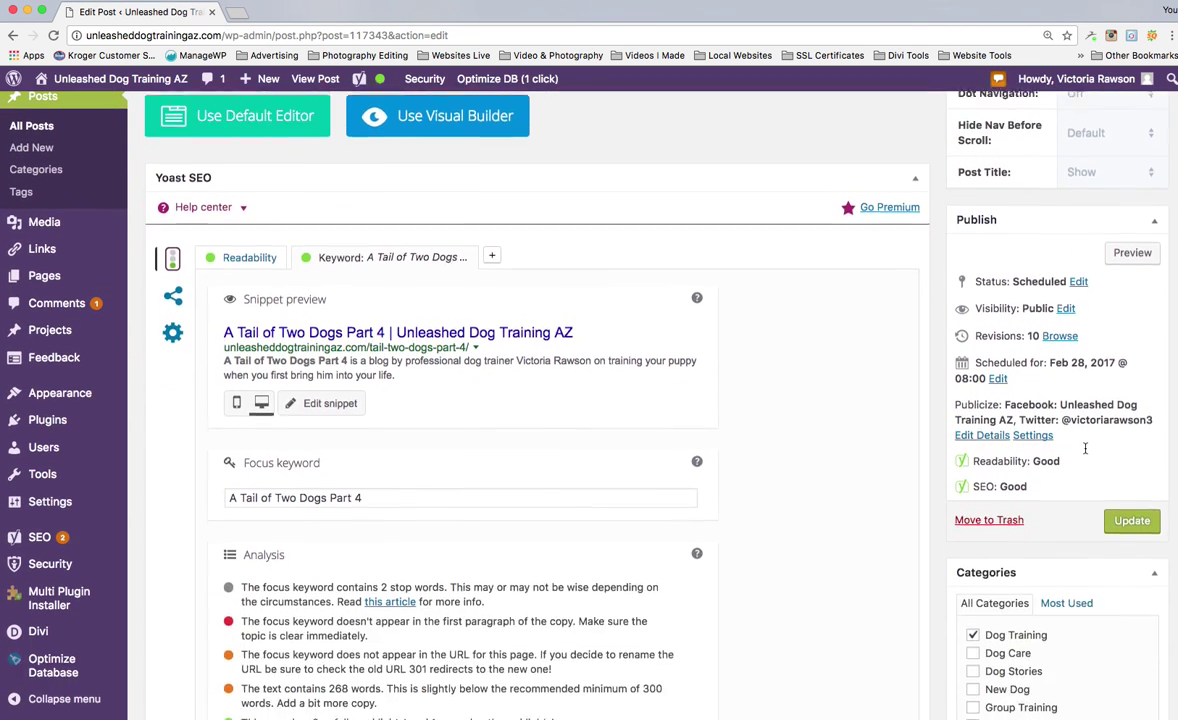
{"action": "scroll", "coordinate": [1085, 453], "scroll_direction": "down", "scroll_amount": 1}
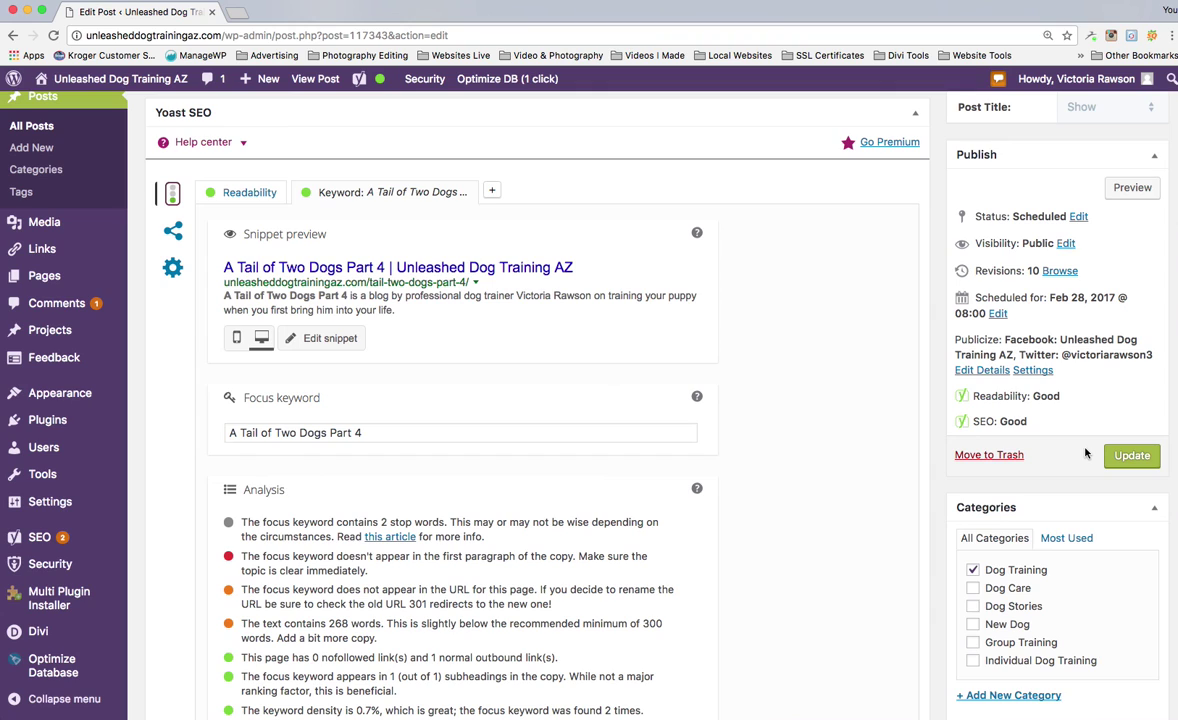
{"action": "scroll", "coordinate": [1085, 453], "scroll_direction": "up", "scroll_amount": 2}
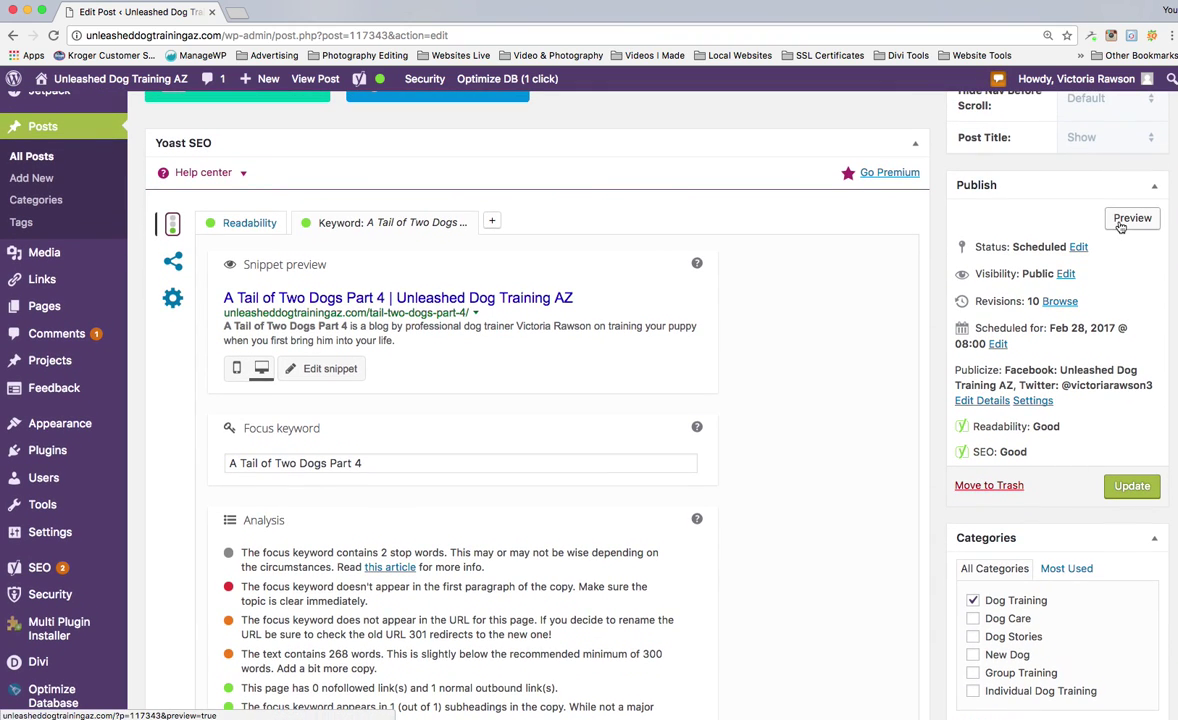
{"action": "left_click", "coordinate": [1128, 220]}
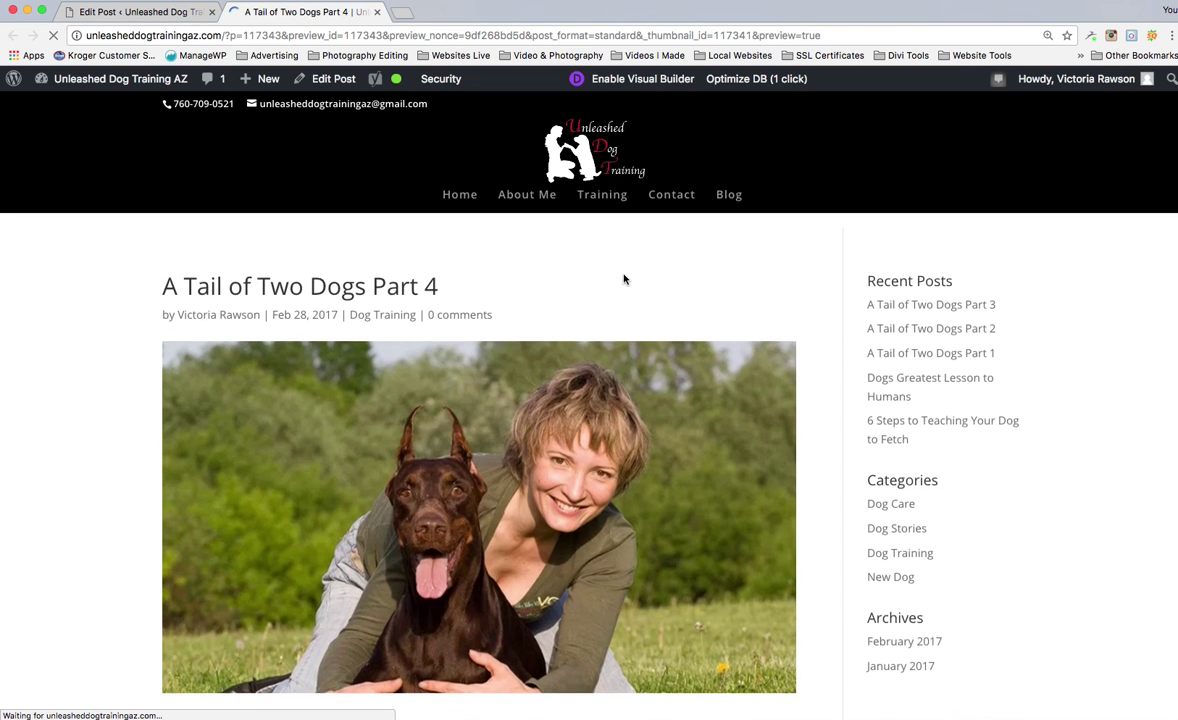
{"action": "scroll", "coordinate": [623, 279], "scroll_direction": "down", "scroll_amount": 5}
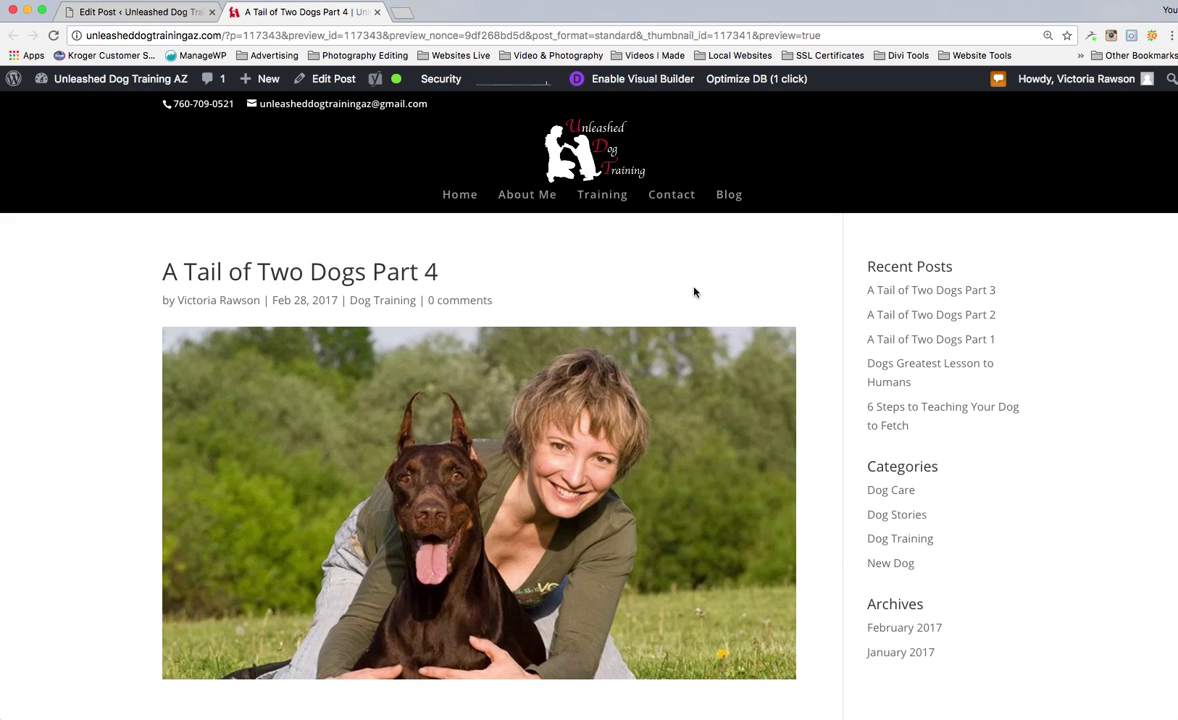
{"action": "scroll", "coordinate": [694, 292], "scroll_direction": "down", "scroll_amount": 10}
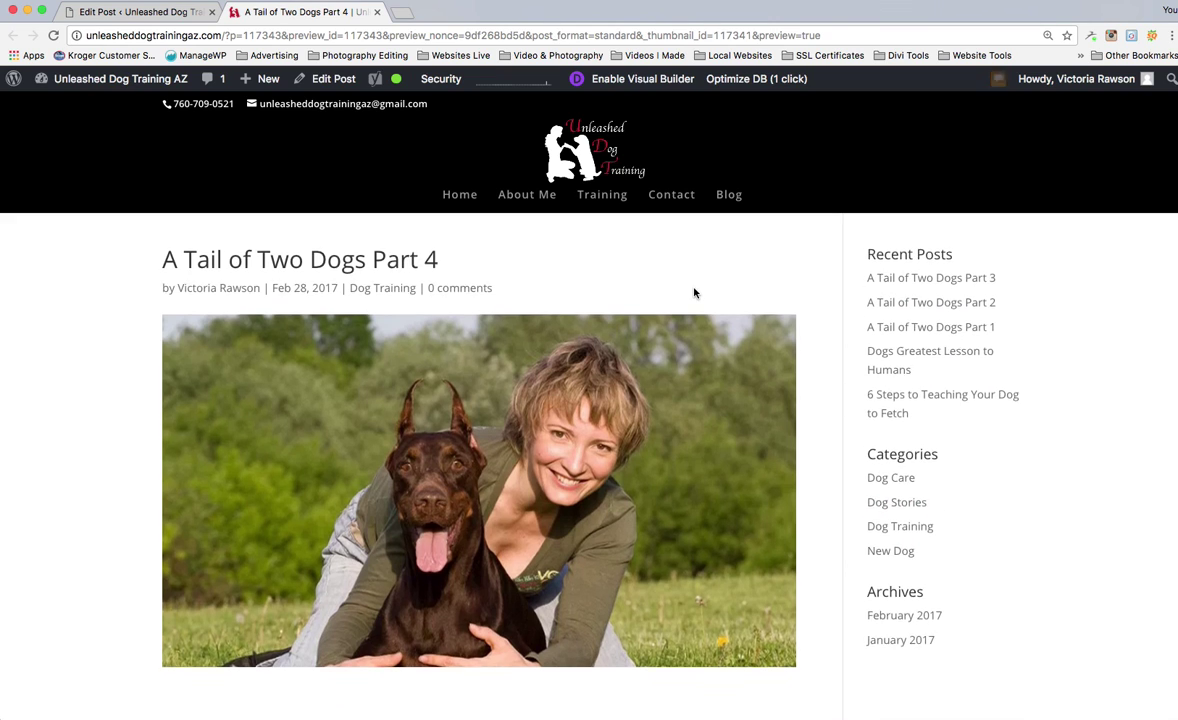
{"action": "scroll", "coordinate": [695, 294], "scroll_direction": "down", "scroll_amount": 10}
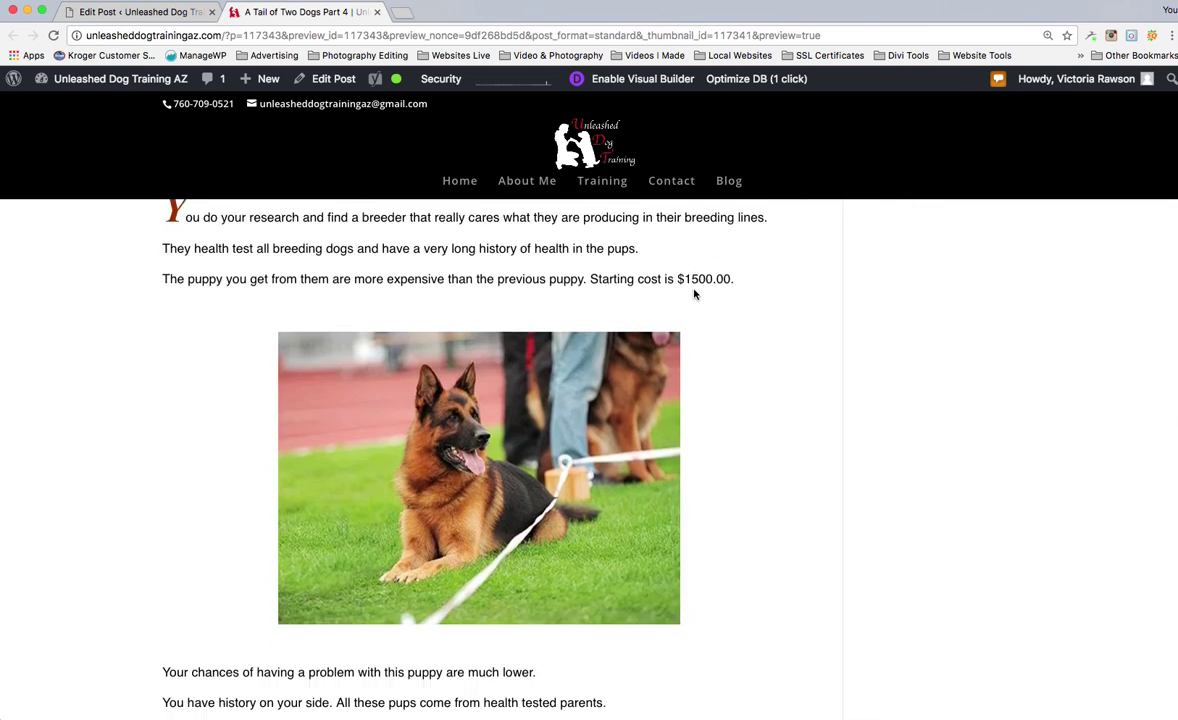
{"action": "scroll", "coordinate": [689, 295], "scroll_direction": "down", "scroll_amount": 10}
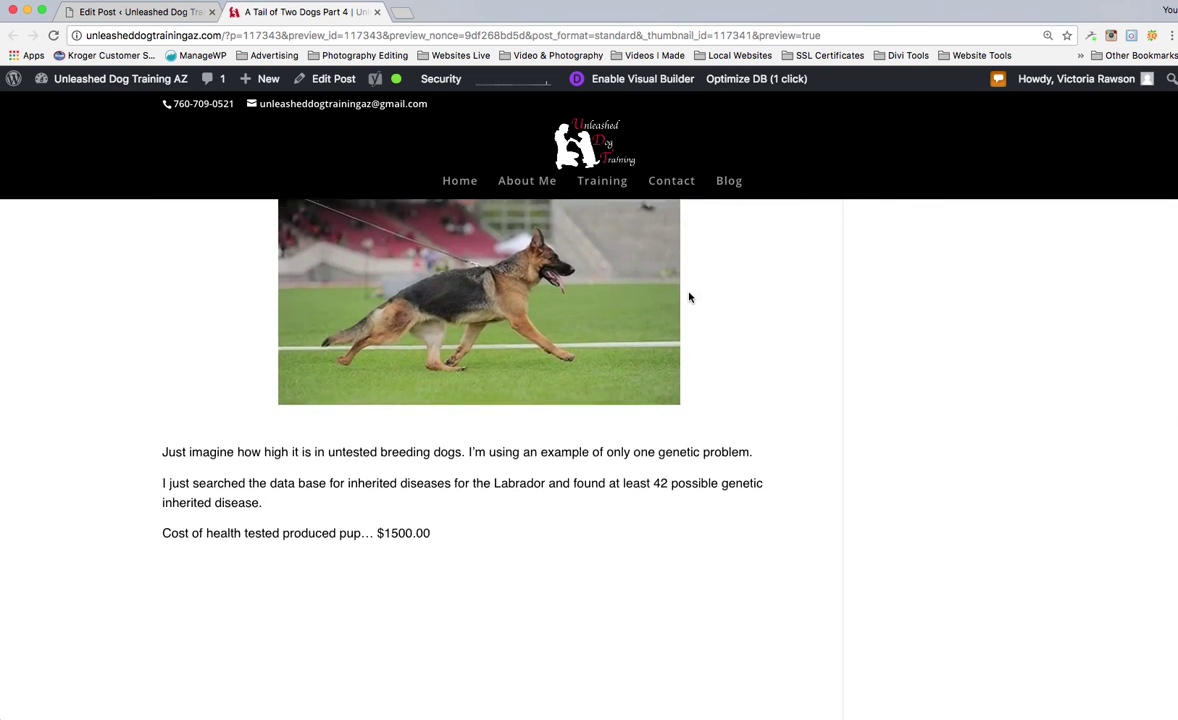
{"action": "scroll", "coordinate": [688, 298], "scroll_direction": "down", "scroll_amount": 10}
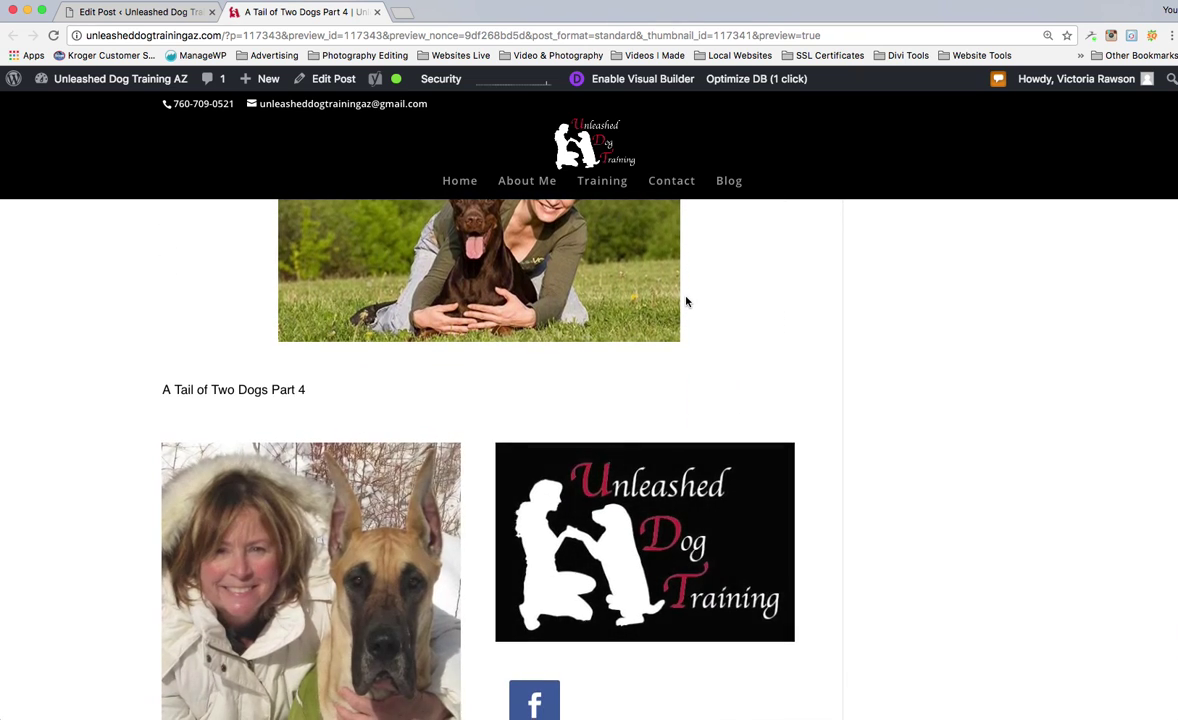
{"action": "scroll", "coordinate": [686, 300], "scroll_direction": "down", "scroll_amount": 2}
{"action": "scroll", "coordinate": [686, 302], "scroll_direction": "up", "scroll_amount": 5}
{"action": "scroll", "coordinate": [686, 300], "scroll_direction": "up", "scroll_amount": 15}
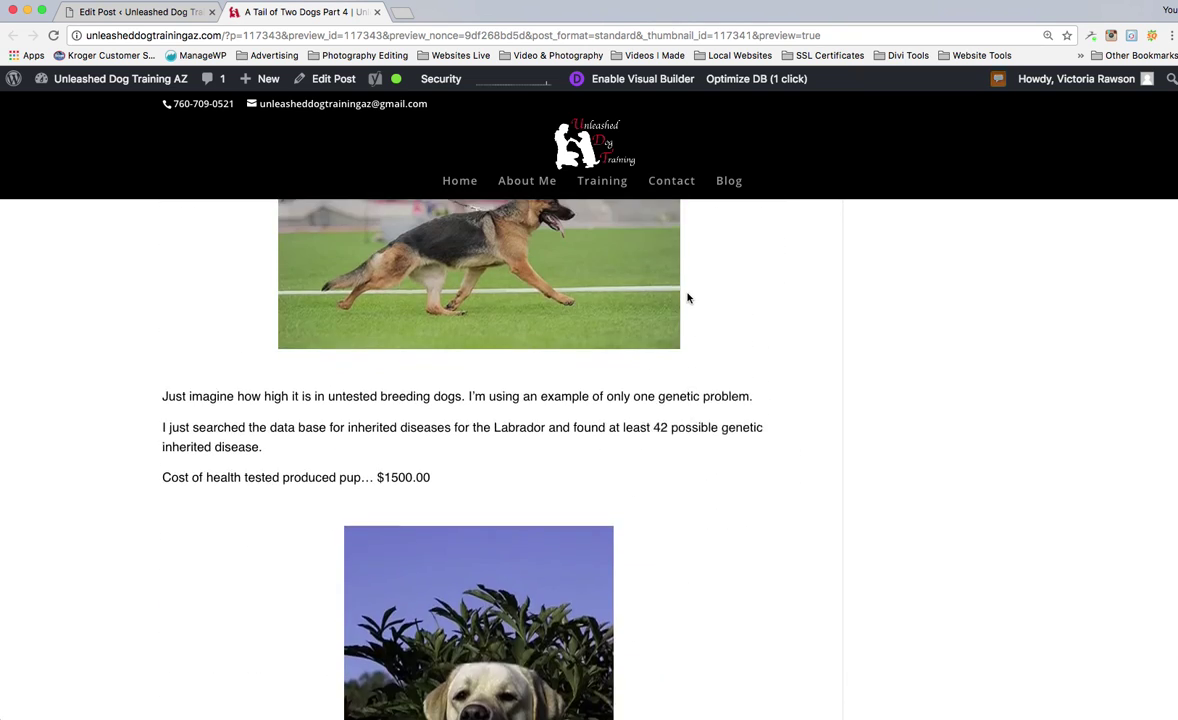
{"action": "left_click", "coordinate": [378, 13]}
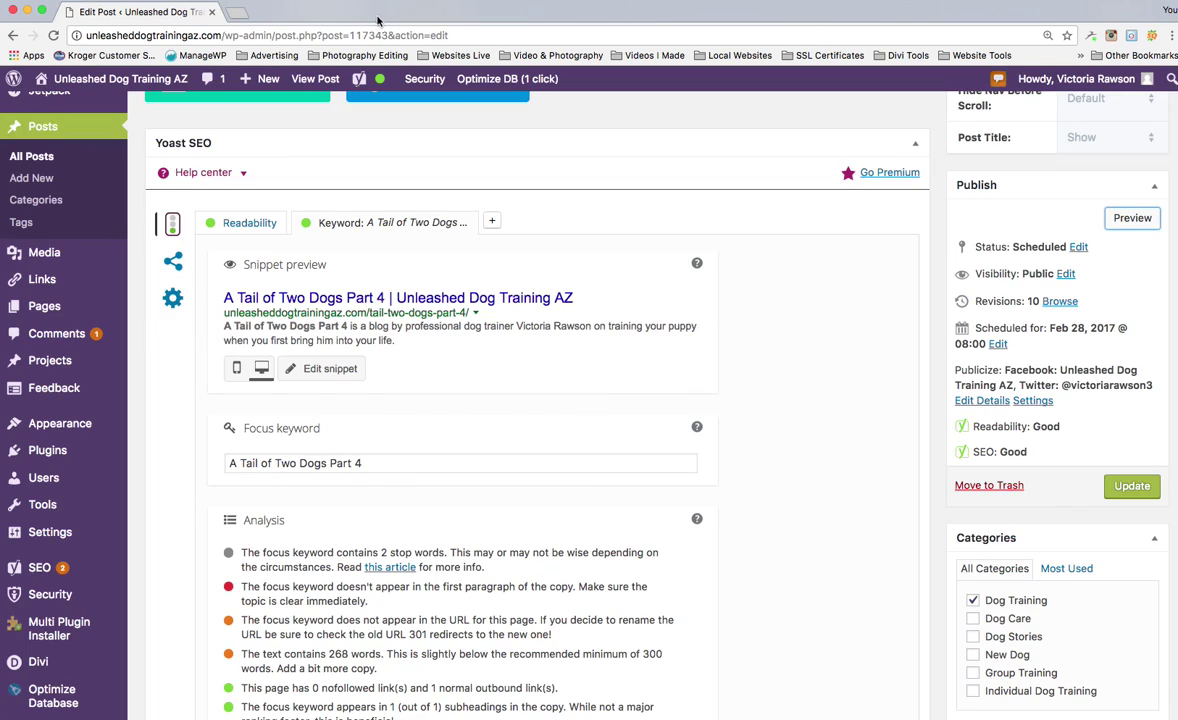
{"action": "scroll", "coordinate": [838, 274], "scroll_direction": "up", "scroll_amount": 5}
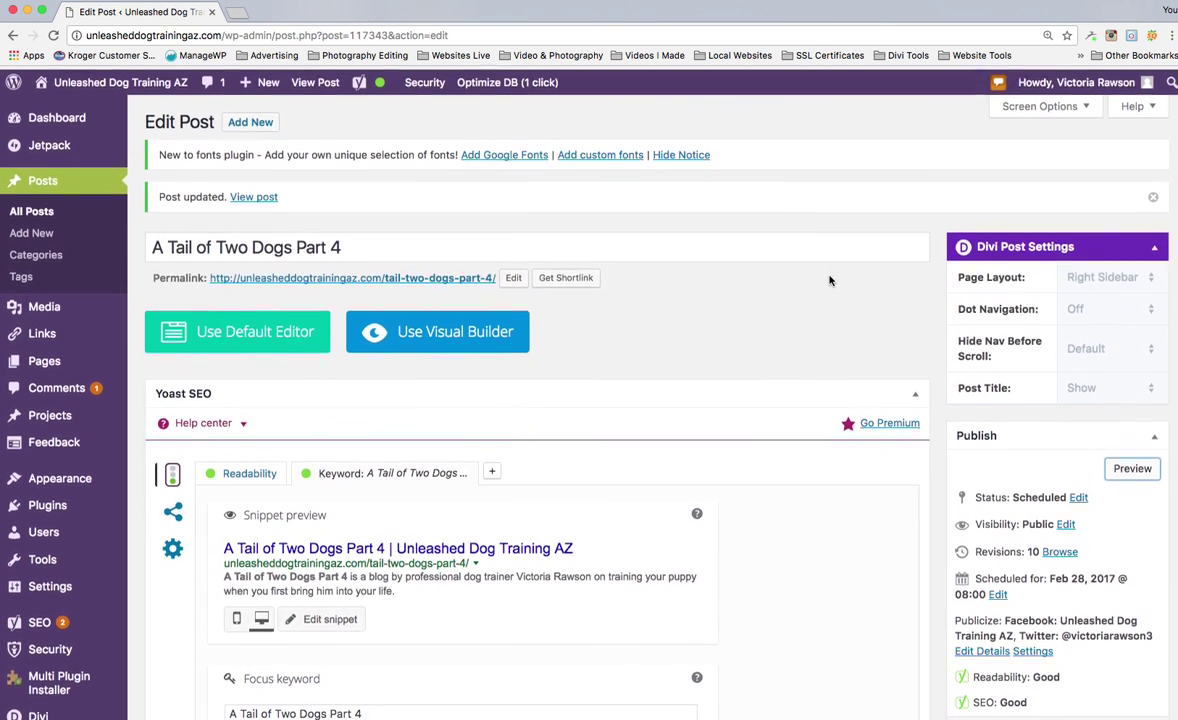
{"action": "scroll", "coordinate": [840, 290], "scroll_direction": "down", "scroll_amount": 5}
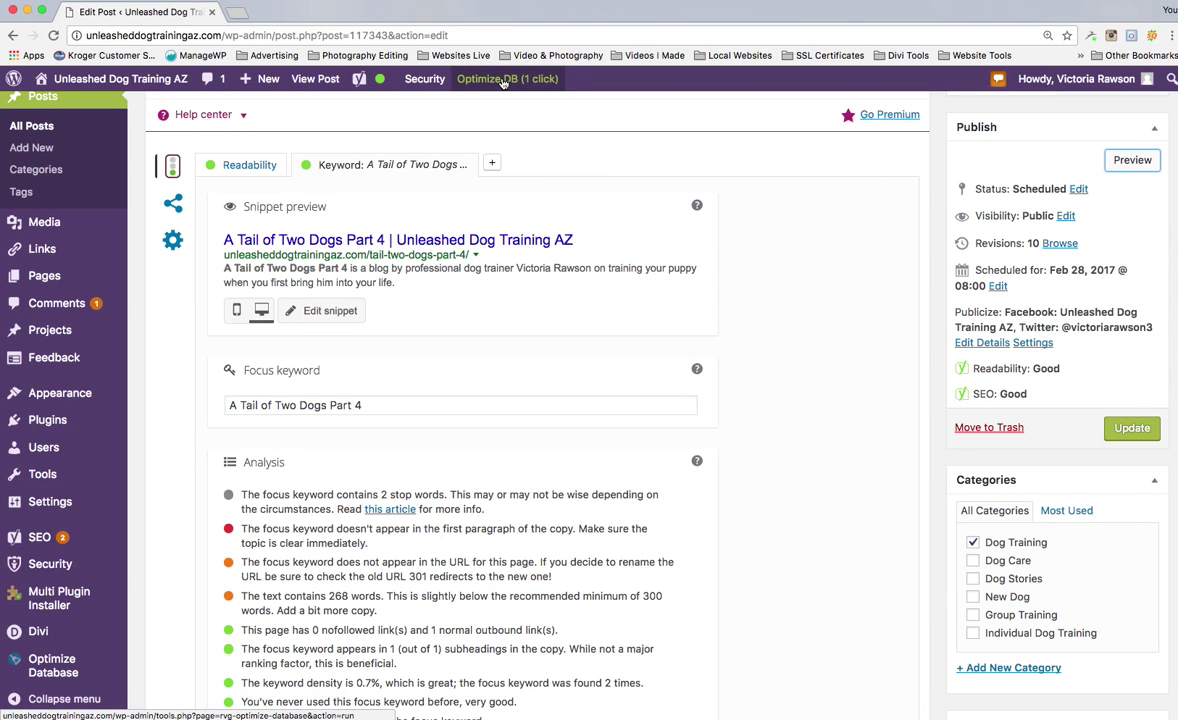
Run Optimize DB (1 click) and review the report of 26 revisions and 1 trashed item deleted
{"action": "left_click", "coordinate": [506, 83]}
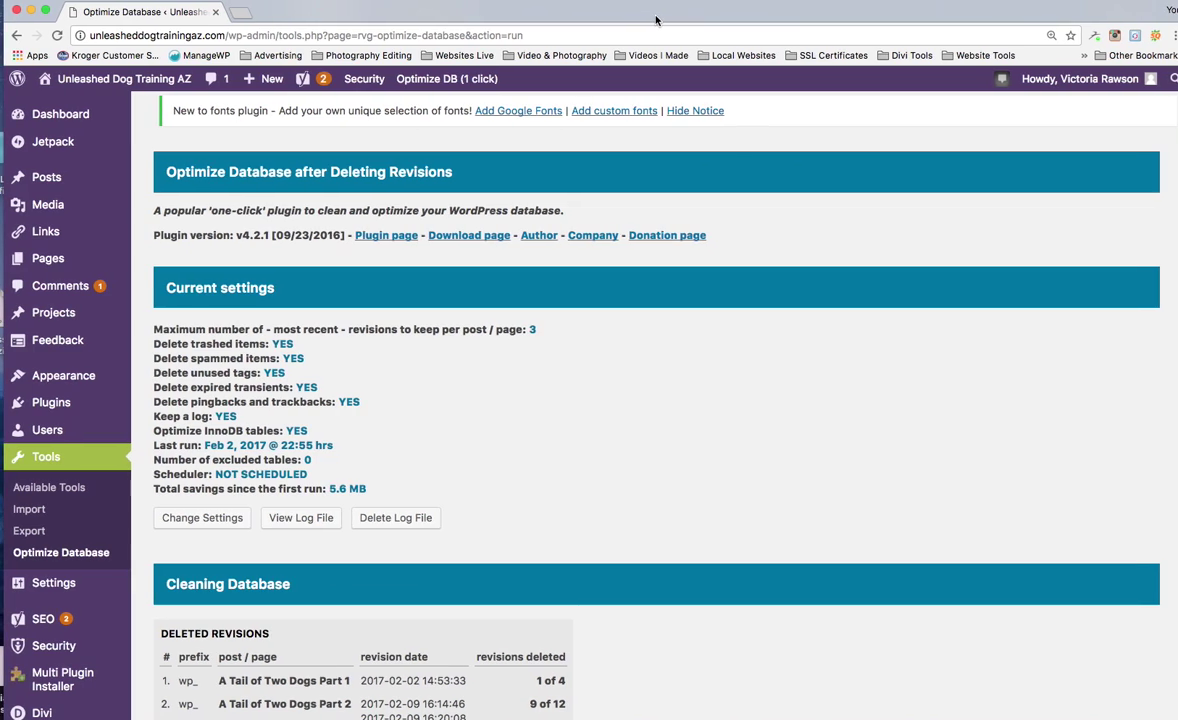
{"action": "scroll", "coordinate": [758, 248], "scroll_direction": "down", "scroll_amount": 5}
{"action": "scroll", "coordinate": [758, 248], "scroll_direction": "down", "scroll_amount": 8}
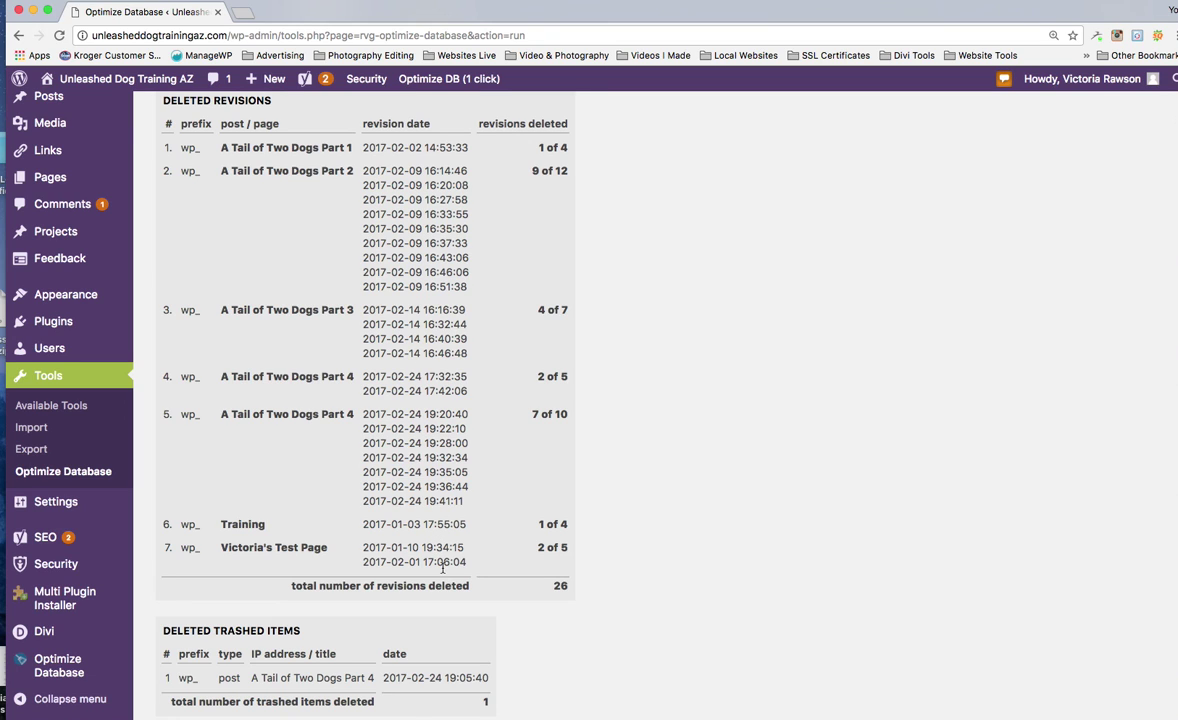
{"action": "scroll", "coordinate": [440, 565], "scroll_direction": "down", "scroll_amount": 3}
{"action": "scroll", "coordinate": [450, 526], "scroll_direction": "up", "scroll_amount": 10}
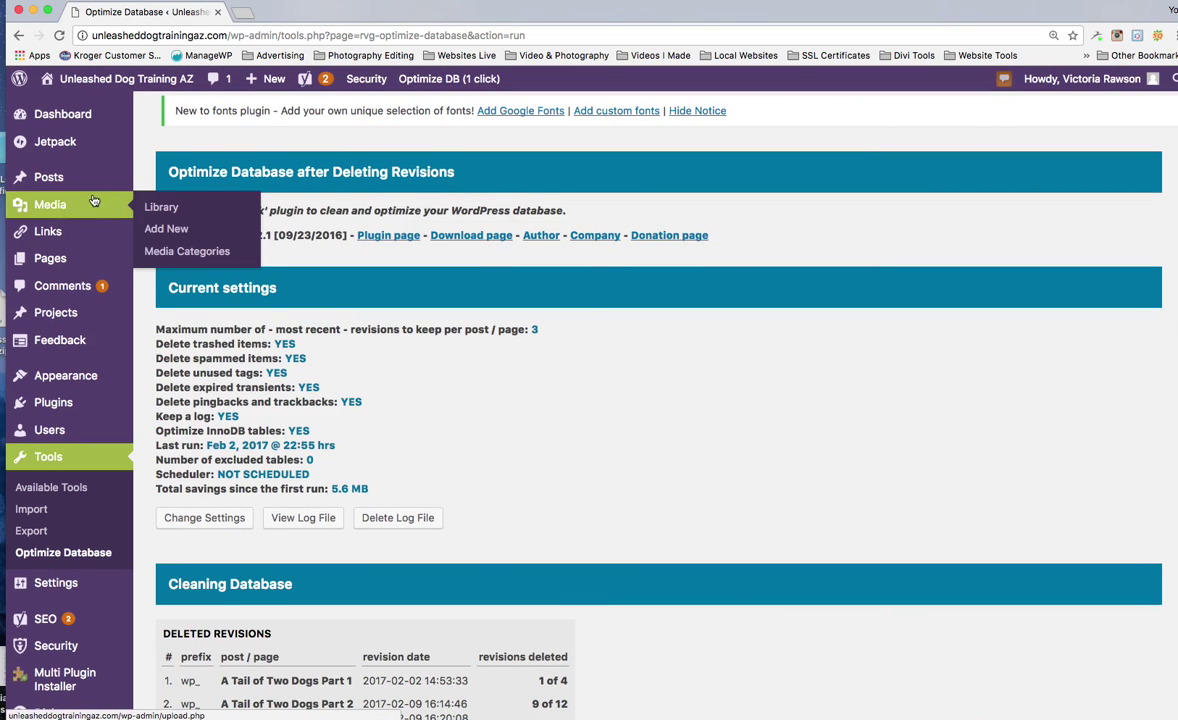
Show All Posts and find A Tail of Two Dogs Part 4 scheduled for 2017/02/28
{"action": "mouse_move", "coordinate": [50, 181]}
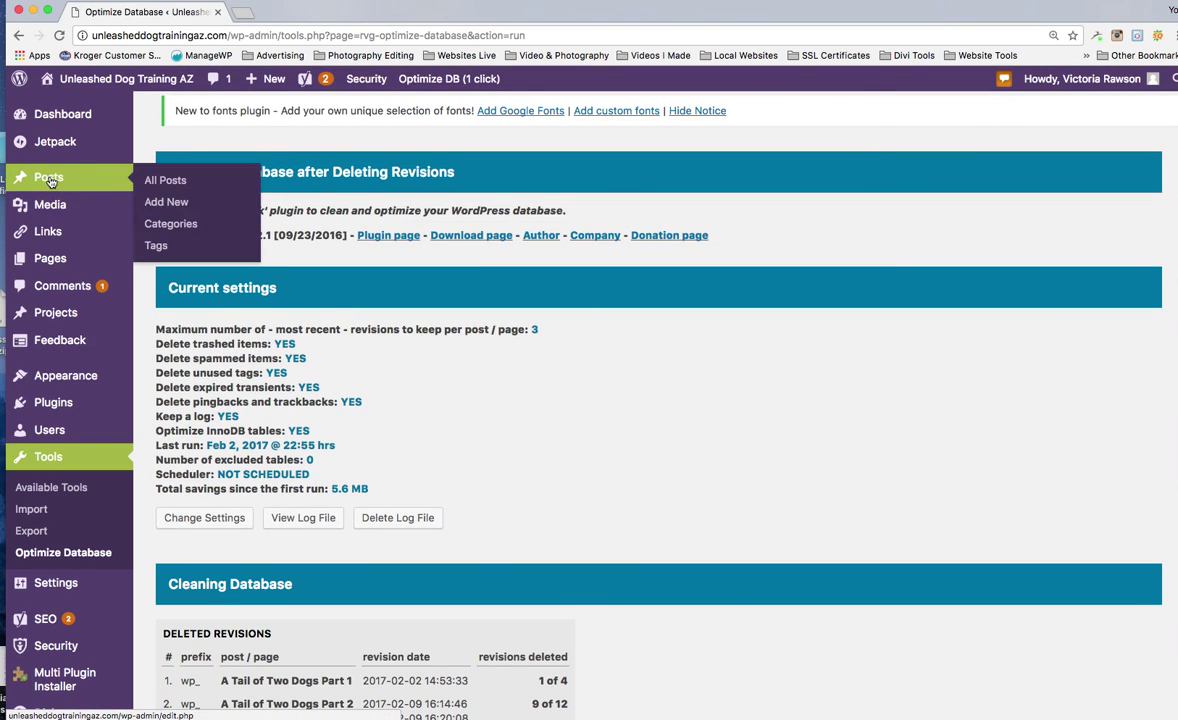
{"action": "left_click", "coordinate": [162, 181]}
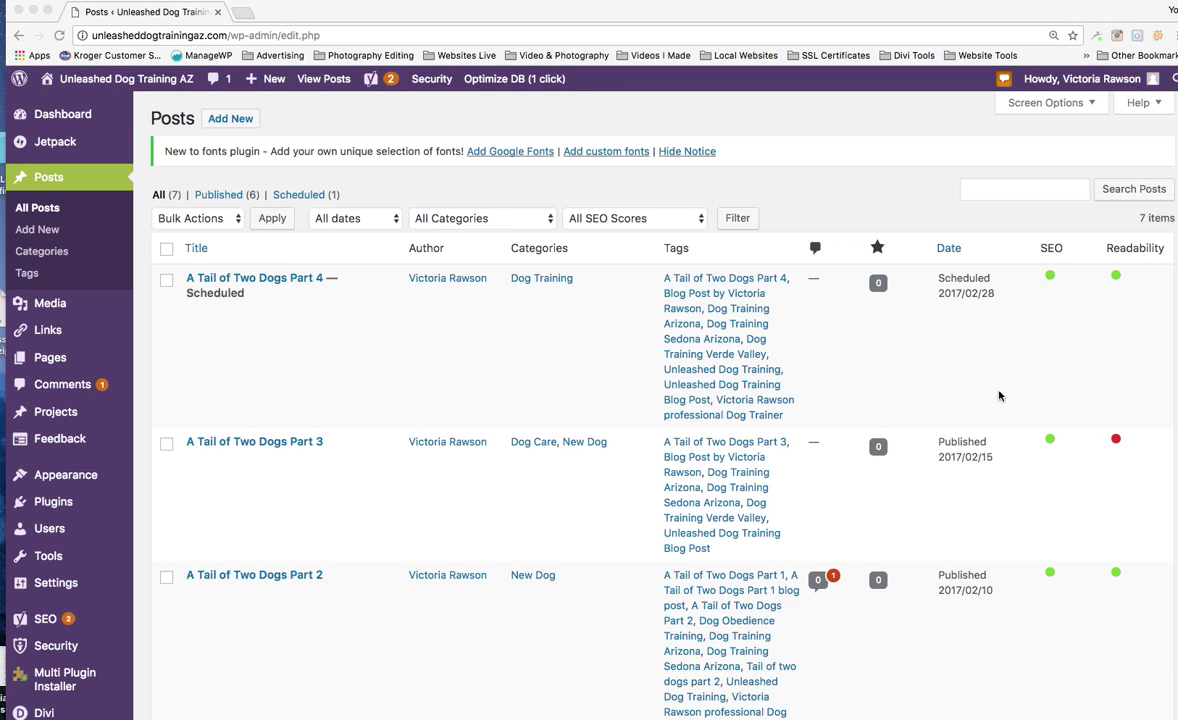
{"action": "left_click_drag", "start_coordinate": [876, 14], "coordinate": [836, 20]}
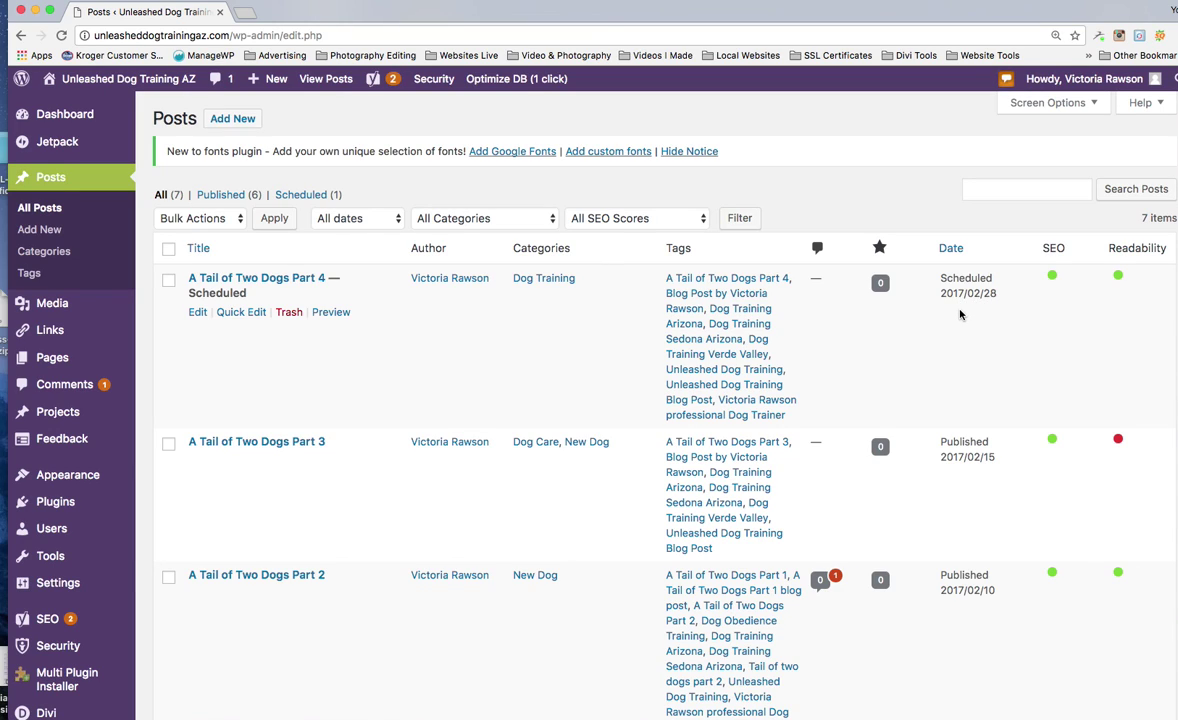
{"action": "scroll", "coordinate": [450, 332], "scroll_direction": "down", "scroll_amount": 1}
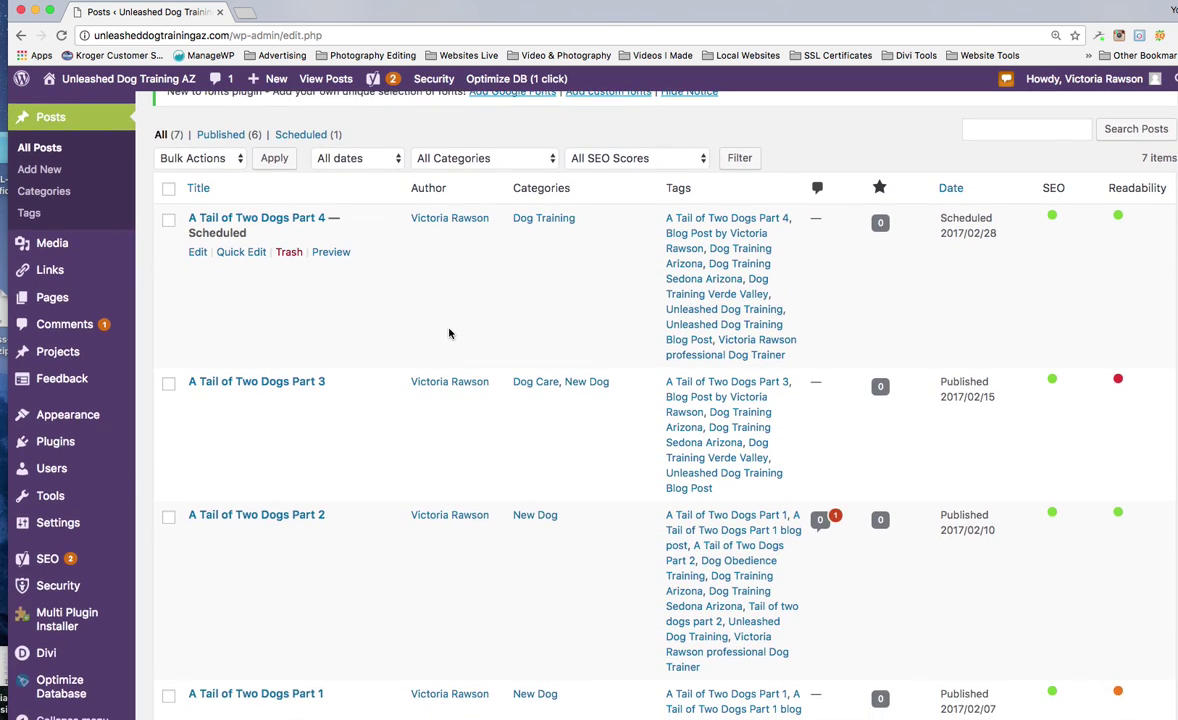
{"action": "scroll", "coordinate": [450, 332], "scroll_direction": "up", "scroll_amount": 1}
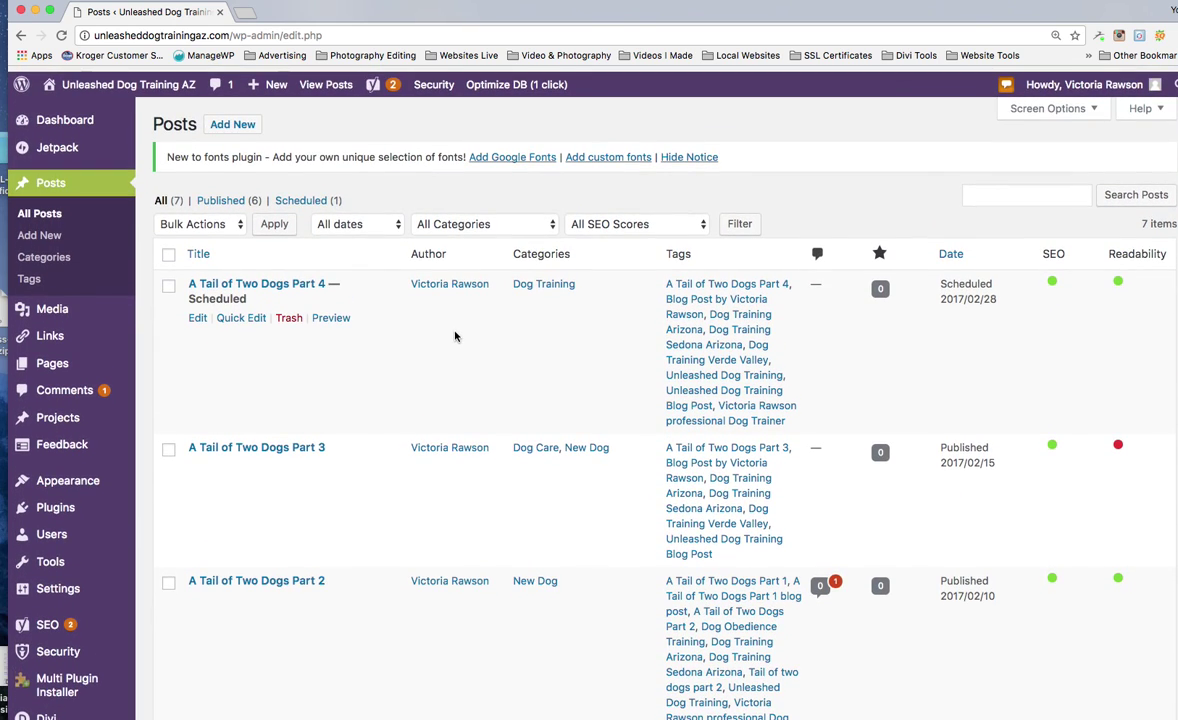
{"action": "scroll", "coordinate": [454, 336], "scroll_direction": "down", "scroll_amount": 1}
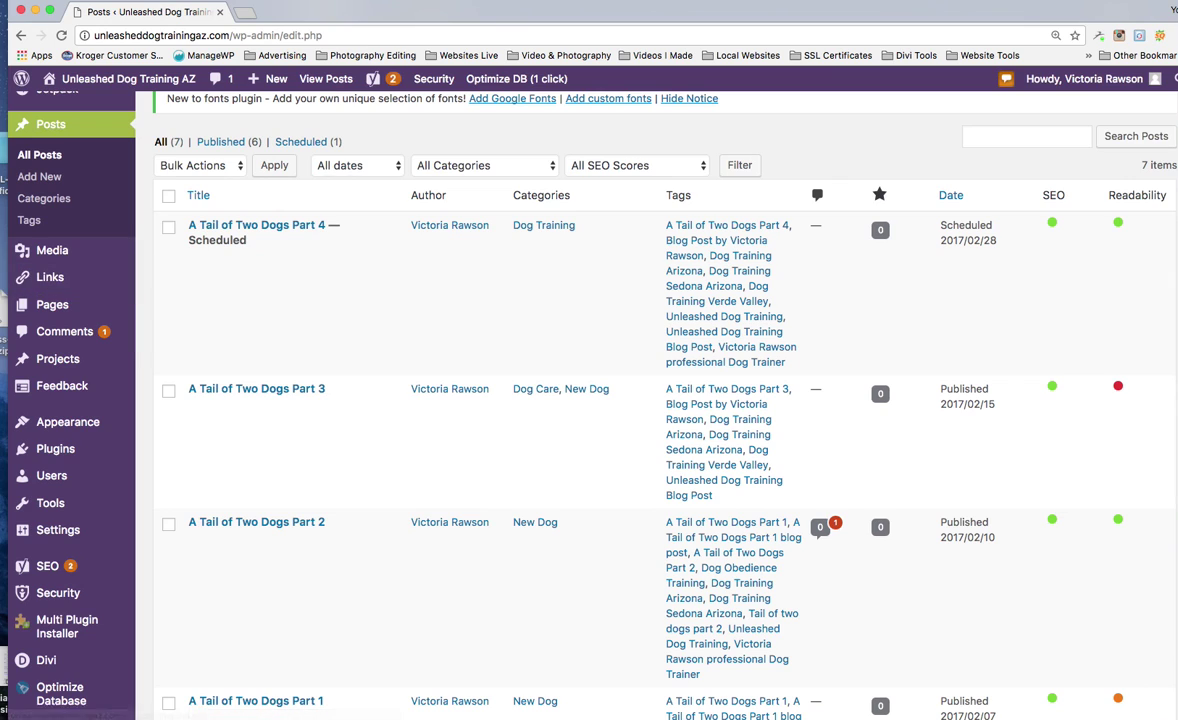